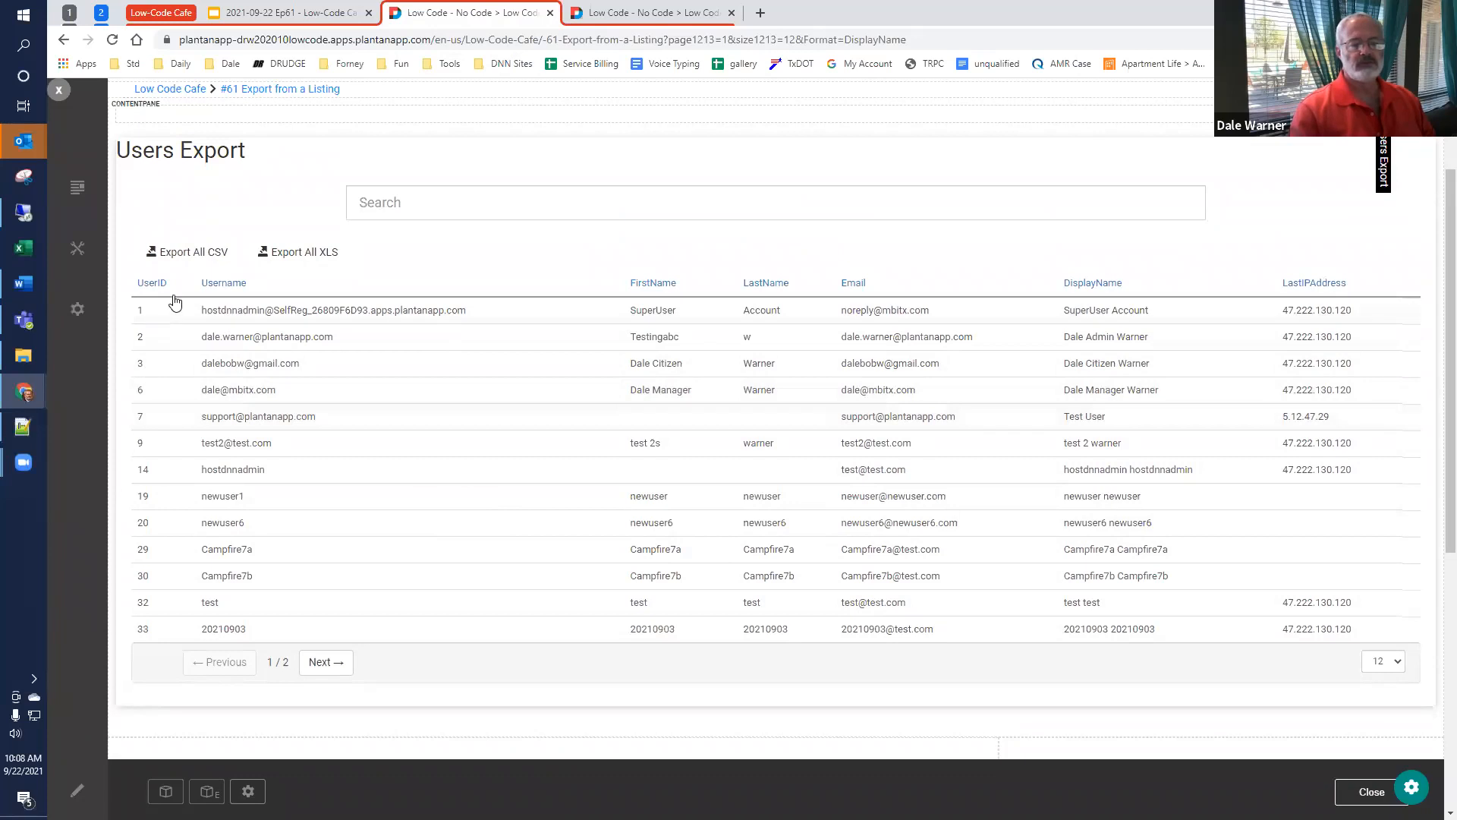
Step: Export all users from the listing as CSV and open the downloaded Export-CSV.csv file
{"action": "left_click", "coordinate": [195, 255]}
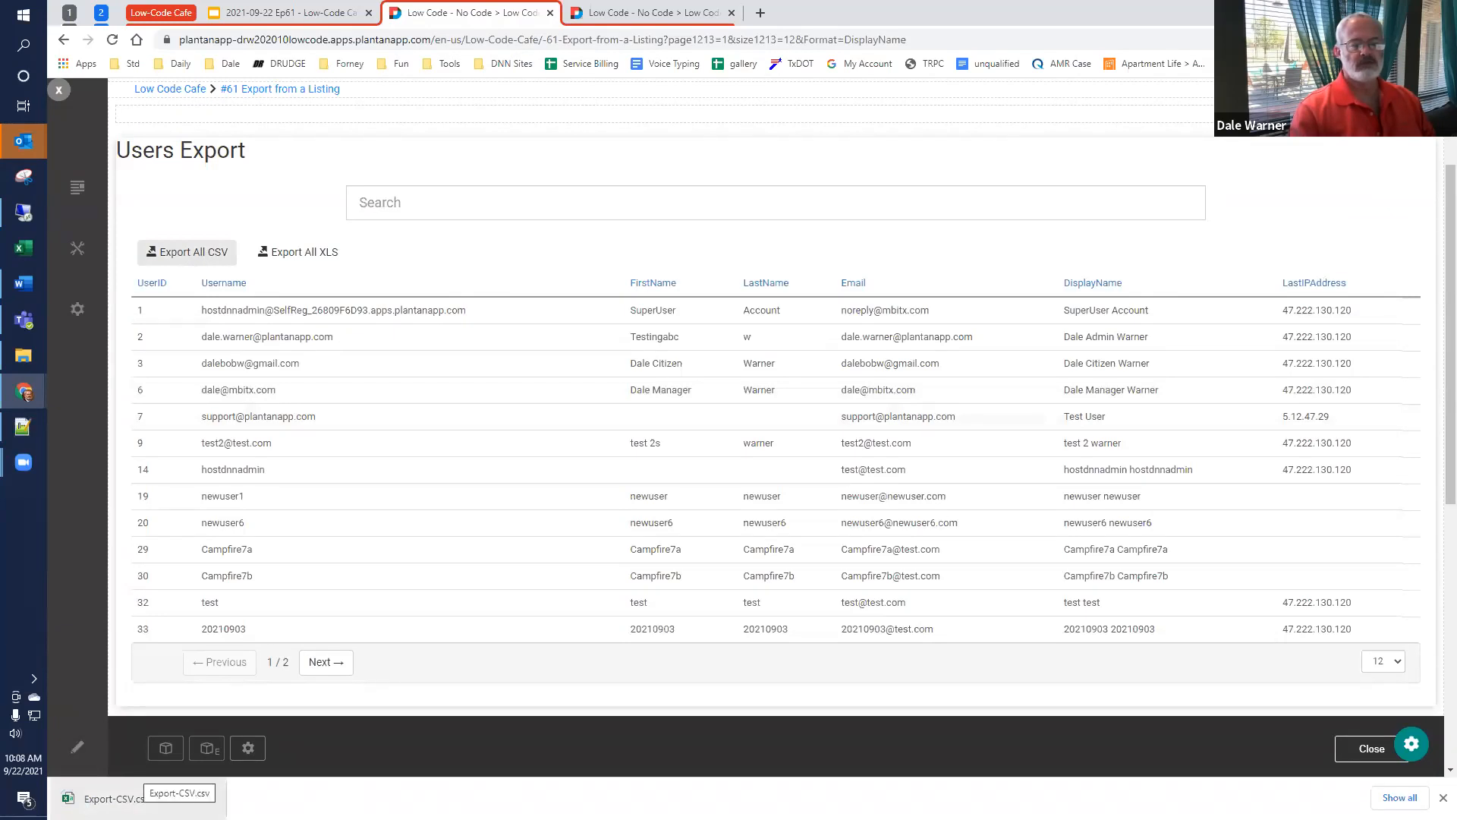
{"action": "left_click", "coordinate": [106, 798]}
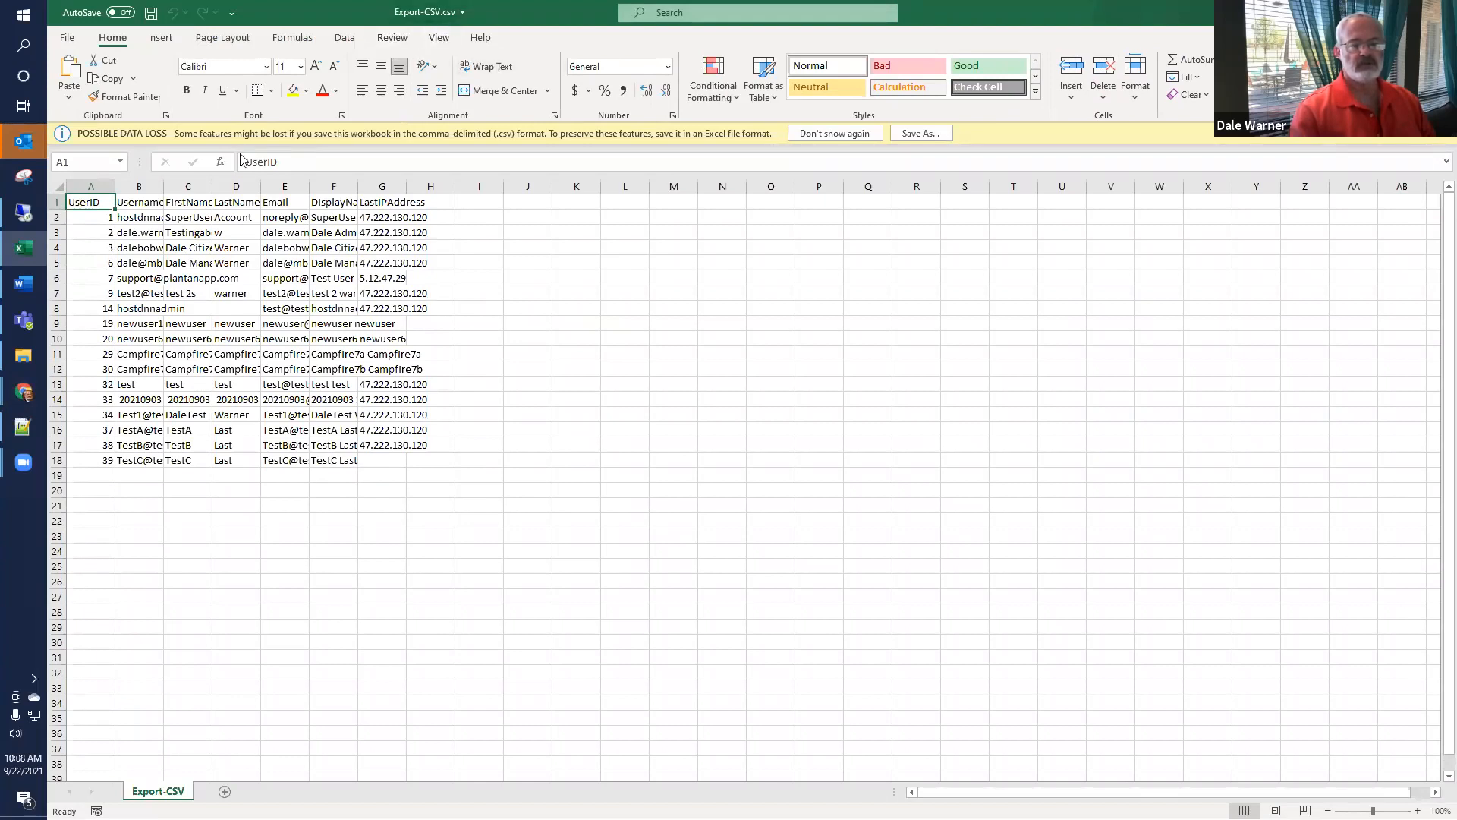
Step: Fit all columns of the exported CSV sheet to their contents, and close the file without saving
{"action": "double_click", "coordinate": [112, 182]}
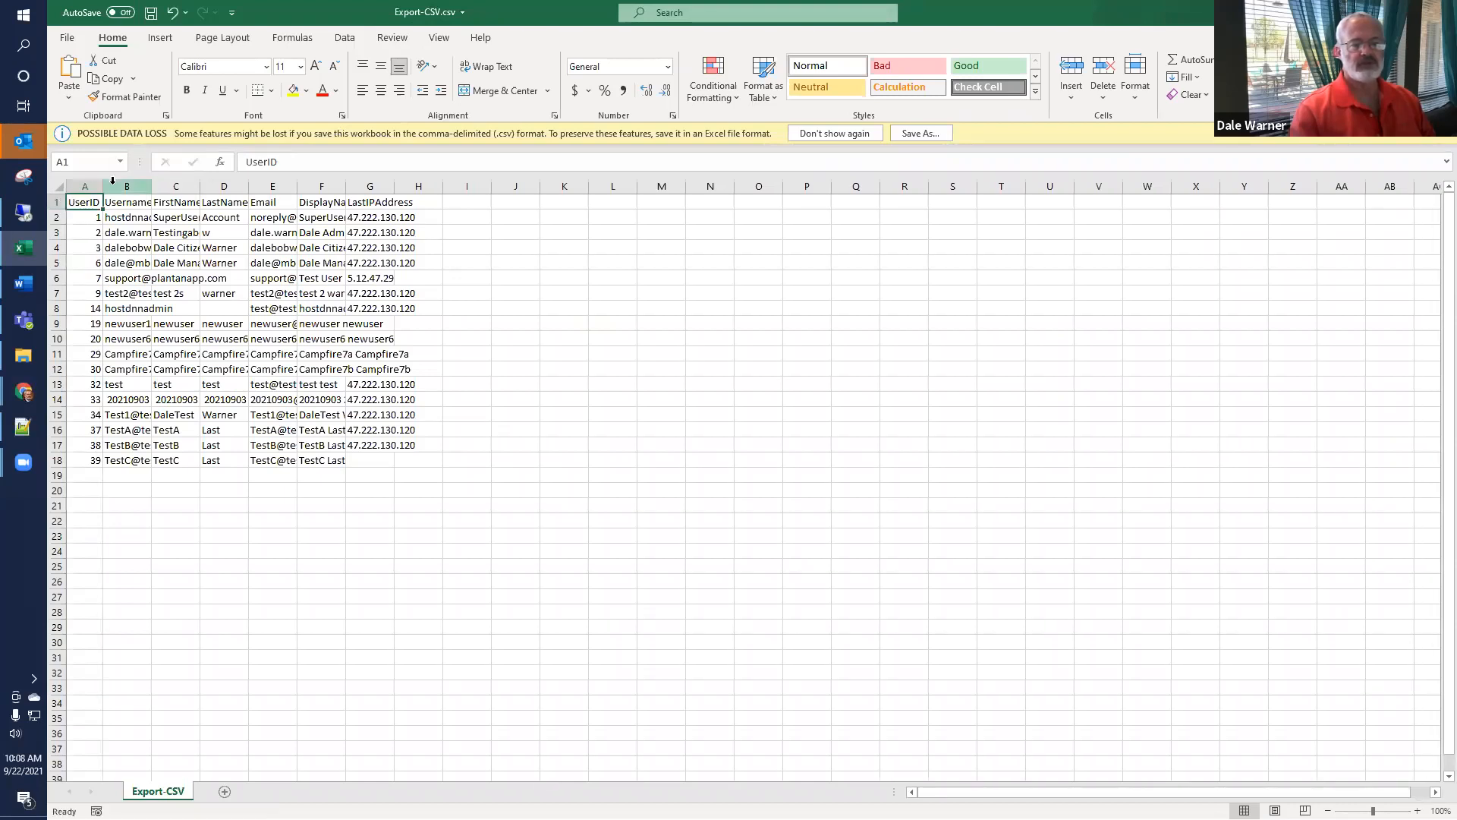
{"action": "left_click", "coordinate": [59, 186]}
{"action": "double_click", "coordinate": [103, 186]}
{"action": "left_click", "coordinate": [232, 381]}
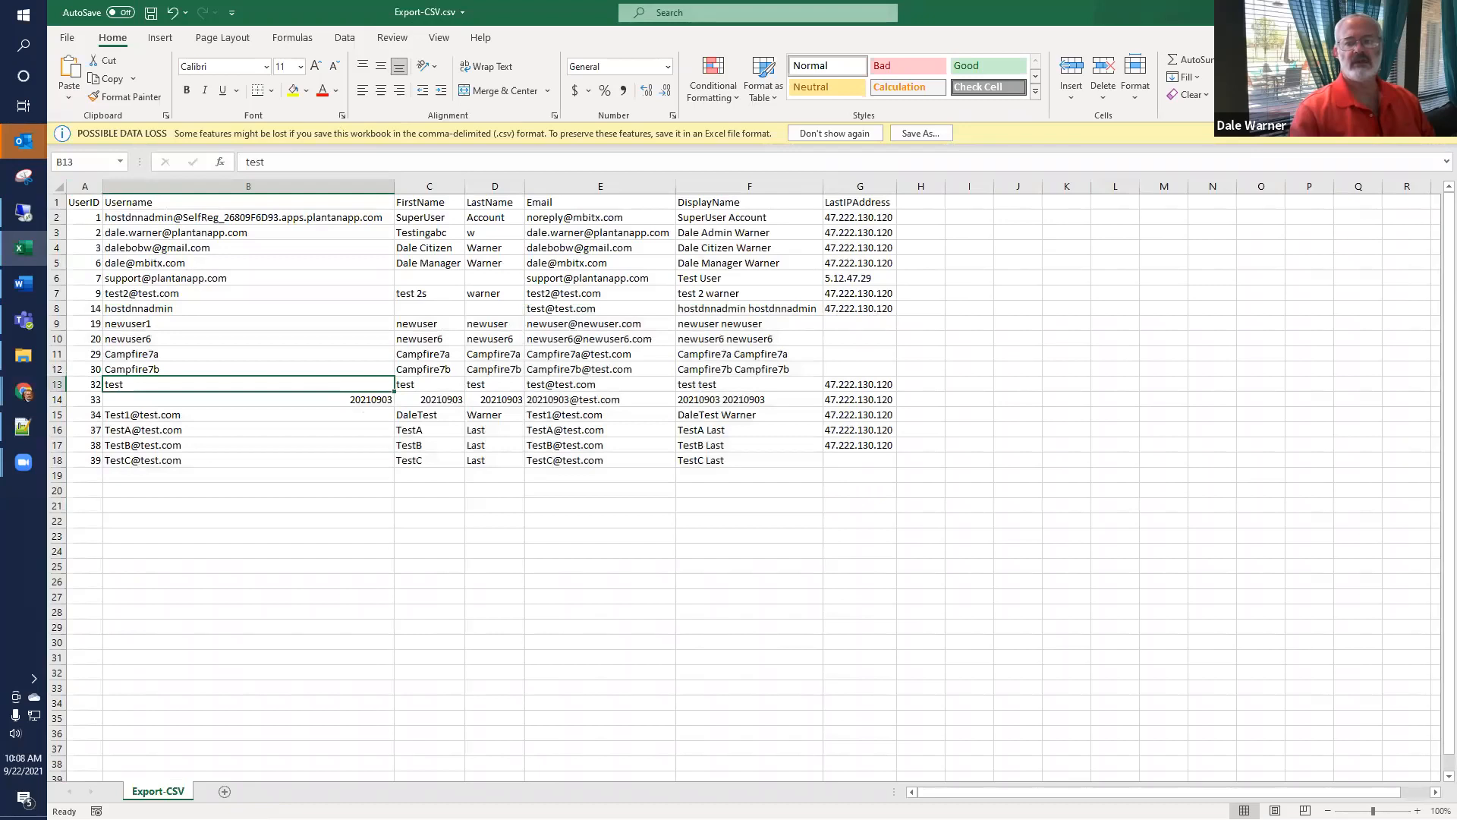
{"action": "key", "text": "ctrl+w"}
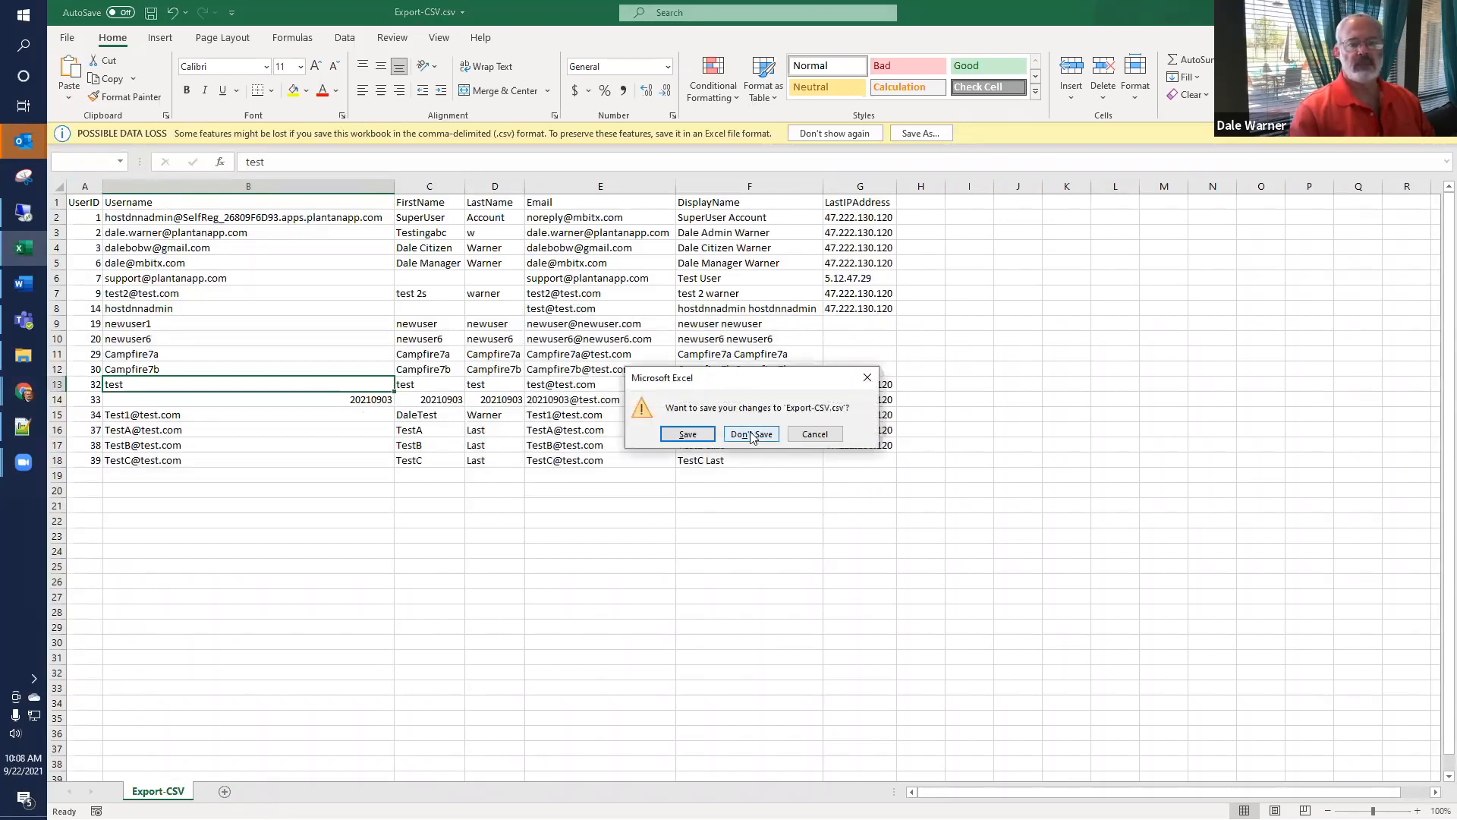
{"action": "left_click", "coordinate": [751, 441]}
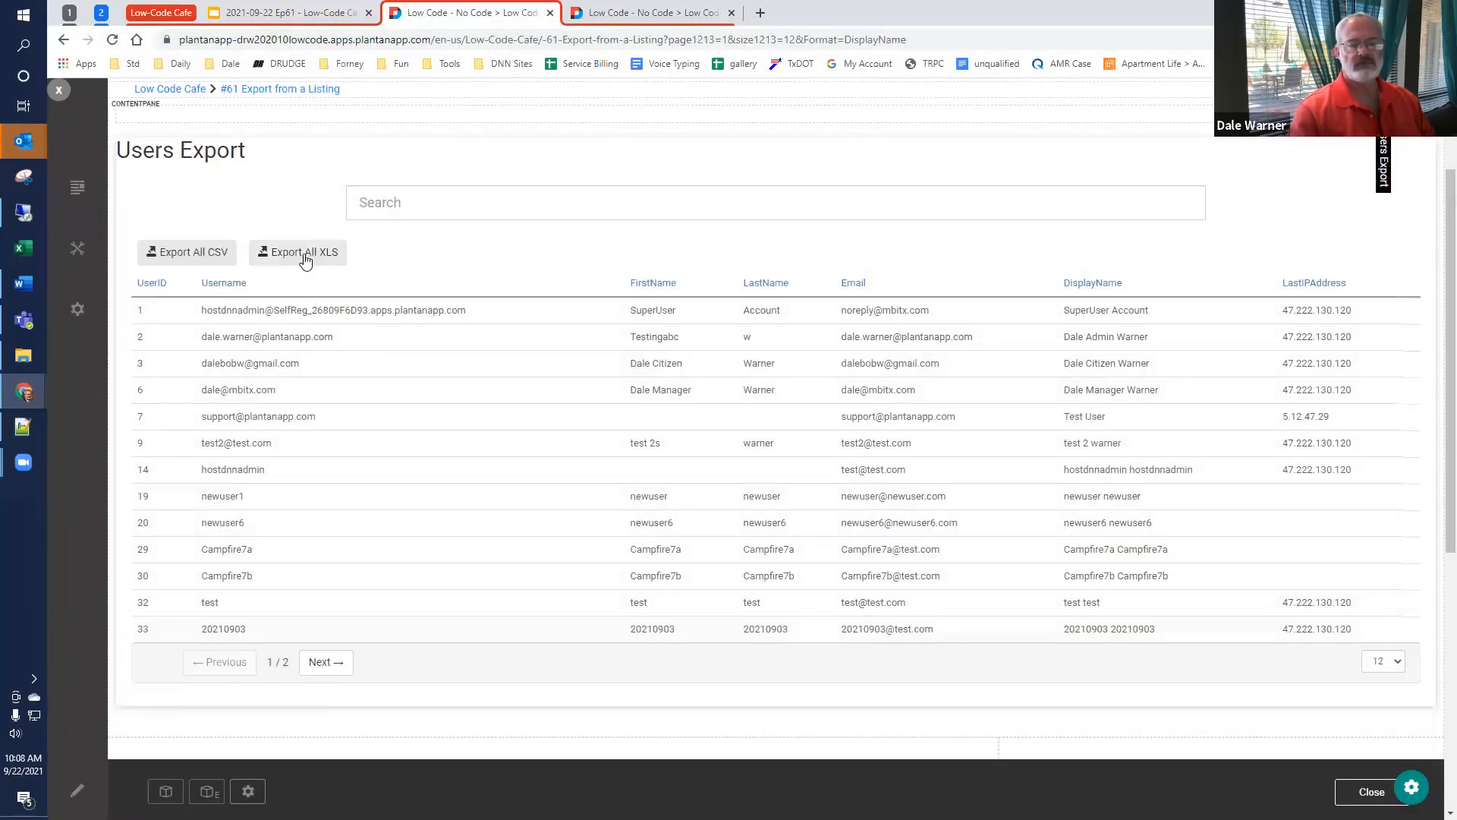
Step: Export all users from the listing as XLS, view the Export-Excel.xlsx workbook and close it
{"action": "left_click", "coordinate": [305, 261]}
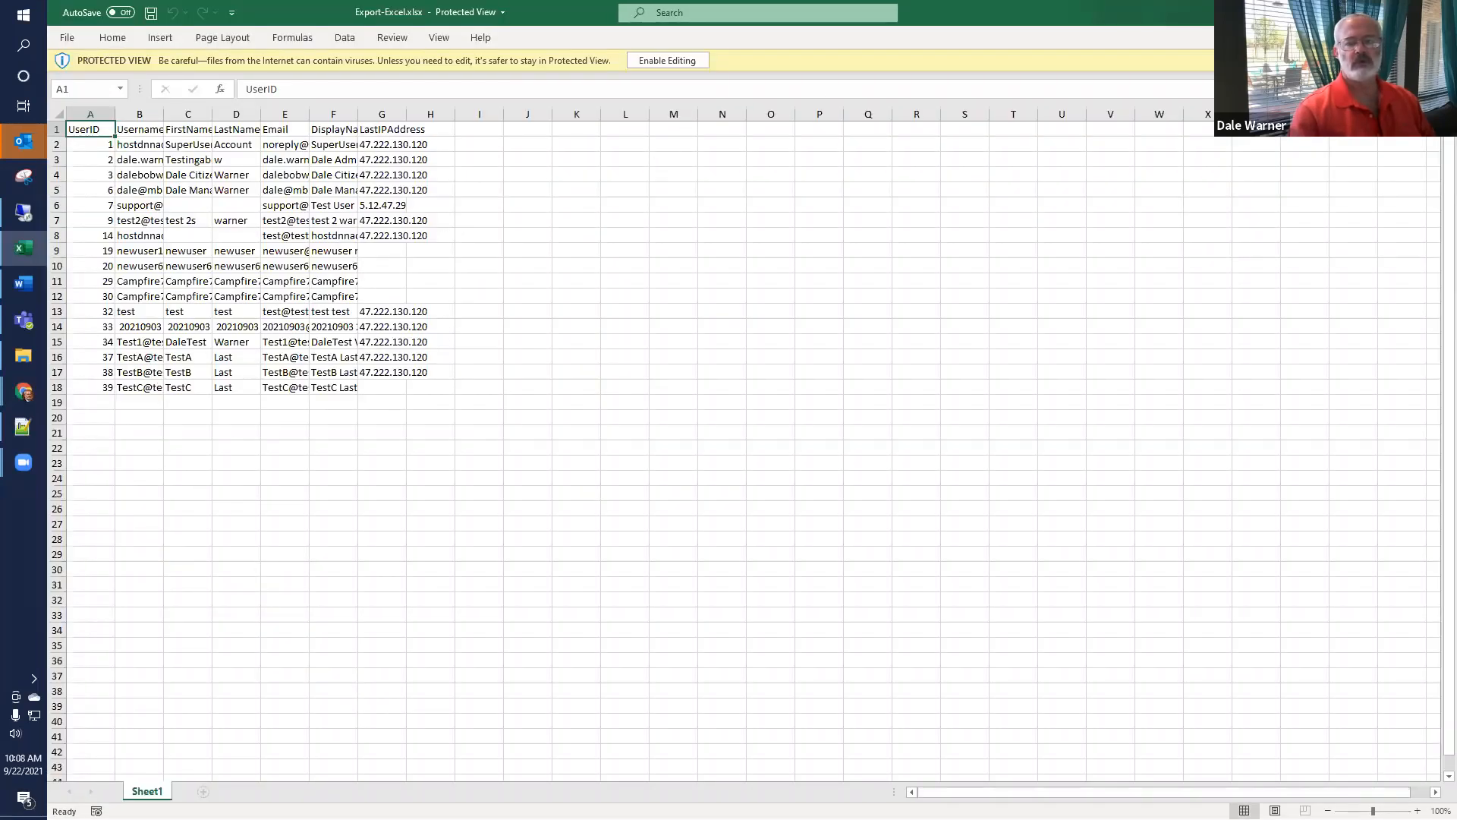
{"action": "left_click", "coordinate": [1439, 12]}
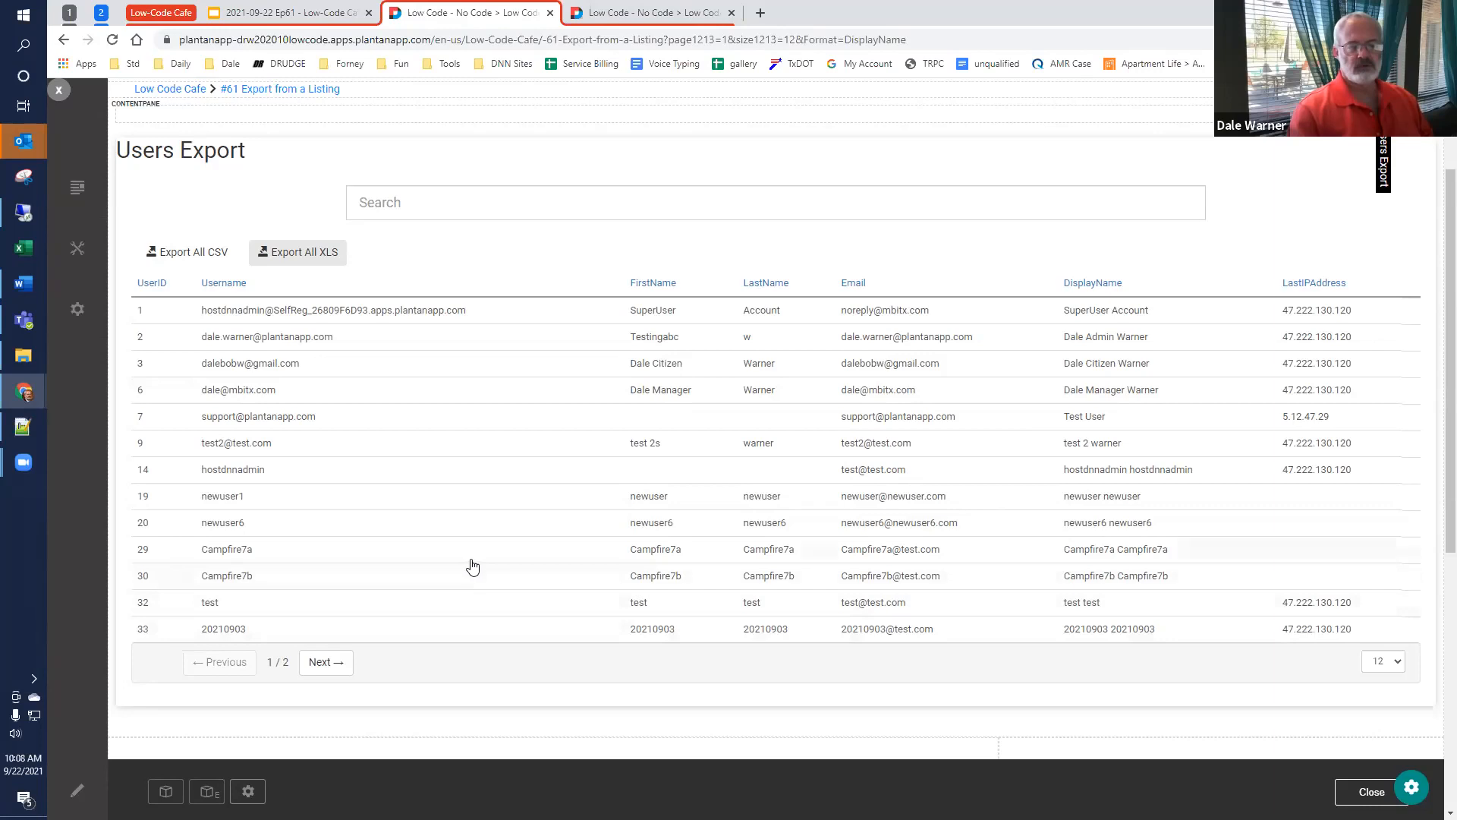
Step: Export only the Campfire7a, Campfire7b and UserID 6 rows as XLS and open the downloaded workbook
{"action": "left_click", "coordinate": [334, 557]}
{"action": "left_click", "coordinate": [335, 579]}
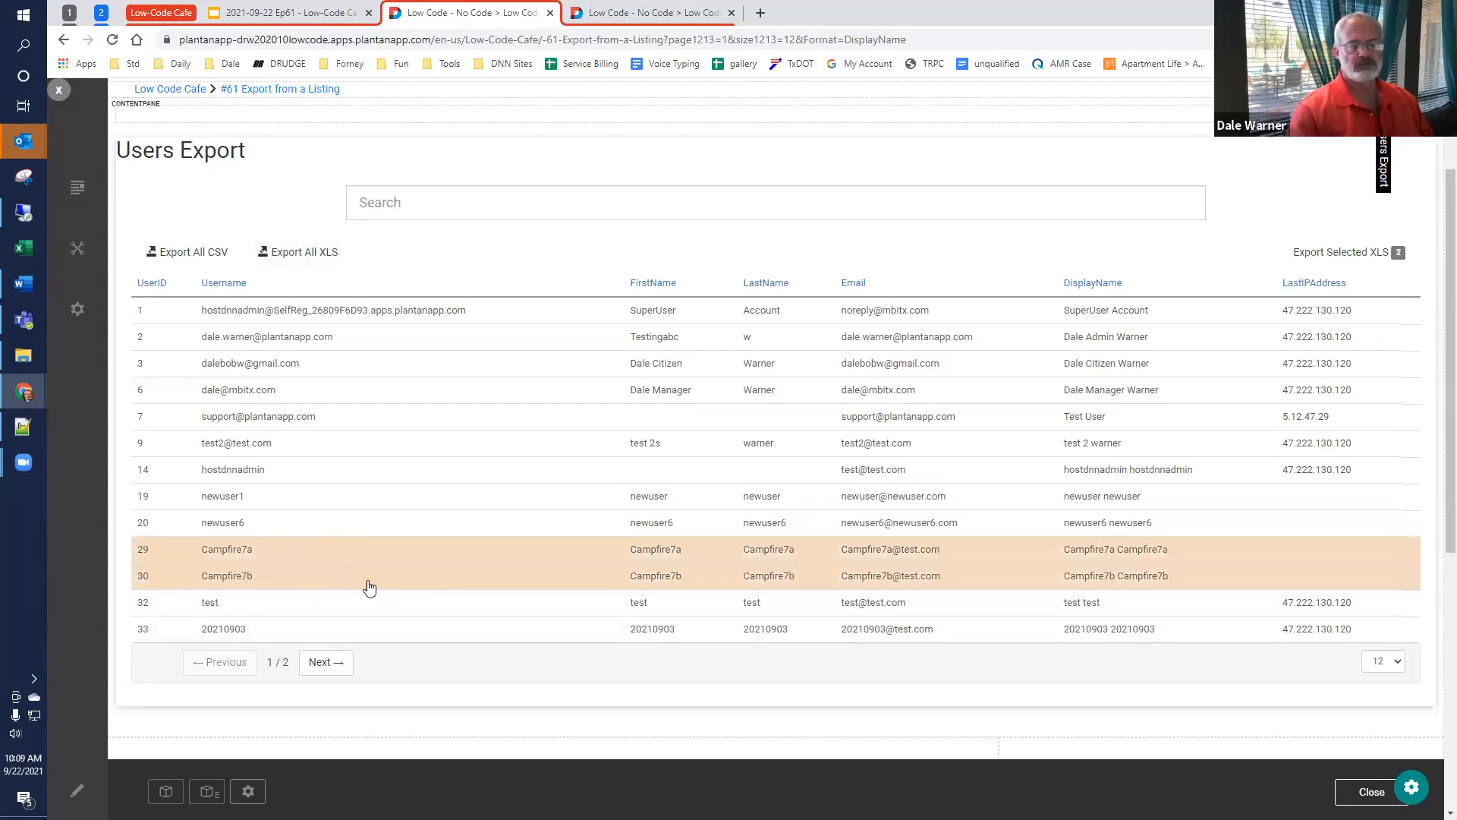
{"action": "left_click", "coordinate": [418, 399]}
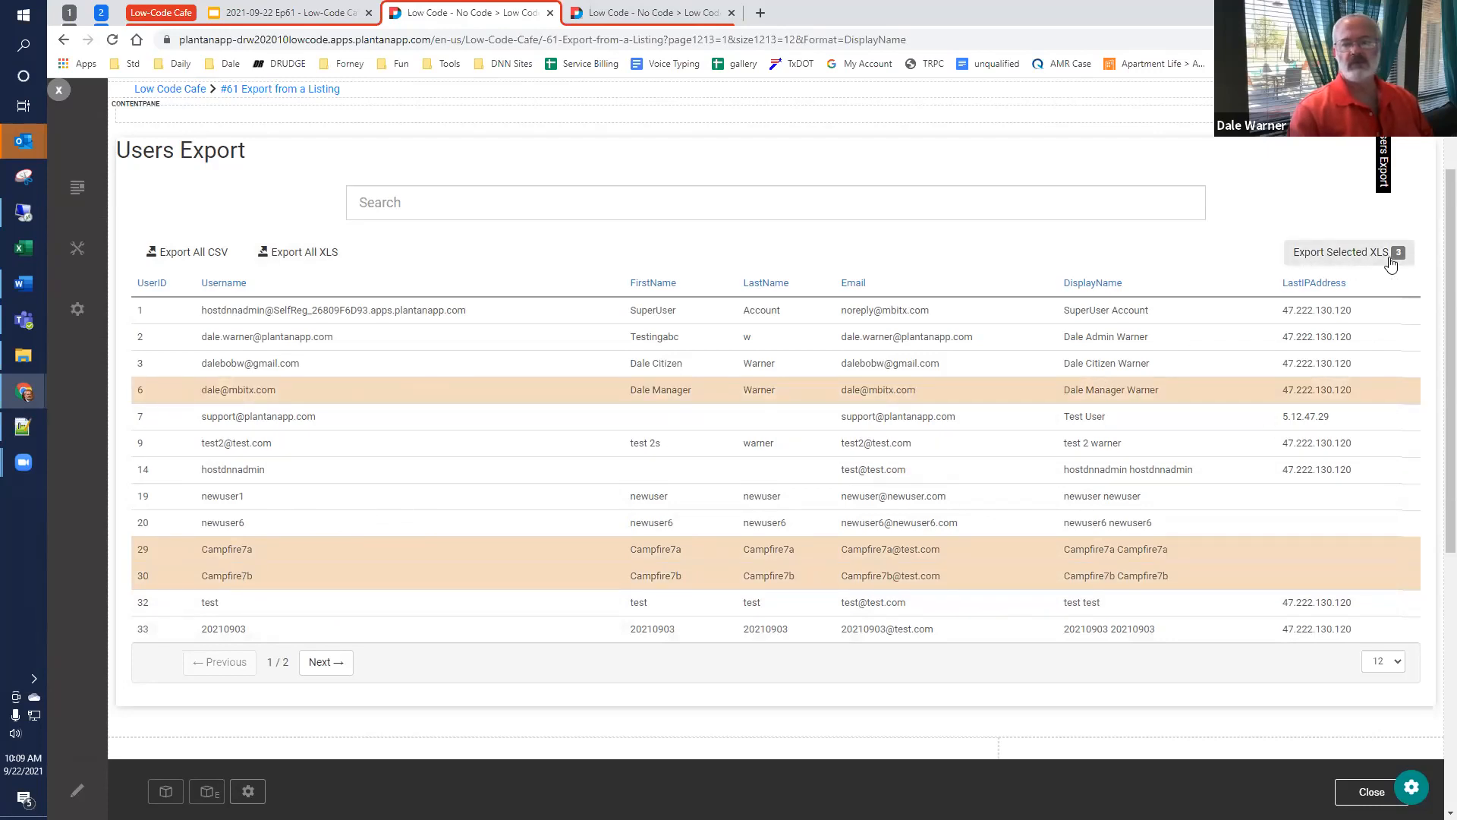
{"action": "left_click", "coordinate": [1346, 255]}
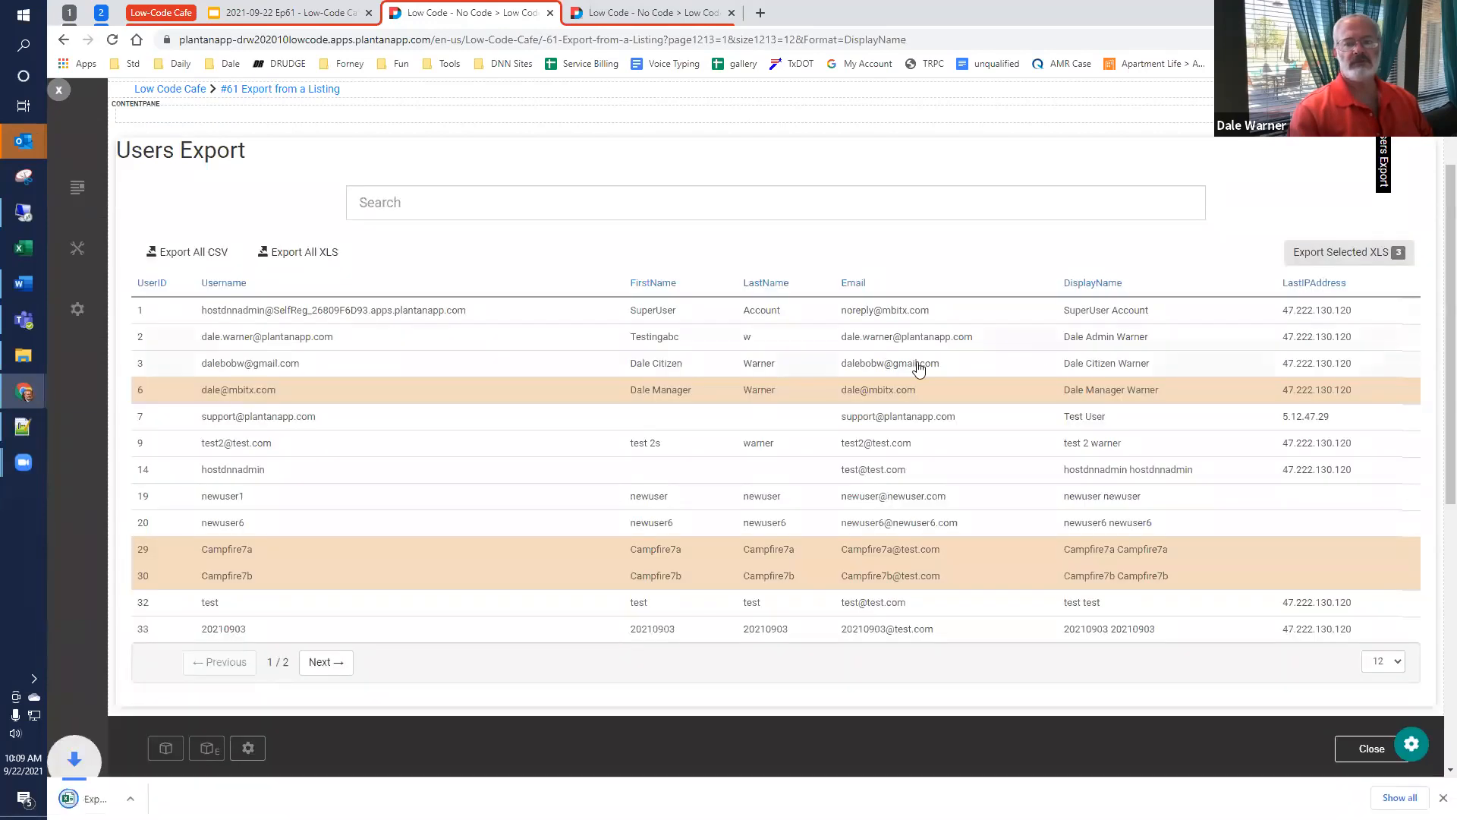
{"action": "left_click", "coordinate": [134, 799]}
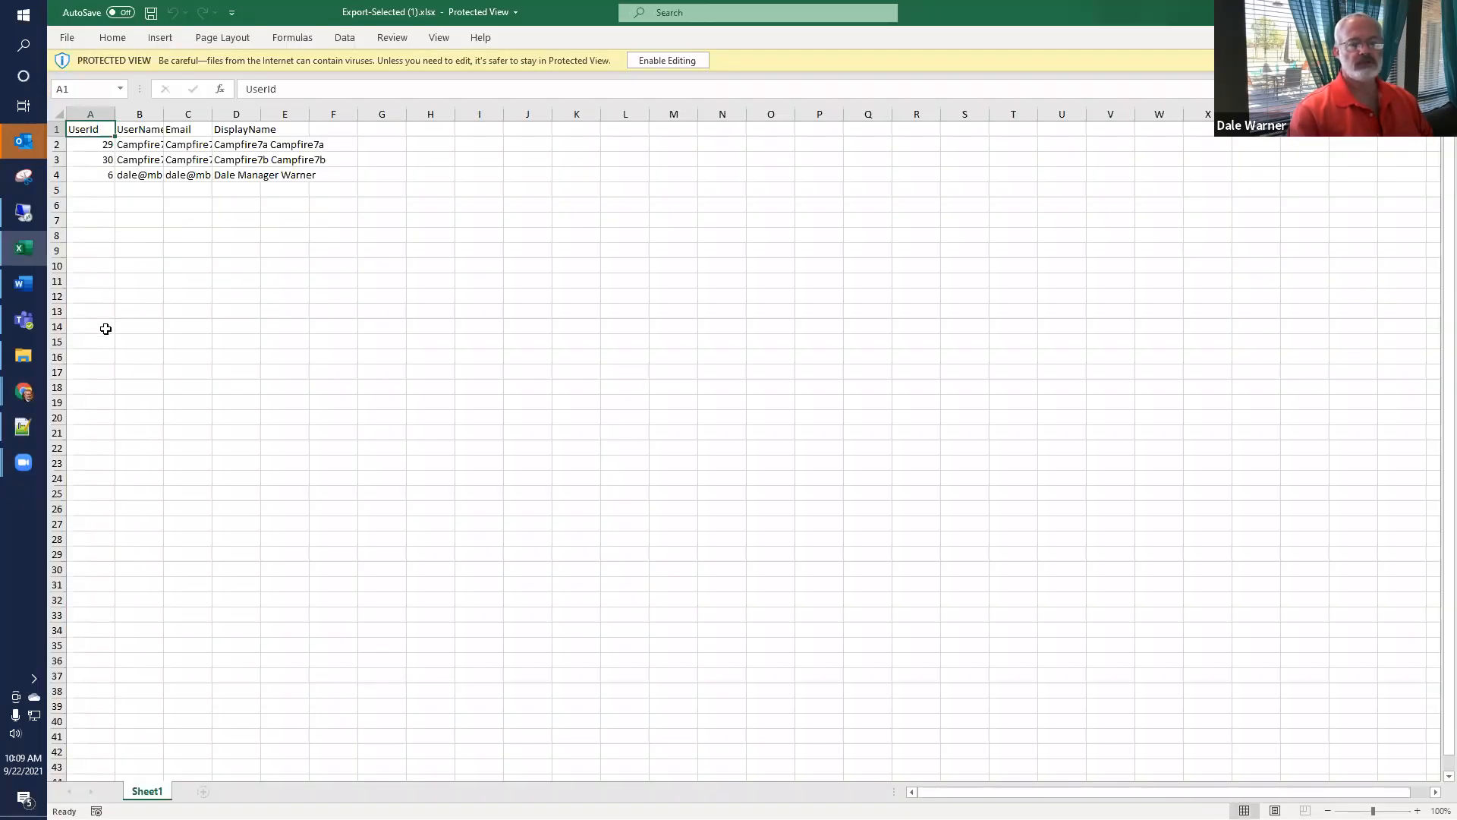
Step: Fit all columns of the selected-users workbook to their contents, review the exported fields and close it
{"action": "left_click", "coordinate": [59, 113]}
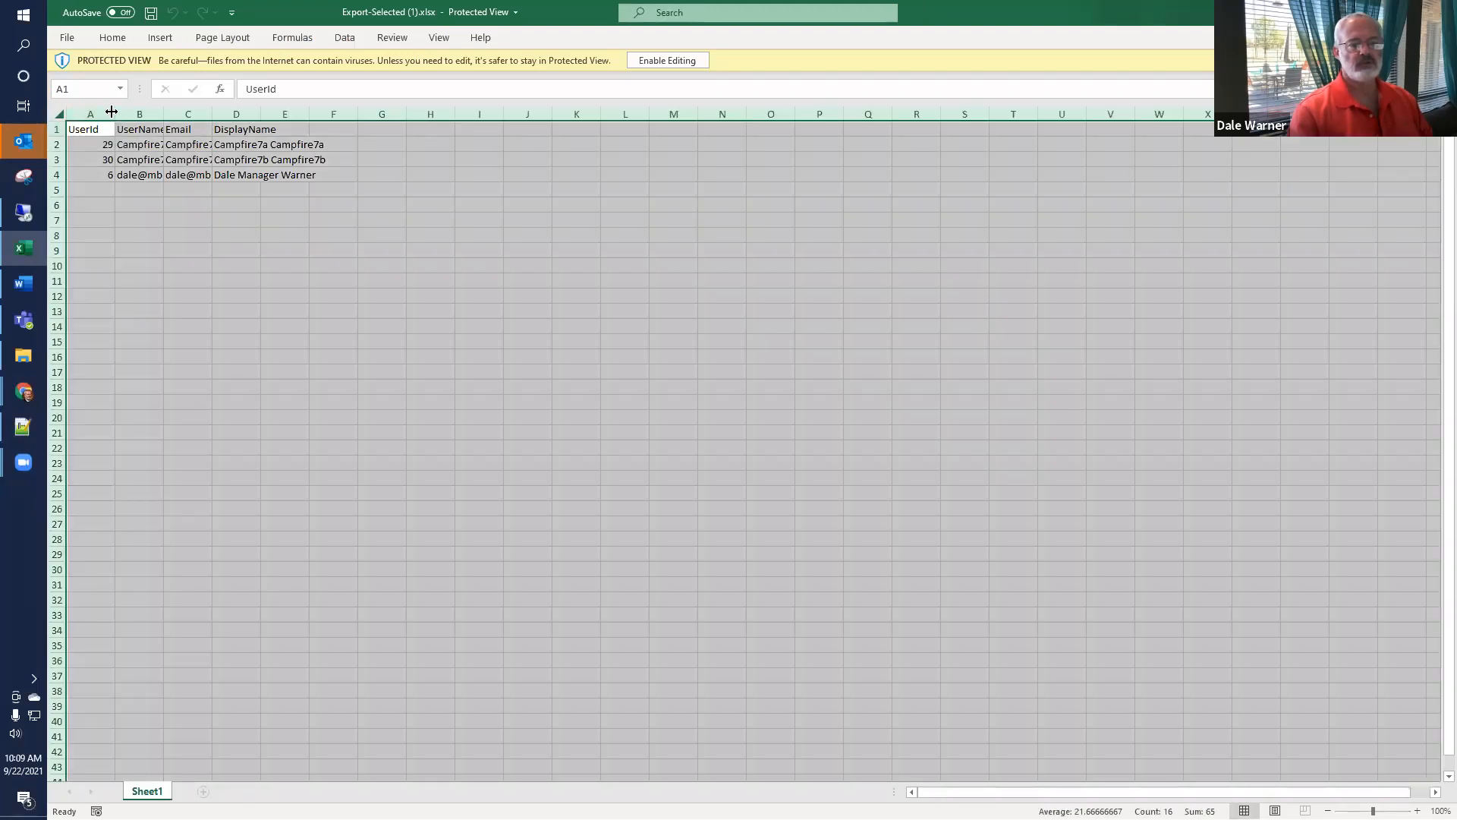
{"action": "double_click", "coordinate": [115, 113]}
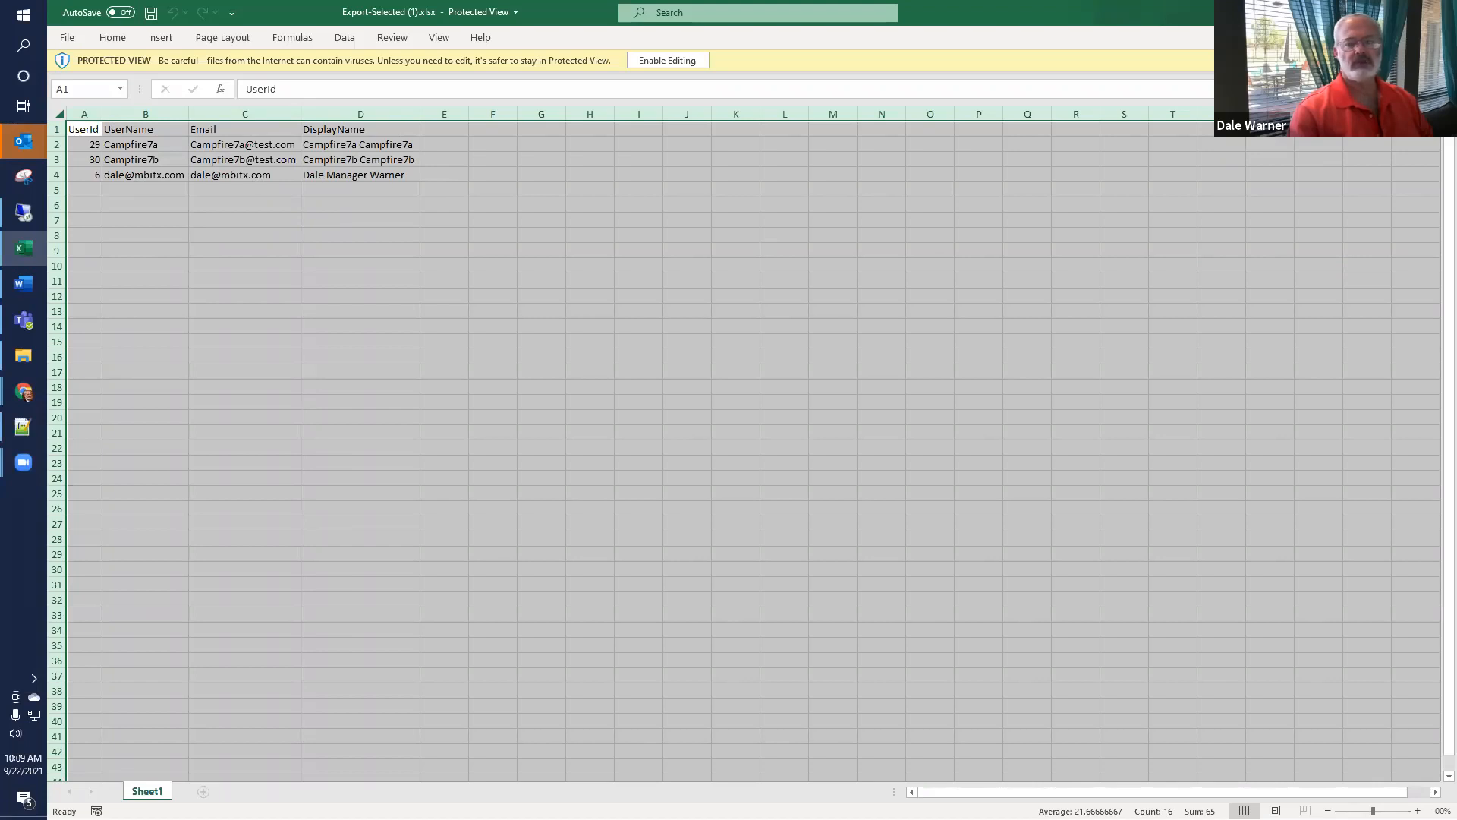
{"action": "left_click", "coordinate": [1439, 12]}
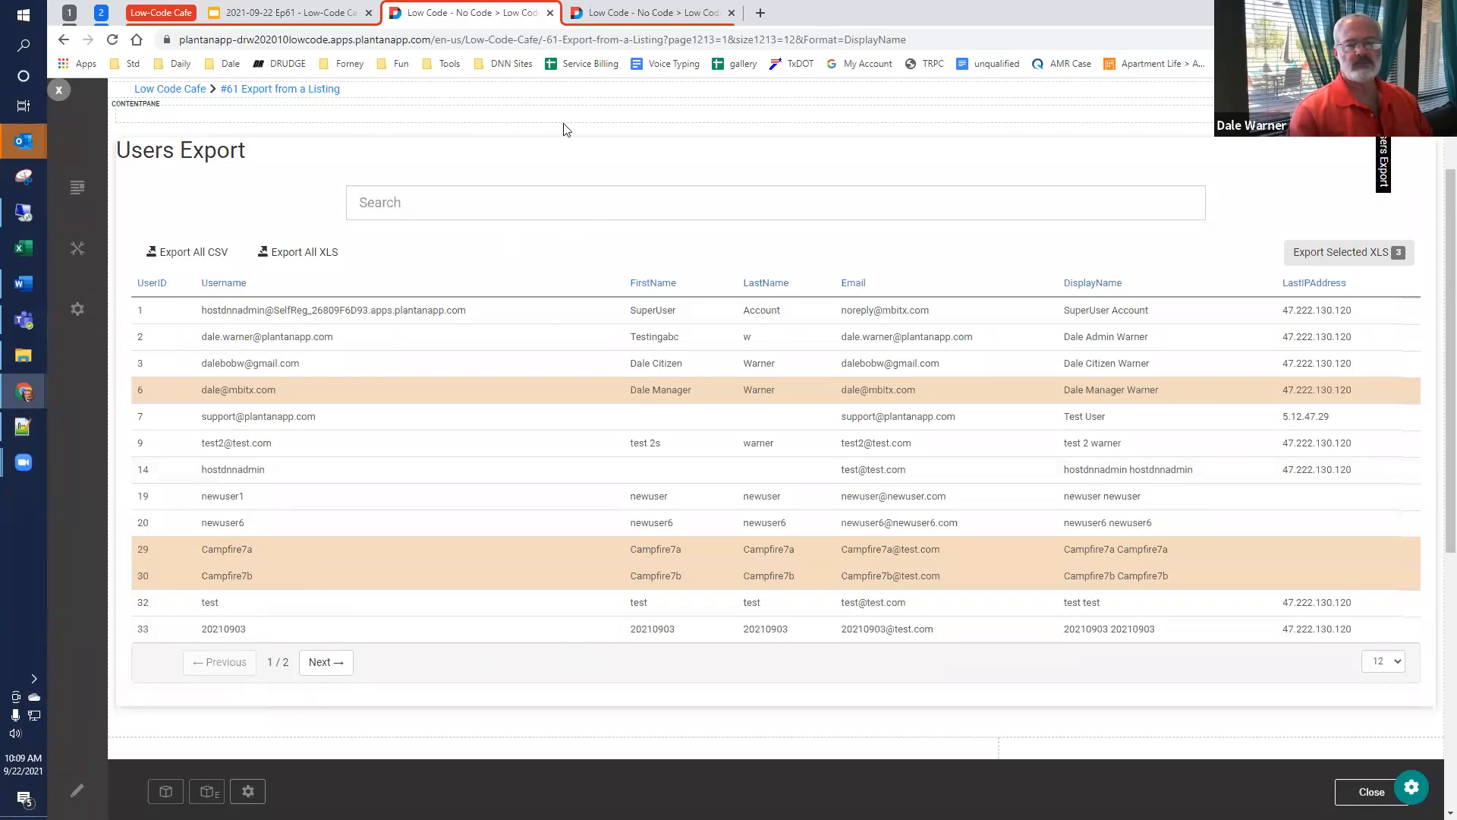
Step: Open the settings of the Users Export module for customization
{"action": "left_click", "coordinate": [614, 12]}
{"action": "left_click", "coordinate": [493, 12]}
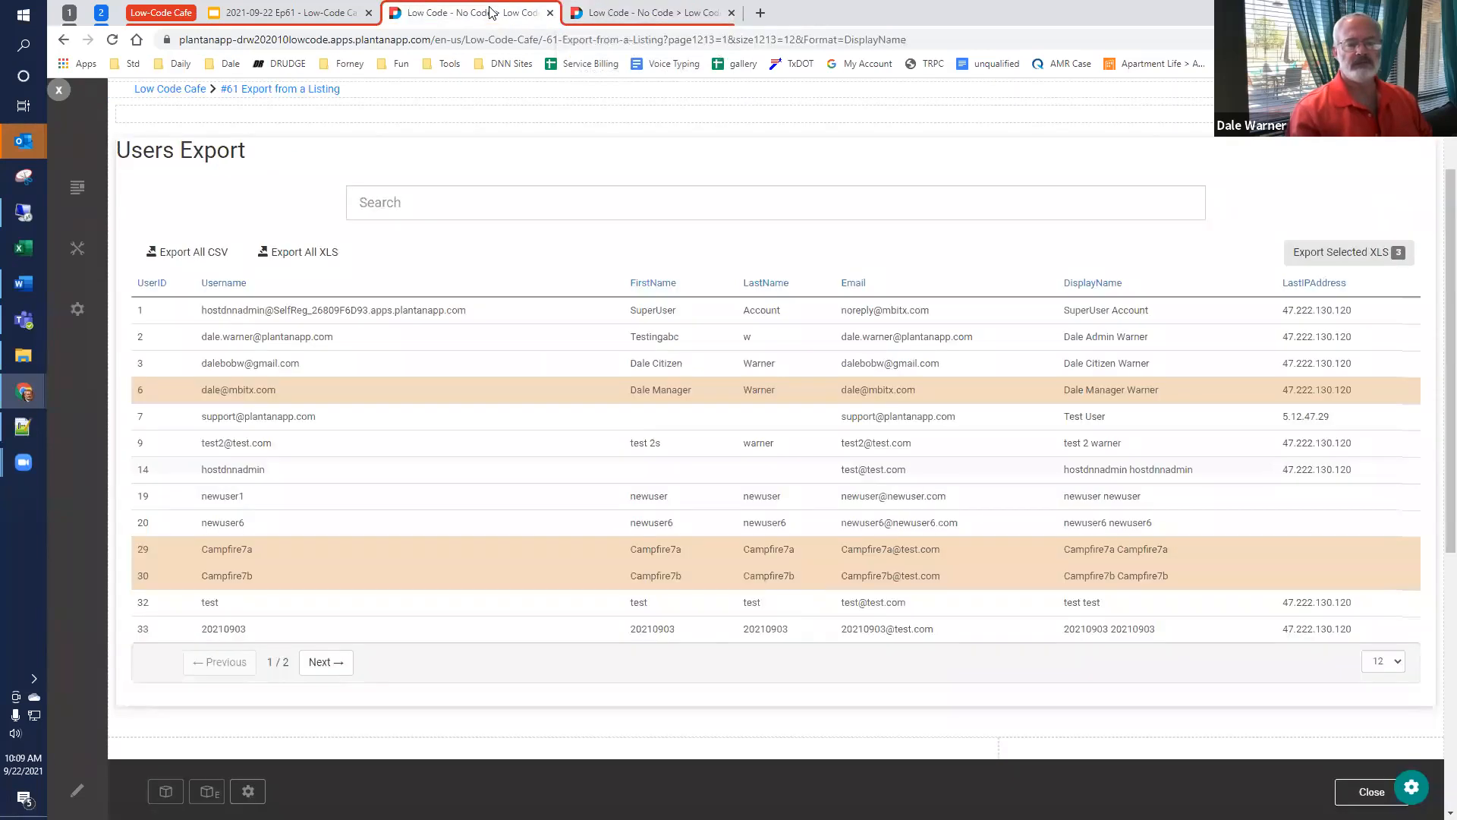
{"action": "left_click", "coordinate": [1409, 789]}
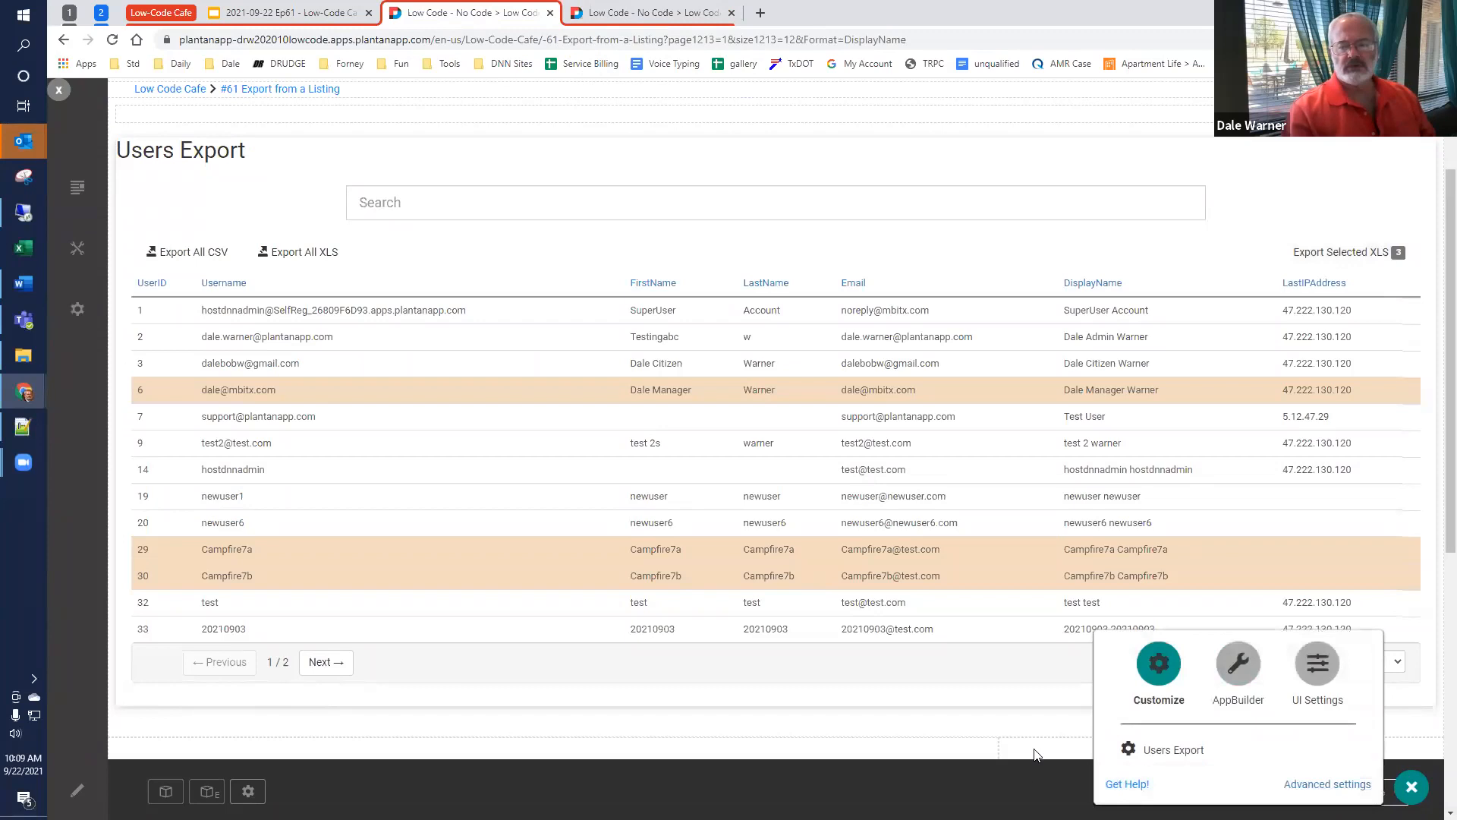
{"action": "left_click", "coordinate": [1173, 750]}
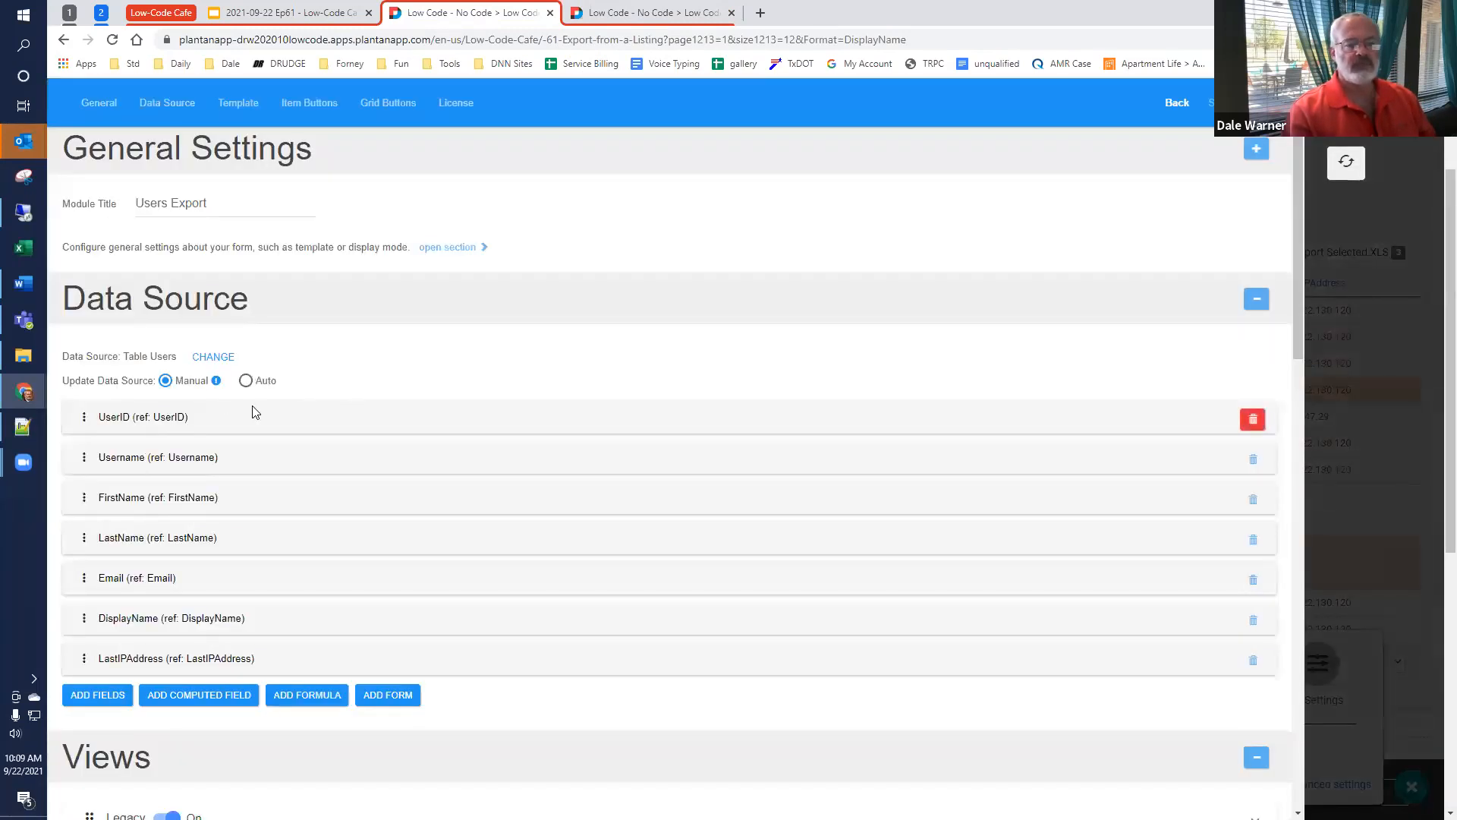
Step: Examine the module's detailed General Settings and its data source configuration, and return to the main settings
{"action": "scroll", "coordinate": [251, 413], "scroll_direction": "down", "scroll_amount": 4}
{"action": "scroll", "coordinate": [250, 416], "scroll_direction": "up", "scroll_amount": 4}
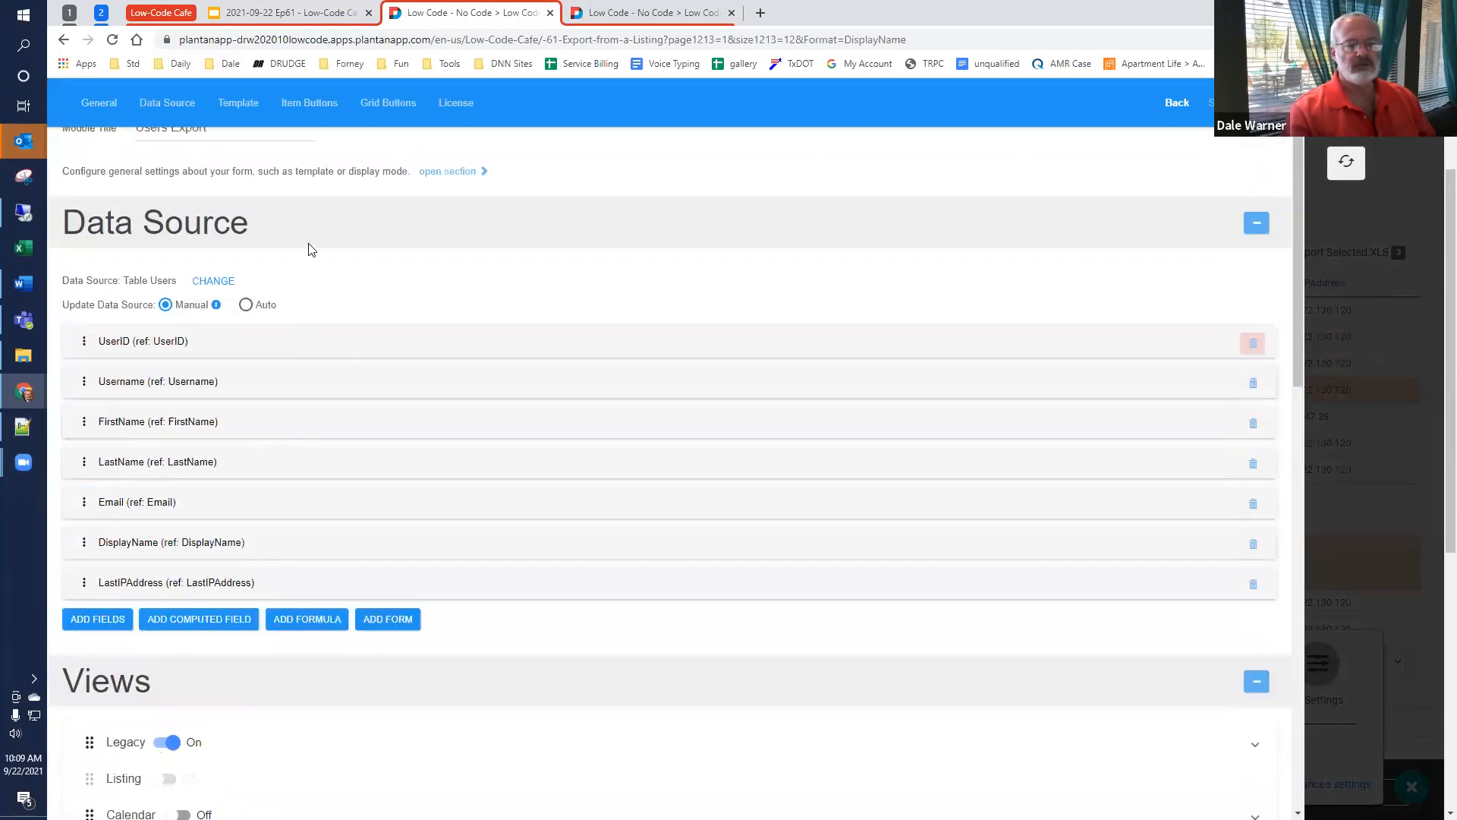
{"action": "left_click", "coordinate": [447, 248]}
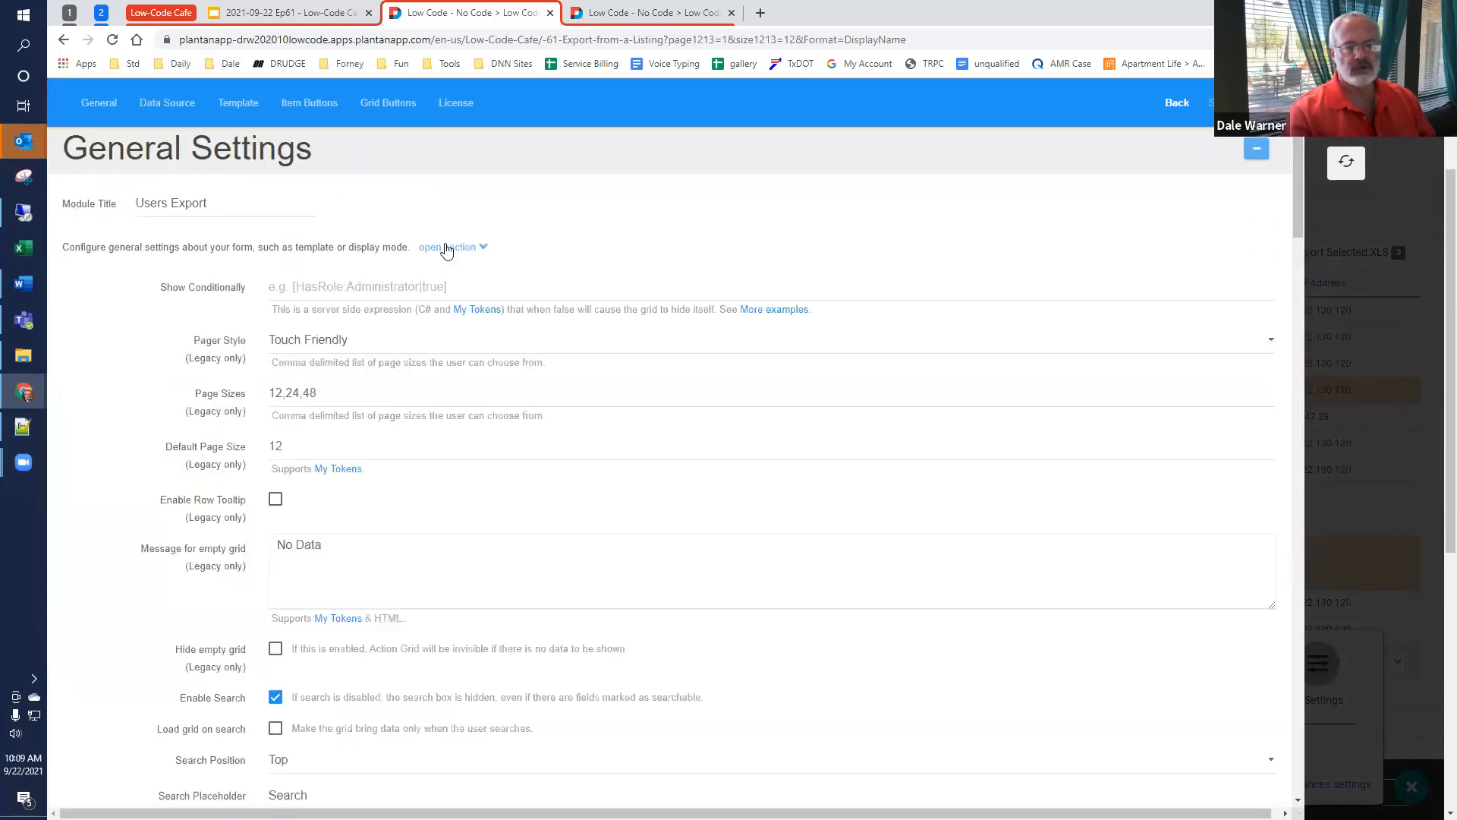
{"action": "left_click", "coordinate": [444, 248]}
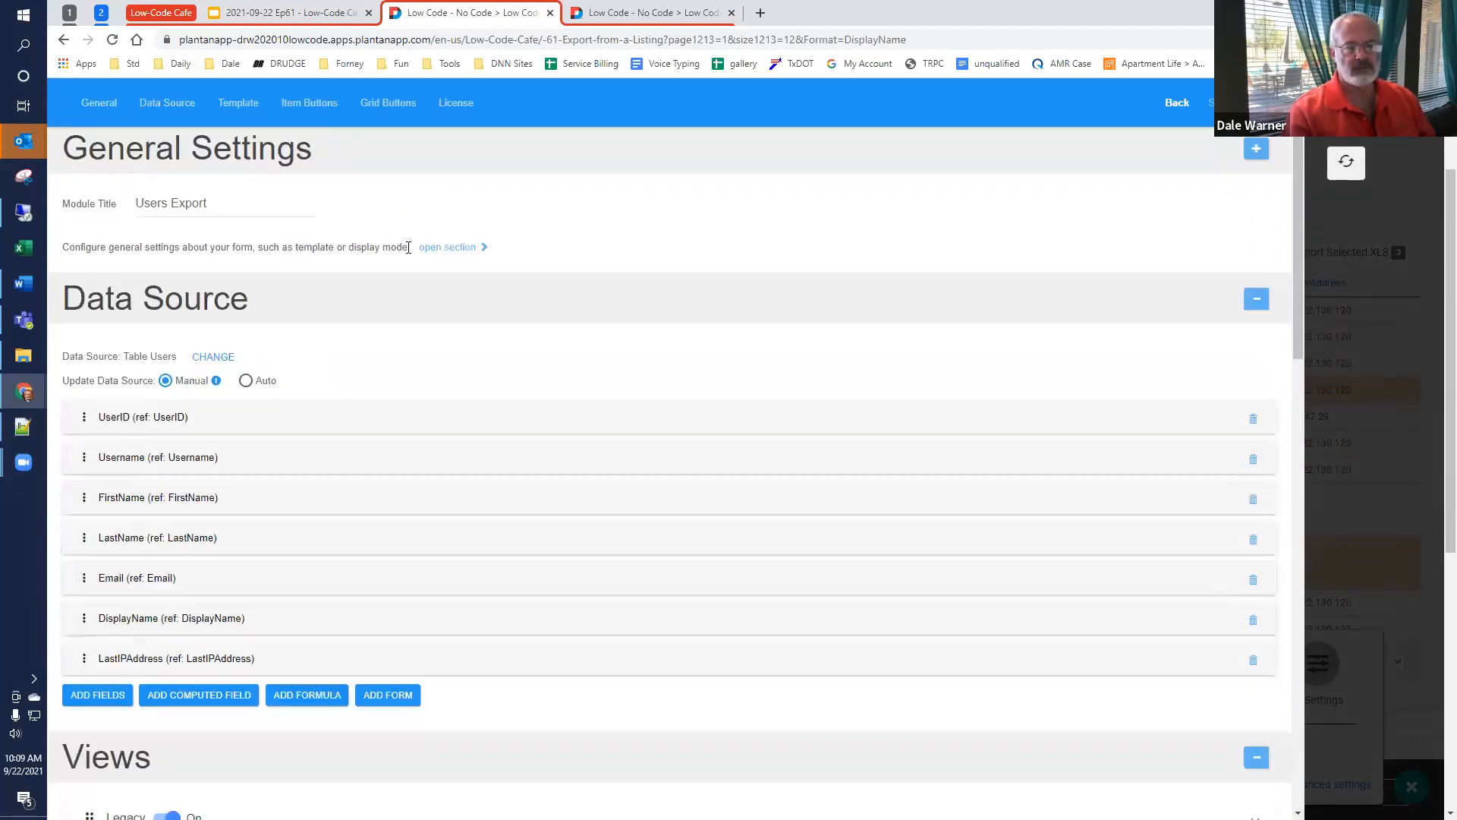
{"action": "left_click", "coordinate": [213, 357]}
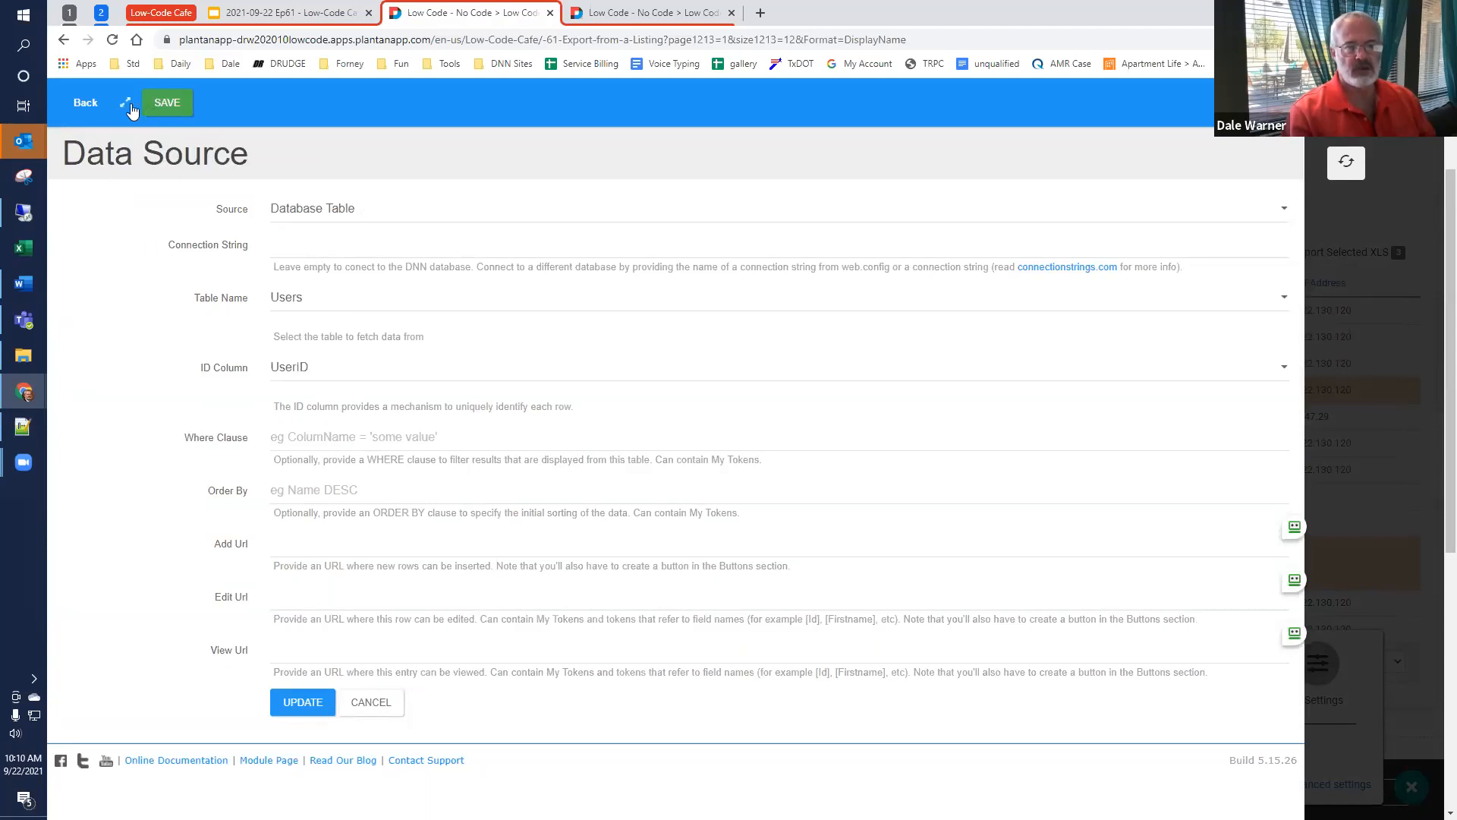
{"action": "left_click", "coordinate": [85, 104]}
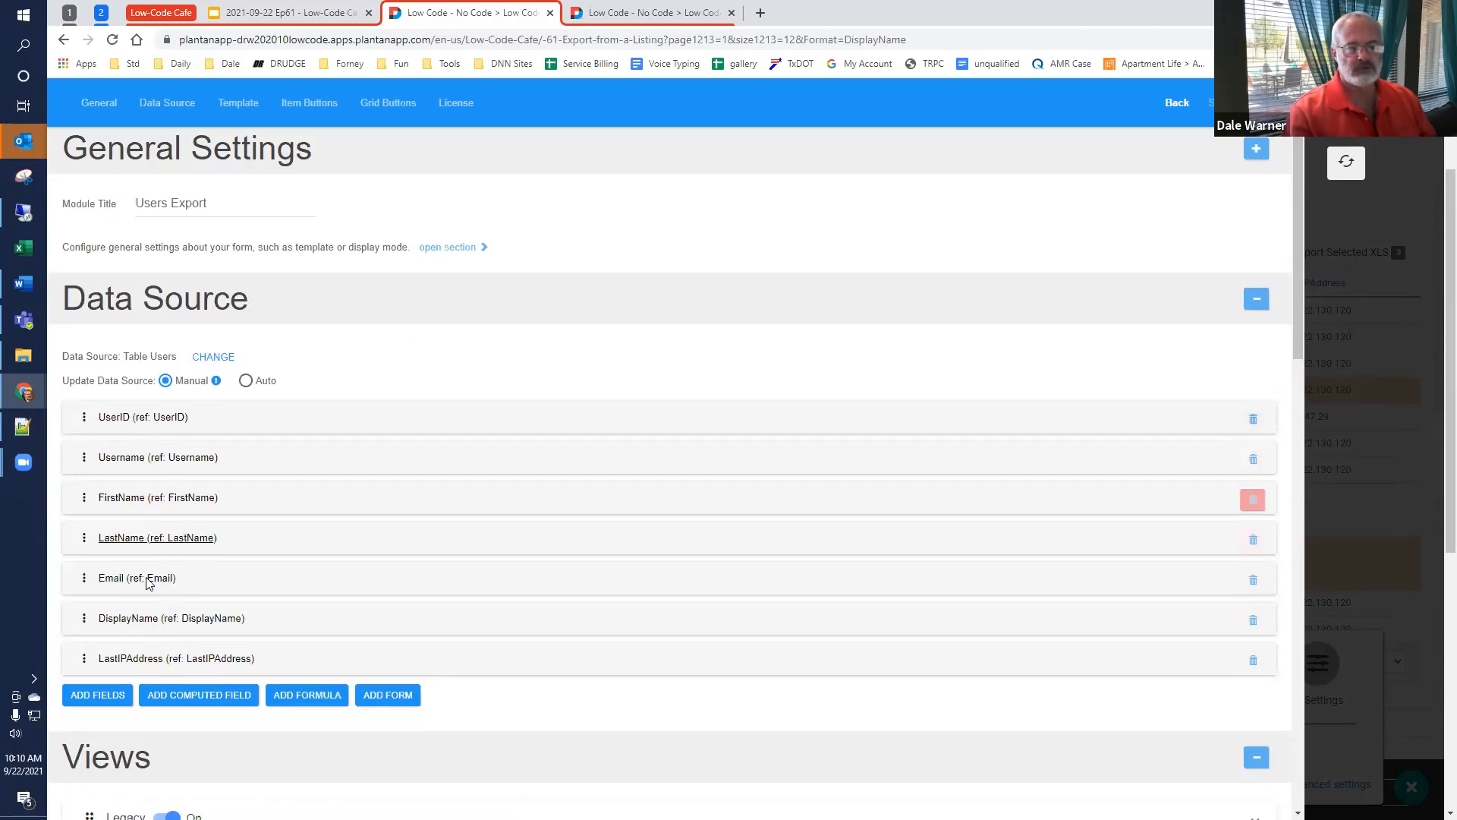
Step: Add the CreatedOnDate field to the module's data source fields
{"action": "scroll", "coordinate": [182, 380], "scroll_direction": "down", "scroll_amount": 1}
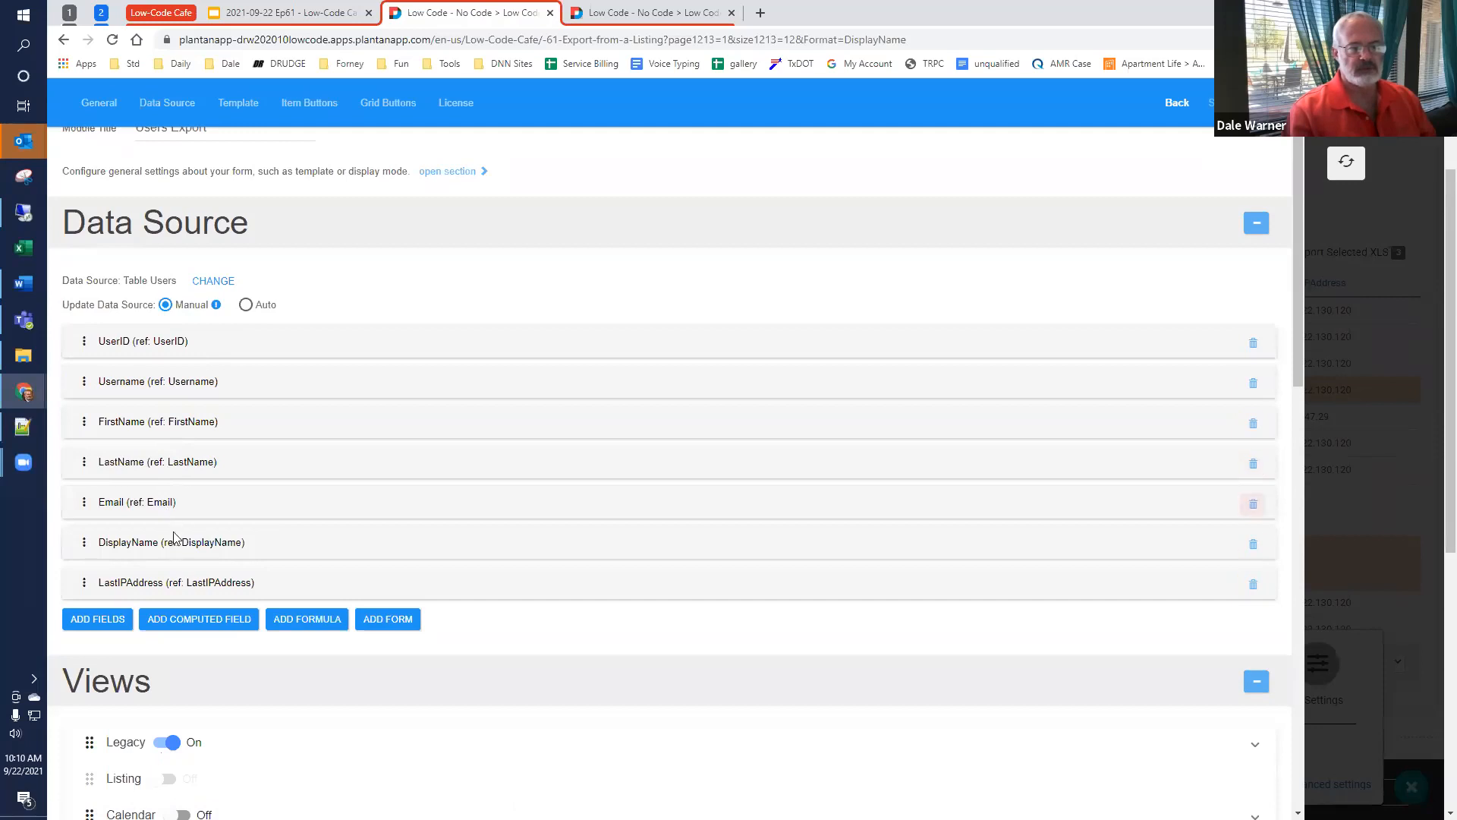
{"action": "scroll", "coordinate": [221, 545], "scroll_direction": "down", "scroll_amount": 1}
{"action": "scroll", "coordinate": [224, 546], "scroll_direction": "down", "scroll_amount": 2}
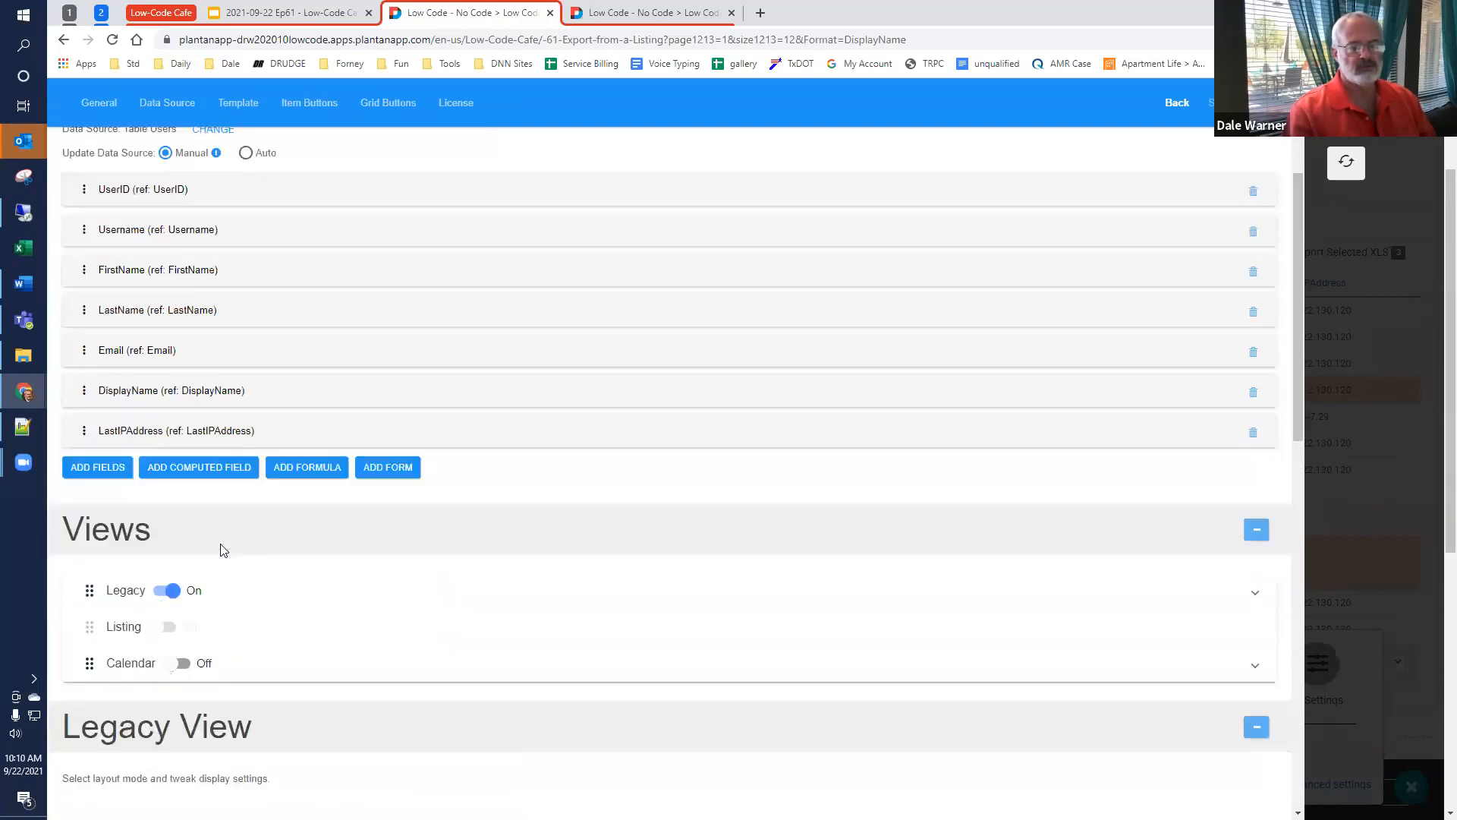
{"action": "left_click", "coordinate": [111, 465]}
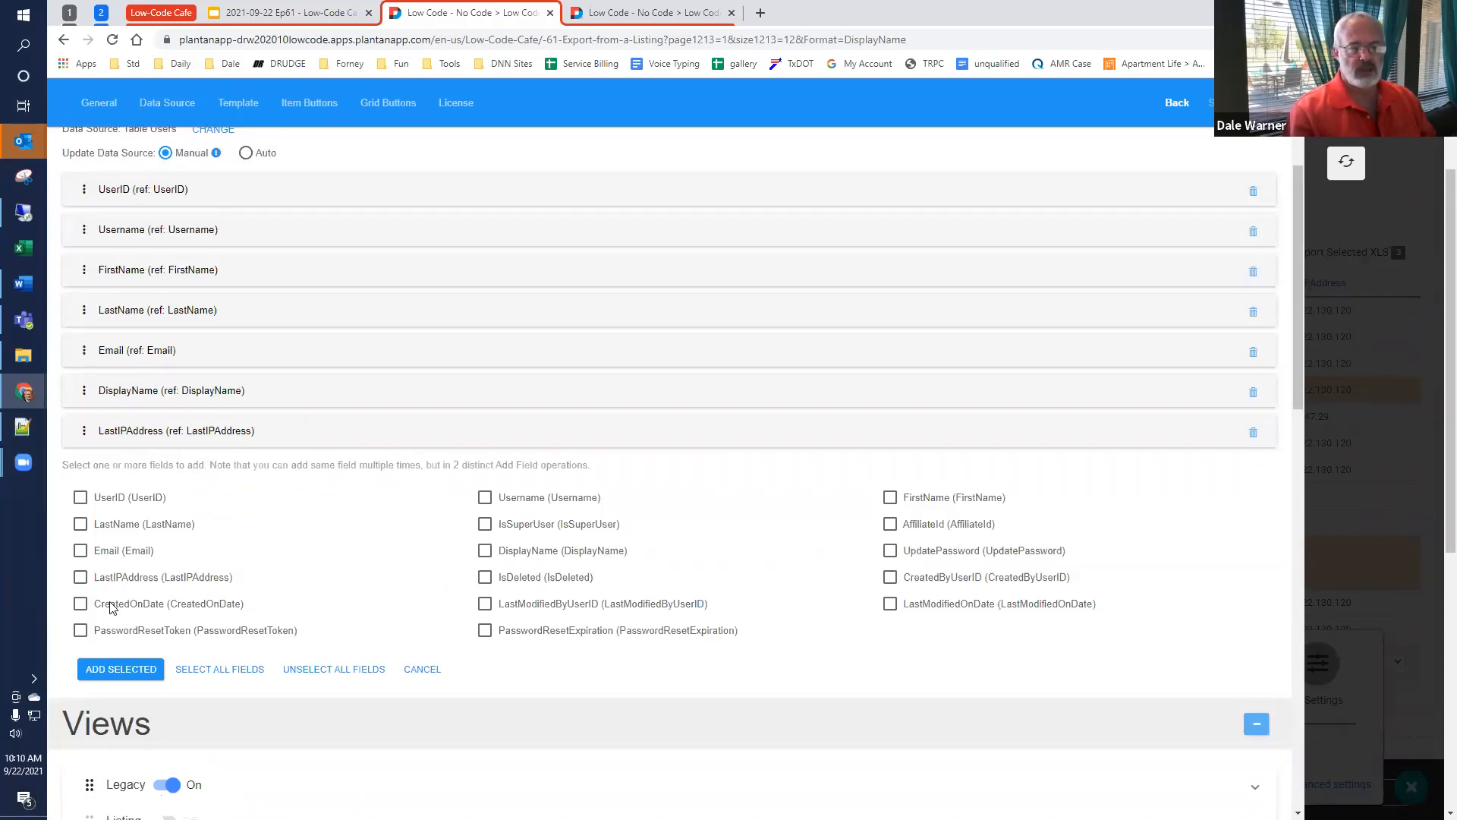
{"action": "left_click", "coordinate": [80, 604]}
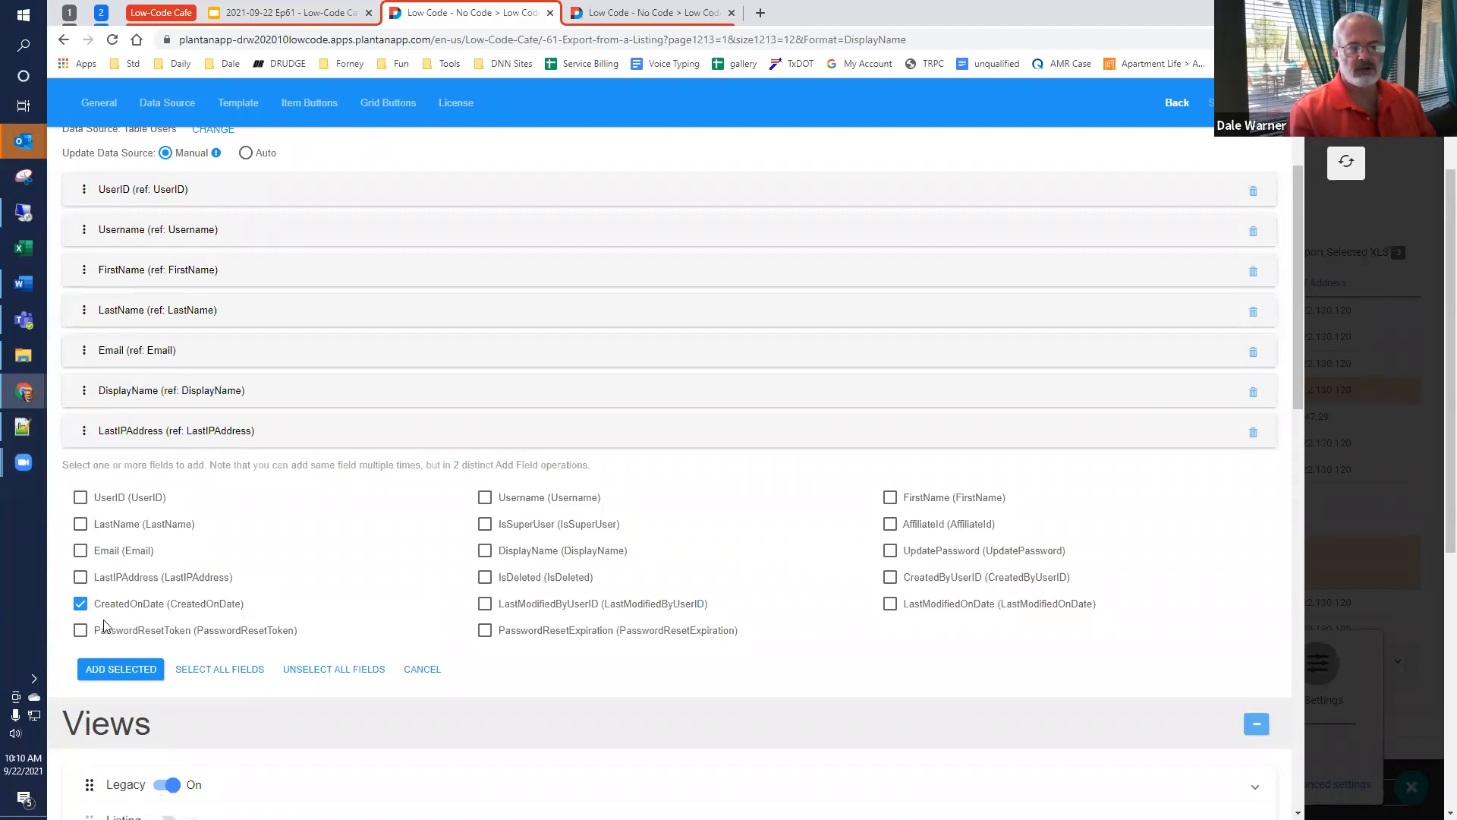
{"action": "left_click", "coordinate": [121, 669]}
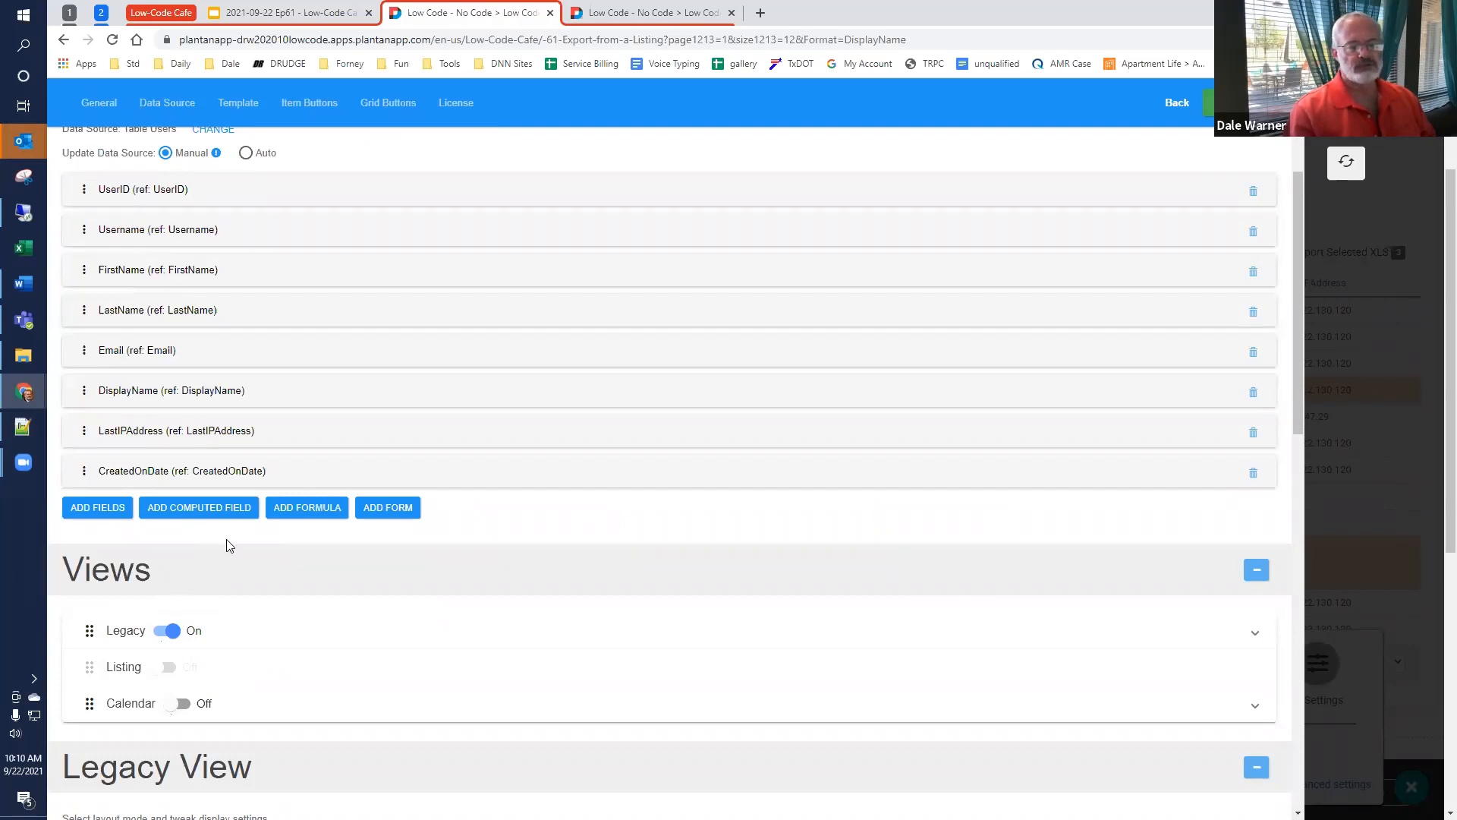
Step: Open the ExportAllCSV grid button and examine its display, selection, permission and action settings down to its final actions
{"action": "scroll", "coordinate": [226, 549], "scroll_direction": "down", "scroll_amount": 1}
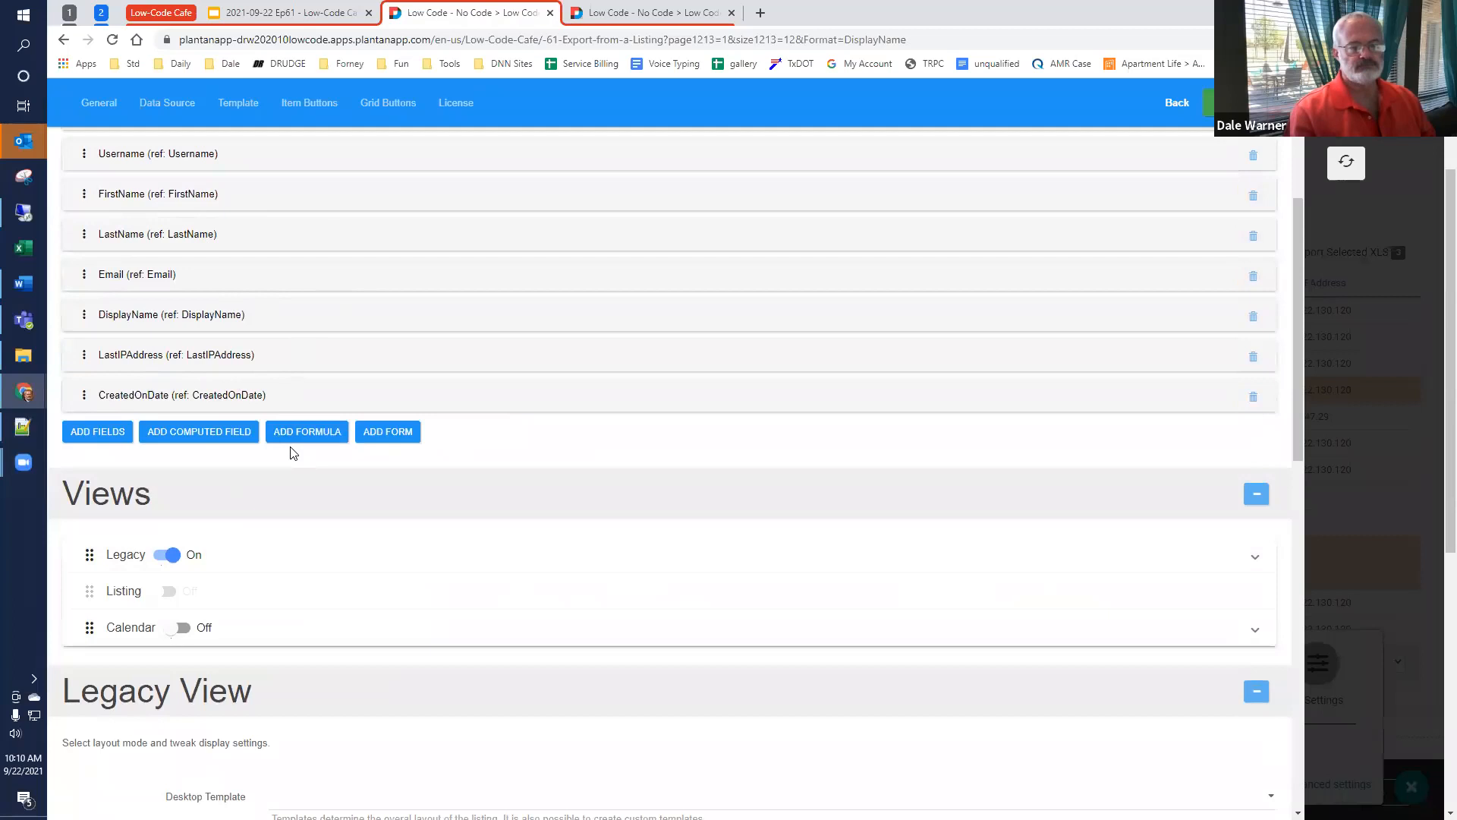
{"action": "scroll", "coordinate": [293, 453], "scroll_direction": "down", "scroll_amount": 2}
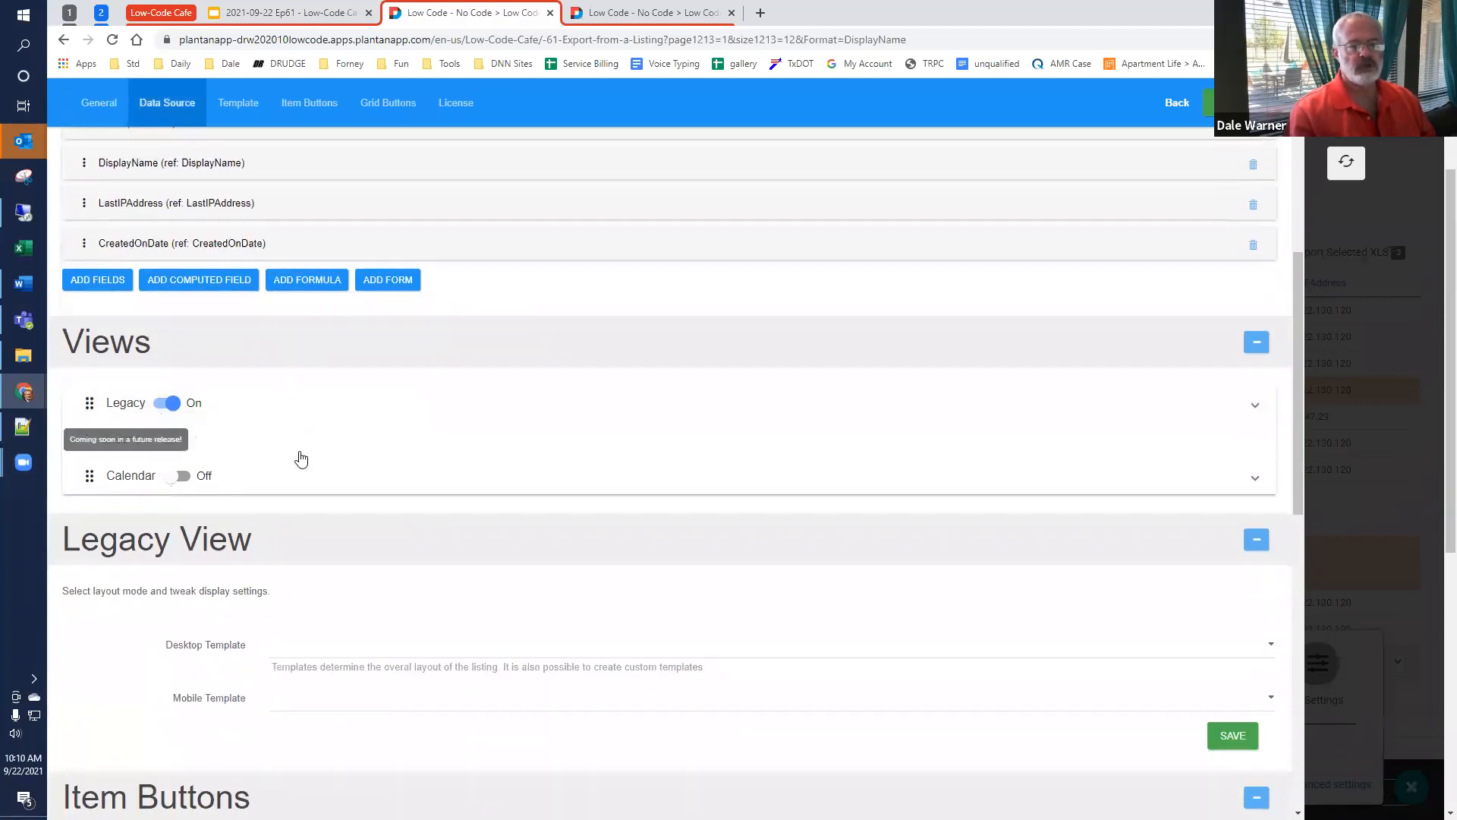
{"action": "scroll", "coordinate": [301, 459], "scroll_direction": "down", "scroll_amount": 5}
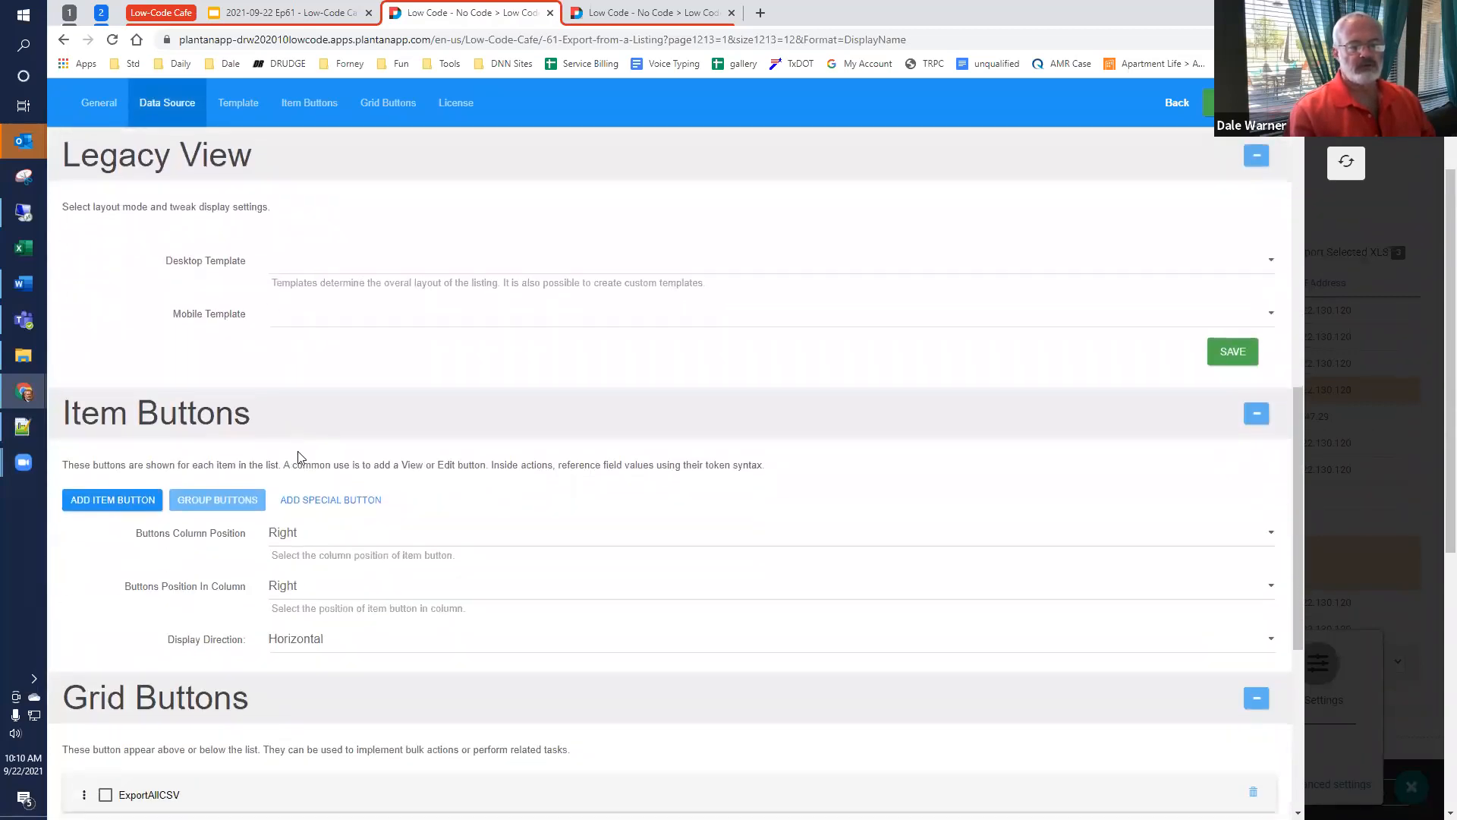
{"action": "scroll", "coordinate": [298, 456], "scroll_direction": "down", "scroll_amount": 6}
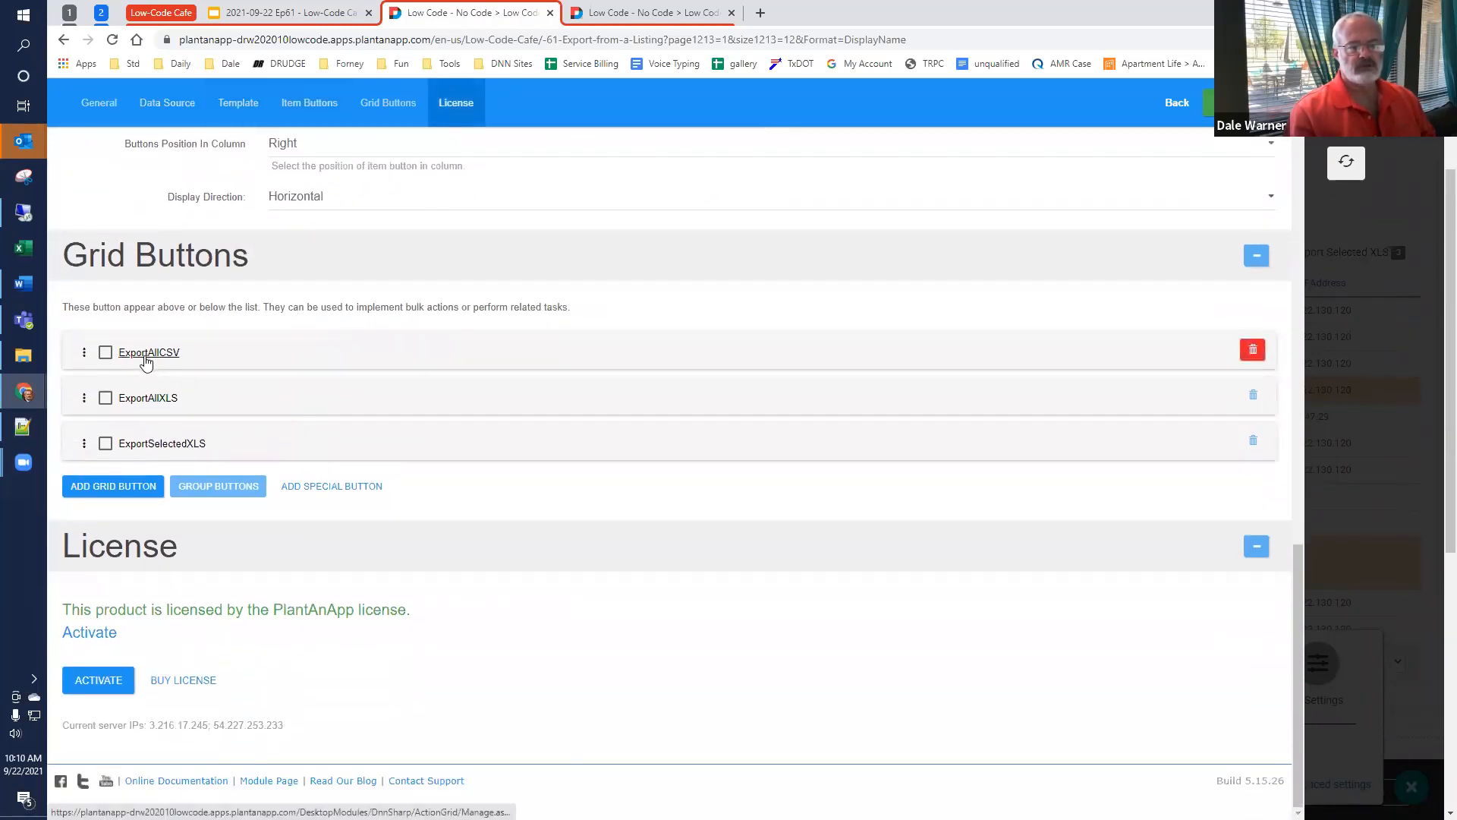
{"action": "left_click", "coordinate": [147, 354]}
{"action": "scroll", "coordinate": [147, 362], "scroll_direction": "down", "scroll_amount": 3}
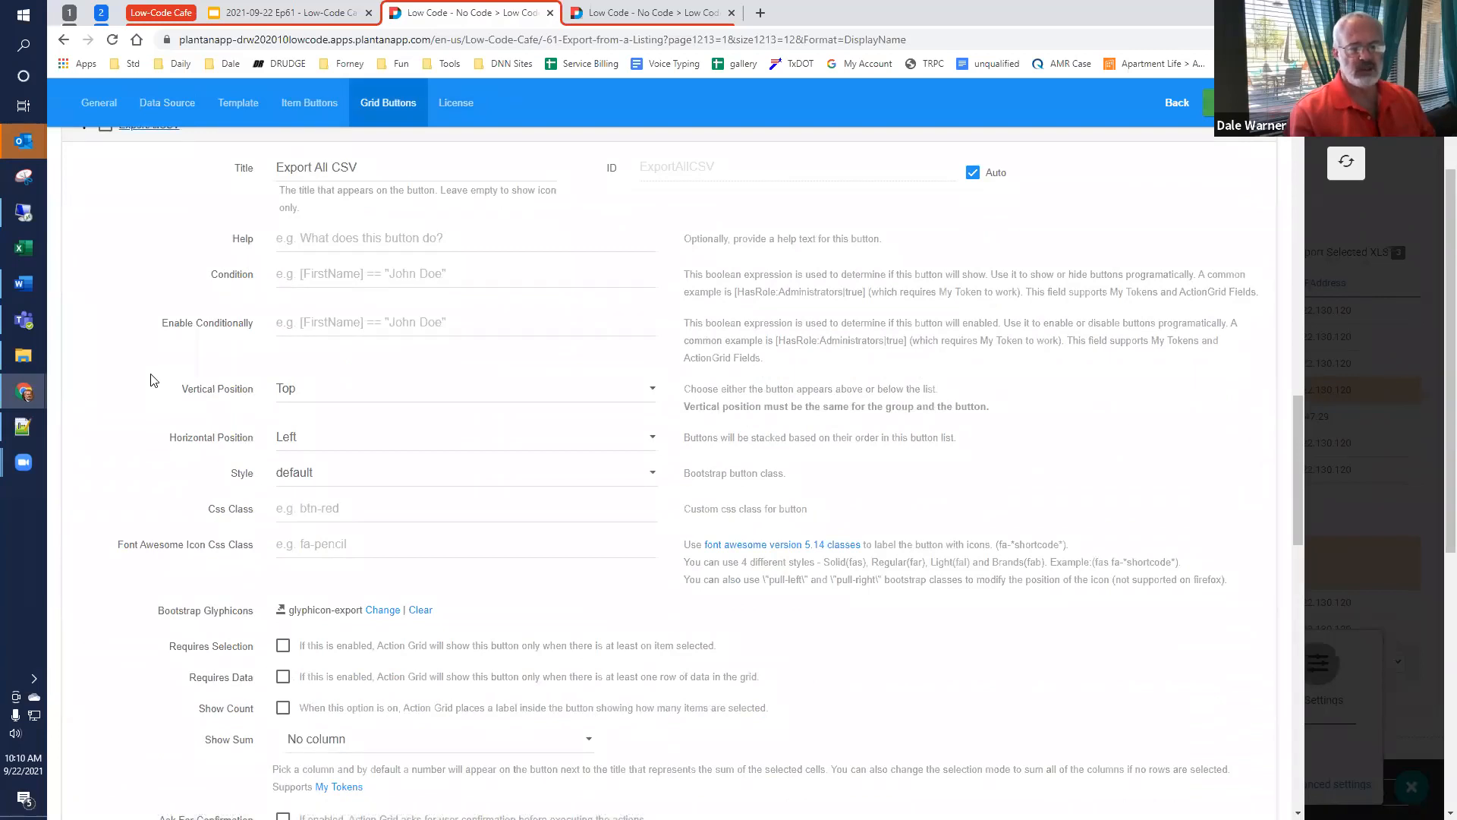
{"action": "scroll", "coordinate": [151, 380], "scroll_direction": "down", "scroll_amount": 2}
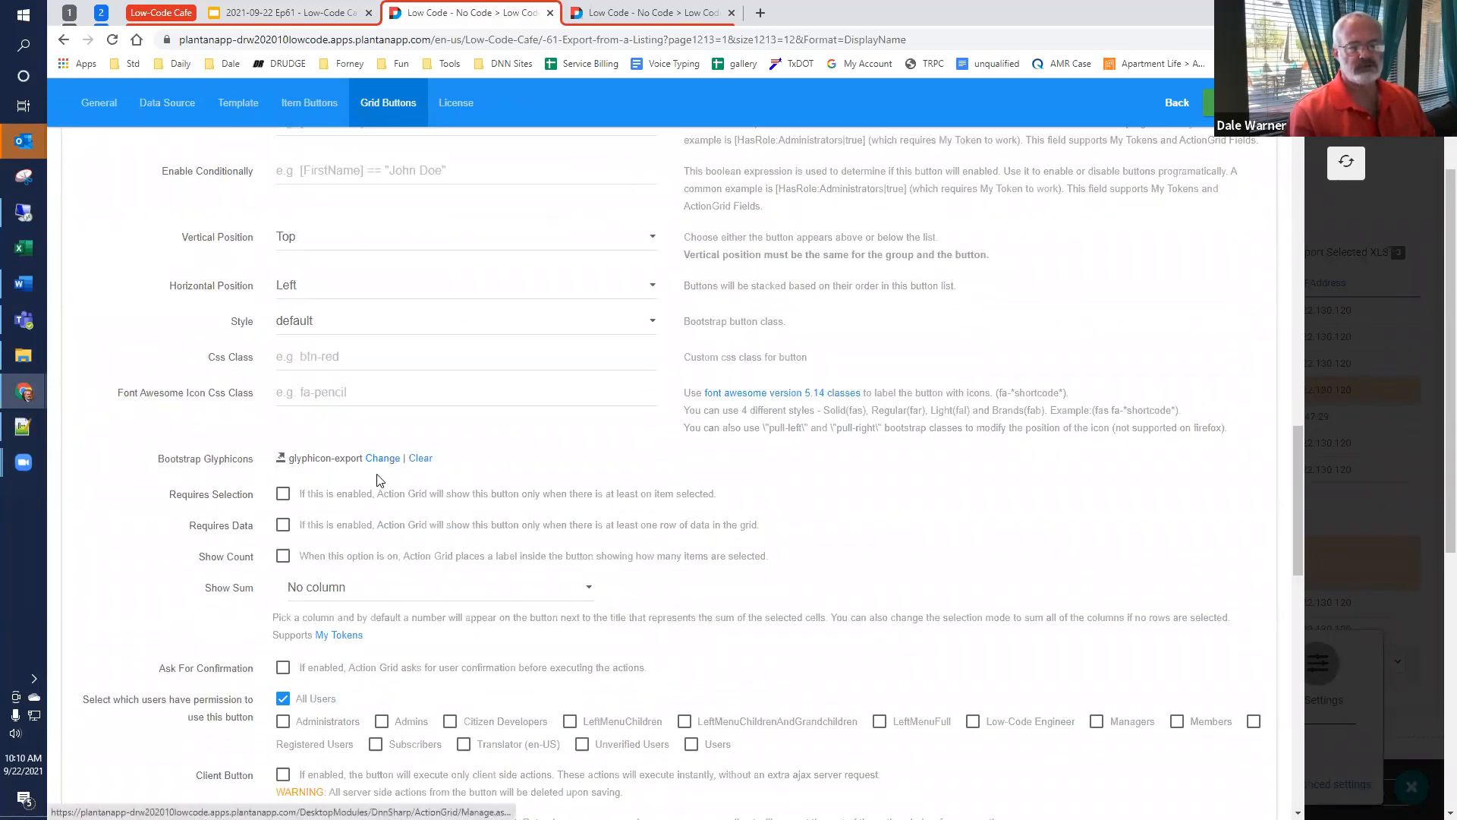
{"action": "scroll", "coordinate": [323, 455], "scroll_direction": "down", "scroll_amount": 3}
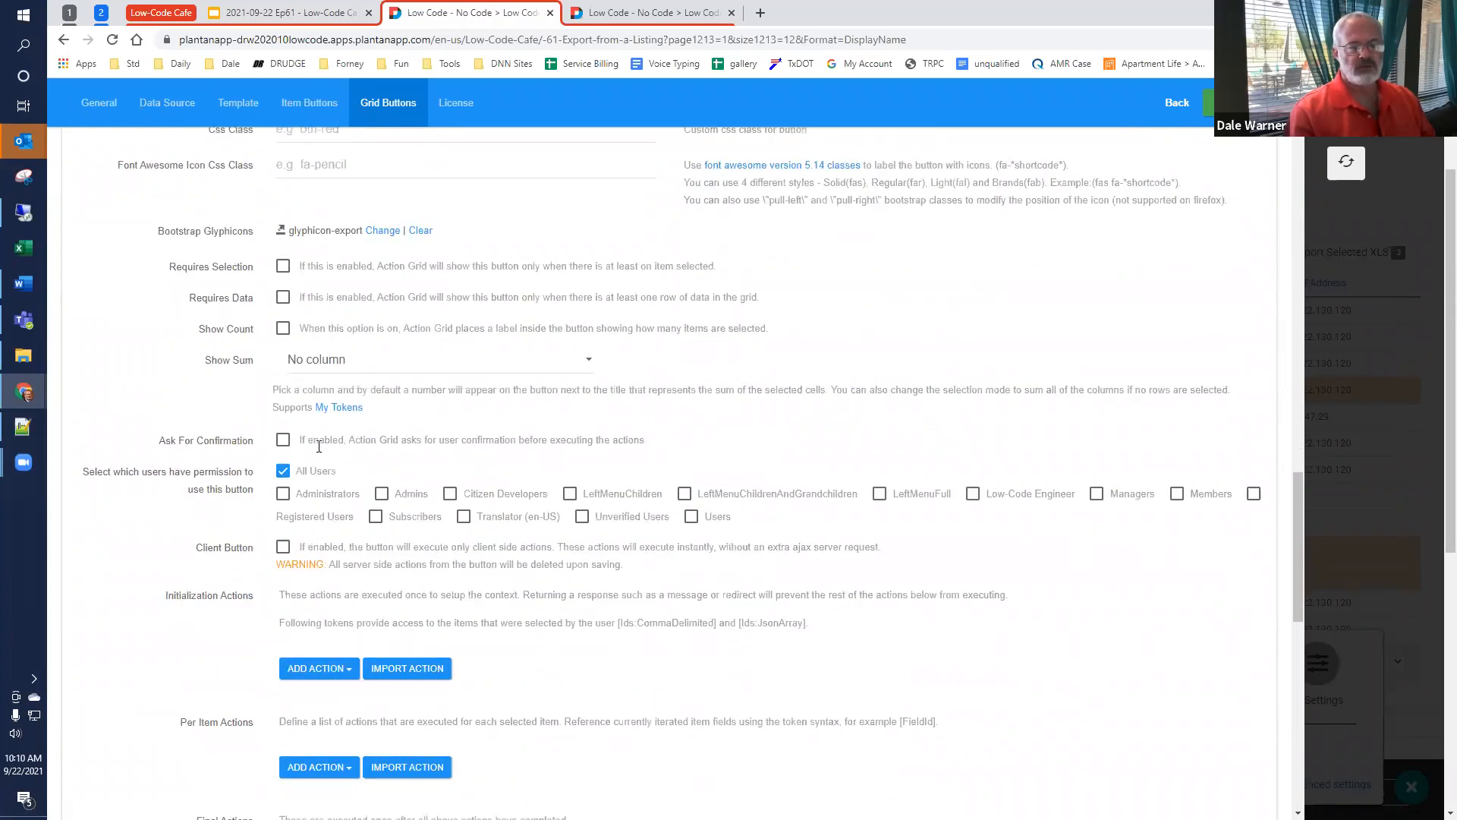
{"action": "scroll", "coordinate": [318, 446], "scroll_direction": "down", "scroll_amount": 5}
{"action": "scroll", "coordinate": [293, 466], "scroll_direction": "down", "scroll_amount": 2}
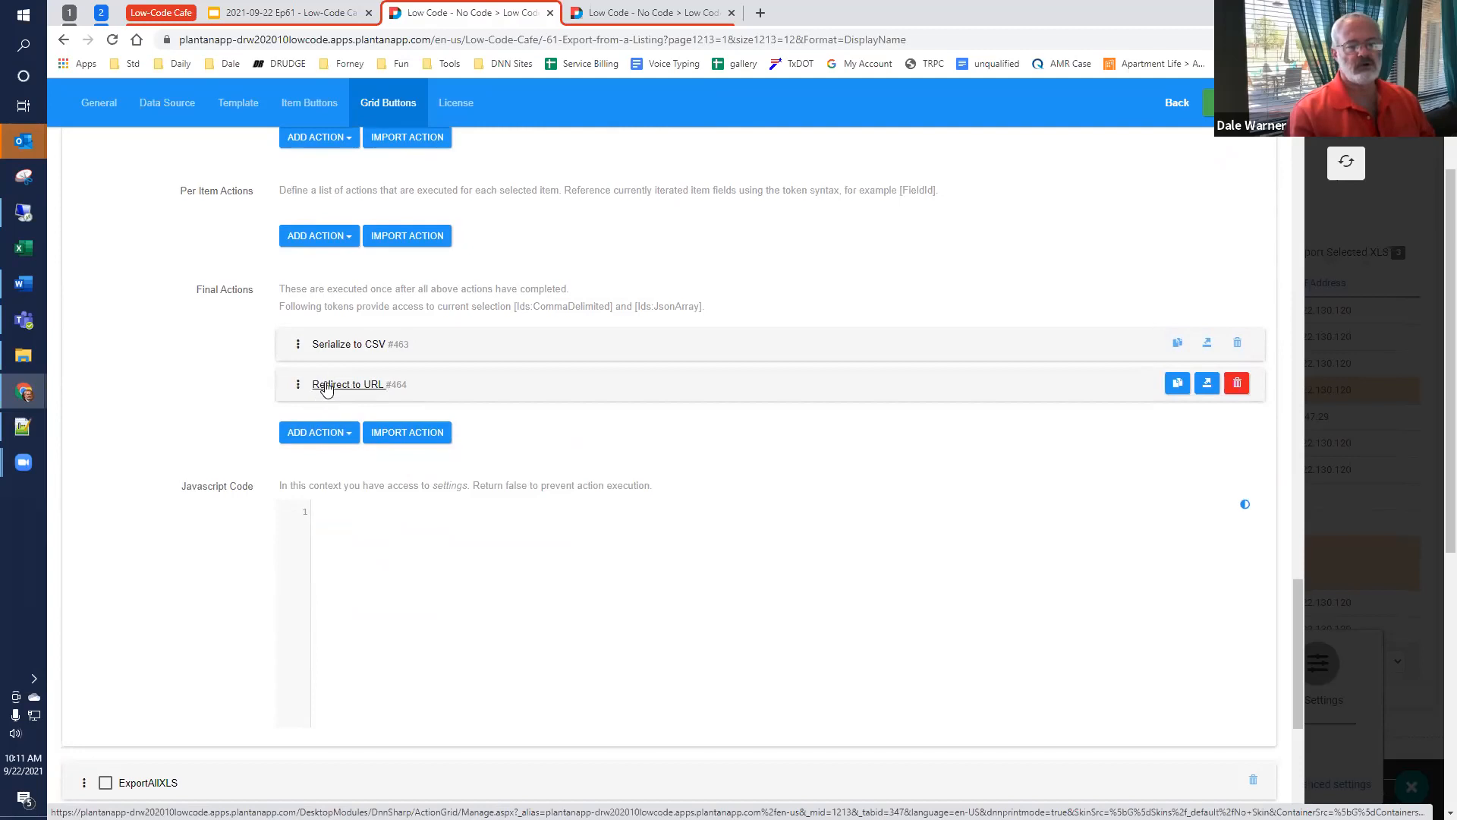
Step: Open the Serialize to CSV final action and switch Include All Fields off and back on to show its individual field option
{"action": "left_click", "coordinate": [339, 347]}
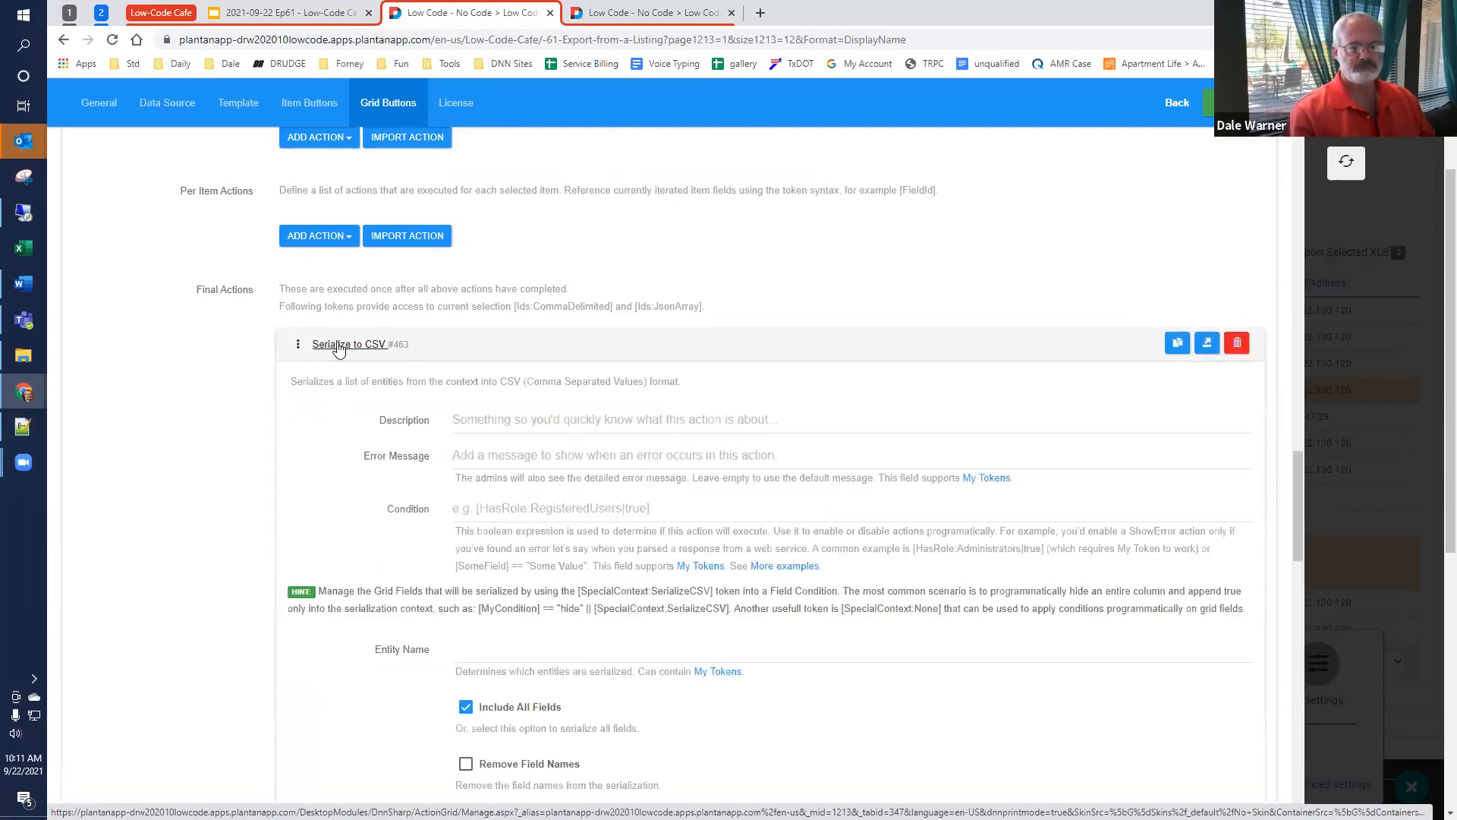
{"action": "scroll", "coordinate": [338, 349], "scroll_direction": "down", "scroll_amount": 2}
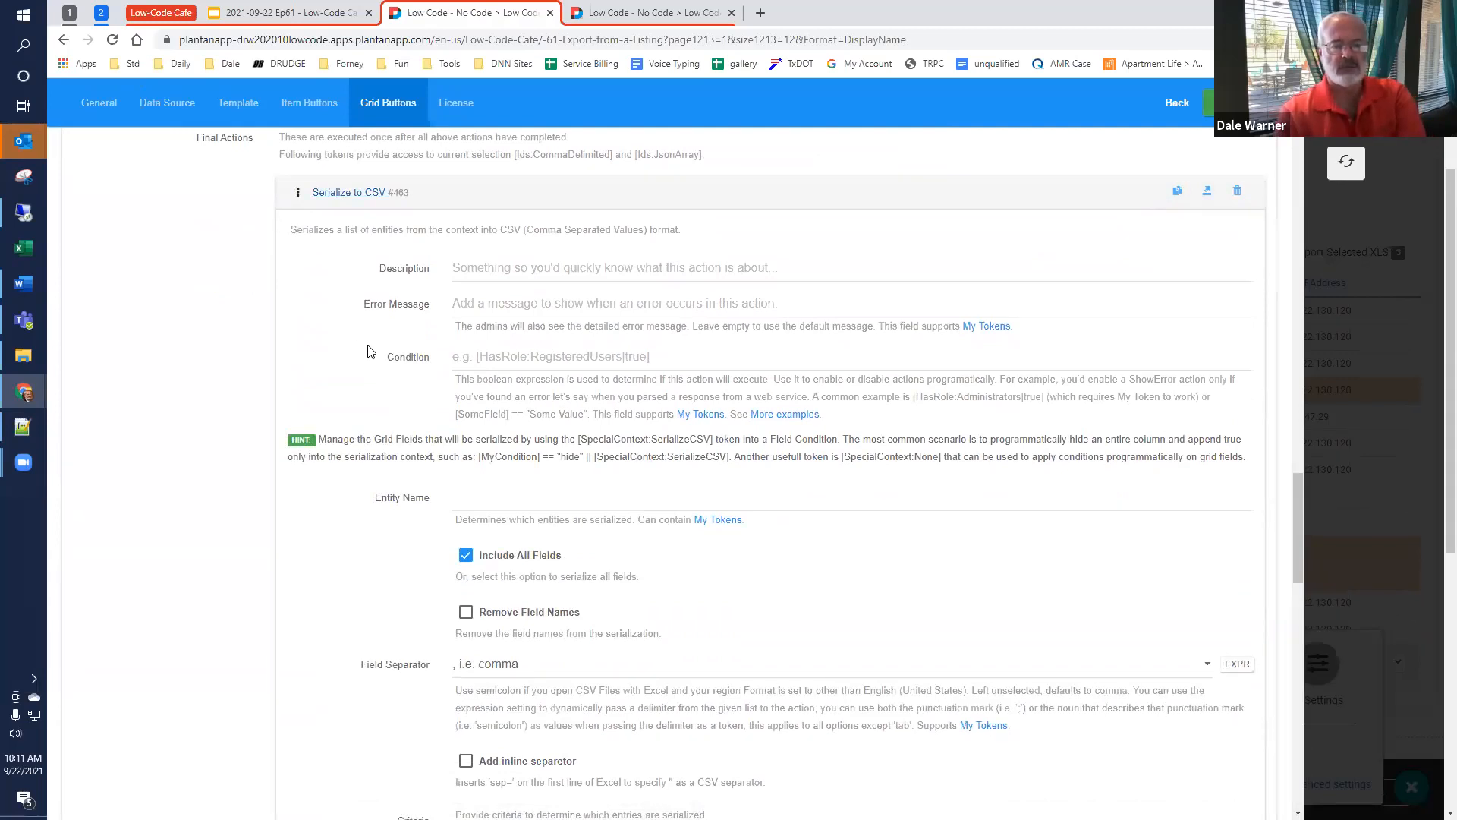
{"action": "left_click", "coordinate": [465, 554]}
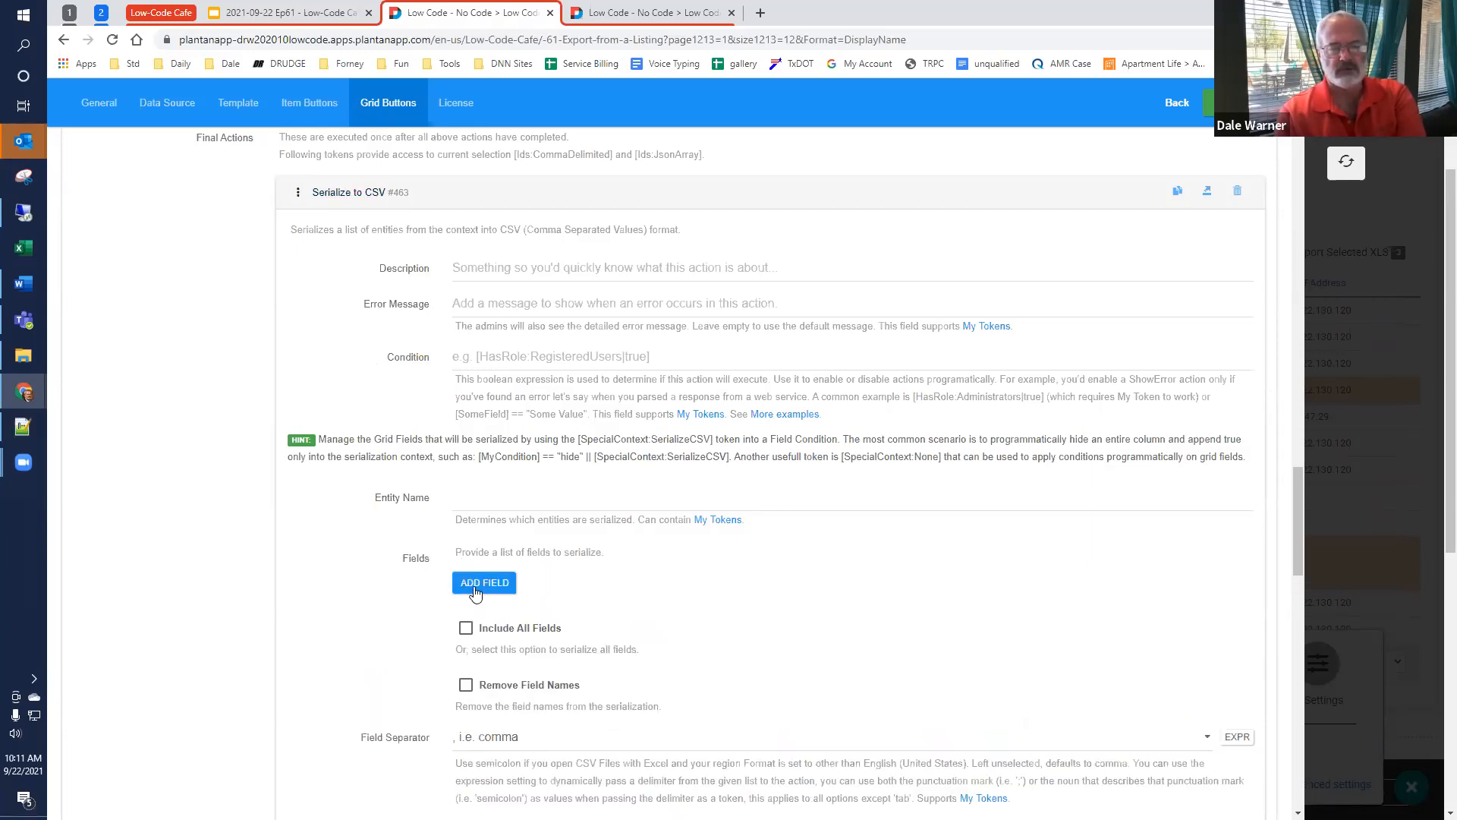
{"action": "left_click", "coordinate": [463, 631]}
{"action": "scroll", "coordinate": [311, 531], "scroll_direction": "down", "scroll_amount": 4}
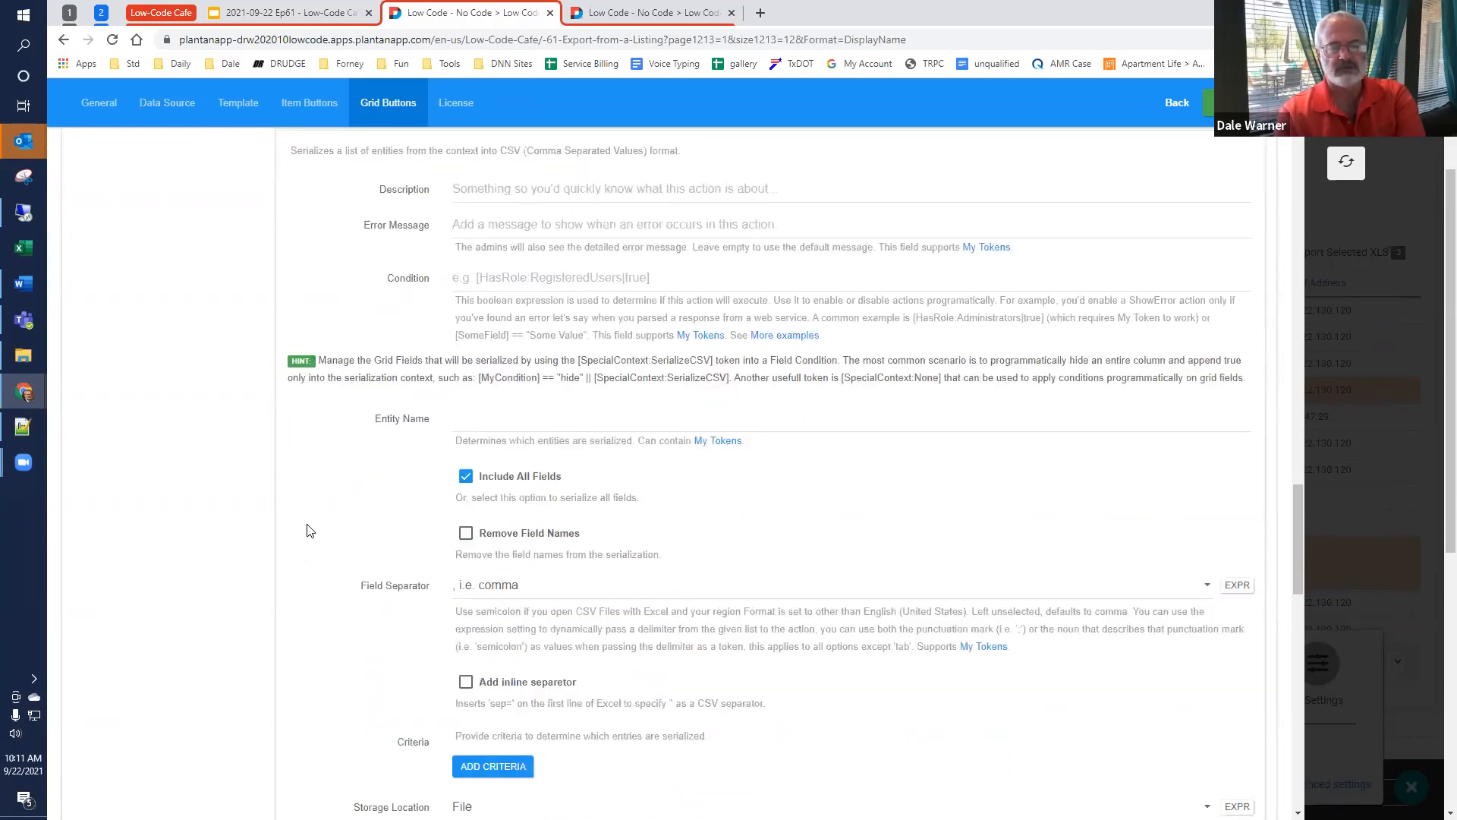
Step: Examine the CSV action's storage and filename settings, selecting /temp from the folder choices
{"action": "scroll", "coordinate": [321, 529], "scroll_direction": "down", "scroll_amount": 1}
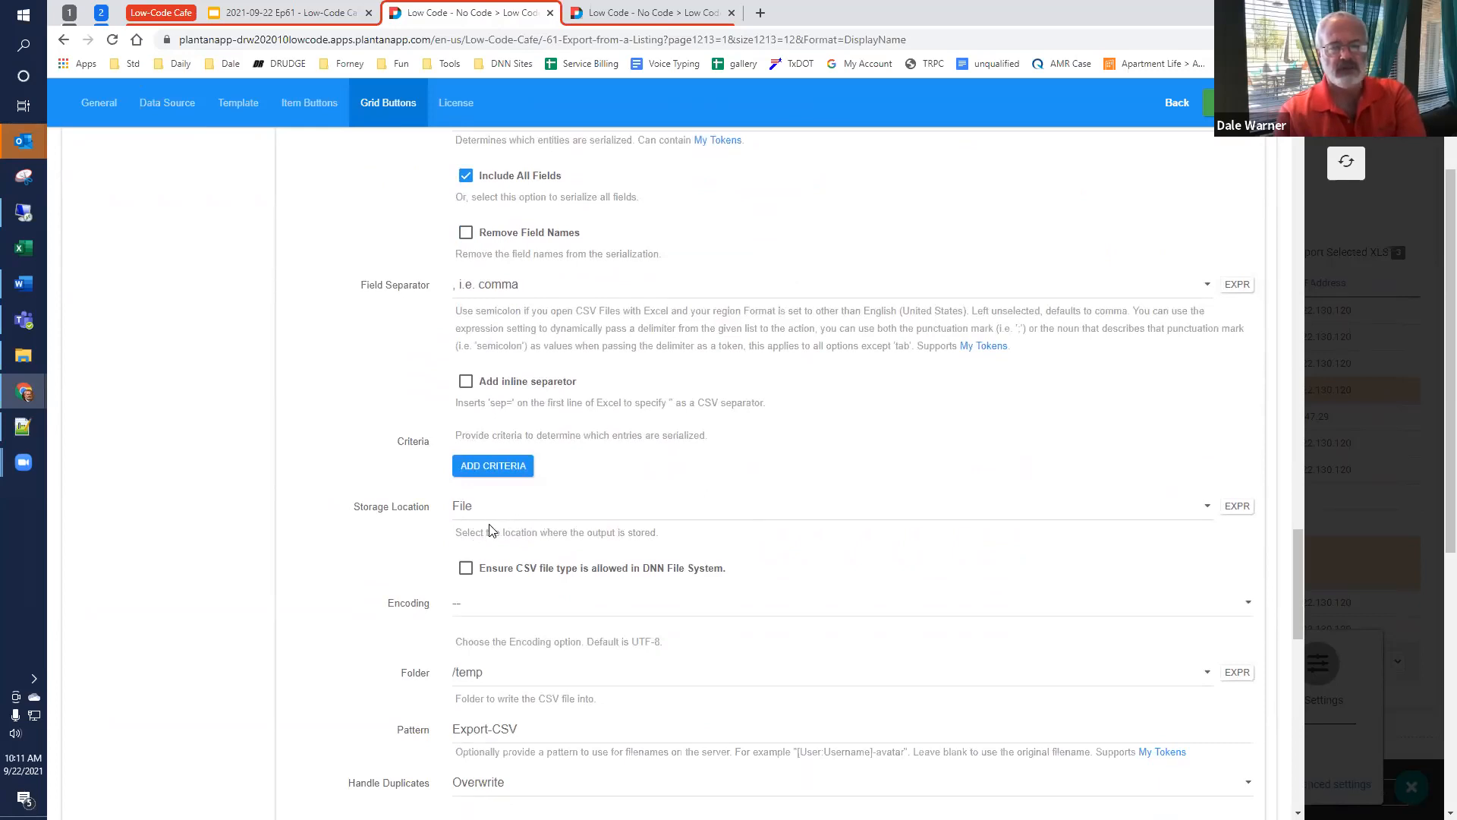
{"action": "scroll", "coordinate": [489, 530], "scroll_direction": "down", "scroll_amount": 2}
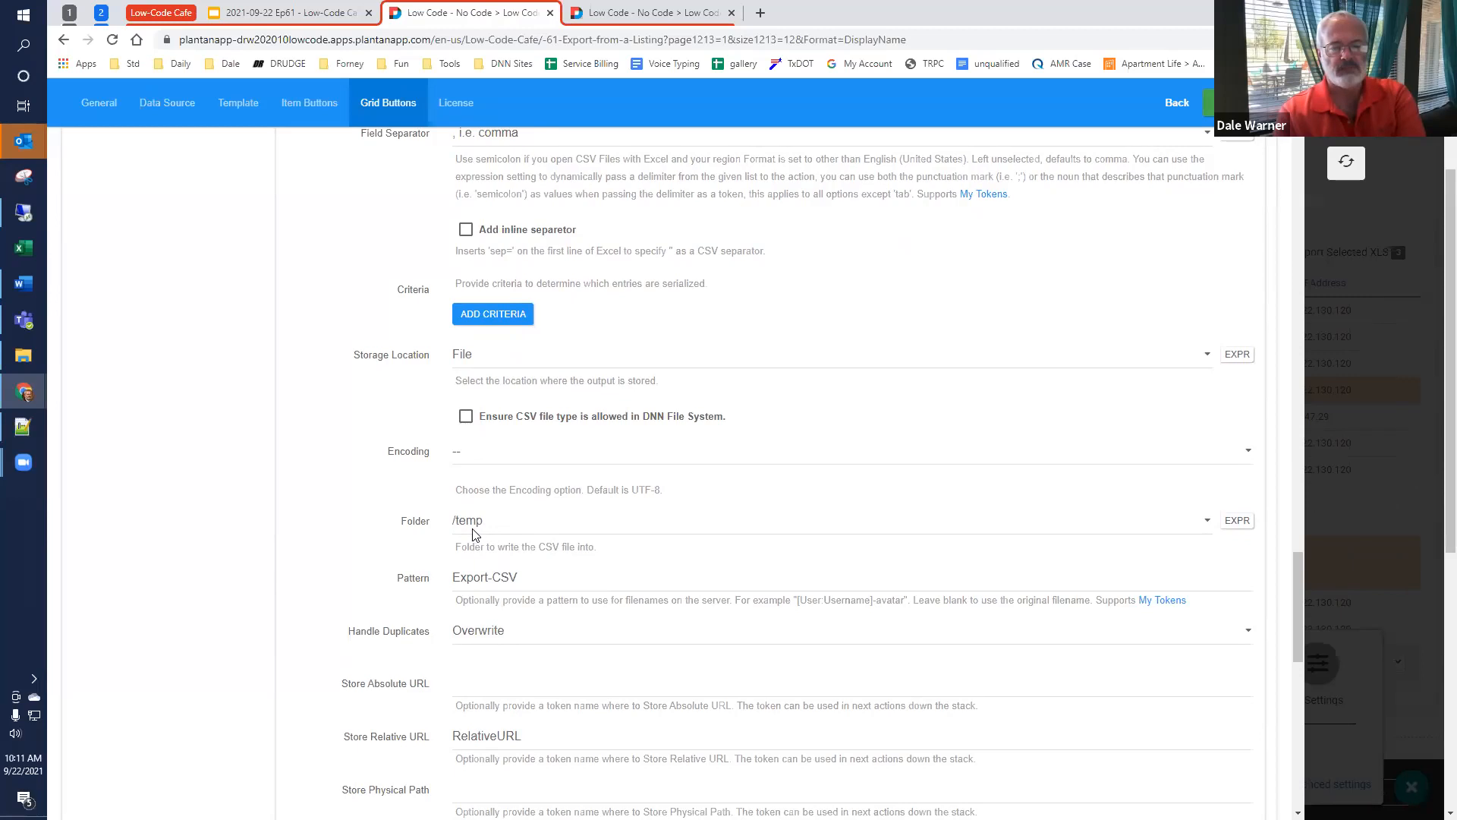
{"action": "left_click", "coordinate": [525, 530]}
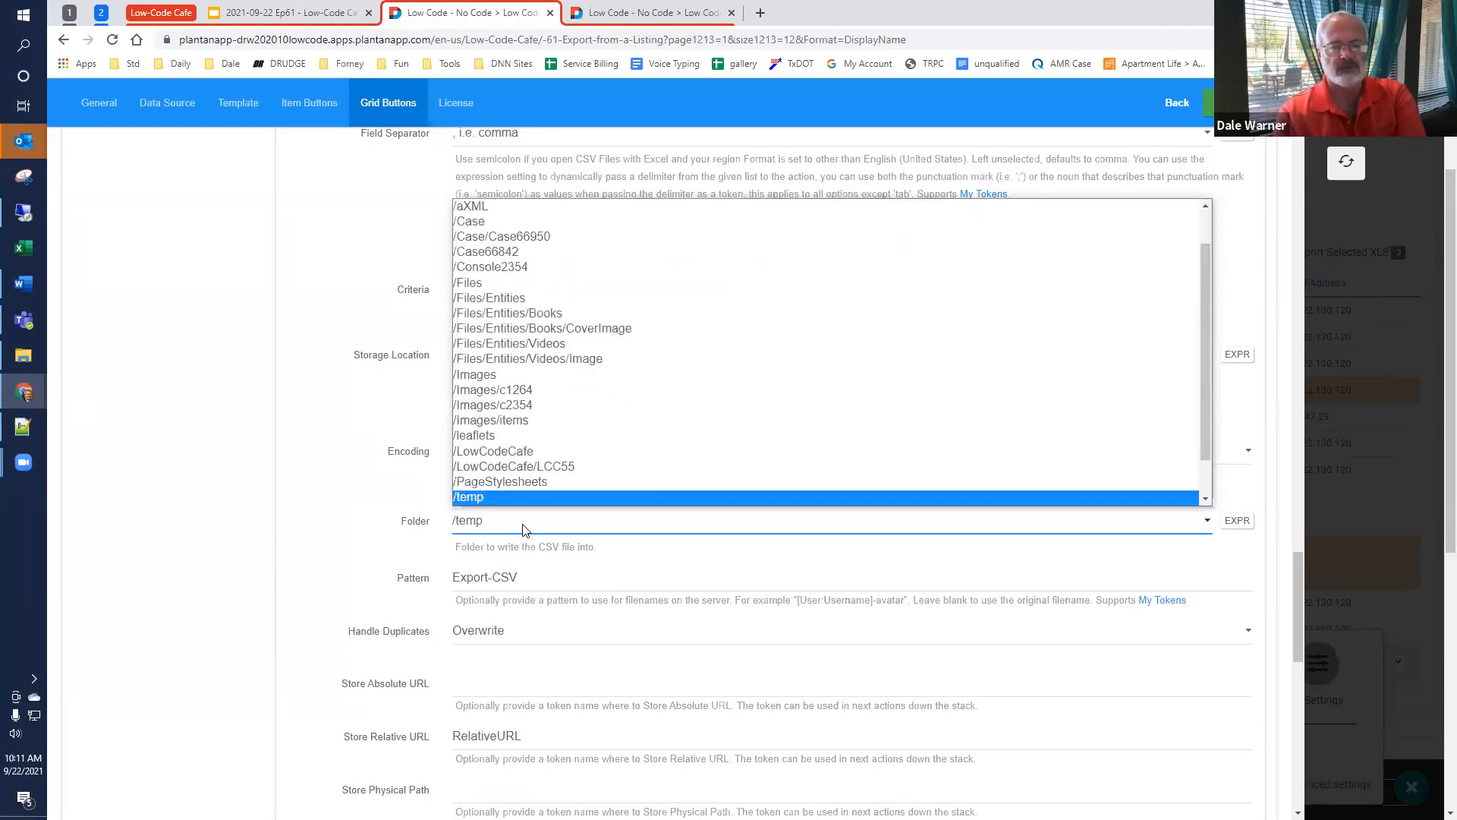
{"action": "scroll", "coordinate": [522, 493], "scroll_direction": "down", "scroll_amount": 1}
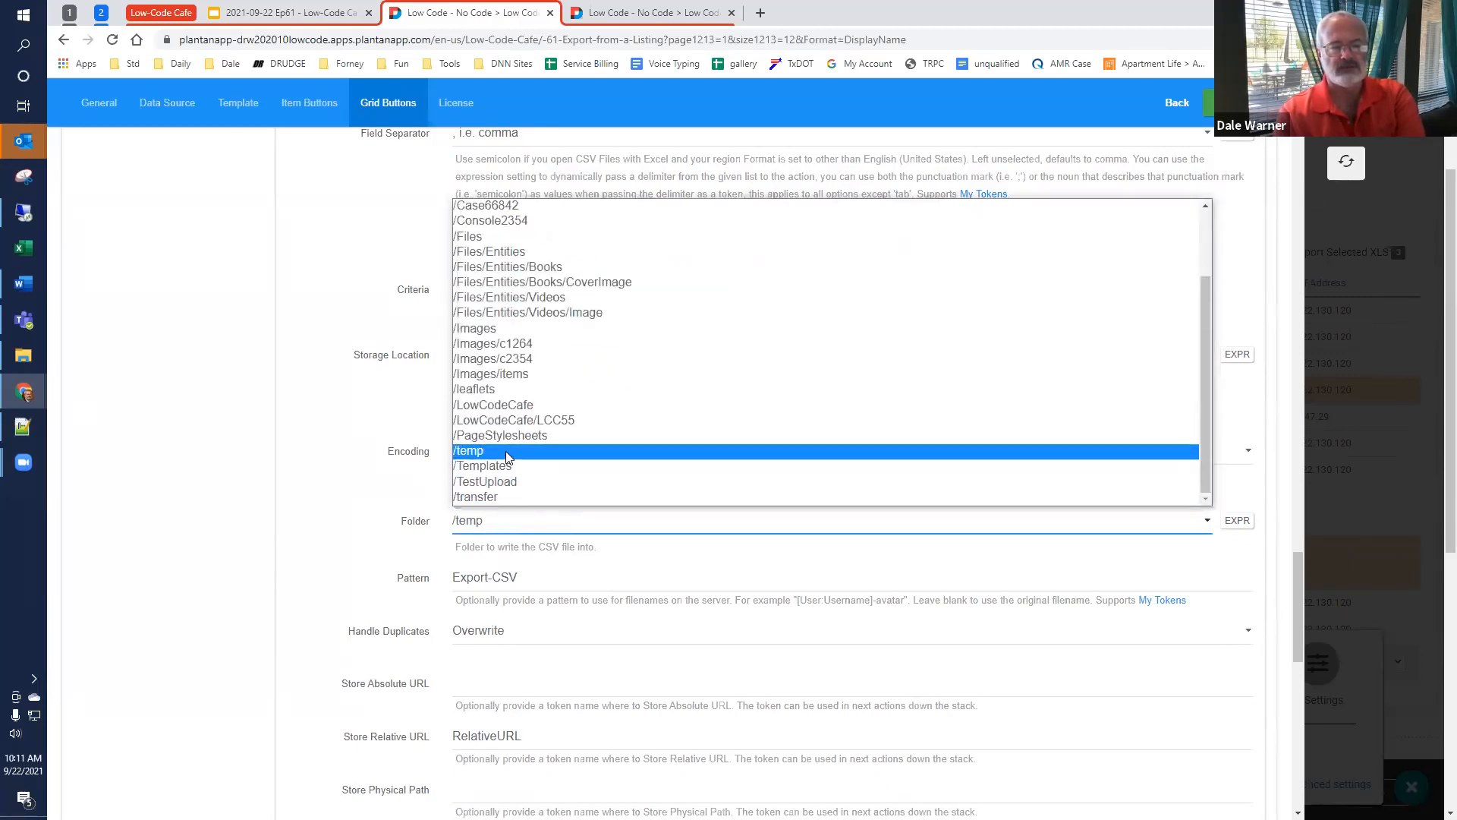
{"action": "left_click", "coordinate": [506, 452]}
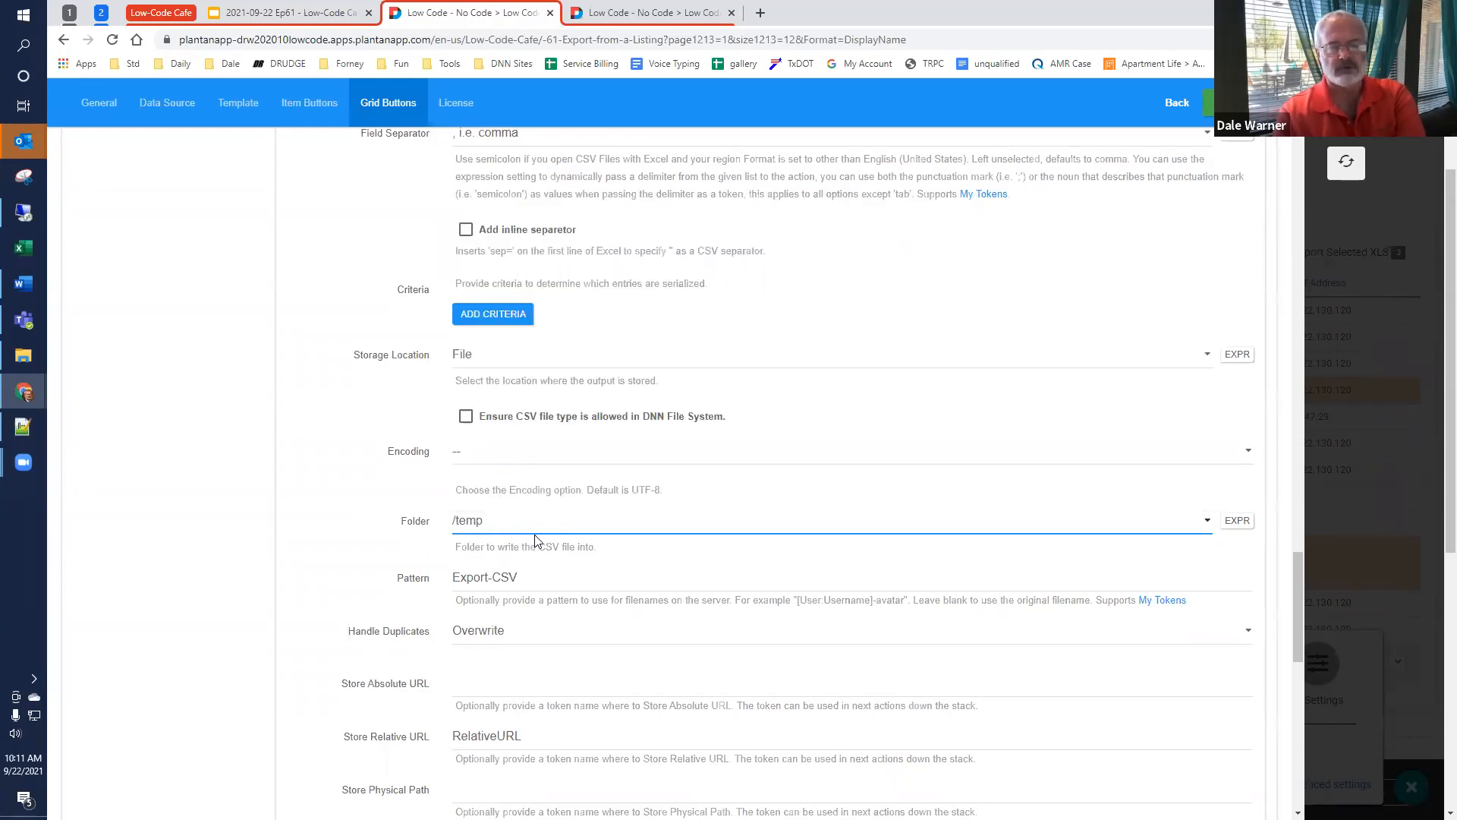
{"action": "scroll", "coordinate": [532, 540], "scroll_direction": "down", "scroll_amount": 1}
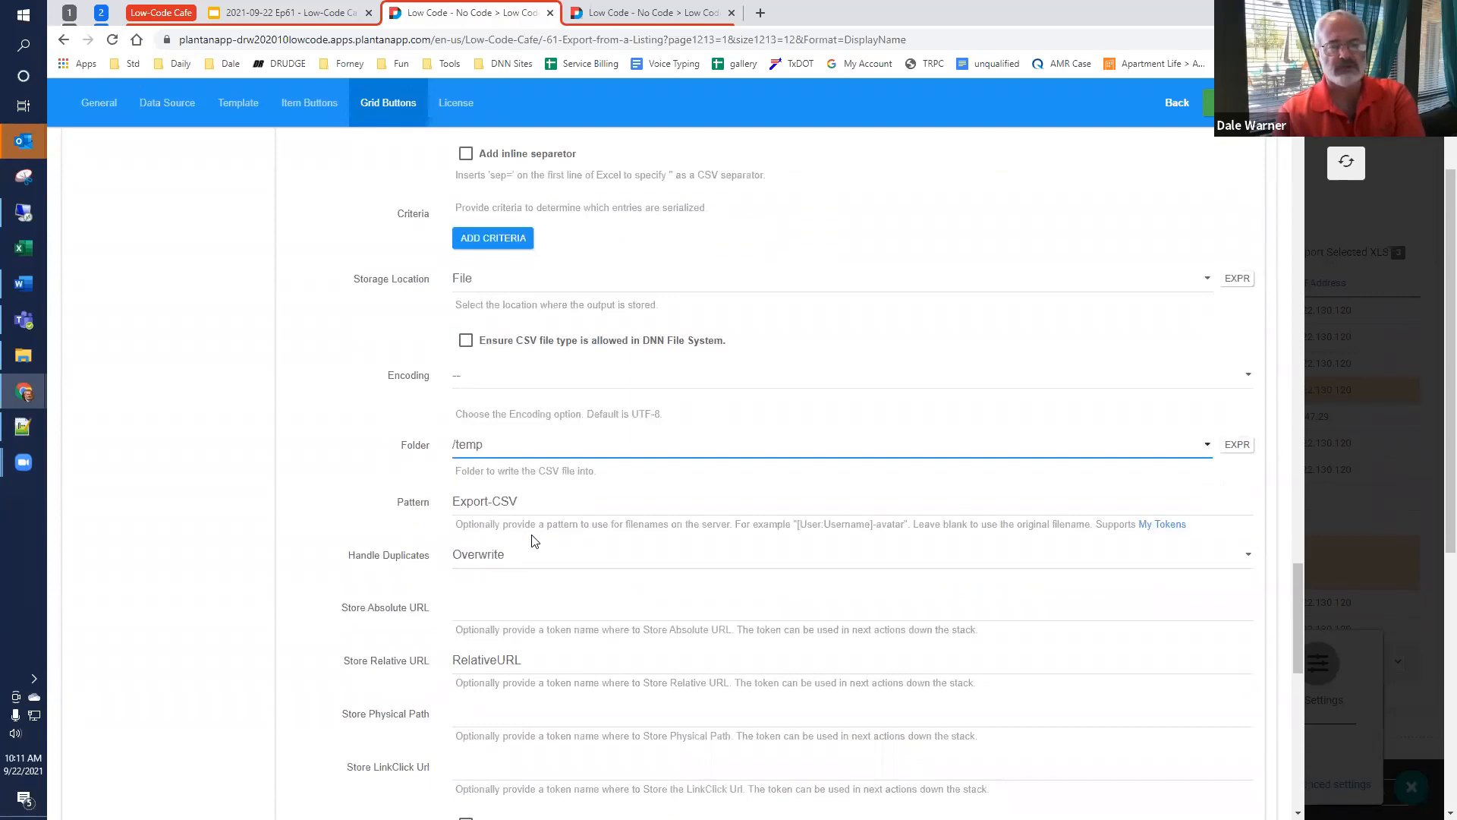
{"action": "scroll", "coordinate": [531, 522], "scroll_direction": "down", "scroll_amount": 1}
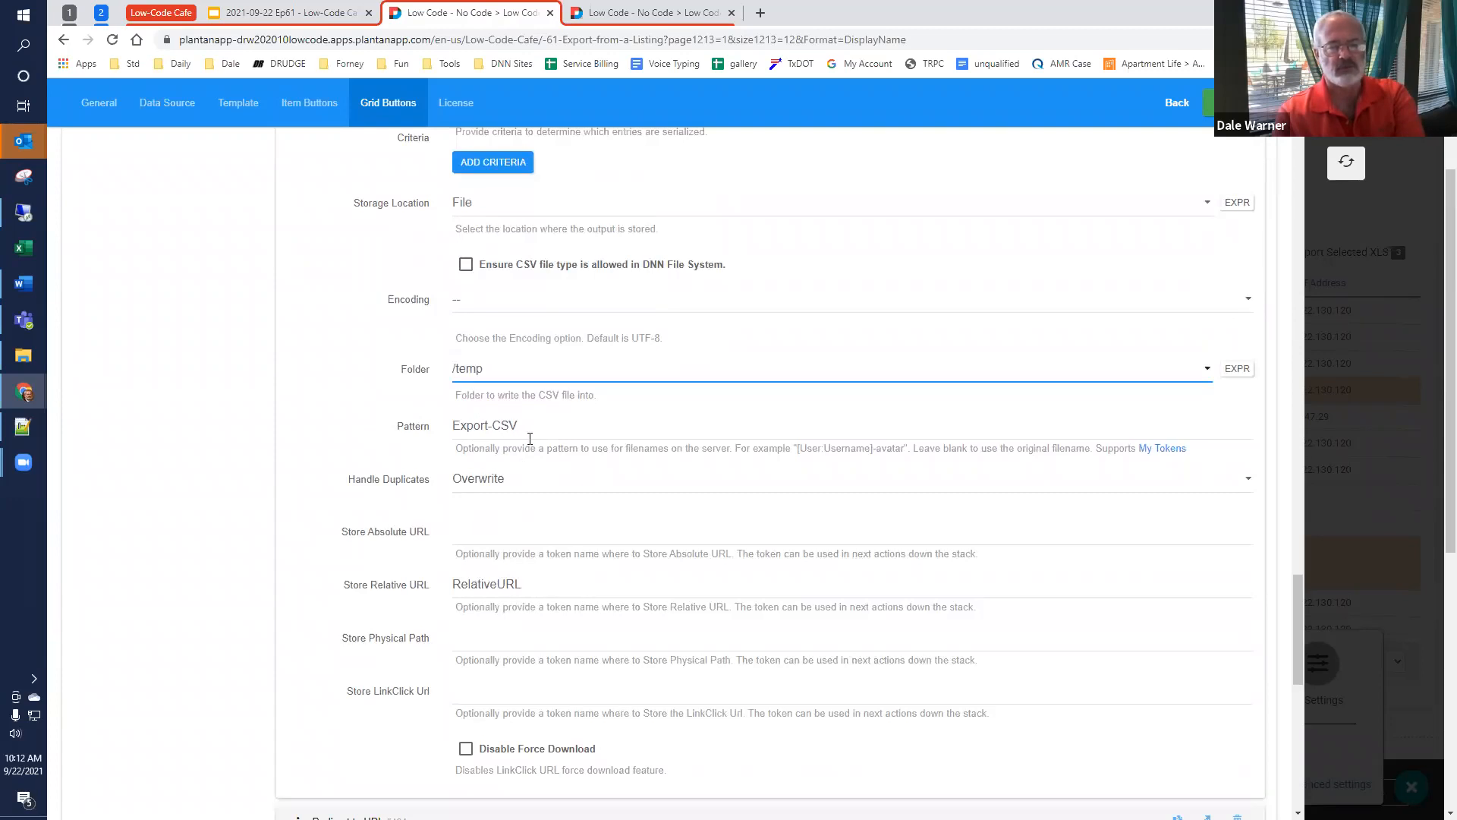
Step: Review the Handle Duplicates options of the CSV action and highlight its RelativeURL token under Store Relative URL
{"action": "left_click", "coordinate": [545, 486]}
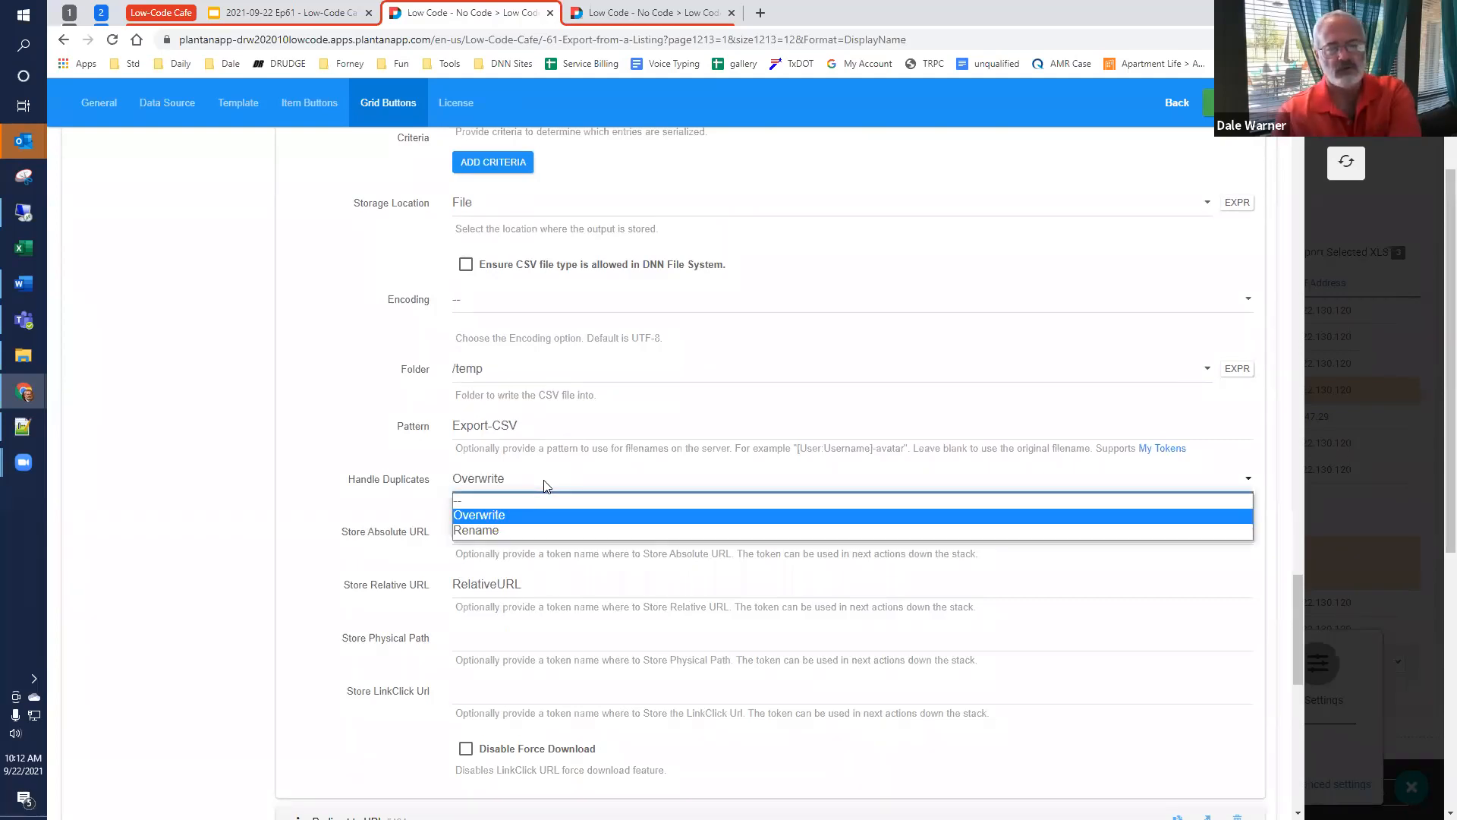
{"action": "left_click", "coordinate": [563, 472]}
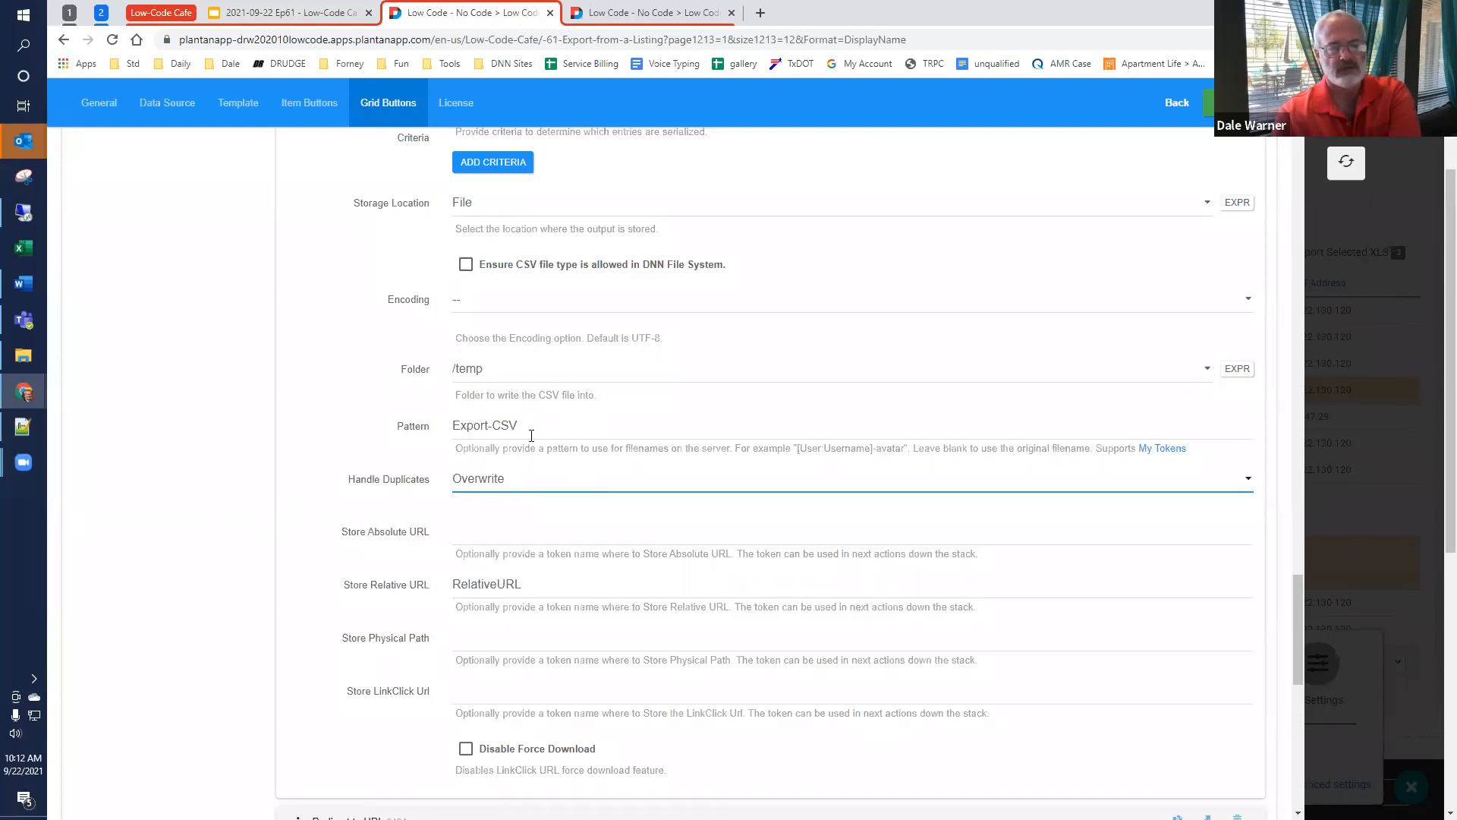
{"action": "left_click", "coordinate": [531, 480]}
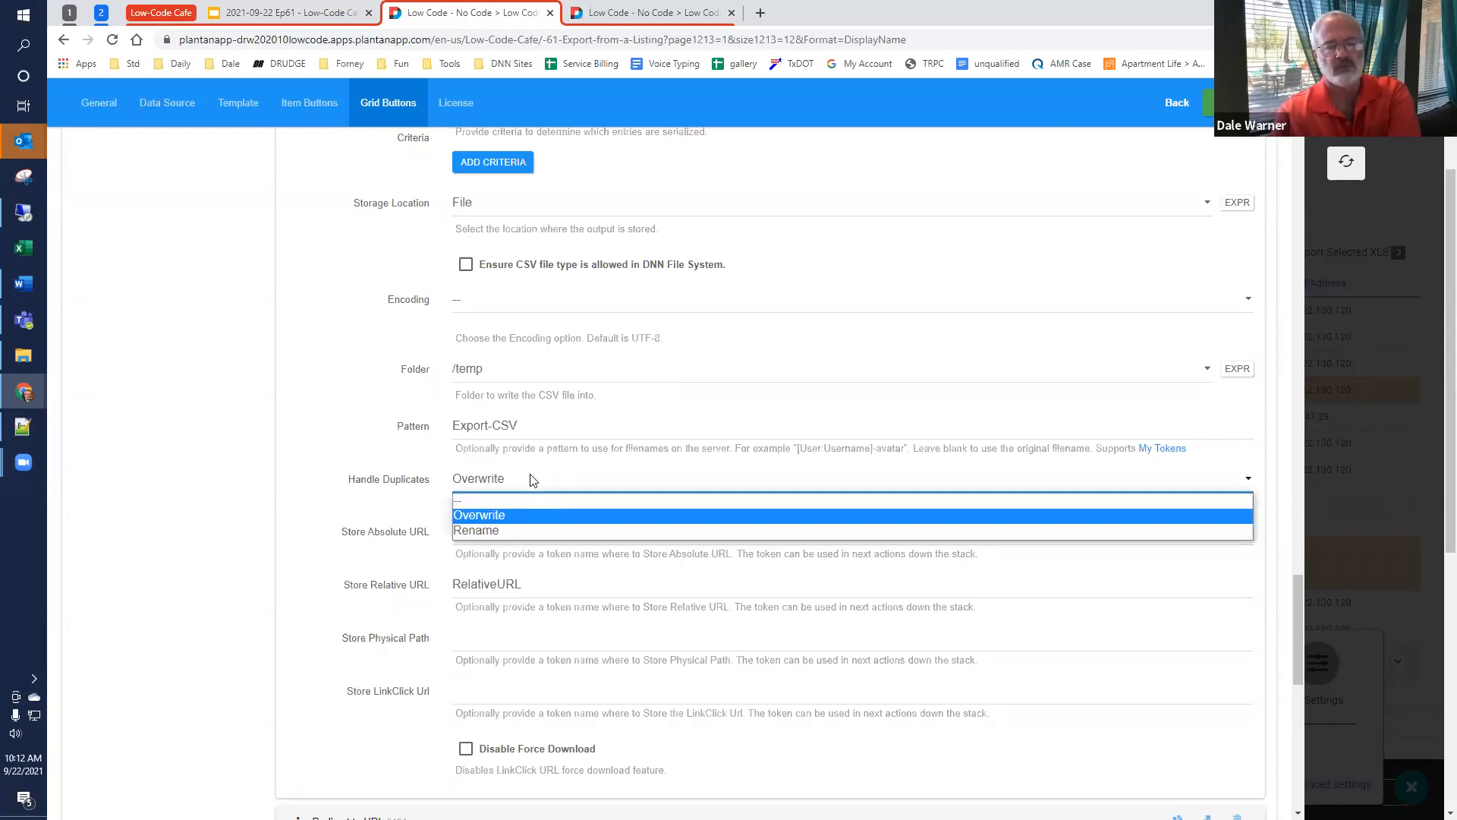
{"action": "left_click", "coordinate": [532, 479]}
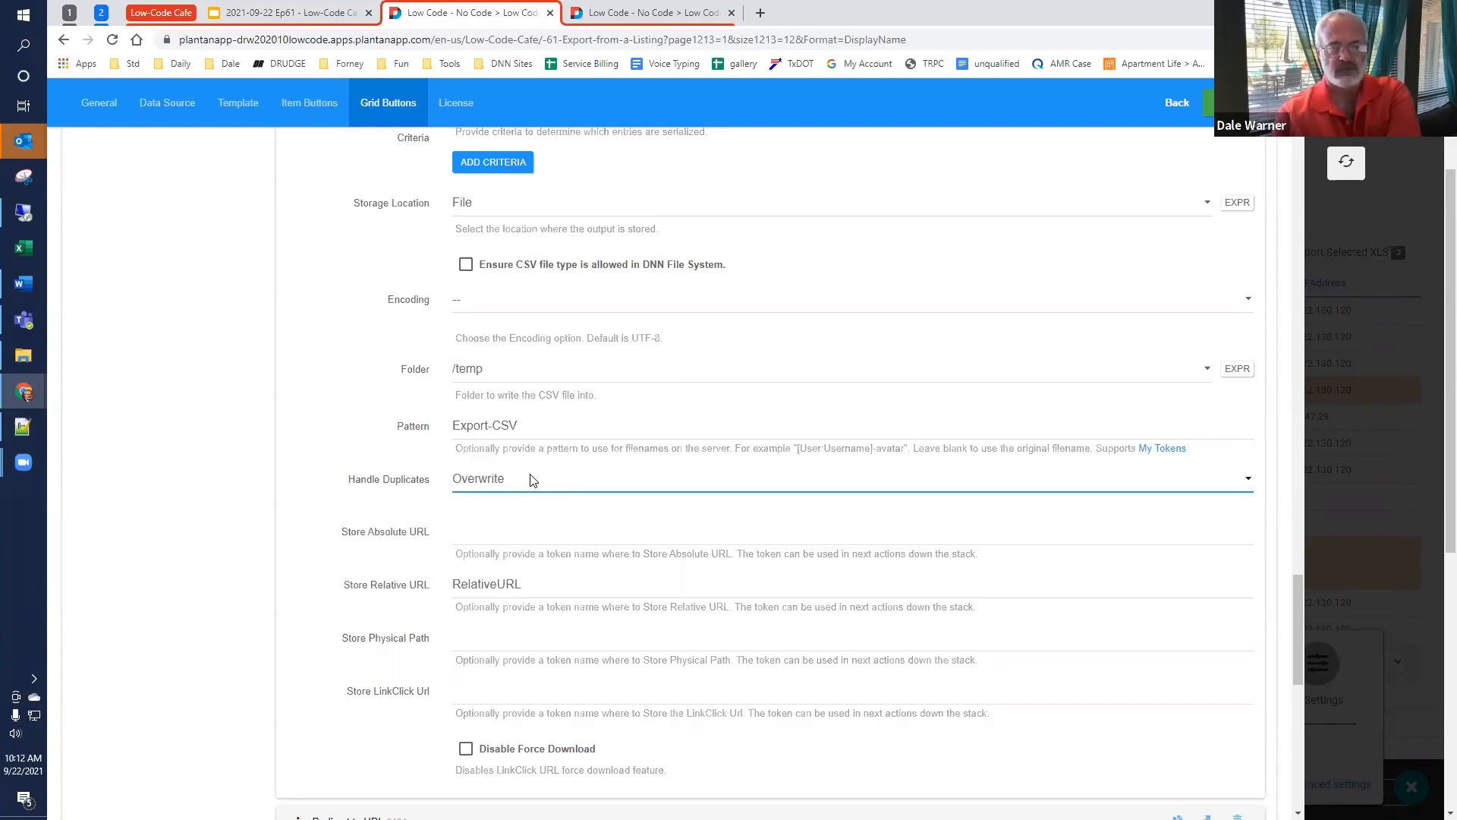
{"action": "scroll", "coordinate": [531, 481], "scroll_direction": "down", "scroll_amount": 2}
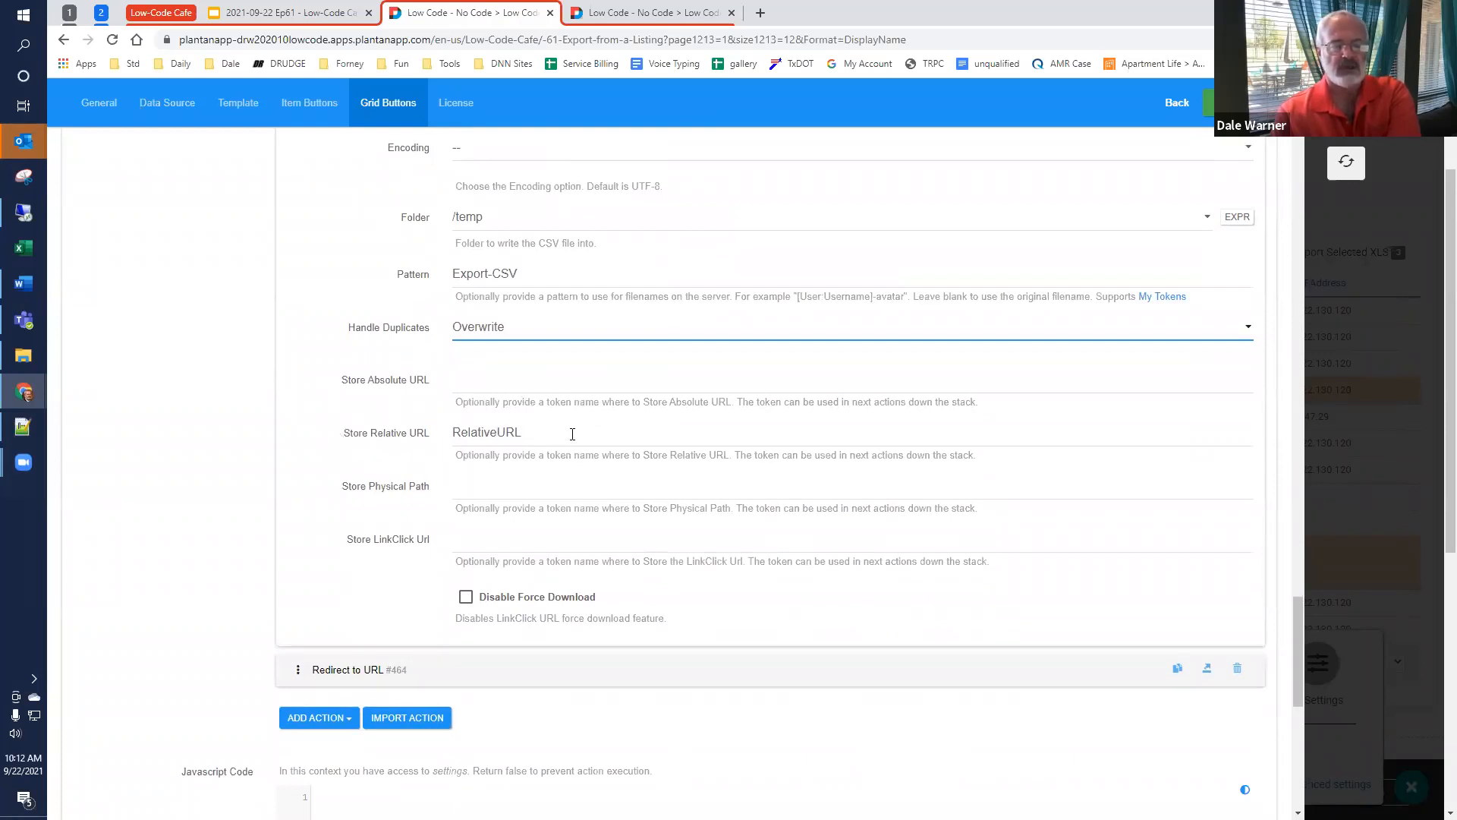
{"action": "left_click_drag", "start_coordinate": [572, 433], "coordinate": [349, 443]}
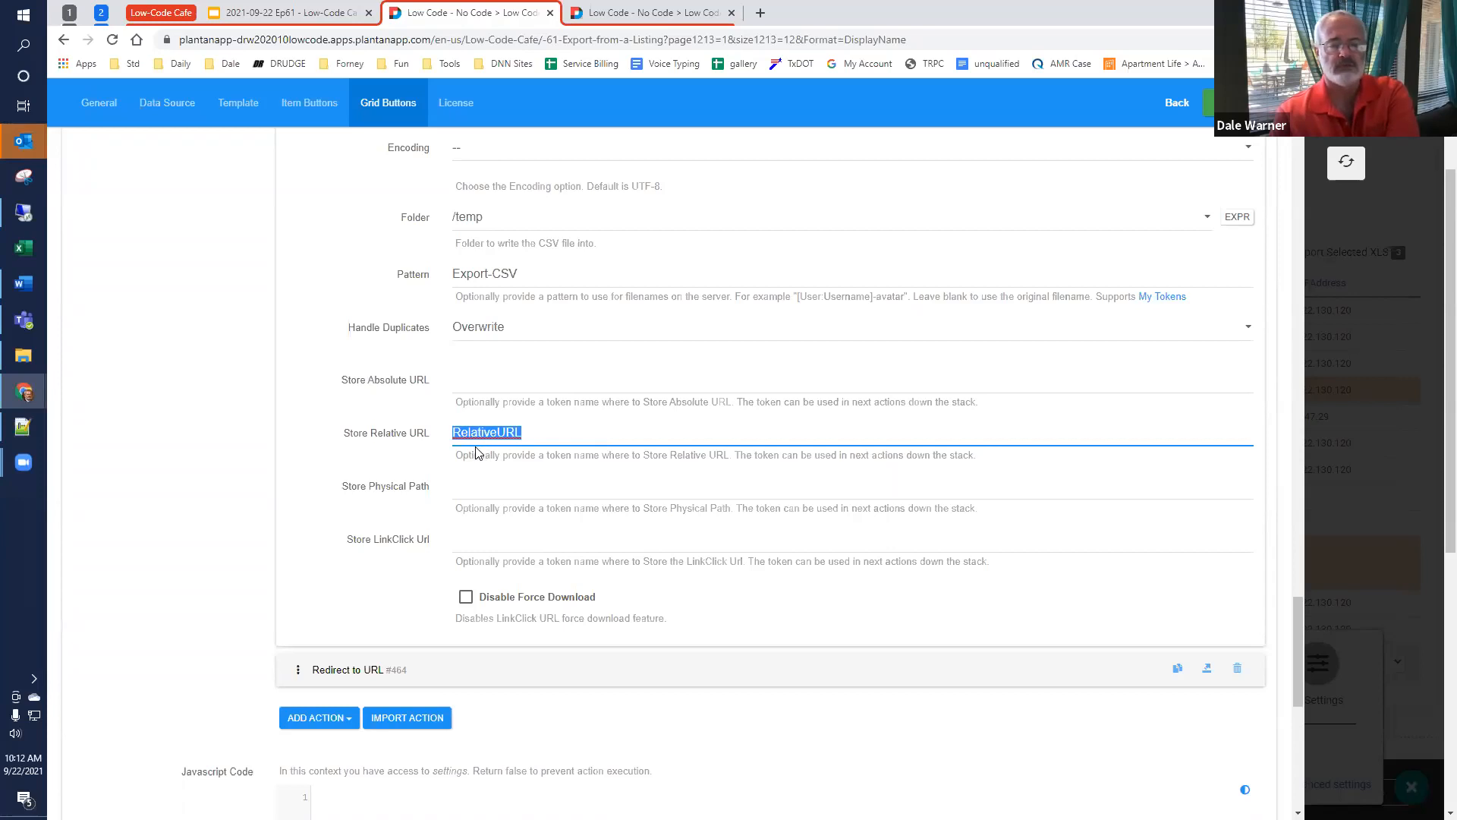
Step: Open the Redirect to URL action and examine its [RelativeURL] token and Force Download option
{"action": "scroll", "coordinate": [476, 453], "scroll_direction": "down", "scroll_amount": 4}
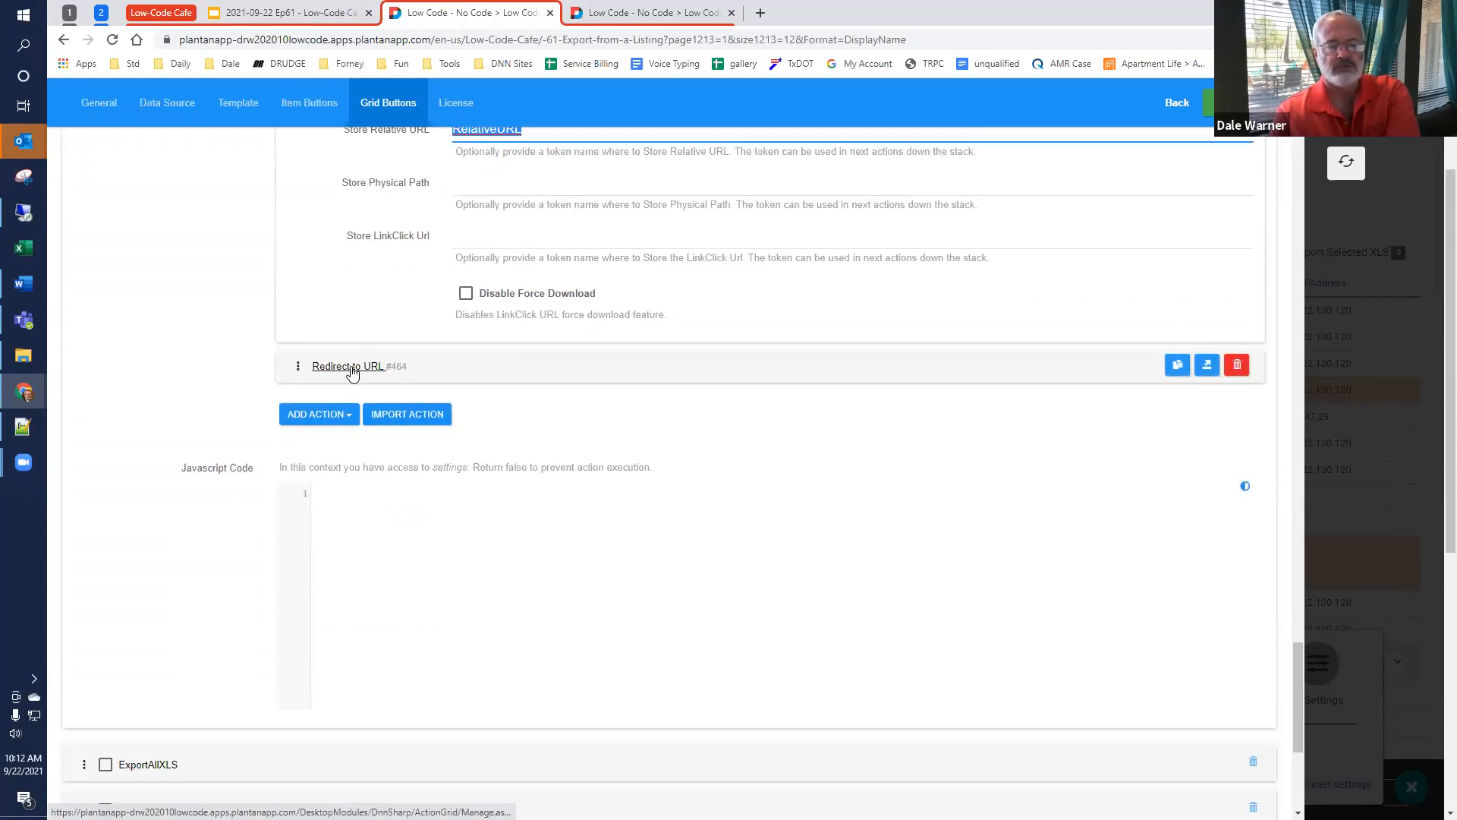
{"action": "left_click", "coordinate": [352, 370]}
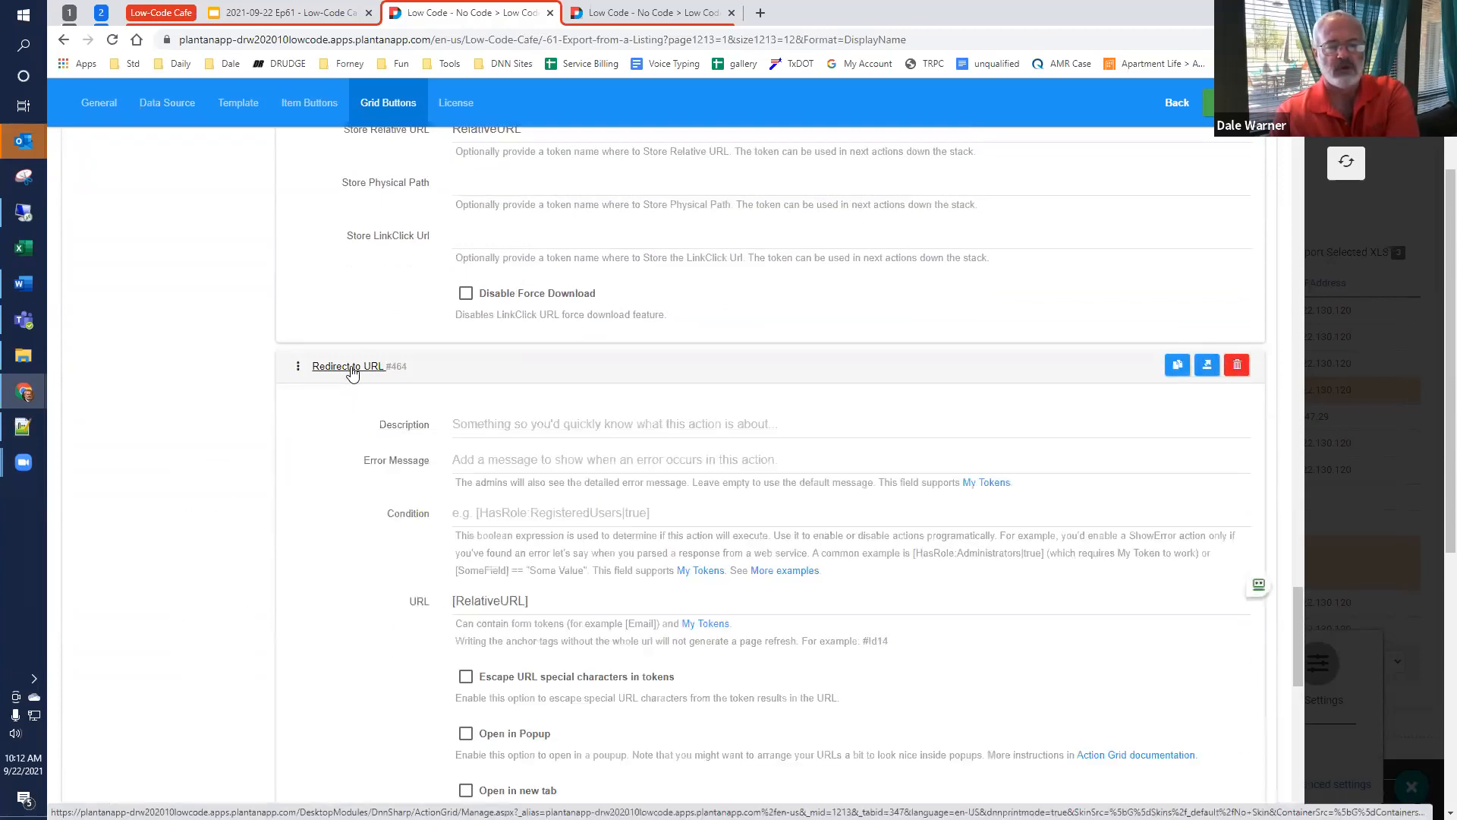
{"action": "scroll", "coordinate": [350, 372], "scroll_direction": "down", "scroll_amount": 2}
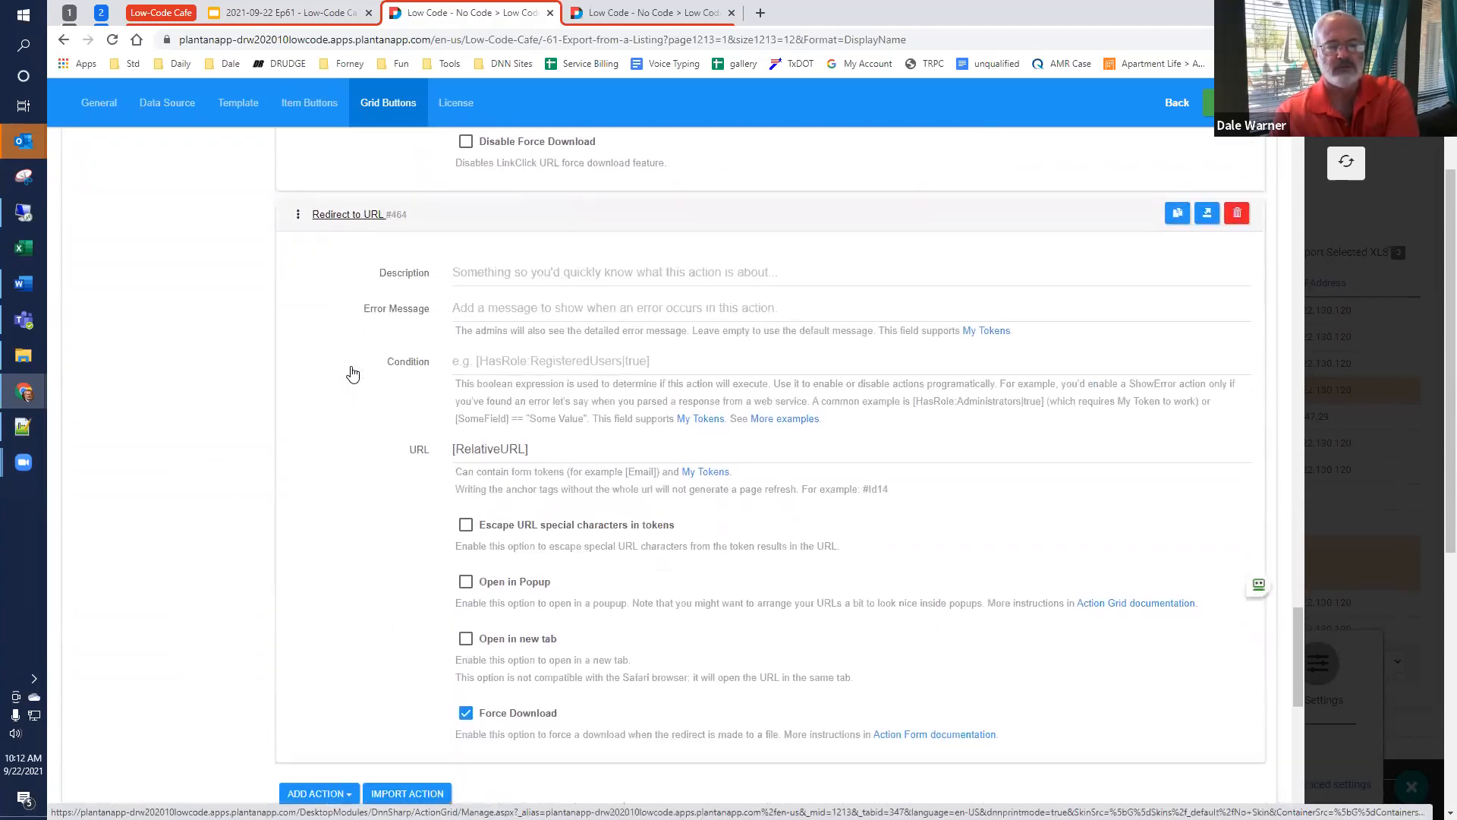
{"action": "left_click", "coordinate": [579, 447]}
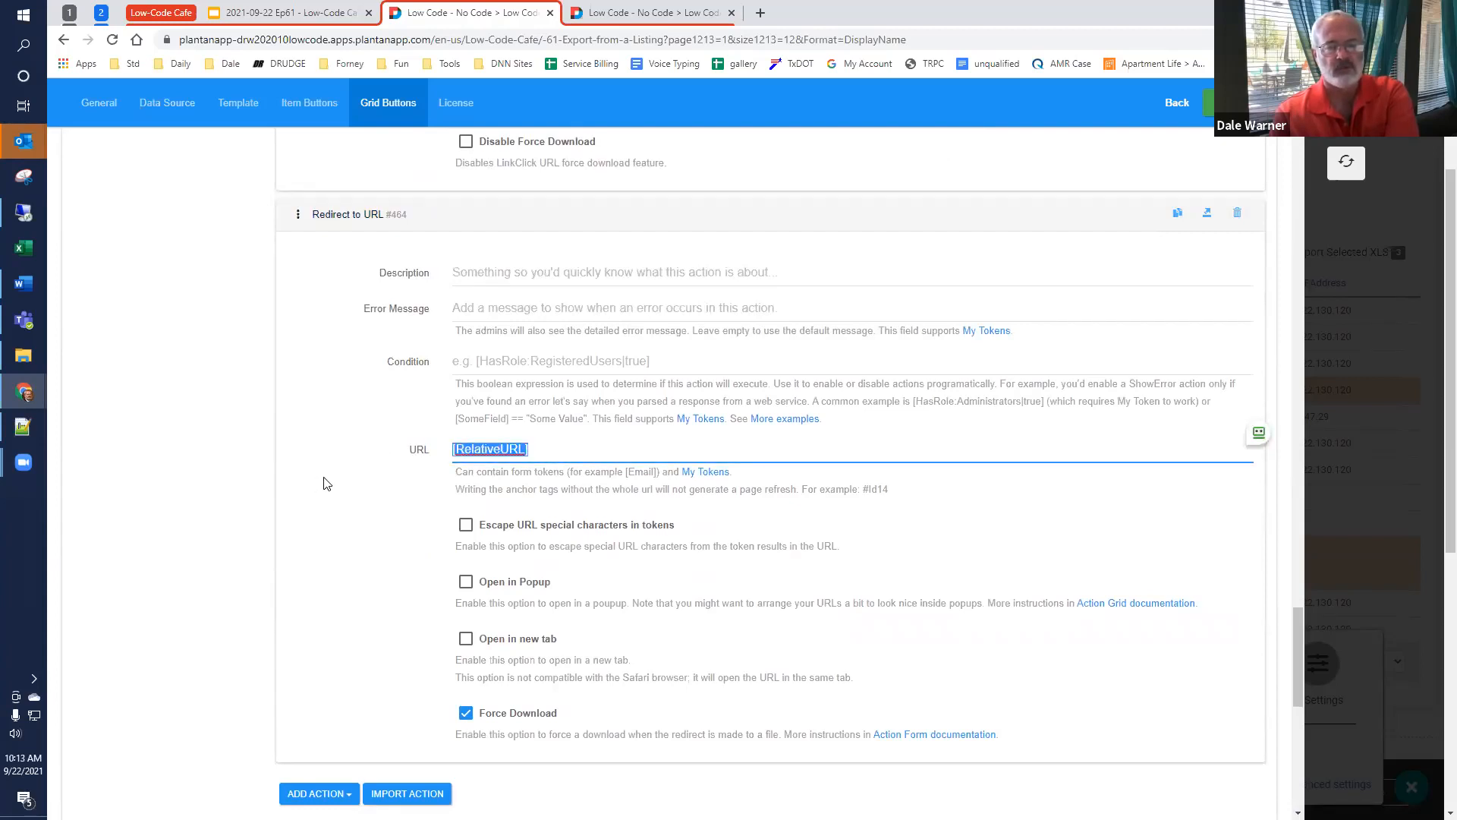
{"action": "left_click", "coordinate": [365, 504]}
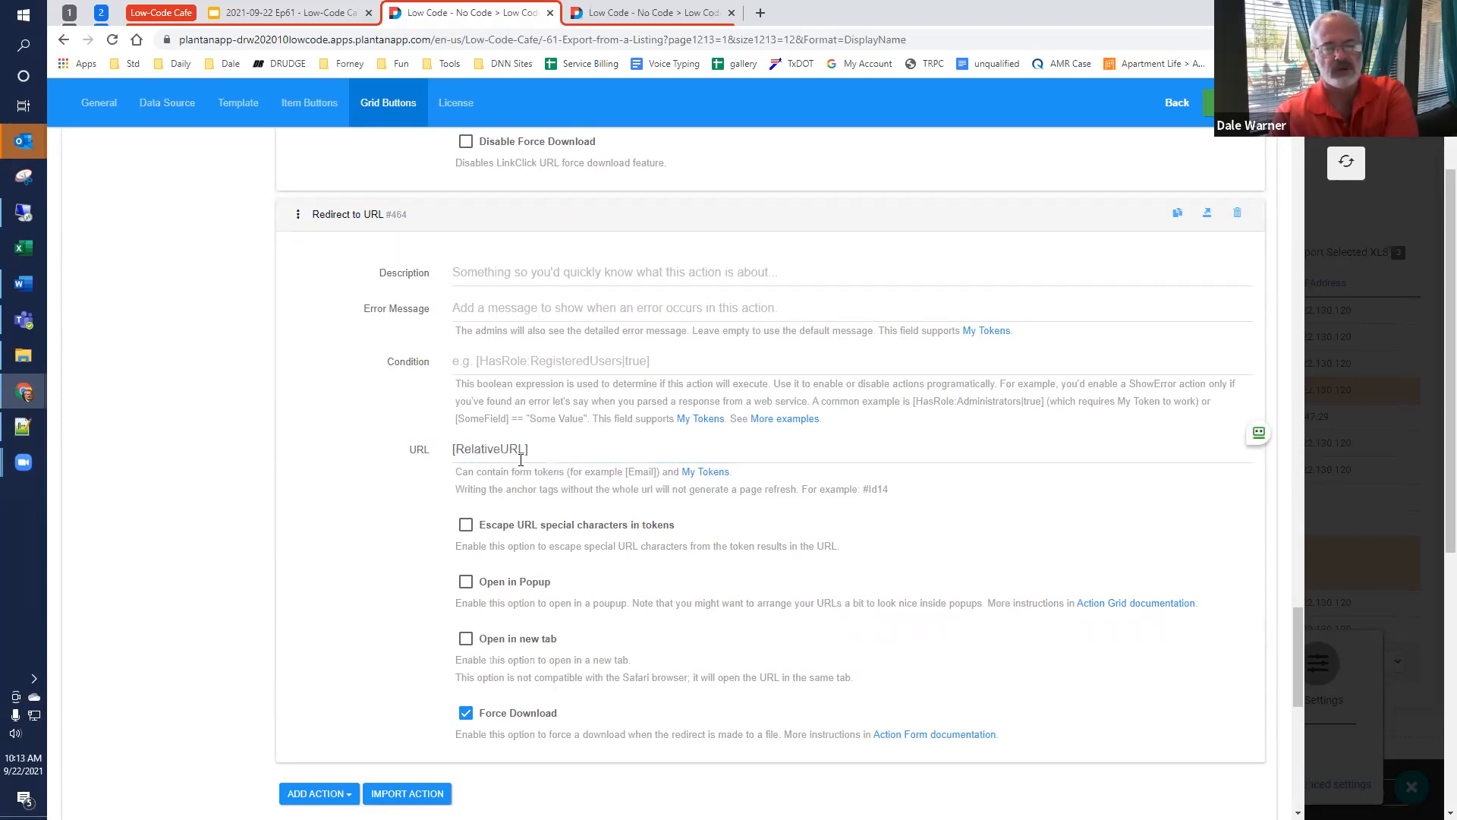
{"action": "scroll", "coordinate": [521, 460], "scroll_direction": "down", "scroll_amount": 2}
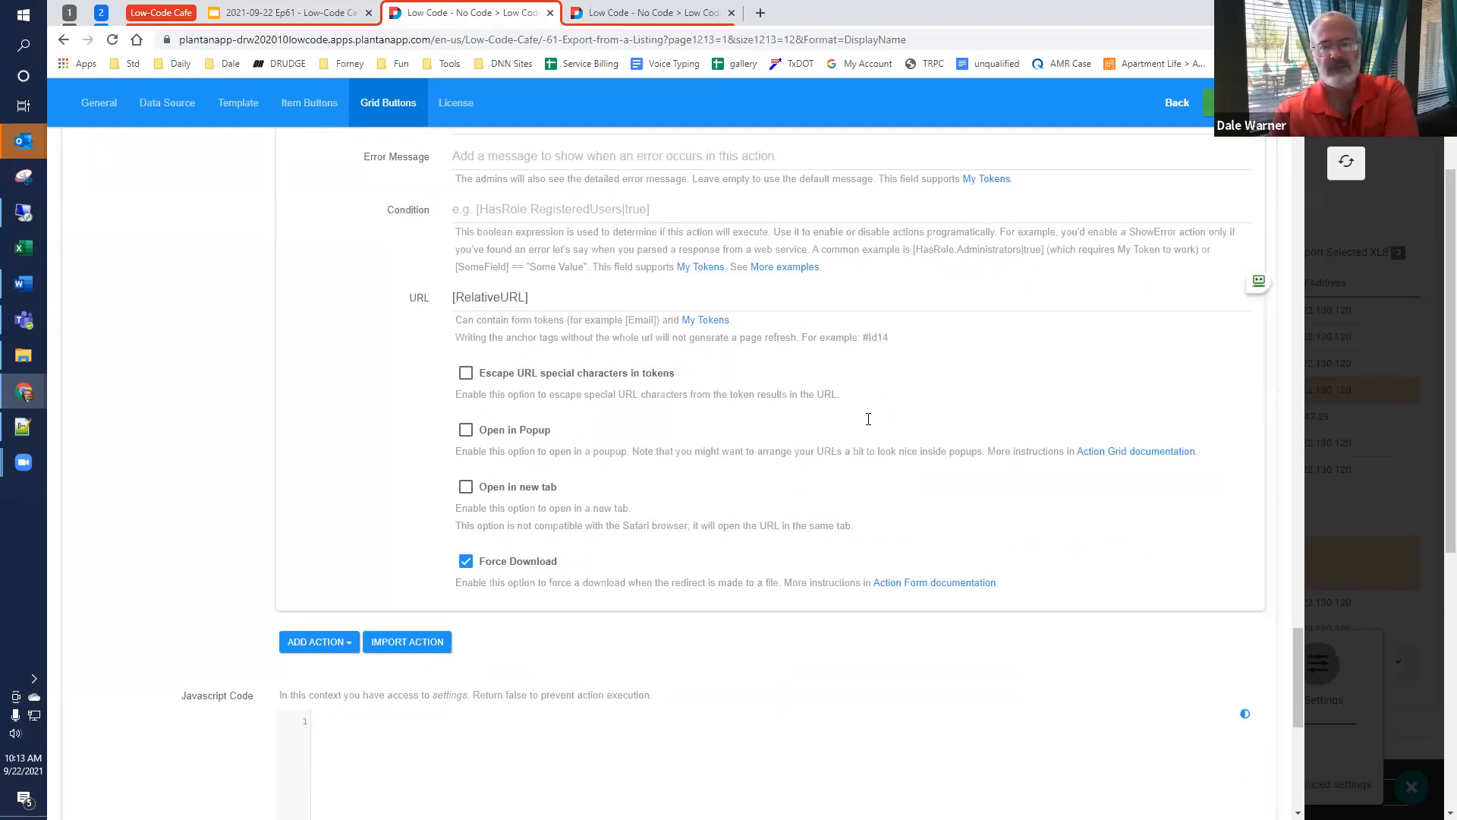
Step: Leave the module settings by refreshing the listing, and reopen the Users Export settings for customization
{"action": "left_click", "coordinate": [1345, 167]}
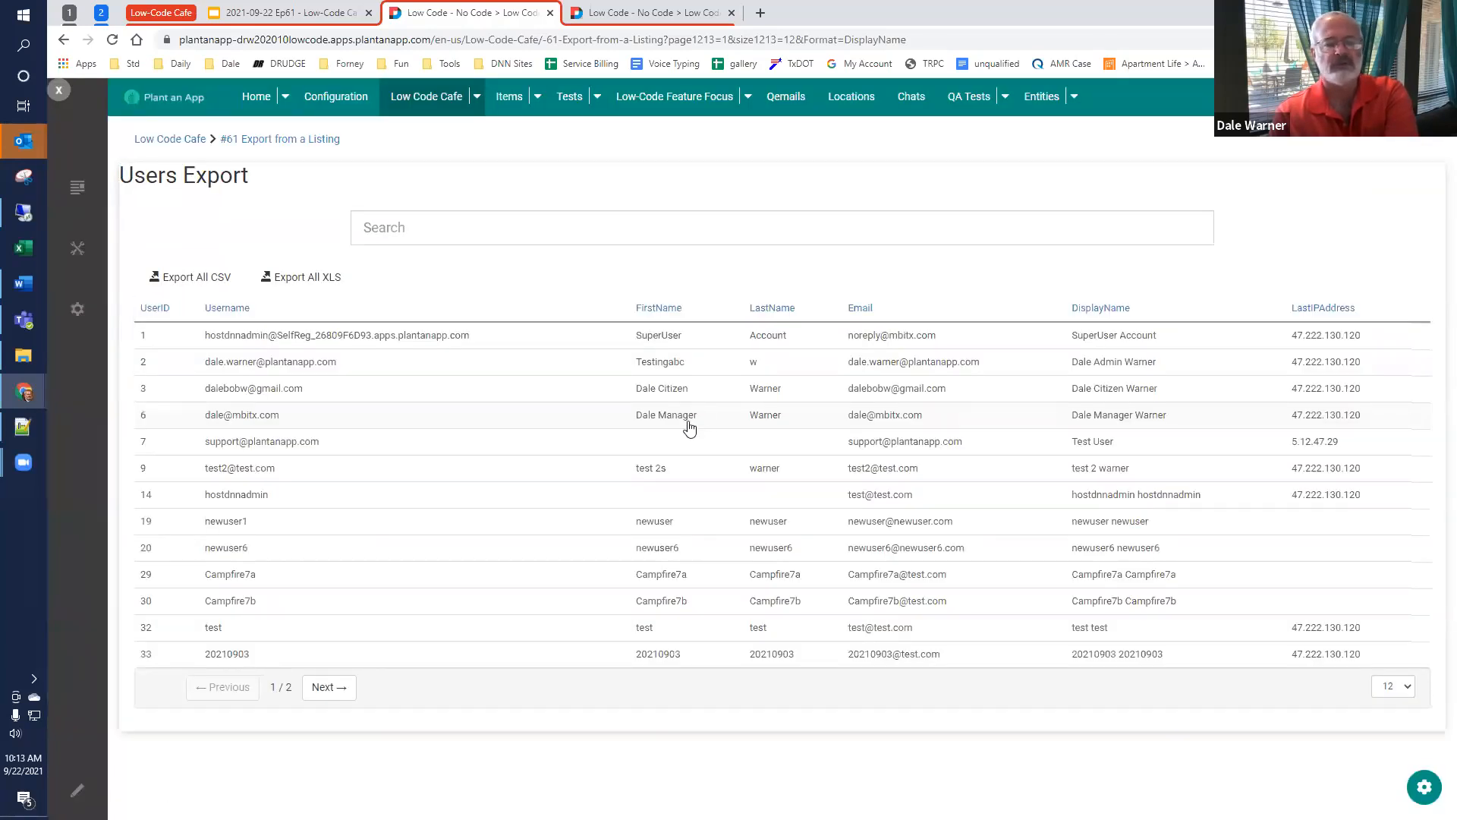
{"action": "left_click", "coordinate": [1425, 786]}
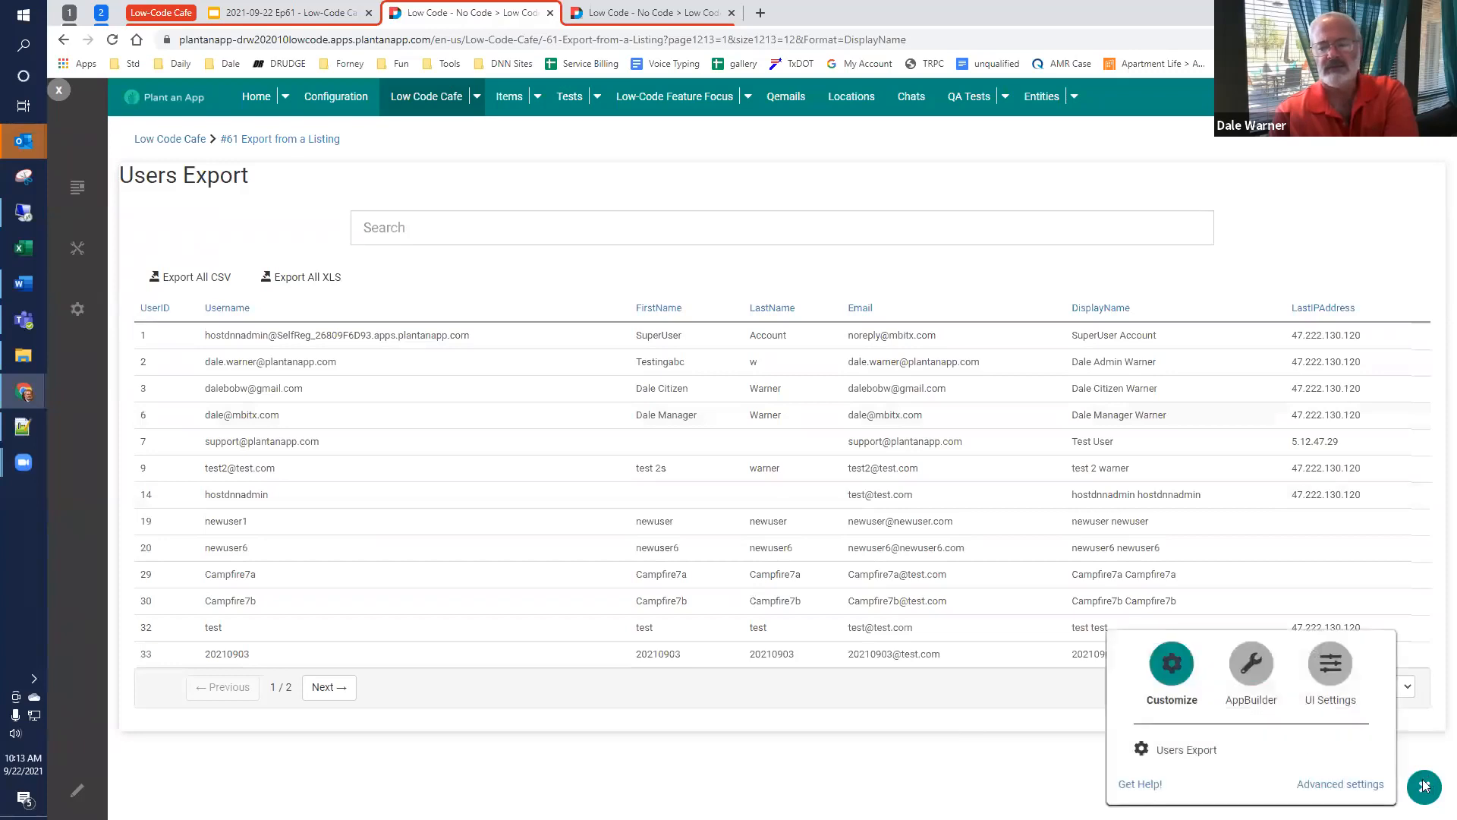
{"action": "left_click", "coordinate": [1196, 752]}
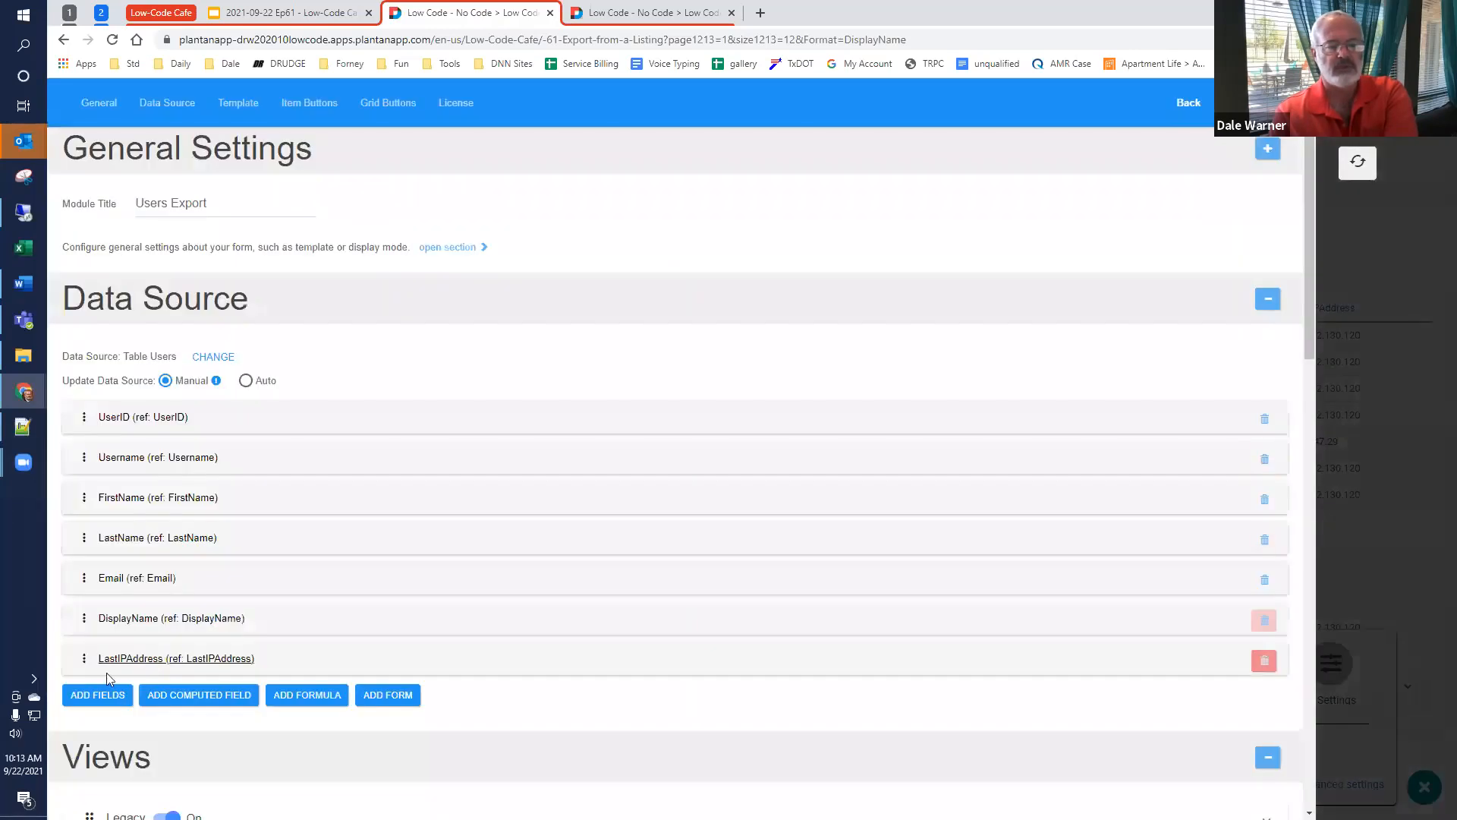
Step: Add the CreatedOnDate field to the Users Export module's data source and return to the listing
{"action": "left_click", "coordinate": [97, 694]}
{"action": "scroll", "coordinate": [286, 617], "scroll_direction": "down", "scroll_amount": 4}
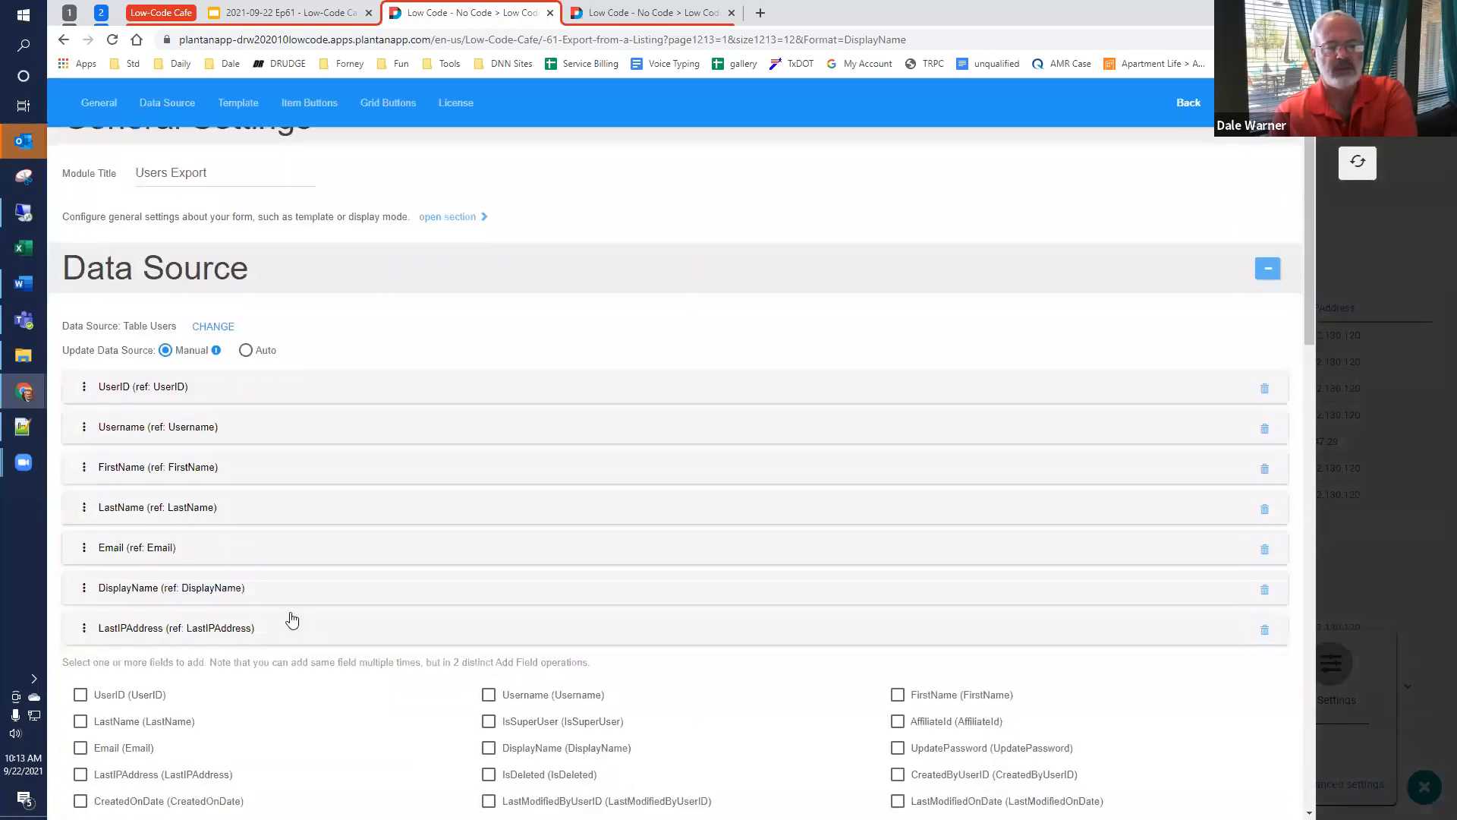
{"action": "left_click", "coordinate": [80, 527]}
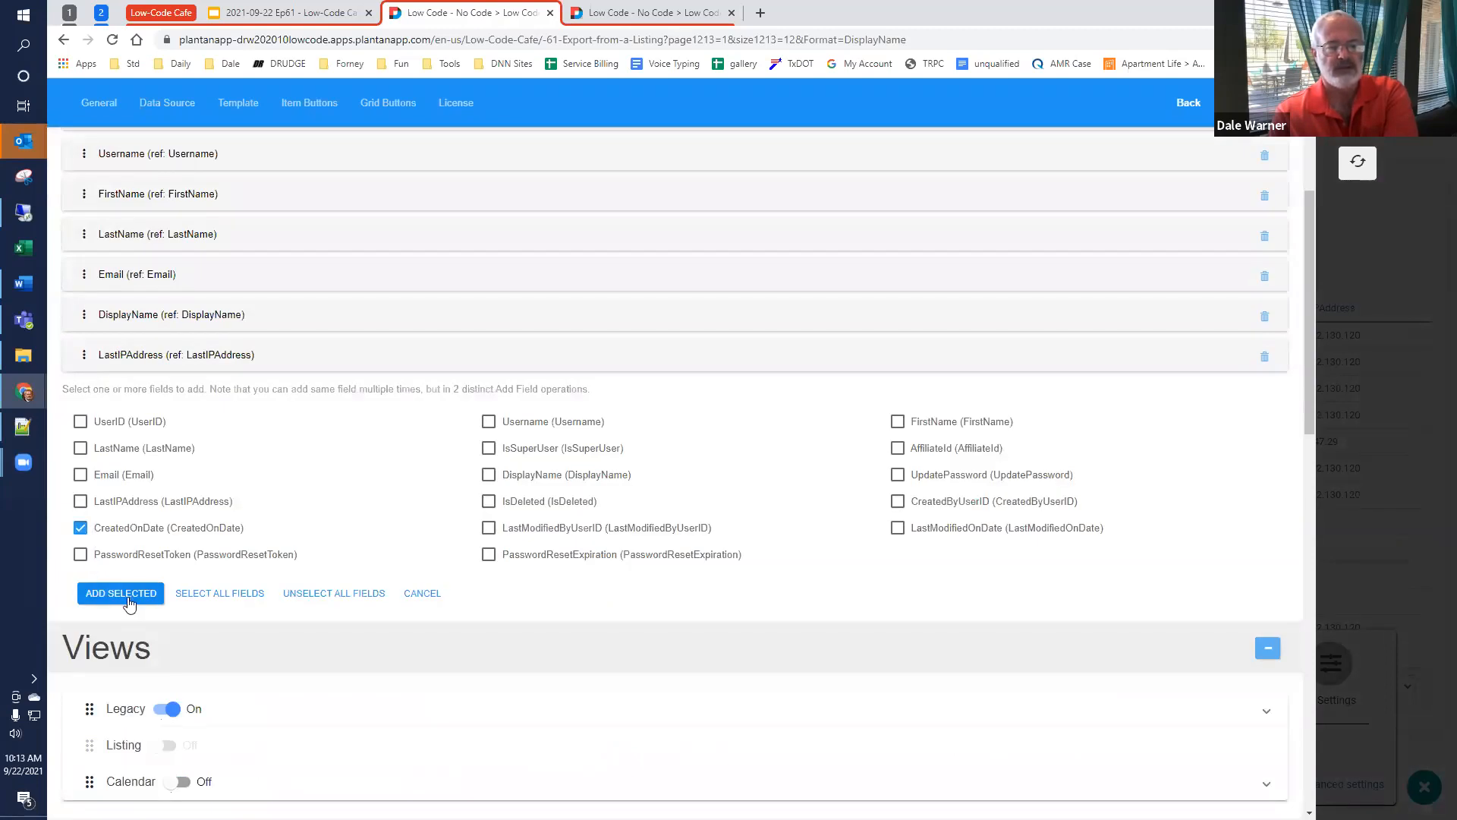
{"action": "left_click", "coordinate": [129, 599]}
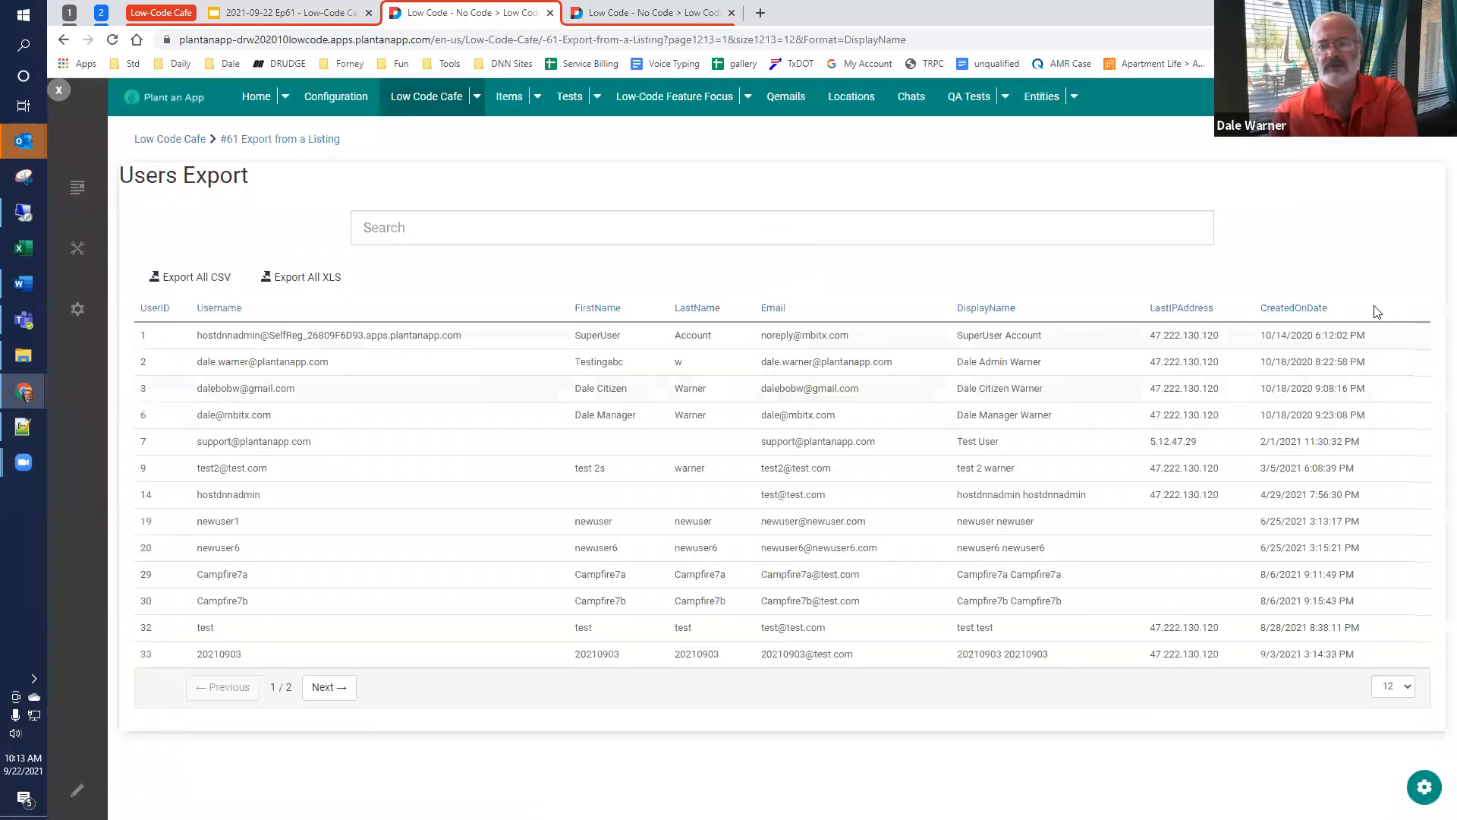
Step: Export all users to CSV, open the downloaded file, and fit all its columns to their contents
{"action": "left_click", "coordinate": [173, 279]}
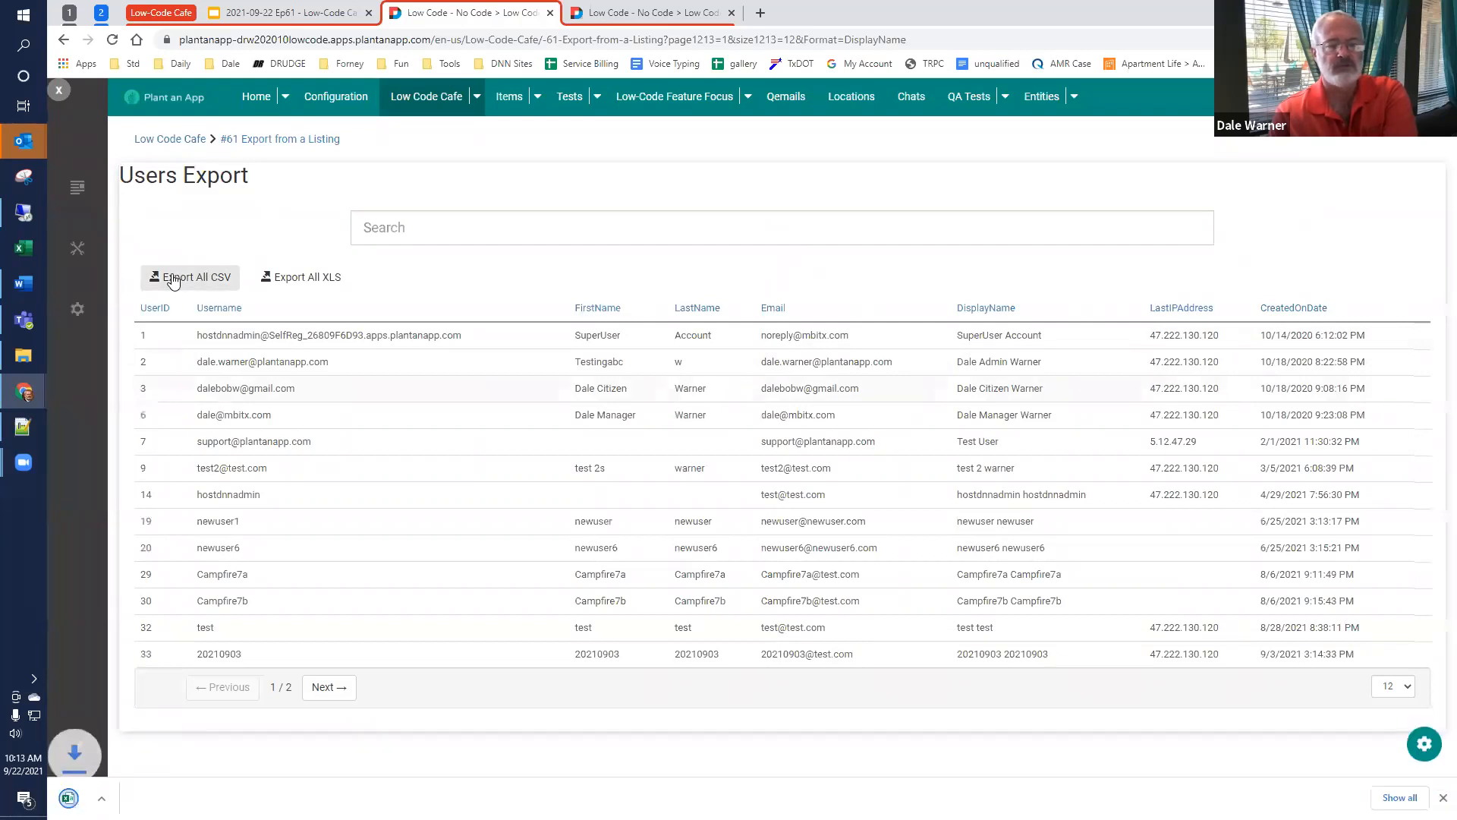
{"action": "left_click", "coordinate": [113, 798]}
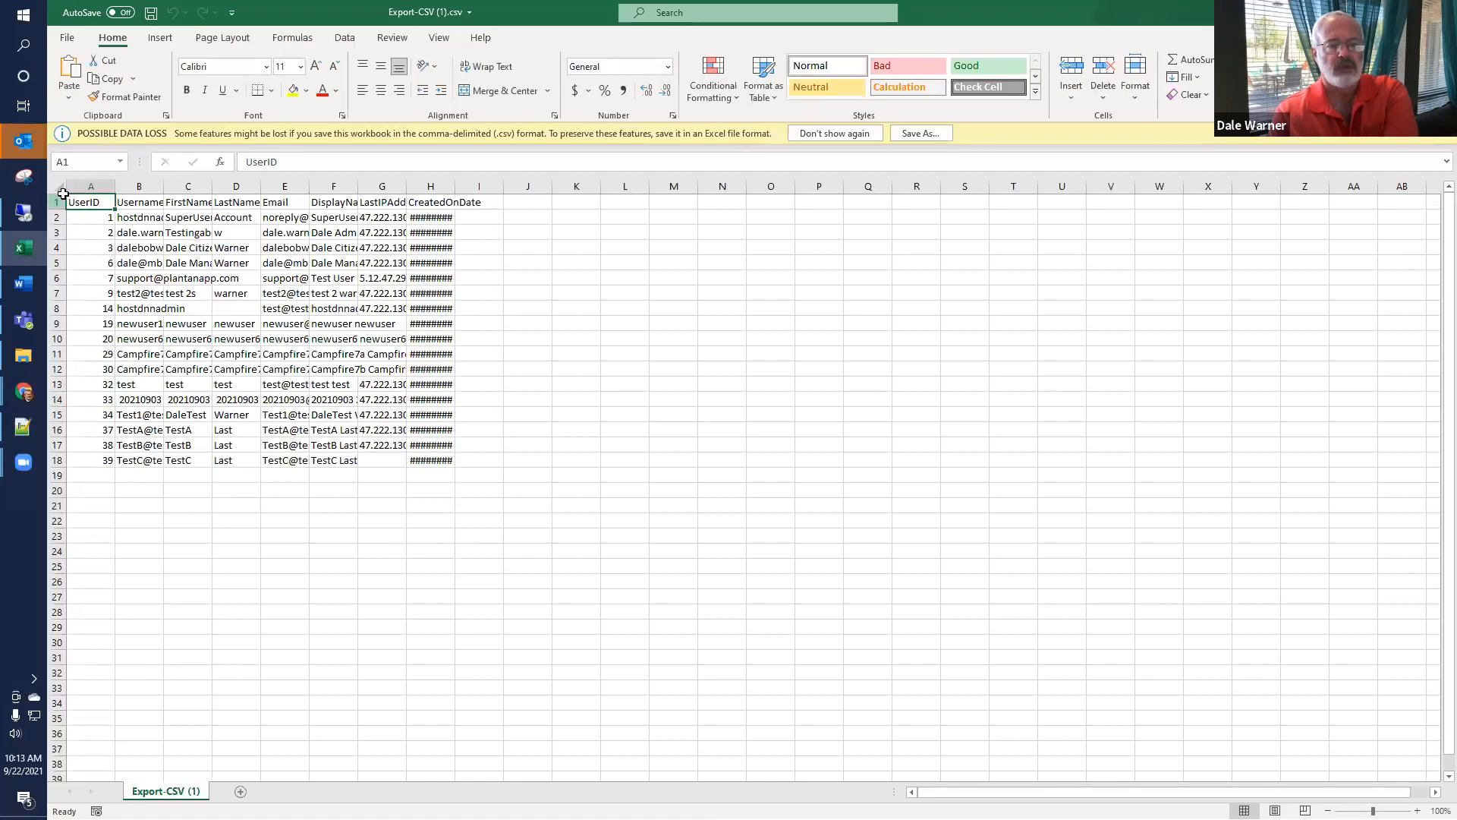
{"action": "left_click", "coordinate": [59, 186]}
{"action": "double_click", "coordinate": [117, 186]}
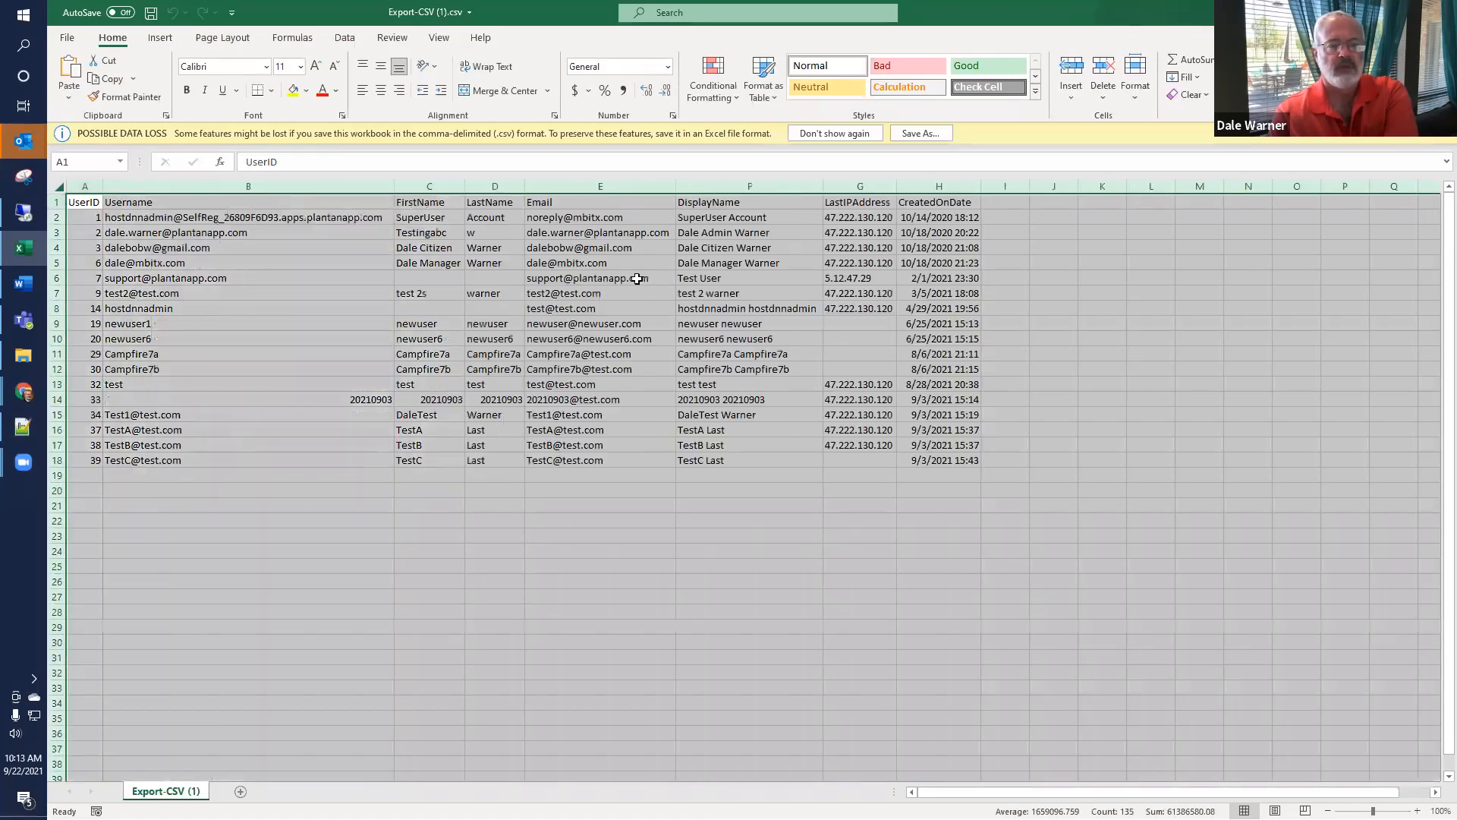
{"action": "left_click", "coordinate": [837, 504]}
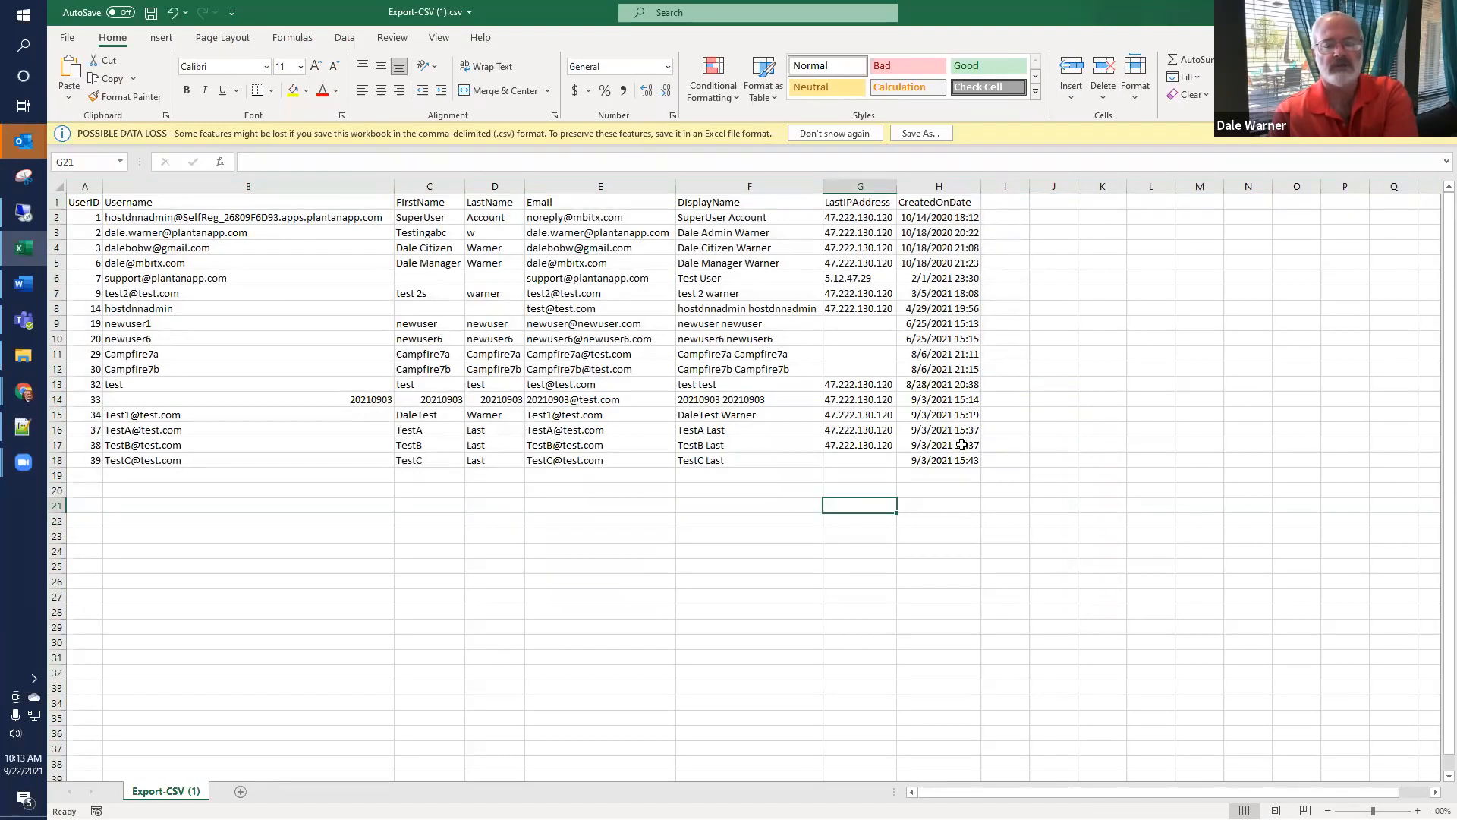
Step: Close the exported CSV workbook and switch back to the Users Export listing in the browser
{"action": "key", "text": "ctrl+w"}
{"action": "left_click", "coordinate": [751, 434]}
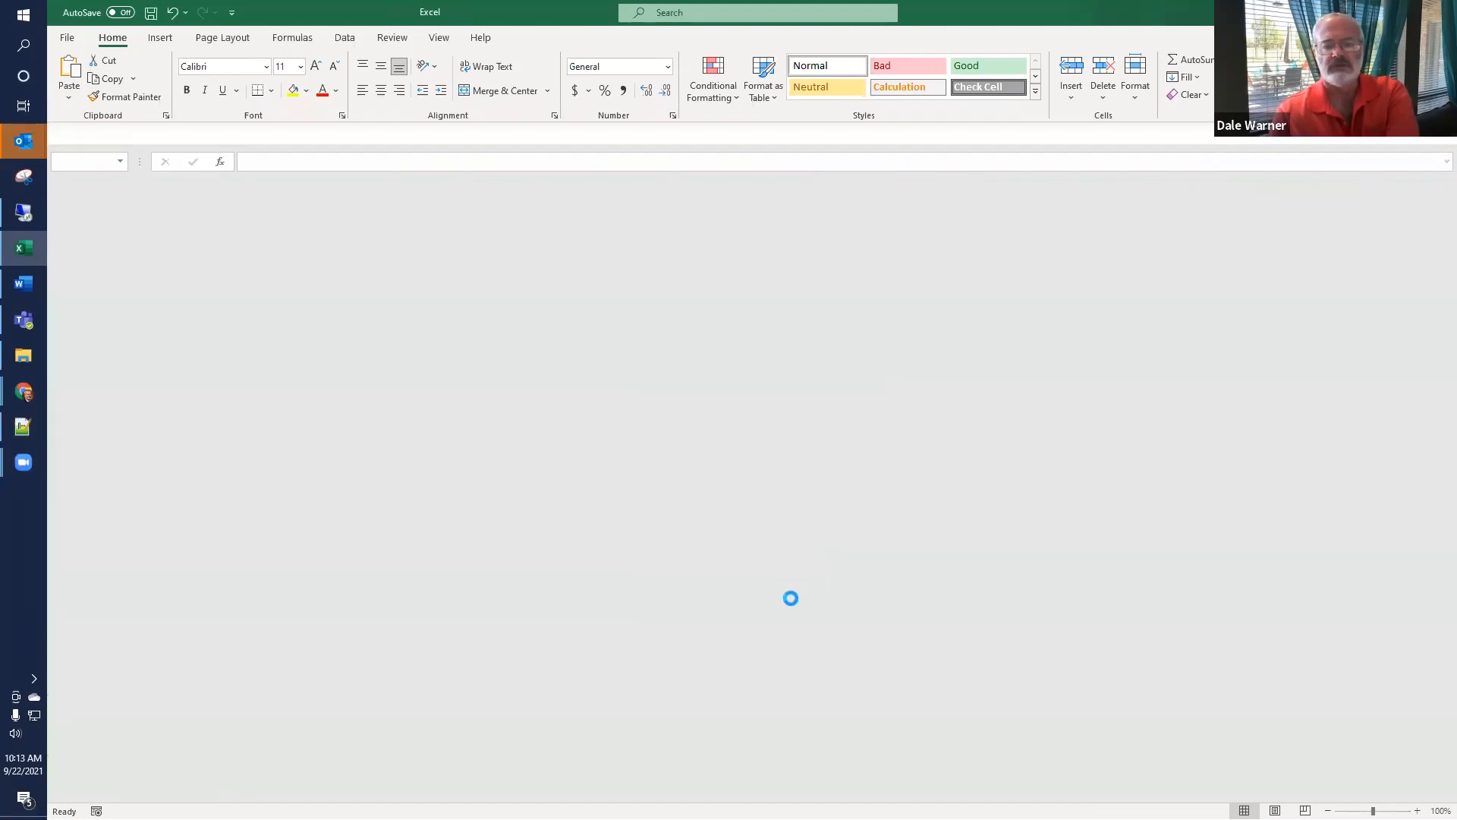
{"action": "key", "text": "alt+Tab"}
Step: Reopen the Users Export settings and expand the ExportAllXLS grid button
{"action": "left_click", "coordinate": [1423, 786]}
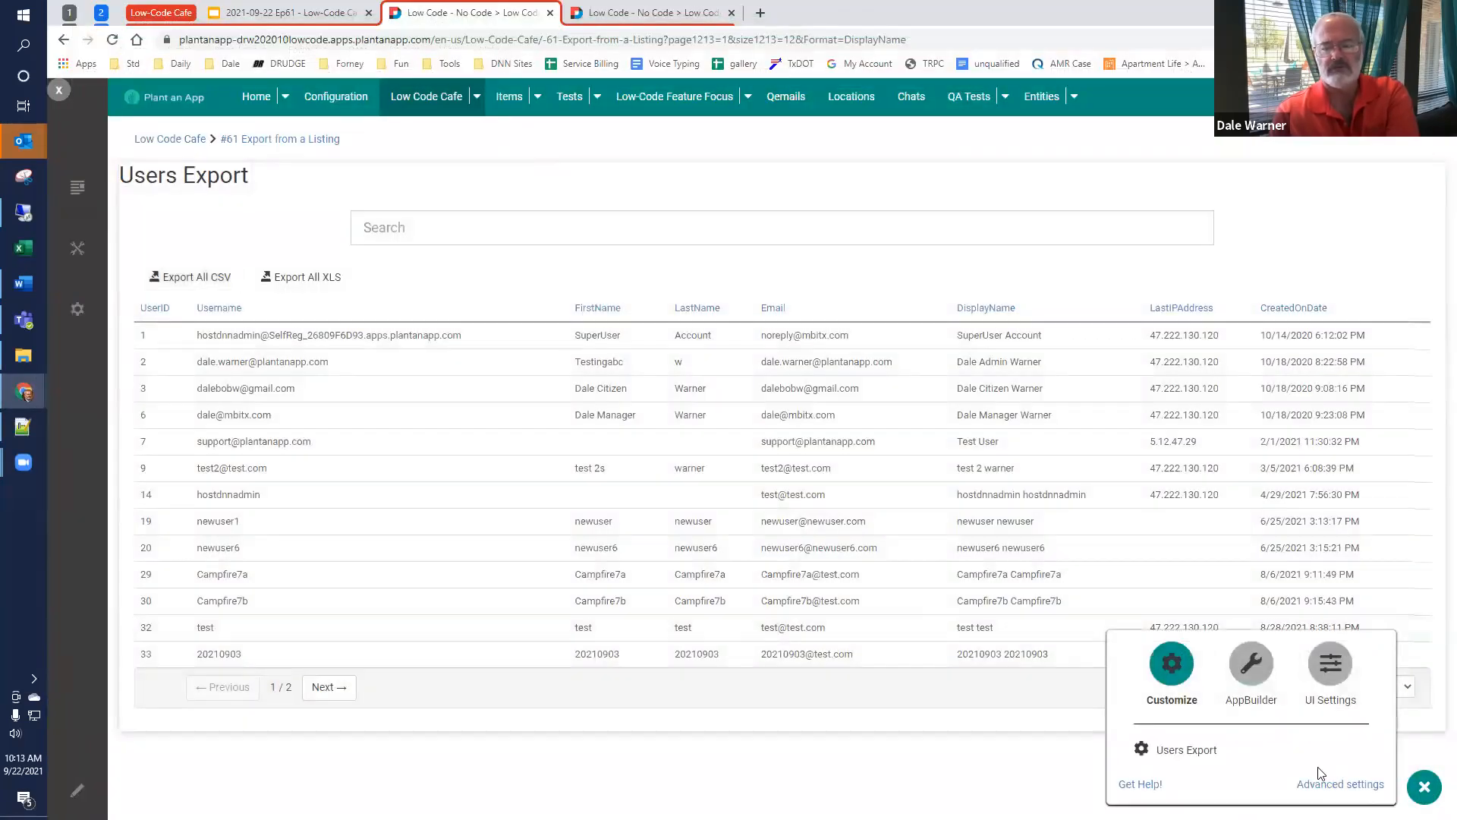
{"action": "left_click", "coordinate": [1181, 752]}
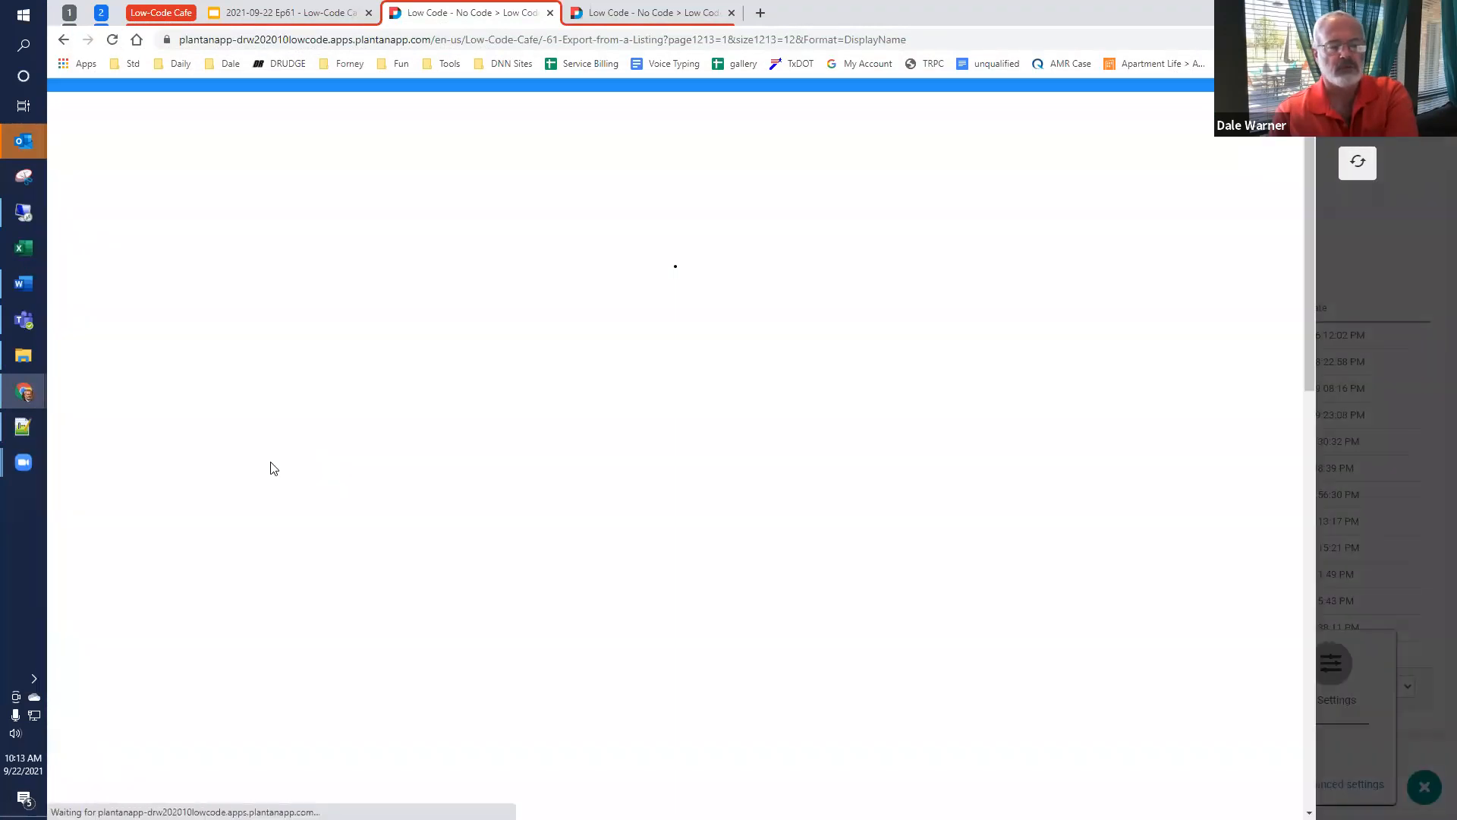
{"action": "scroll", "coordinate": [305, 429], "scroll_direction": "down", "scroll_amount": 6}
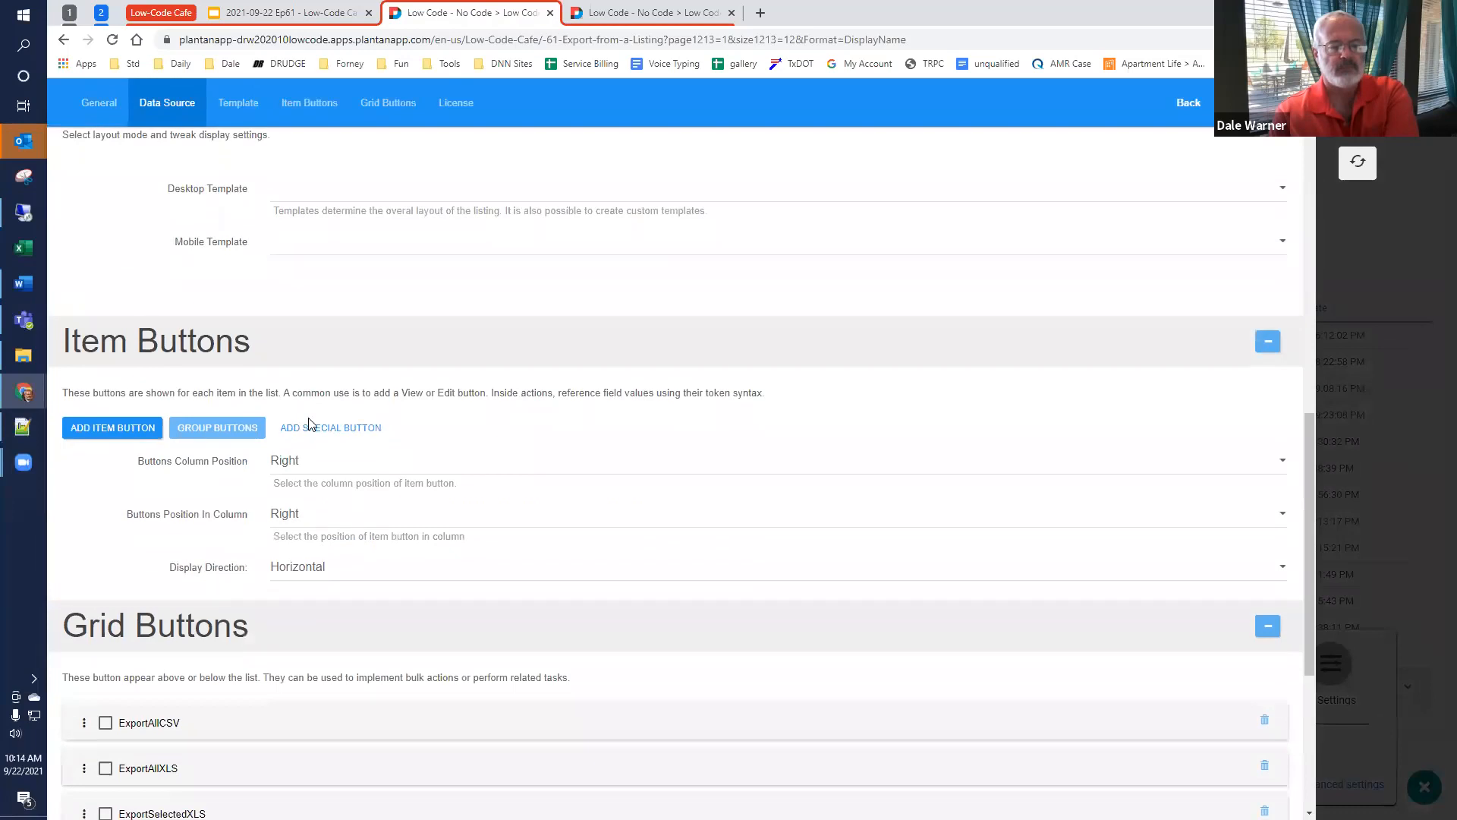
{"action": "scroll", "coordinate": [308, 423], "scroll_direction": "down", "scroll_amount": 5}
{"action": "left_click", "coordinate": [141, 405]}
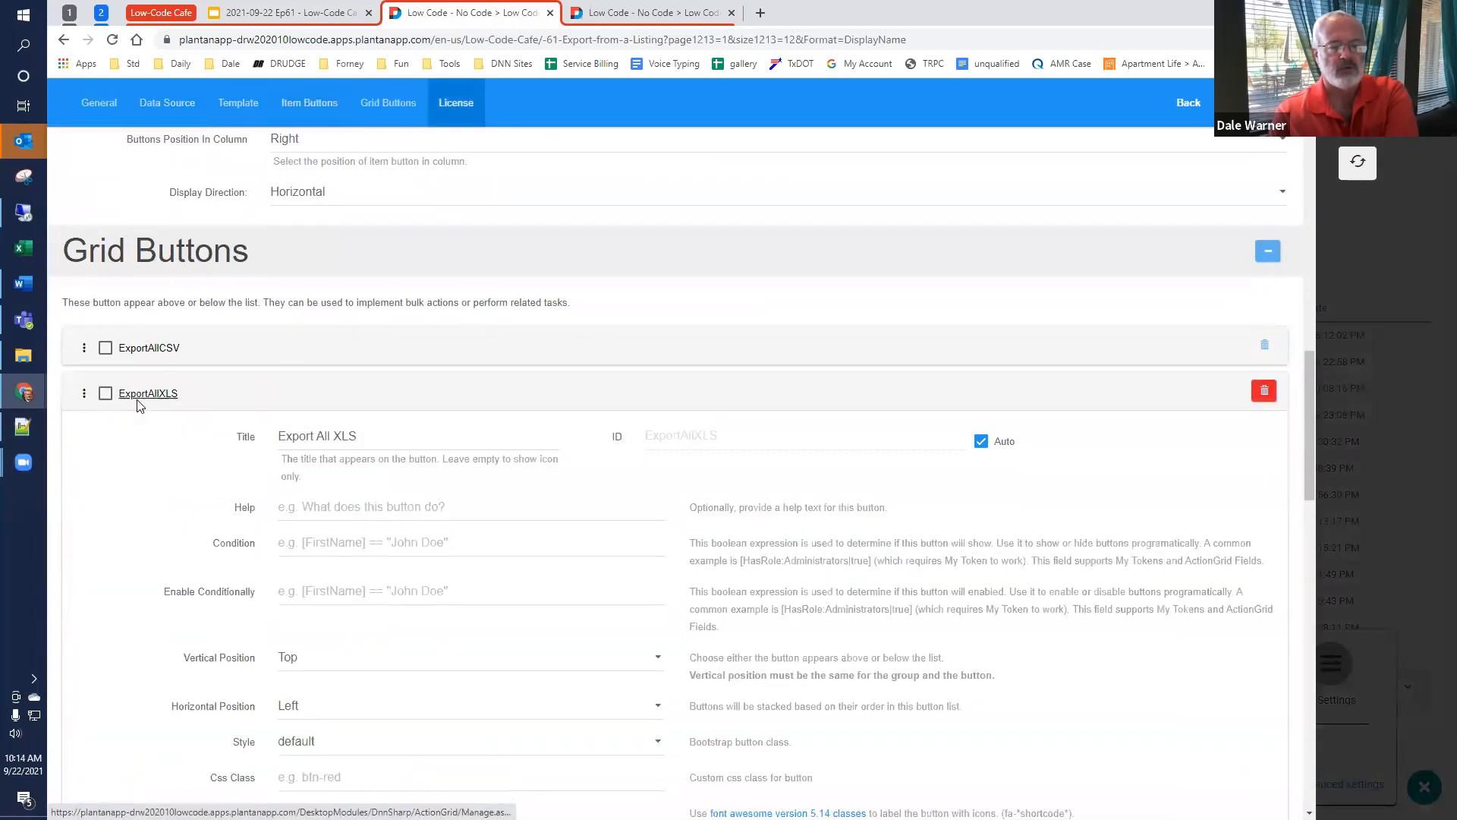
Step: Review the ExportAllXLS button's options and its final action Serialize to Excel from entity list XSLX
{"action": "scroll", "coordinate": [163, 410], "scroll_direction": "down", "scroll_amount": 8}
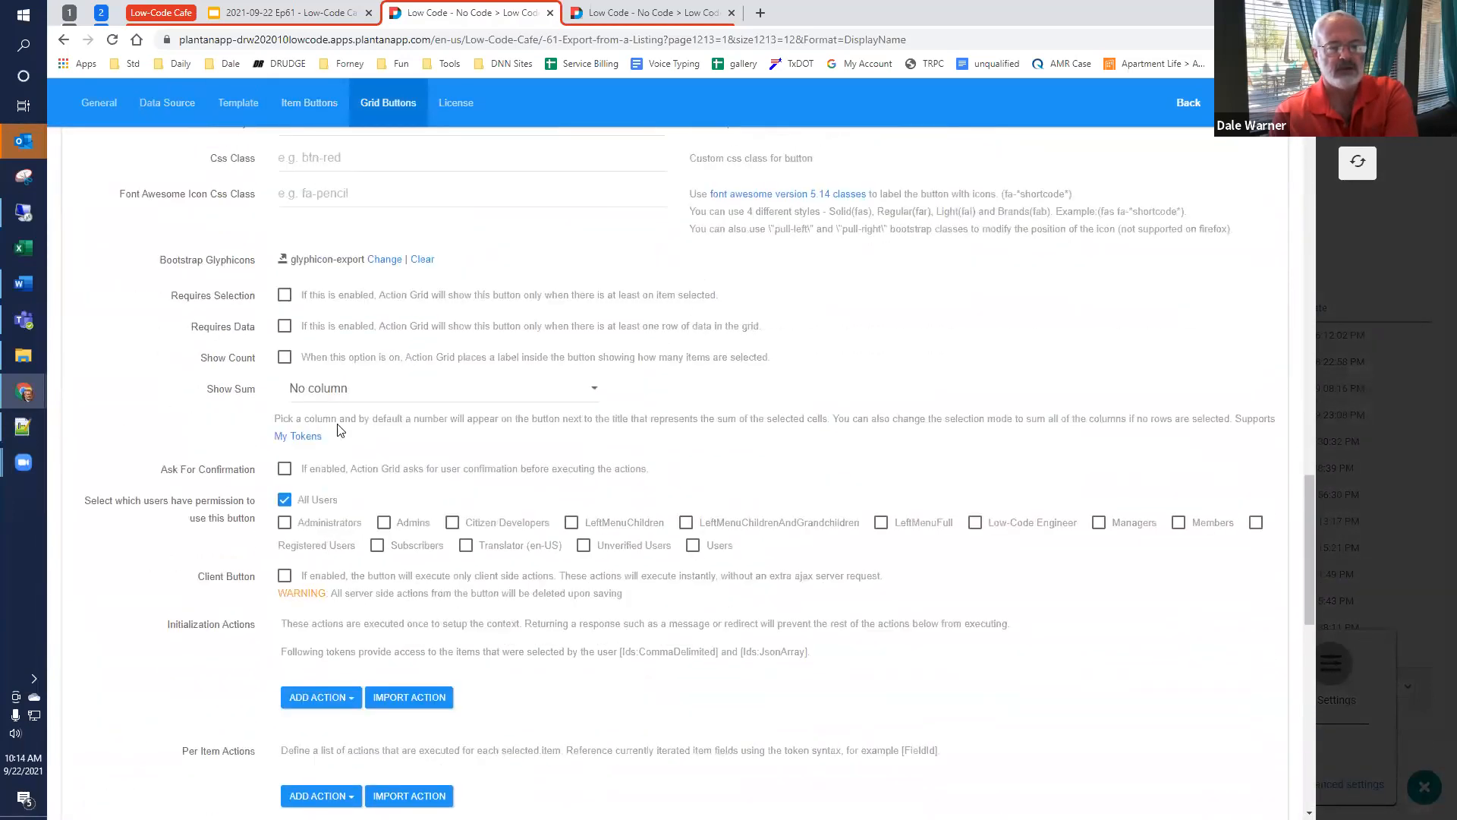
{"action": "scroll", "coordinate": [340, 430], "scroll_direction": "down", "scroll_amount": 7}
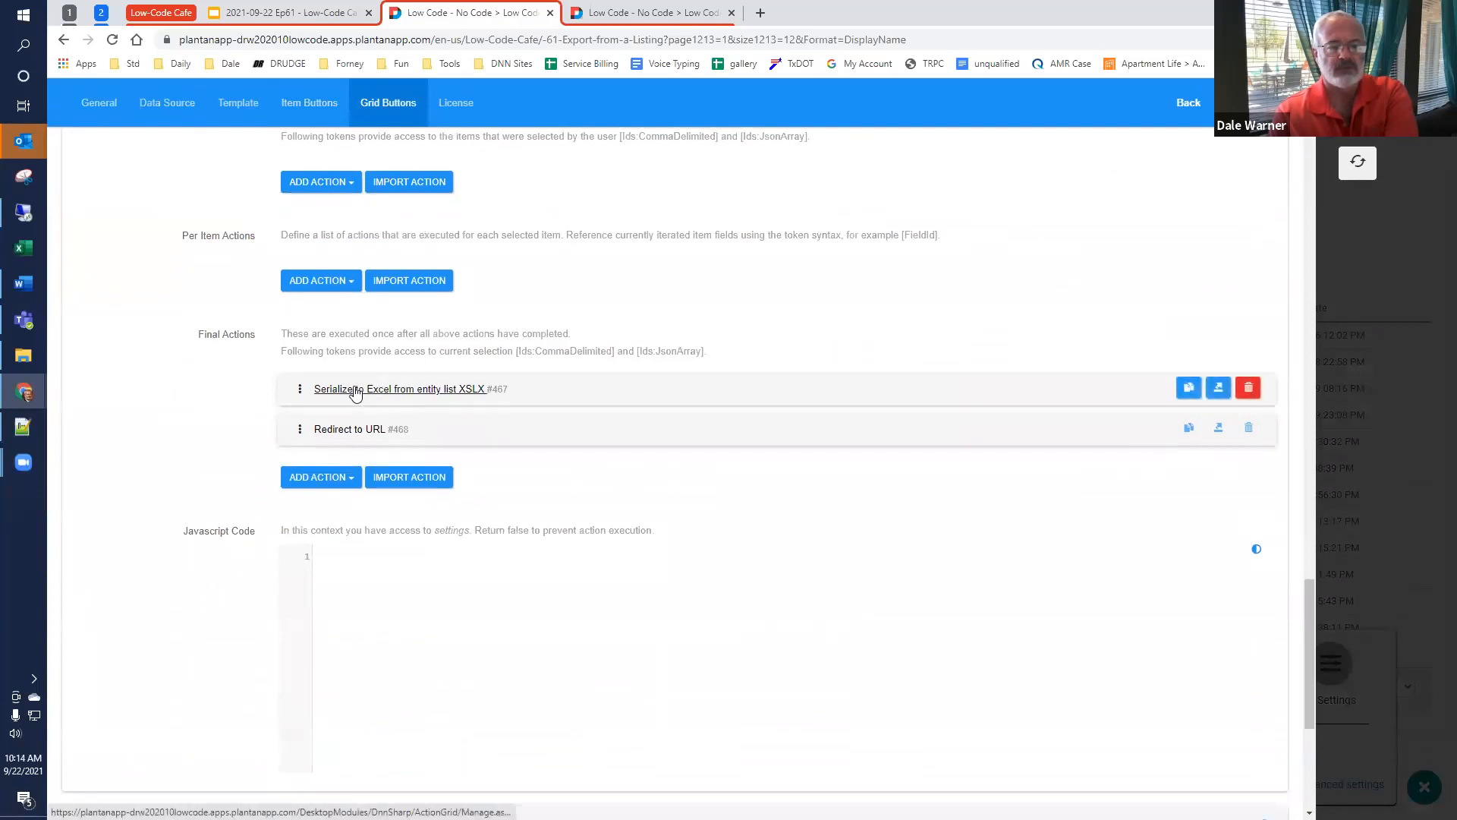
{"action": "scroll", "coordinate": [355, 390], "scroll_direction": "down", "scroll_amount": 2}
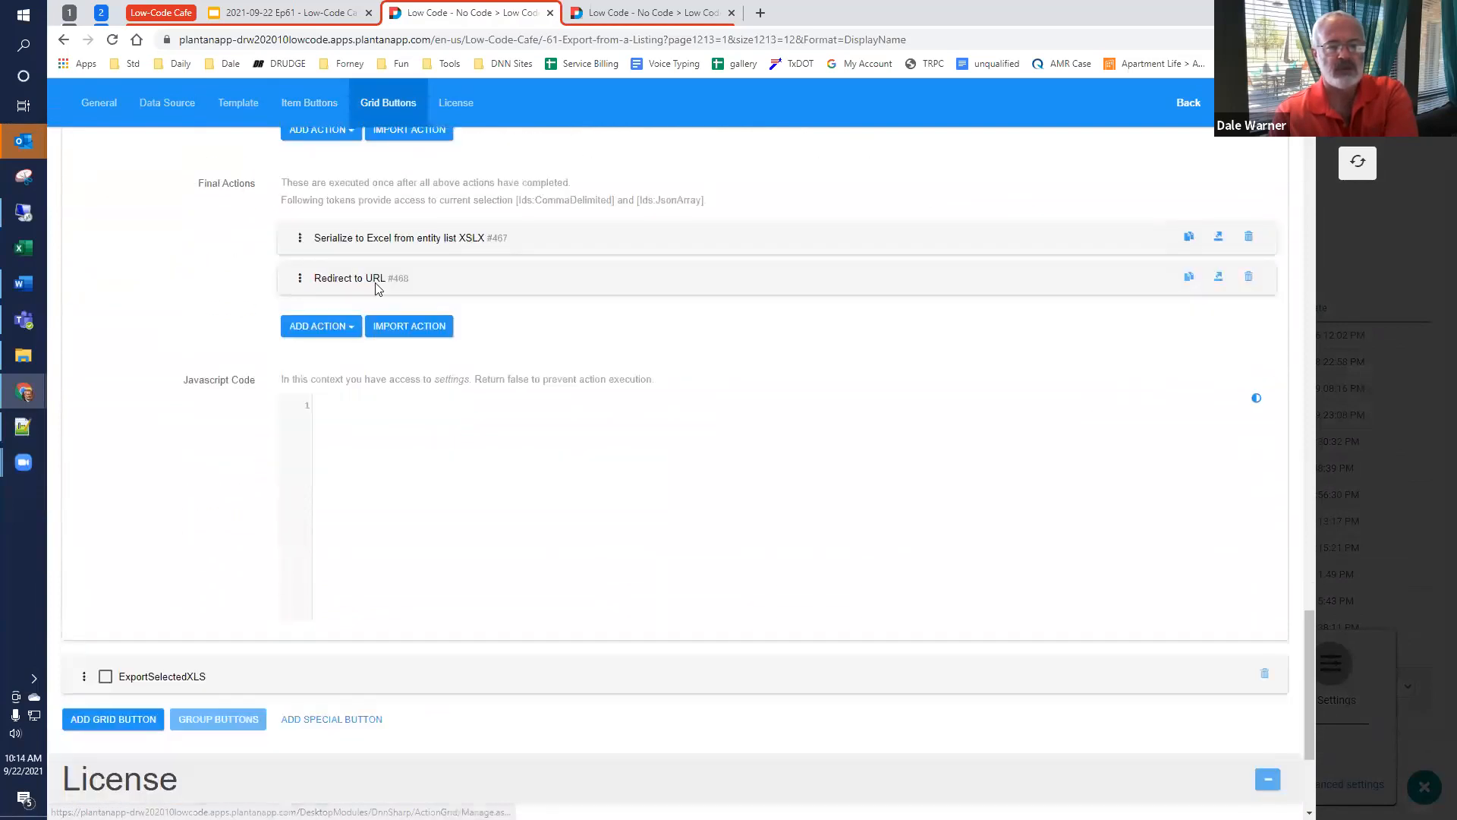
{"action": "left_click", "coordinate": [367, 239]}
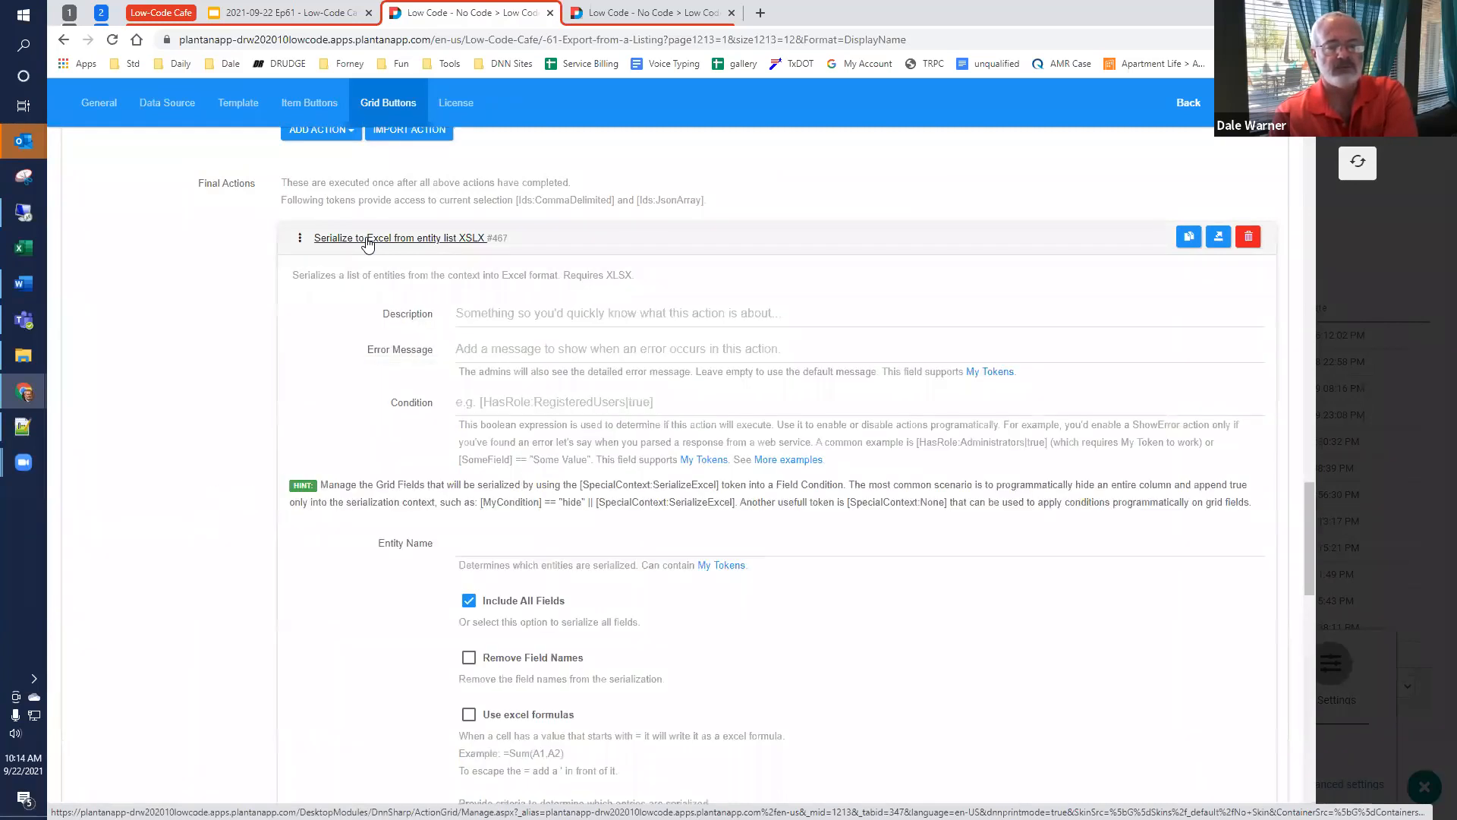
{"action": "left_click", "coordinate": [368, 239]}
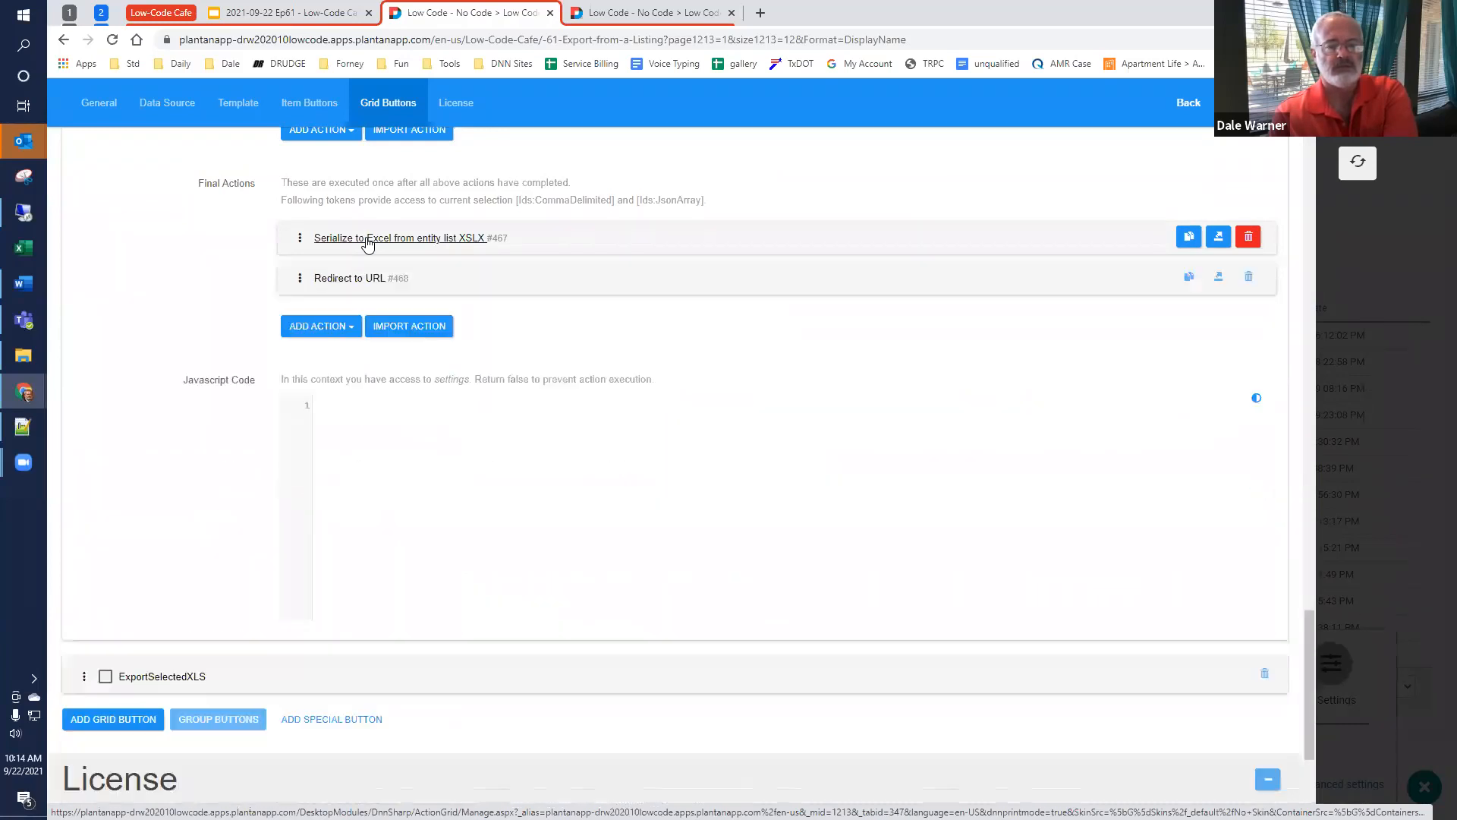
Step: Examine the Redirect to URL action's URL token and Force Download option, and return to the refreshed listing
{"action": "left_click", "coordinate": [357, 278]}
{"action": "scroll", "coordinate": [372, 453], "scroll_direction": "down", "scroll_amount": 2}
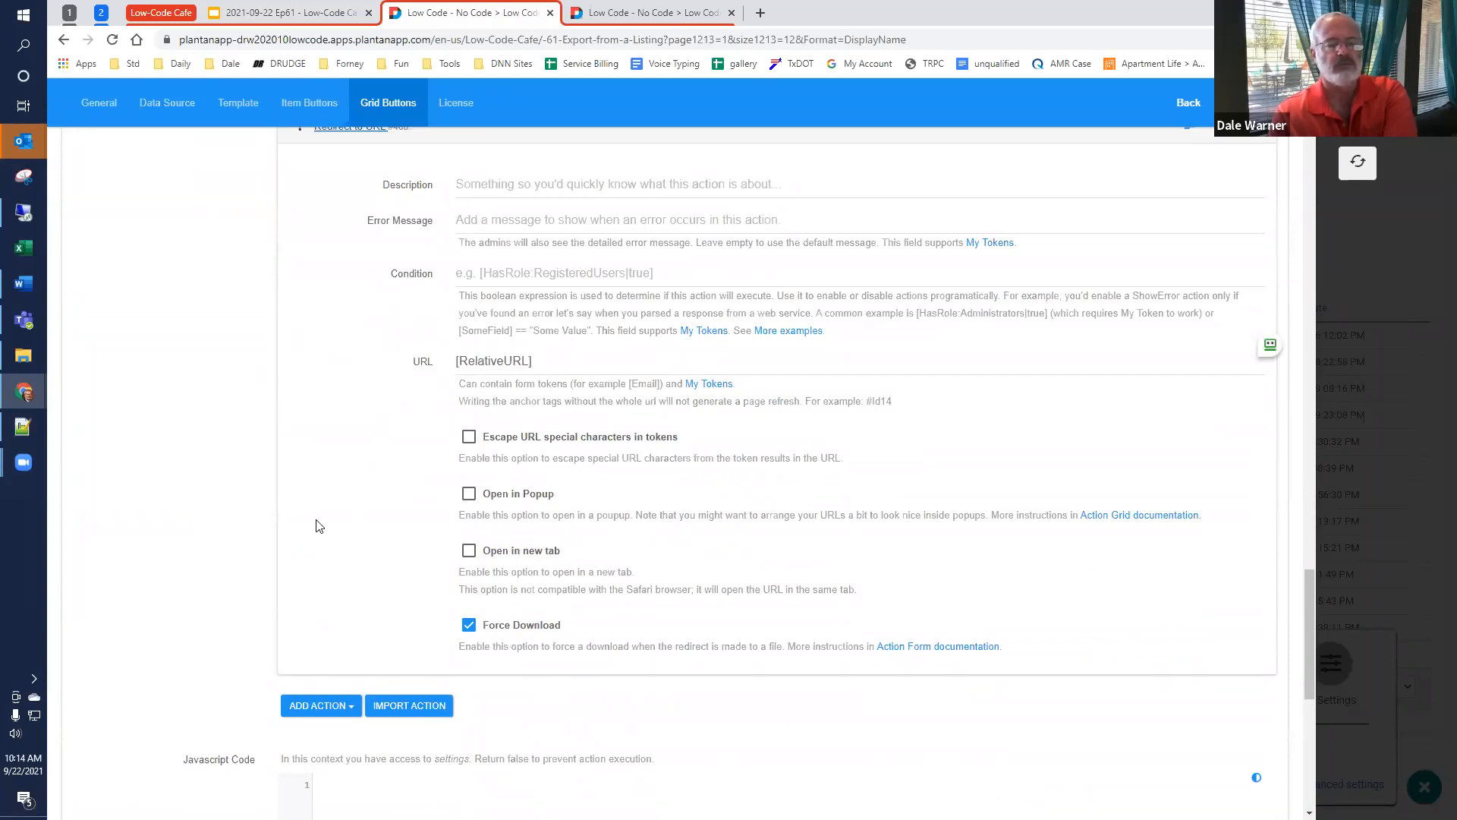
{"action": "scroll", "coordinate": [319, 526], "scroll_direction": "up", "scroll_amount": 1}
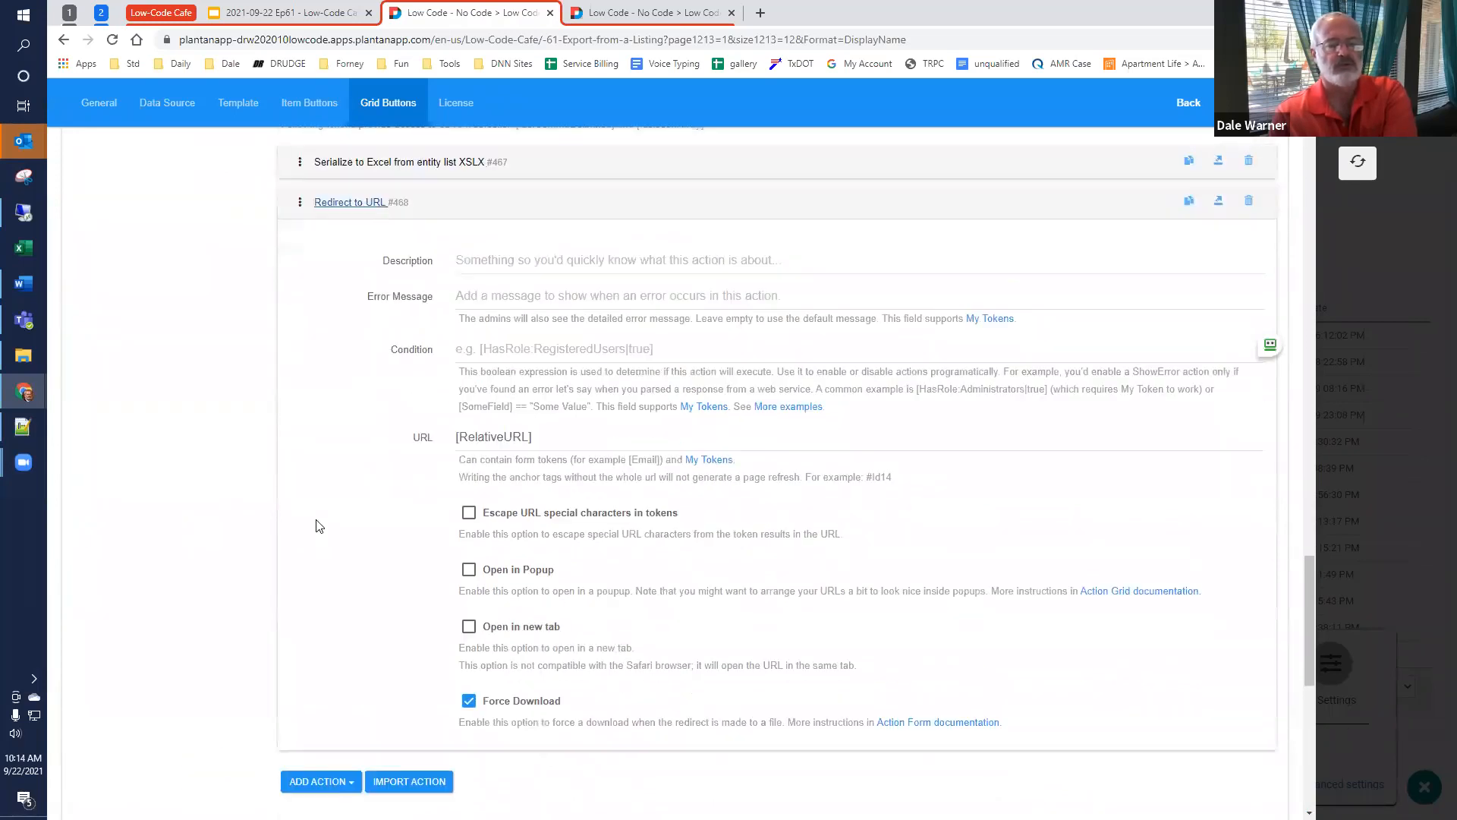
{"action": "left_click", "coordinate": [338, 203]}
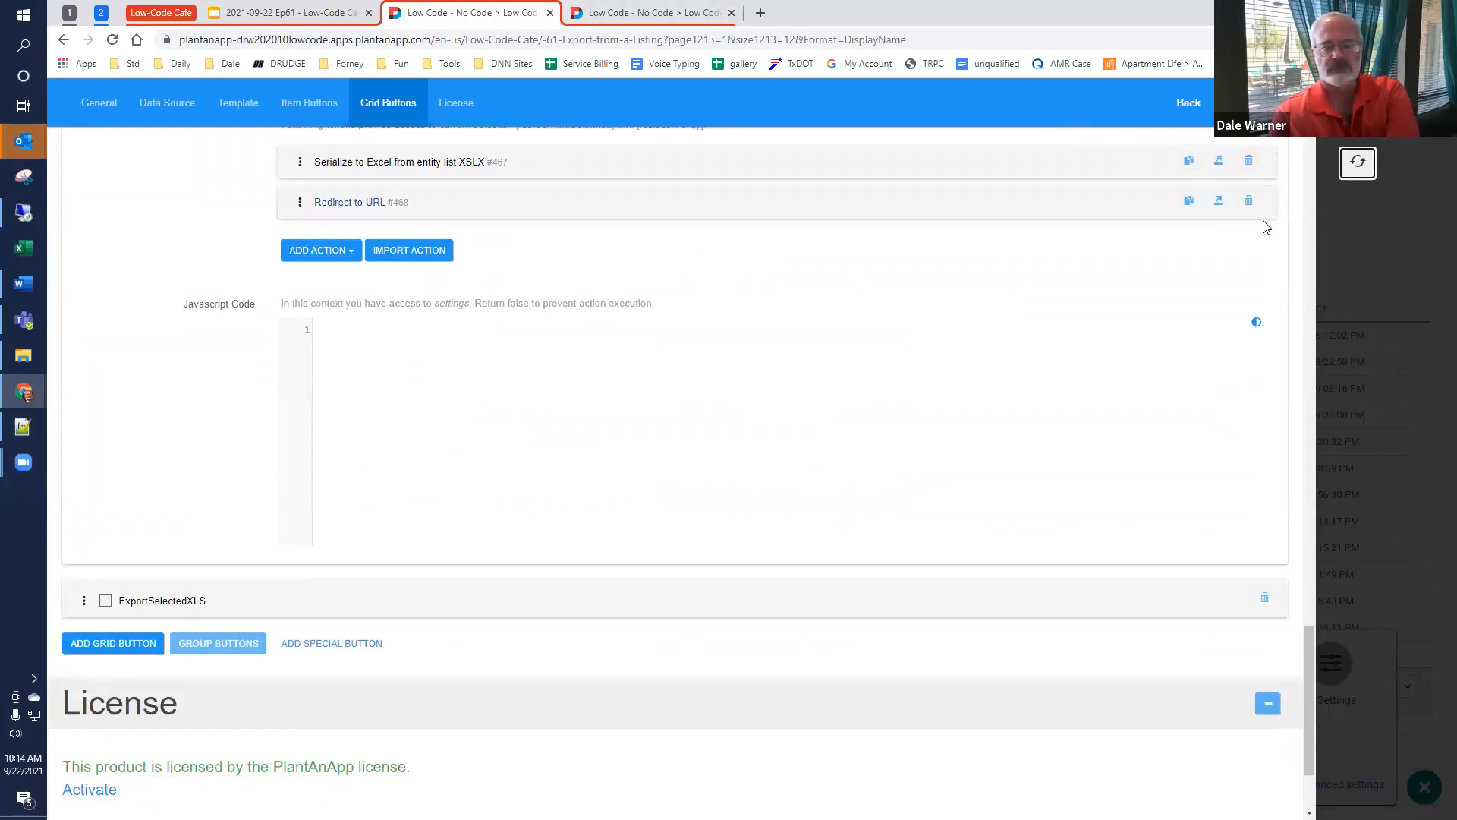
{"action": "left_click", "coordinate": [1357, 162]}
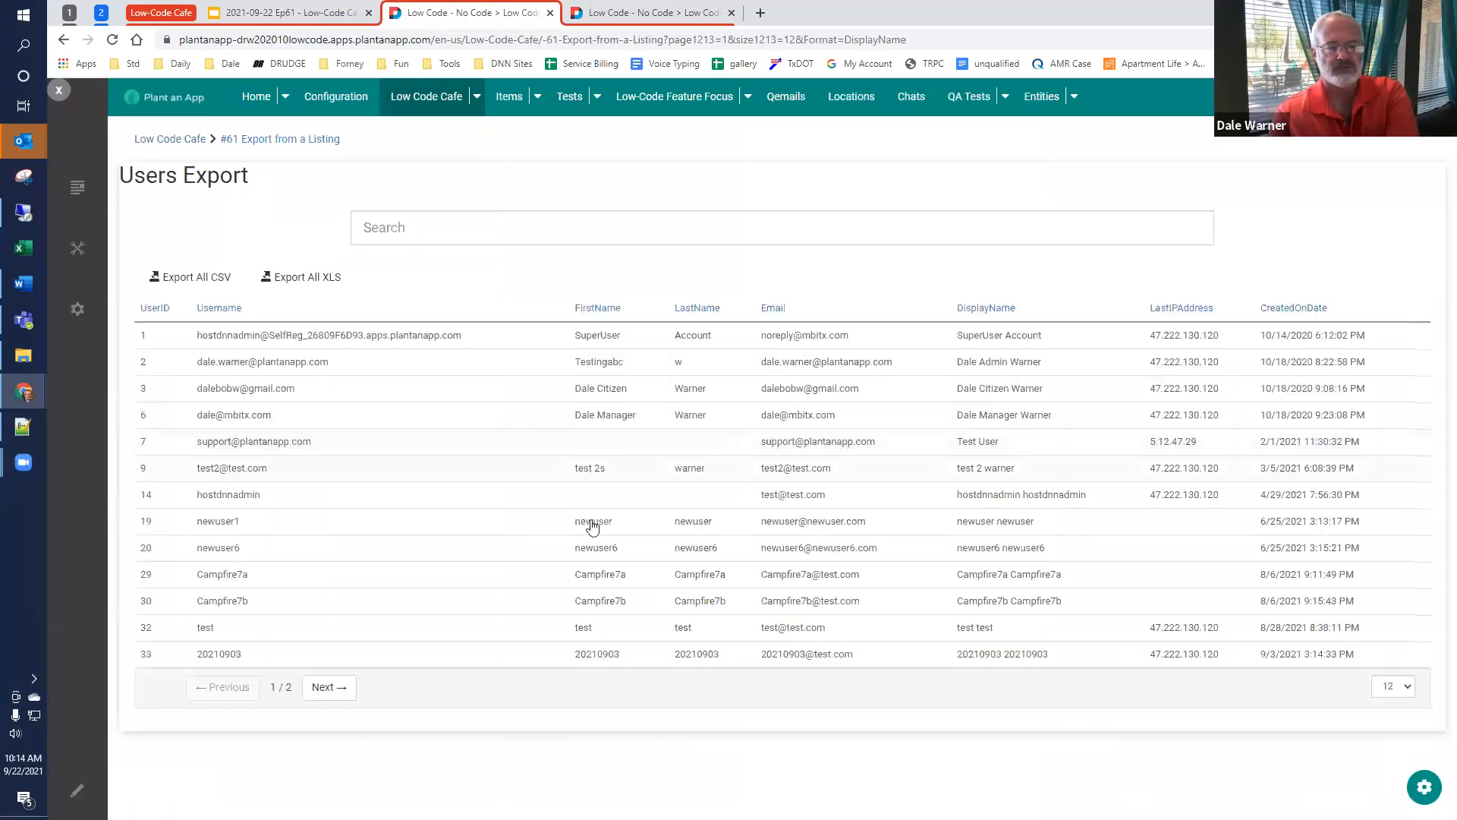
Step: Select the second, third, fourth and eighth user rows in the listing and export the selection to XLS
{"action": "left_click", "coordinate": [475, 364]}
{"action": "left_click", "coordinate": [478, 393]}
{"action": "left_click", "coordinate": [479, 419]}
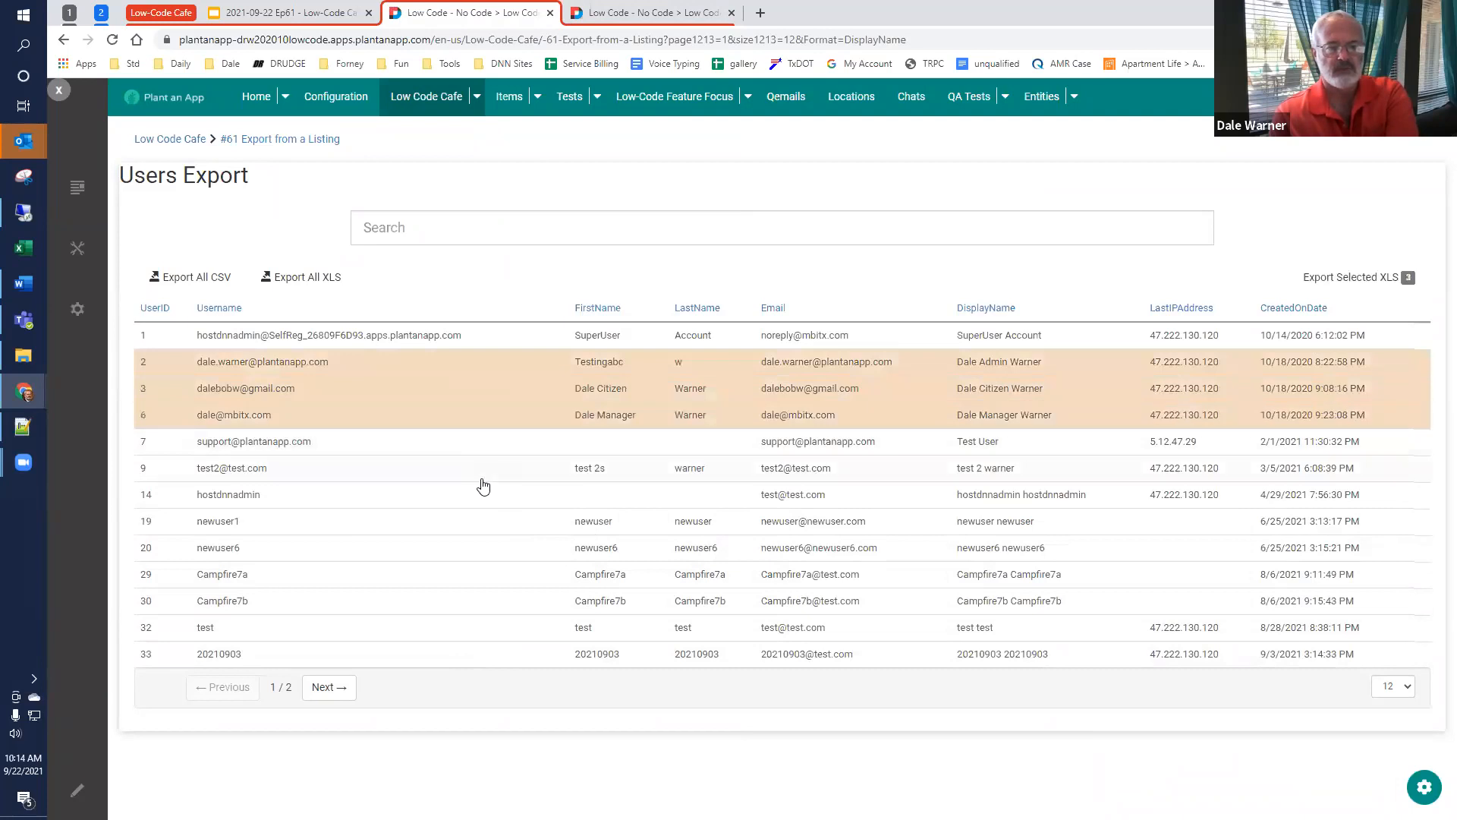
{"action": "left_click", "coordinate": [455, 523]}
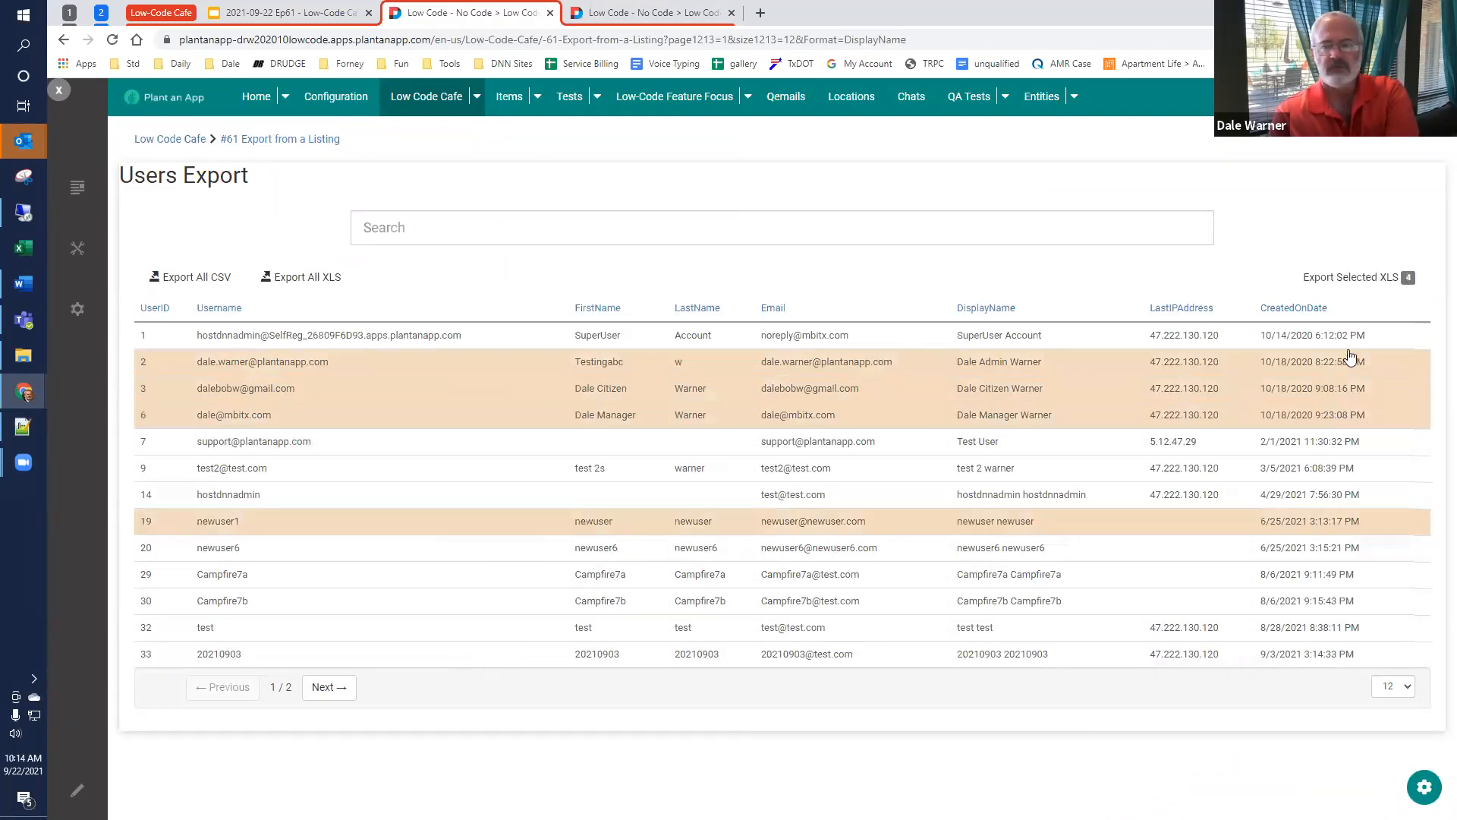
{"action": "left_click", "coordinate": [1350, 277]}
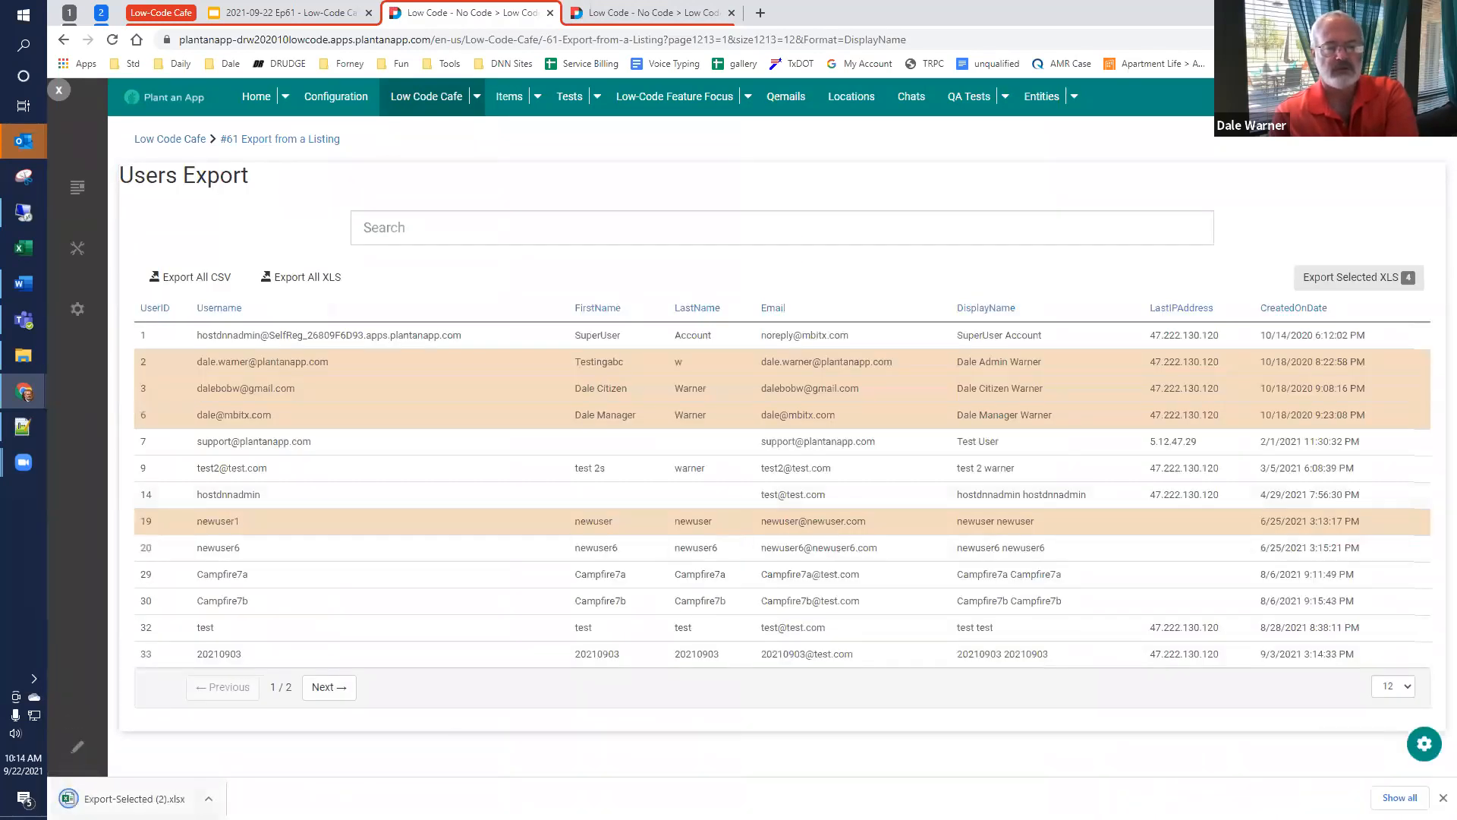
Step: View the downloaded Export-Selected (2).xlsx workbook, close it, and return to the Users Export listing
{"action": "left_click", "coordinate": [140, 798]}
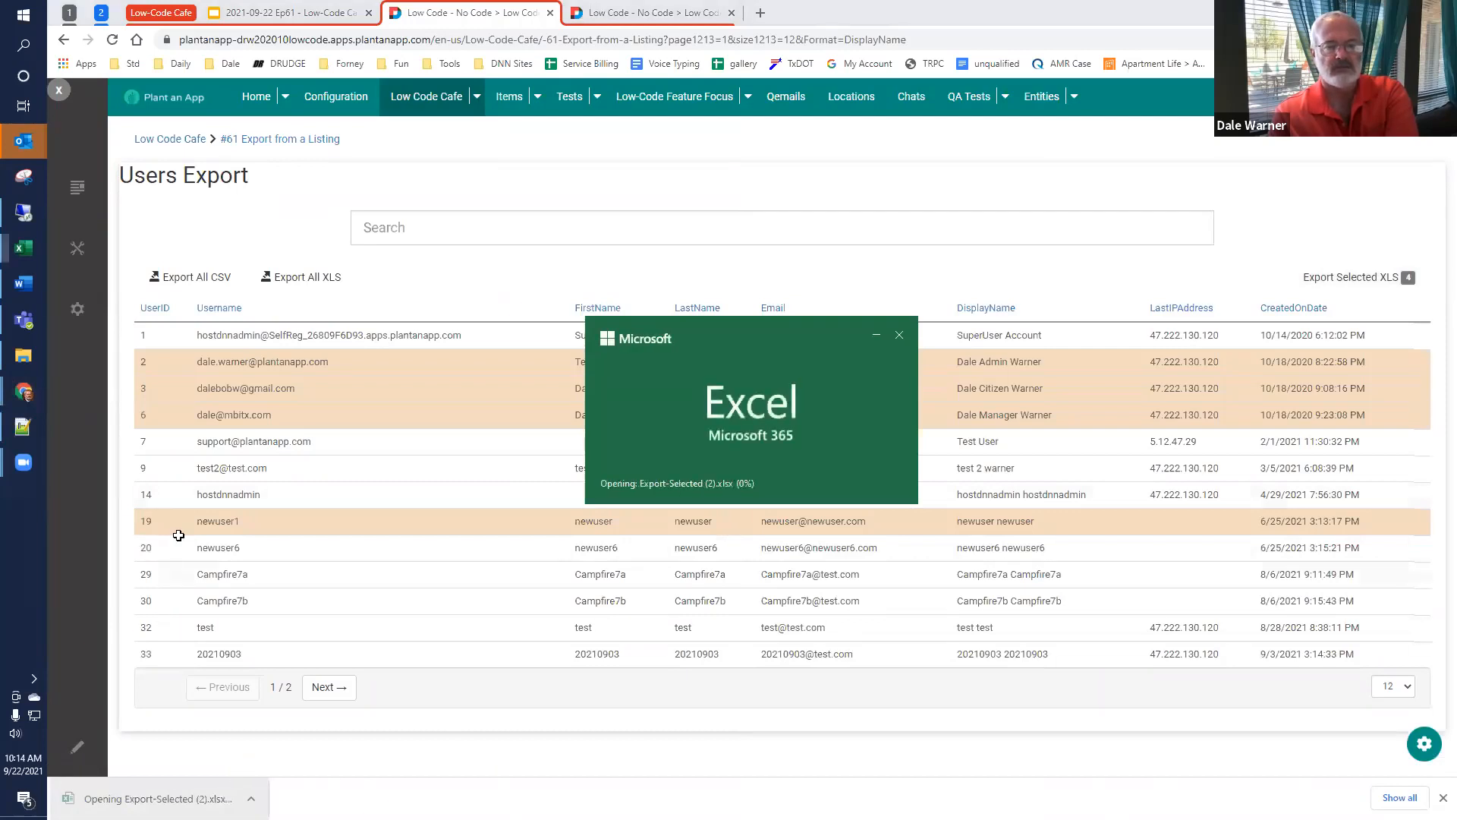
{"action": "key", "text": "alt+F4"}
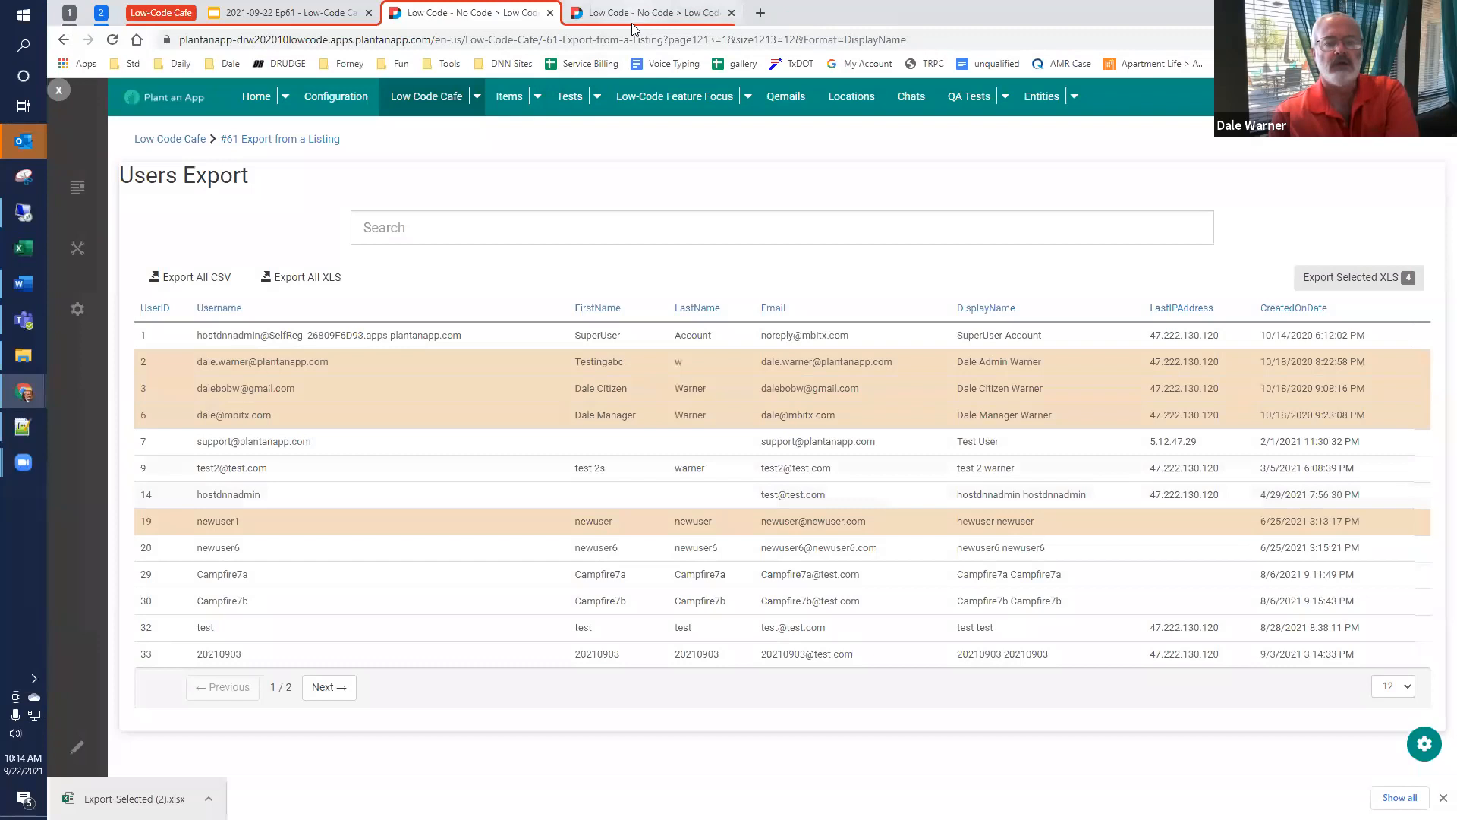
{"action": "left_click", "coordinate": [630, 13]}
{"action": "left_click", "coordinate": [490, 15]}
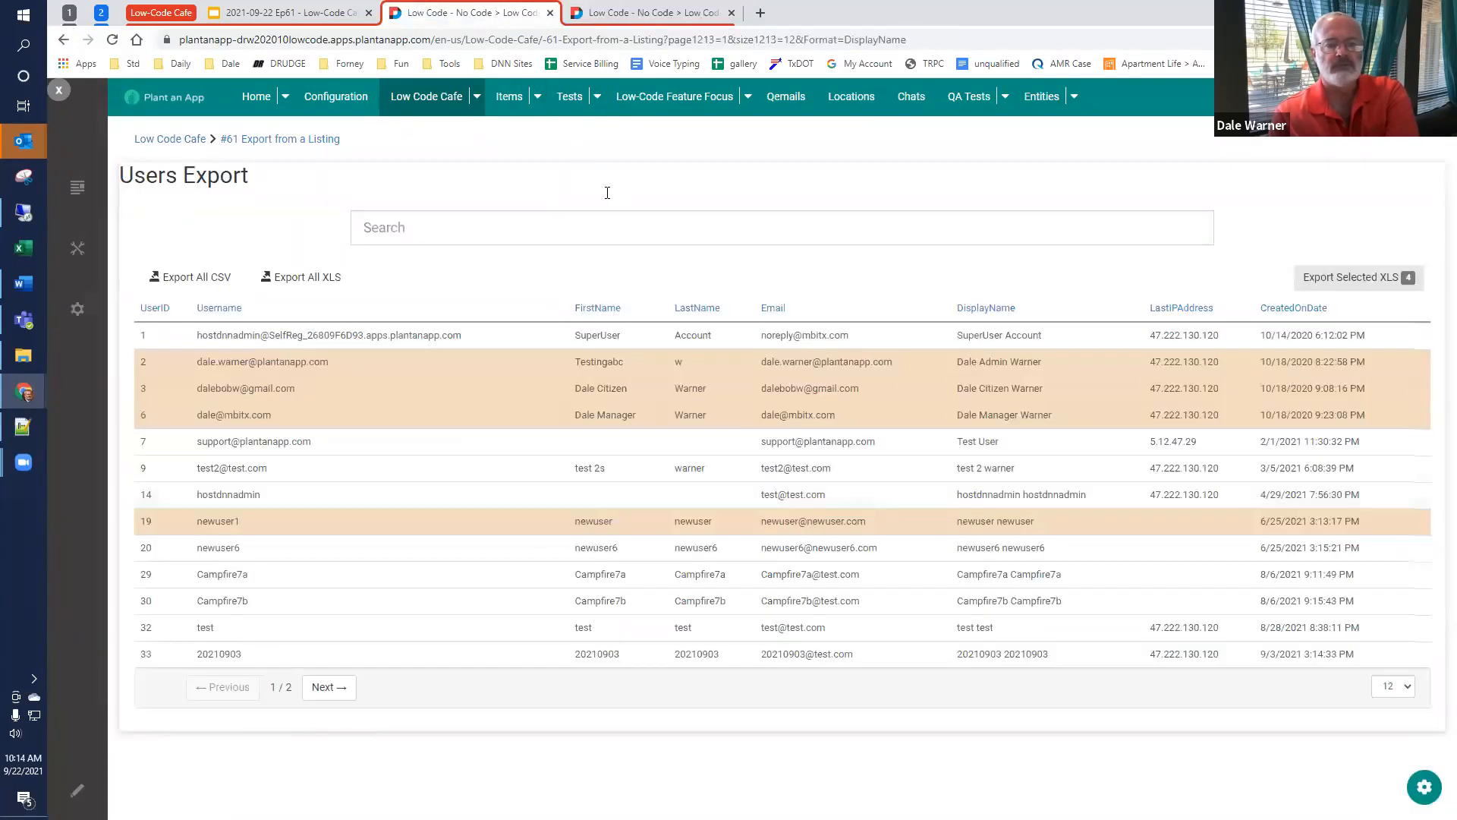
Step: Reopen the Users Export settings and expand the ExportSelectedXLS grid button
{"action": "left_click", "coordinate": [1424, 786]}
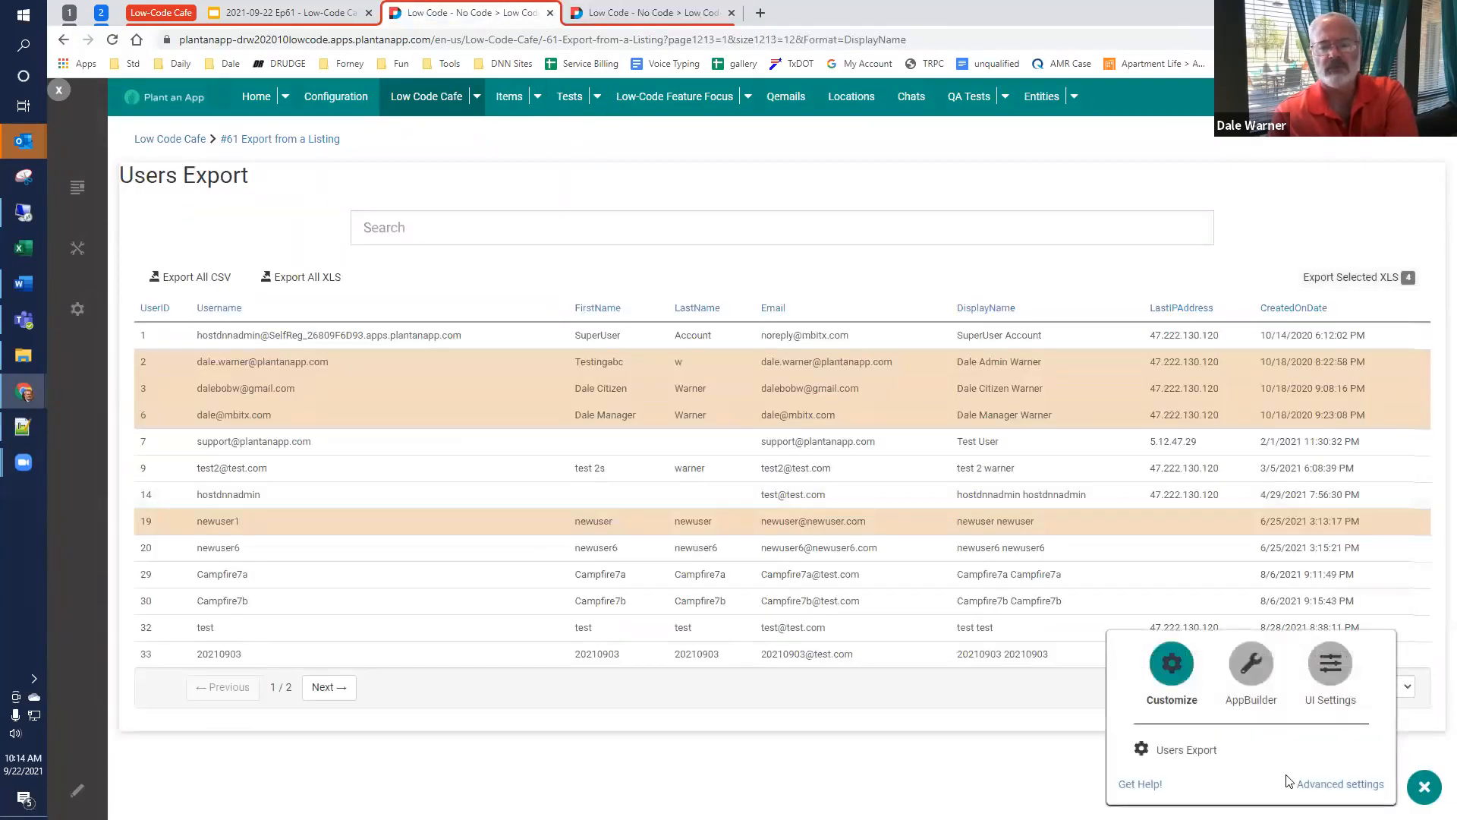
{"action": "left_click", "coordinate": [1163, 750]}
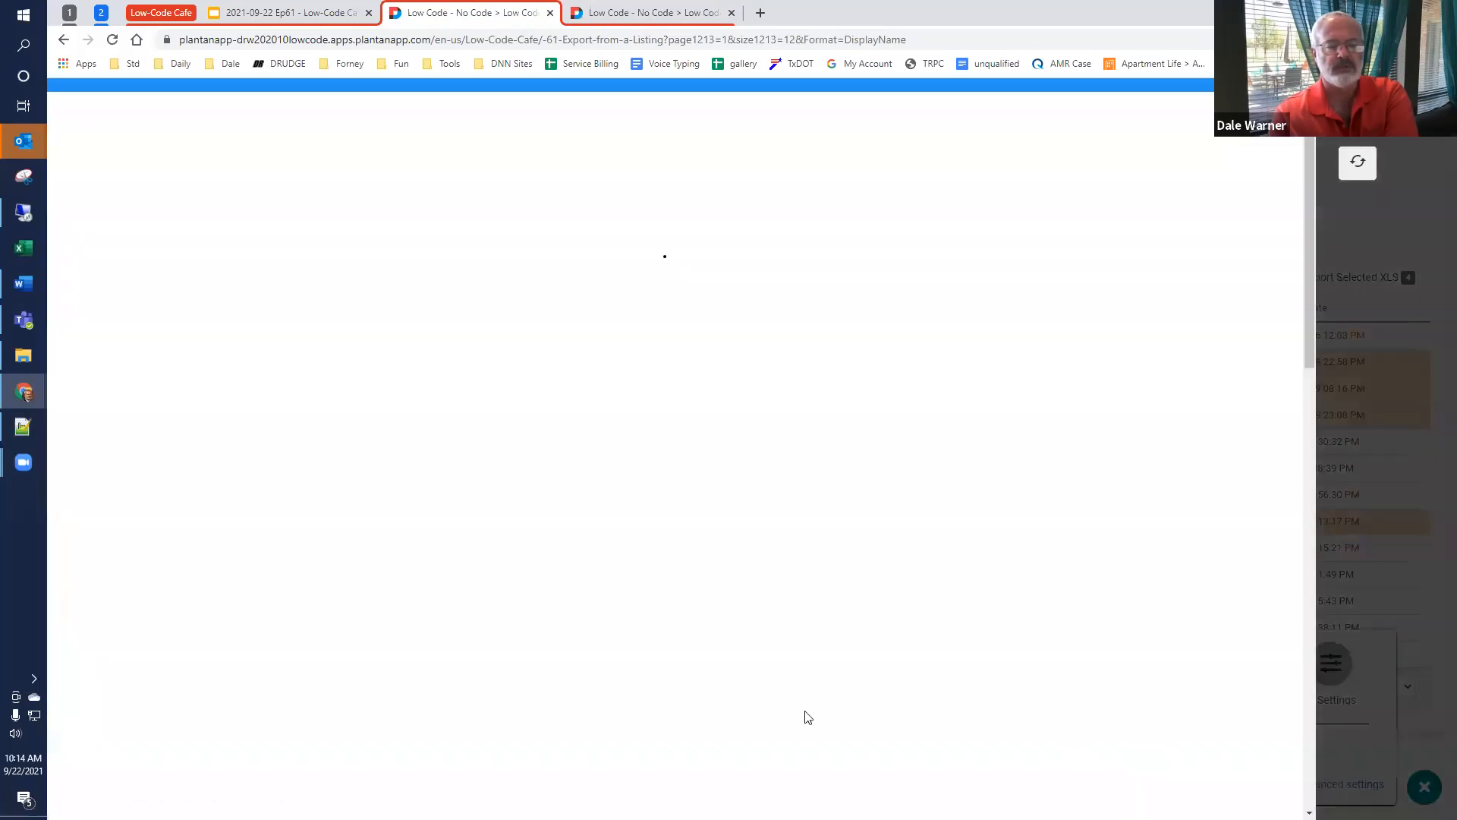
{"action": "scroll", "coordinate": [345, 647], "scroll_direction": "down", "scroll_amount": 10}
{"action": "scroll", "coordinate": [311, 621], "scroll_direction": "down", "scroll_amount": 6}
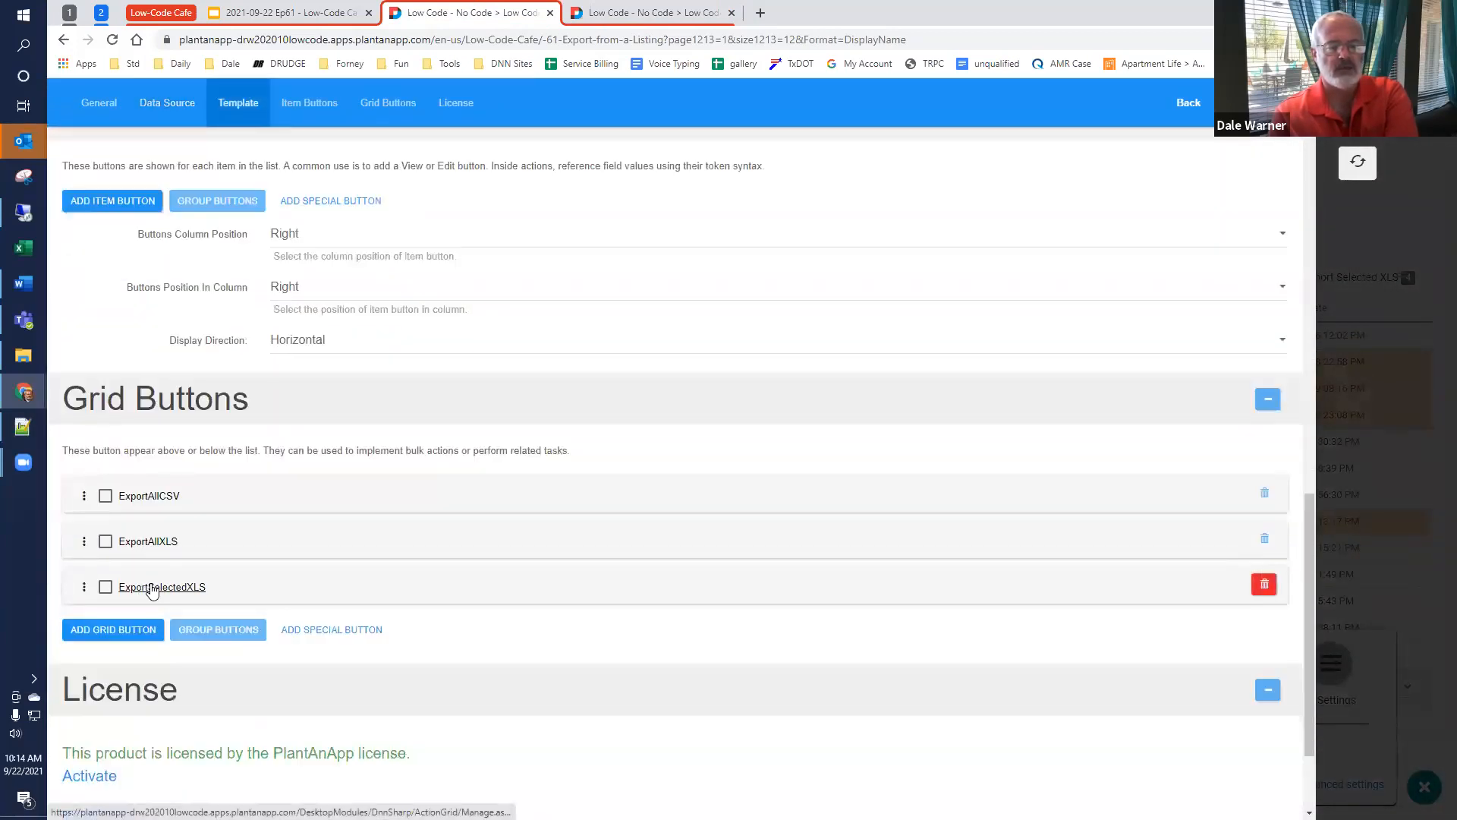
{"action": "left_click", "coordinate": [151, 588]}
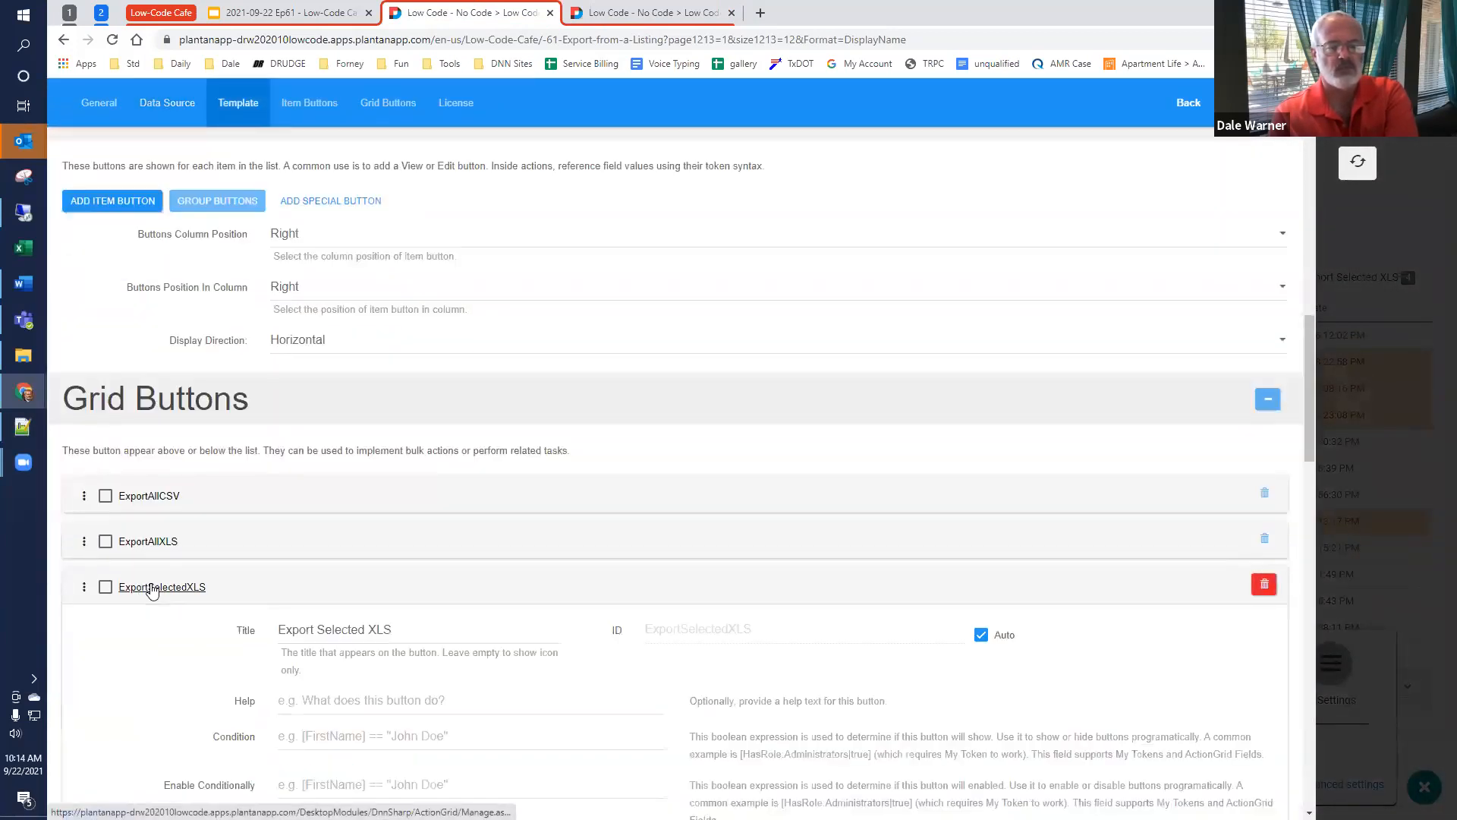
Step: Examine the ExportSelectedXLS button's Create Entity (Standard) per-item action, including its condition, entity name and properties
{"action": "scroll", "coordinate": [167, 586], "scroll_direction": "down", "scroll_amount": 4}
{"action": "scroll", "coordinate": [186, 578], "scroll_direction": "down", "scroll_amount": 15}
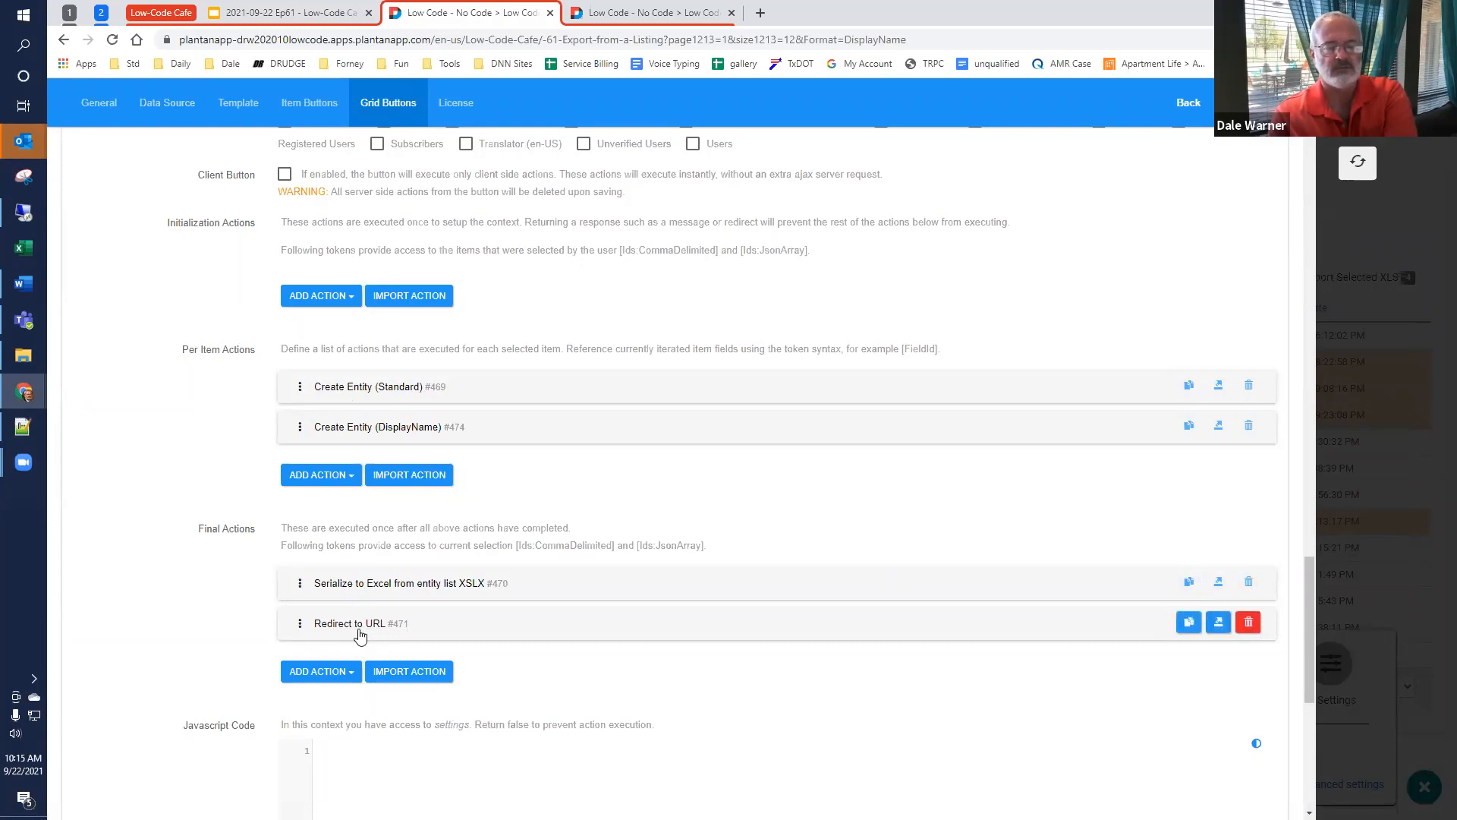
{"action": "left_click", "coordinate": [356, 389]}
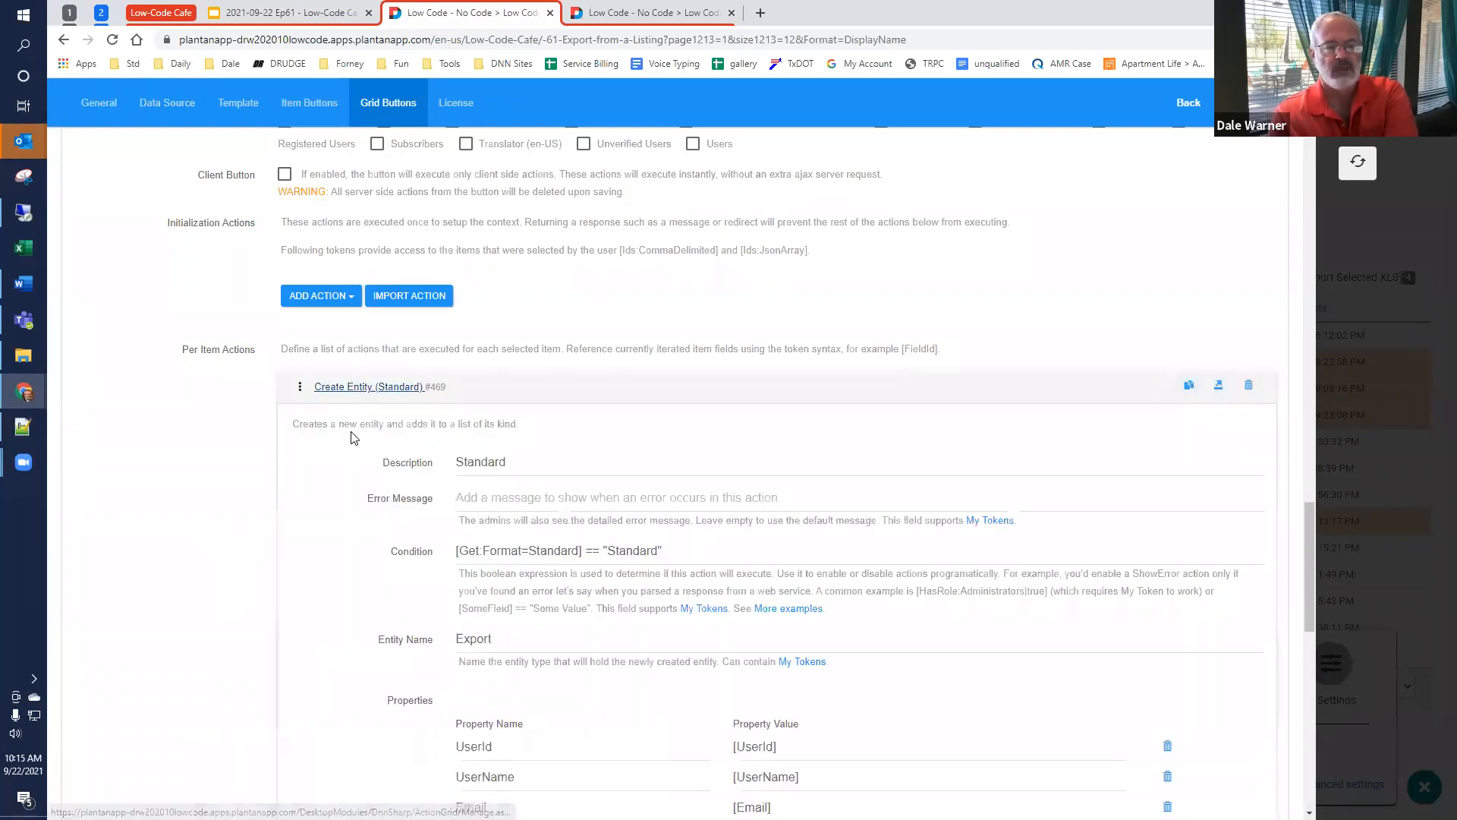
{"action": "scroll", "coordinate": [353, 432], "scroll_direction": "down", "scroll_amount": 3}
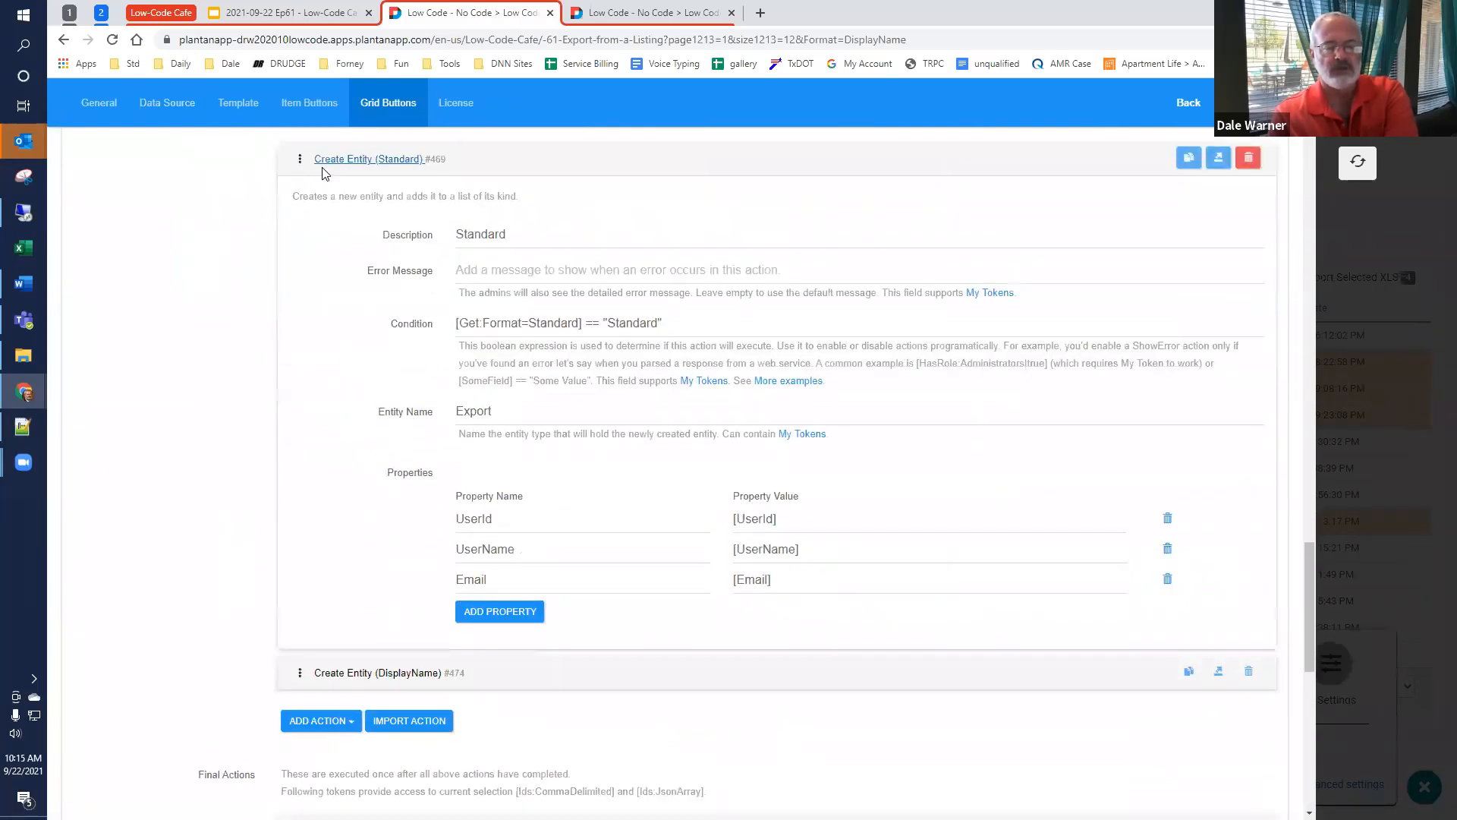
{"action": "scroll", "coordinate": [91, 219], "scroll_direction": "up", "scroll_amount": 1}
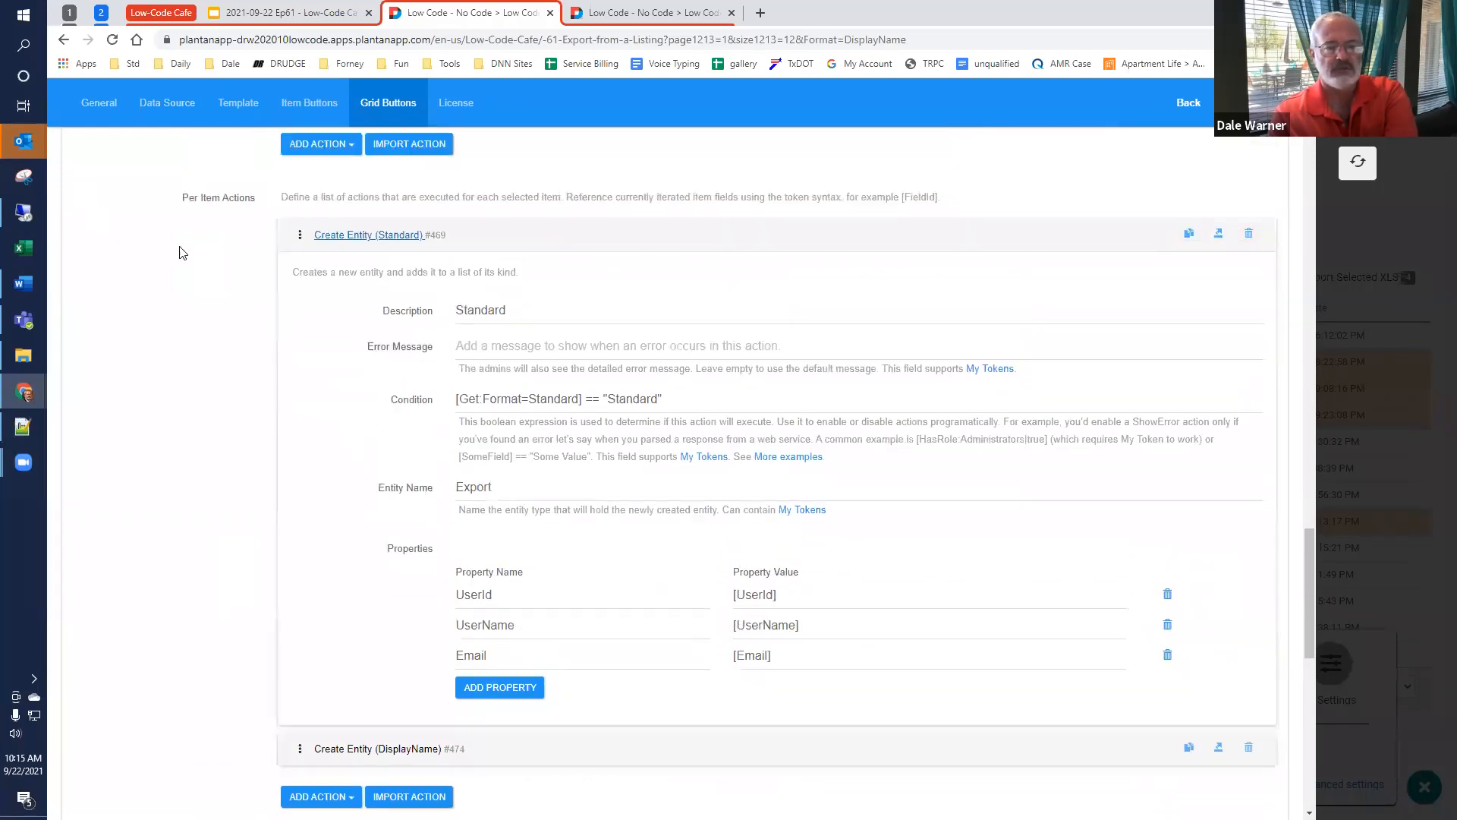
Step: Review the Export entity name and the UserId property with its value in the Create Entity (Standard) action
{"action": "scroll", "coordinate": [203, 234], "scroll_direction": "up", "scroll_amount": 2}
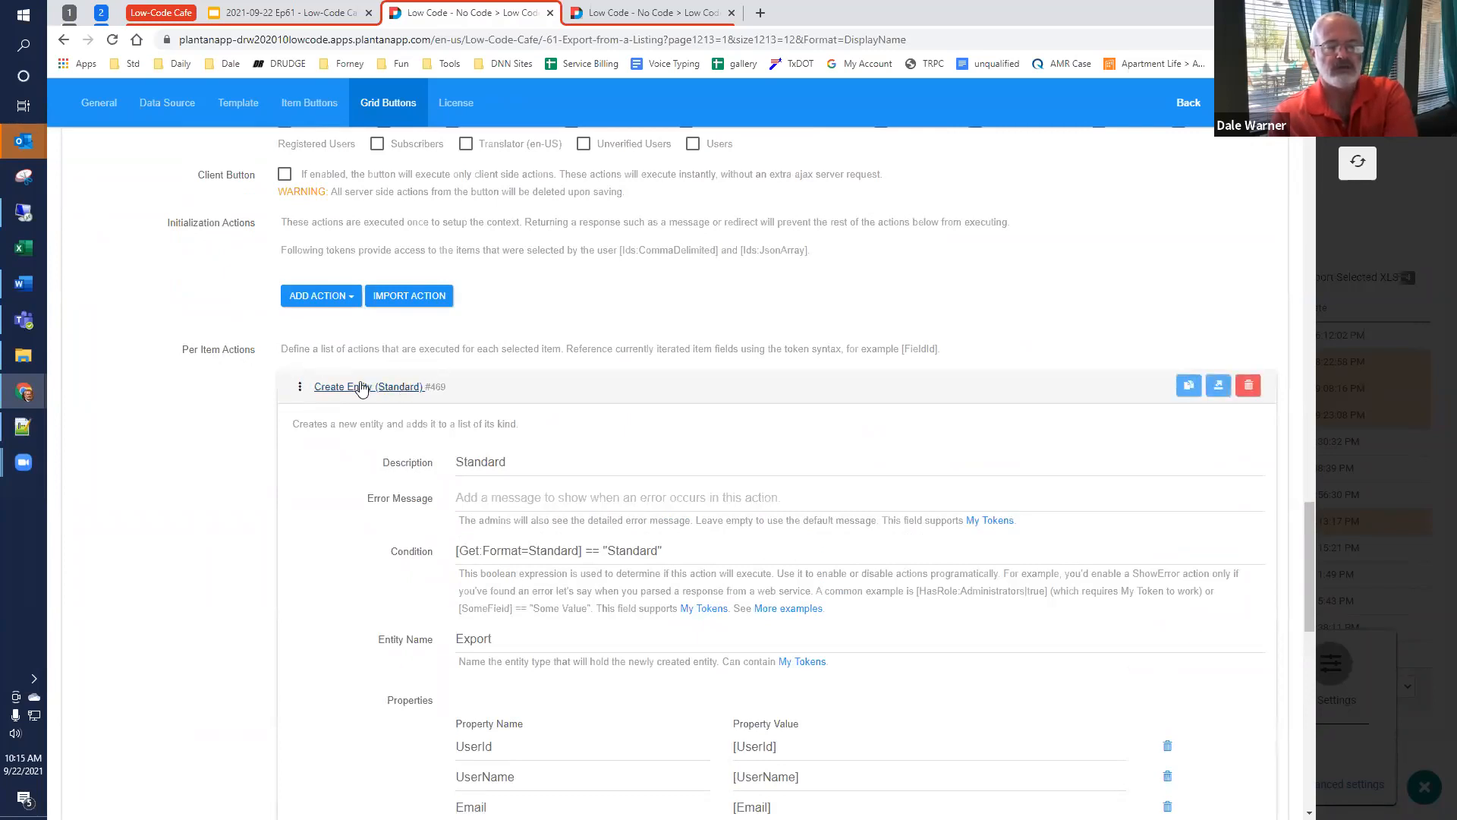
{"action": "scroll", "coordinate": [351, 410], "scroll_direction": "down", "scroll_amount": 4}
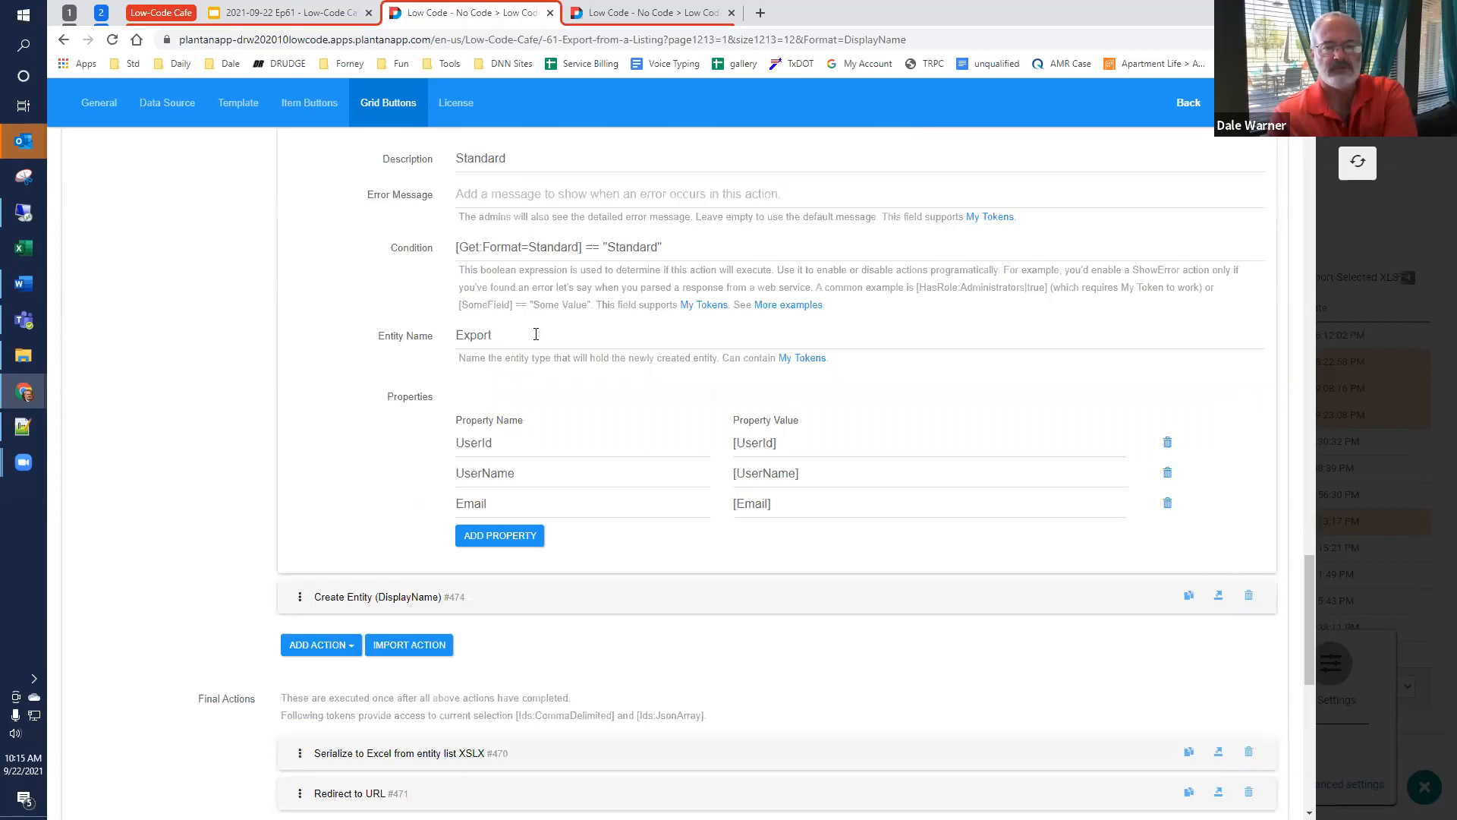
{"action": "double_click", "coordinate": [522, 329]}
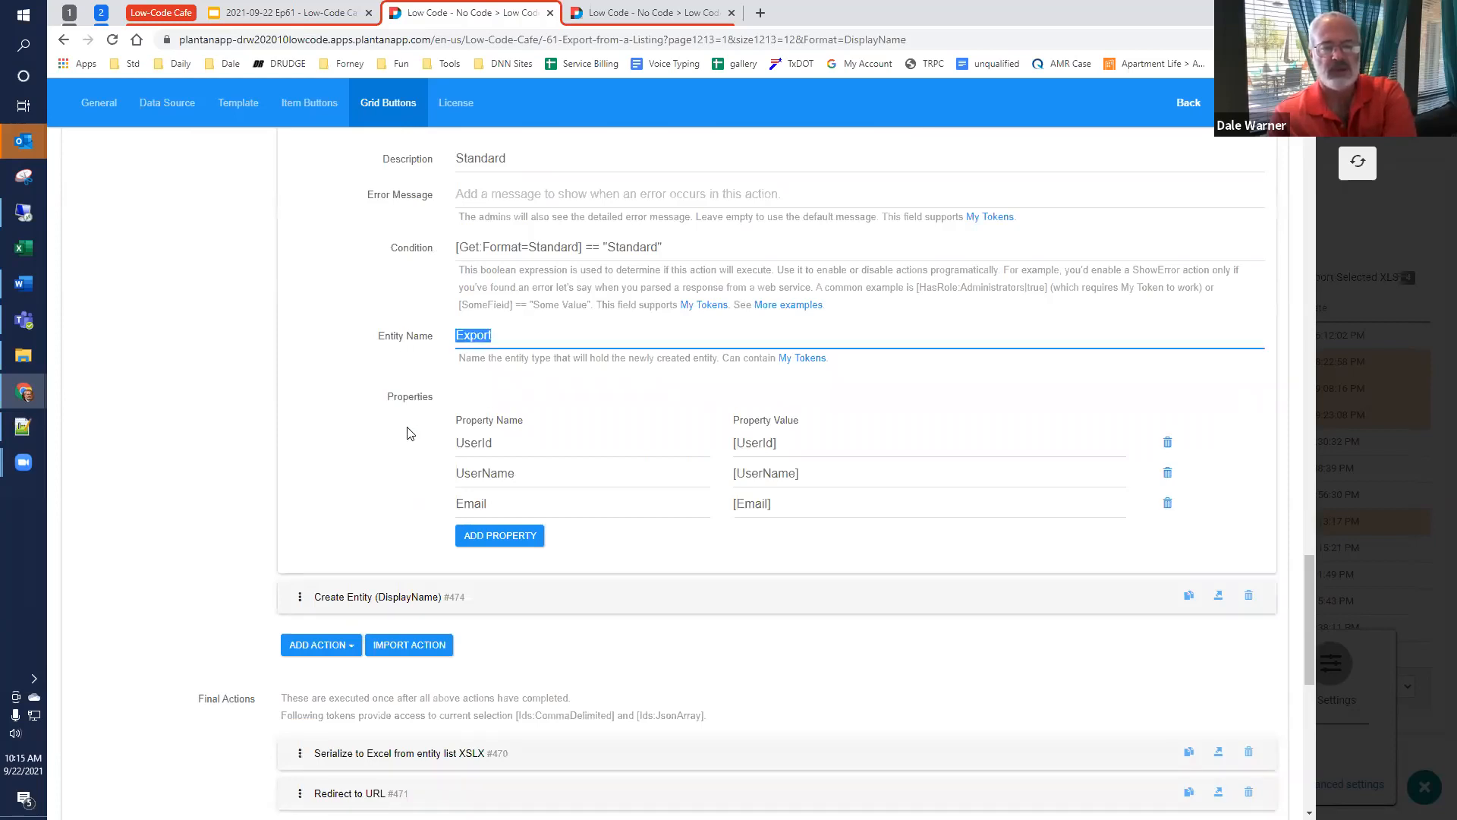
{"action": "left_click", "coordinate": [534, 445]}
{"action": "left_click_drag", "start_coordinate": [821, 442], "coordinate": [699, 452]}
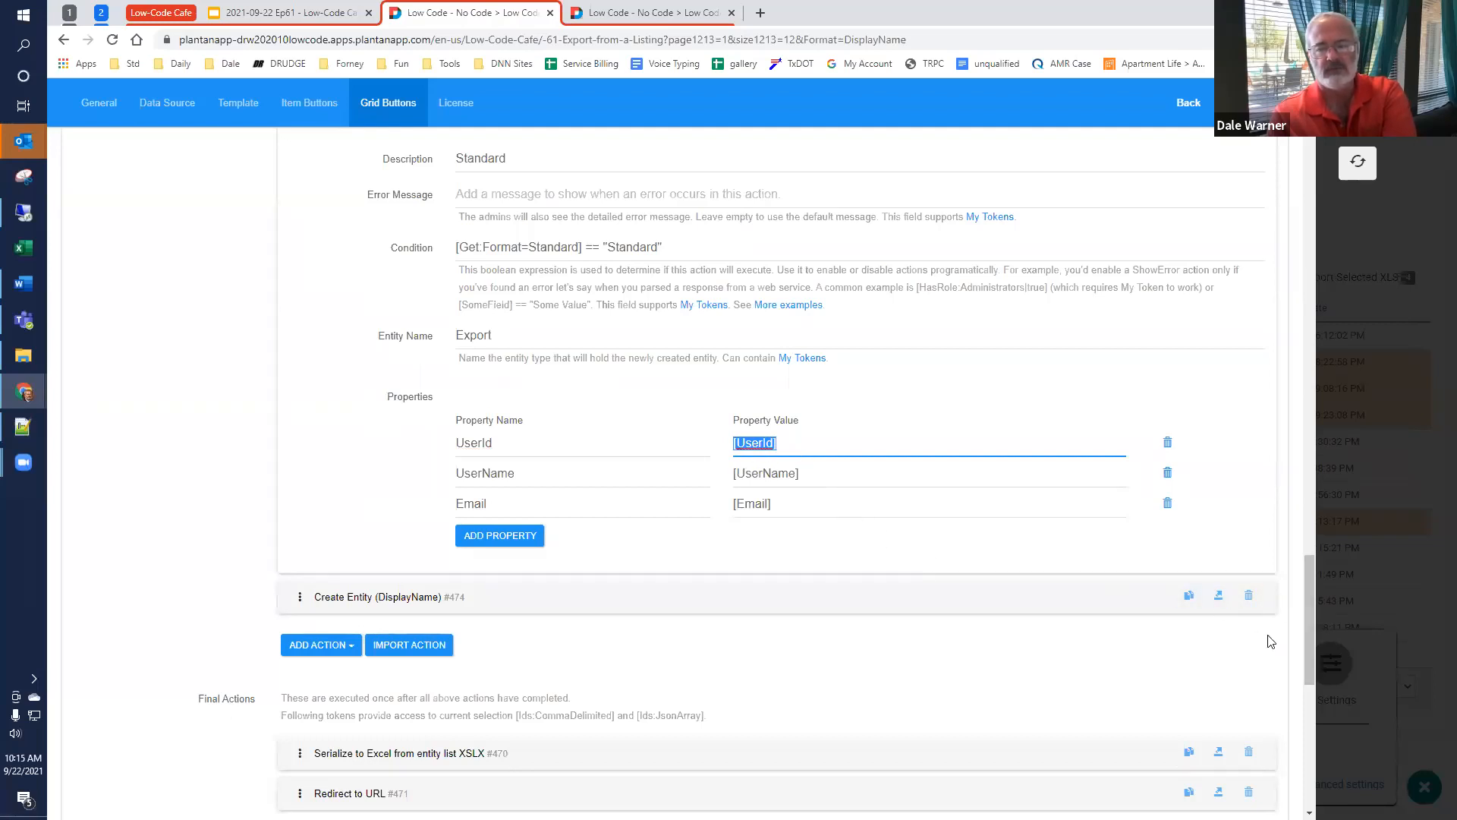
Step: Check the data source field list that the property tokens reference, and return to the ExportSelectedXLS button's final actions
{"action": "left_click_drag", "start_coordinate": [1303, 634], "coordinate": [1271, 343]}
{"action": "scroll", "coordinate": [1258, 289], "scroll_direction": "up", "scroll_amount": 20}
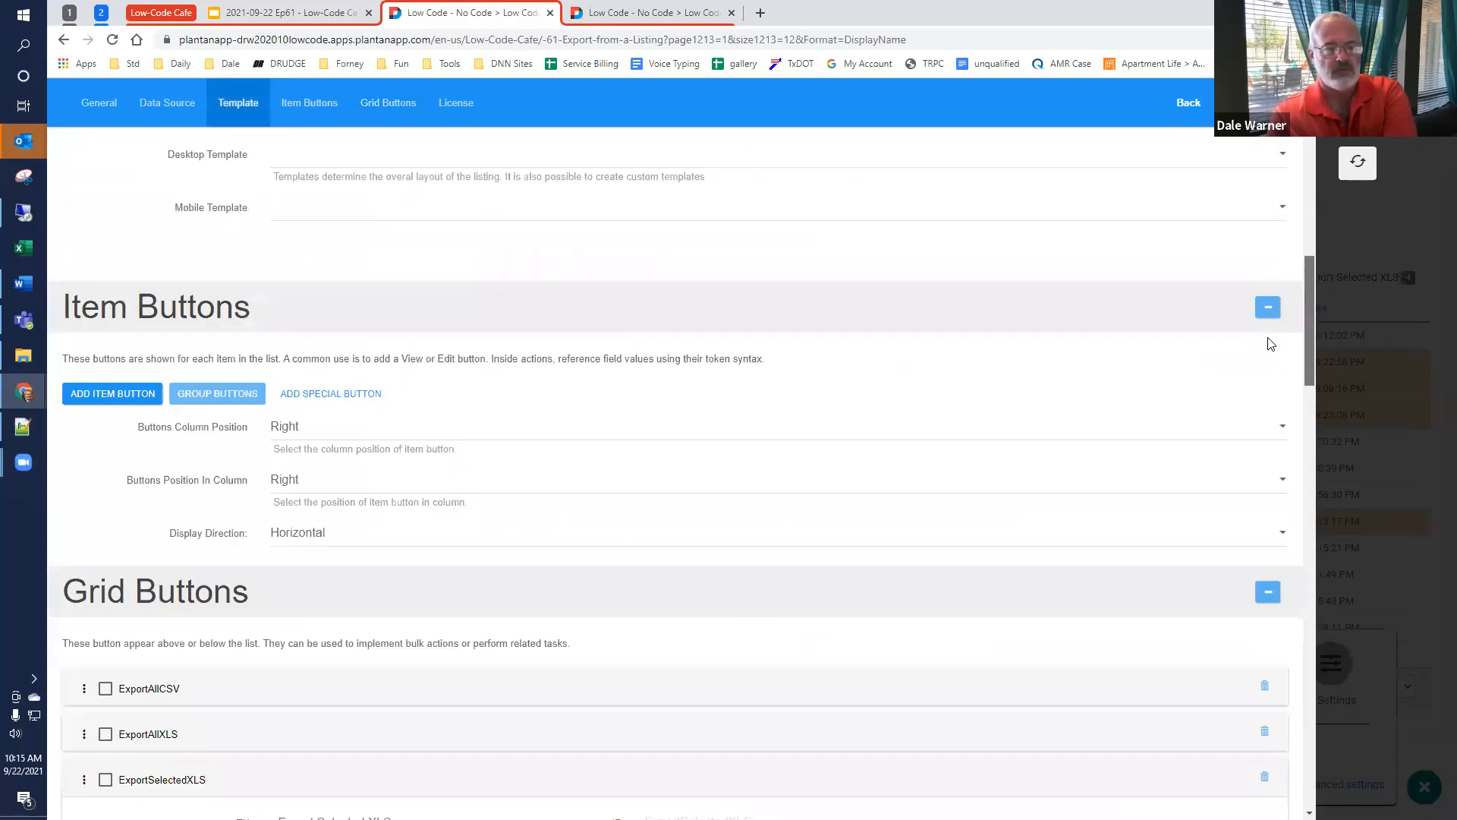
{"action": "scroll", "coordinate": [1258, 261], "scroll_direction": "up", "scroll_amount": 3}
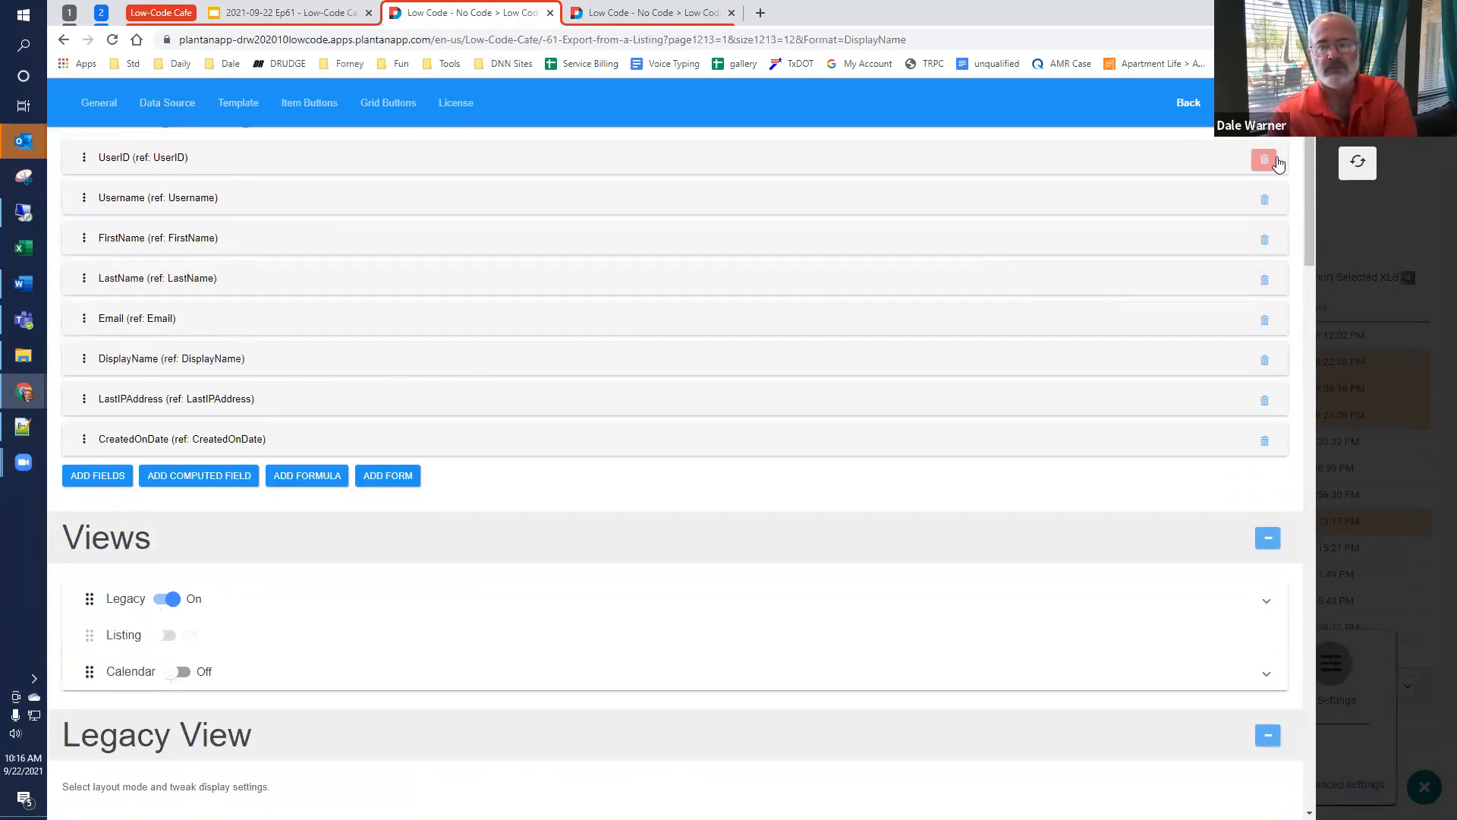
{"action": "left_click_drag", "start_coordinate": [1308, 171], "coordinate": [1343, 607]}
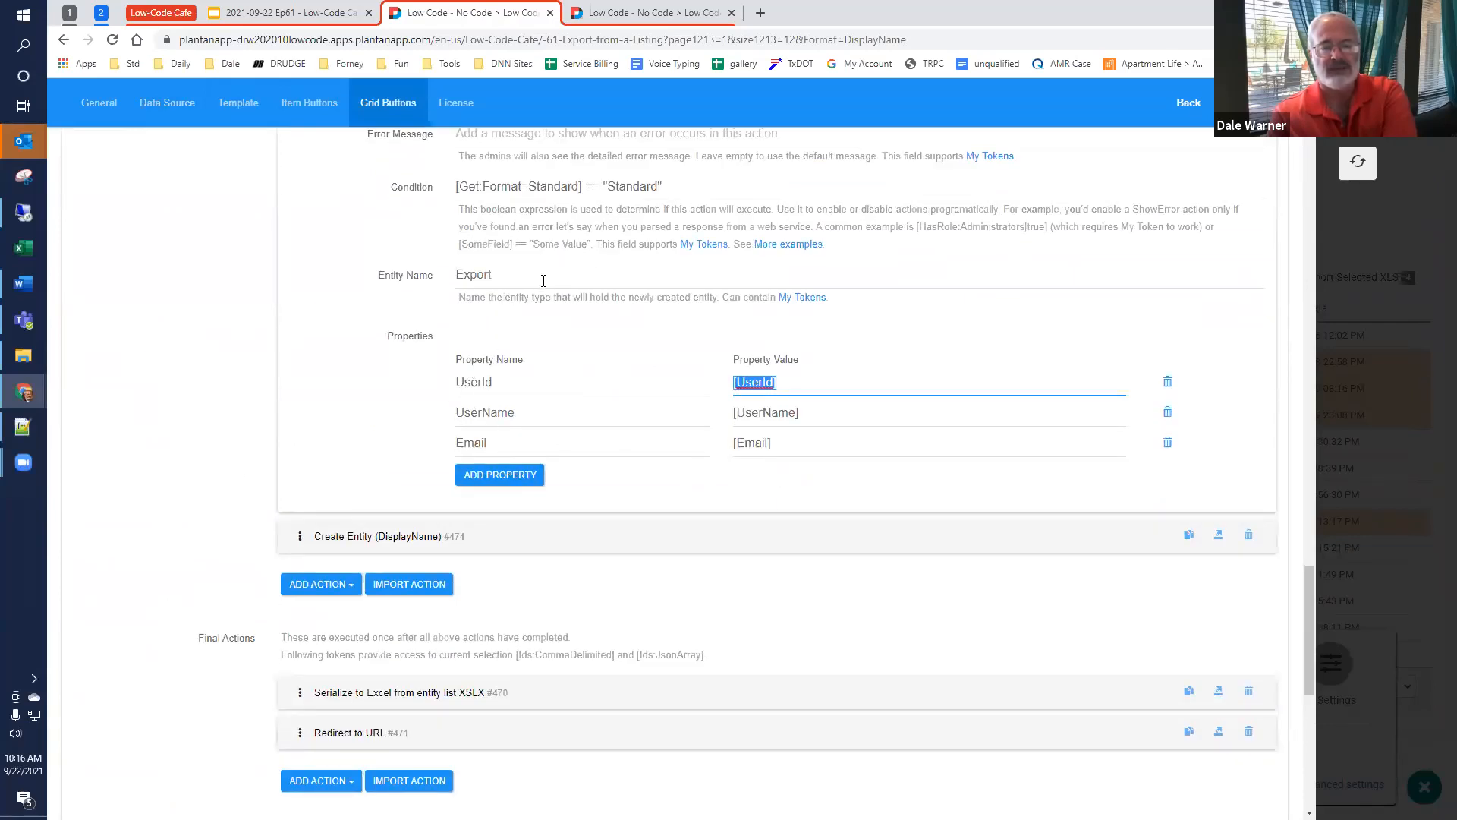
{"action": "scroll", "coordinate": [493, 334], "scroll_direction": "down", "scroll_amount": 1}
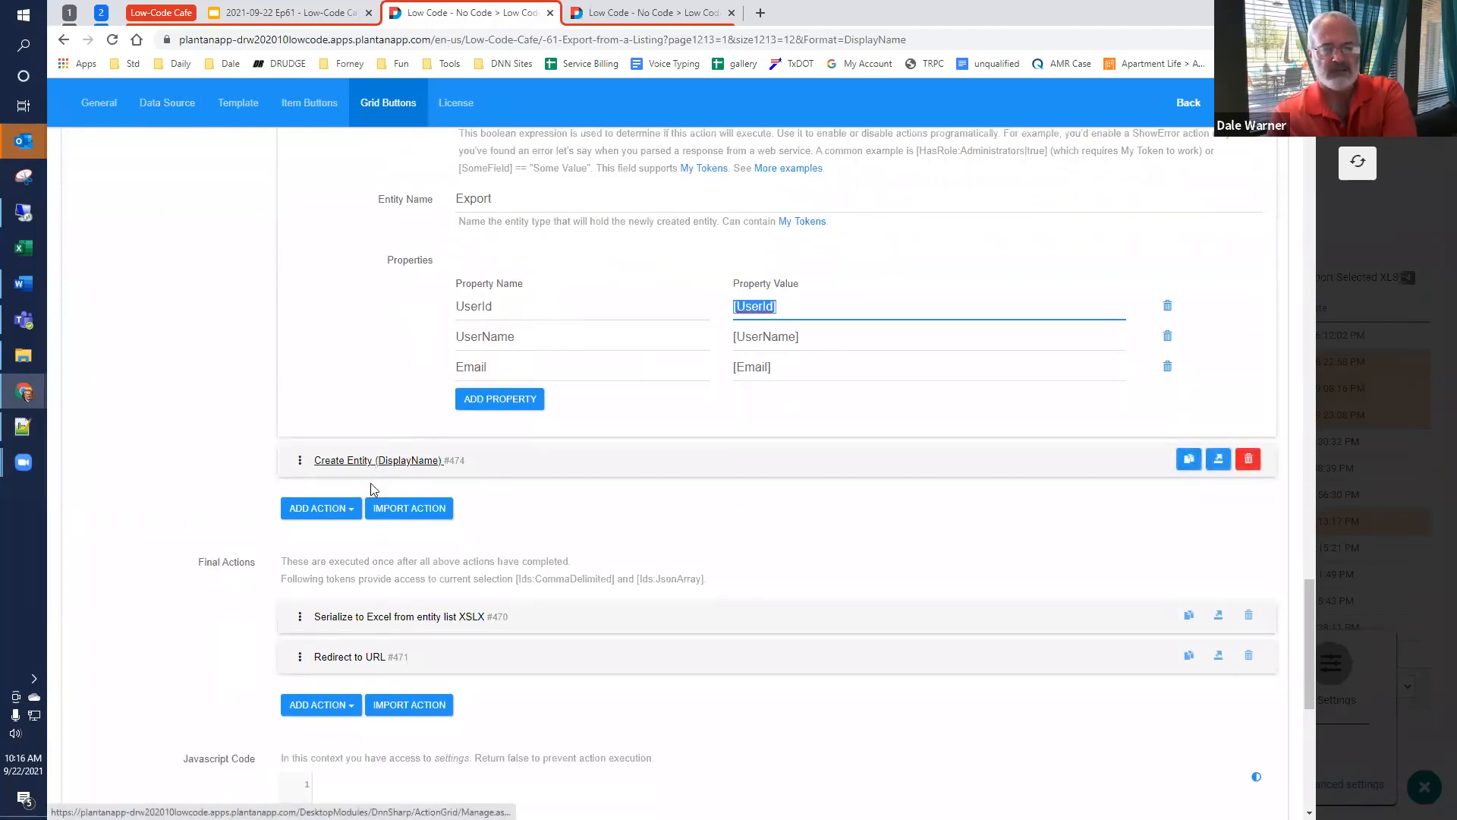
{"action": "scroll", "coordinate": [370, 486], "scroll_direction": "down", "scroll_amount": 3}
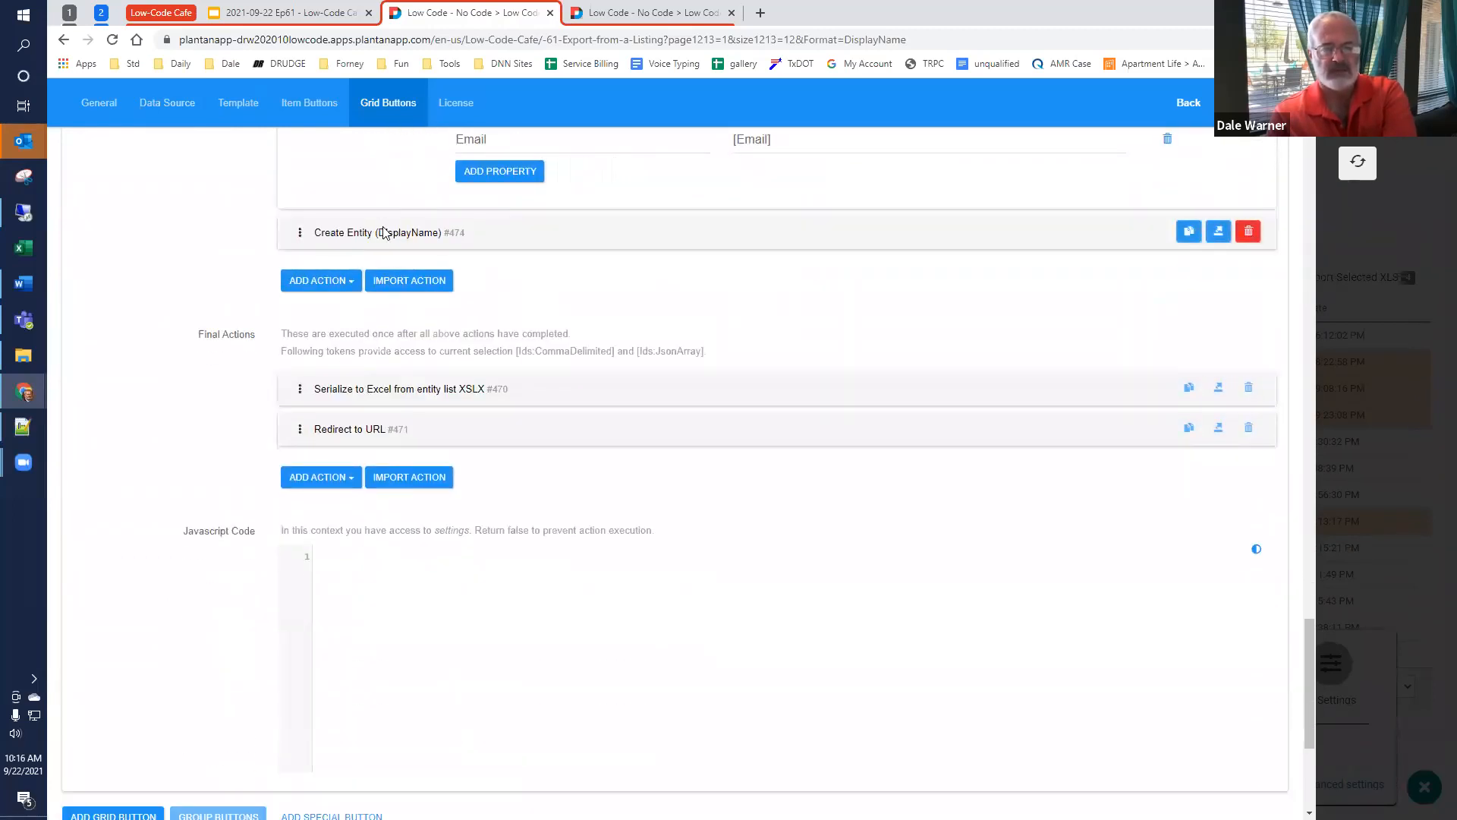
Step: Expand the Serialize to Excel from entity list XSLX final action and compare its entity name with the Create Entity action's
{"action": "left_click", "coordinate": [375, 390]}
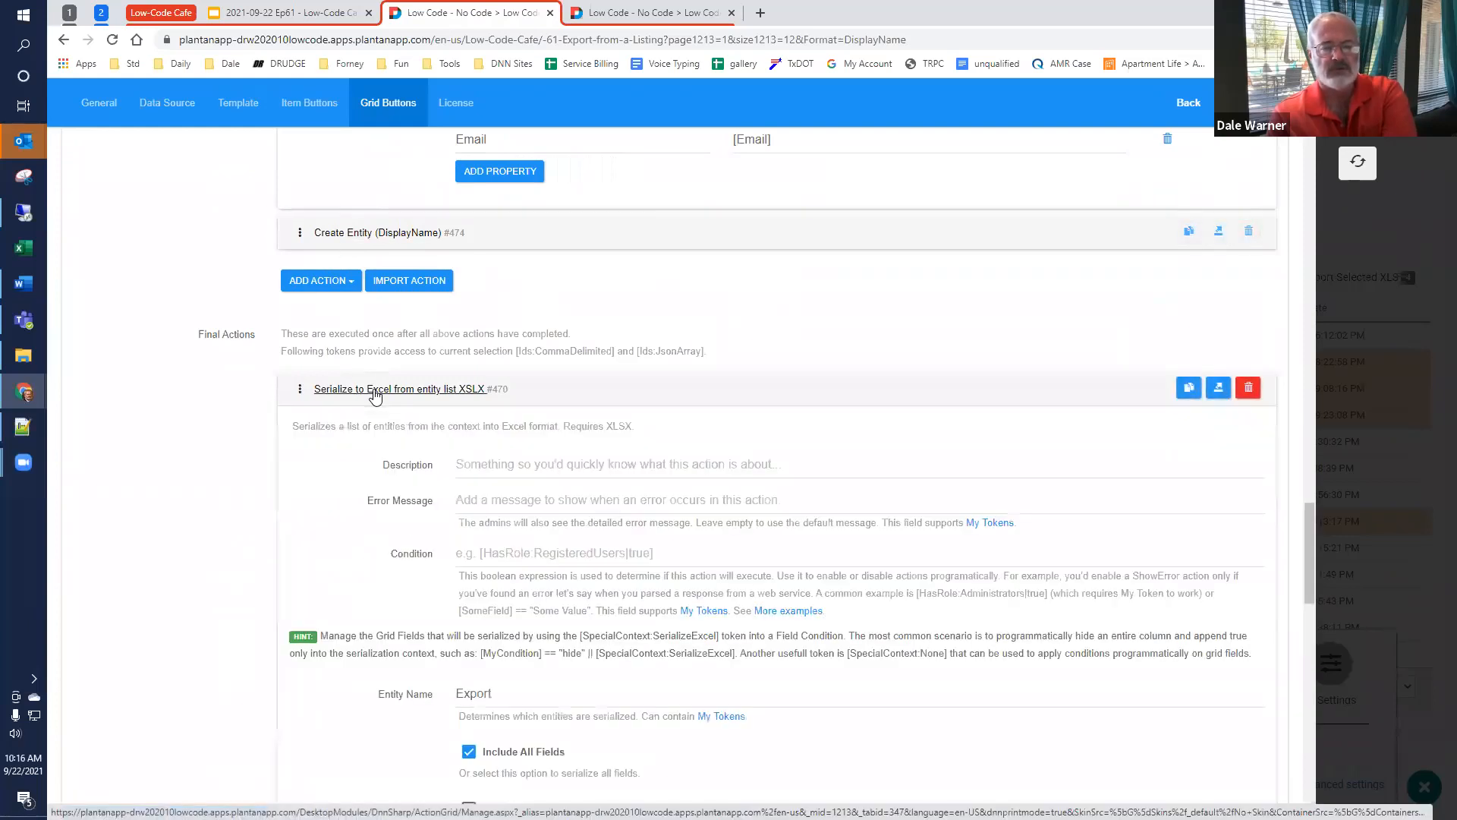
{"action": "scroll", "coordinate": [379, 397], "scroll_direction": "down", "scroll_amount": 2}
{"action": "scroll", "coordinate": [381, 398], "scroll_direction": "down", "scroll_amount": 1}
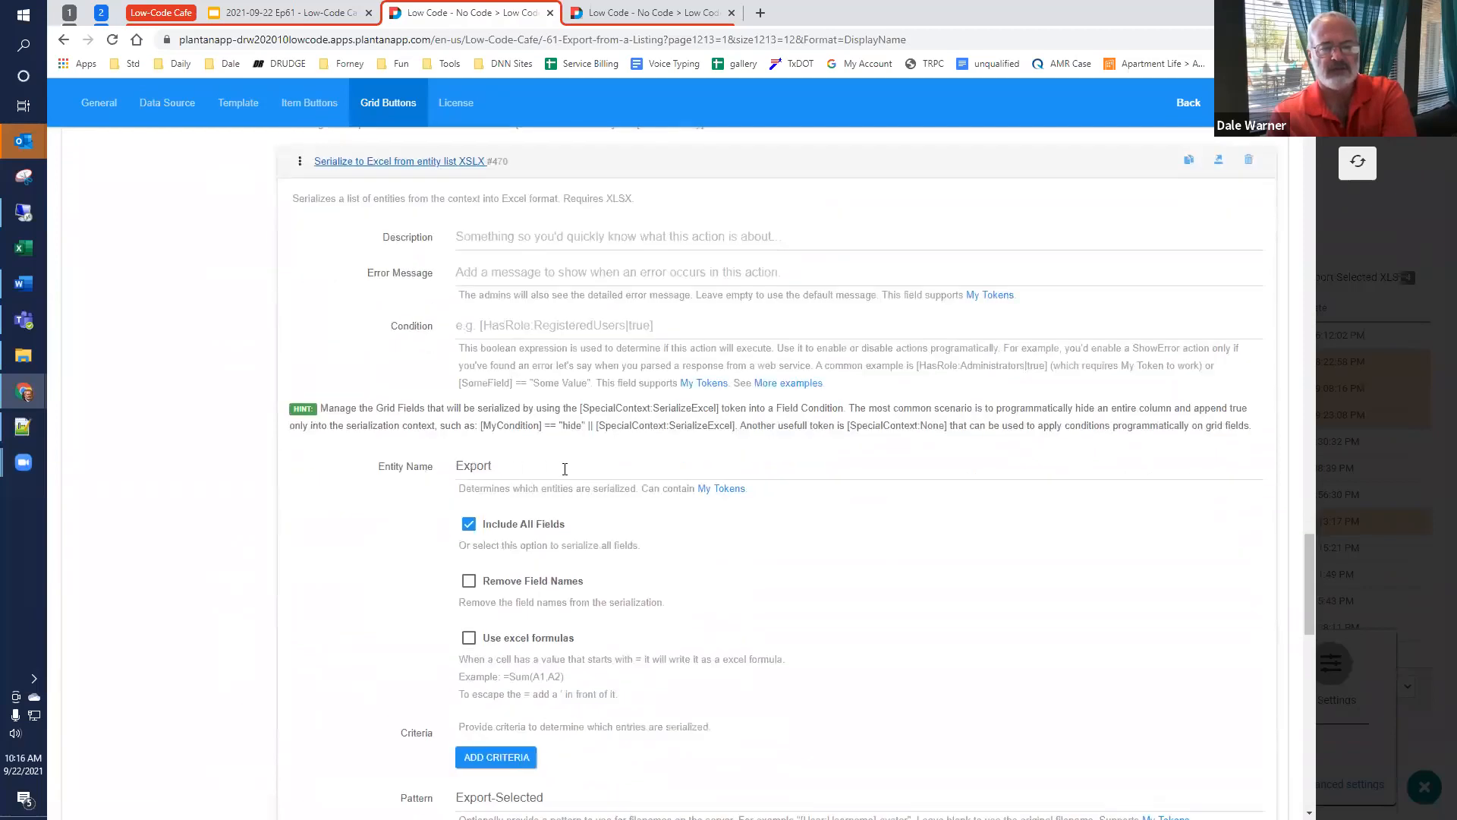
{"action": "left_click_drag", "start_coordinate": [574, 462], "coordinate": [394, 464]}
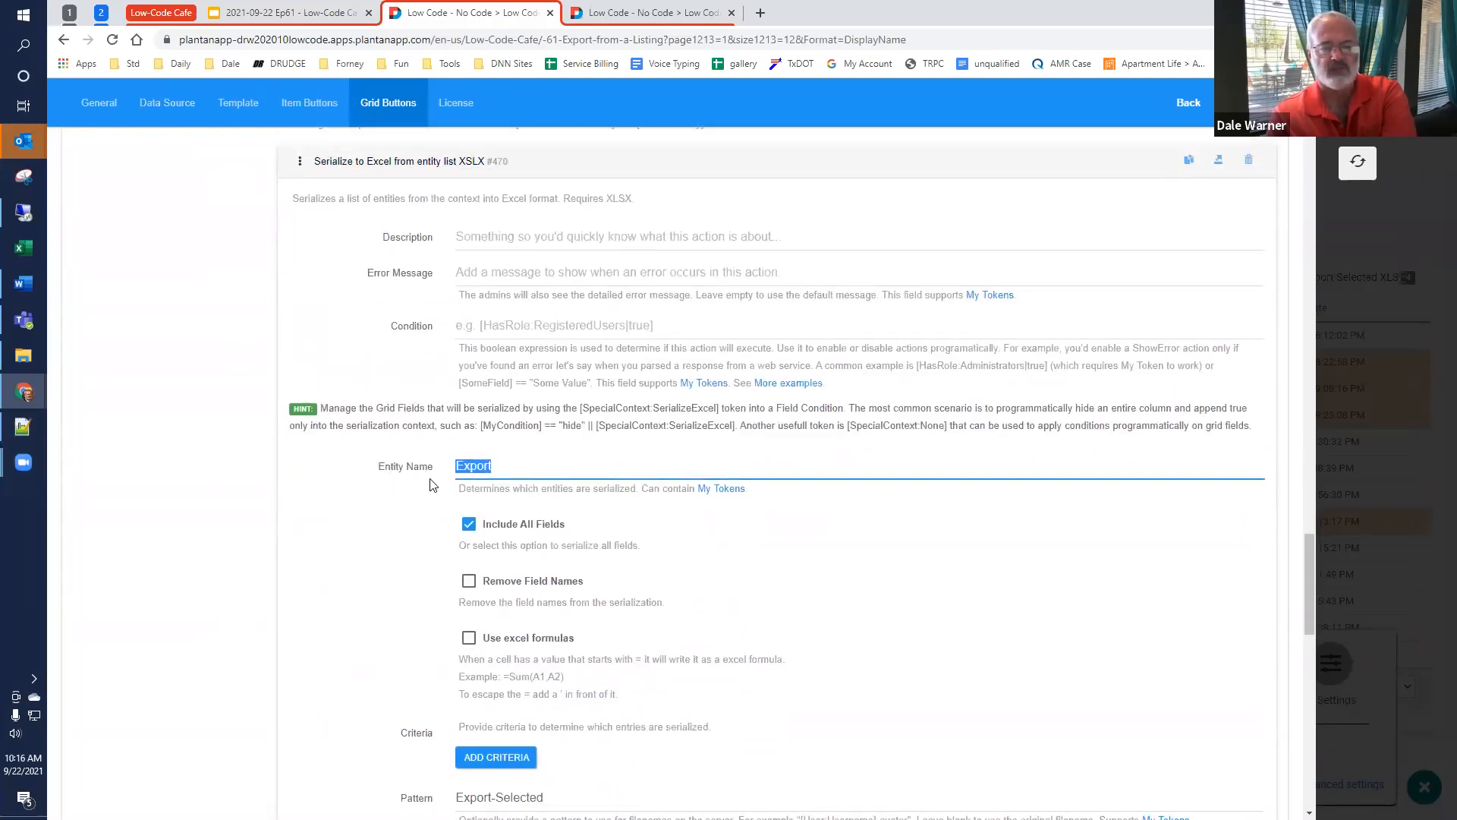
{"action": "scroll", "coordinate": [429, 470], "scroll_direction": "up", "scroll_amount": 6}
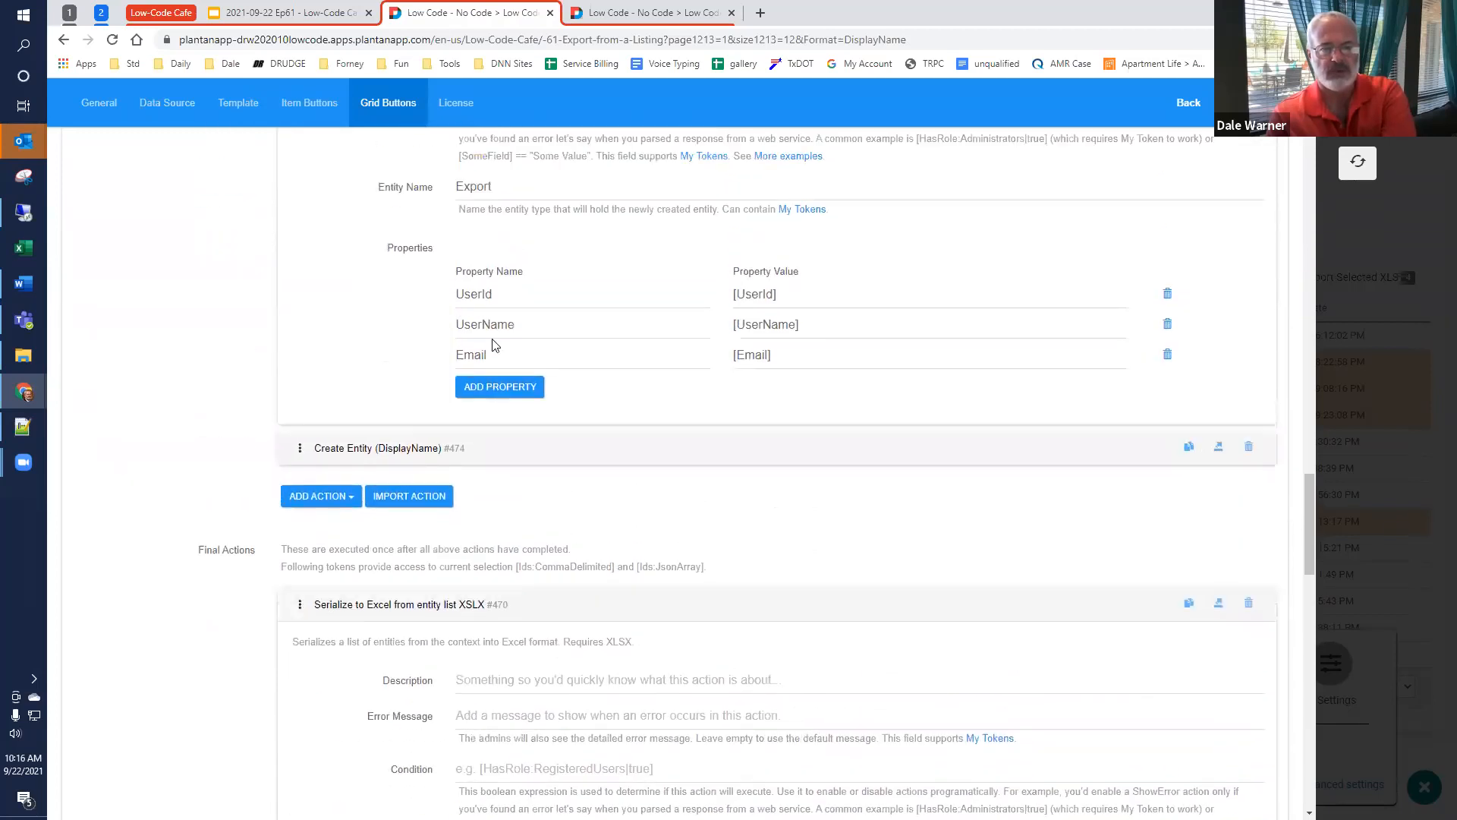
{"action": "scroll", "coordinate": [494, 345], "scroll_direction": "up", "scroll_amount": 1}
{"action": "double_click", "coordinate": [478, 274]}
{"action": "scroll", "coordinate": [394, 403], "scroll_direction": "down", "scroll_amount": 5}
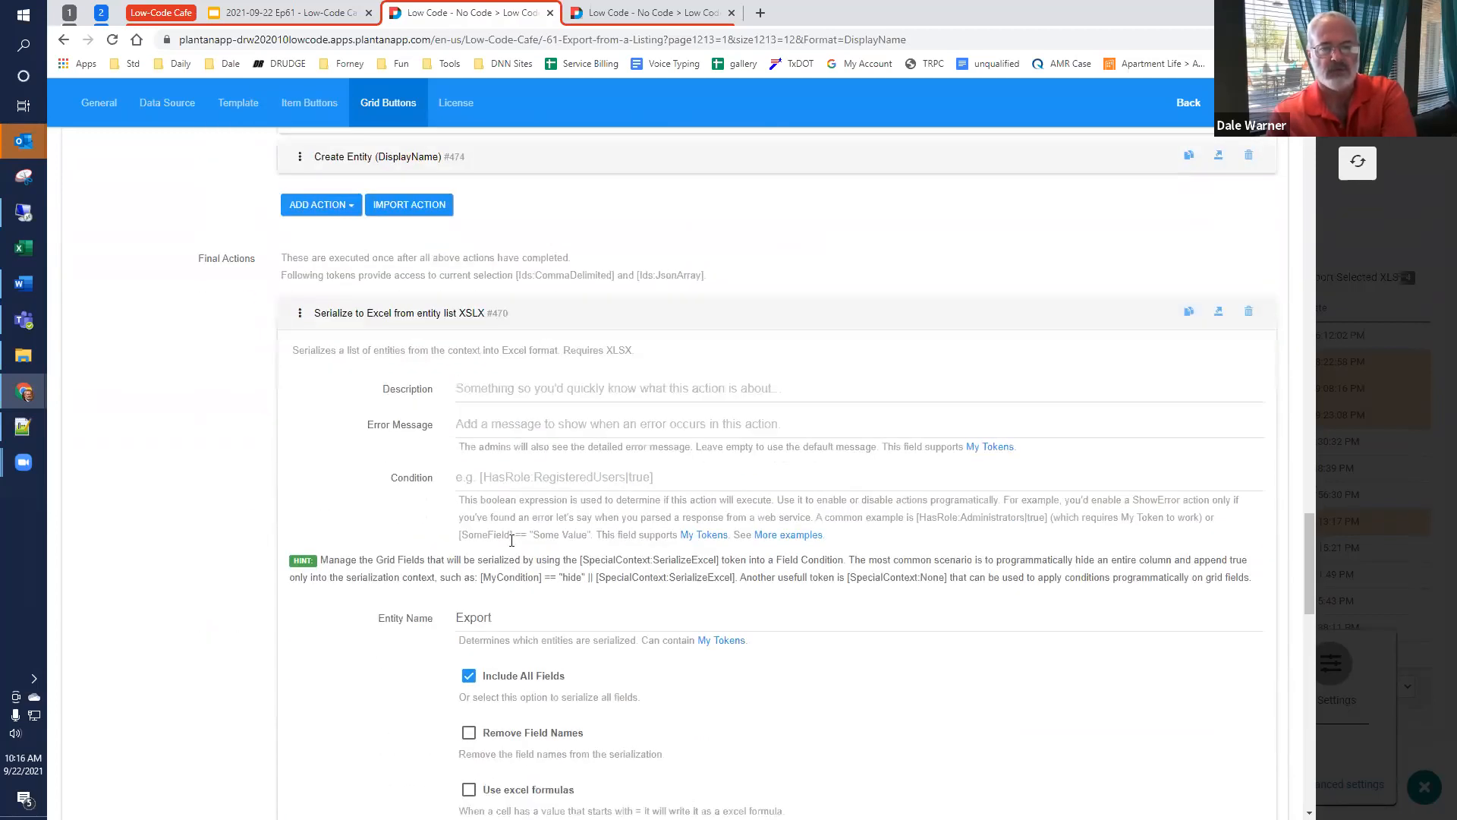
{"action": "left_click_drag", "start_coordinate": [525, 613], "coordinate": [341, 633]}
Step: Examine the serialize action's Include All Fields option, filename pattern, folder and Store Relative URL token, and locate the Redirect to URL action
{"action": "scroll", "coordinate": [512, 403], "scroll_direction": "down", "scroll_amount": 4}
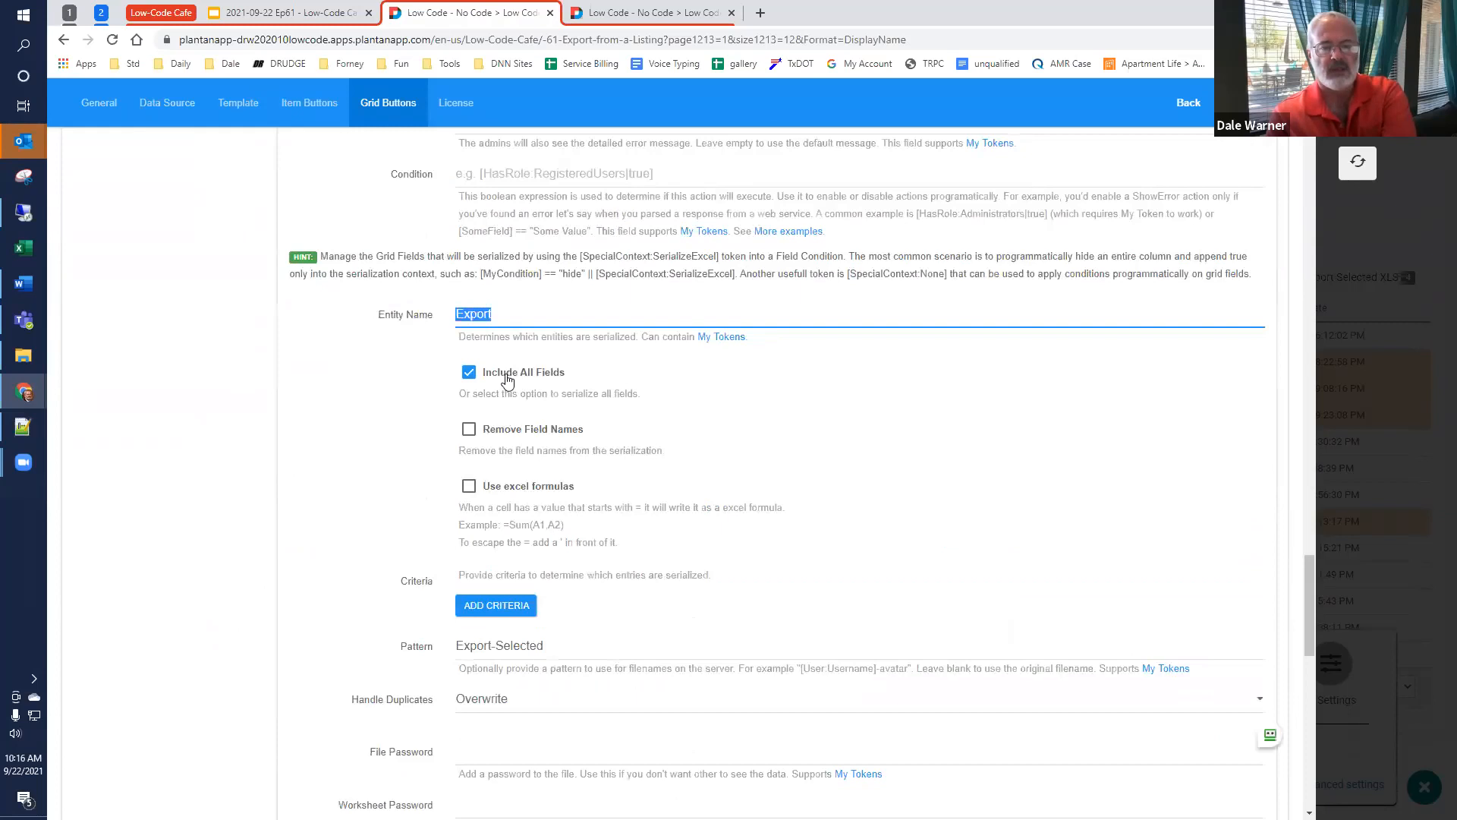
{"action": "scroll", "coordinate": [493, 425], "scroll_direction": "down", "scroll_amount": 2}
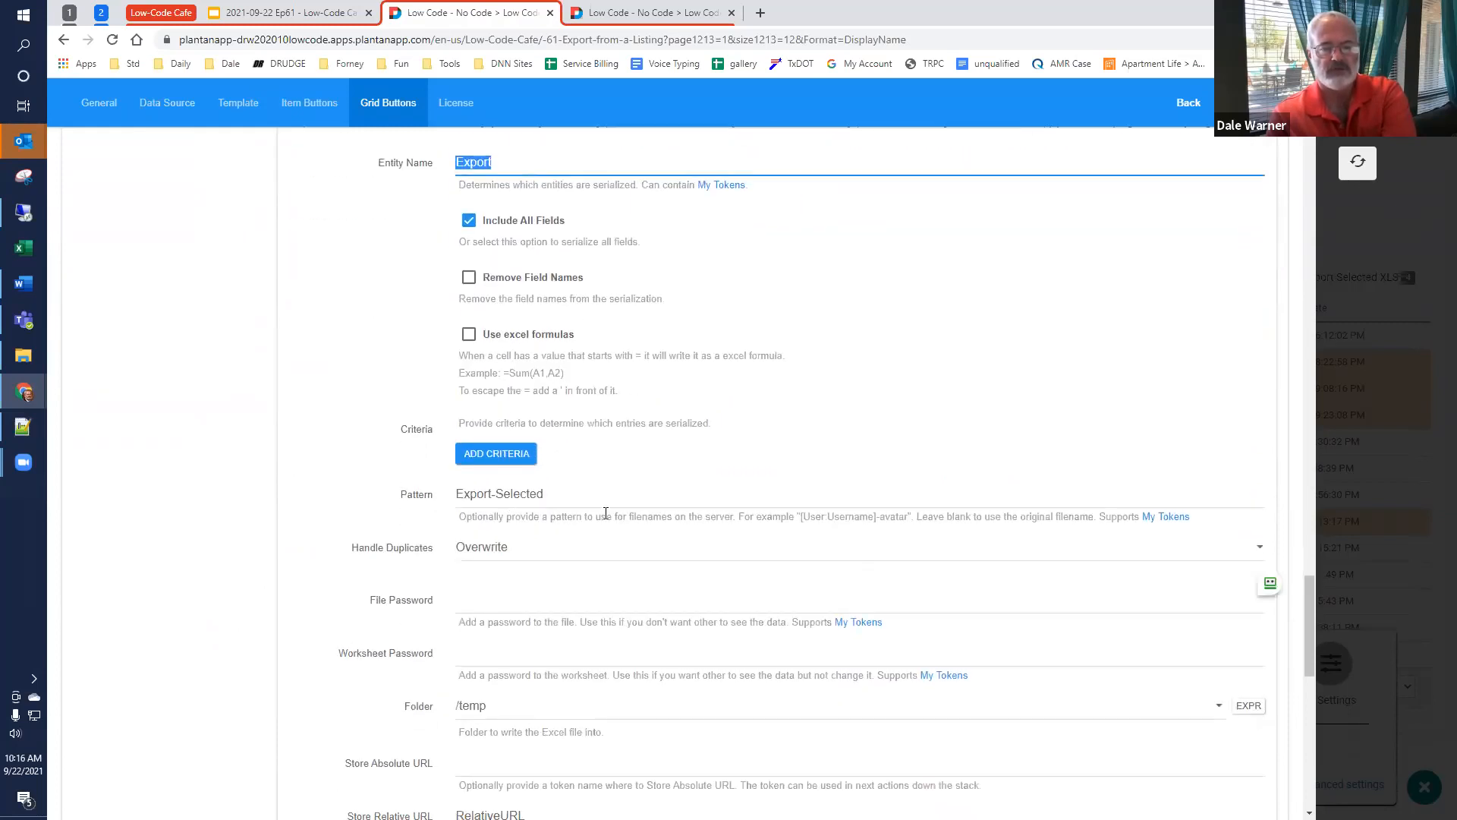
{"action": "scroll", "coordinate": [585, 498], "scroll_direction": "down", "scroll_amount": 4}
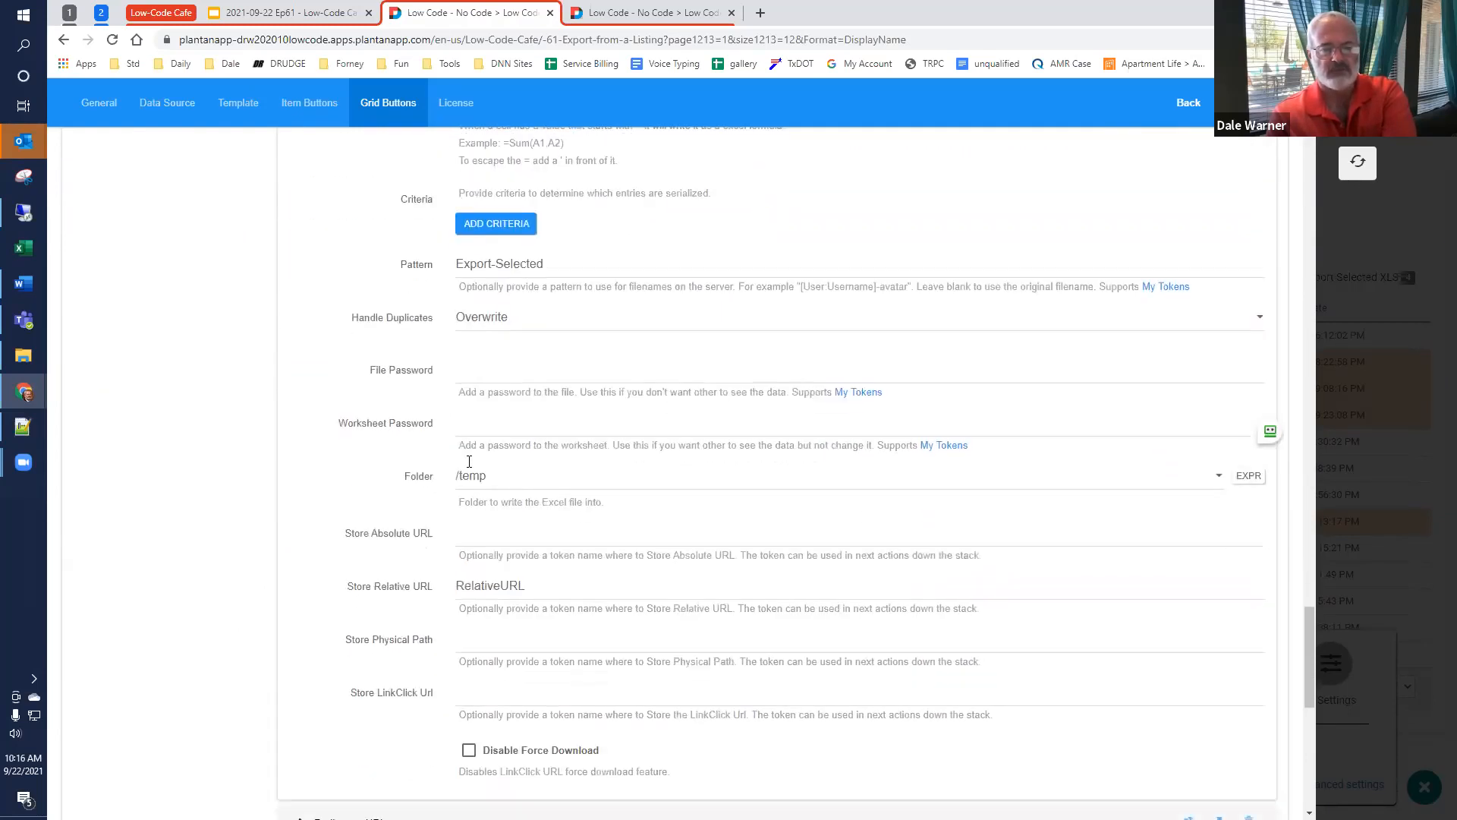
{"action": "double_click", "coordinate": [502, 510]}
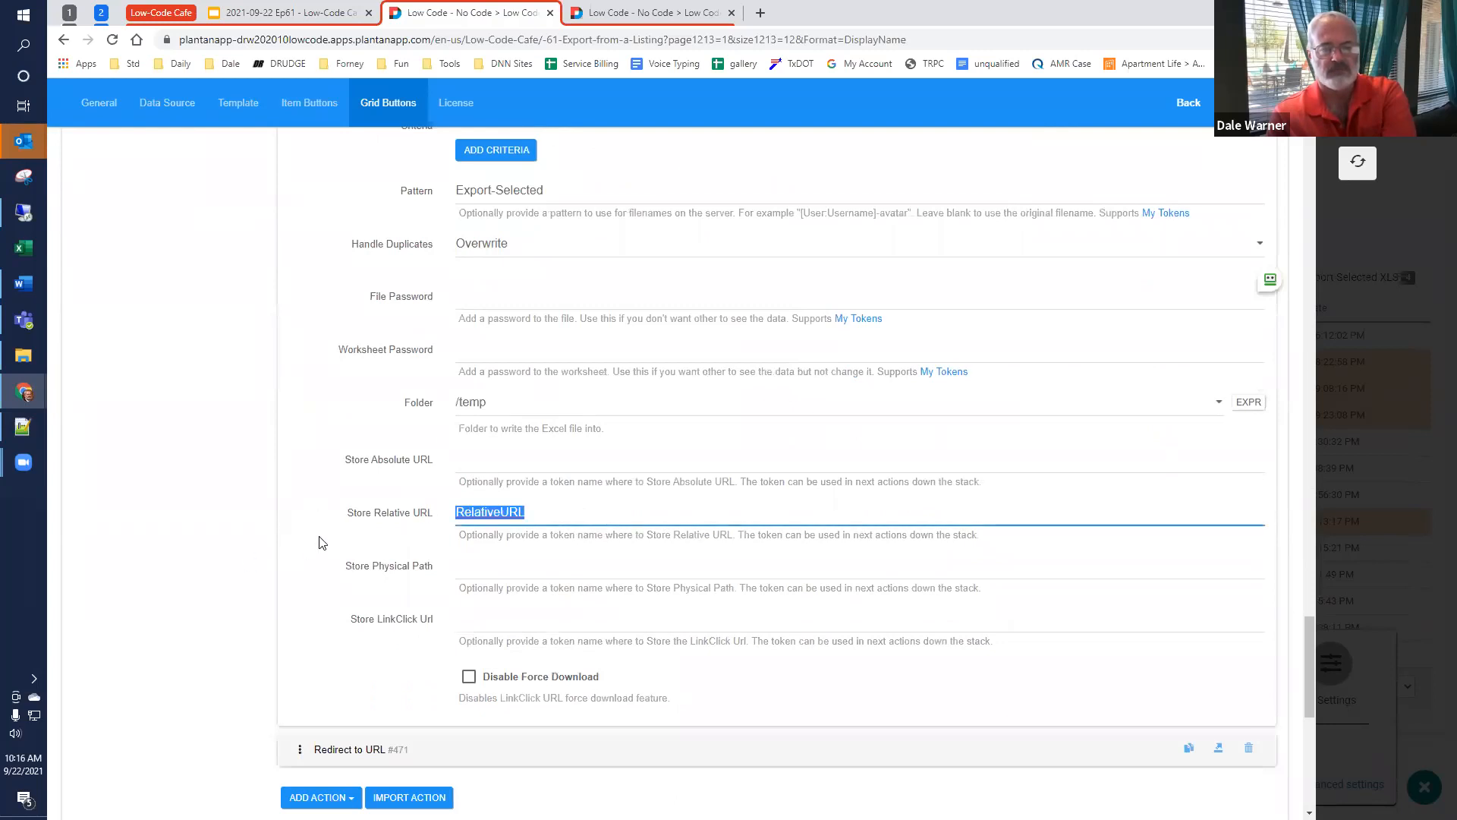
{"action": "scroll", "coordinate": [333, 532], "scroll_direction": "down", "scroll_amount": 4}
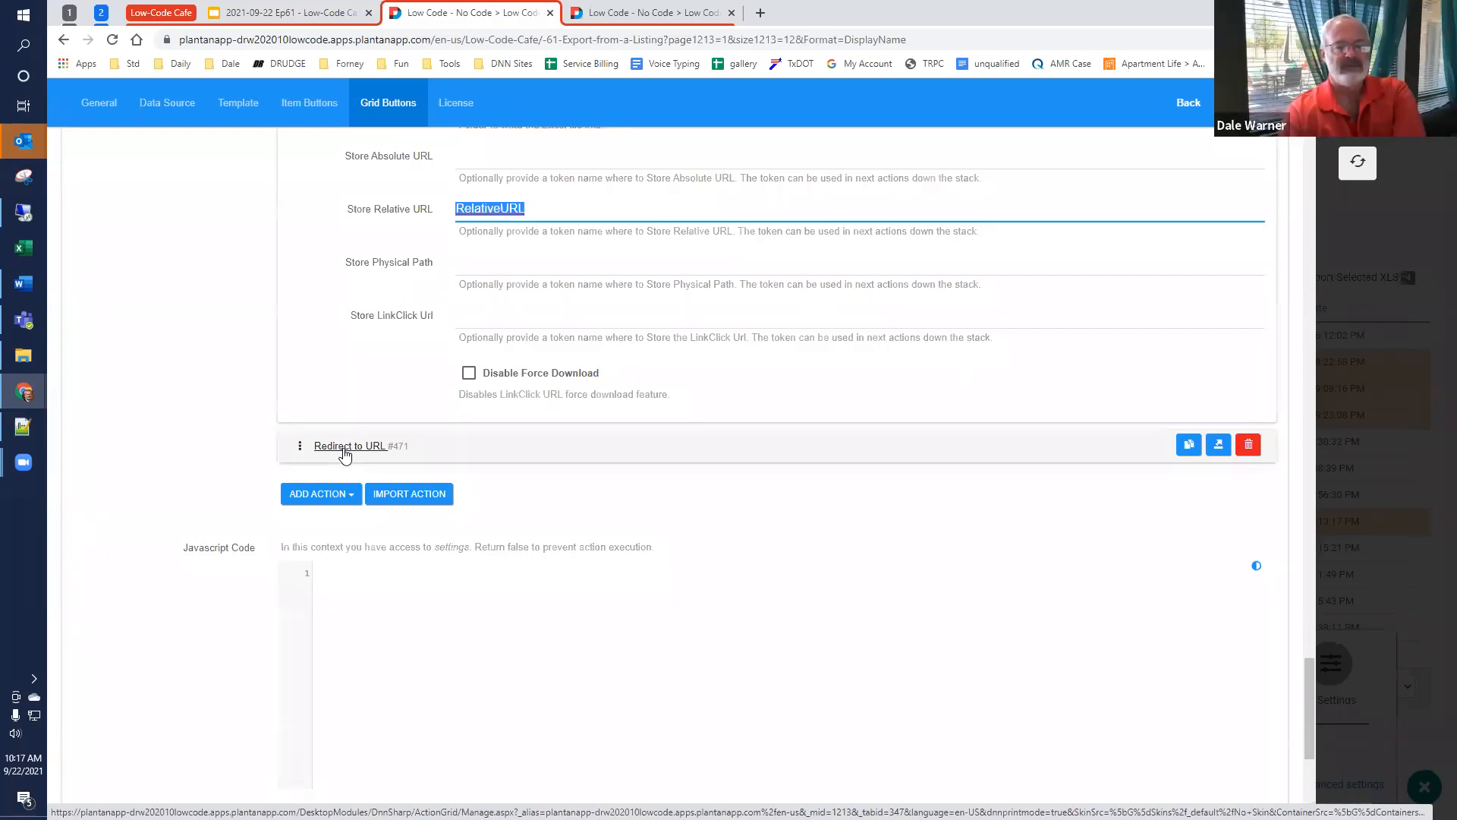
{"action": "scroll", "coordinate": [344, 454], "scroll_direction": "up", "scroll_amount": 2}
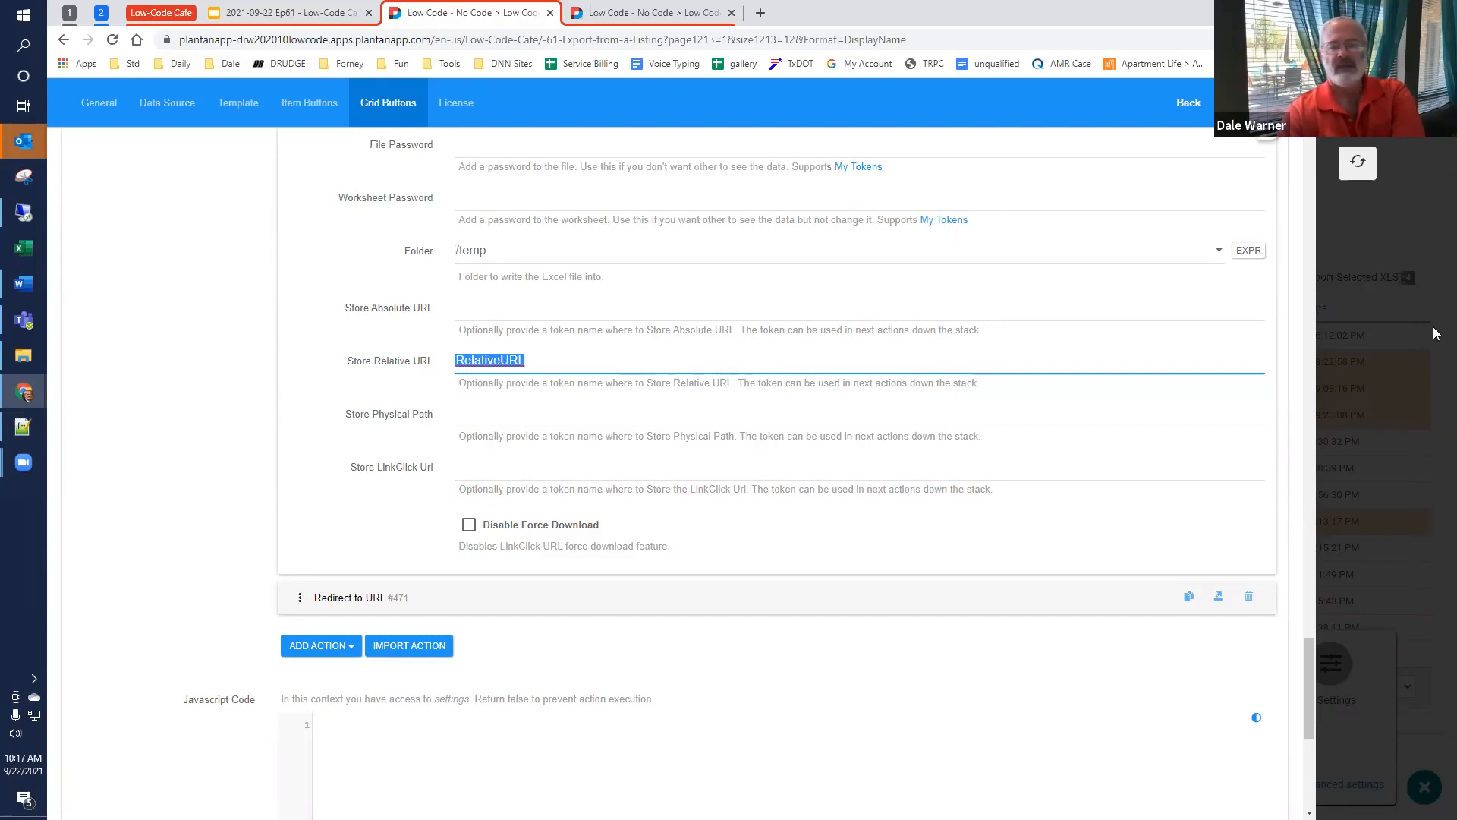
Step: Leave the Users Export settings and, on the Dynamic SQL page, generate the grid with the FirstName and LastName fields
{"action": "left_click", "coordinate": [1358, 173]}
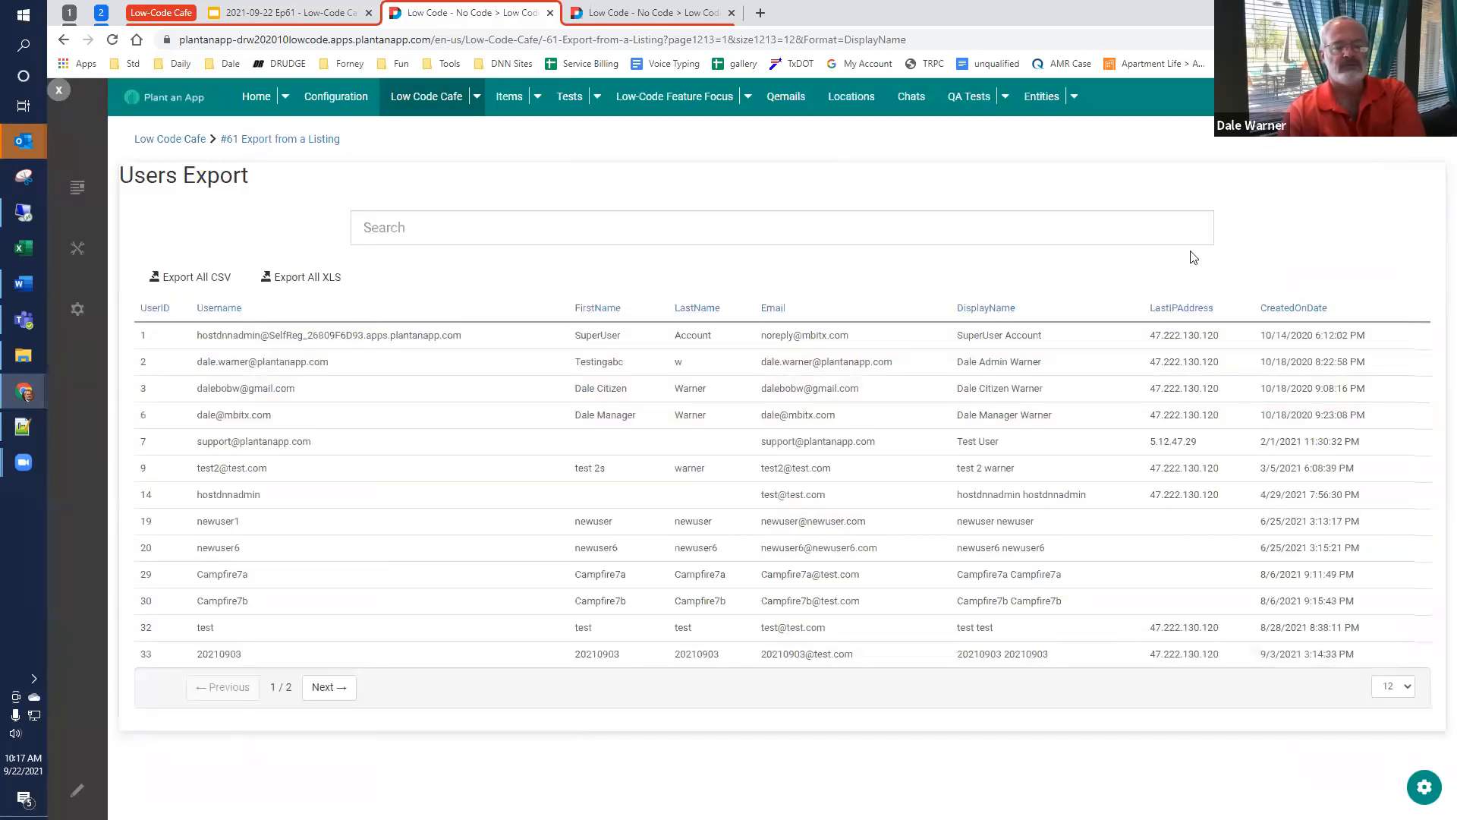
{"action": "left_click", "coordinate": [635, 17]}
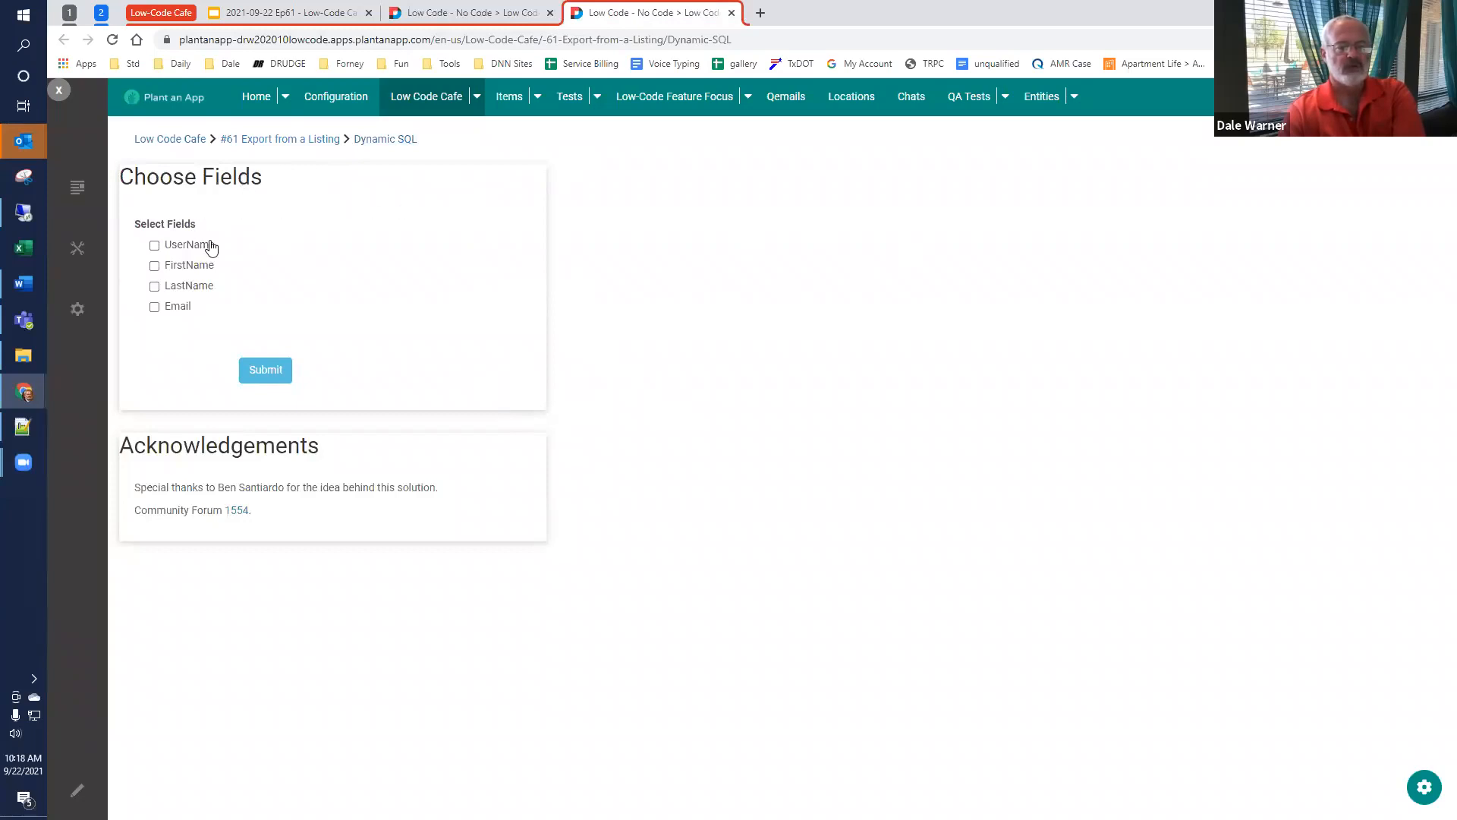
{"action": "left_click", "coordinate": [155, 267]}
{"action": "left_click", "coordinate": [154, 287]}
{"action": "left_click", "coordinate": [260, 370]}
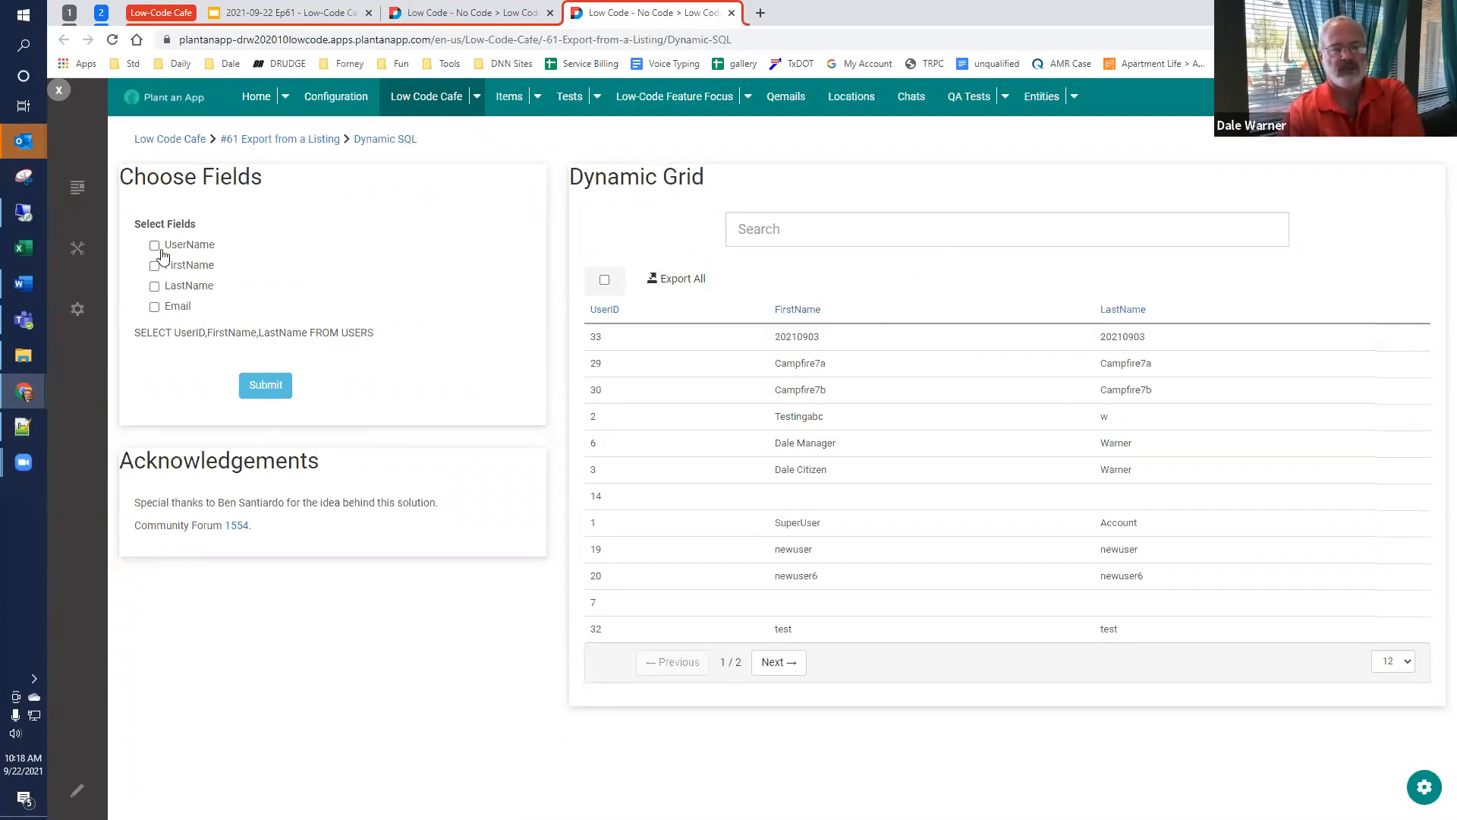
Step: Regenerate the dynamic grid with only the Email field, export all its rows to Excel and close the downloaded workbook
{"action": "left_click", "coordinate": [274, 377]}
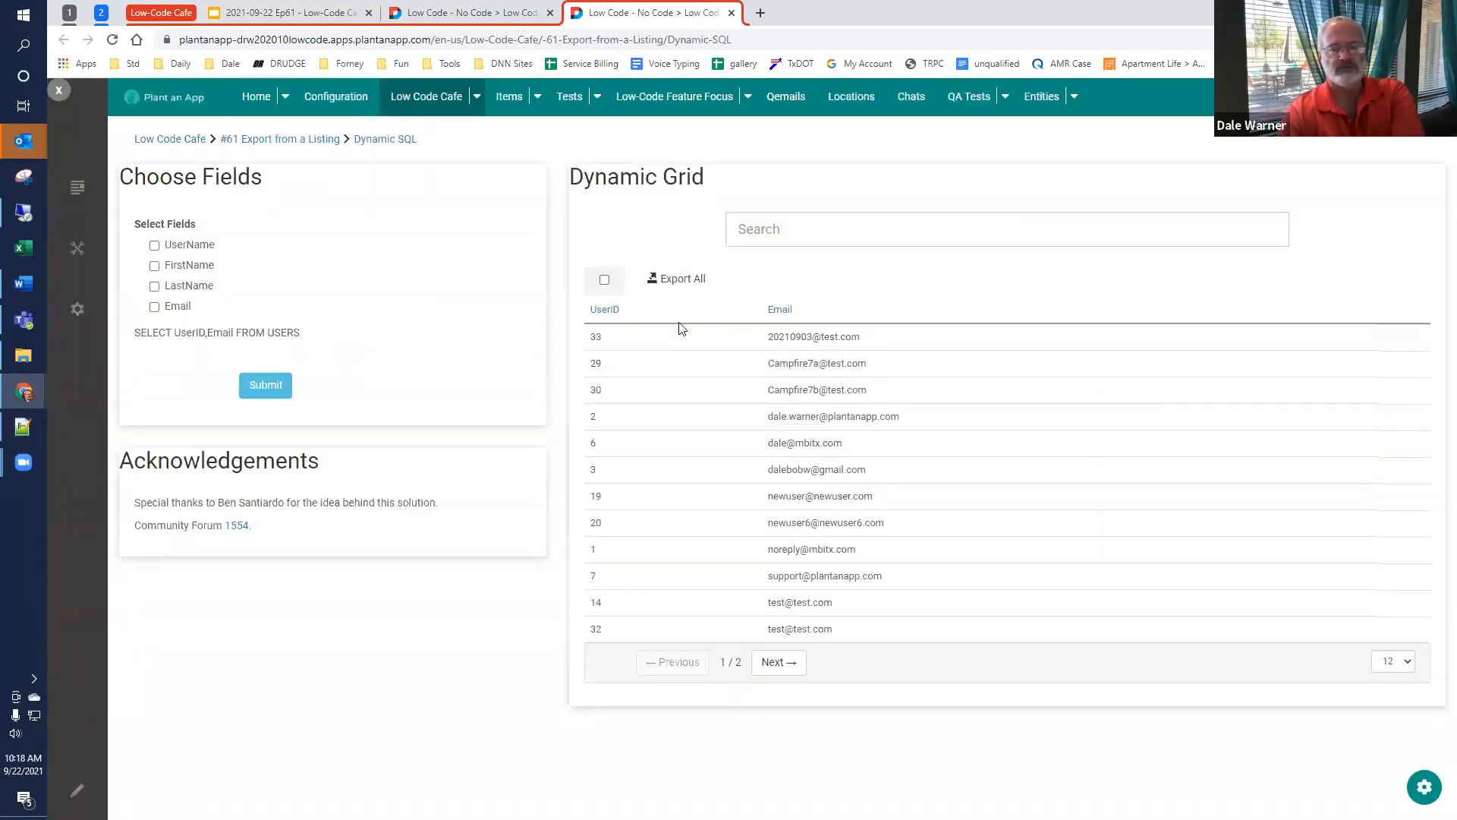
{"action": "left_click", "coordinate": [678, 282]}
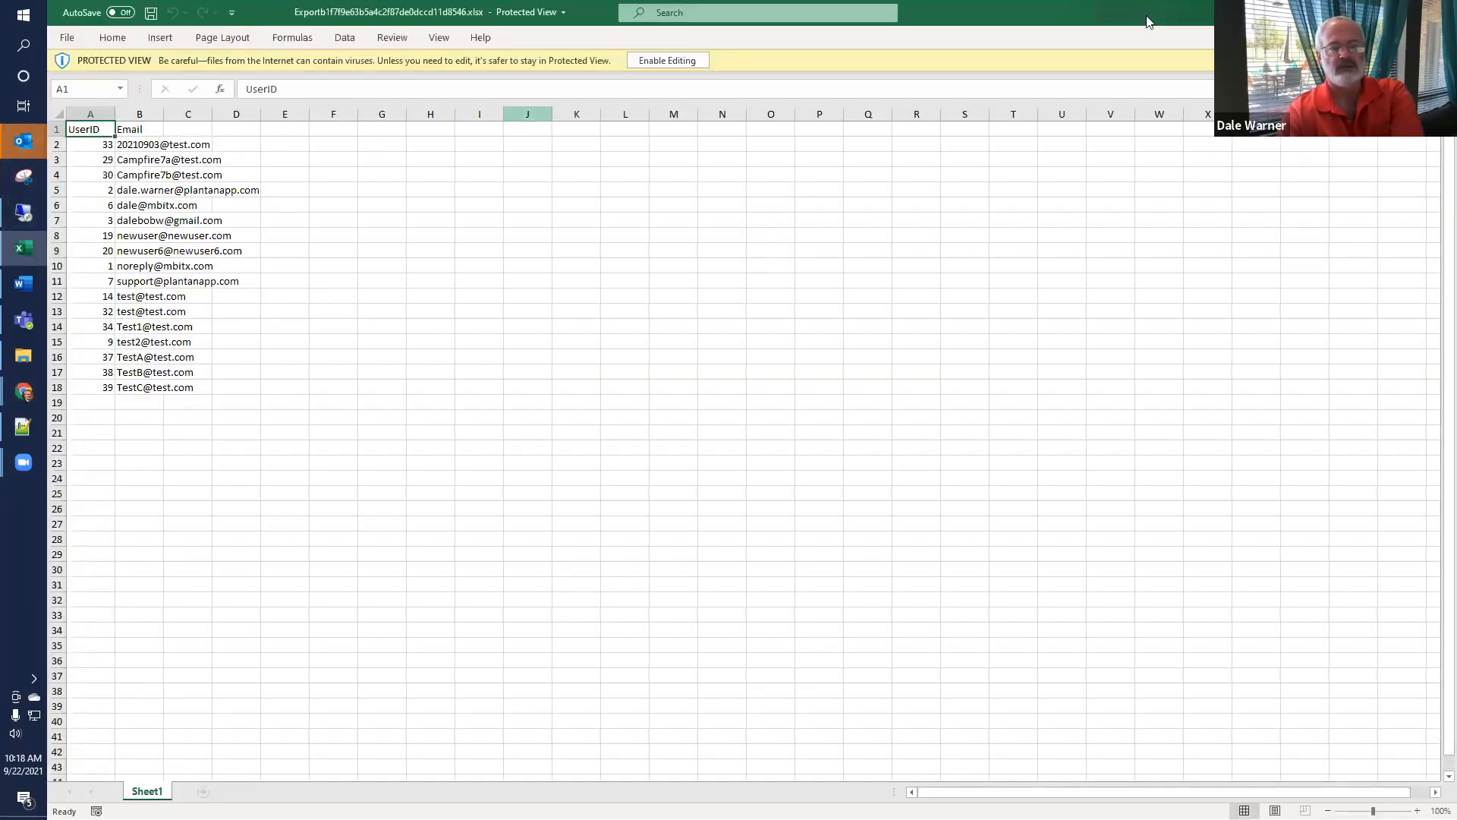
{"action": "left_click", "coordinate": [1439, 12]}
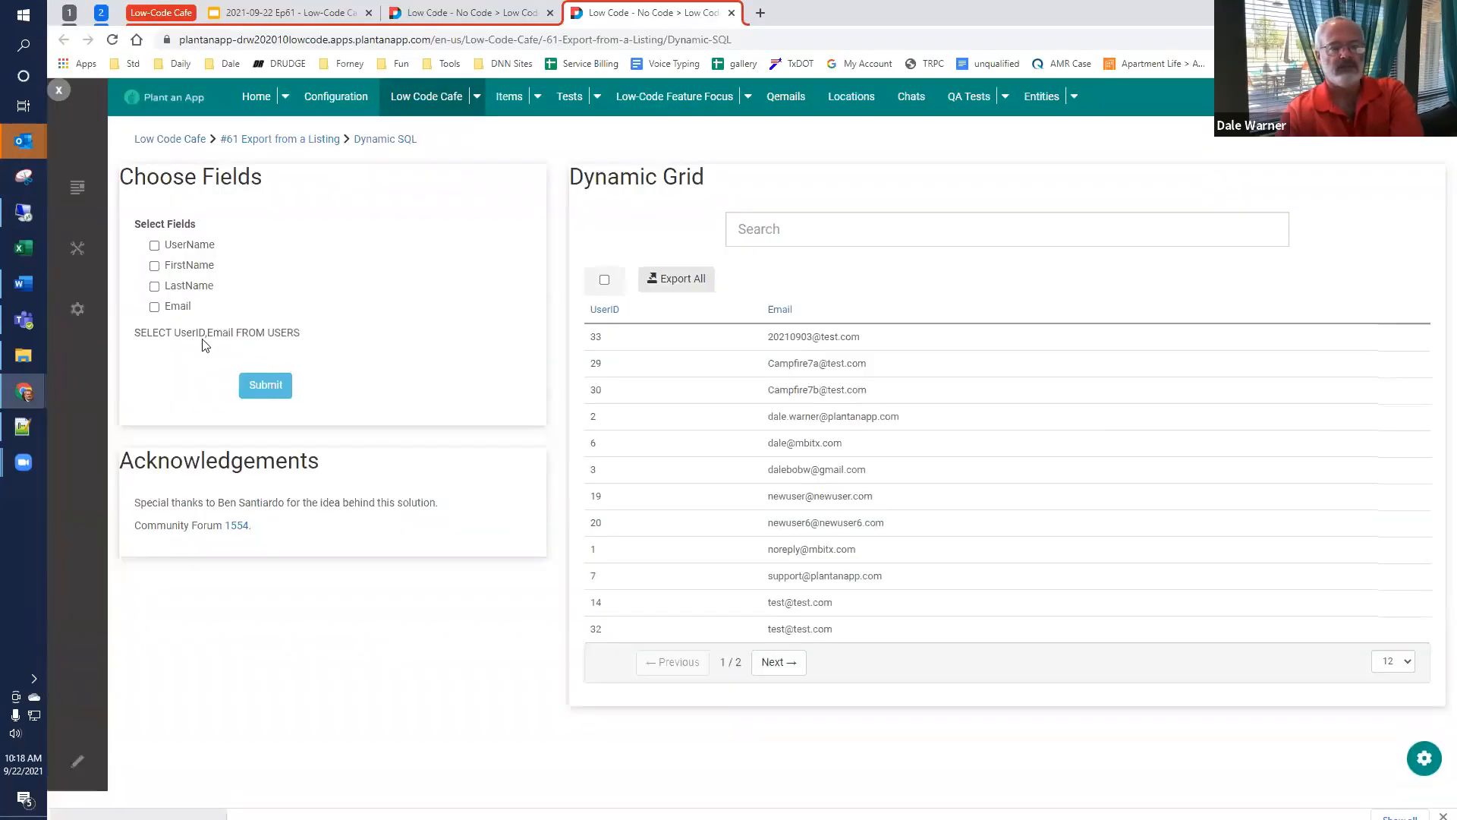
Step: Choose the UserName, FirstName, LastName and Email fields and submit them to regenerate the dynamic grid
{"action": "left_click", "coordinate": [154, 245]}
{"action": "left_click", "coordinate": [154, 266]}
{"action": "left_click", "coordinate": [154, 286]}
{"action": "left_click", "coordinate": [154, 307]}
{"action": "left_click", "coordinate": [288, 386]}
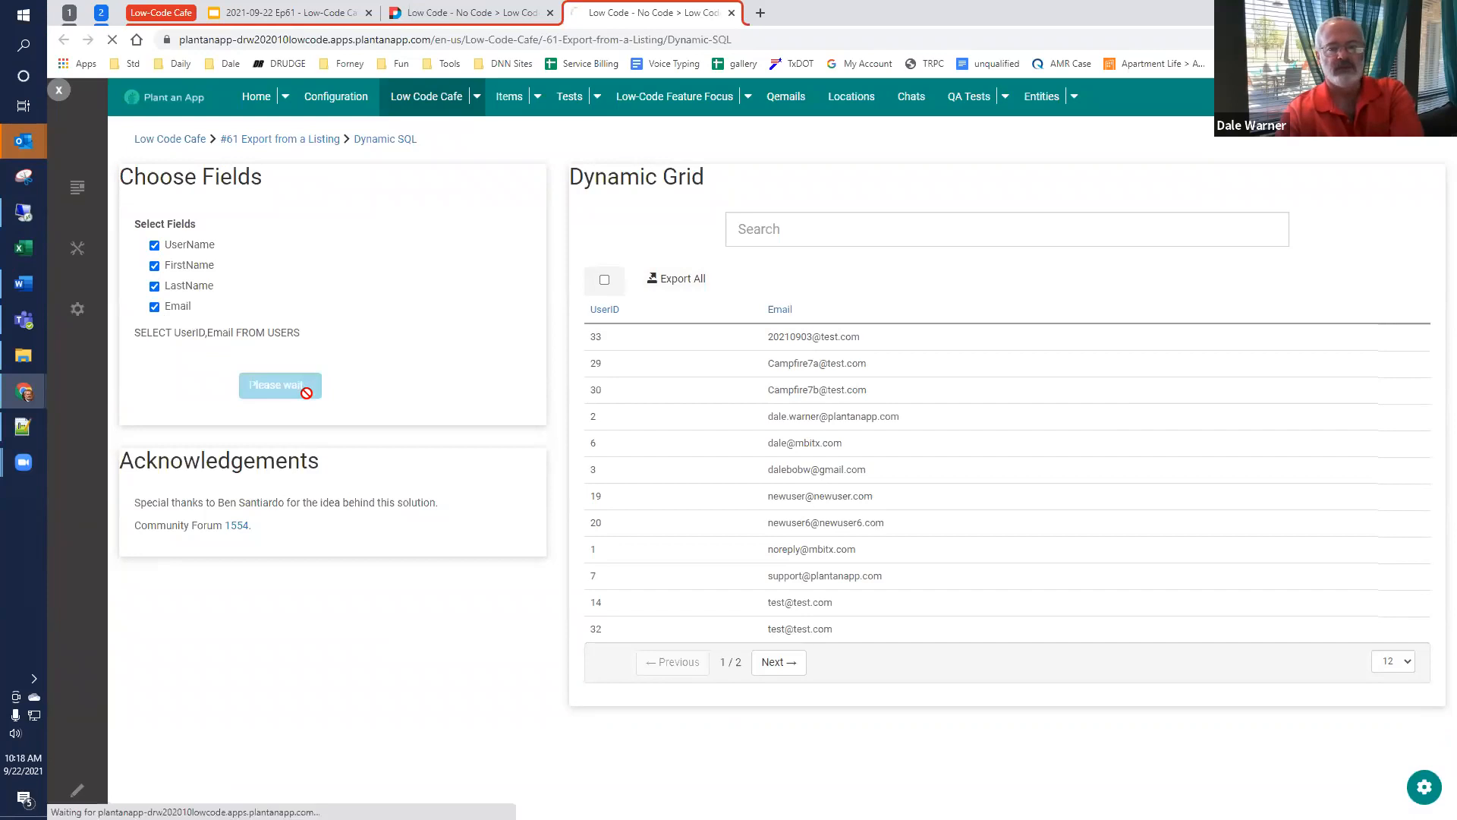
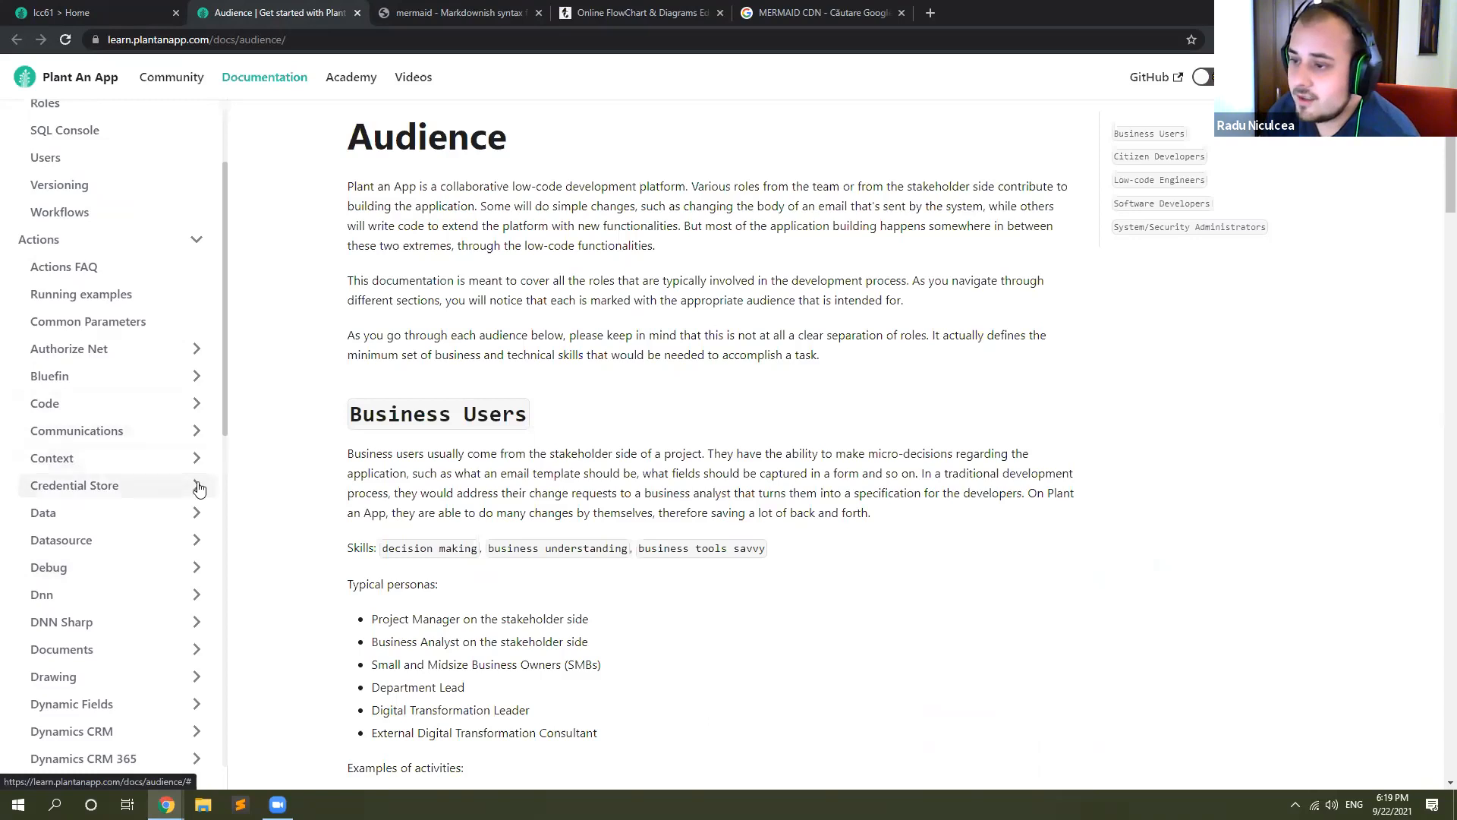
Step: Look through the action categories in the documentation and open the Execute Actions Asynchronously page from the Flow group
{"action": "left_click", "coordinate": [198, 487]}
{"action": "left_click", "coordinate": [196, 487]}
{"action": "scroll", "coordinate": [196, 478], "scroll_direction": "down", "scroll_amount": 2}
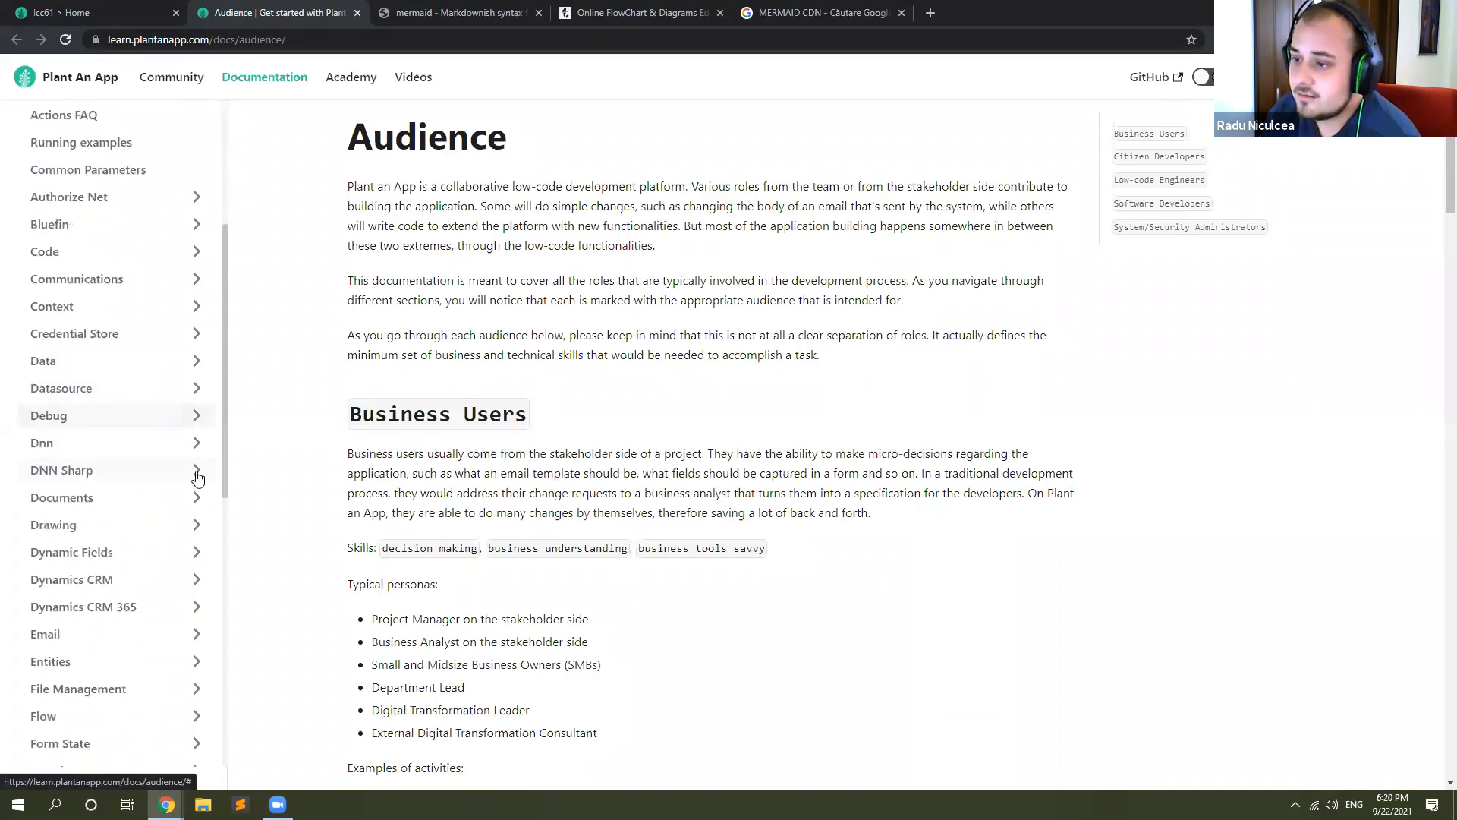
{"action": "scroll", "coordinate": [189, 501], "scroll_direction": "down", "scroll_amount": 2}
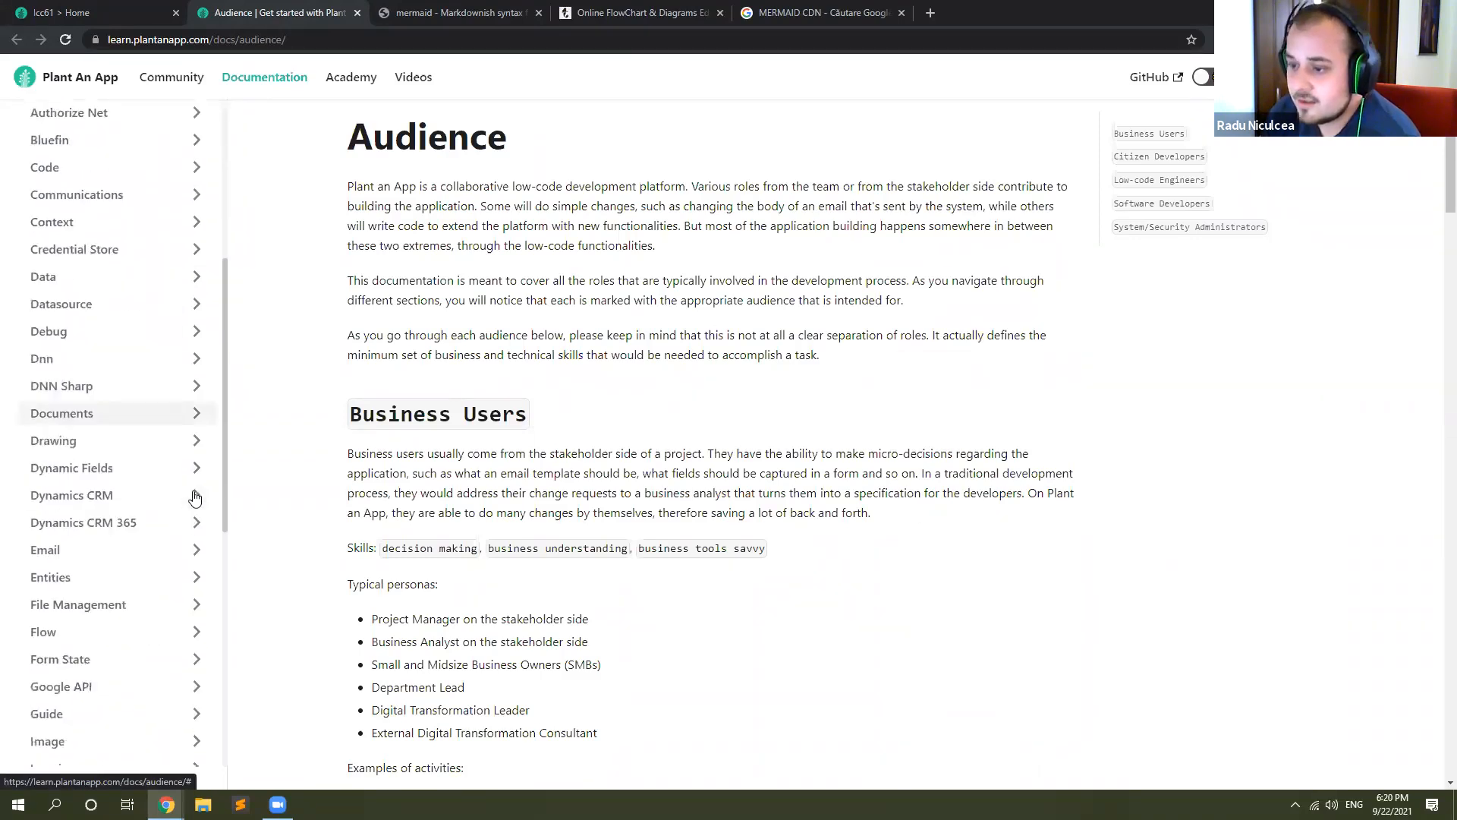
{"action": "left_click", "coordinate": [195, 566]}
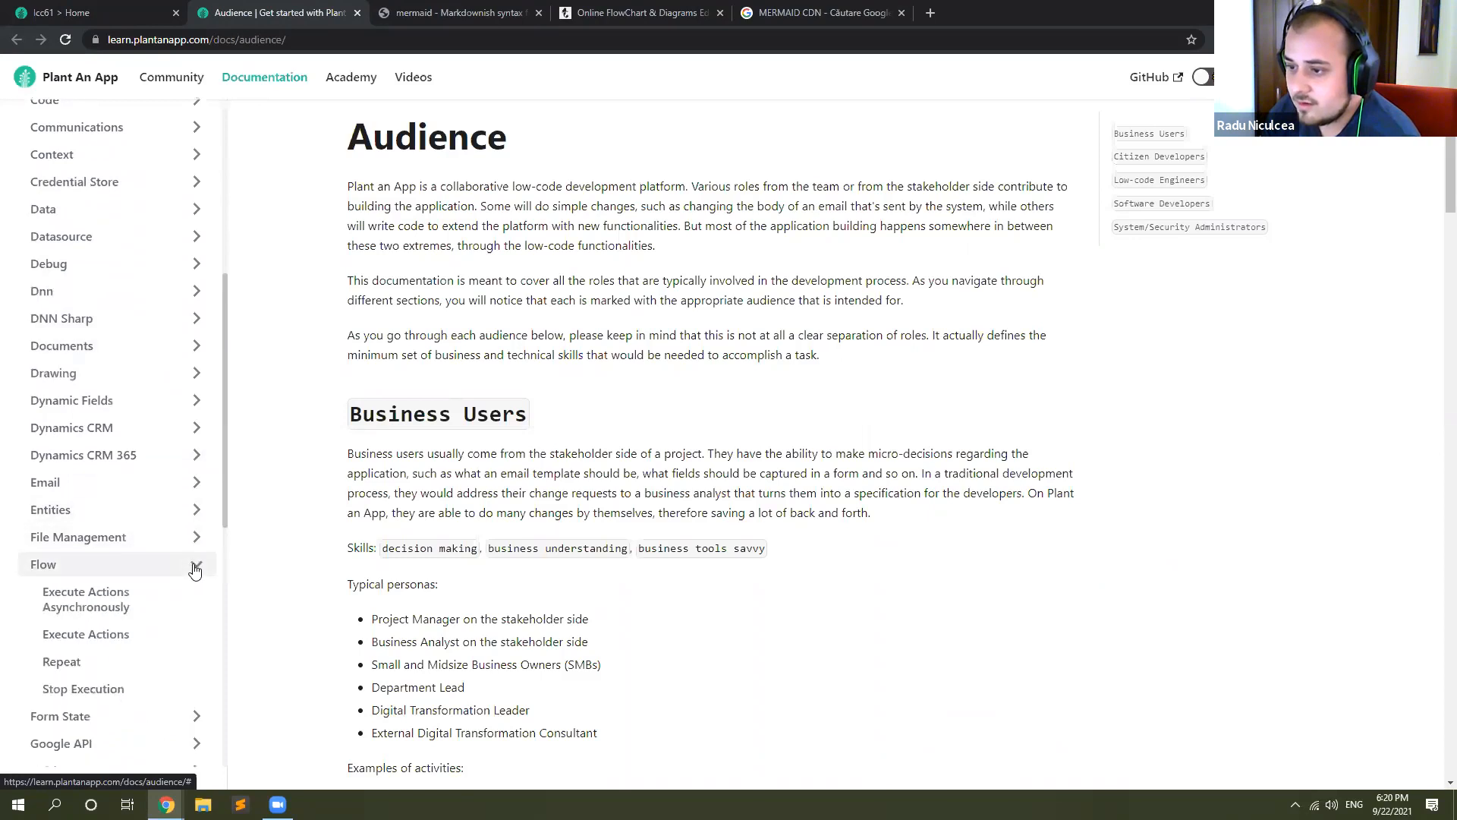
{"action": "left_click", "coordinate": [125, 604]}
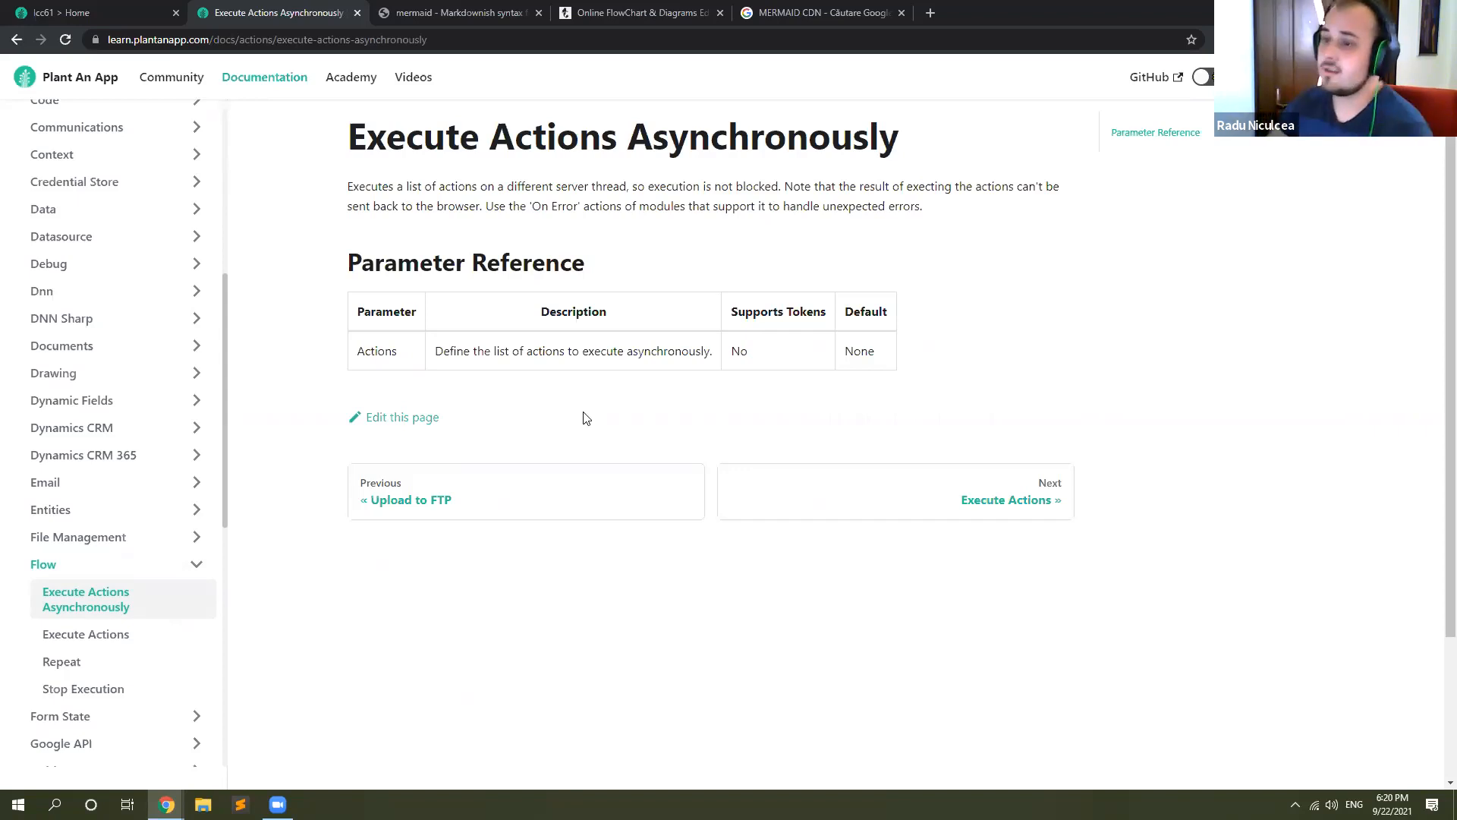
Step: Open the Run SQL Query page from the Data actions and examine its use cases, input and output parameters, and examples
{"action": "left_click", "coordinate": [202, 210]}
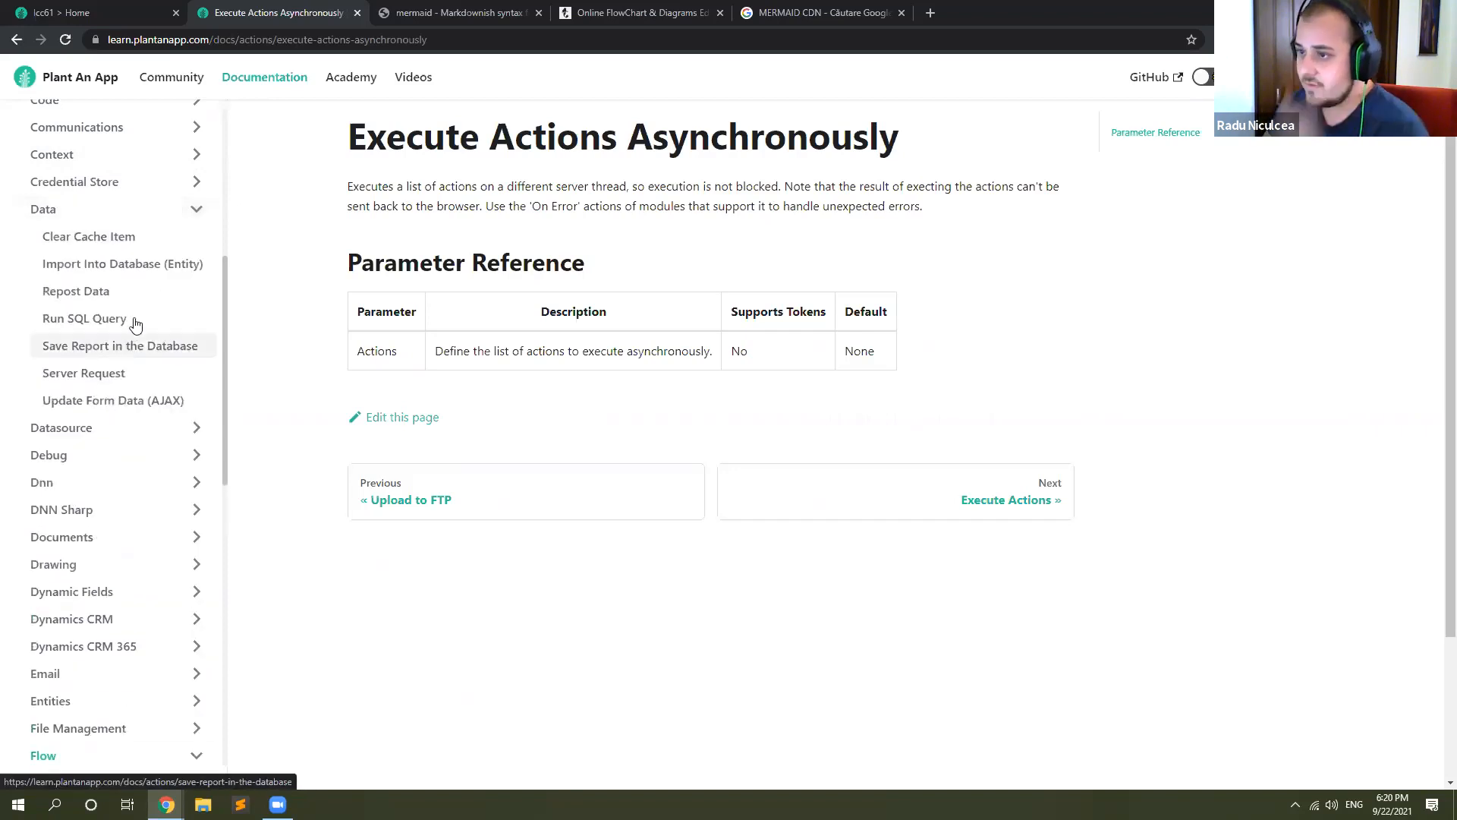
{"action": "left_click", "coordinate": [136, 319]}
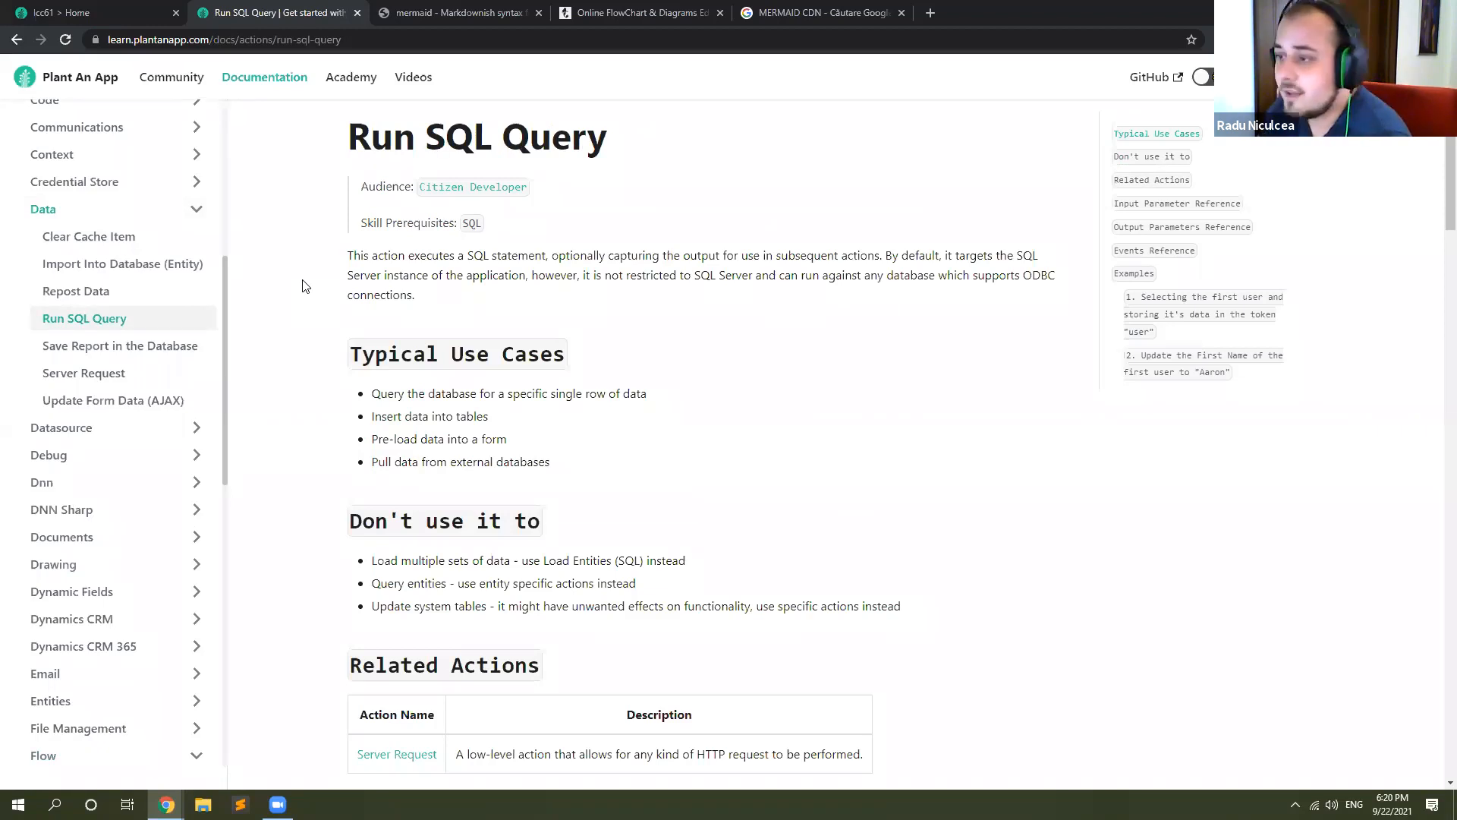
{"action": "scroll", "coordinate": [302, 285], "scroll_direction": "down", "scroll_amount": 1}
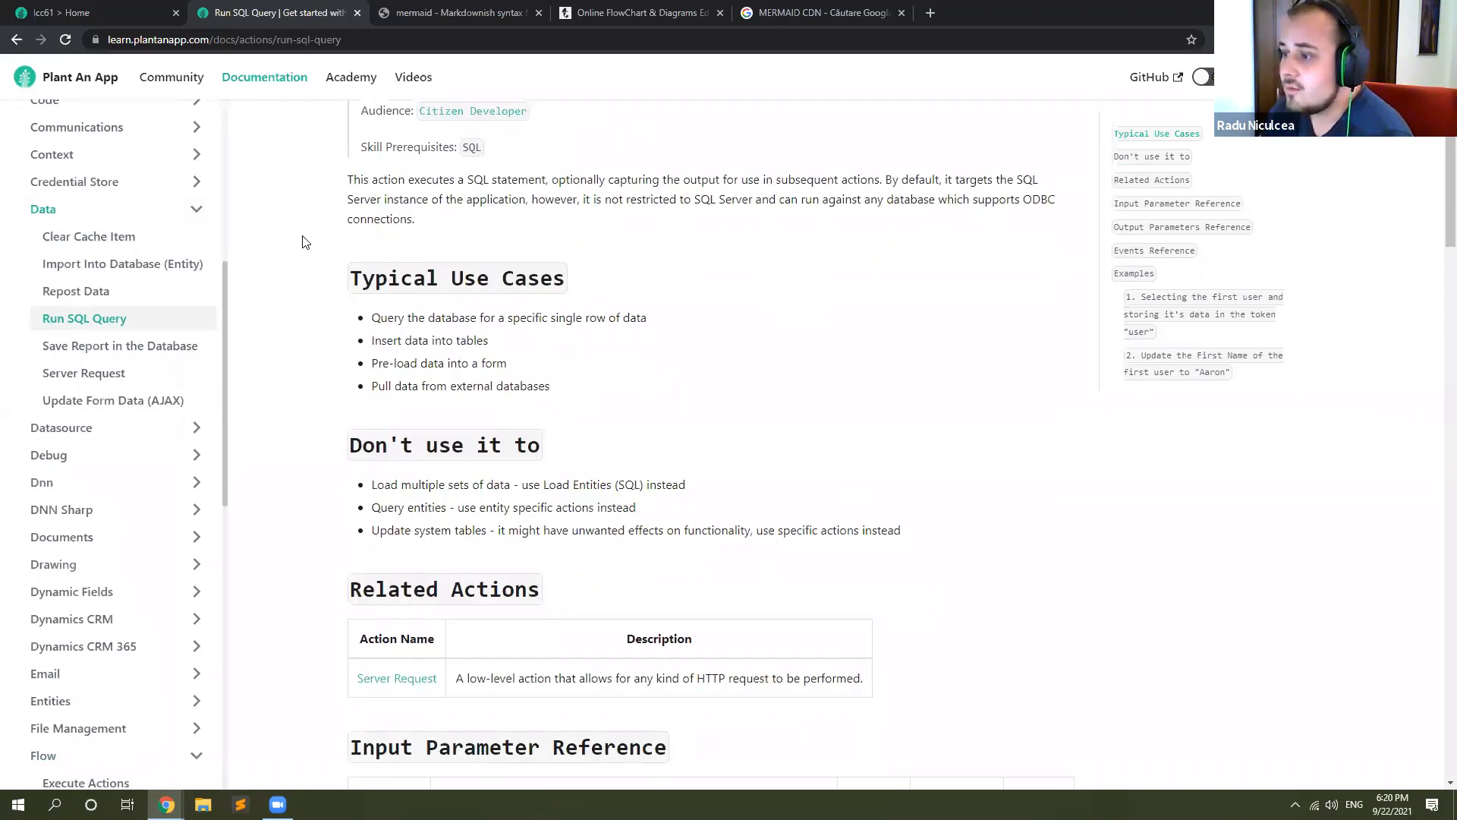
{"action": "scroll", "coordinate": [302, 242], "scroll_direction": "down", "scroll_amount": 3}
{"action": "scroll", "coordinate": [302, 242], "scroll_direction": "up", "scroll_amount": 3}
{"action": "scroll", "coordinate": [302, 242], "scroll_direction": "down", "scroll_amount": 1}
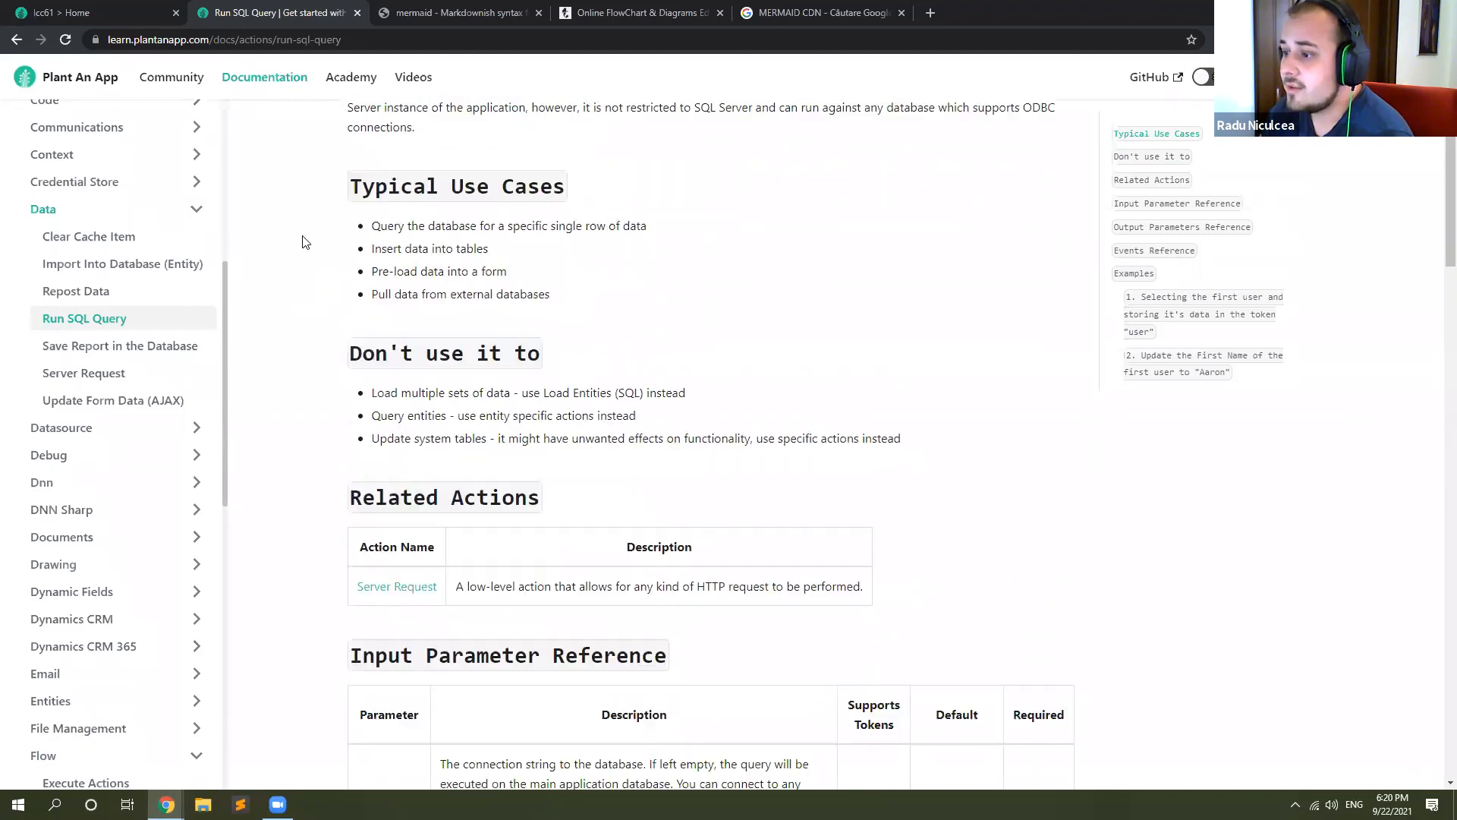
{"action": "scroll", "coordinate": [302, 242], "scroll_direction": "down", "scroll_amount": 5}
{"action": "scroll", "coordinate": [302, 242], "scroll_direction": "down", "scroll_amount": 3}
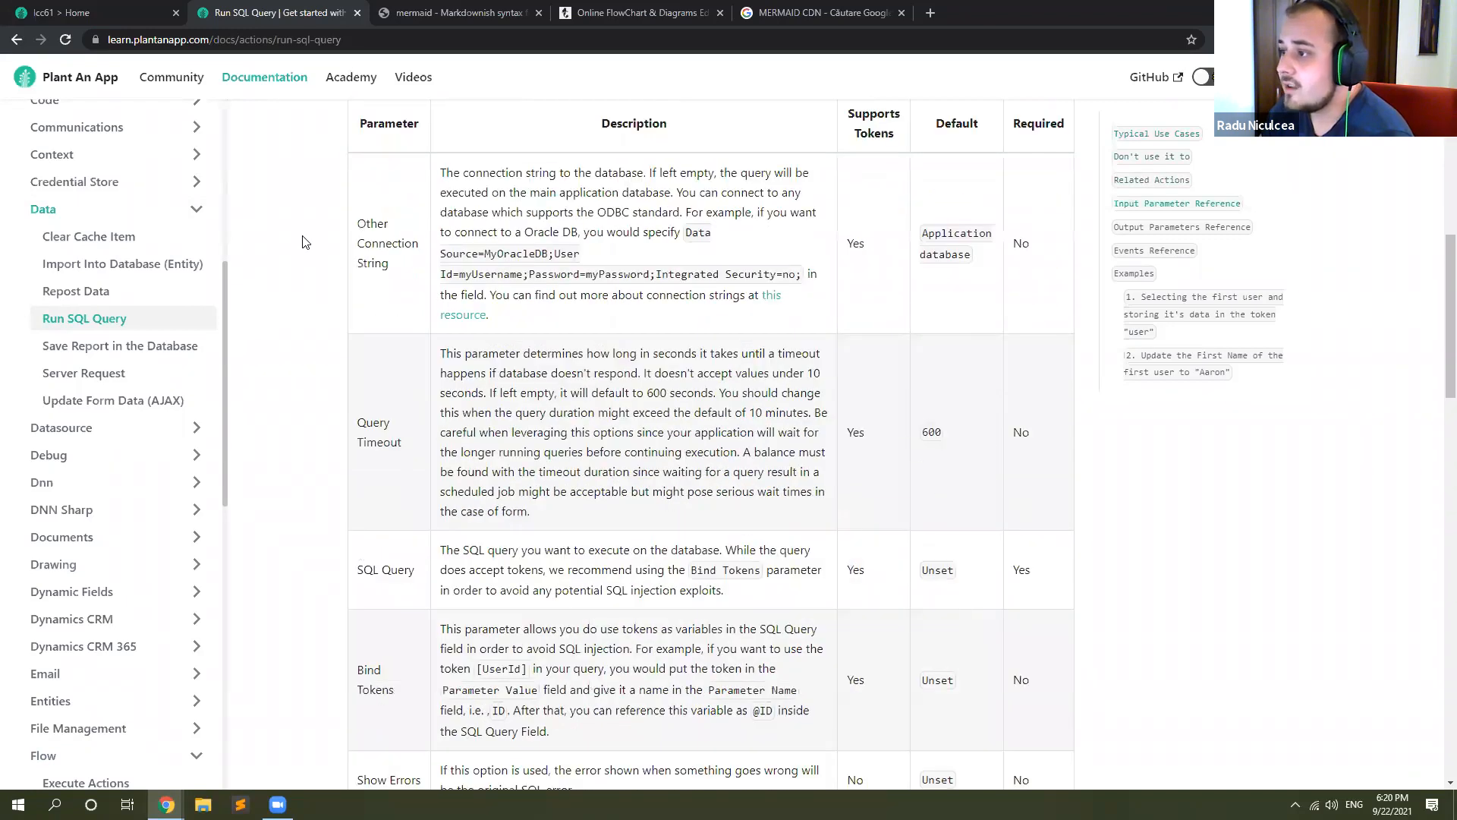
{"action": "scroll", "coordinate": [302, 242], "scroll_direction": "down", "scroll_amount": 10}
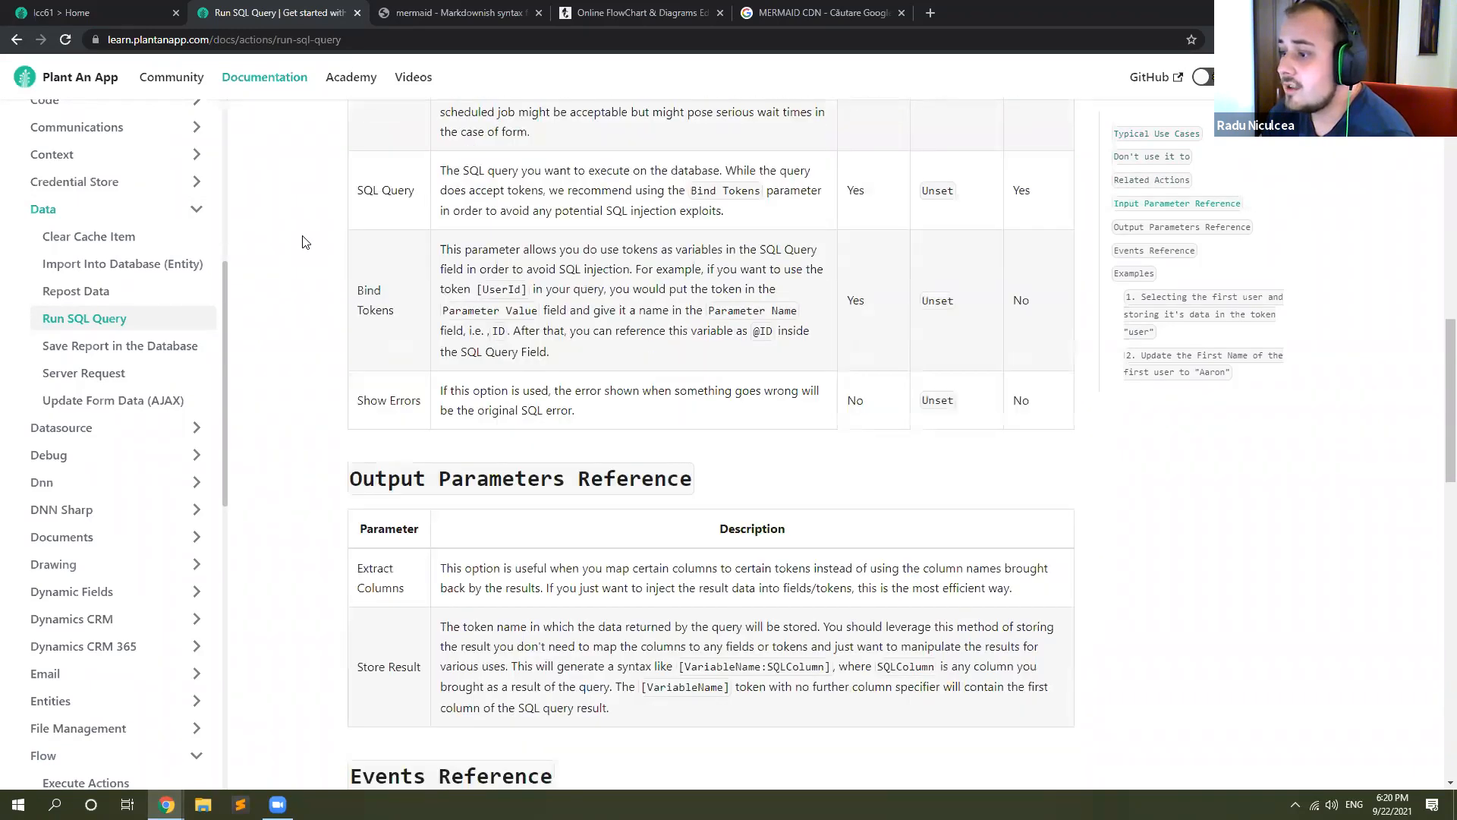
{"action": "scroll", "coordinate": [302, 242], "scroll_direction": "down", "scroll_amount": 7}
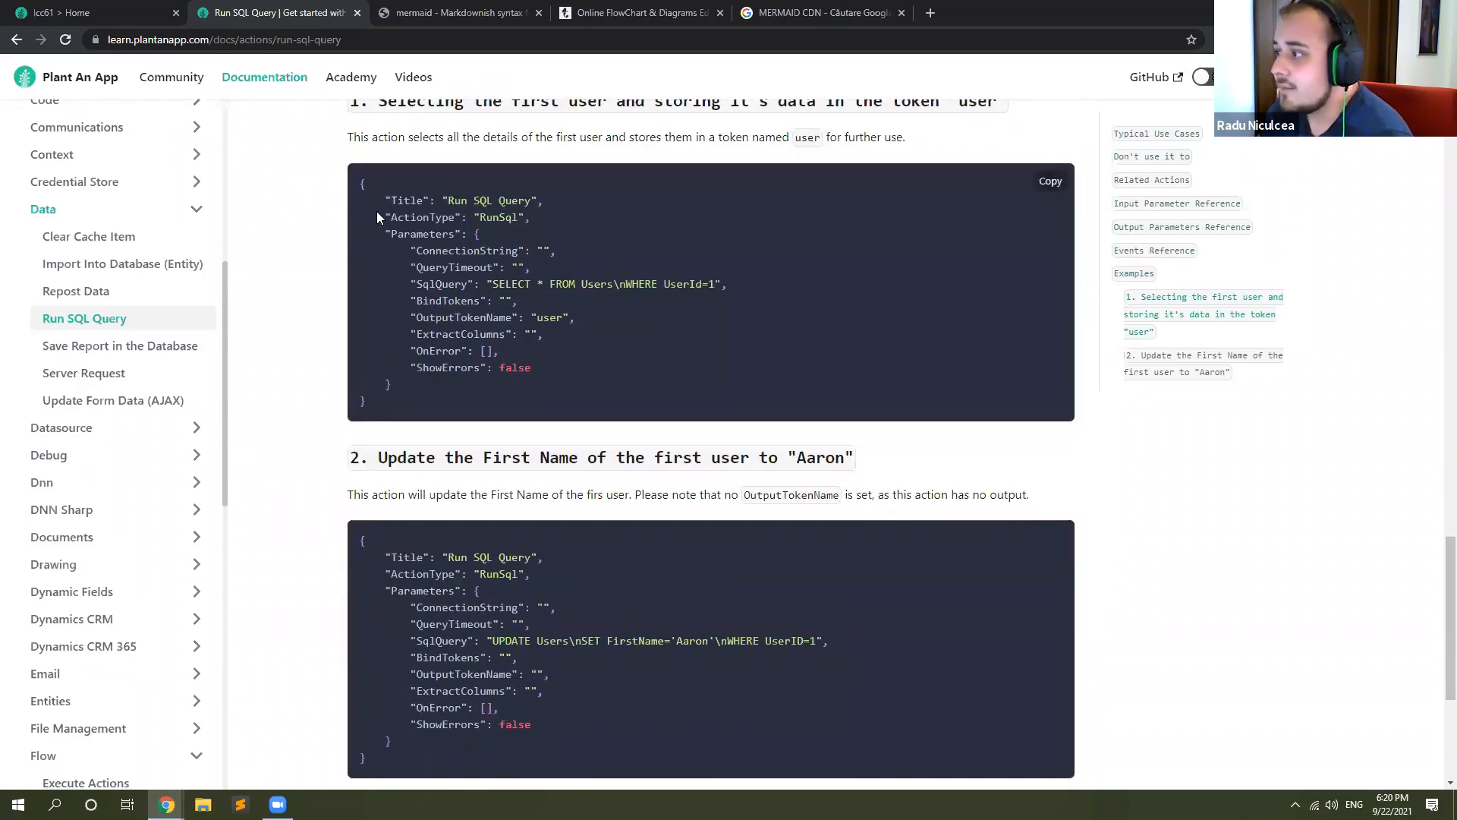
Step: Copy the JSON example that selects the first user, and review the second example and the parameter and events references
{"action": "left_click", "coordinate": [1050, 182]}
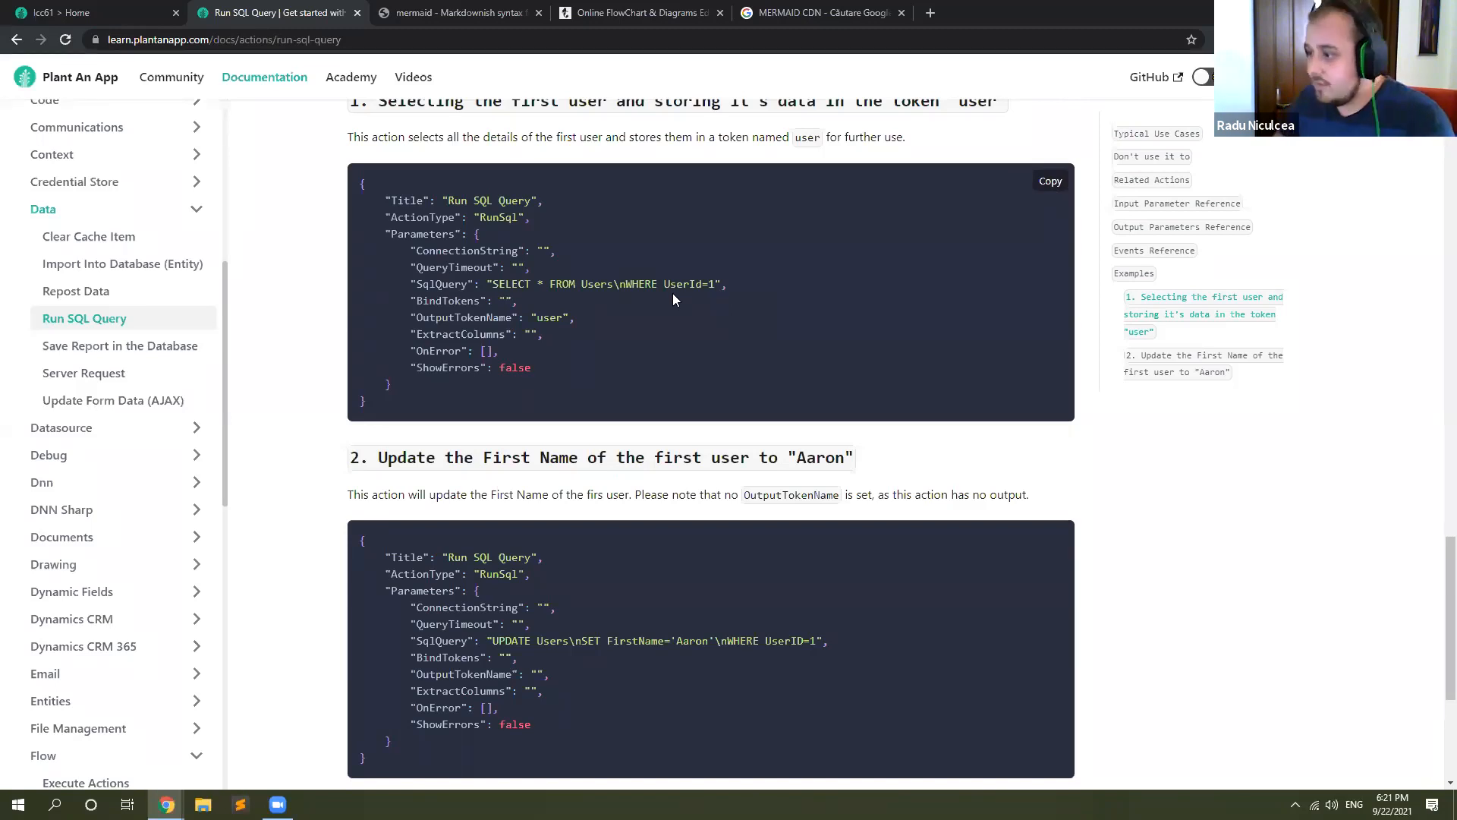
{"action": "scroll", "coordinate": [603, 219], "scroll_direction": "down", "scroll_amount": 3}
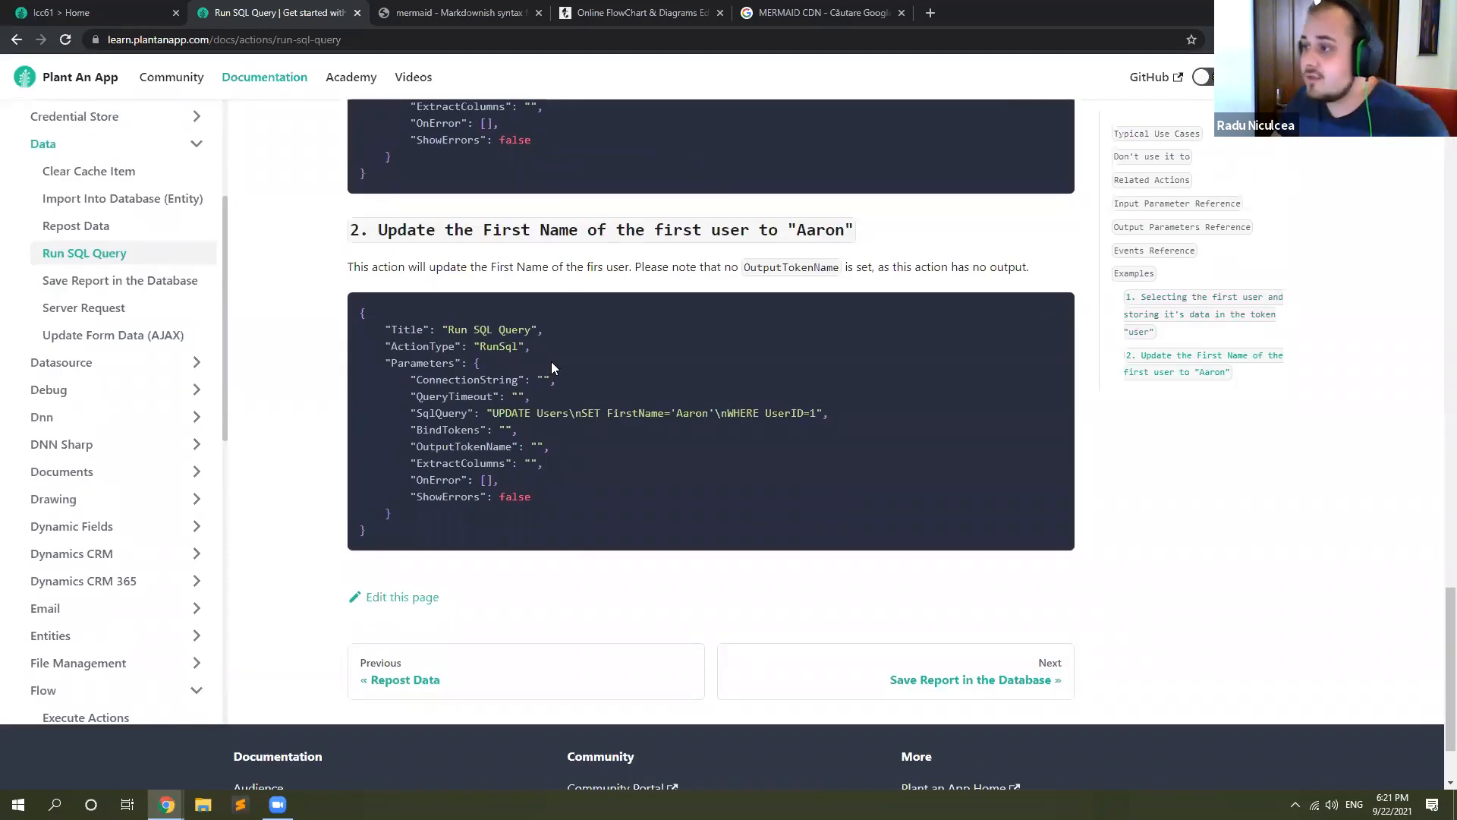
{"action": "scroll", "coordinate": [551, 364], "scroll_direction": "up", "scroll_amount": 5}
{"action": "scroll", "coordinate": [317, 272], "scroll_direction": "up", "scroll_amount": 4}
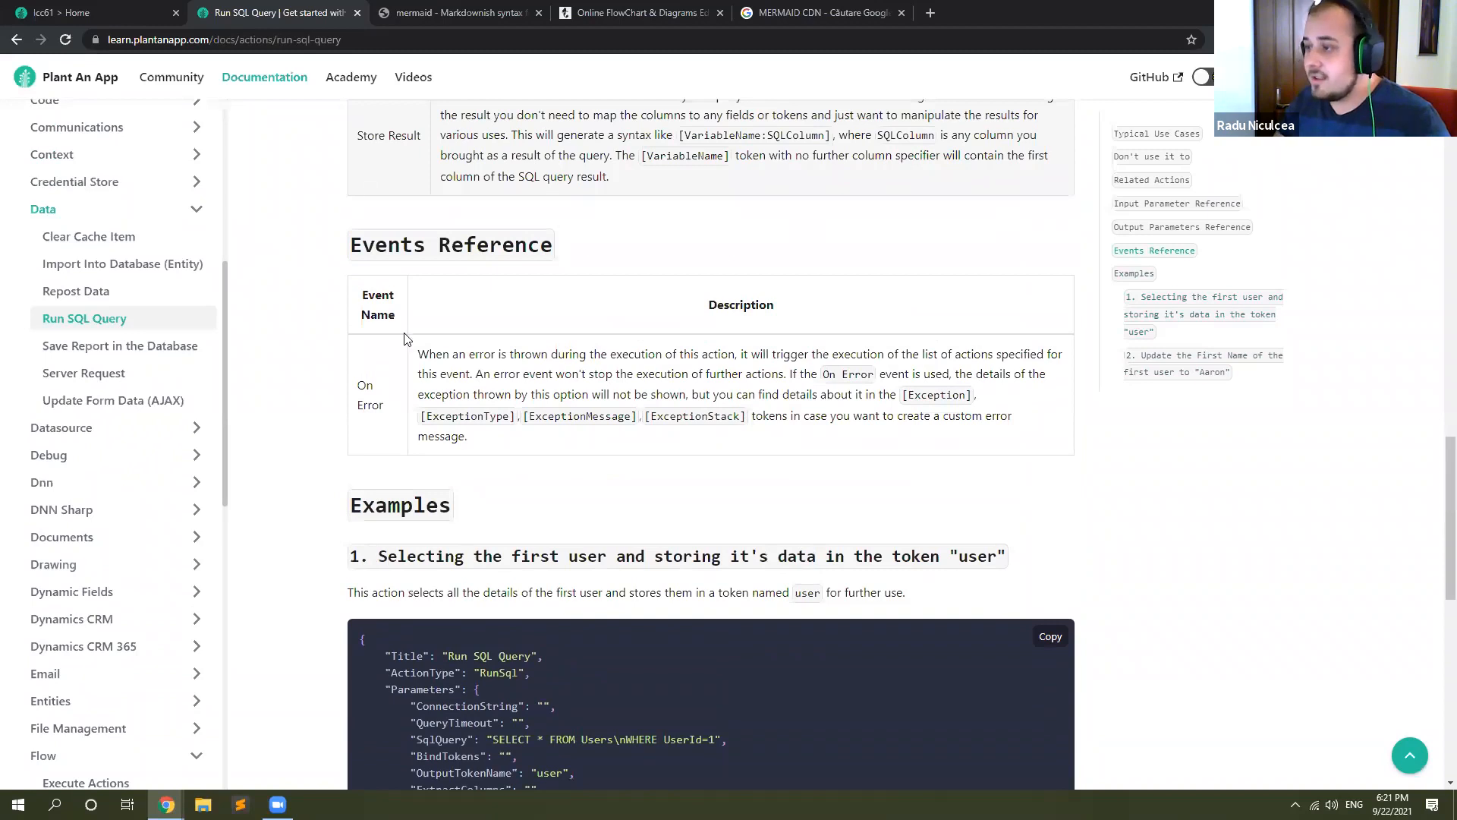
{"action": "scroll", "coordinate": [406, 338], "scroll_direction": "up", "scroll_amount": 5}
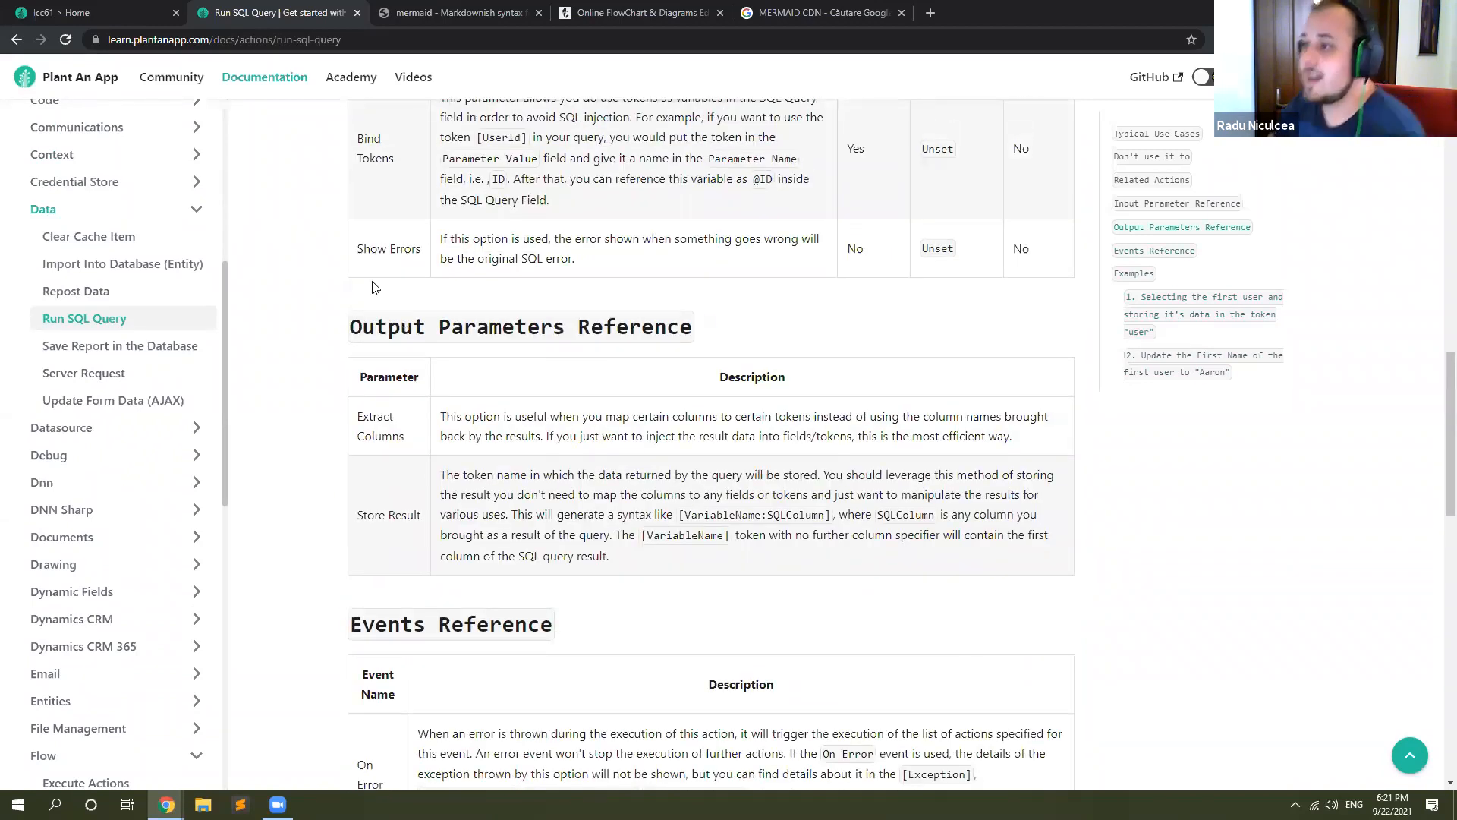
{"action": "scroll", "coordinate": [371, 287], "scroll_direction": "up", "scroll_amount": 4}
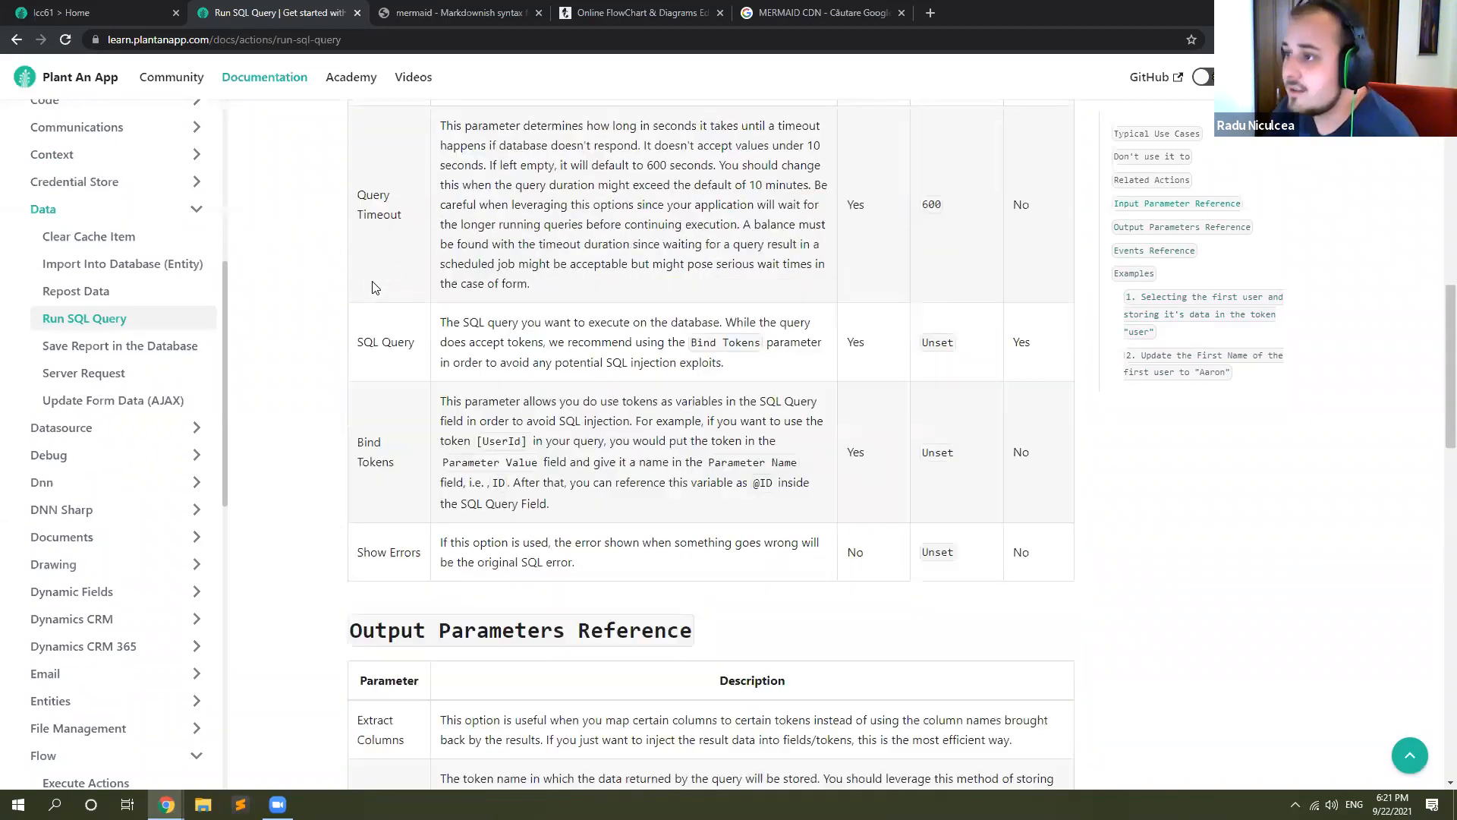
Step: Collapse the Data and Flow groups to look through the remaining action categories, and collapse the whole Actions section
{"action": "left_click", "coordinate": [198, 217]}
{"action": "scroll", "coordinate": [253, 258], "scroll_direction": "down", "scroll_amount": 3}
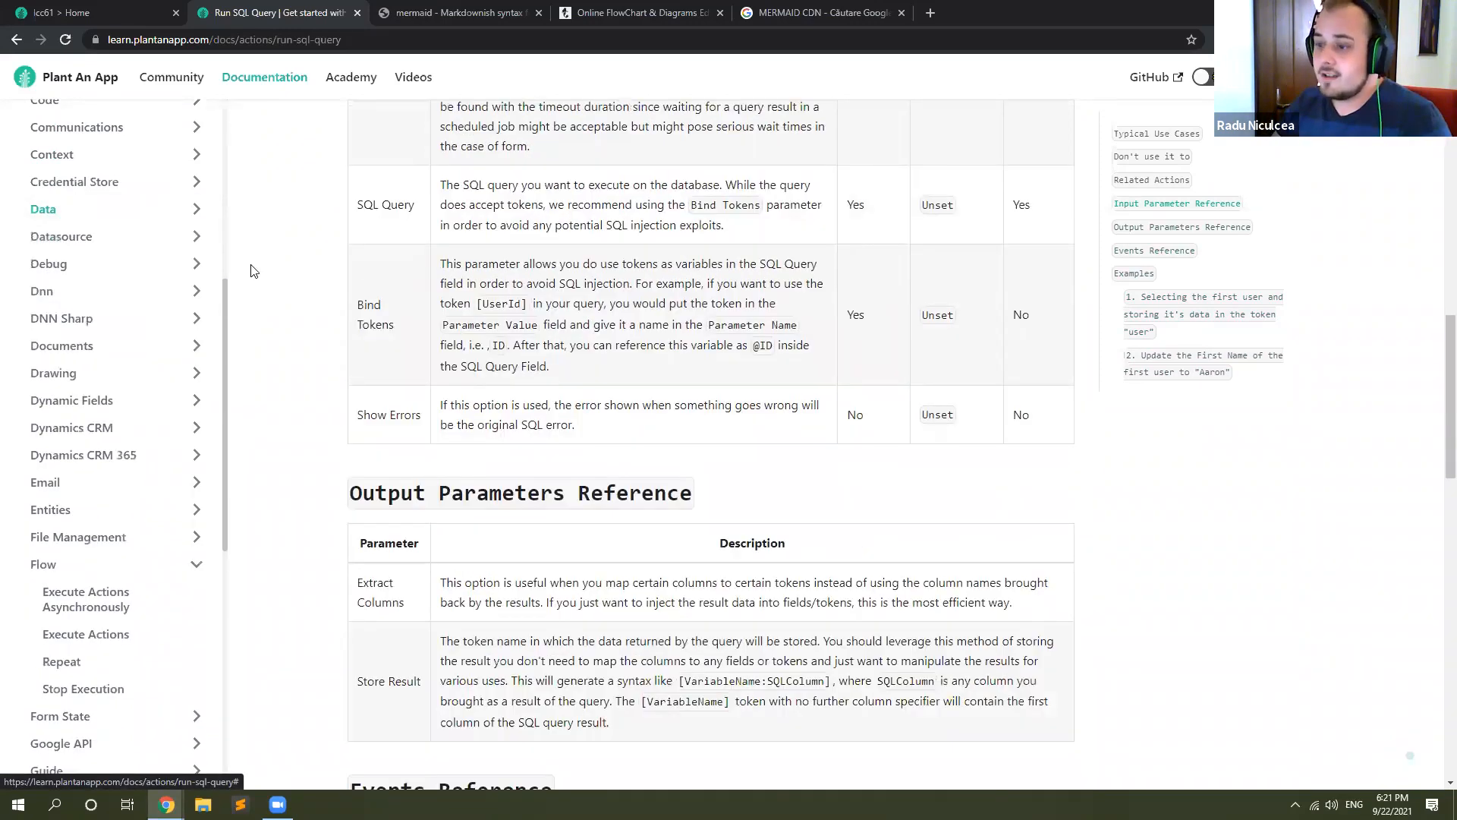
{"action": "left_click", "coordinate": [195, 563]}
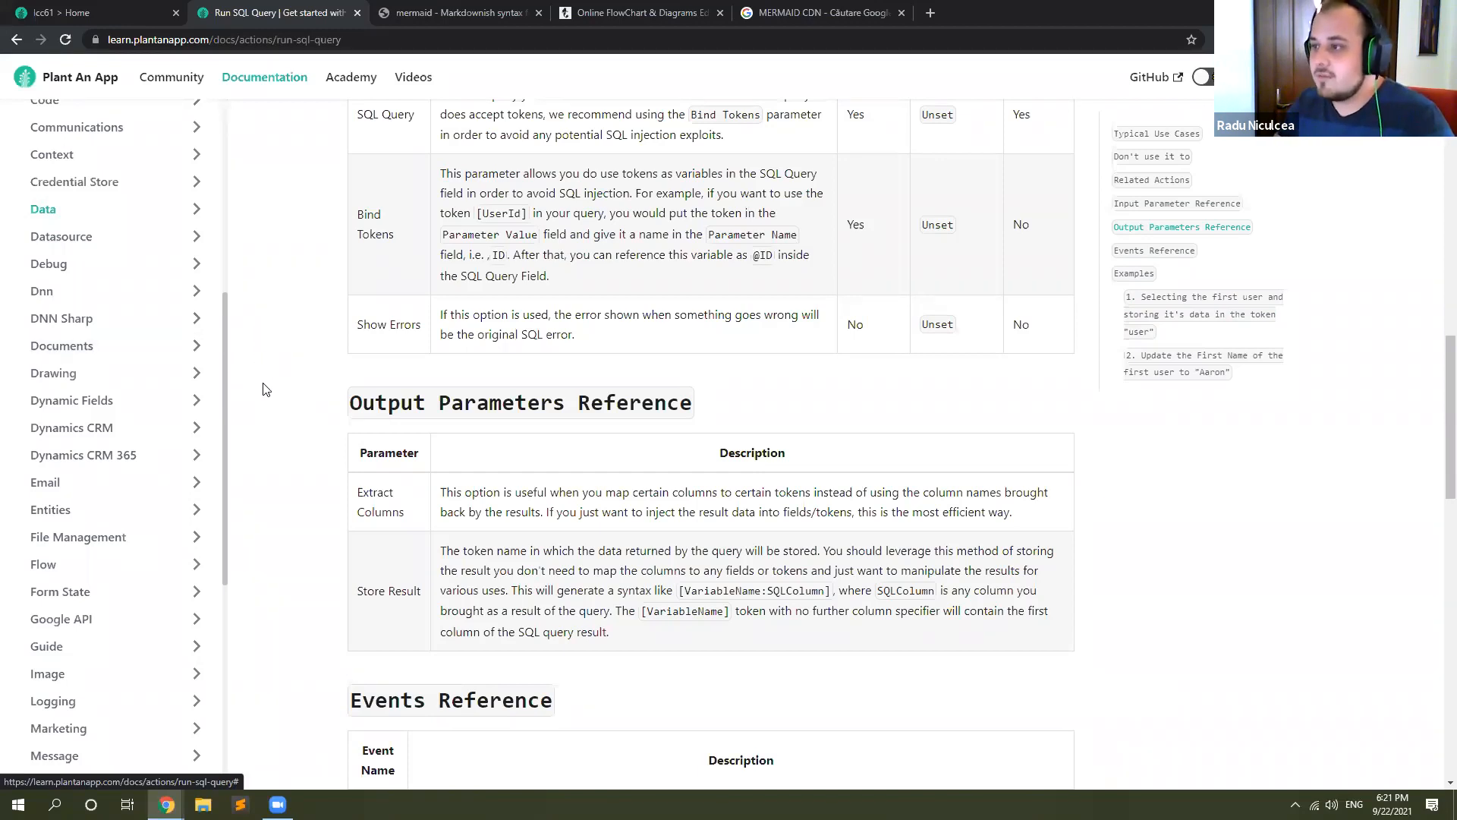
{"action": "scroll", "coordinate": [329, 434], "scroll_direction": "up", "scroll_amount": 6}
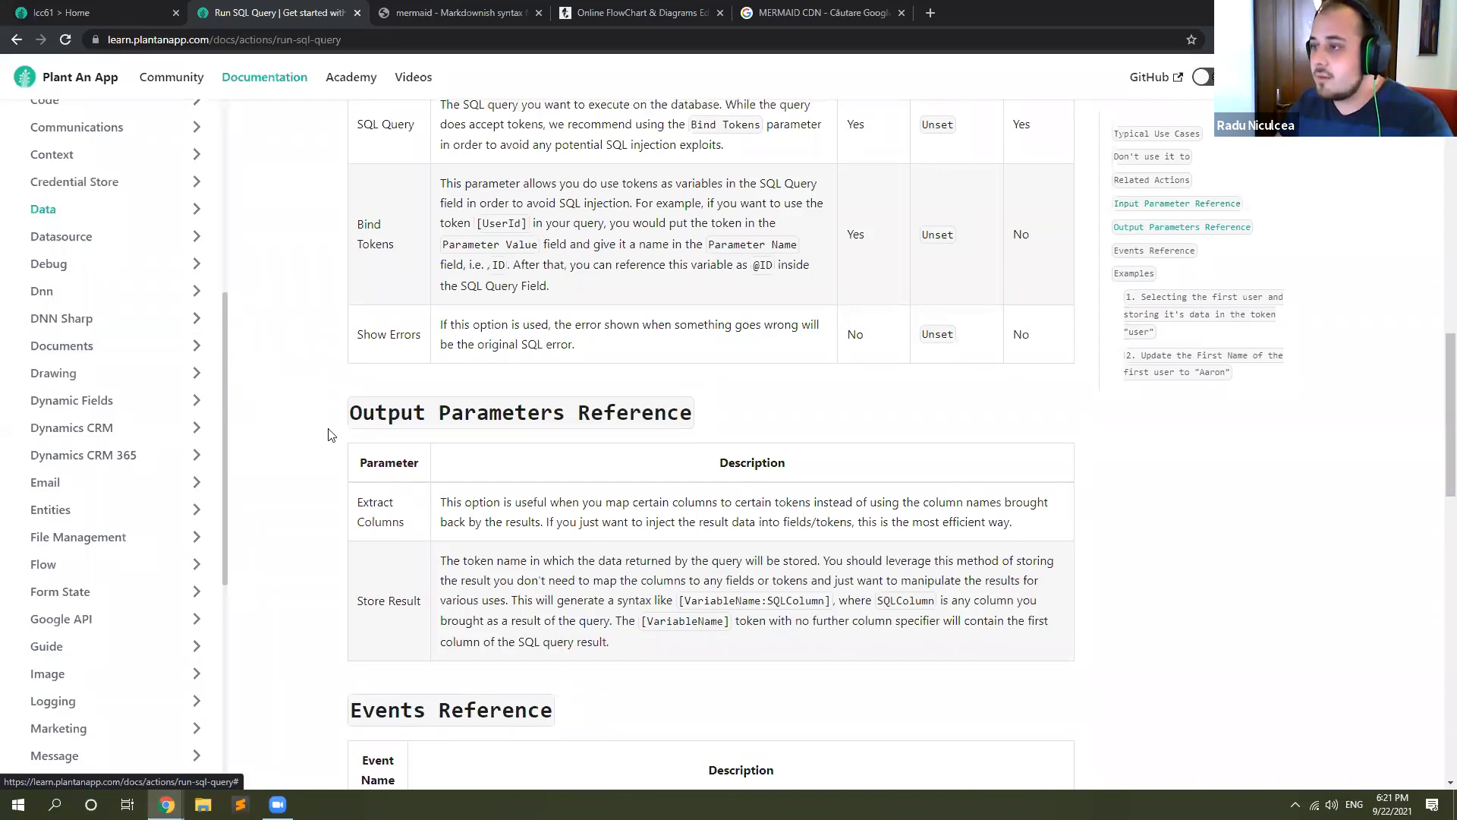
{"action": "scroll", "coordinate": [172, 489], "scroll_direction": "down", "scroll_amount": 5}
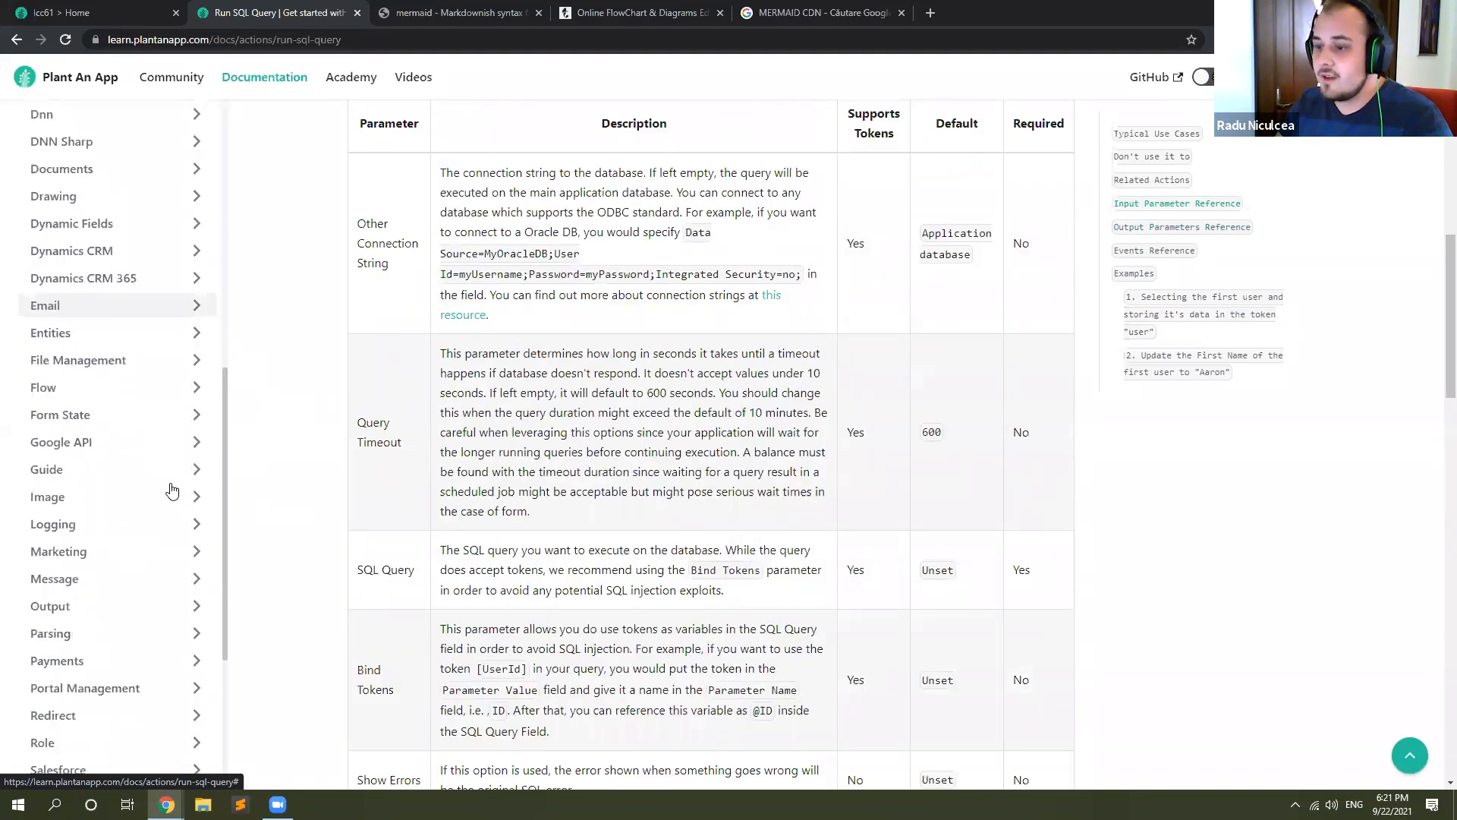
{"action": "scroll", "coordinate": [171, 486], "scroll_direction": "down", "scroll_amount": 1}
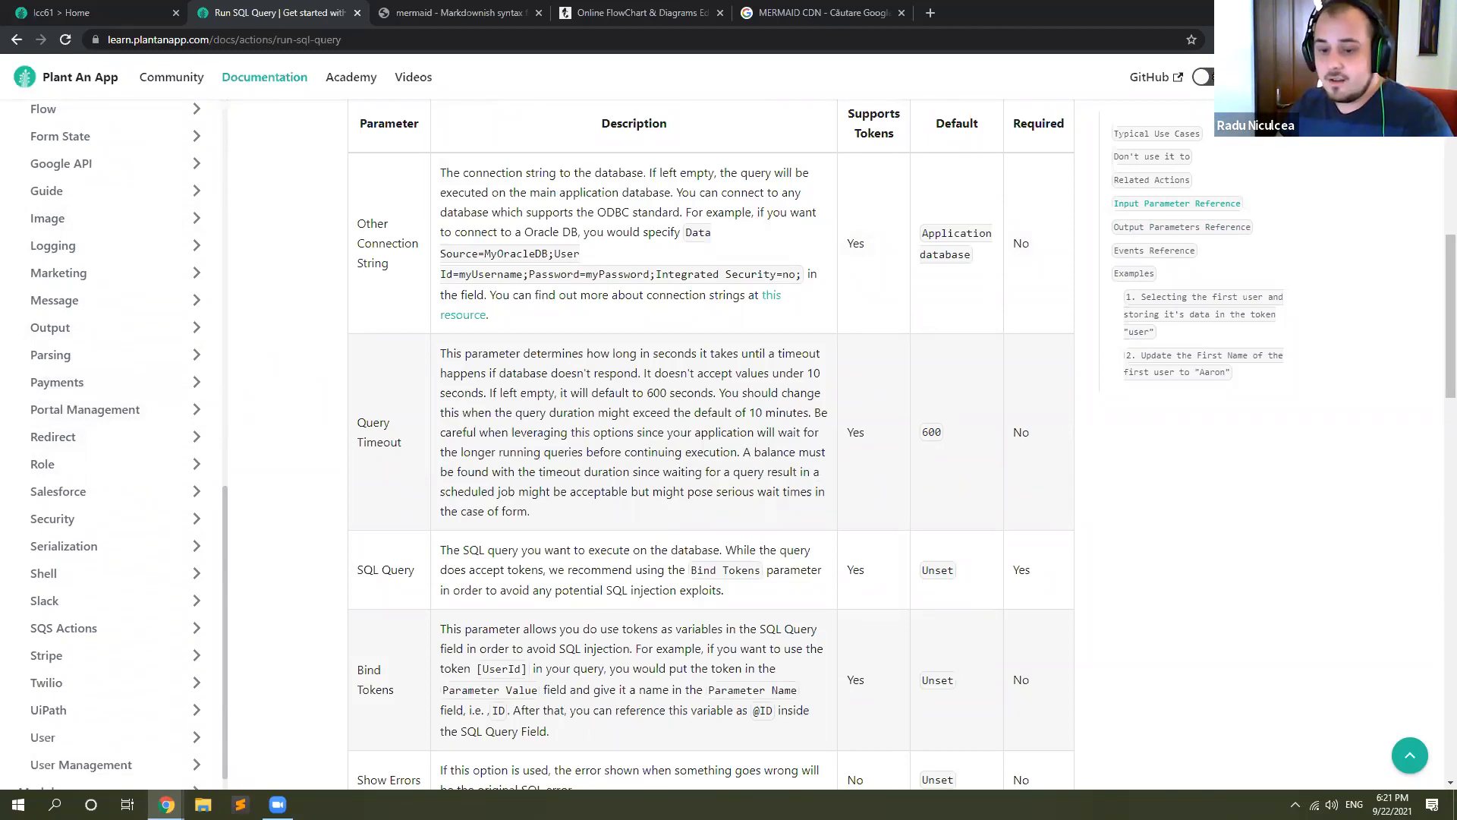
{"action": "scroll", "coordinate": [157, 459], "scroll_direction": "up", "scroll_amount": 11}
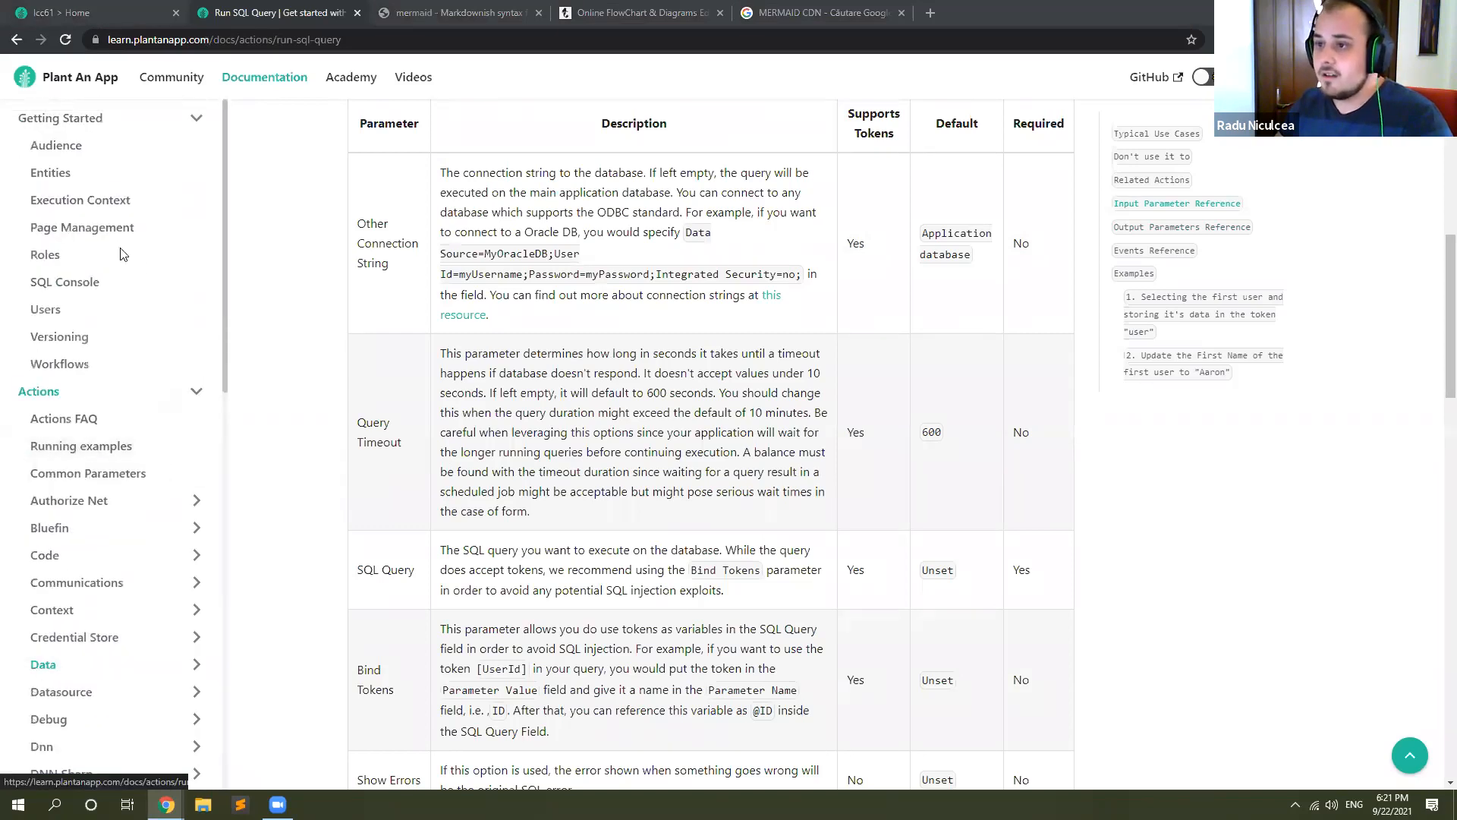
{"action": "left_click", "coordinate": [196, 390]}
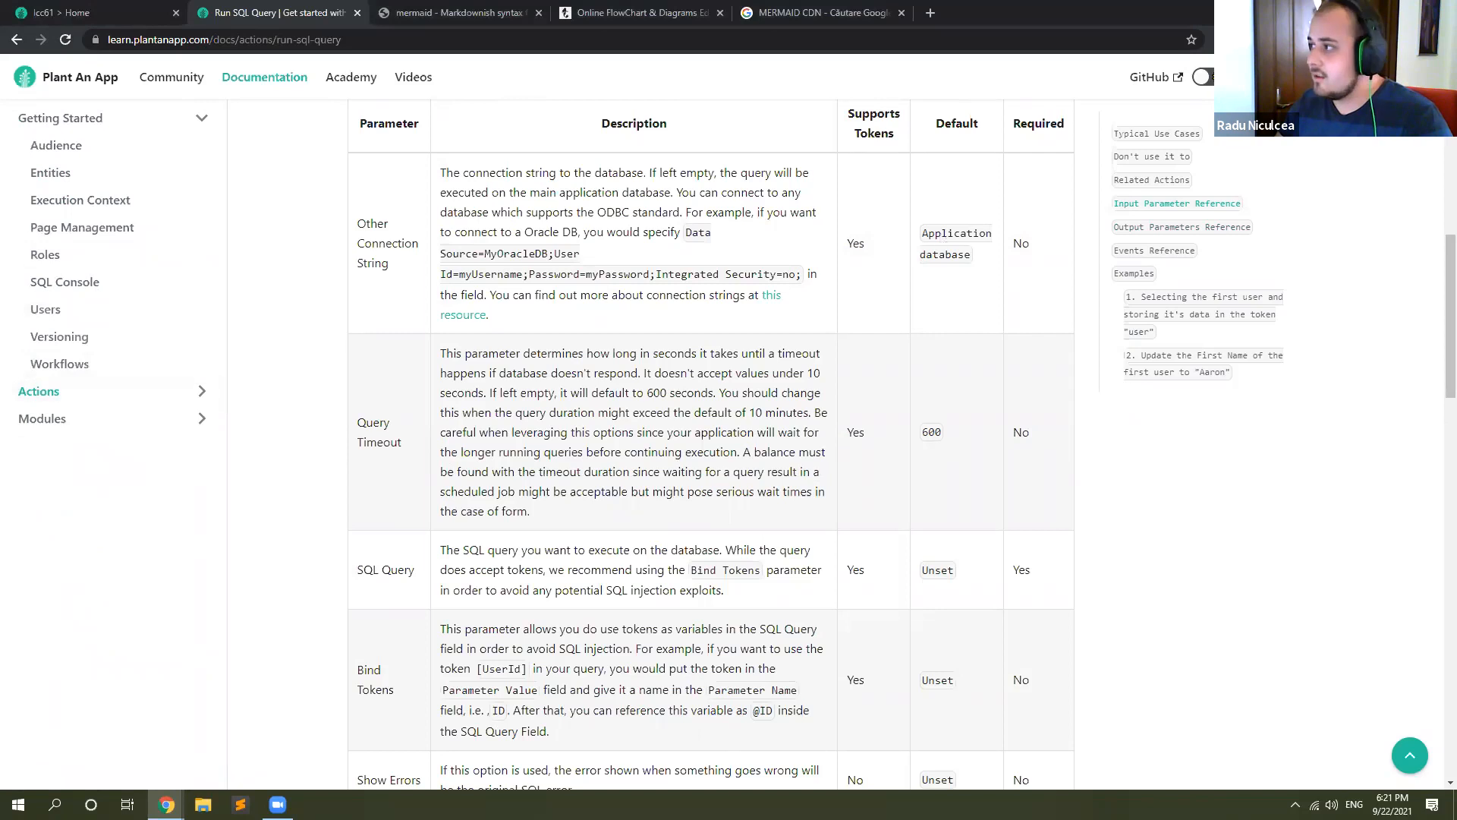
Step: Search the documentation for "run" and open the Running the examples from actions page
{"action": "key", "text": "ctrl+k"}
{"action": "type", "text": "runn"}
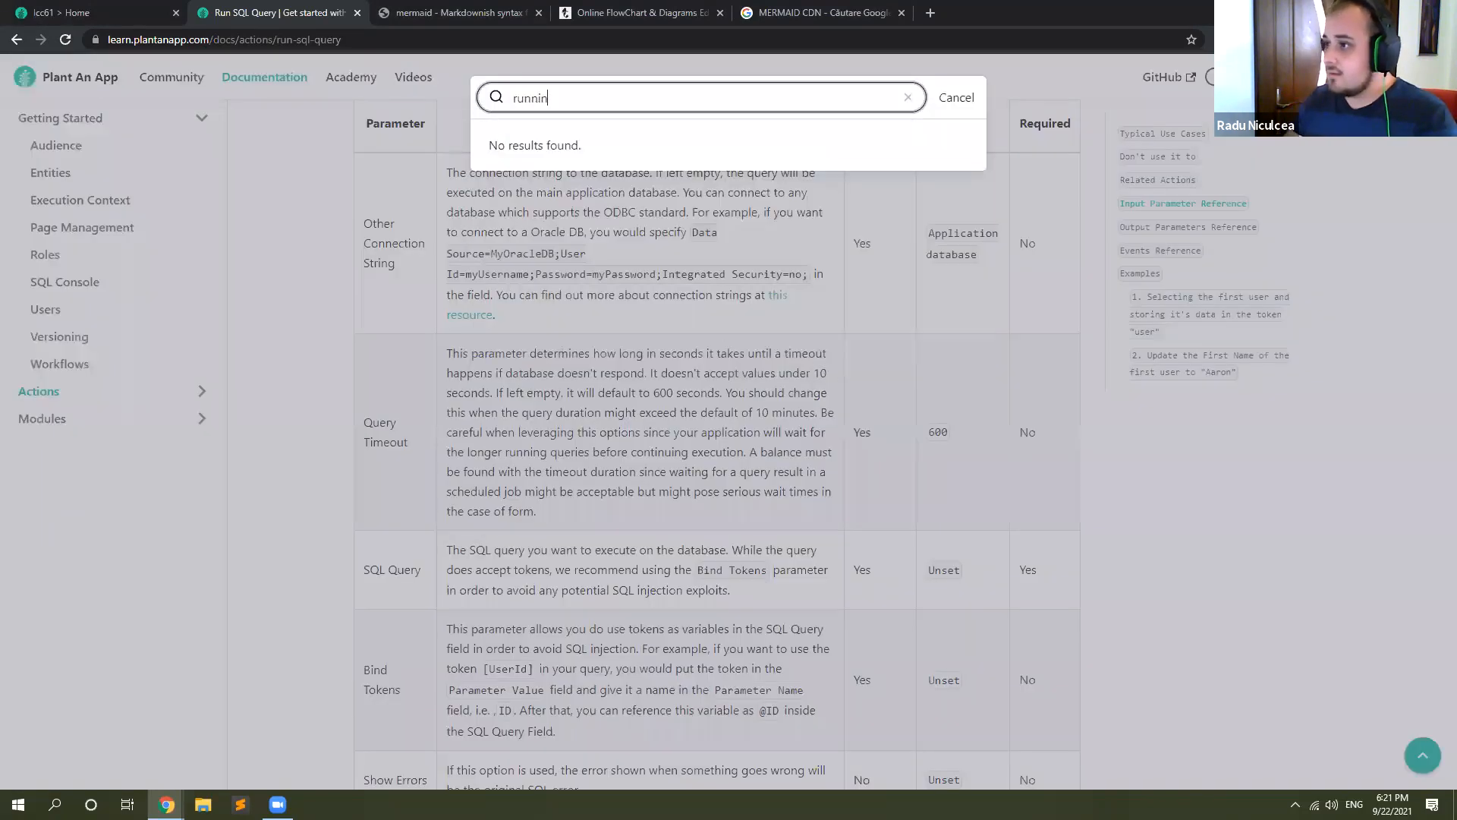
{"action": "key", "text": "BackSpace"}
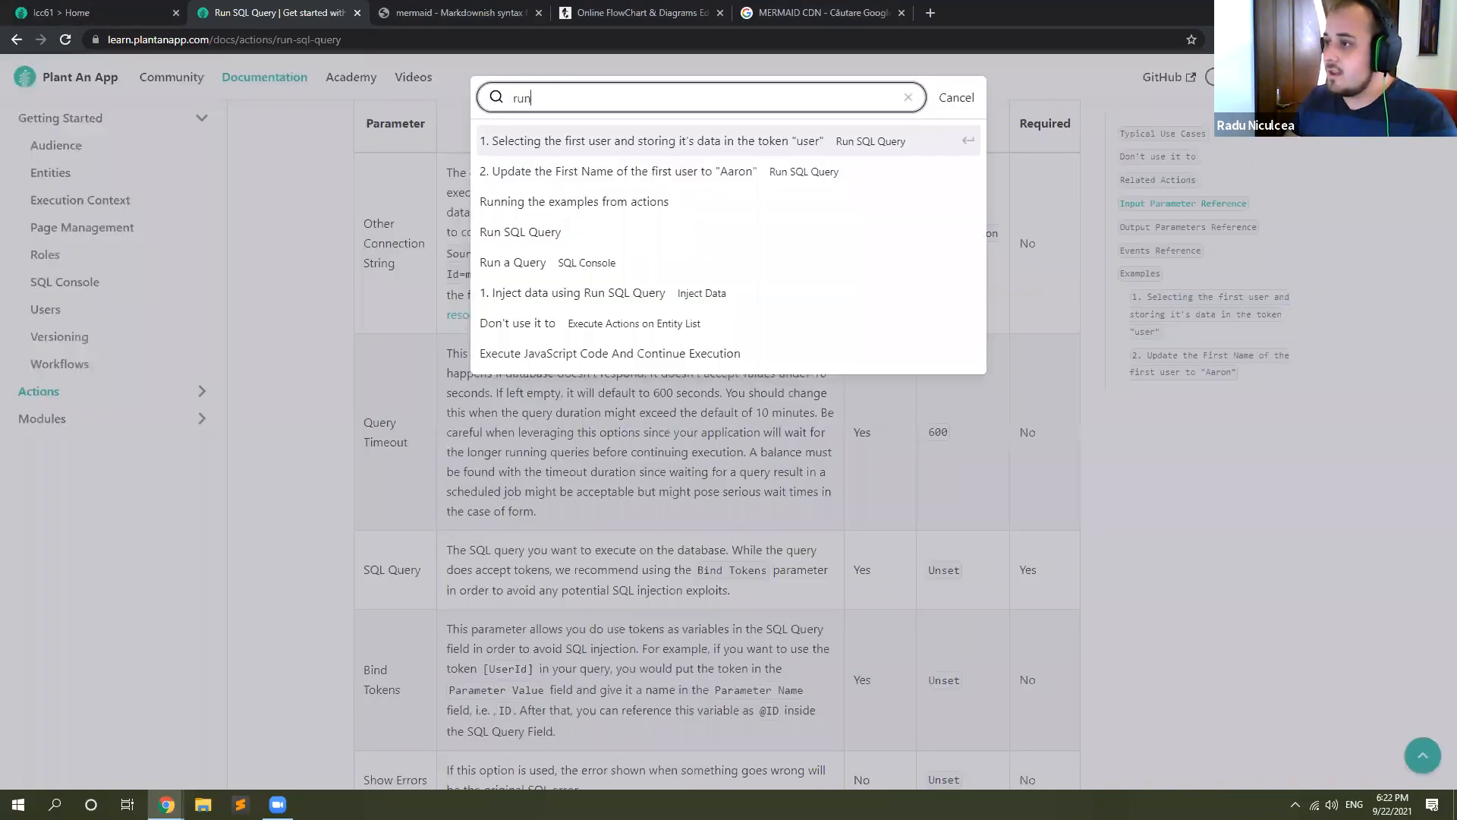
{"action": "left_click", "coordinate": [607, 203]}
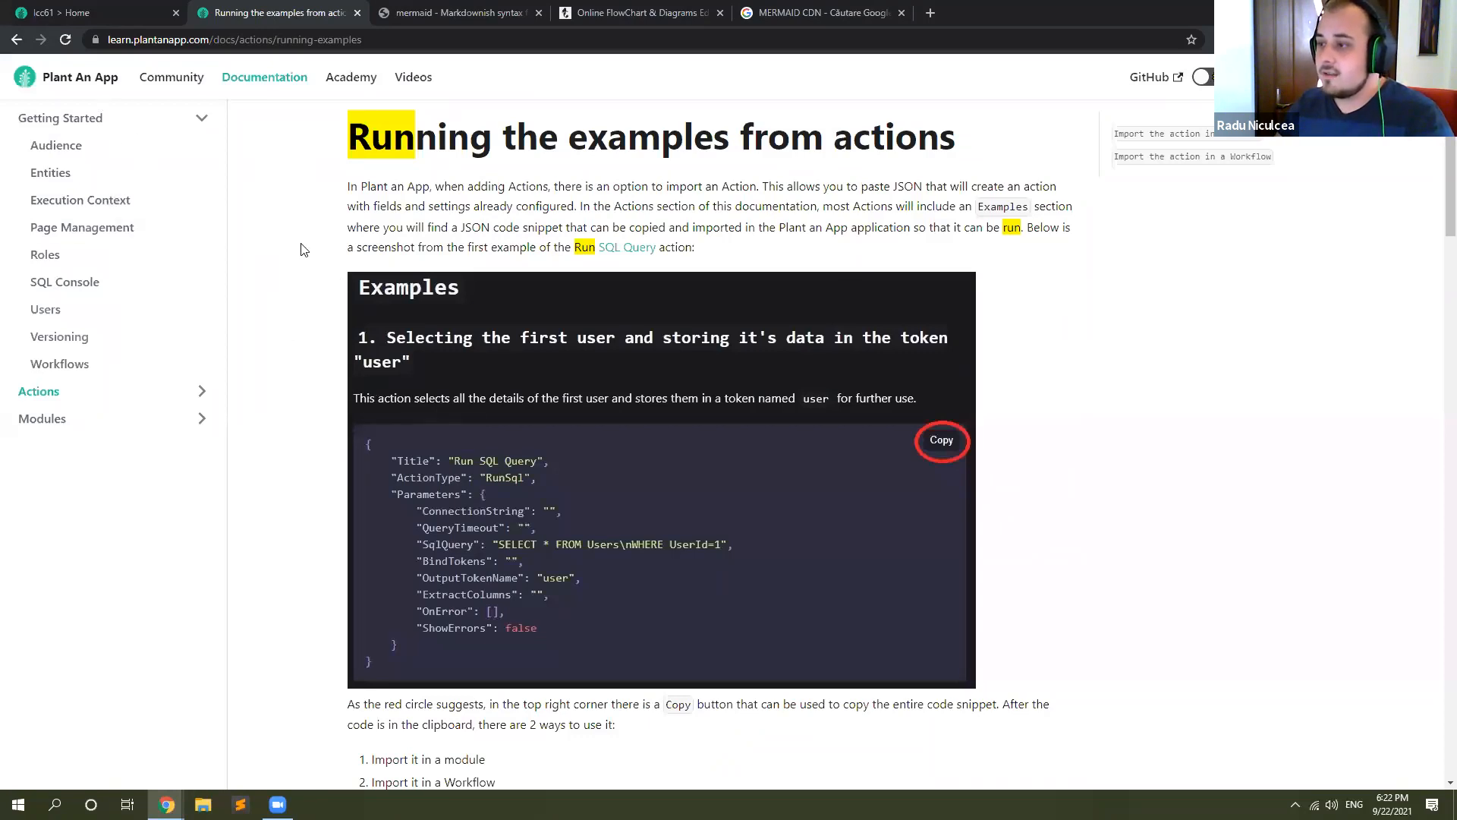
Step: Review how to import a copied action into a module or a Workflow, and close the documentation page
{"action": "scroll", "coordinate": [357, 182], "scroll_direction": "down", "scroll_amount": 1}
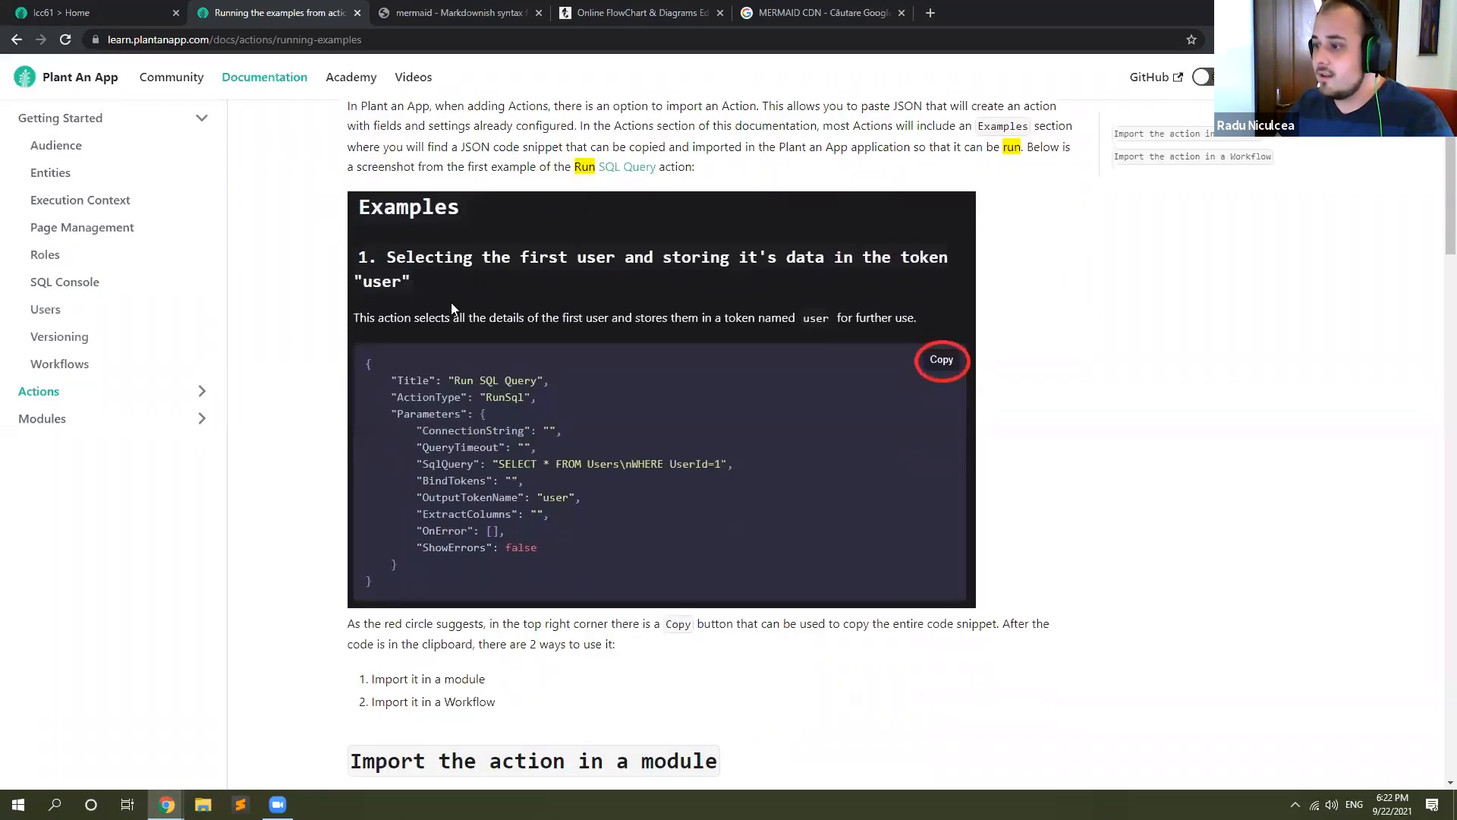
{"action": "scroll", "coordinate": [451, 302], "scroll_direction": "down", "scroll_amount": 10}
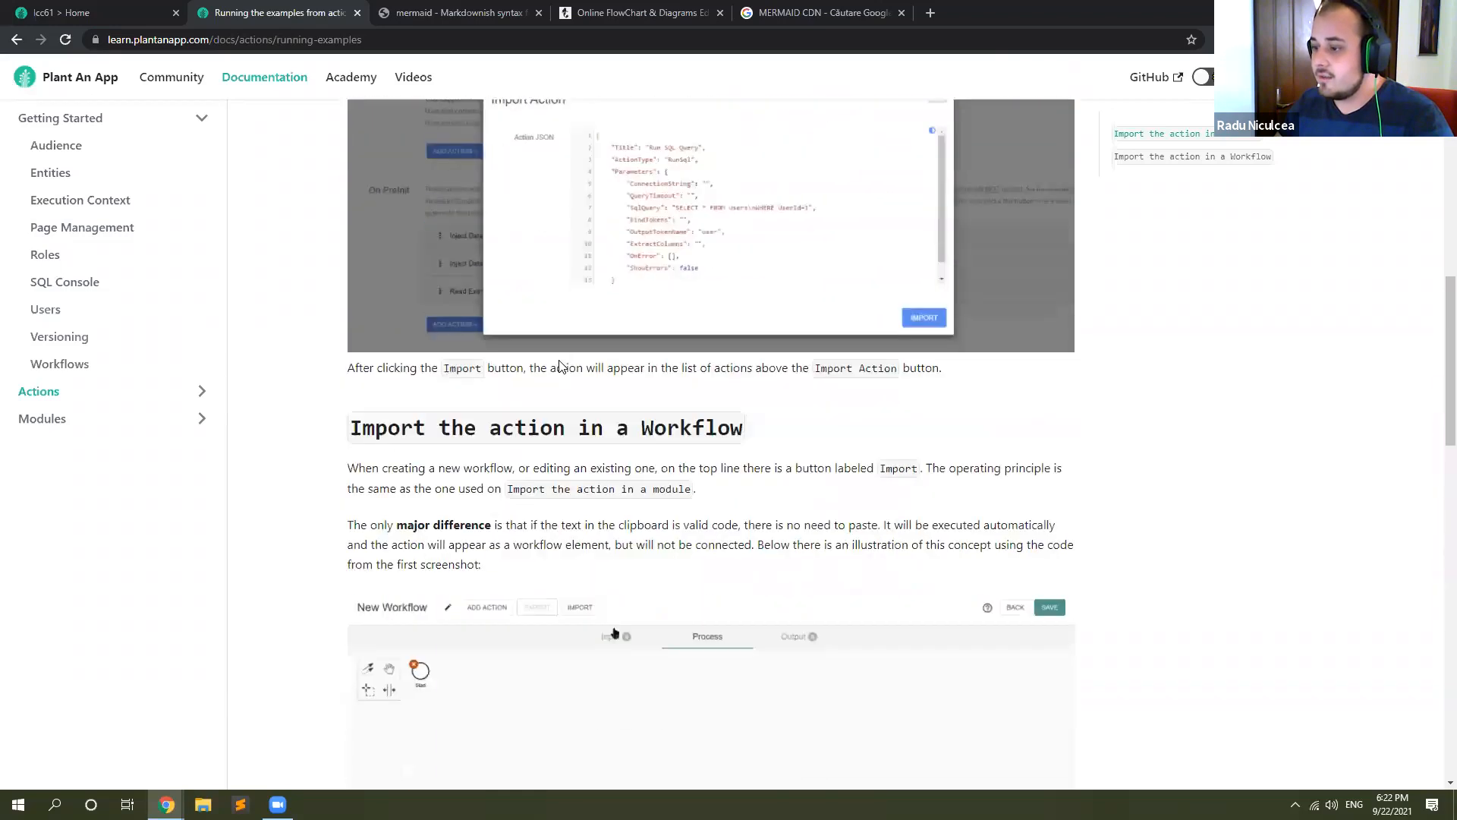
{"action": "scroll", "coordinate": [561, 372], "scroll_direction": "down", "scroll_amount": 8}
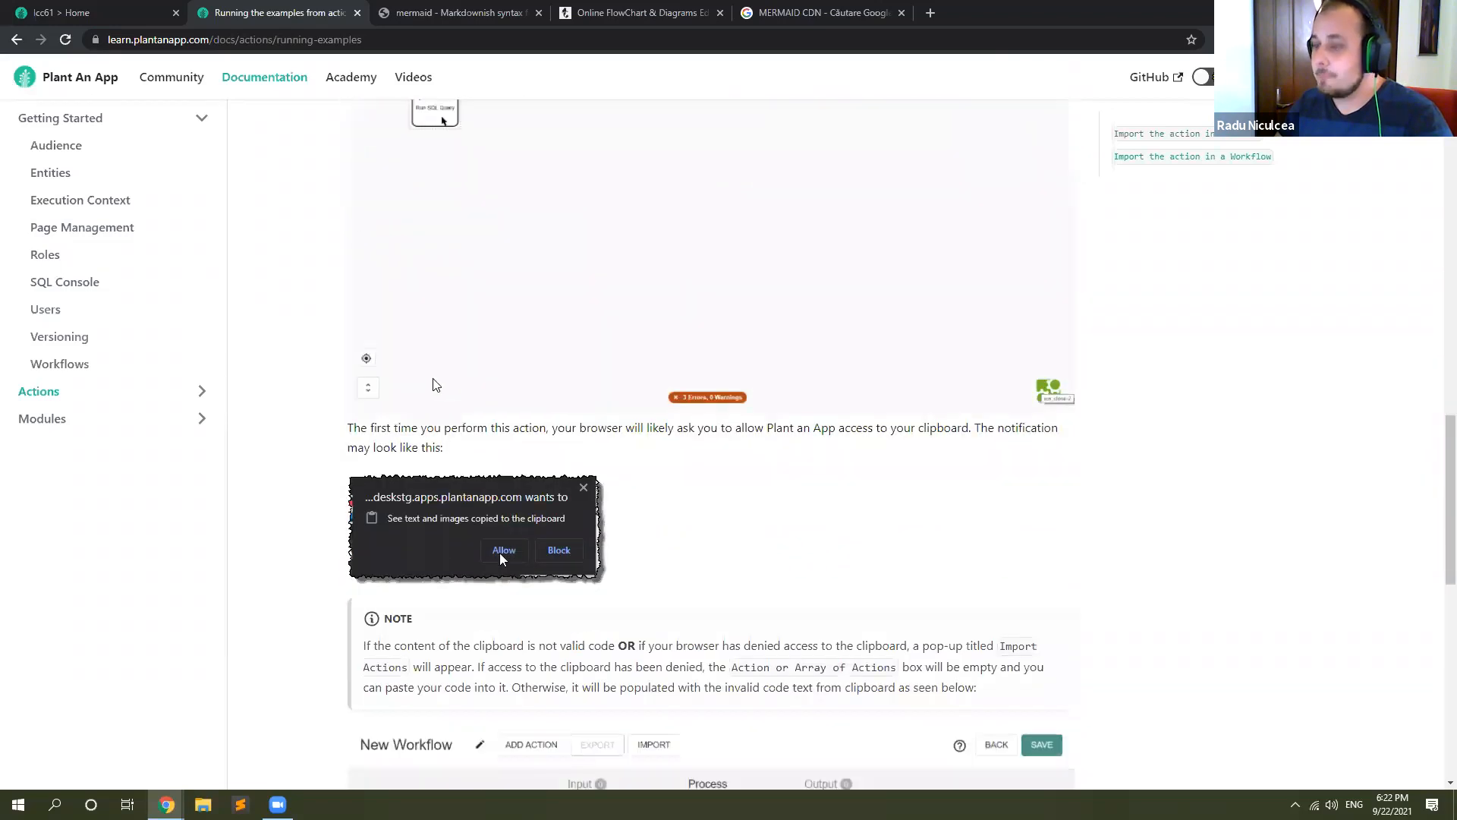
{"action": "scroll", "coordinate": [350, 253], "scroll_direction": "up", "scroll_amount": 20}
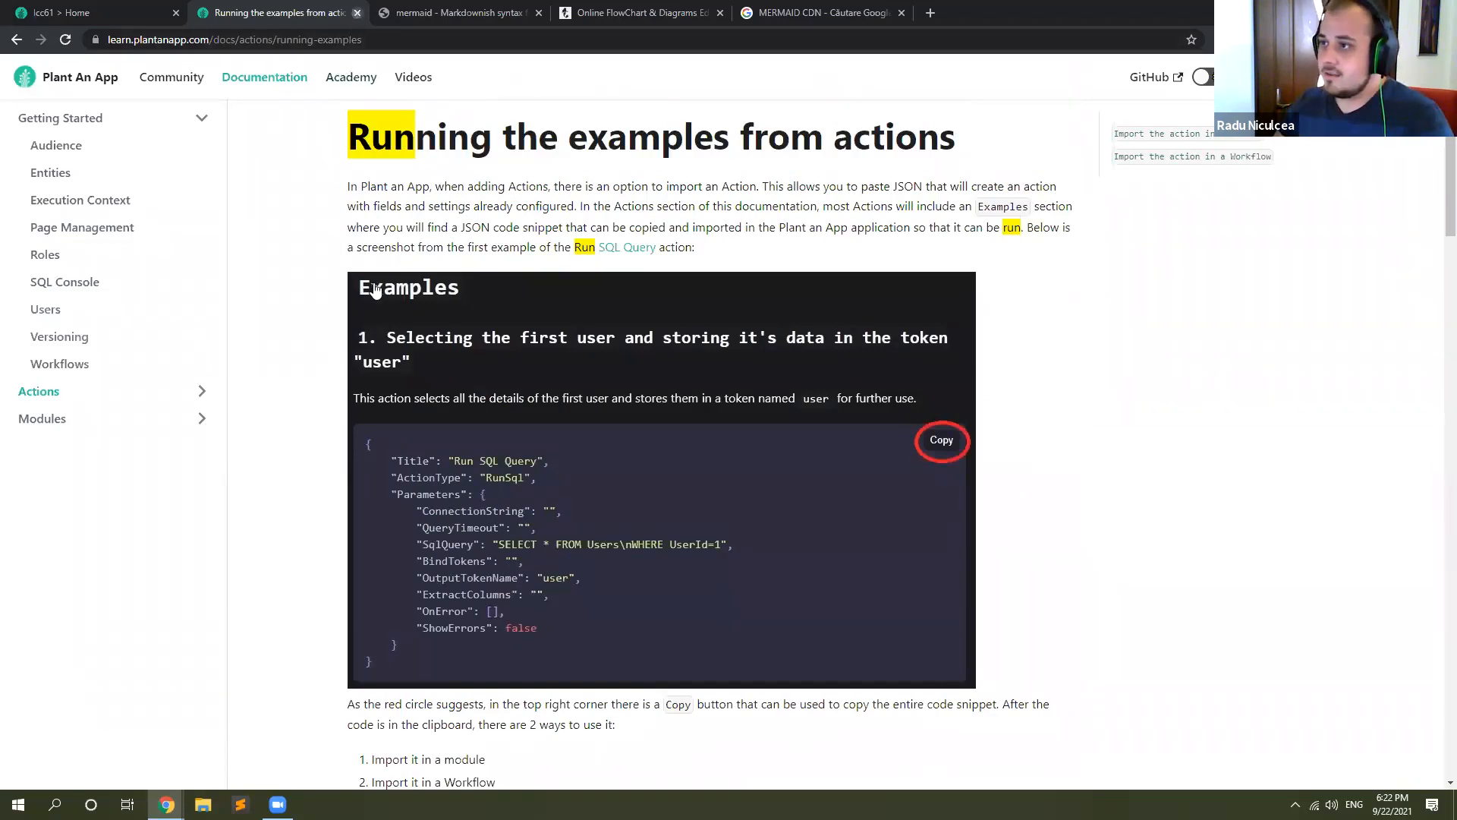
{"action": "key", "text": "ctrl+w"}
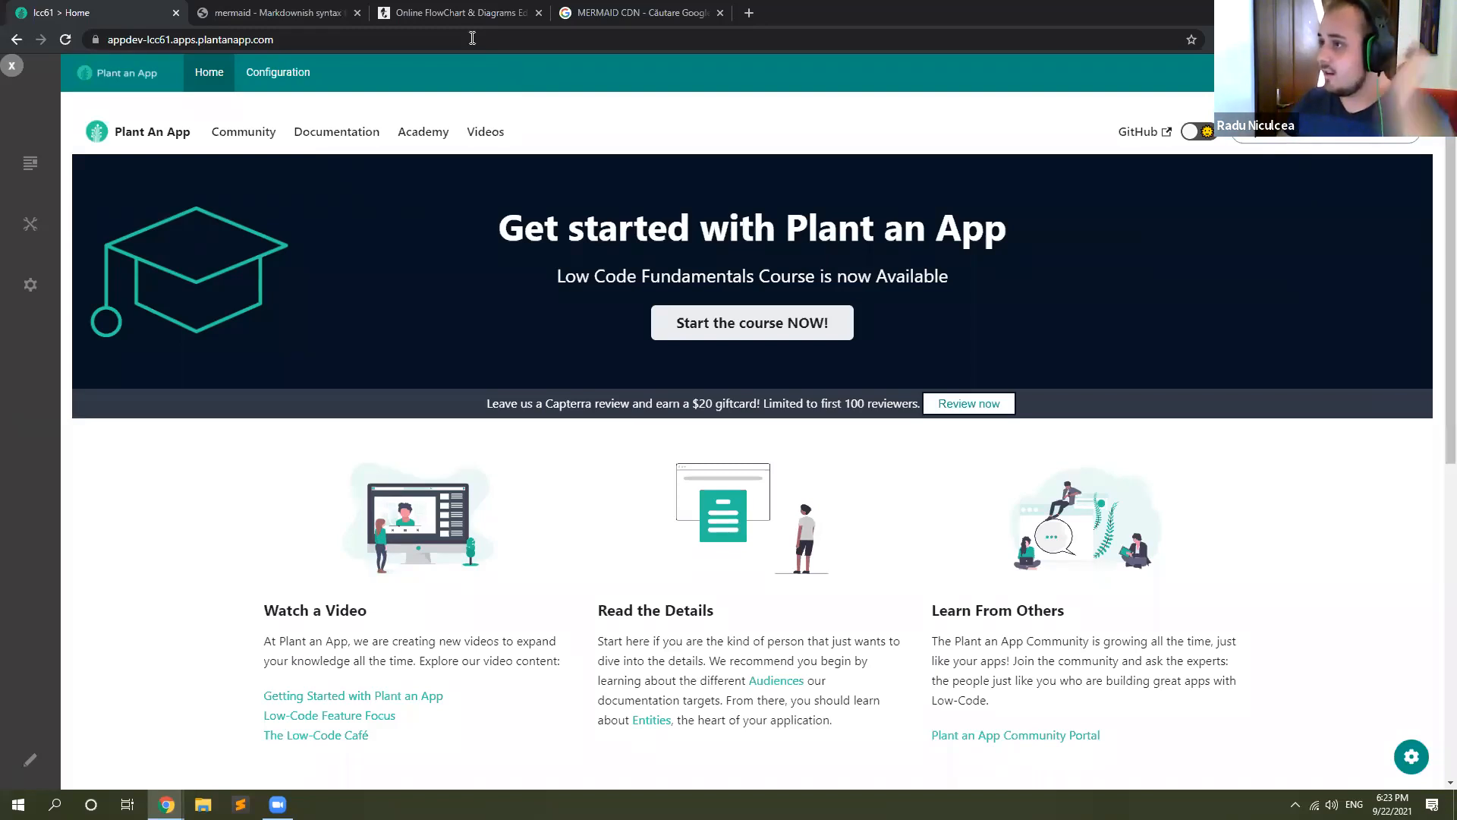
Step: Look over the About Mermaid page and switch to the Mermaid Live Editor with its sample flowchart
{"action": "left_click", "coordinate": [273, 9]}
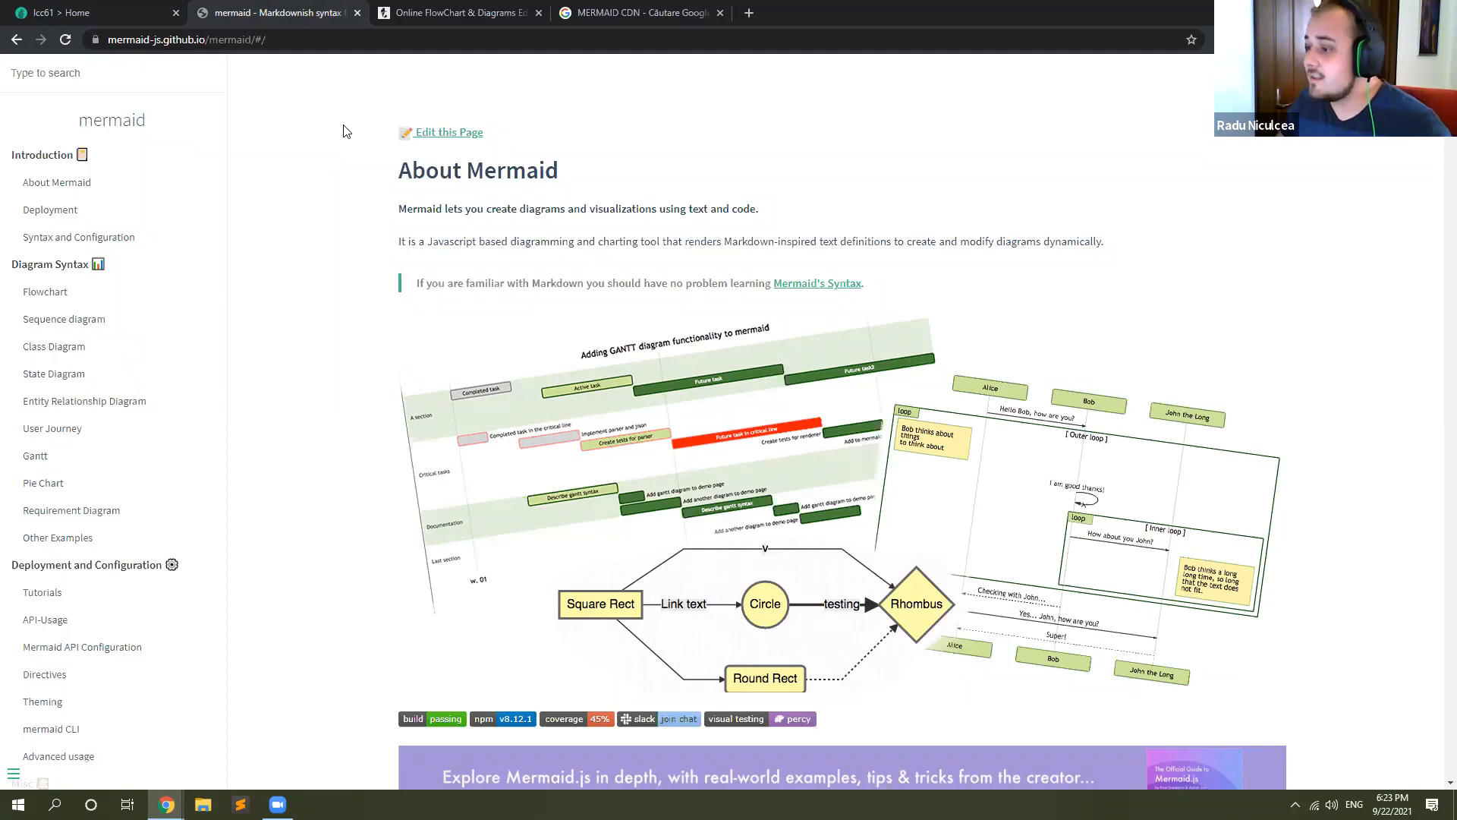
{"action": "scroll", "coordinate": [708, 274], "scroll_direction": "down", "scroll_amount": 1}
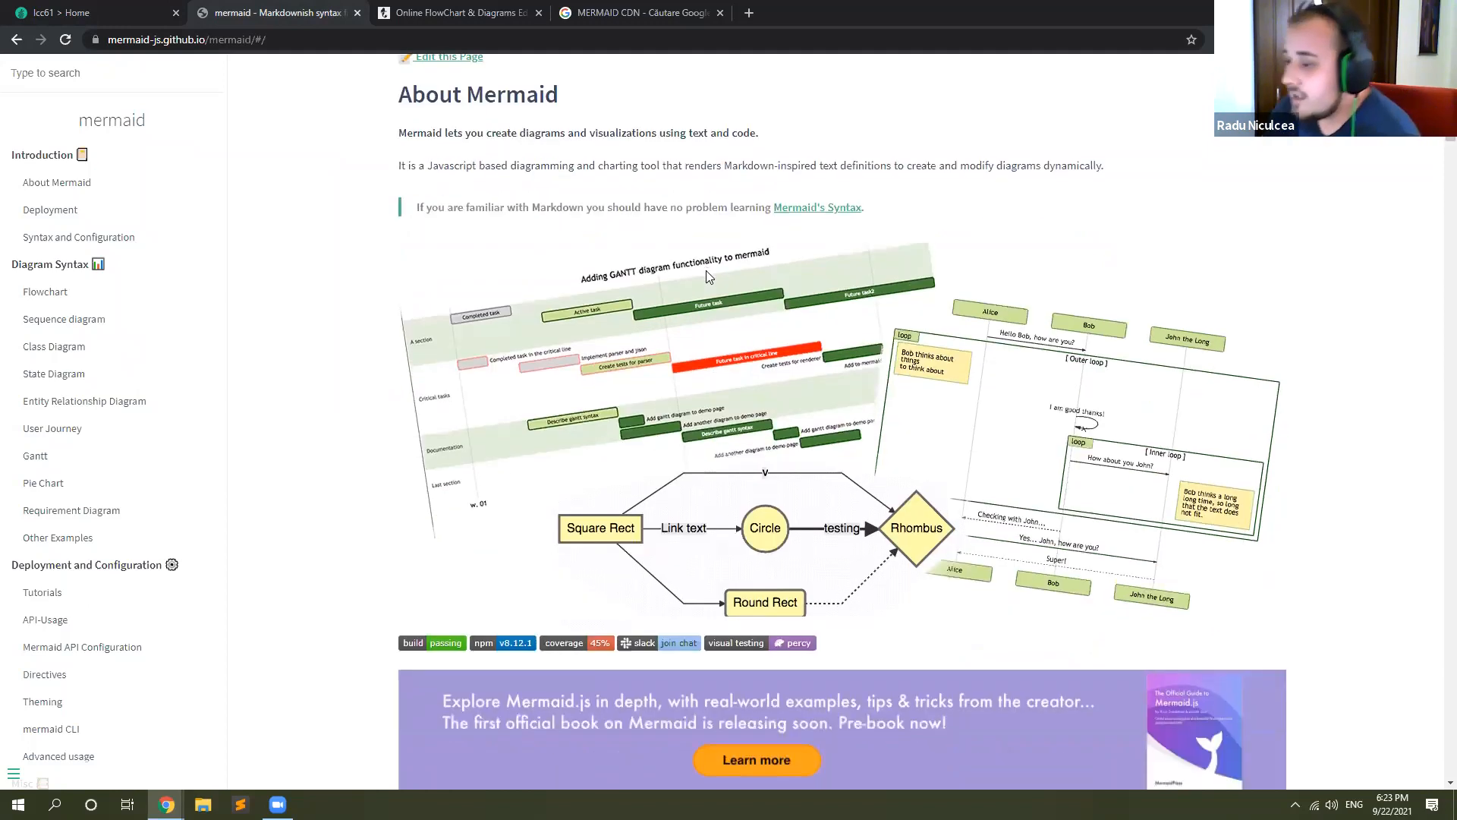
{"action": "scroll", "coordinate": [706, 270], "scroll_direction": "up", "scroll_amount": 1}
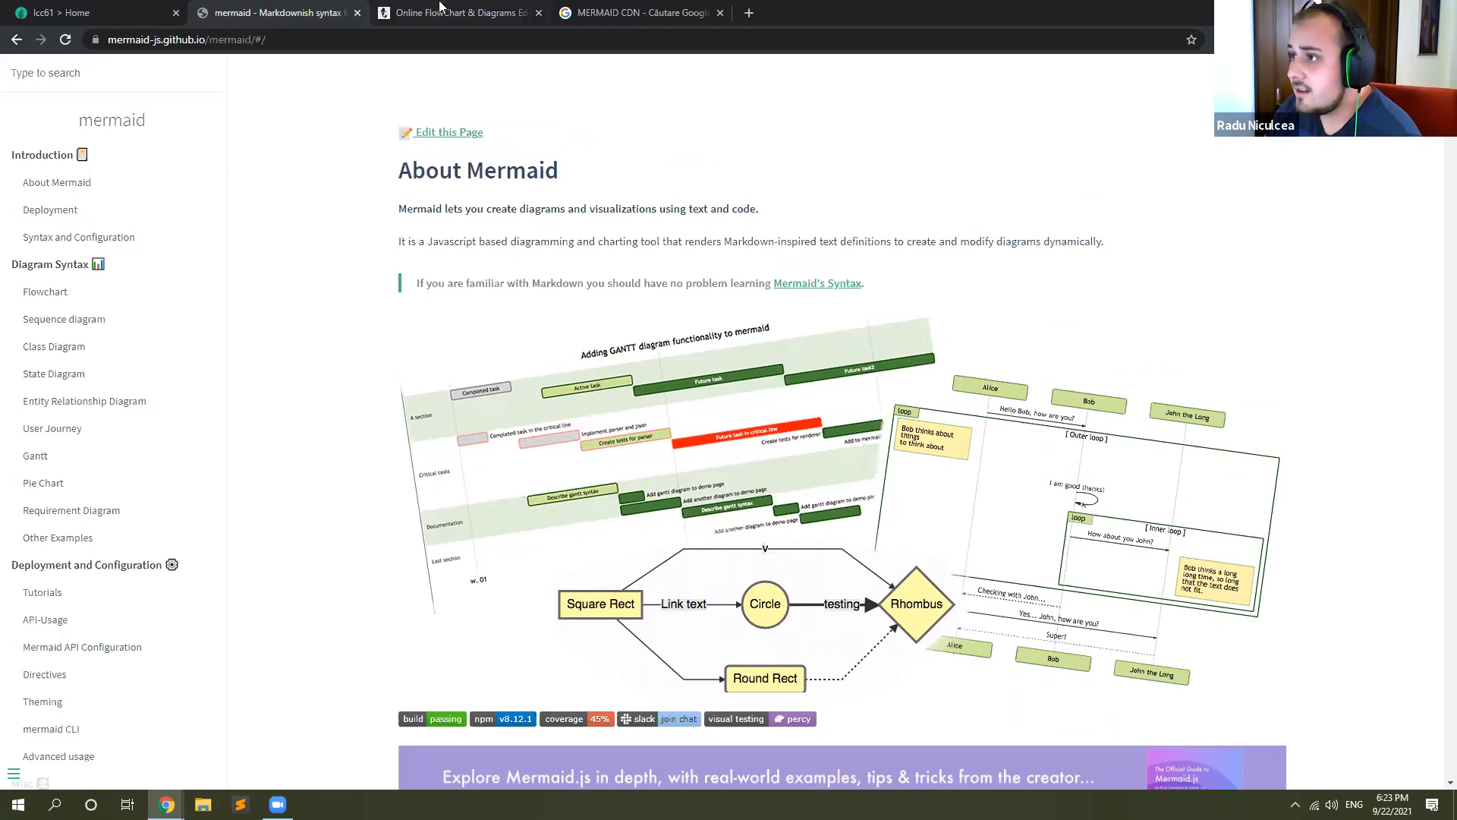
{"action": "left_click", "coordinate": [441, 9]}
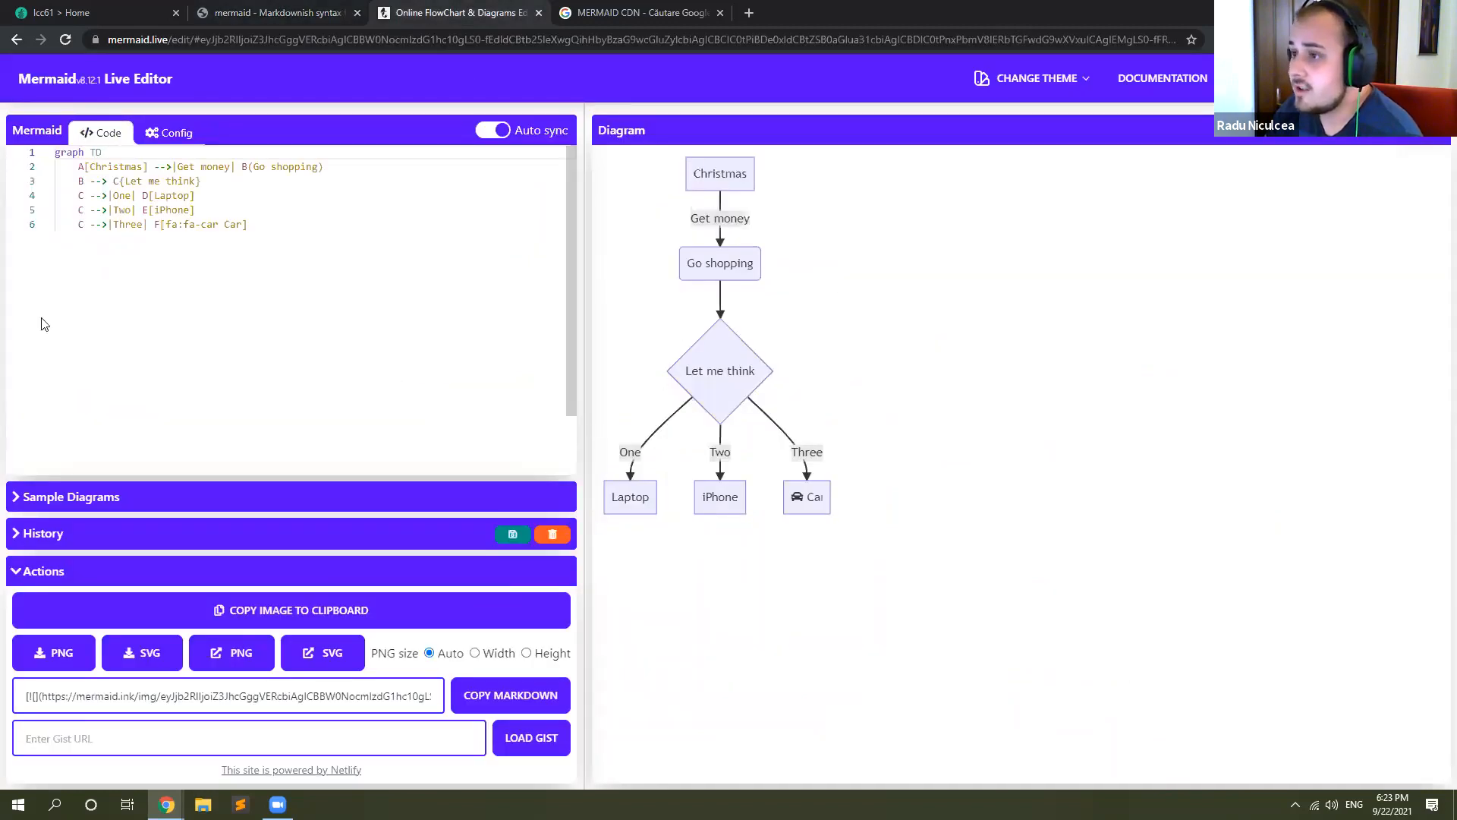
Step: Examine the sample flowchart's code lines and how they correspond to the nodes and arrows of the rendered diagram
{"action": "left_click_drag", "start_coordinate": [78, 166], "coordinate": [266, 319]}
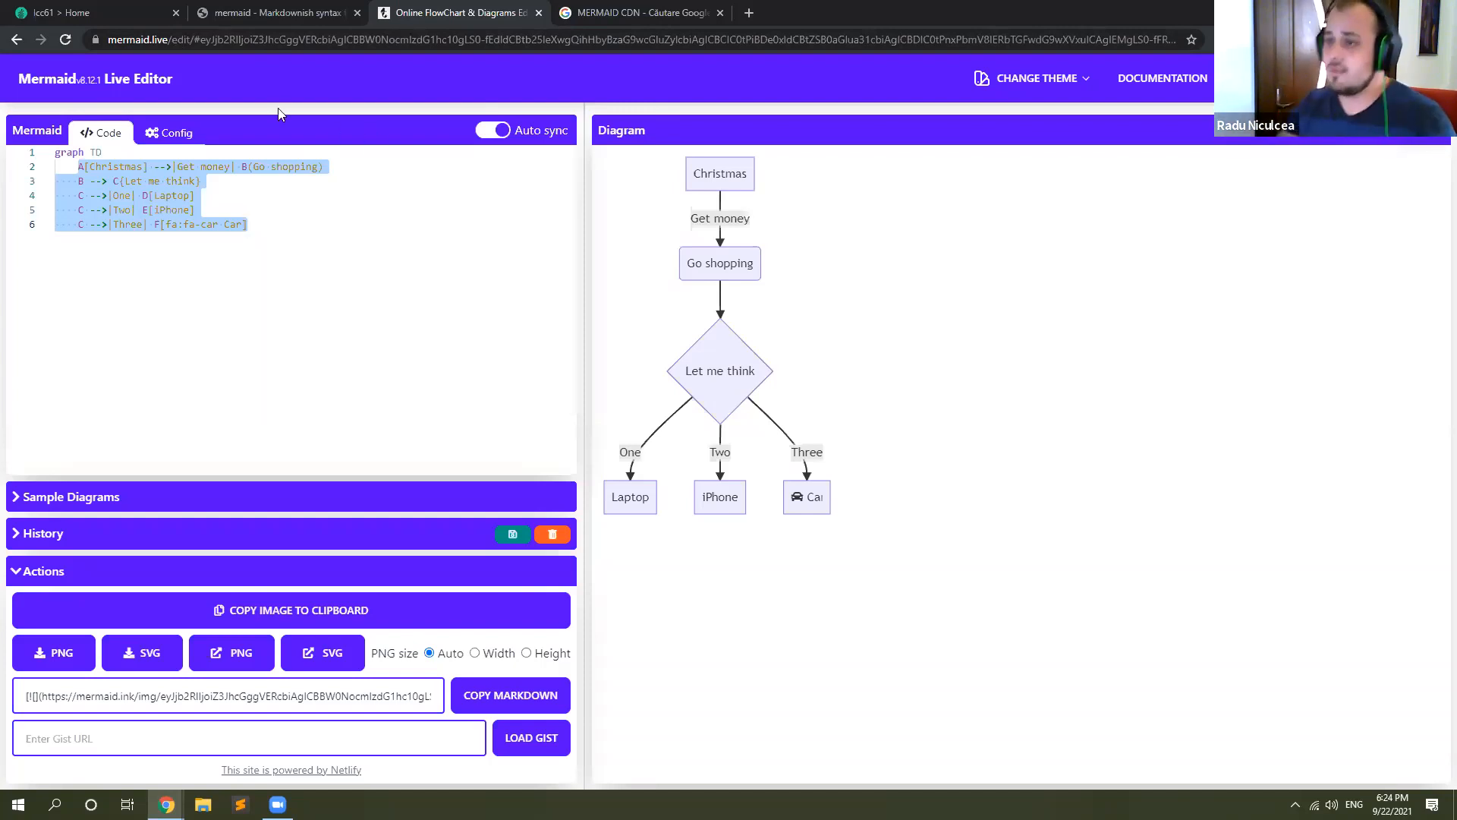
{"action": "left_click", "coordinate": [99, 13]}
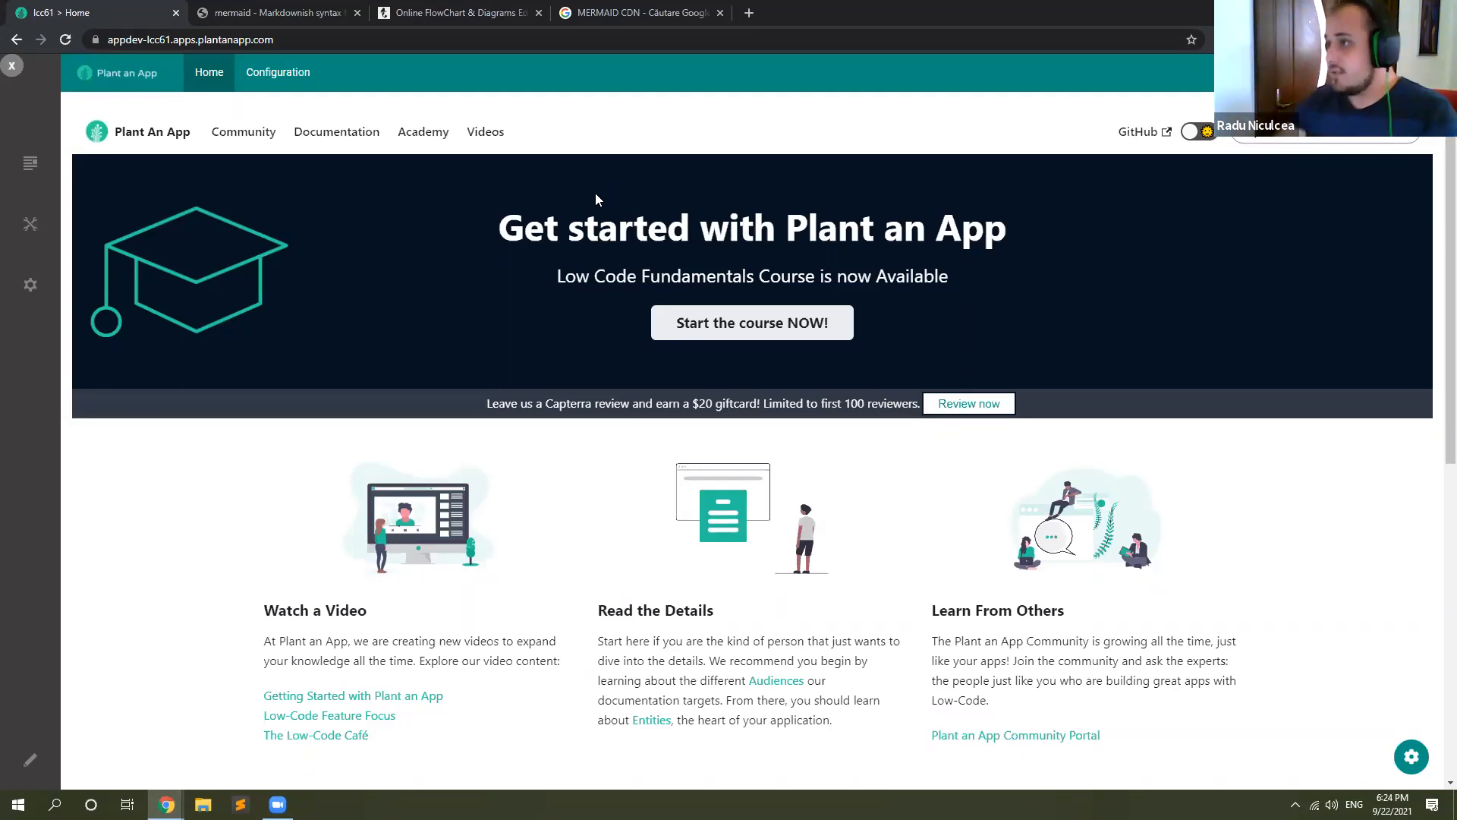
{"action": "left_click", "coordinate": [641, 12]}
{"action": "left_click", "coordinate": [478, 12]}
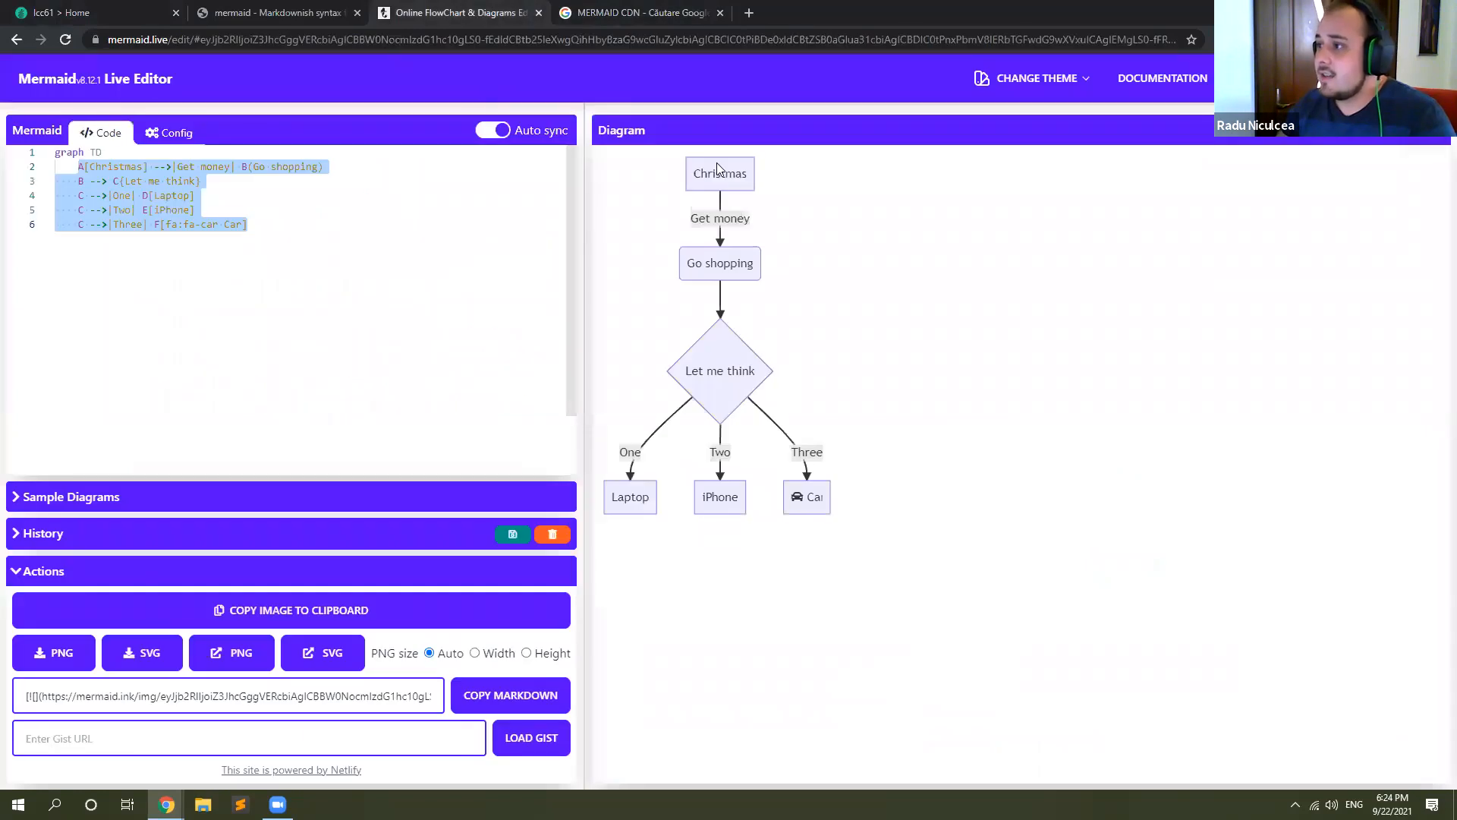
{"action": "left_click", "coordinate": [754, 198]}
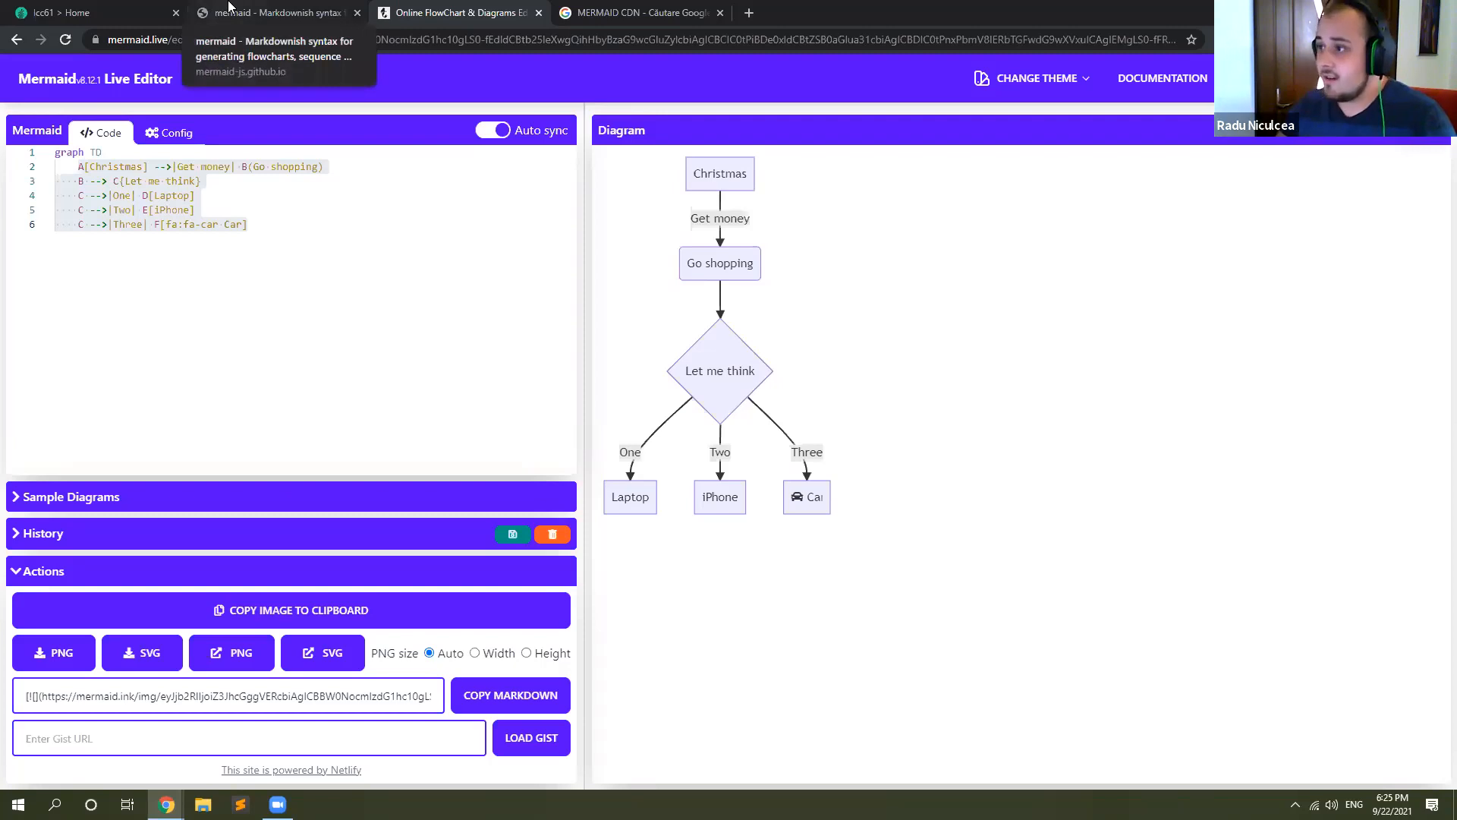
Step: Switch to the Plant an App site and start creating a new entity from its configuration
{"action": "left_click", "coordinate": [230, 6]}
{"action": "left_click", "coordinate": [126, 9]}
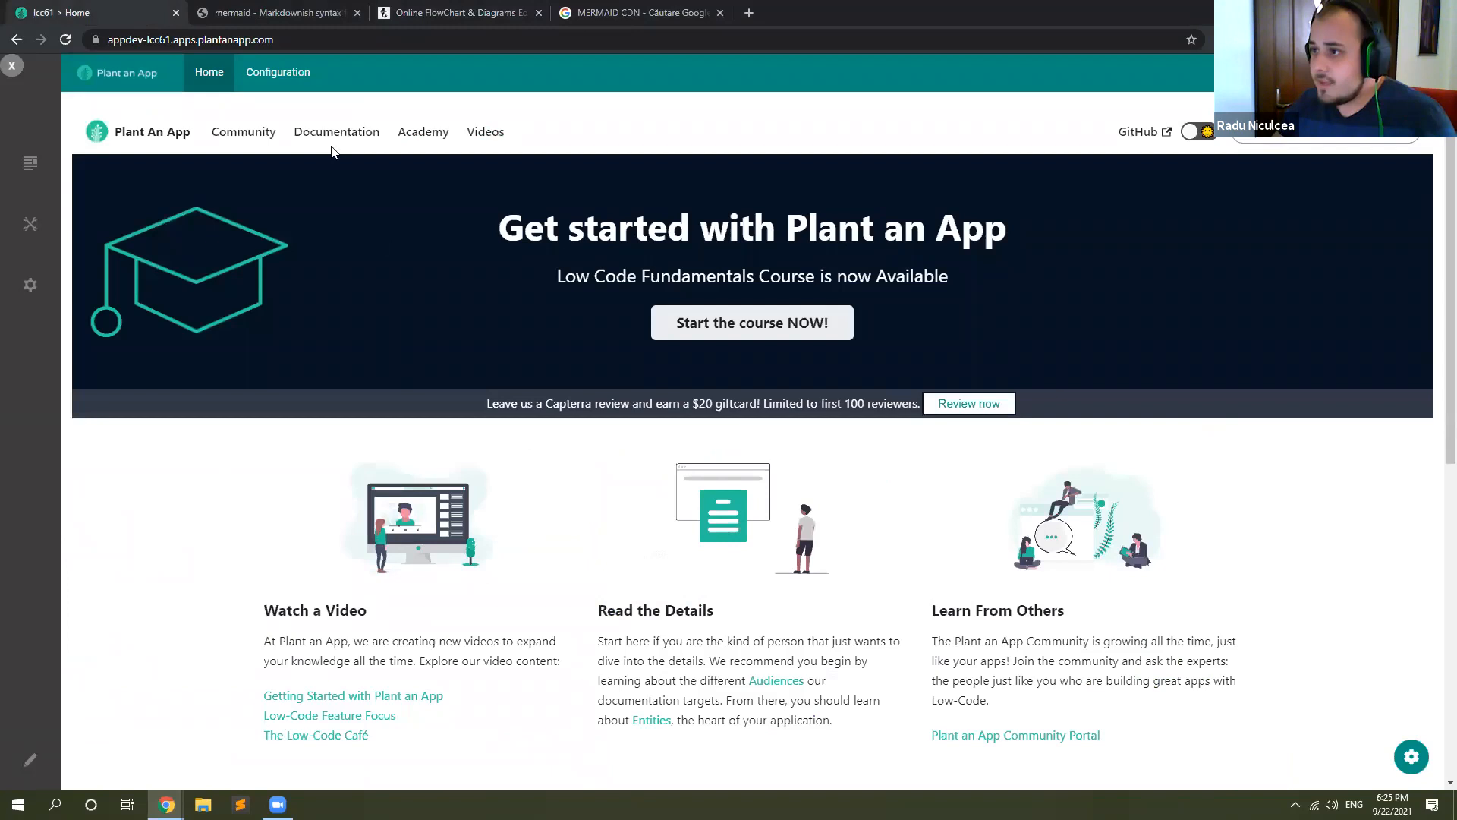
{"action": "left_click", "coordinate": [279, 86]}
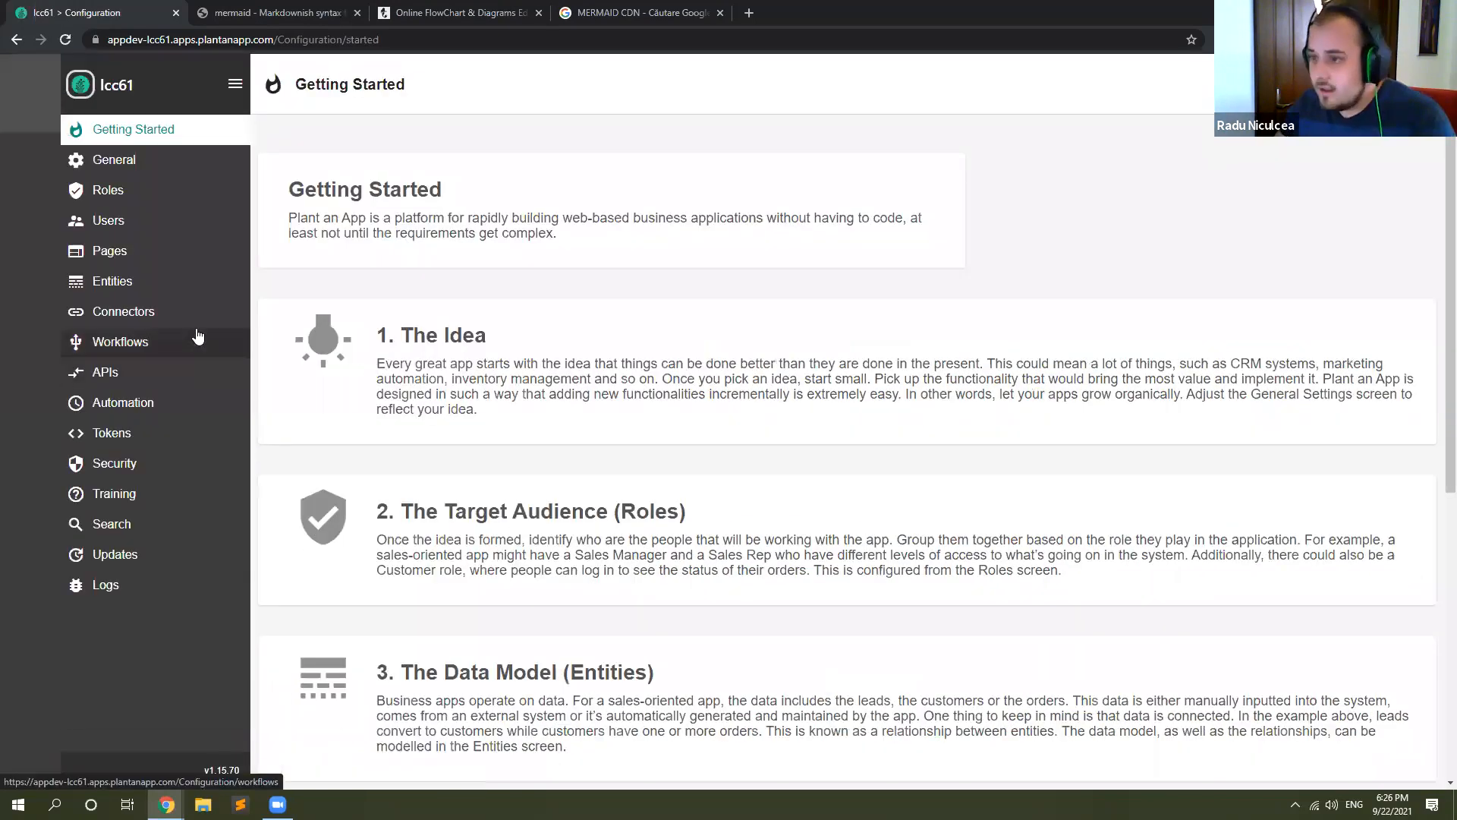
{"action": "left_click", "coordinate": [144, 286]}
{"action": "left_click", "coordinate": [878, 573]}
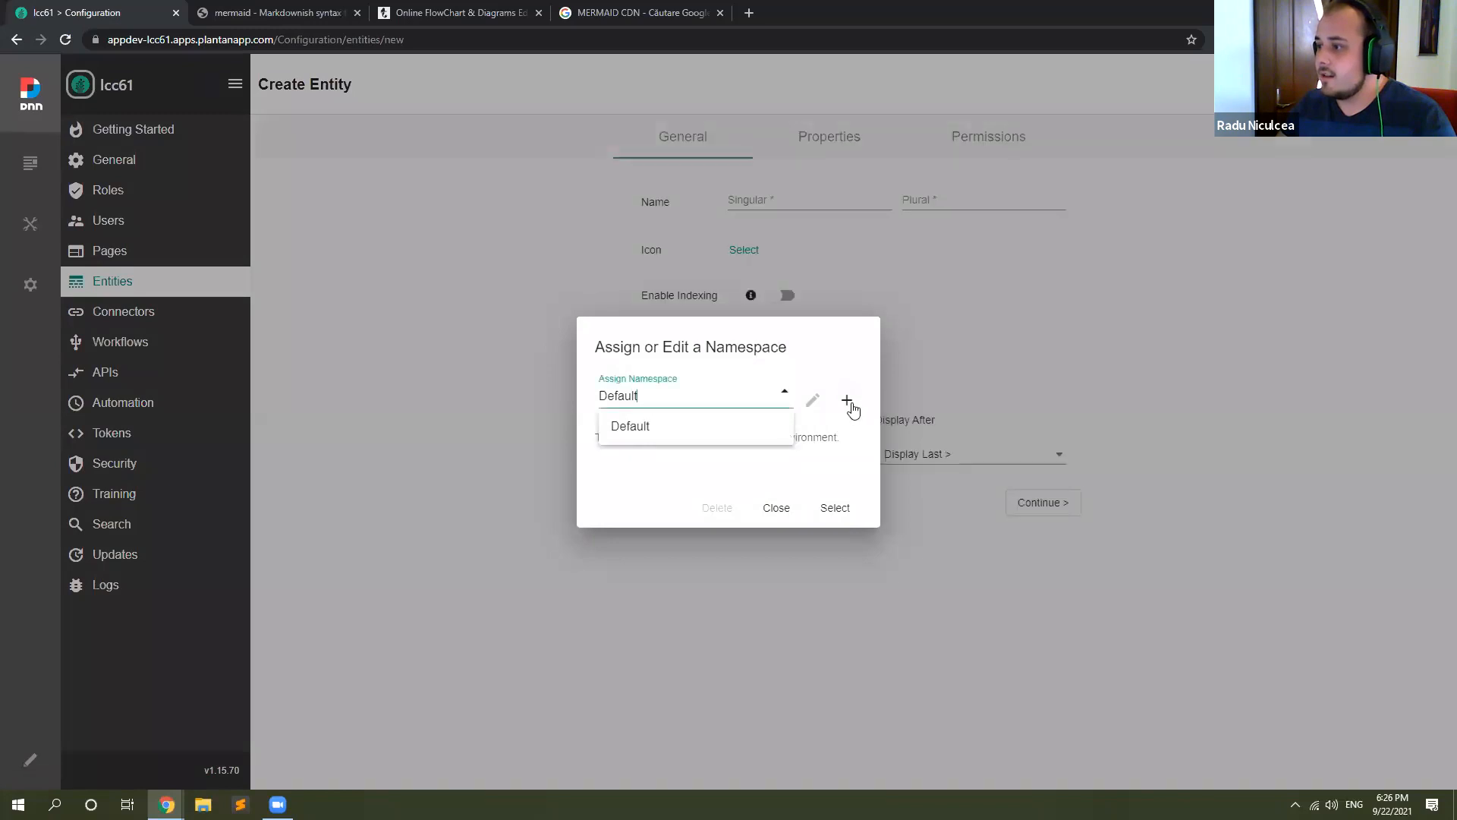
Step: Add a new namespace for the entity and name it Mermaid
{"action": "left_click", "coordinate": [849, 401]}
{"action": "left_click_drag", "start_coordinate": [694, 395], "coordinate": [494, 402]}
{"action": "key", "text": "BackSpace"}
{"action": "type", "text": "M"}
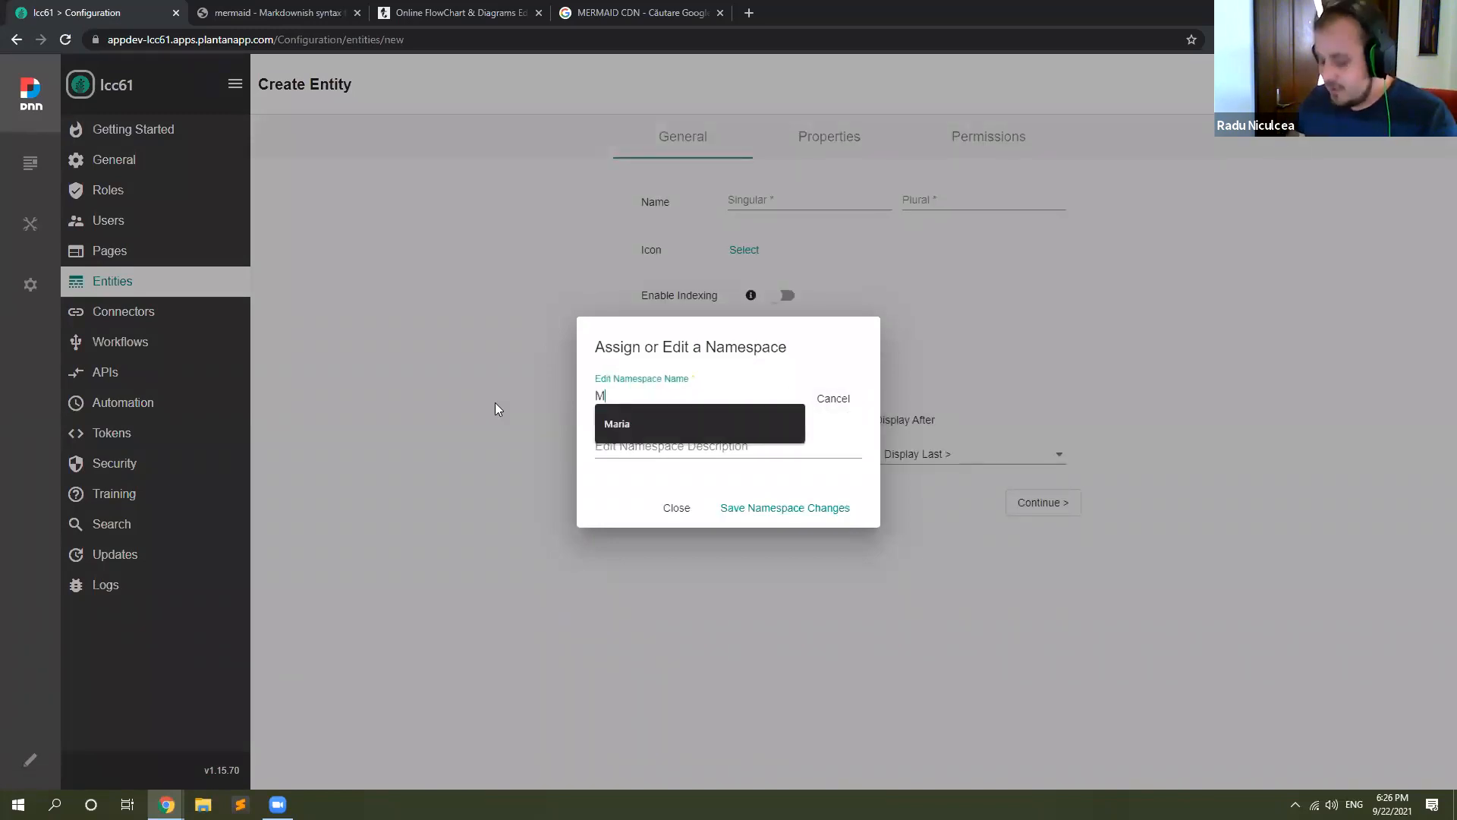
{"action": "type", "text": "erm"}
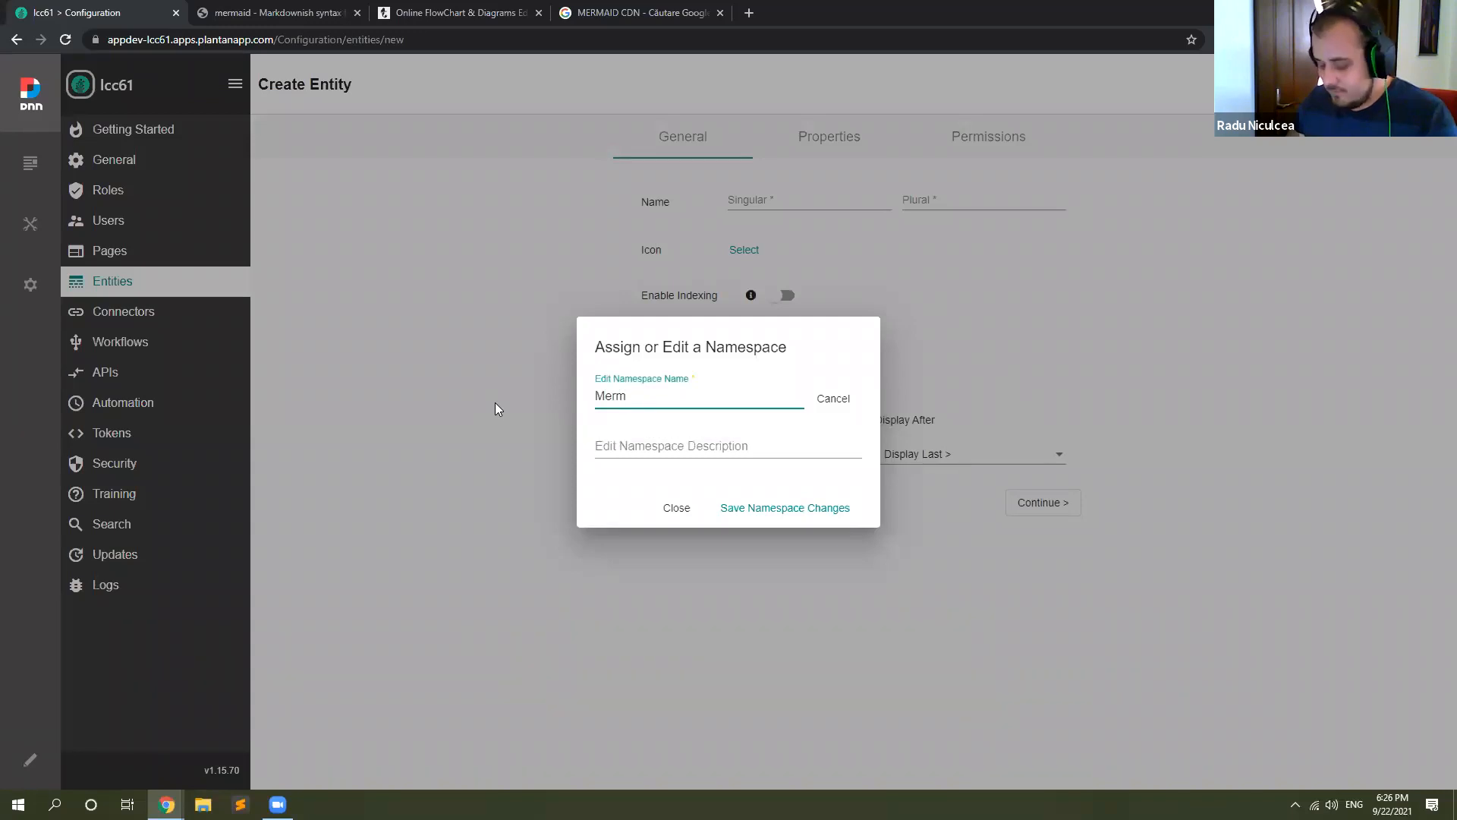
{"action": "type", "text": "maid"}
{"action": "key", "text": "BackSpace"}
{"action": "key", "text": "BackSpace"}
{"action": "key", "text": "BackSpace"}
{"action": "key", "text": "BackSpace"}
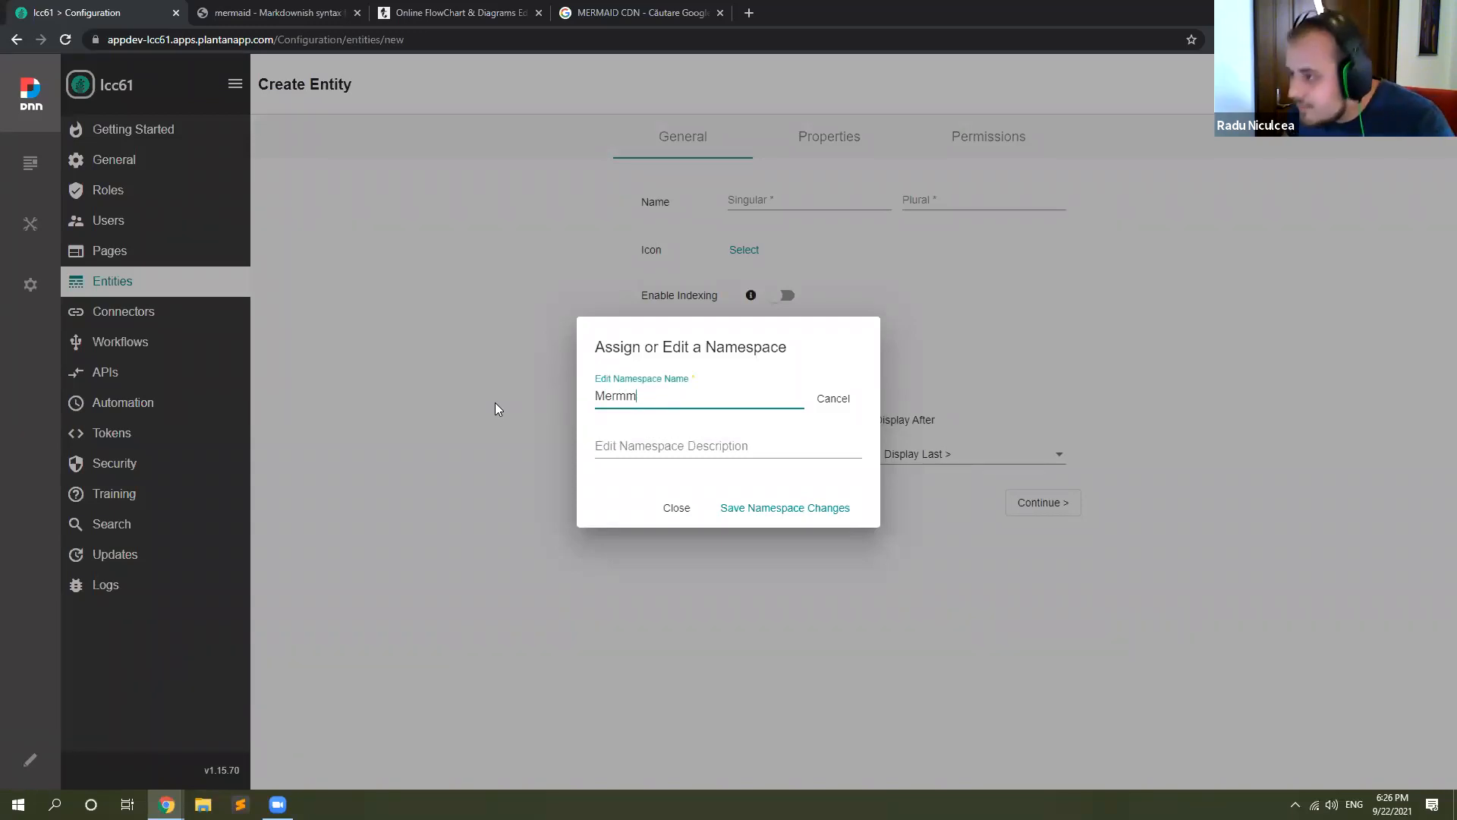
{"action": "type", "text": "aid"}
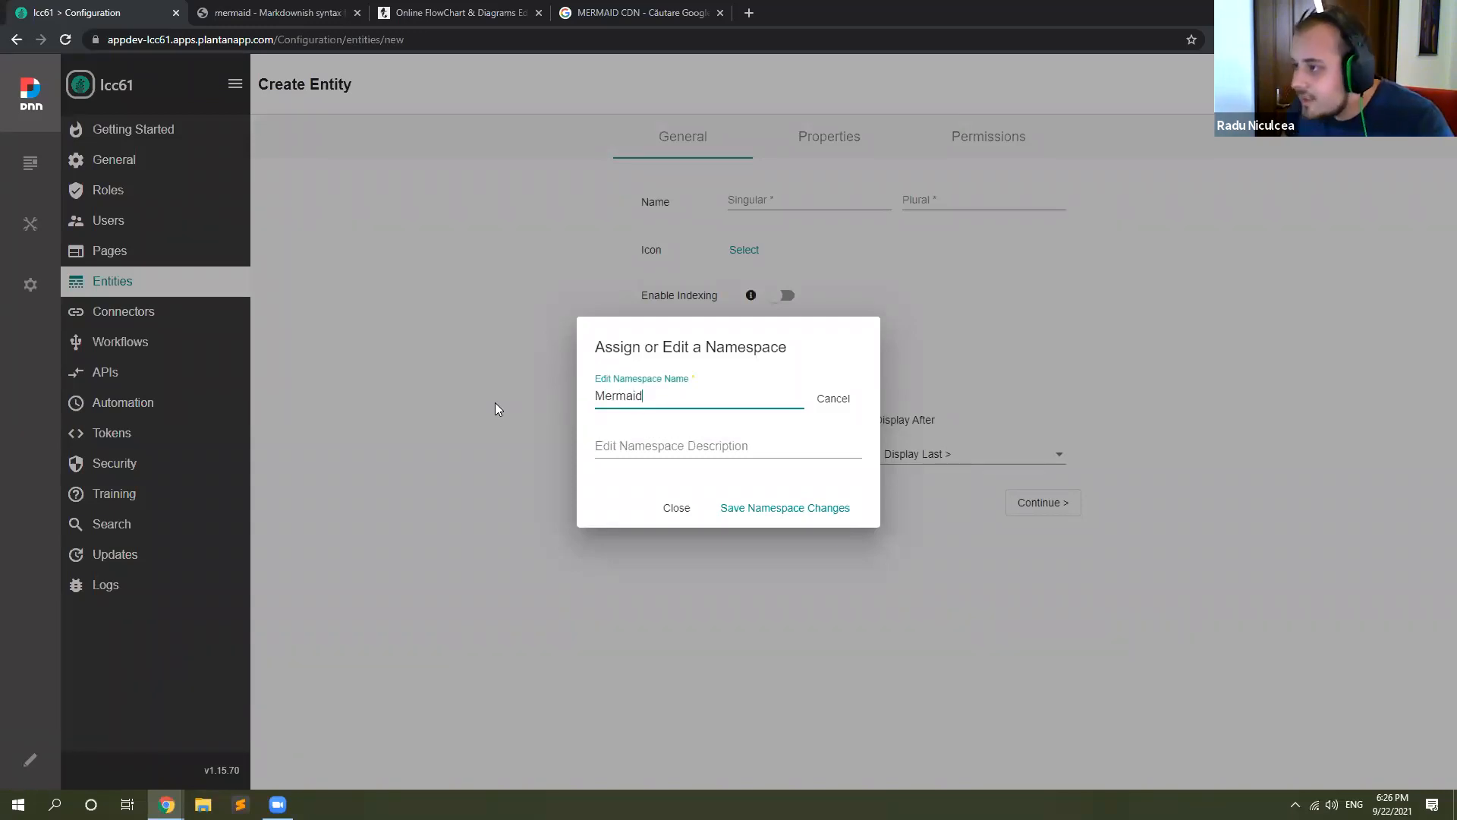
Step: Give the new namespace the description "Mermaid js Demo" and save it
{"action": "key", "text": "ctrl+a"}
{"action": "key", "text": "ctrl+c"}
{"action": "left_click", "coordinate": [712, 449]}
{"action": "key", "text": "ctrl+v"}
{"action": "type", "text": "js Demo"}
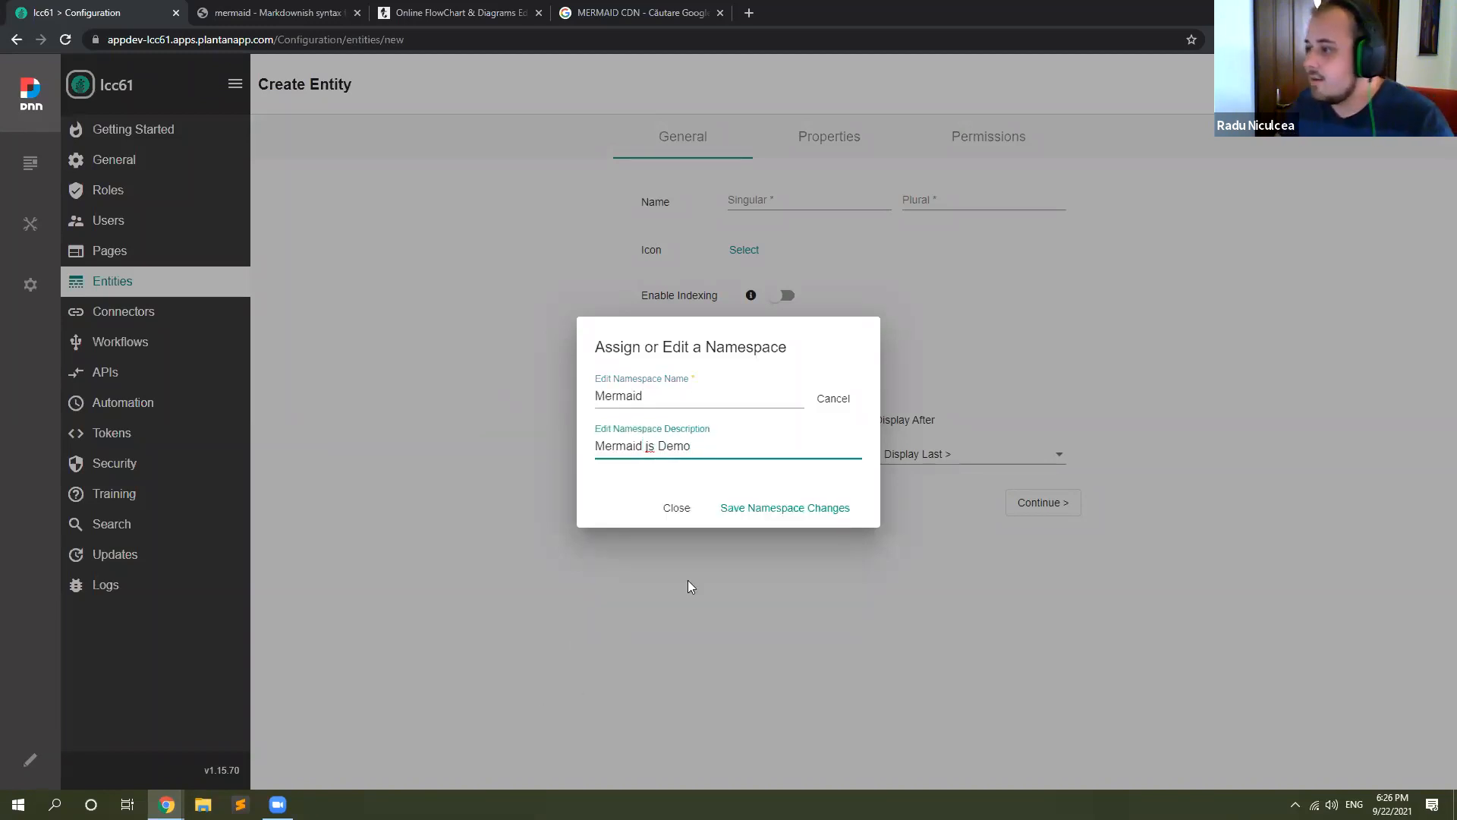
{"action": "left_click", "coordinate": [745, 519]}
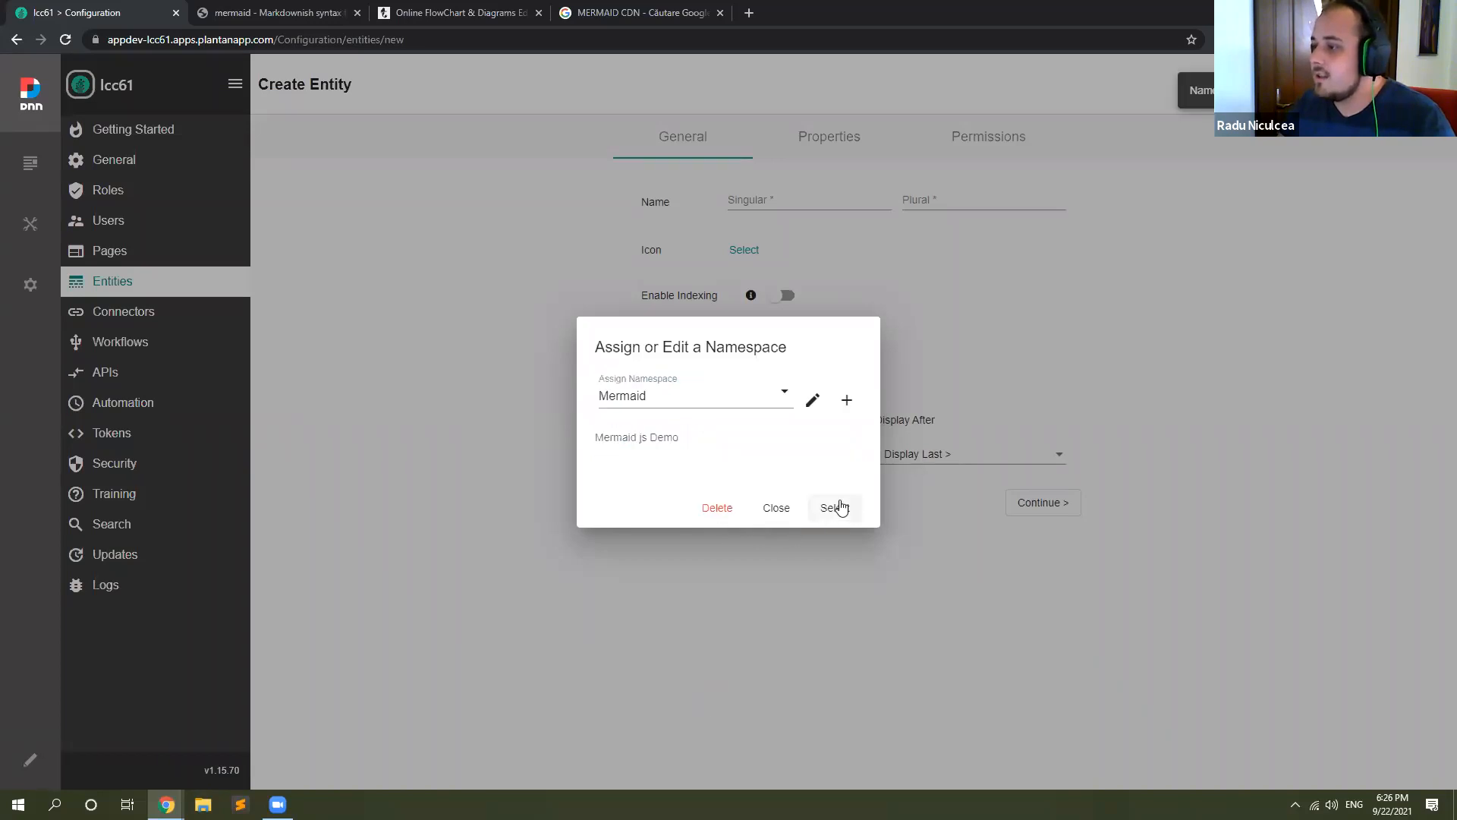
Step: Assign the Mermaid namespace to the entity and name it State, with the plural States
{"action": "left_click", "coordinate": [835, 504]}
{"action": "left_click", "coordinate": [799, 209]}
{"action": "type", "text": "State"}
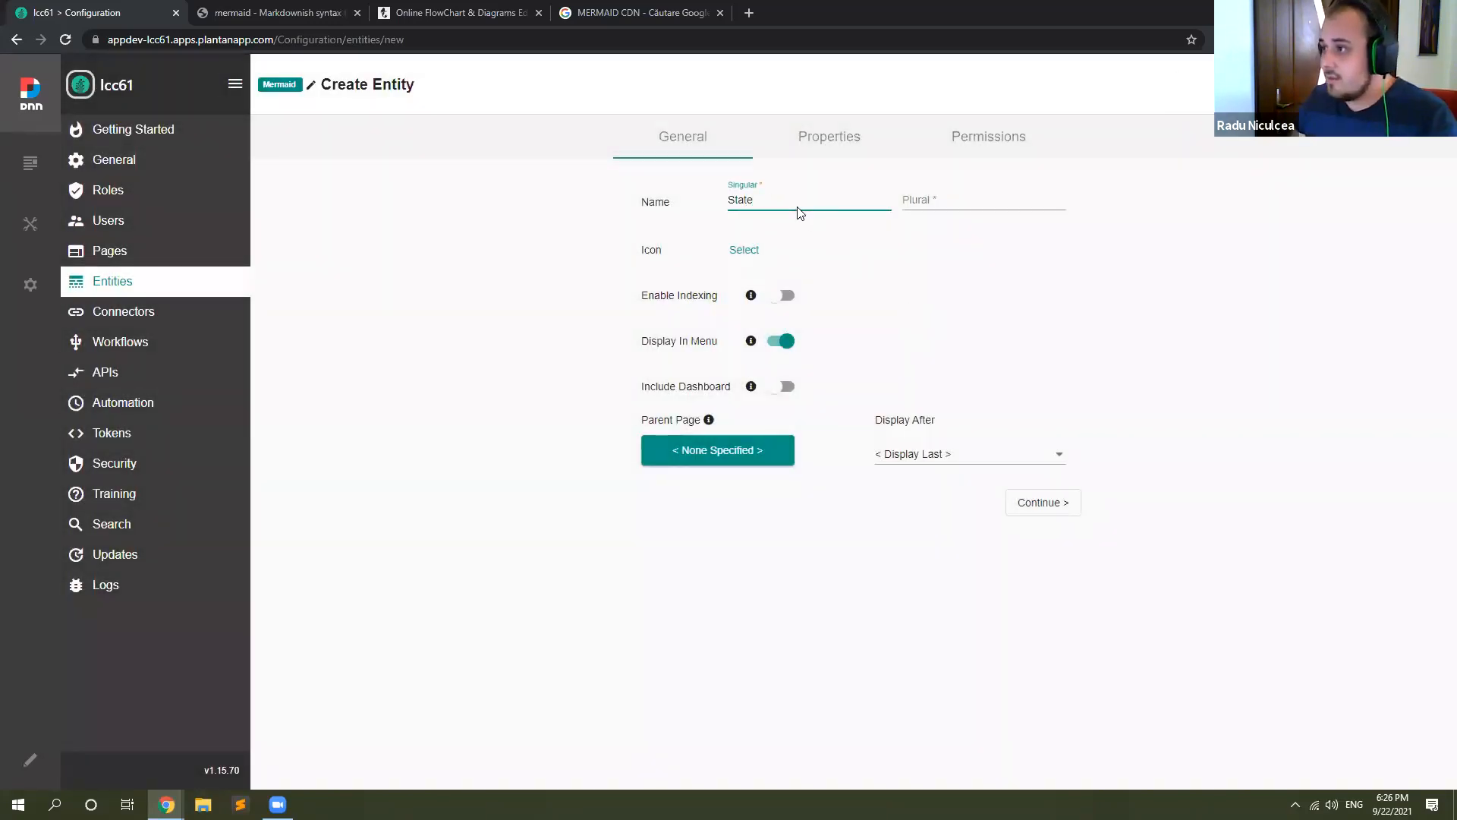
{"action": "key", "text": "ctrl+a"}
{"action": "key", "text": "ctrl+c"}
{"action": "left_click", "coordinate": [1053, 202]}
{"action": "key", "text": "ctrl+v"}
{"action": "type", "text": "s"}
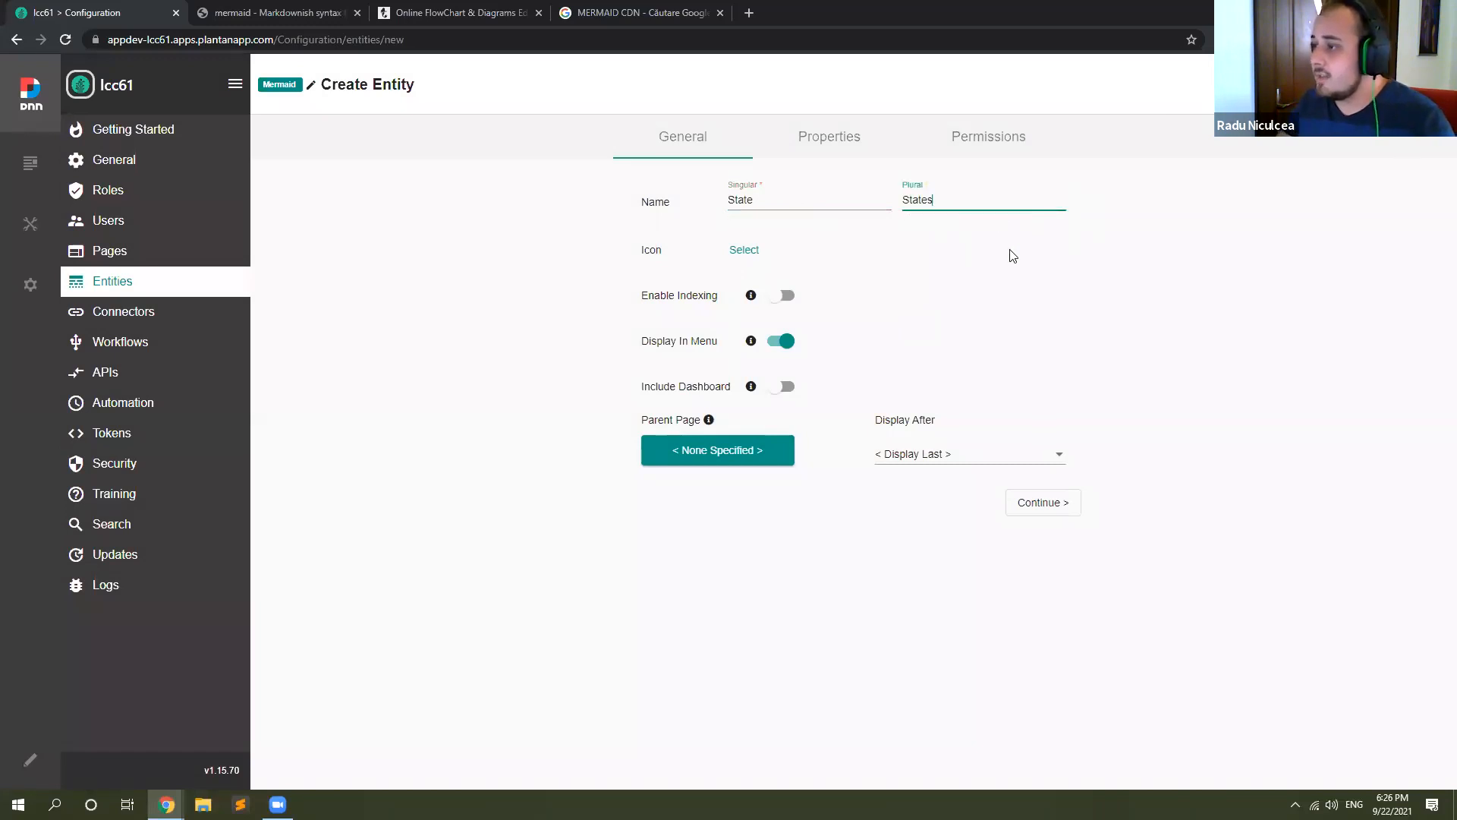
Step: Add a text property called Name to the State entity, use it as the display name, and save the entity
{"action": "left_click", "coordinate": [830, 149]}
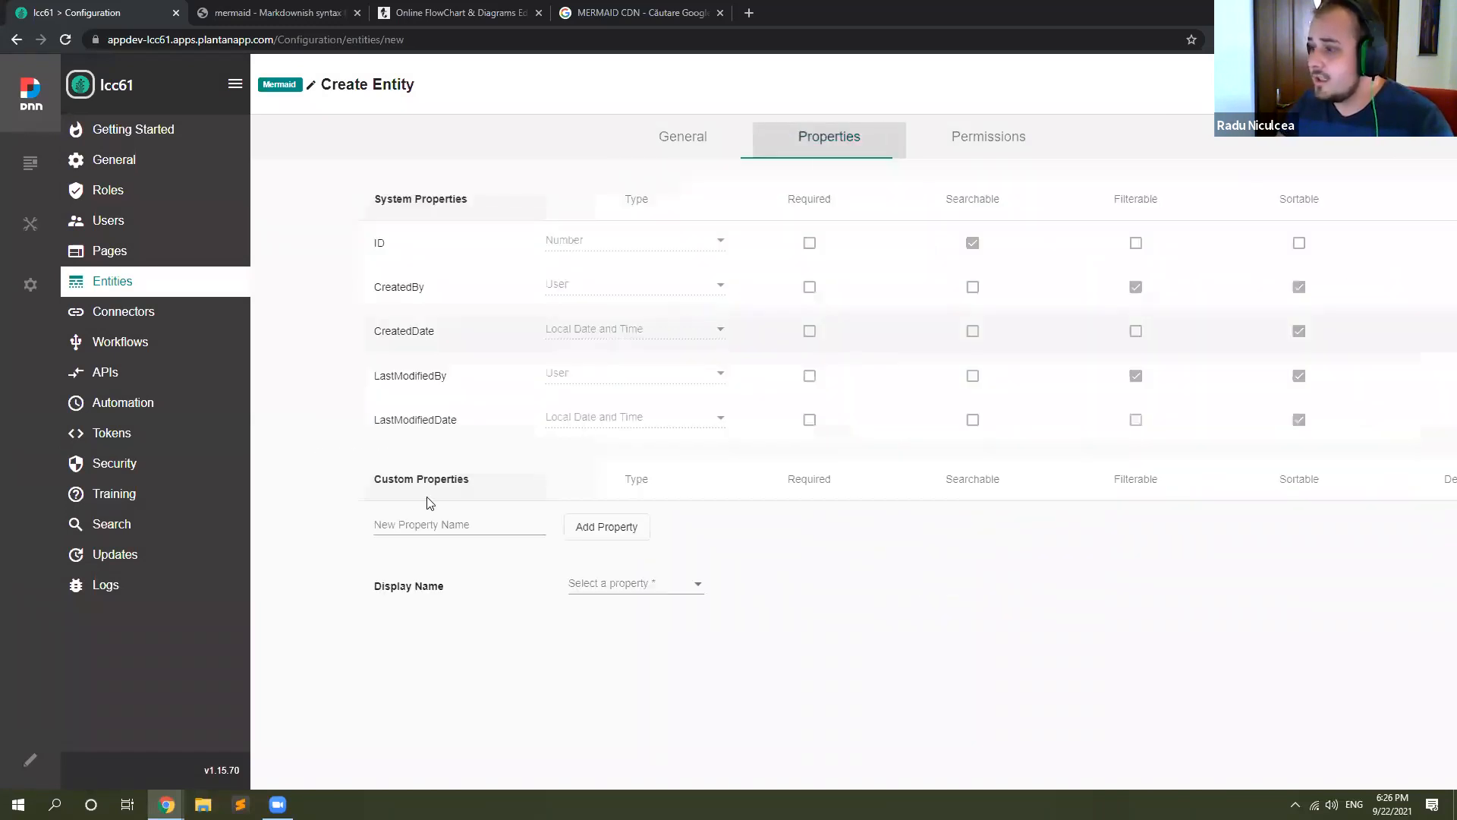
{"action": "left_click", "coordinate": [404, 525]}
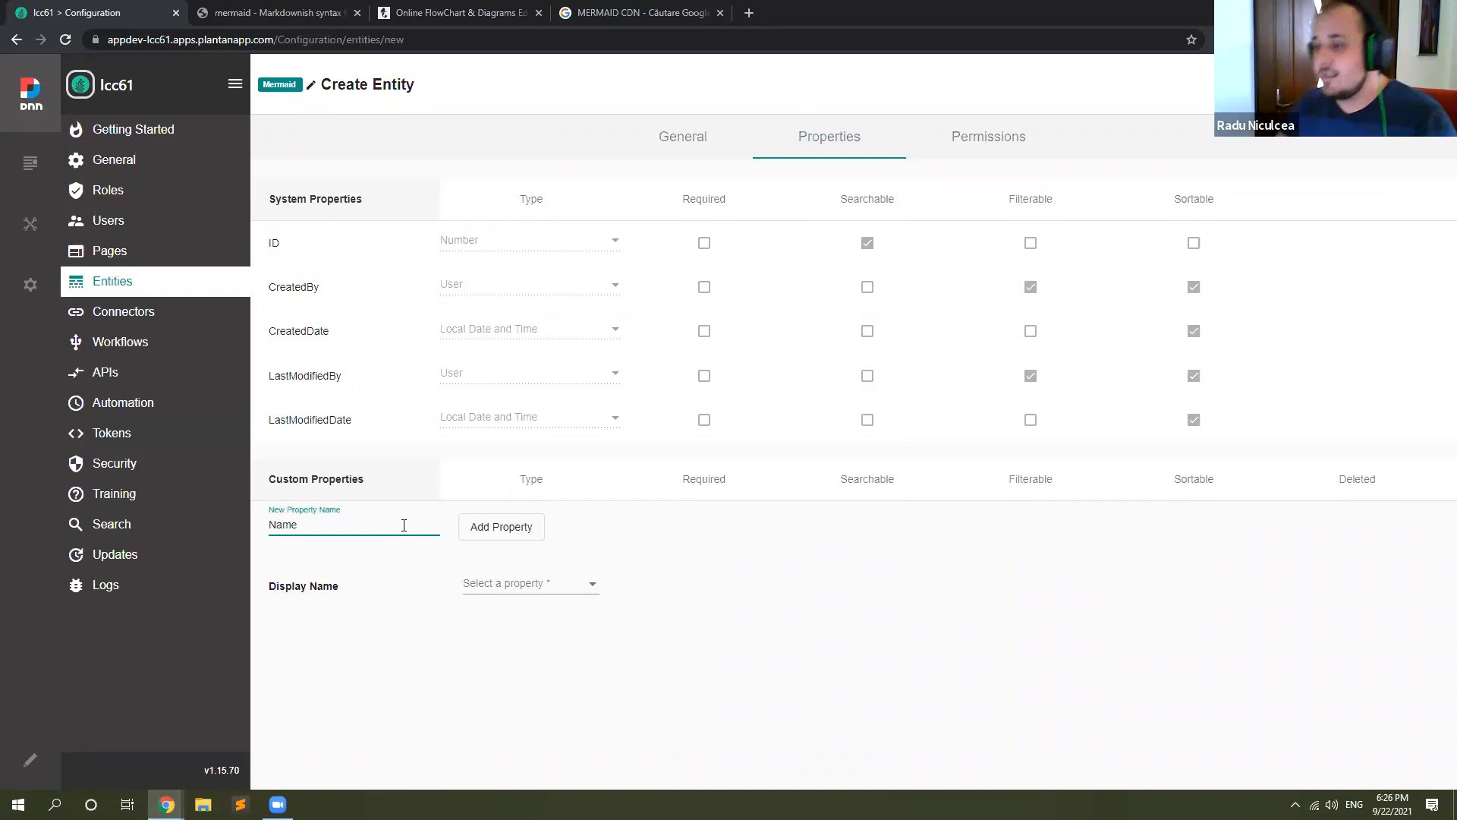
{"action": "left_click", "coordinate": [494, 594]}
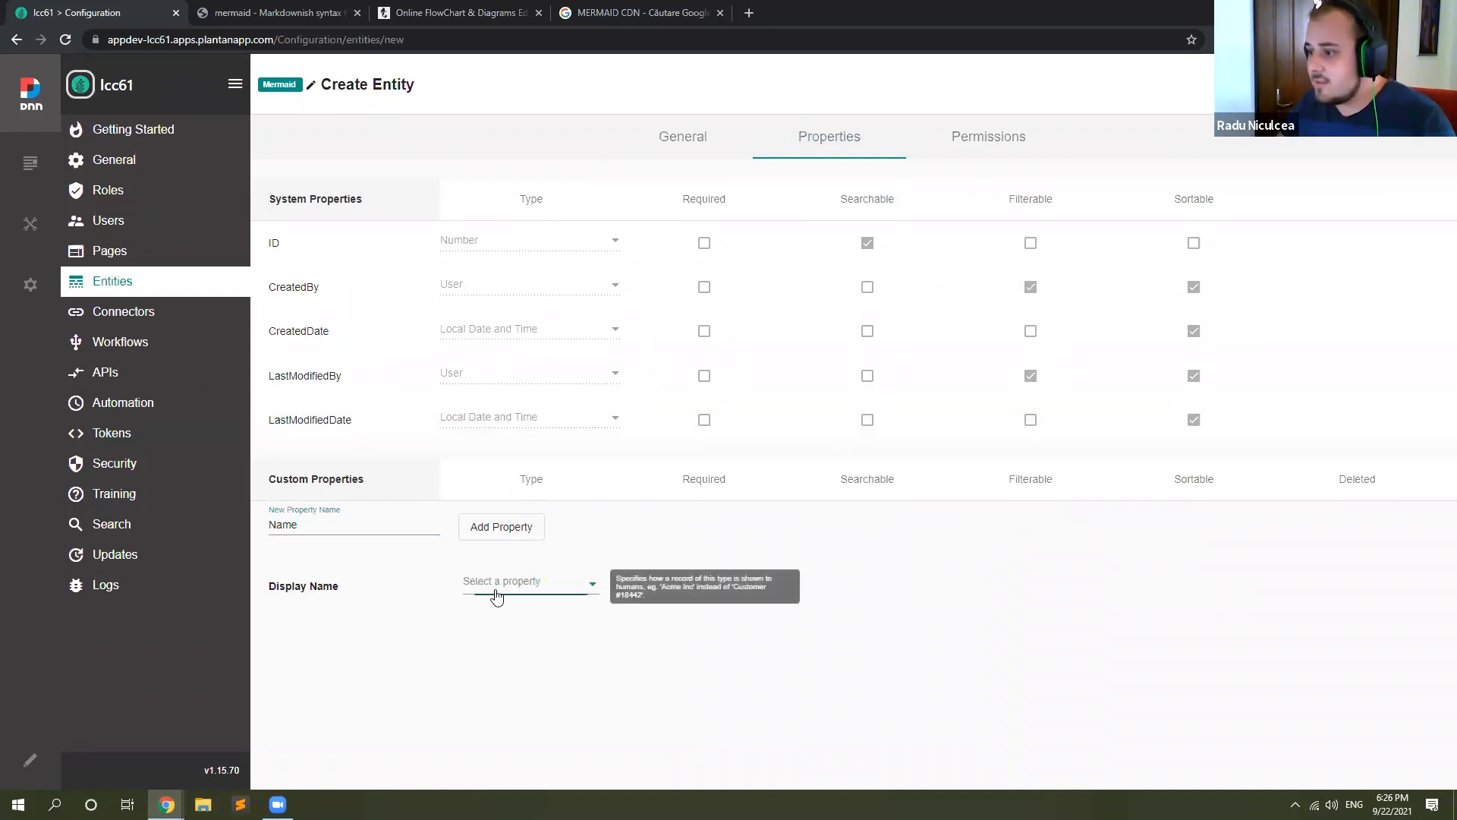
{"action": "left_click", "coordinate": [531, 539]}
{"action": "left_click", "coordinate": [582, 635]}
{"action": "left_click", "coordinate": [510, 673]}
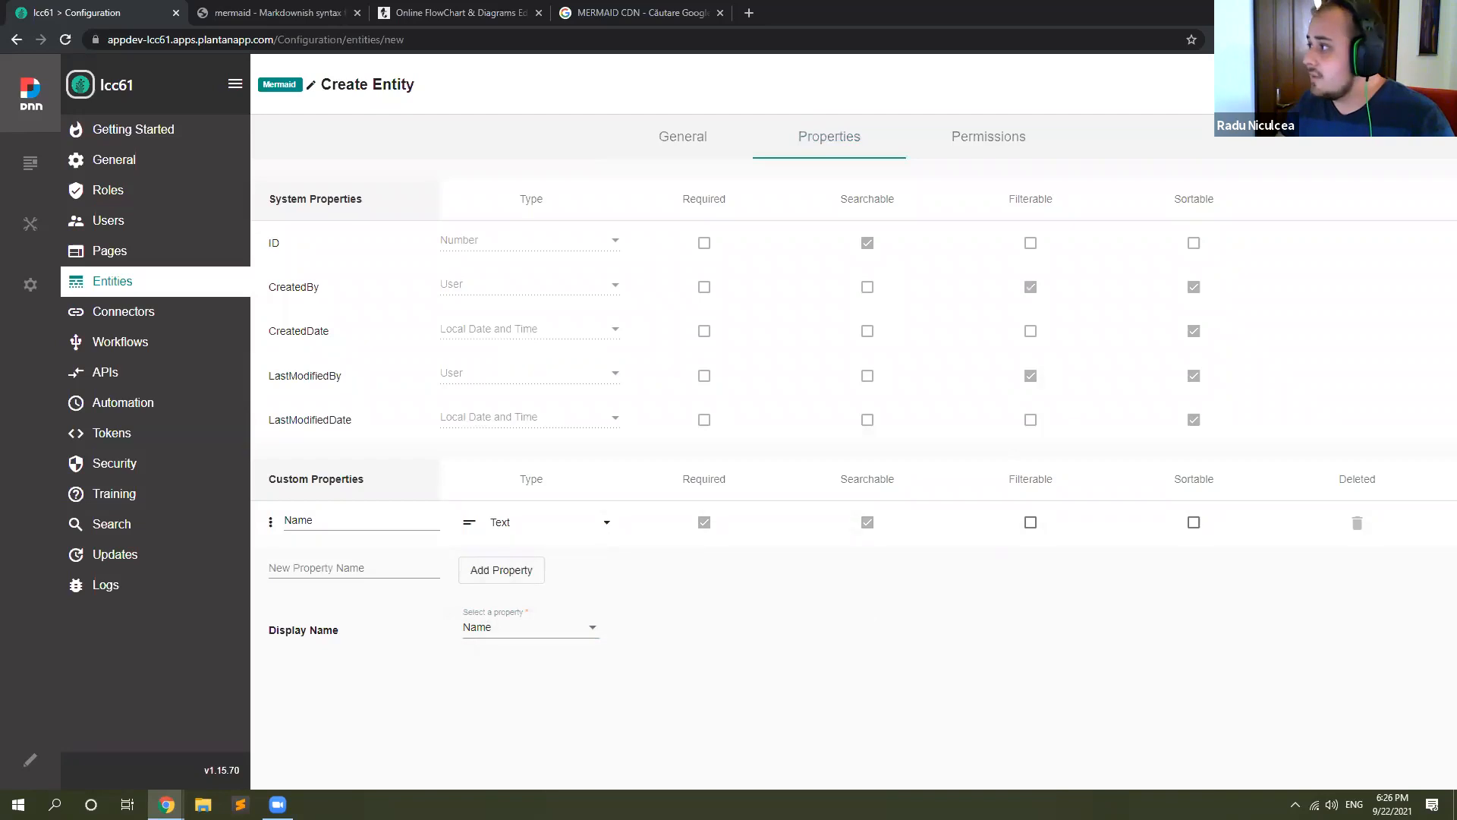
{"action": "left_click", "coordinate": [1403, 85]}
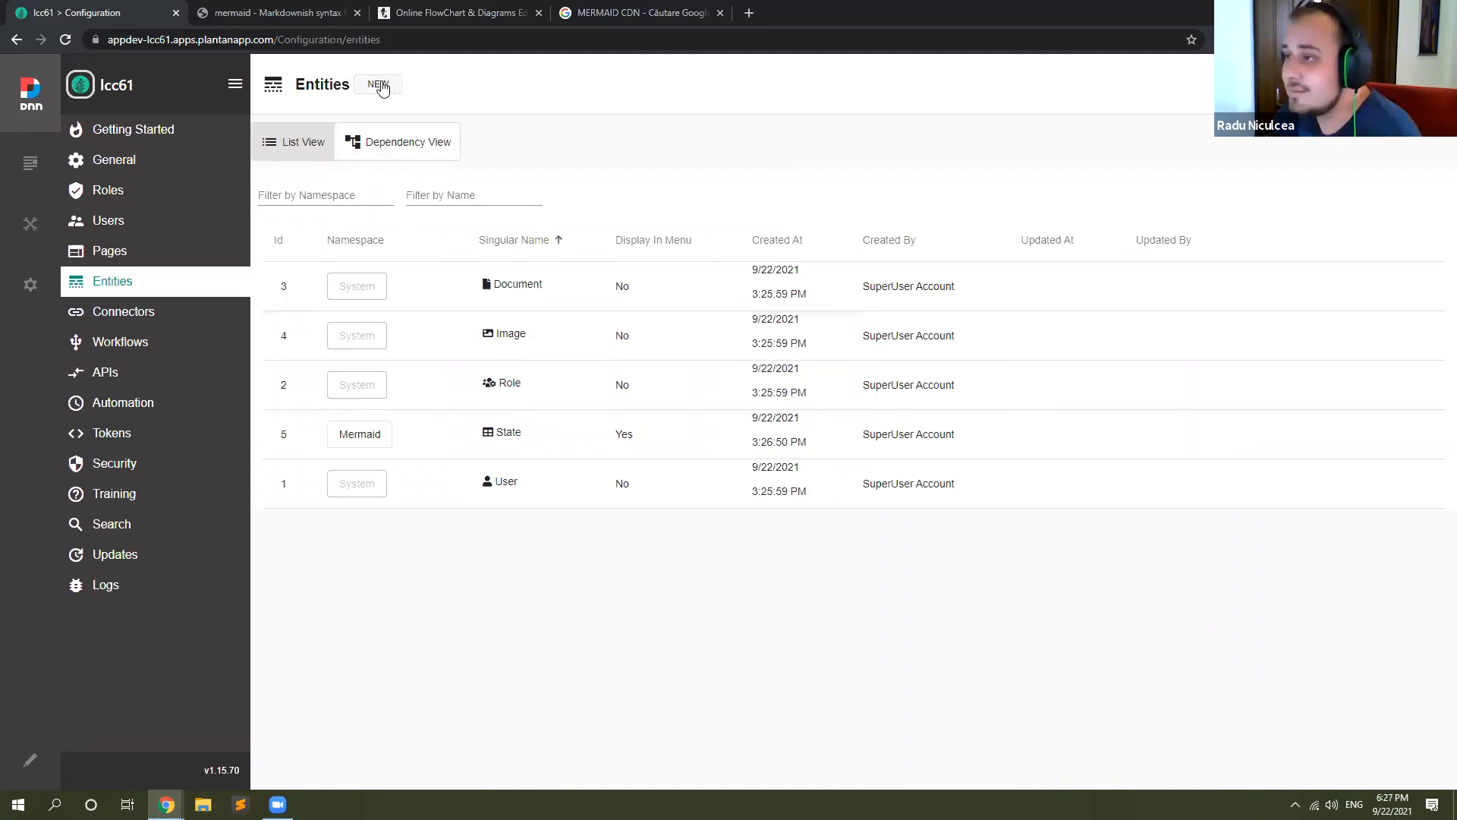
Step: Review the sample flowchart in the Mermaid Live Editor as a model for the connections between states
{"action": "left_click", "coordinate": [455, 13]}
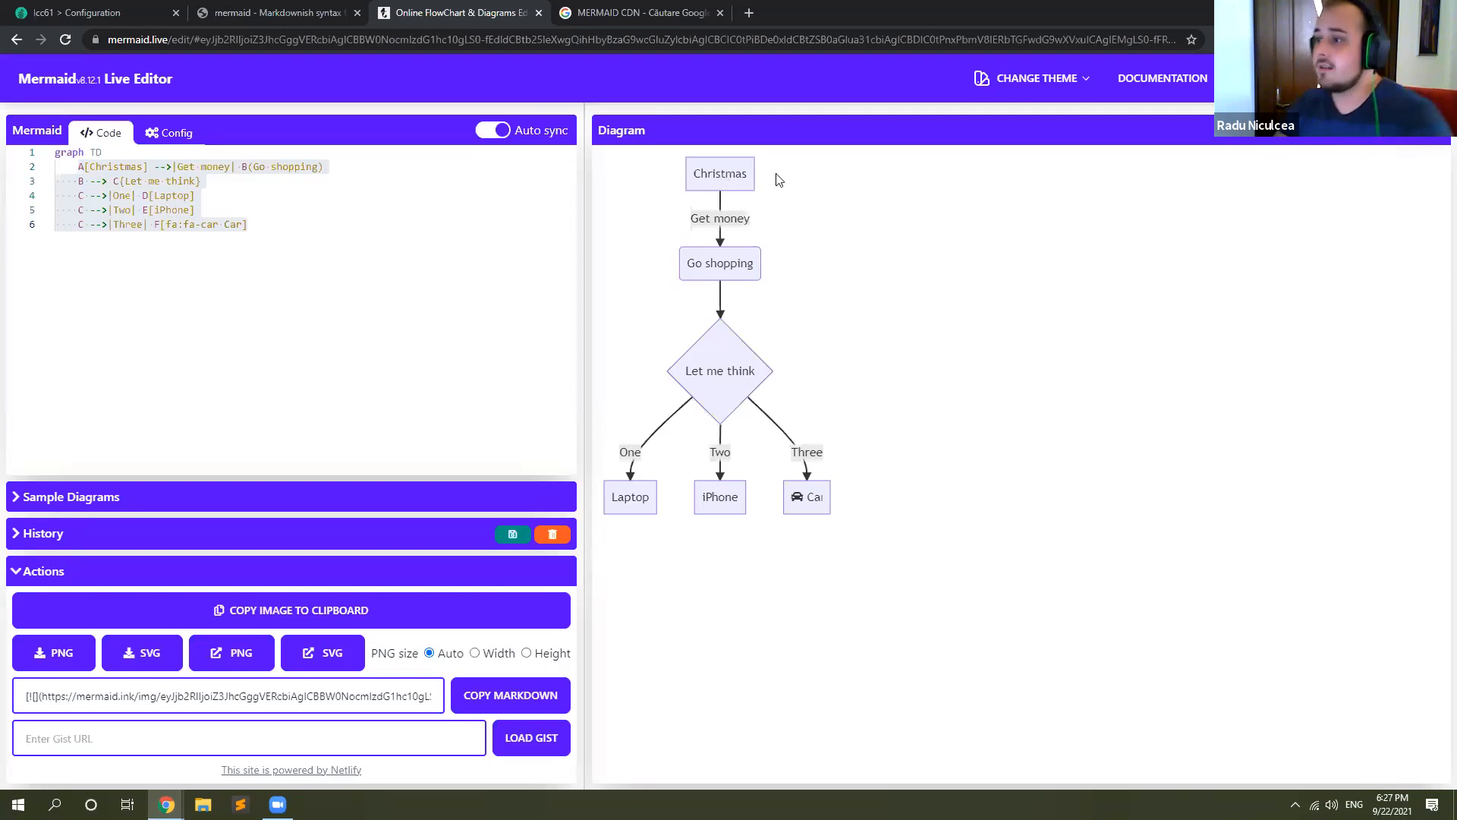
{"action": "left_click", "coordinate": [277, 12]}
{"action": "left_click", "coordinate": [459, 12]}
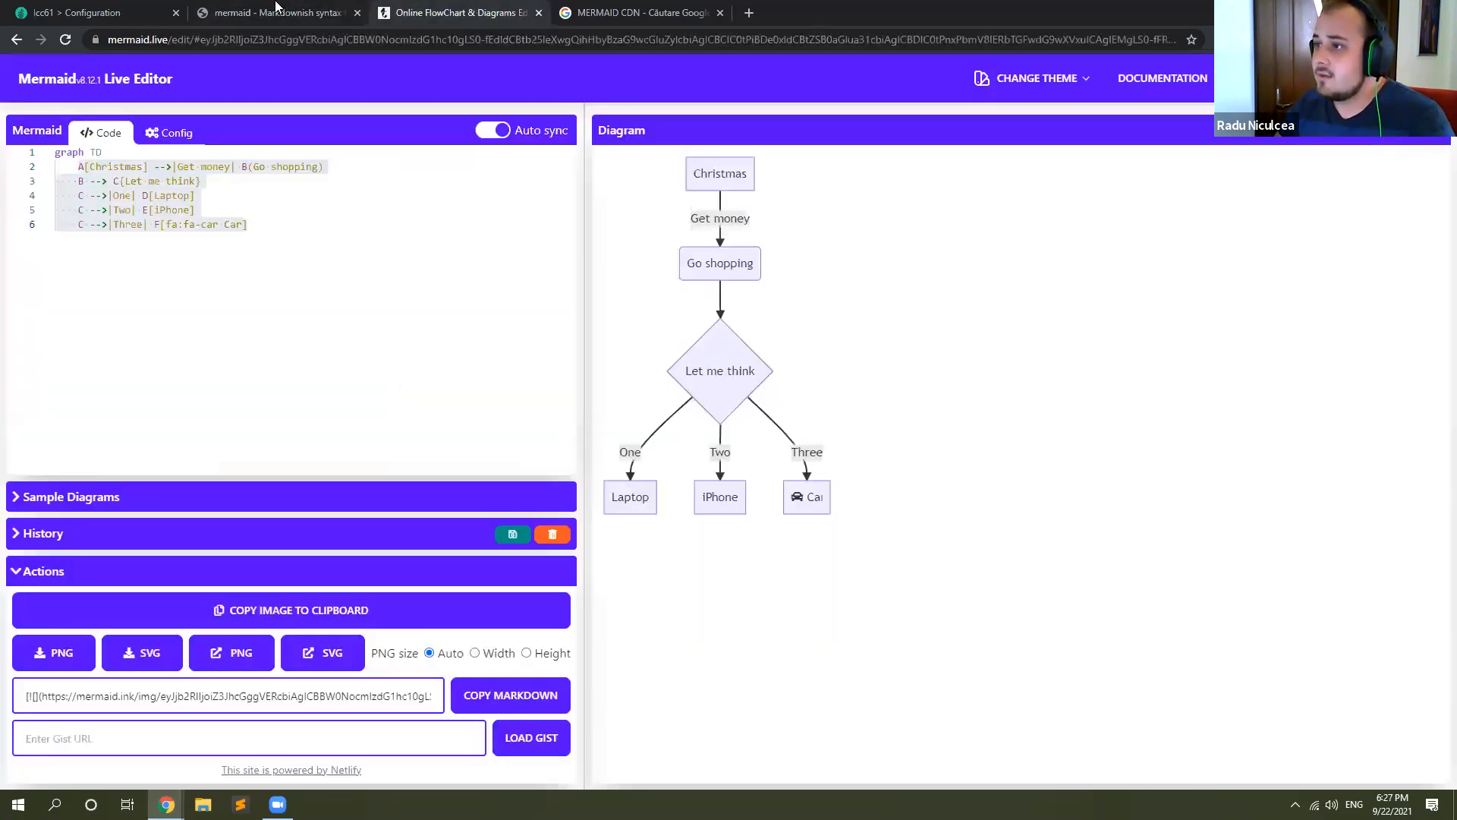
Step: Return to Plant an App and start another new entity in the Mermaid namespace
{"action": "left_click", "coordinate": [91, 12]}
{"action": "left_click", "coordinate": [377, 85]}
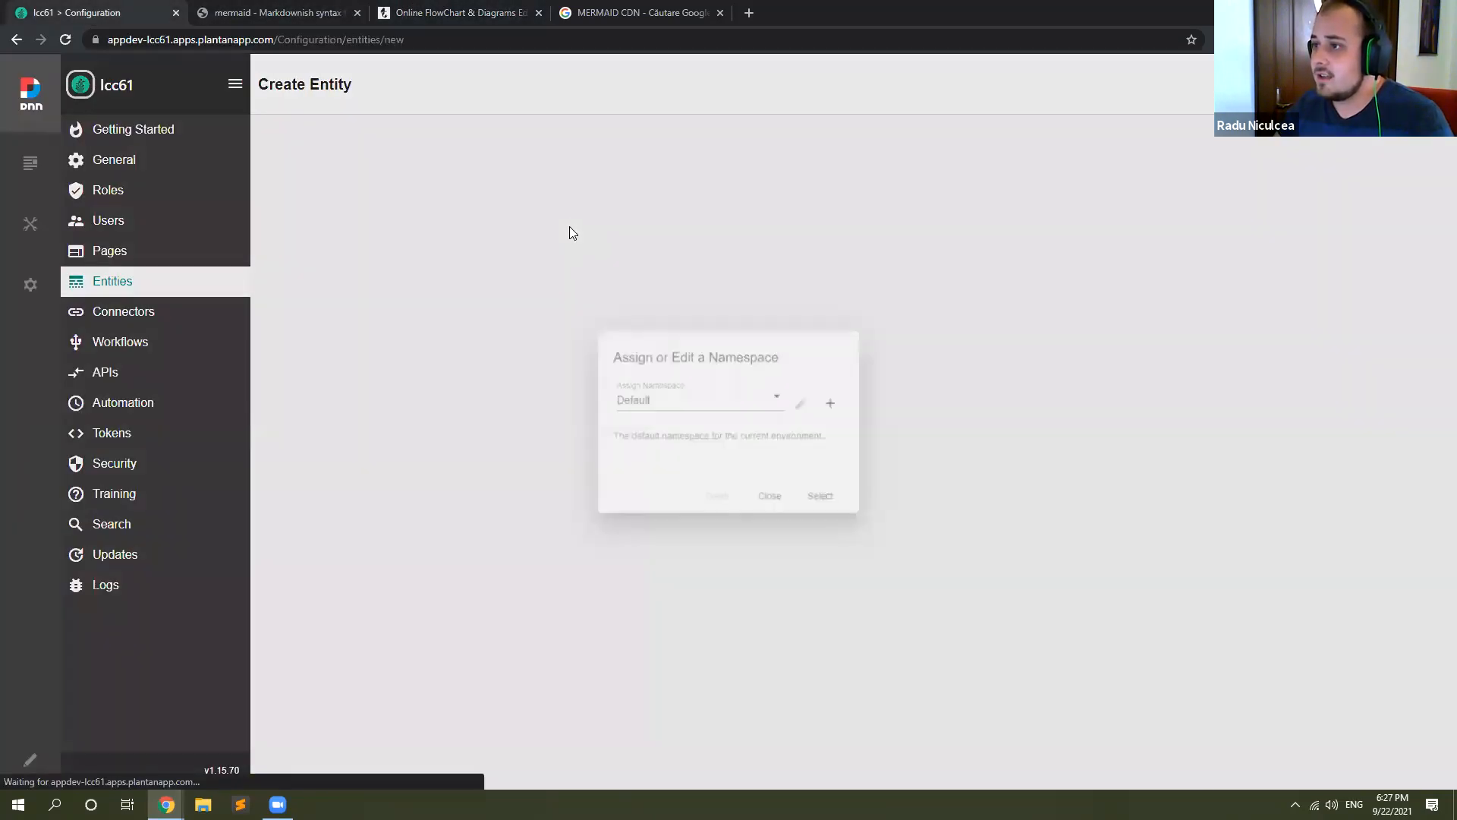
{"action": "left_click", "coordinate": [741, 393]}
{"action": "left_click", "coordinate": [701, 464]}
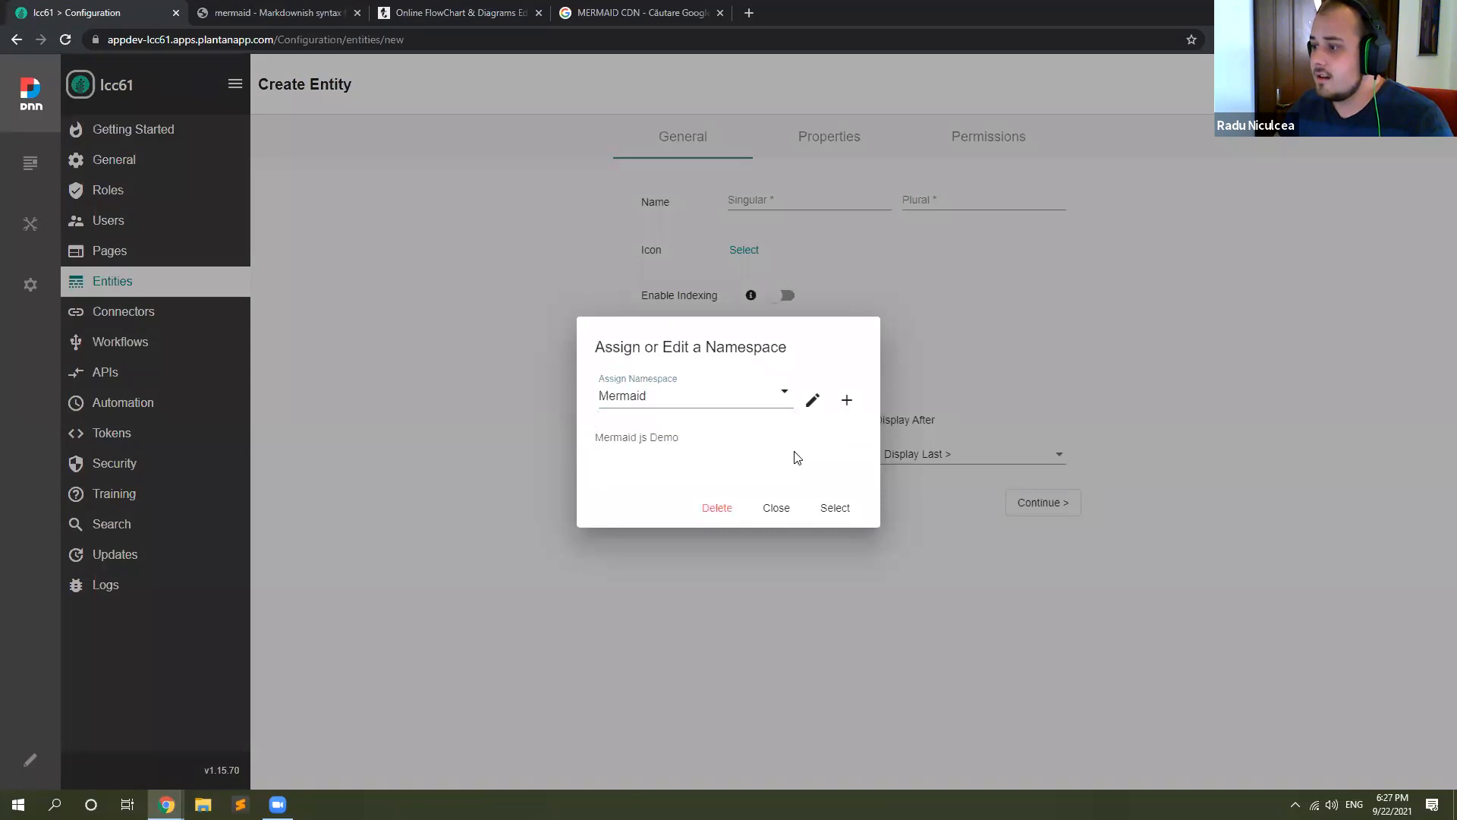
{"action": "left_click", "coordinate": [837, 502]}
Step: Name the new entity Flow, with the plural Flows
{"action": "left_click", "coordinate": [767, 199]}
{"action": "key", "text": "ctrl+a"}
{"action": "key", "text": "ctrl+c"}
{"action": "left_click", "coordinate": [934, 199]}
{"action": "key", "text": "ctrl+v"}
{"action": "type", "text": "s"}
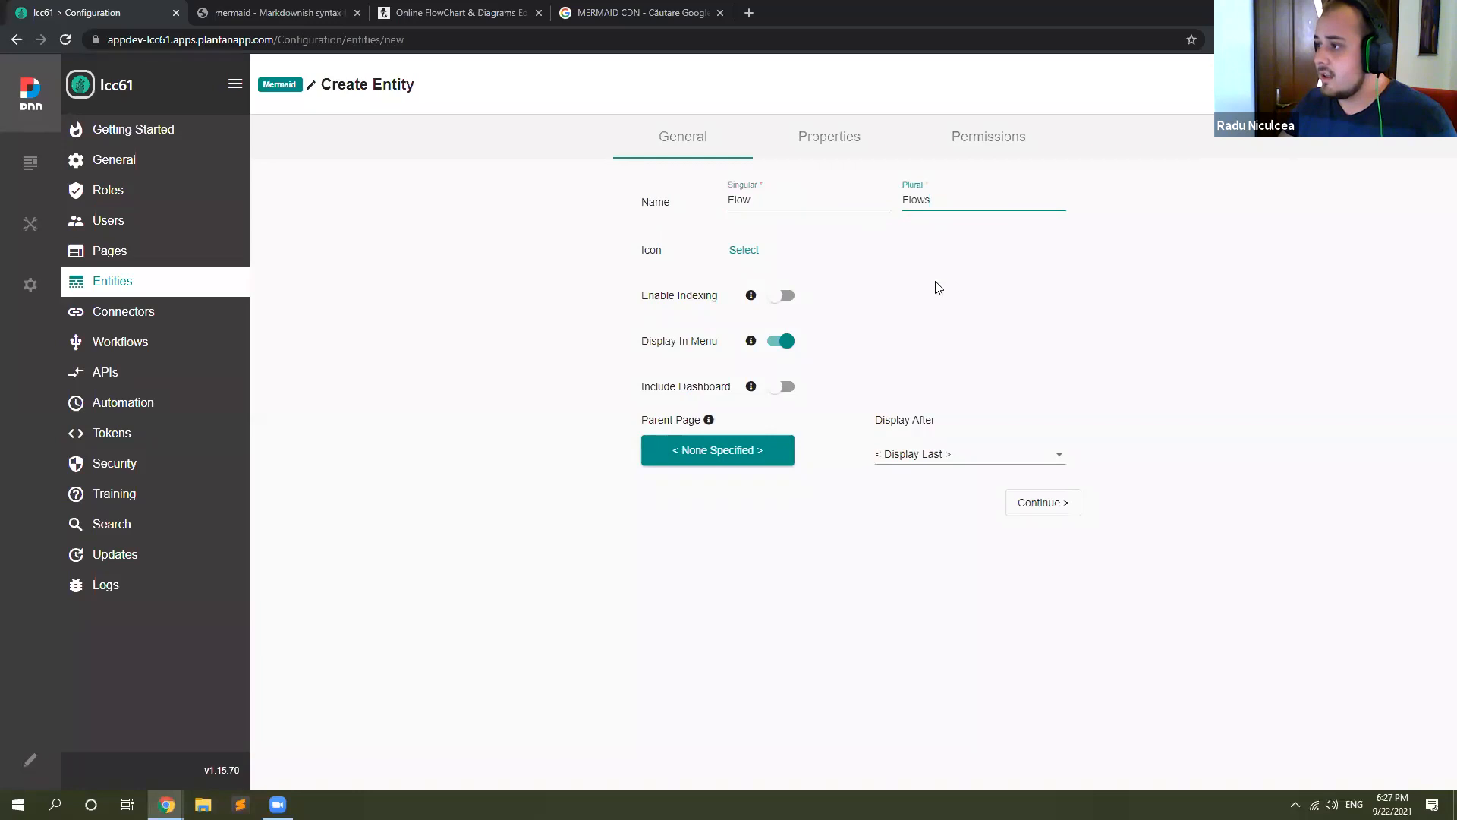
Step: Add three custom properties to the Flow entity, named Name, From and To
{"action": "left_click", "coordinate": [813, 141]}
{"action": "left_click", "coordinate": [328, 522]}
{"action": "type", "text": "Name"}
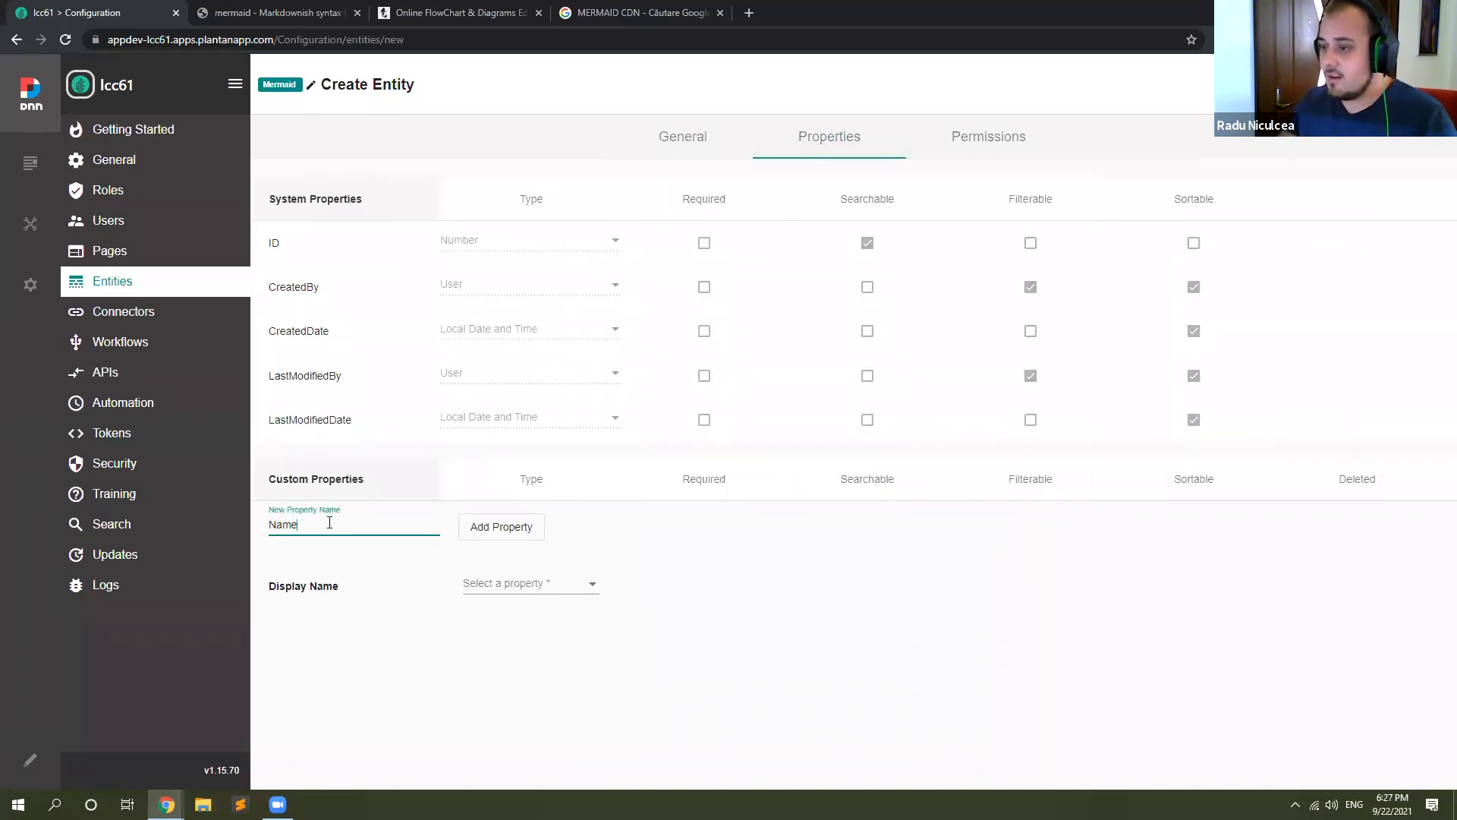
{"action": "left_click", "coordinate": [463, 533]}
{"action": "left_click", "coordinate": [330, 568]}
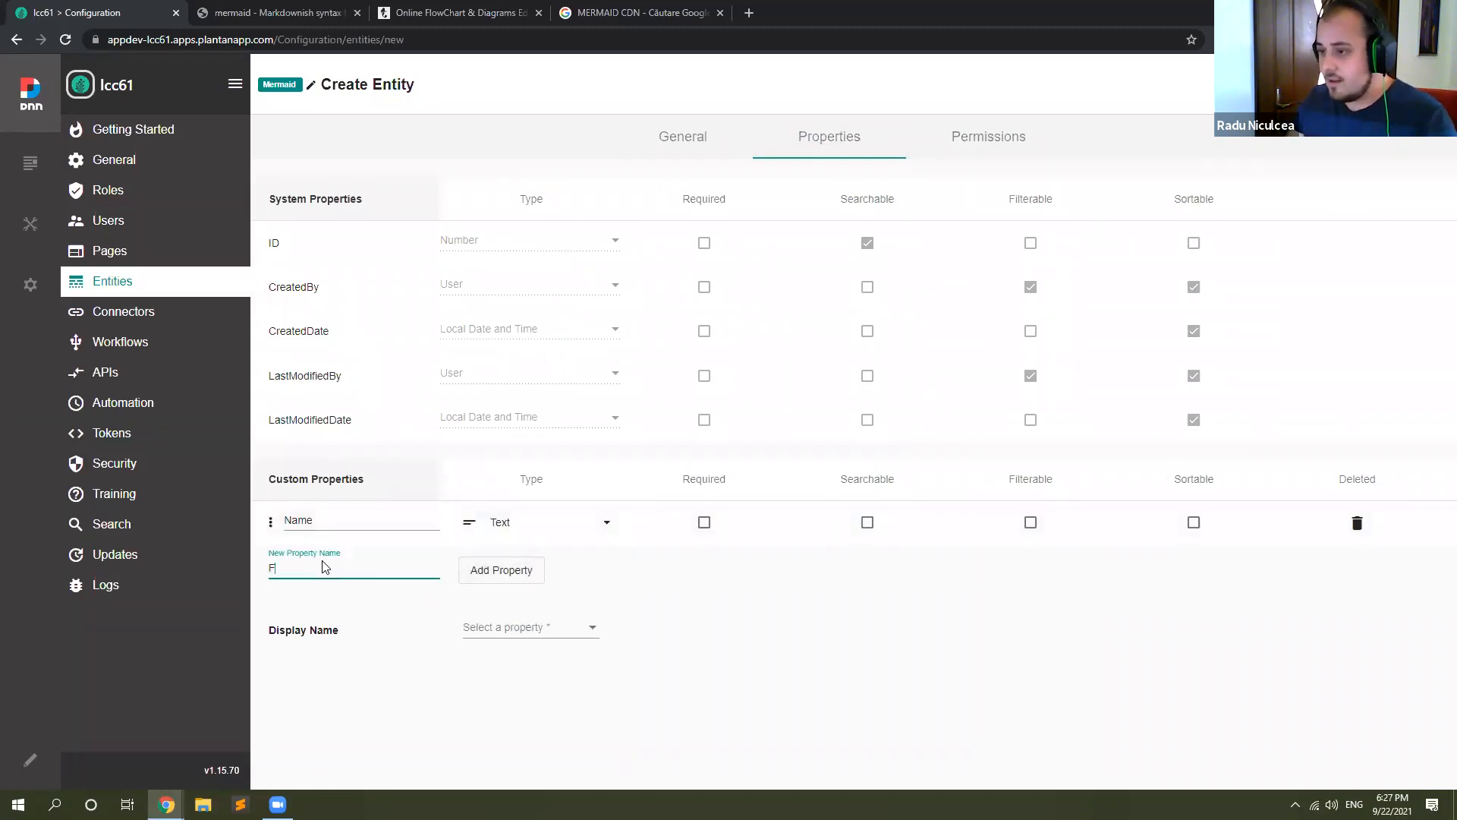
{"action": "left_click", "coordinate": [514, 571]}
{"action": "left_click", "coordinate": [330, 608]}
{"action": "type", "text": "To"}
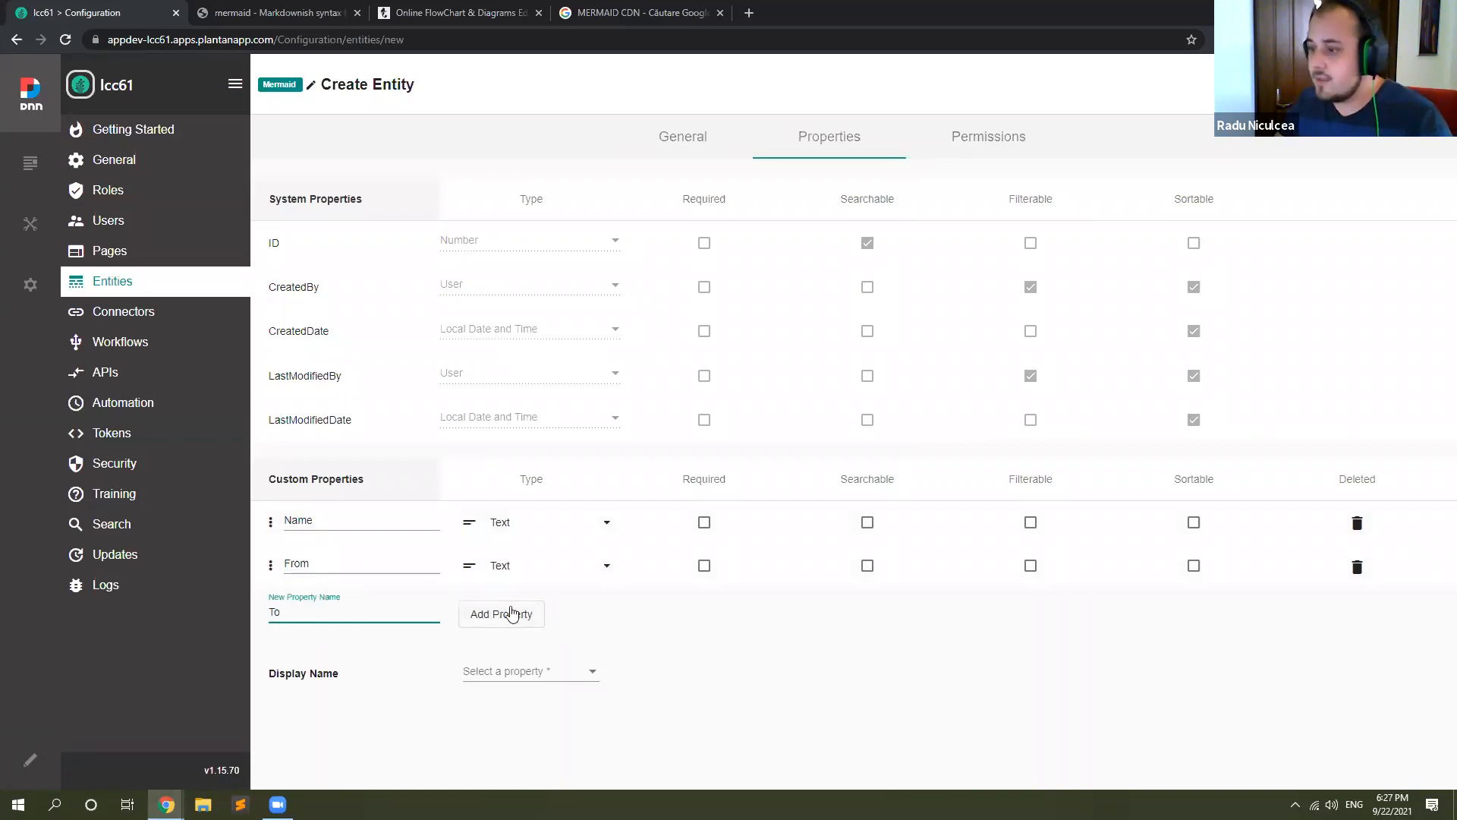
{"action": "left_click", "coordinate": [501, 613]}
Step: Set the type of the From and To properties to the State entity, and rename the Name property to Action
{"action": "left_click", "coordinate": [581, 576]}
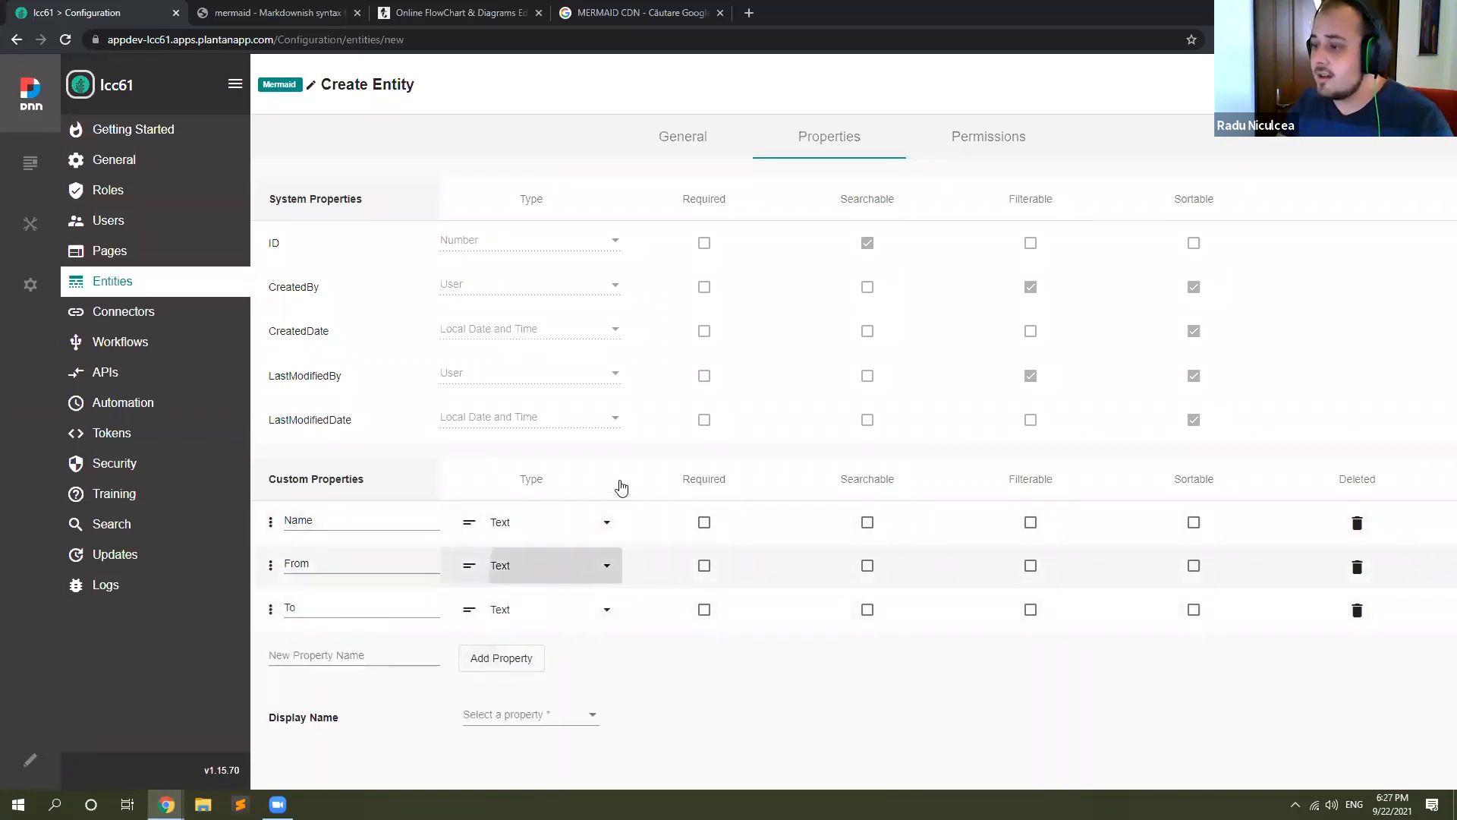
{"action": "scroll", "coordinate": [672, 485], "scroll_direction": "down", "scroll_amount": 2}
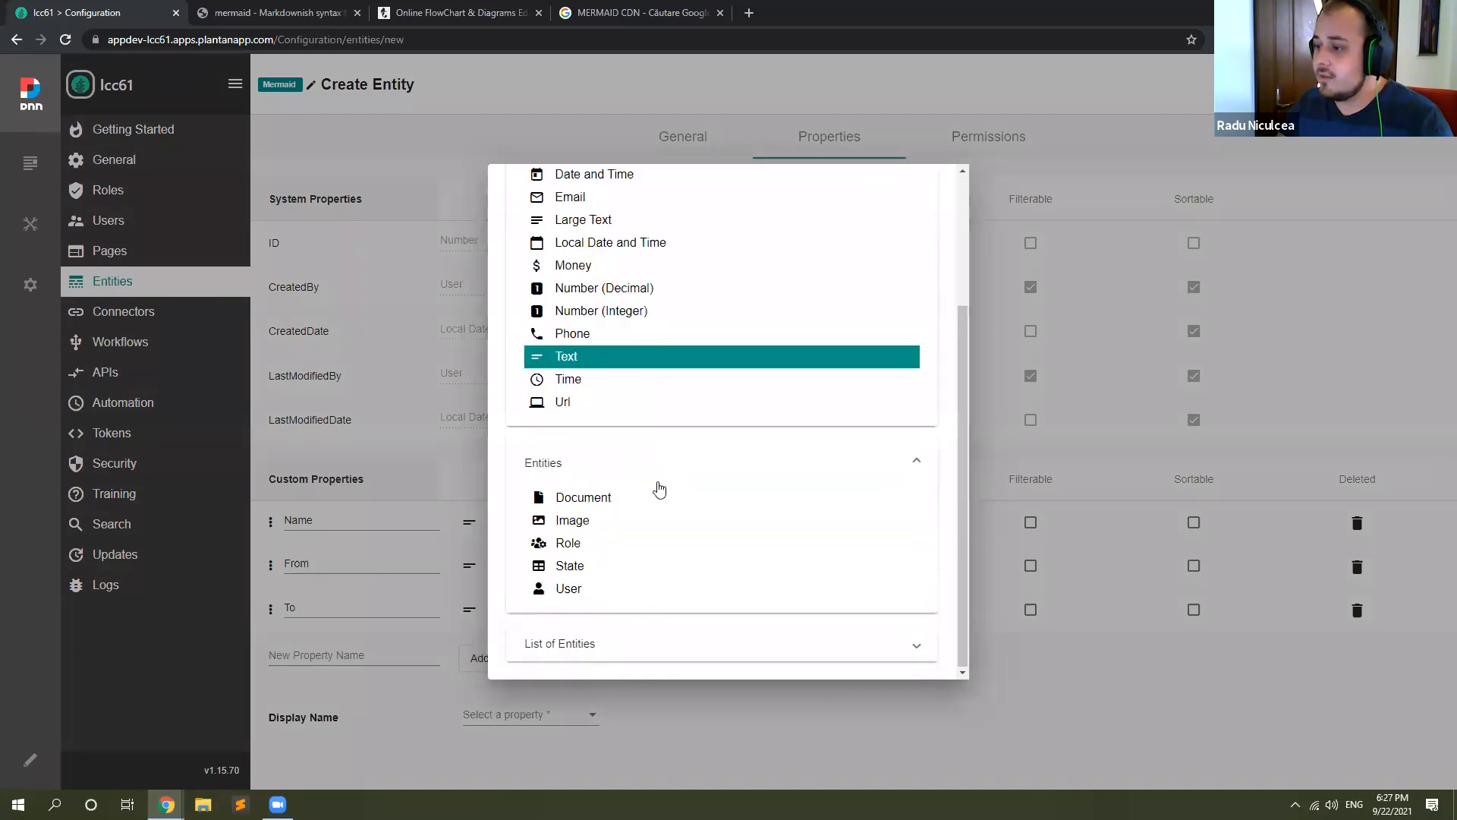
{"action": "left_click", "coordinate": [602, 572]}
{"action": "left_click", "coordinate": [570, 611]}
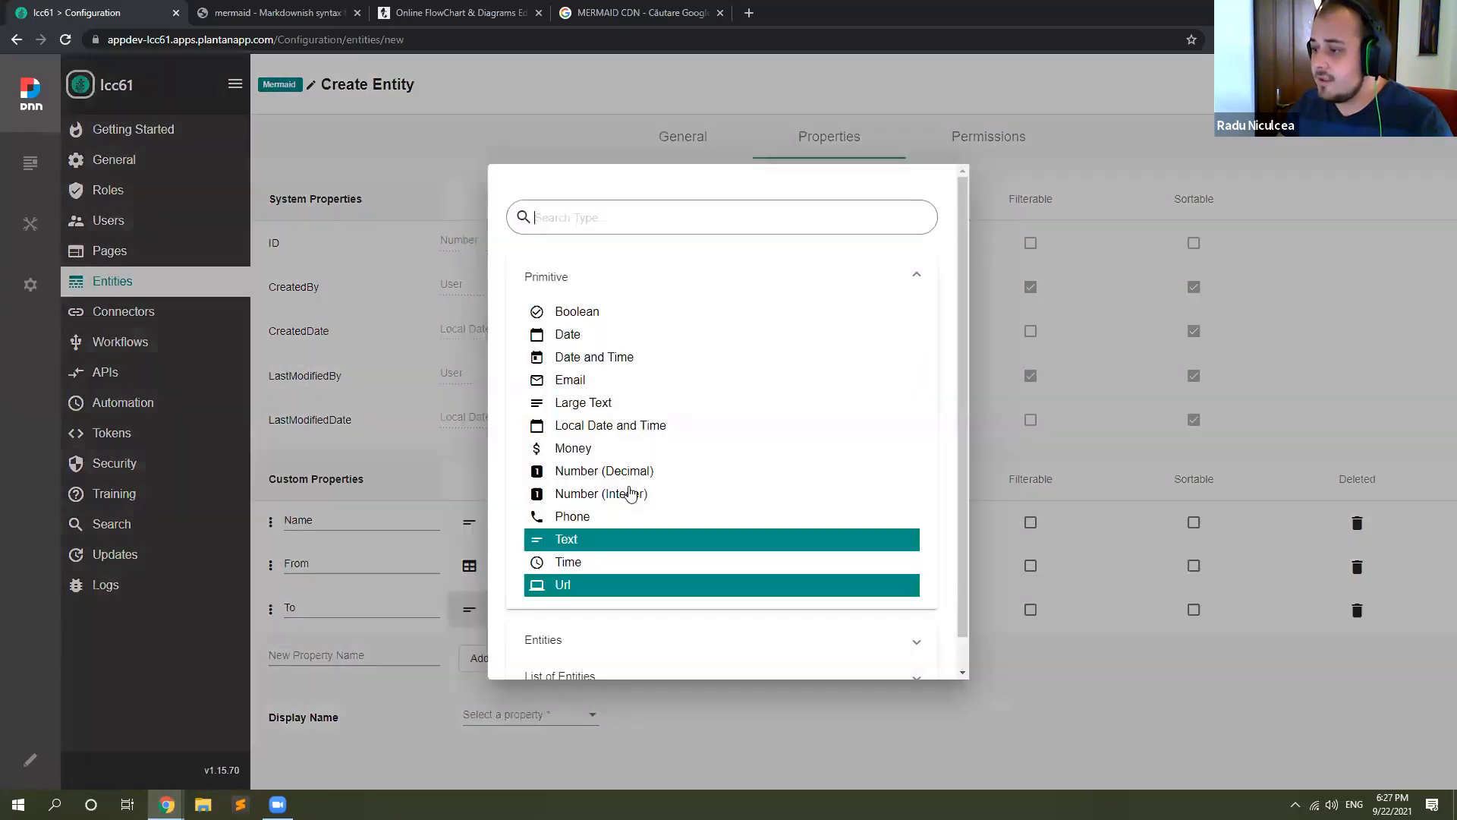
{"action": "scroll", "coordinate": [607, 577], "scroll_direction": "down", "scroll_amount": 3}
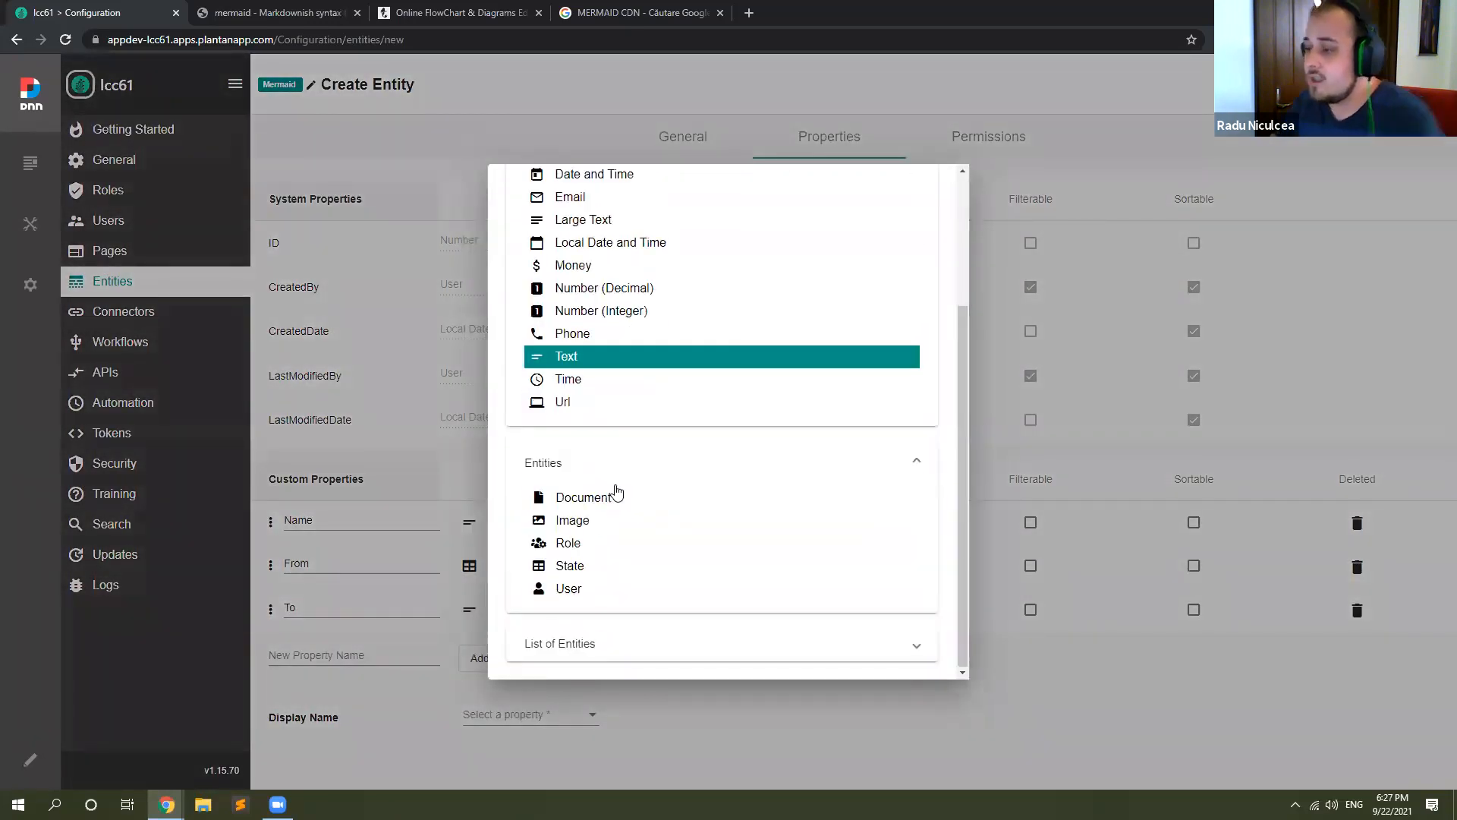
{"action": "left_click", "coordinate": [602, 569]}
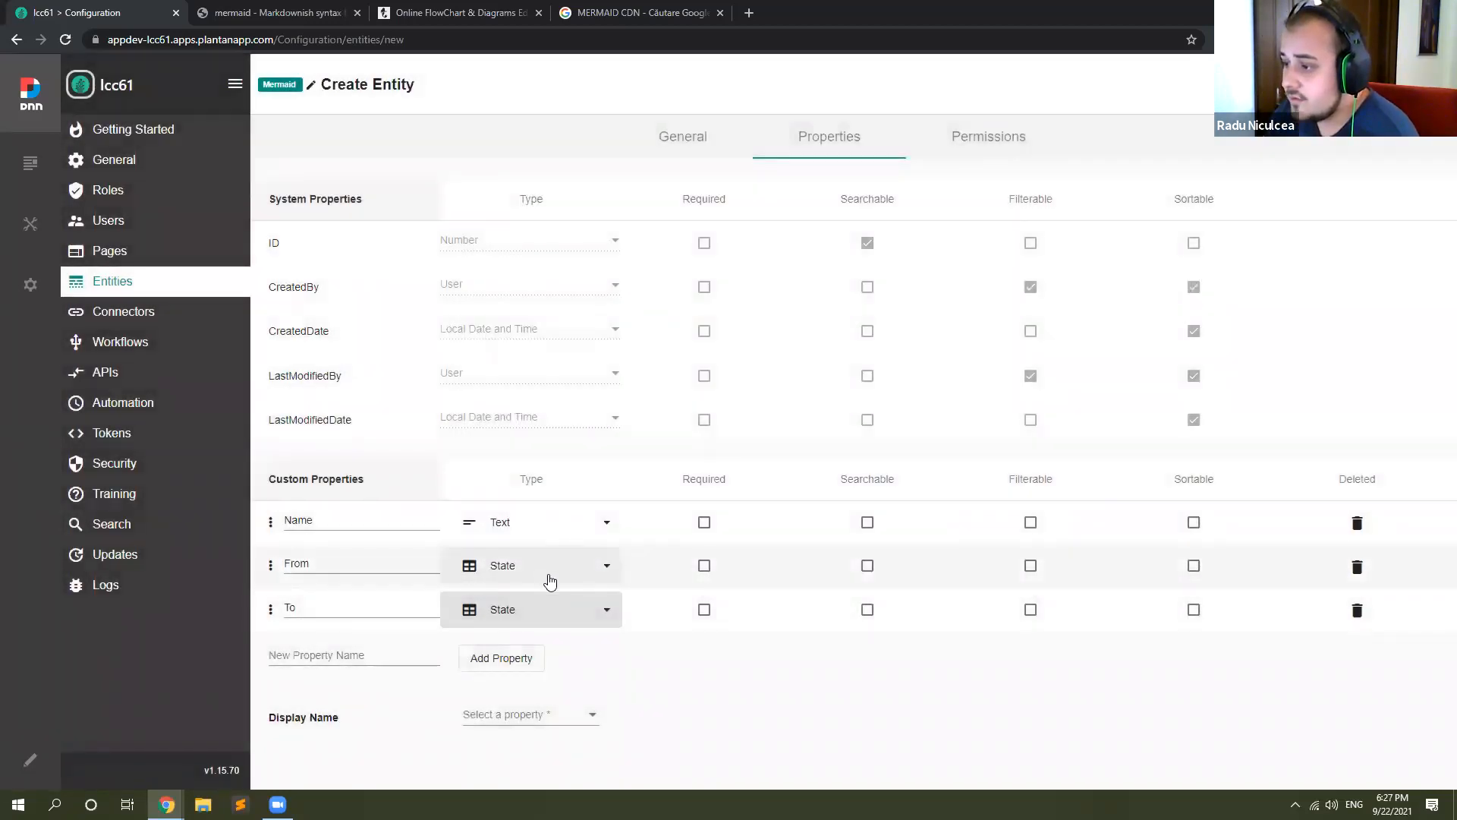
{"action": "double_click", "coordinate": [304, 519]}
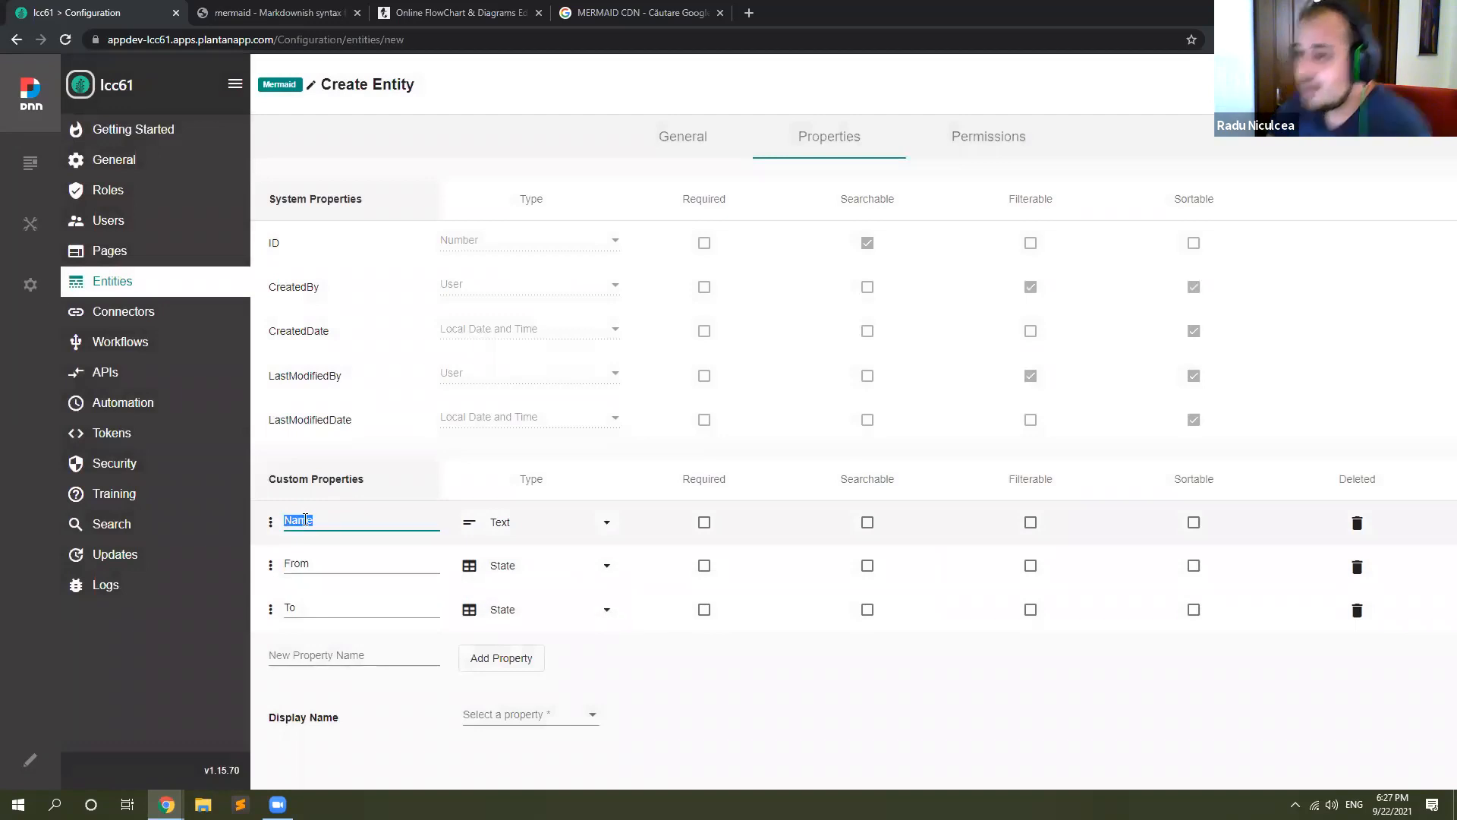
{"action": "type", "text": "Action"}
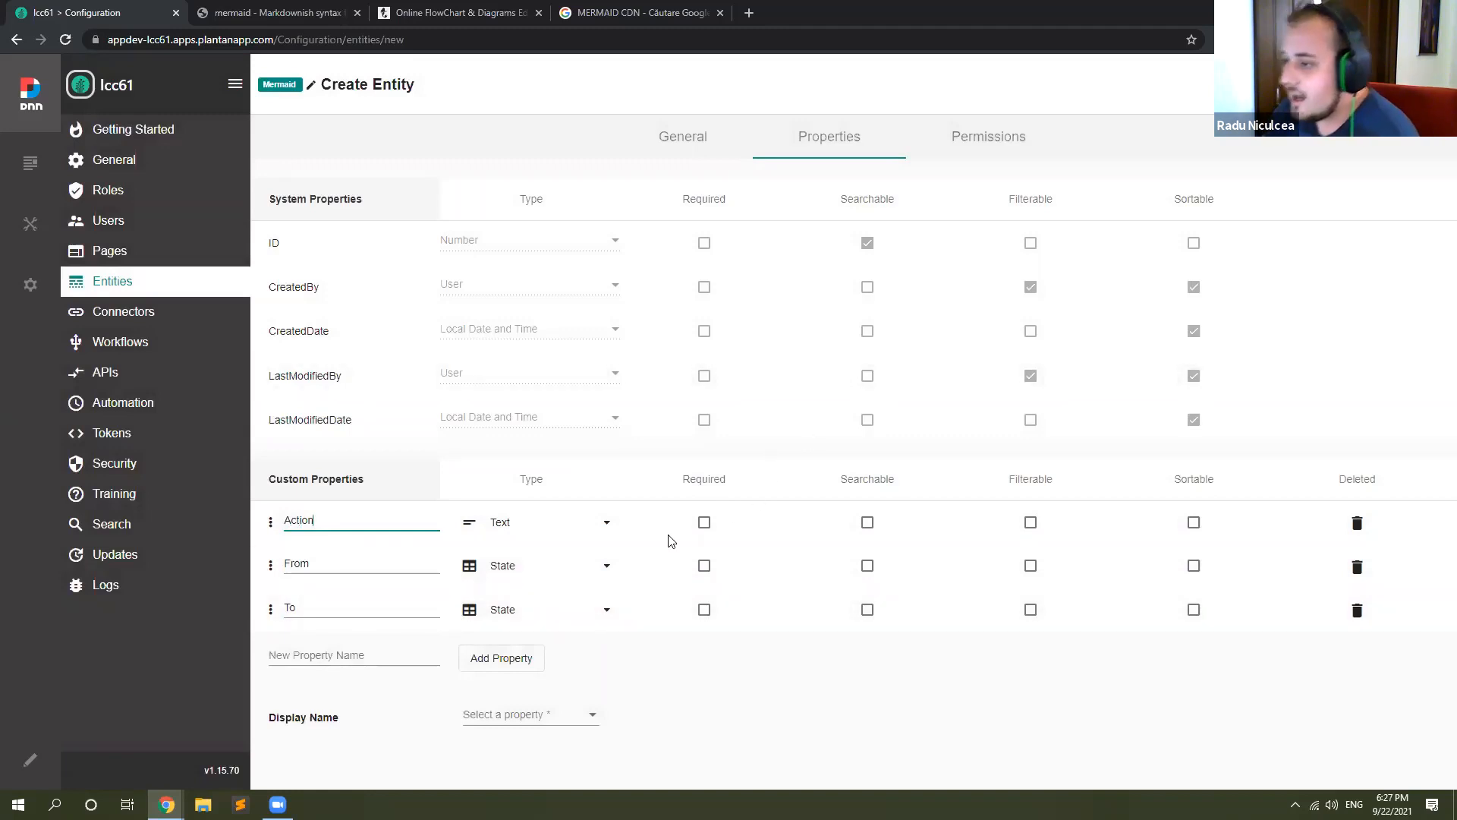
Step: Set the Flow entity's display name property to Action and save the entity
{"action": "left_click", "coordinate": [1416, 84]}
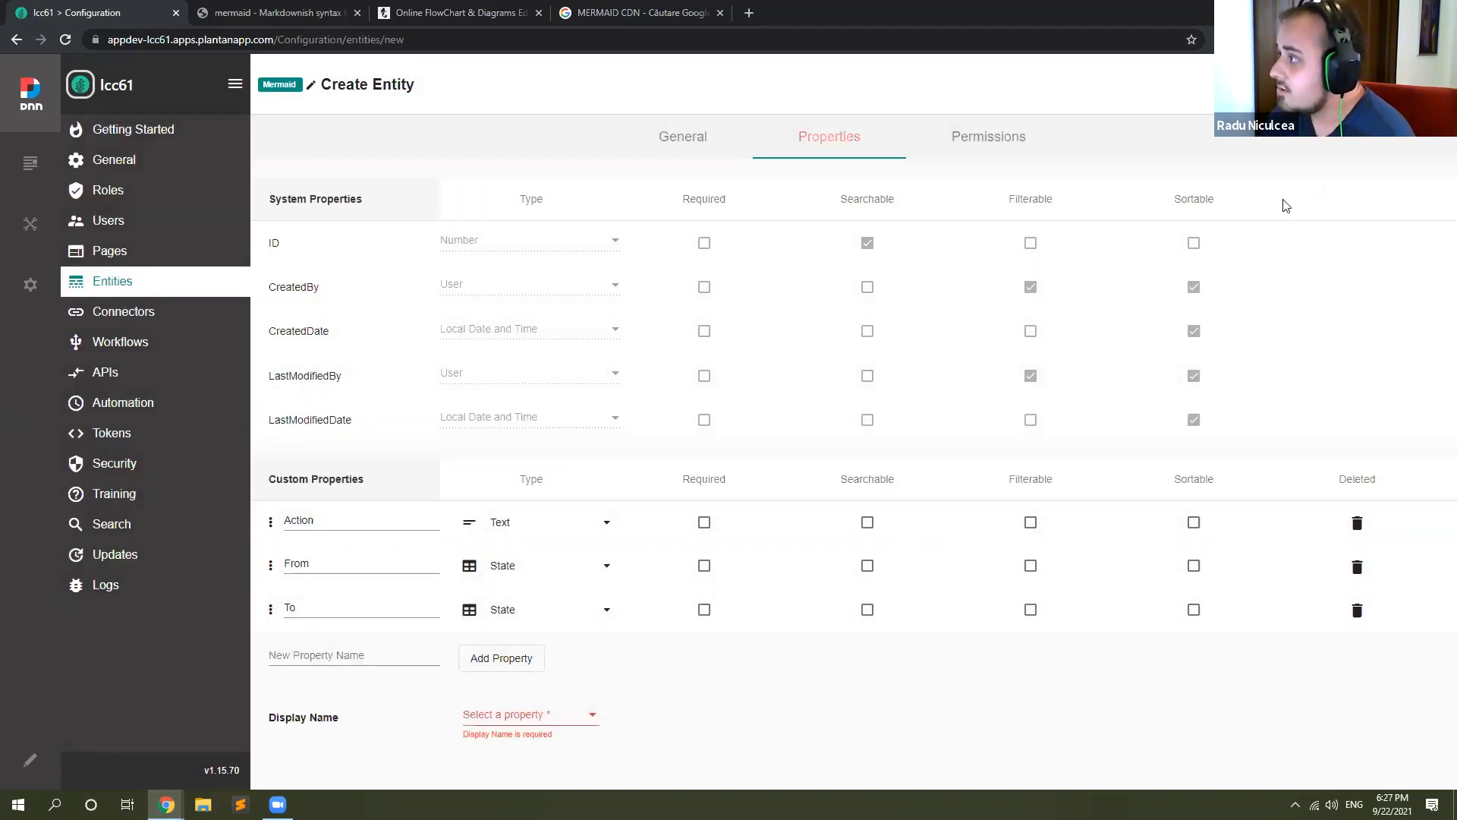
{"action": "left_click", "coordinate": [501, 717]}
{"action": "left_click", "coordinate": [486, 745]}
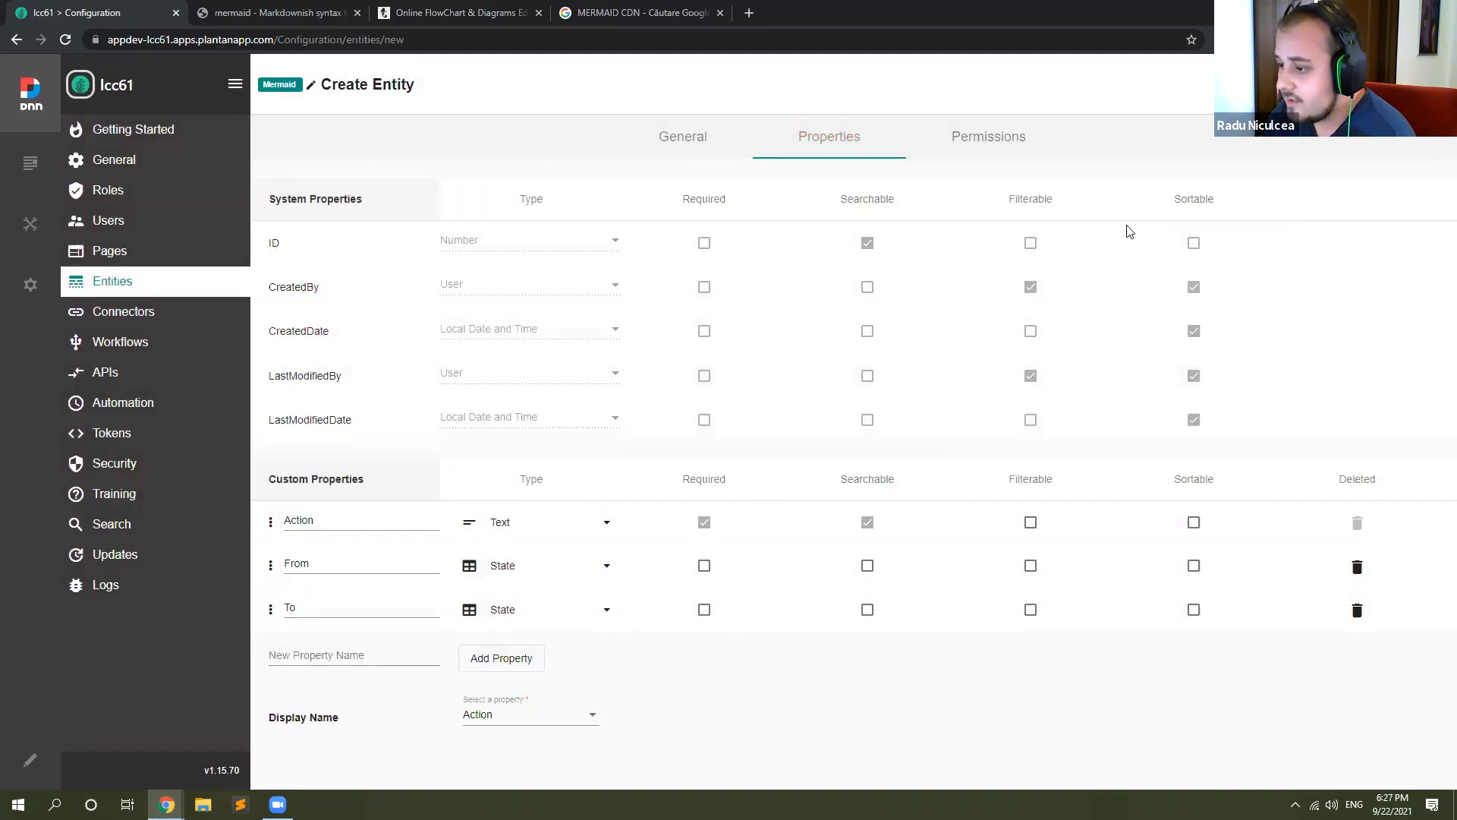
{"action": "left_click", "coordinate": [1416, 84]}
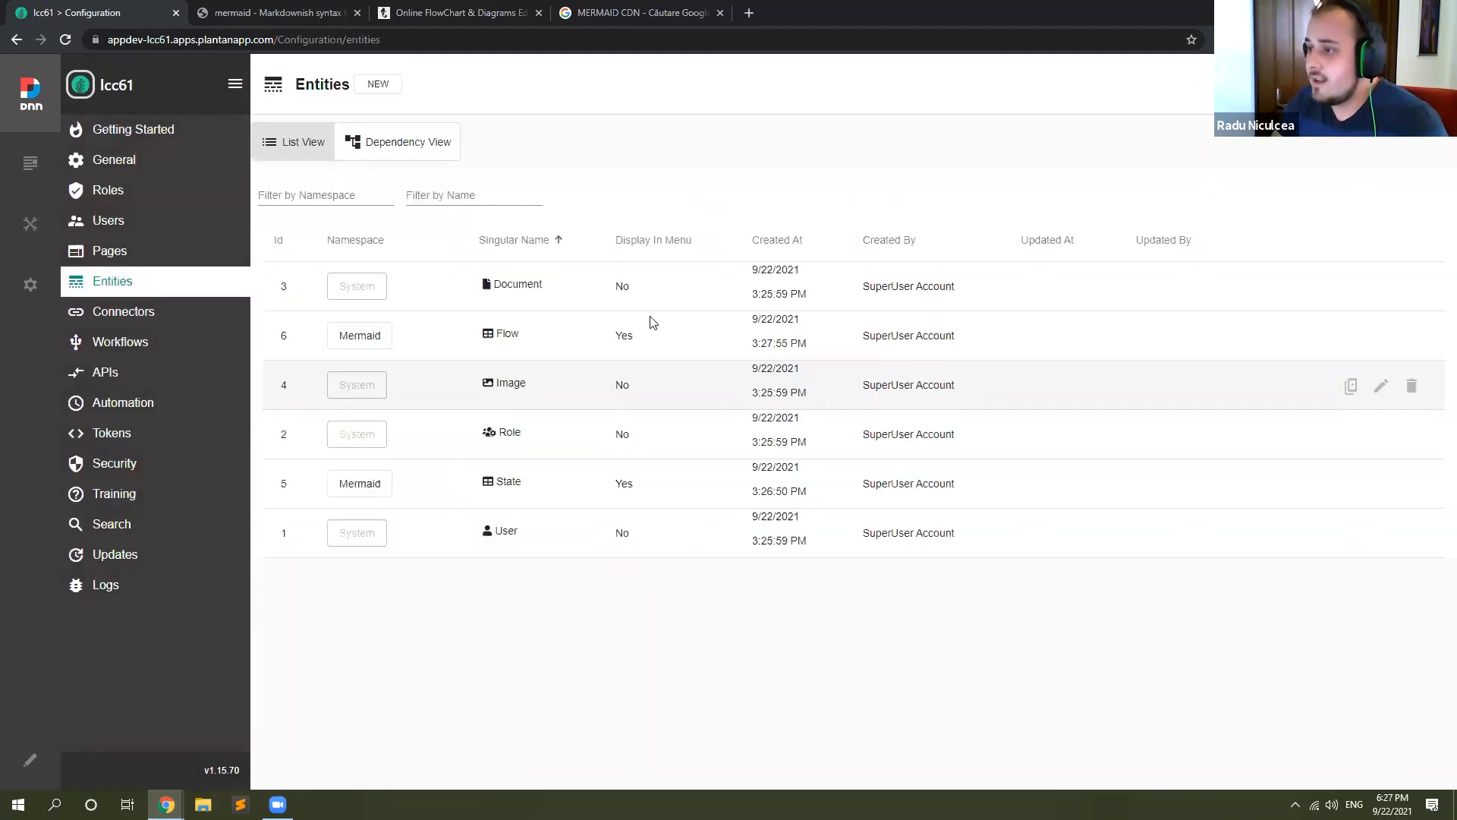
Step: Go to the site's States page and add a state named New Ticket
{"action": "left_click", "coordinate": [121, 85]}
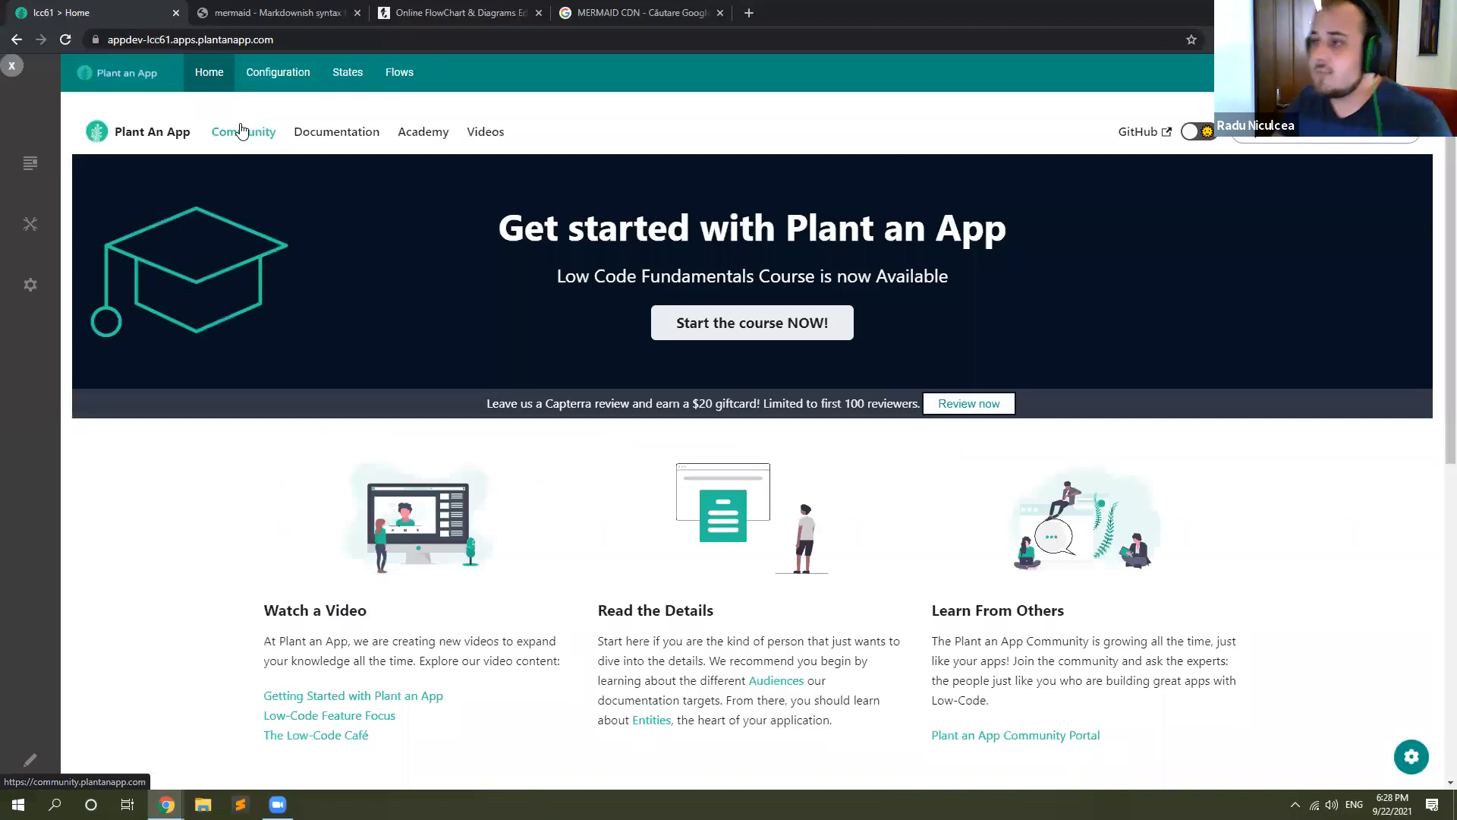
{"action": "left_click", "coordinate": [353, 75]}
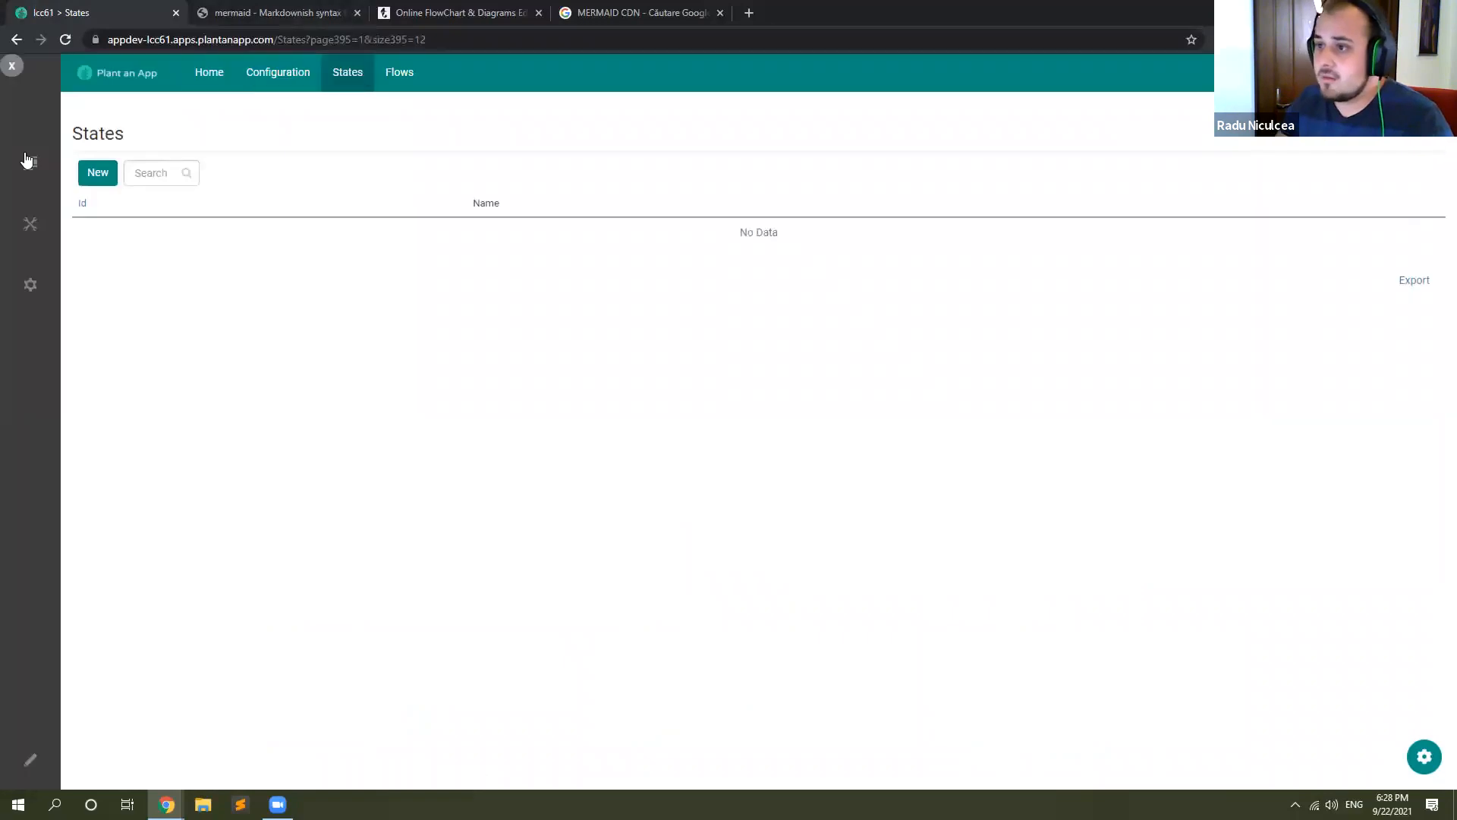
{"action": "left_click", "coordinate": [103, 173]}
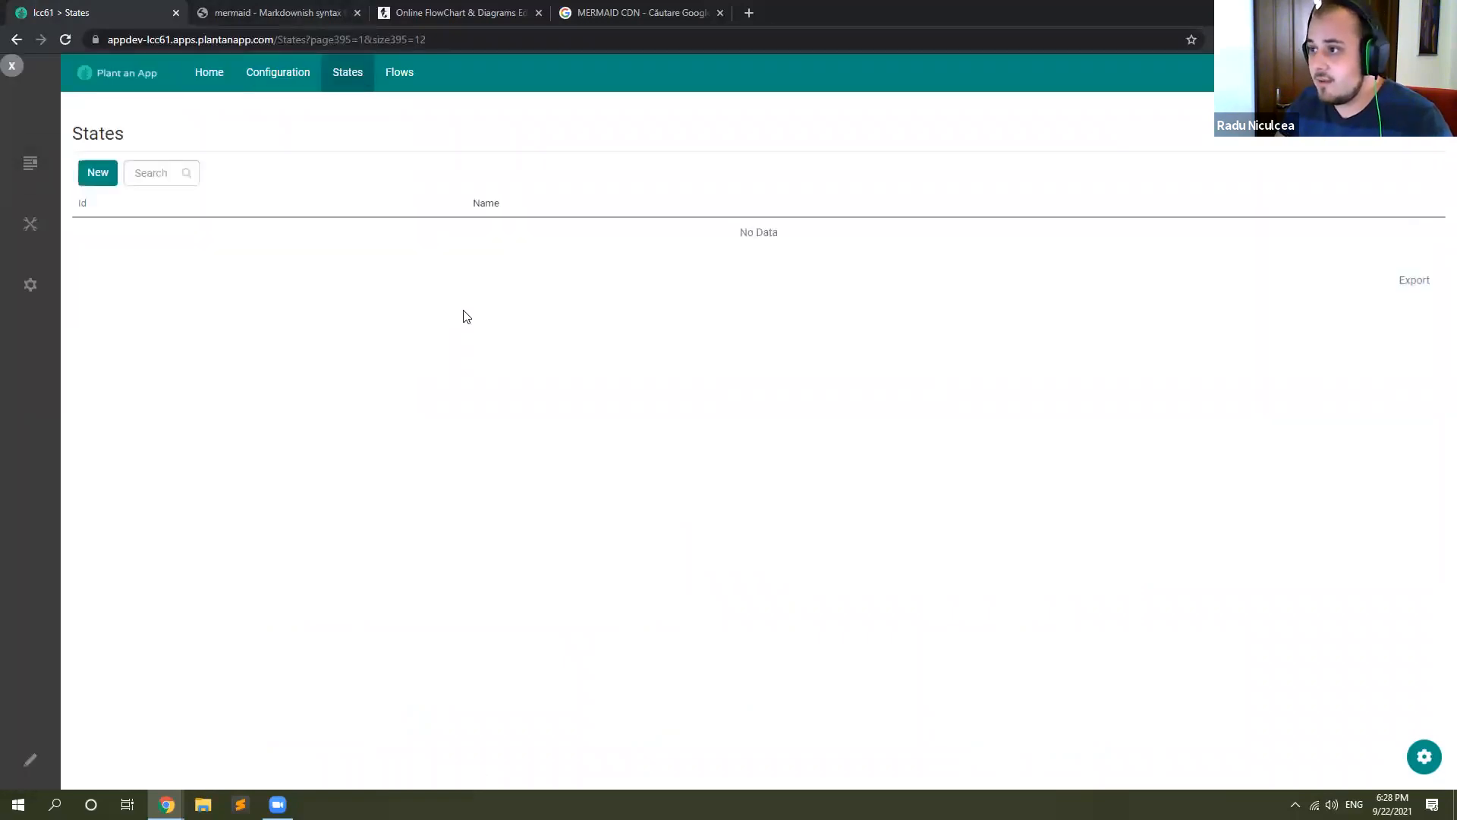
{"action": "left_click", "coordinate": [727, 418]}
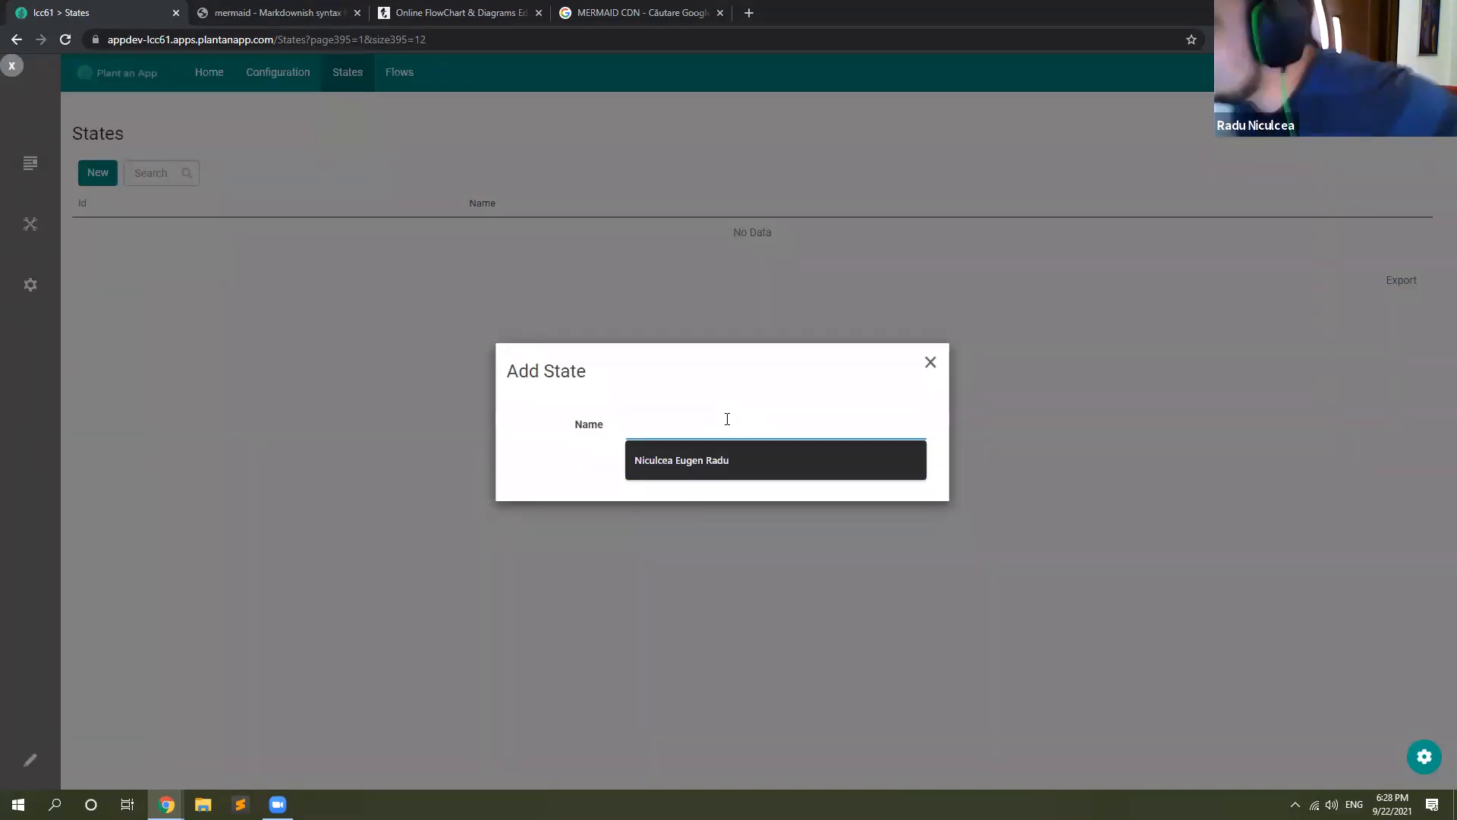
{"action": "type", "text": "New Ticket"}
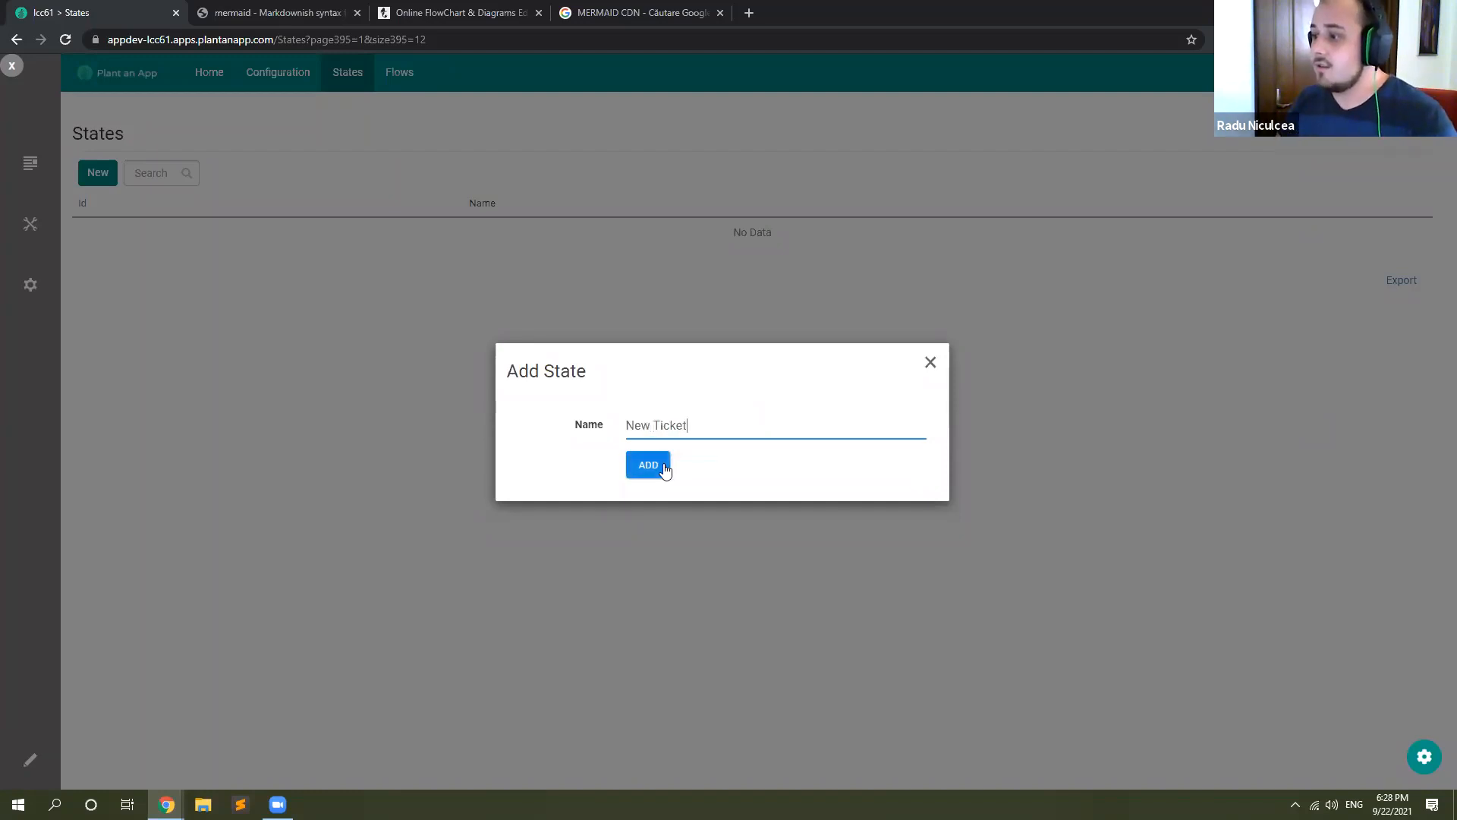
{"action": "left_click", "coordinate": [665, 469]}
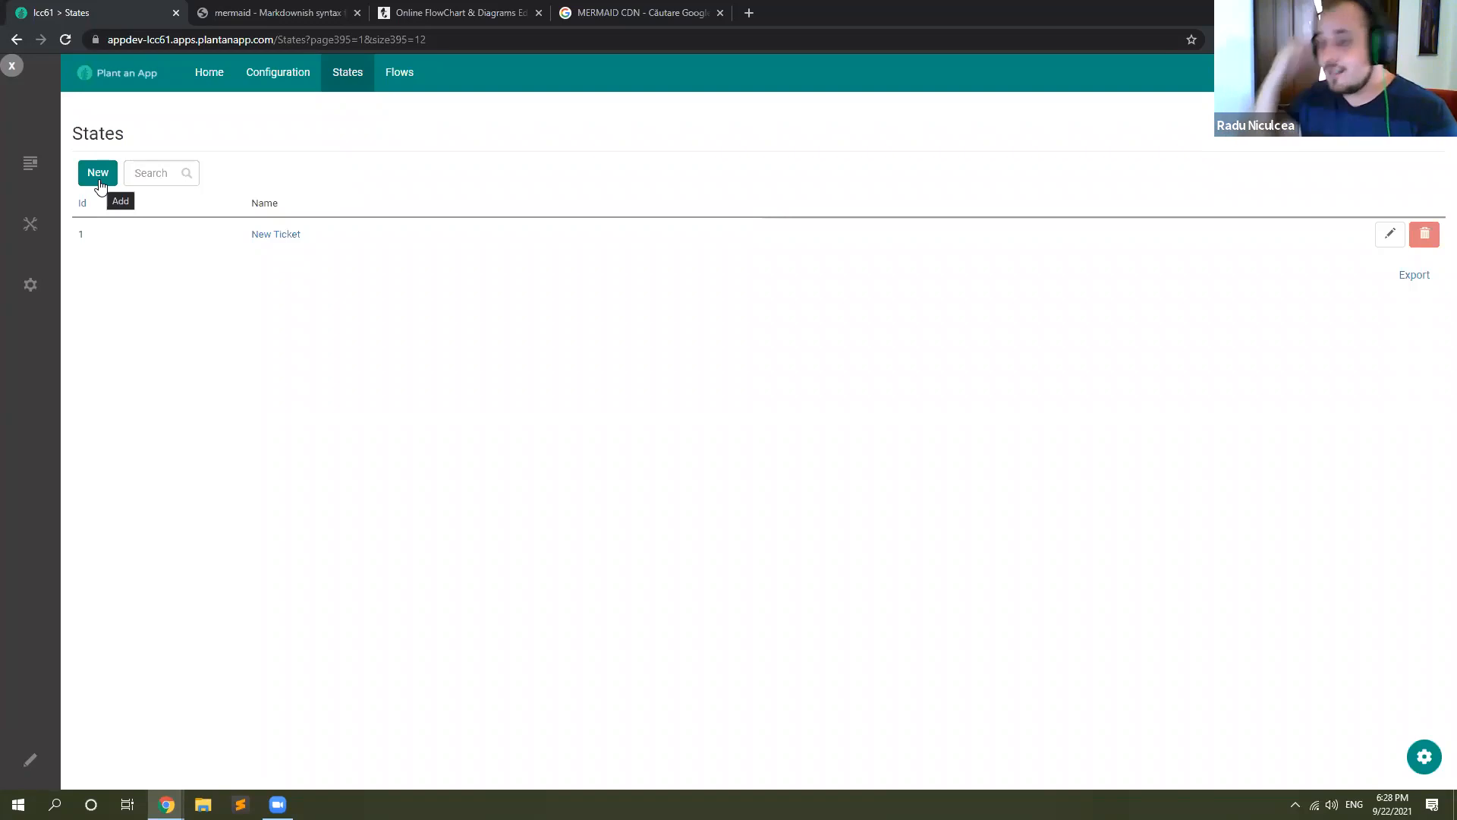
Step: Add a second state named Junior Developer
{"action": "left_click", "coordinate": [98, 173]}
{"action": "left_click", "coordinate": [692, 411]}
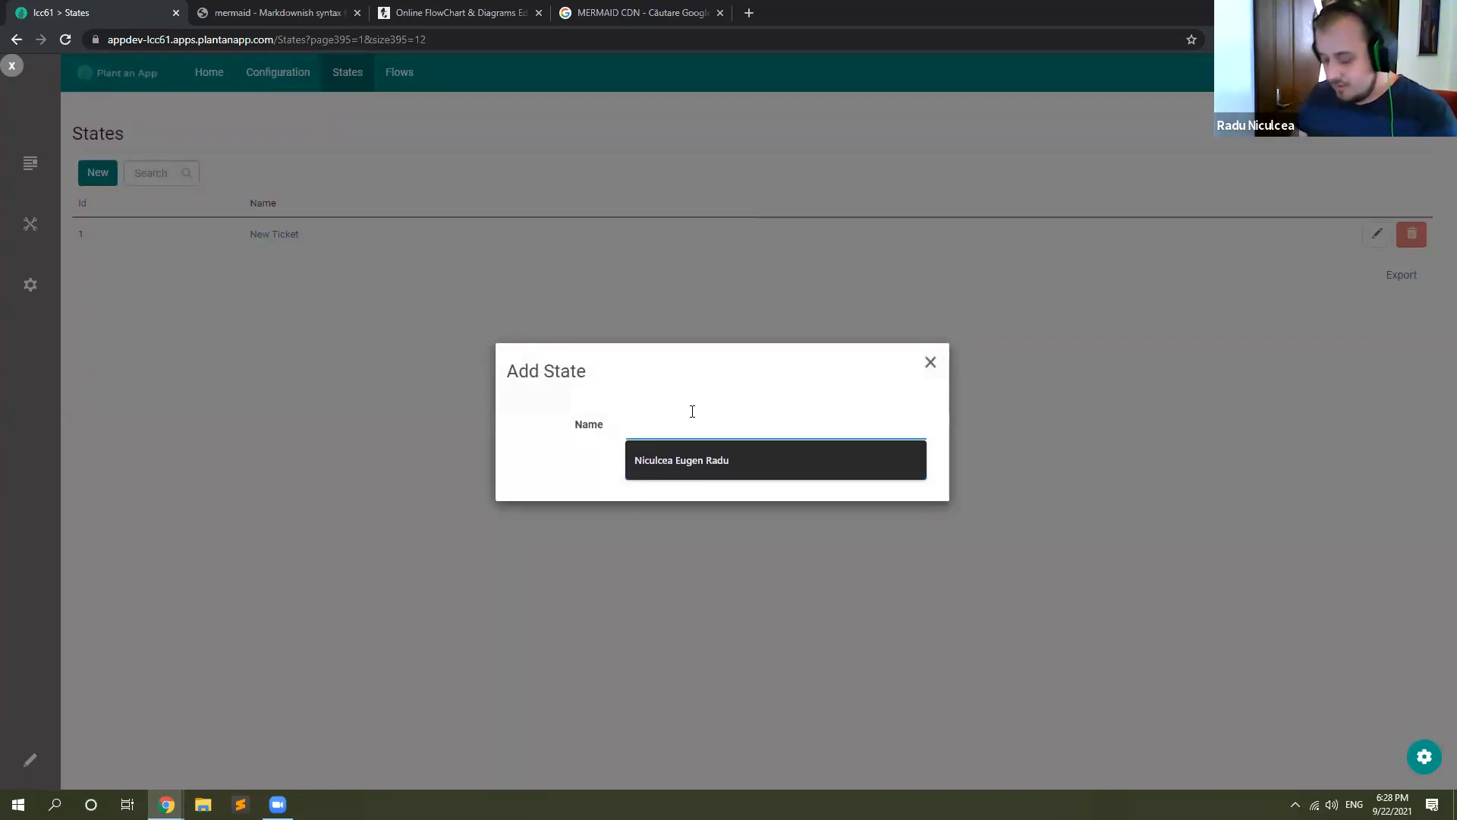
{"action": "type", "text": "Junior Developer"}
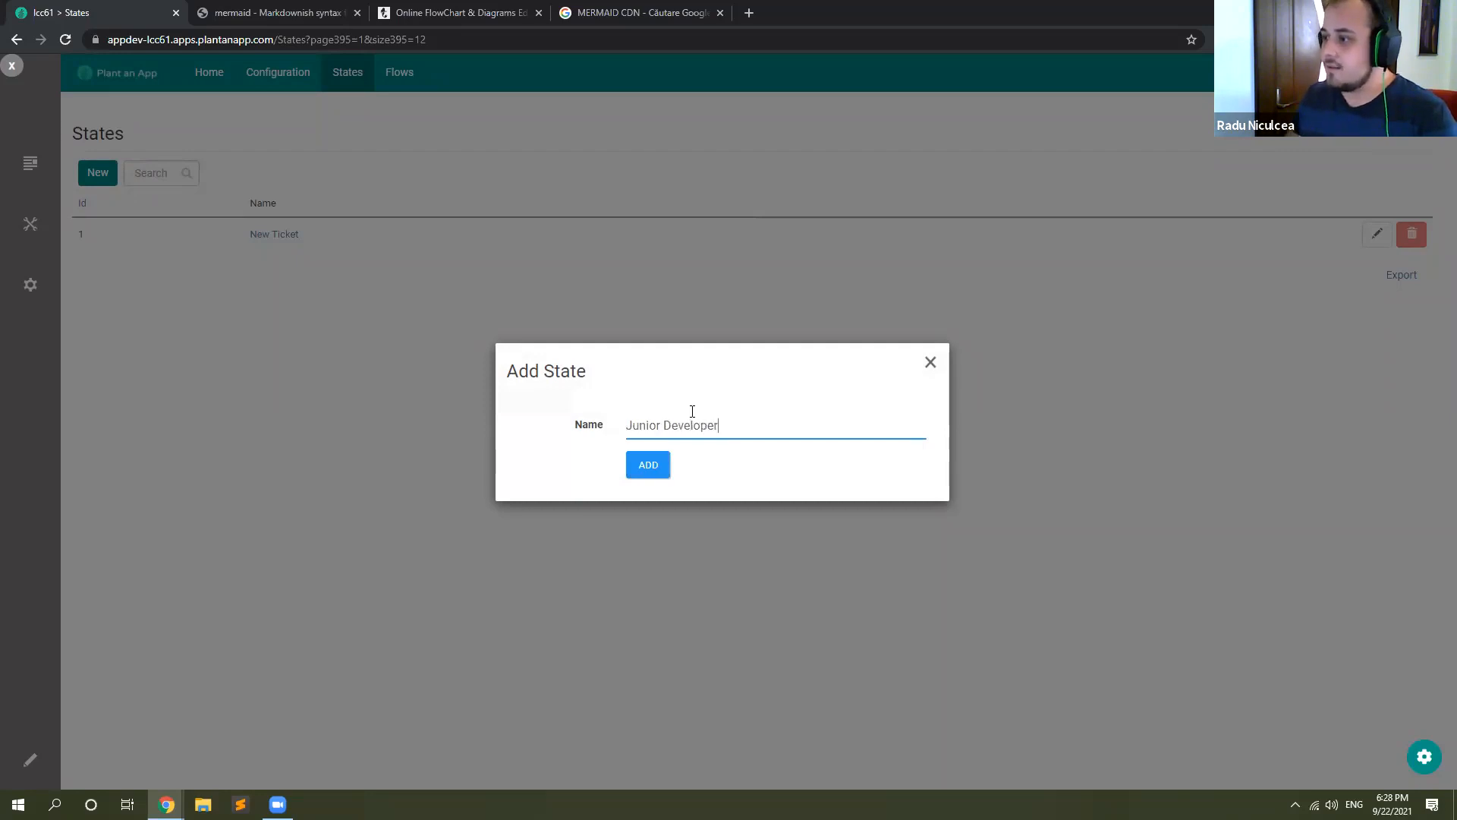
{"action": "left_click", "coordinate": [659, 465]}
Step: Add a state named Middle Developer, correcting the capitalisation of its first word before saving
{"action": "left_click", "coordinate": [106, 179]}
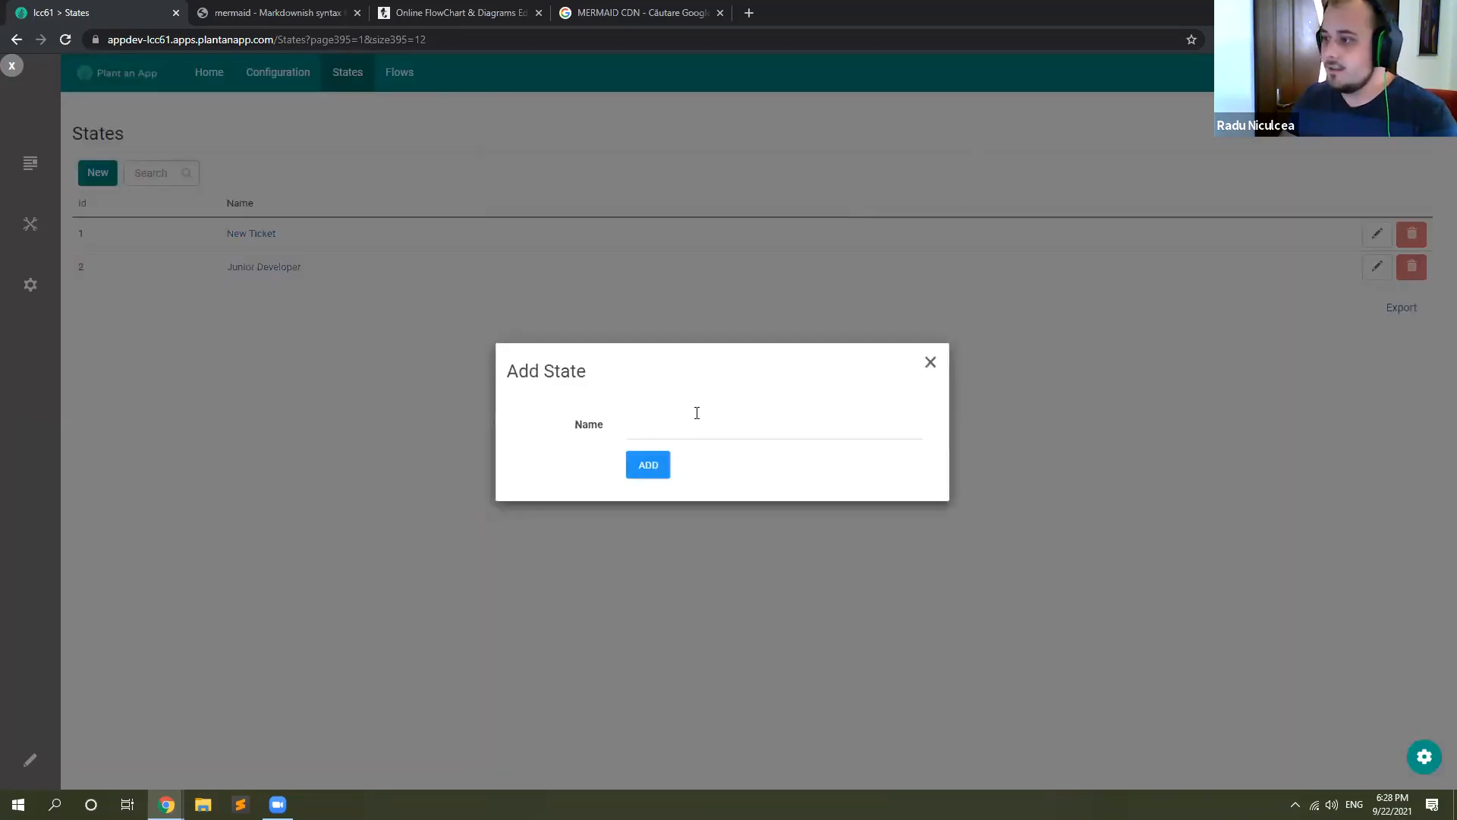
{"action": "left_click", "coordinate": [696, 413]}
{"action": "type", "text": "MId"}
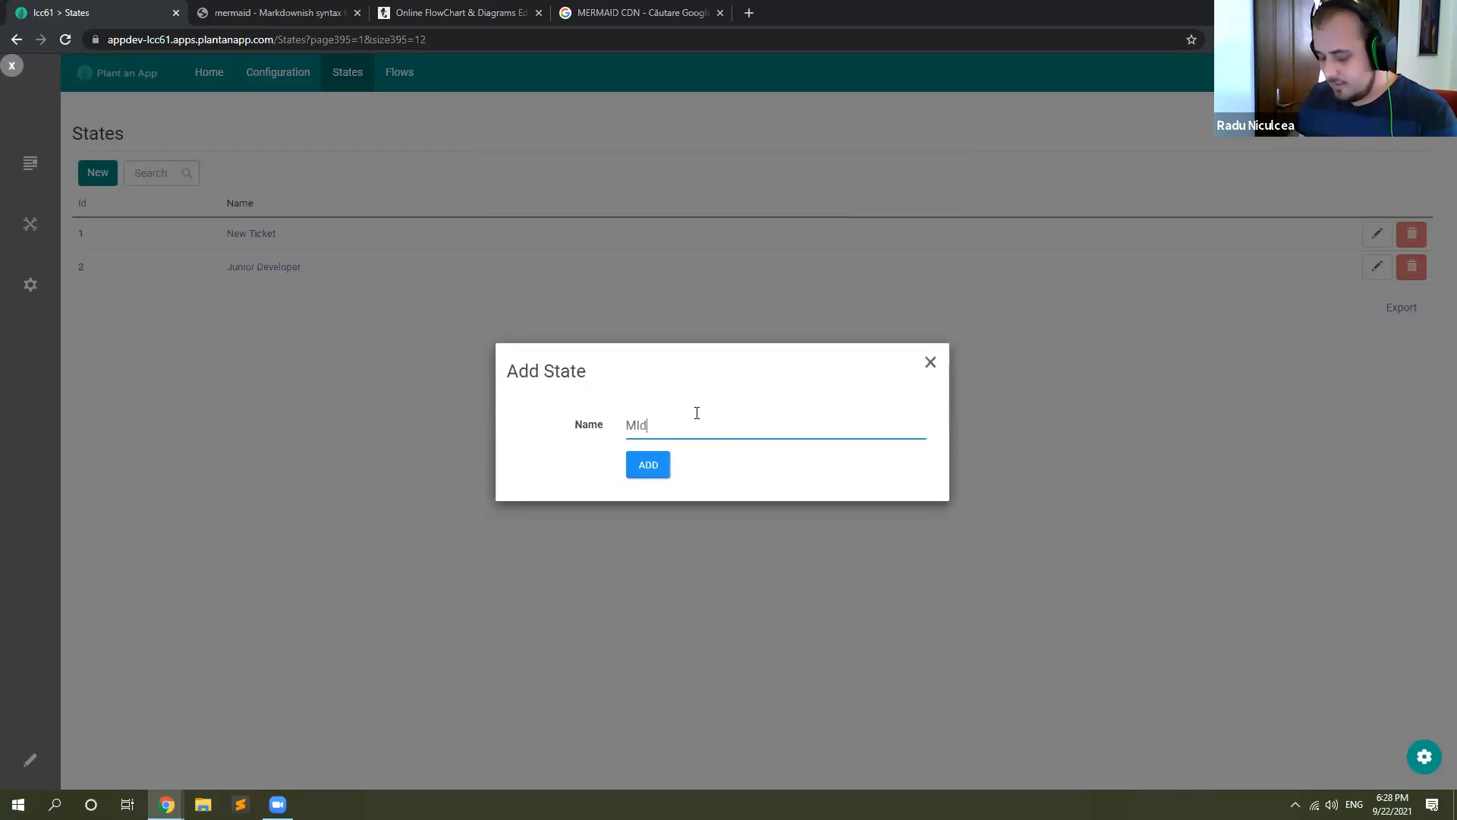
{"action": "type", "text": "dle Developer"}
{"action": "right_click", "coordinate": [652, 428]}
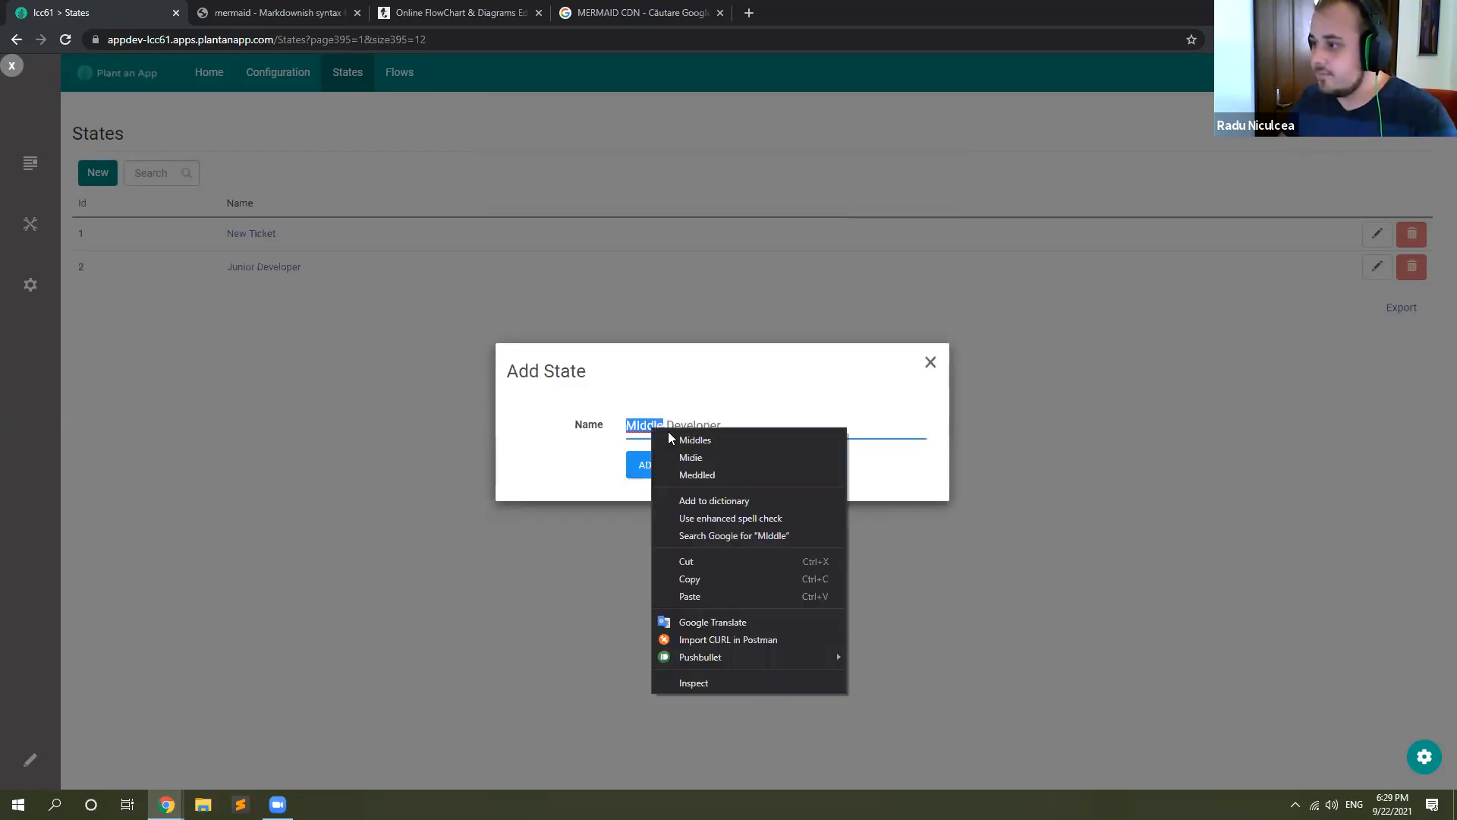
{"action": "left_click", "coordinate": [645, 426]}
{"action": "left_click", "coordinate": [642, 428]}
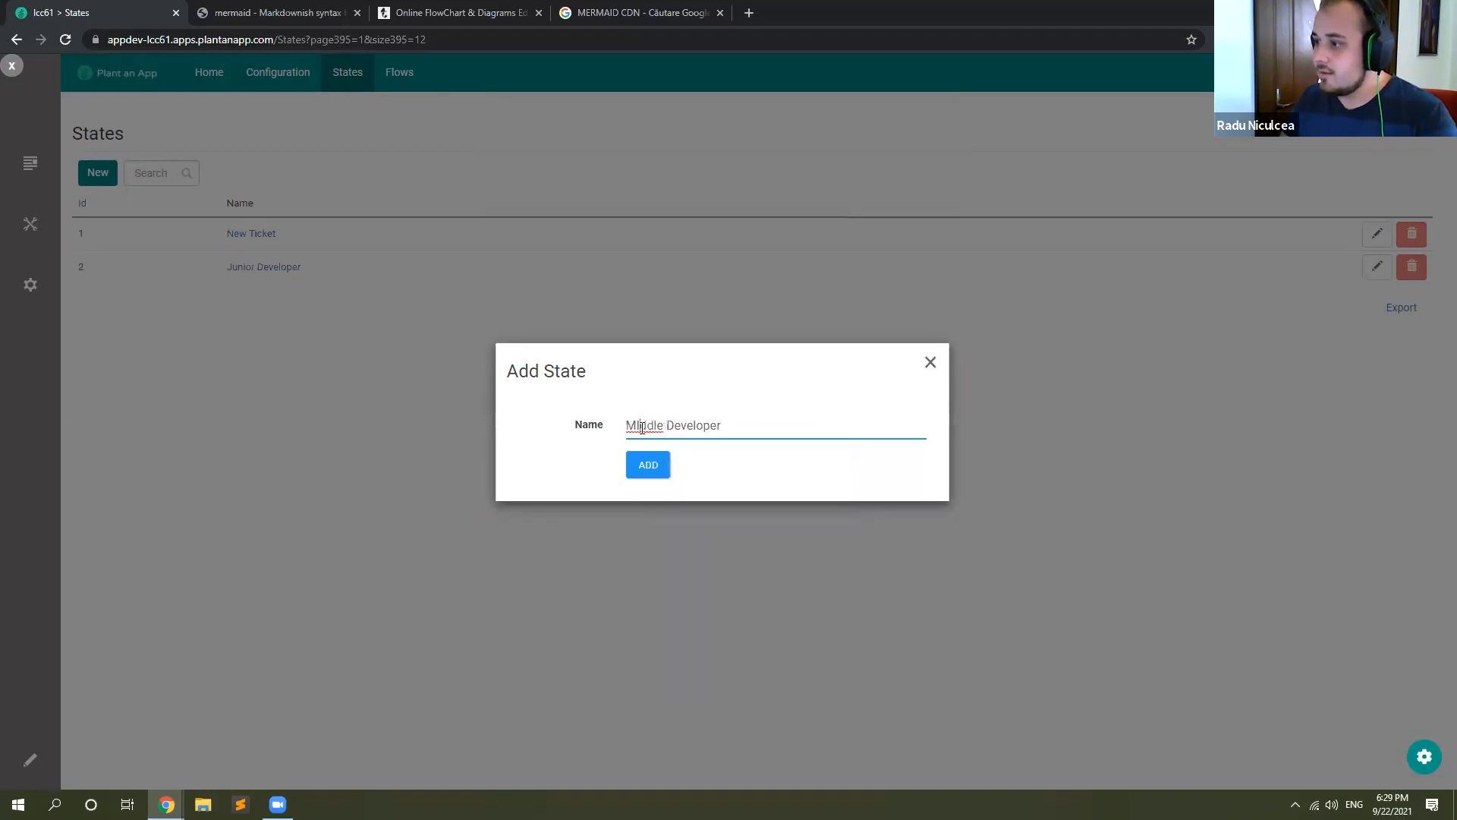
{"action": "right_click", "coordinate": [642, 426]}
{"action": "left_click", "coordinate": [643, 428]}
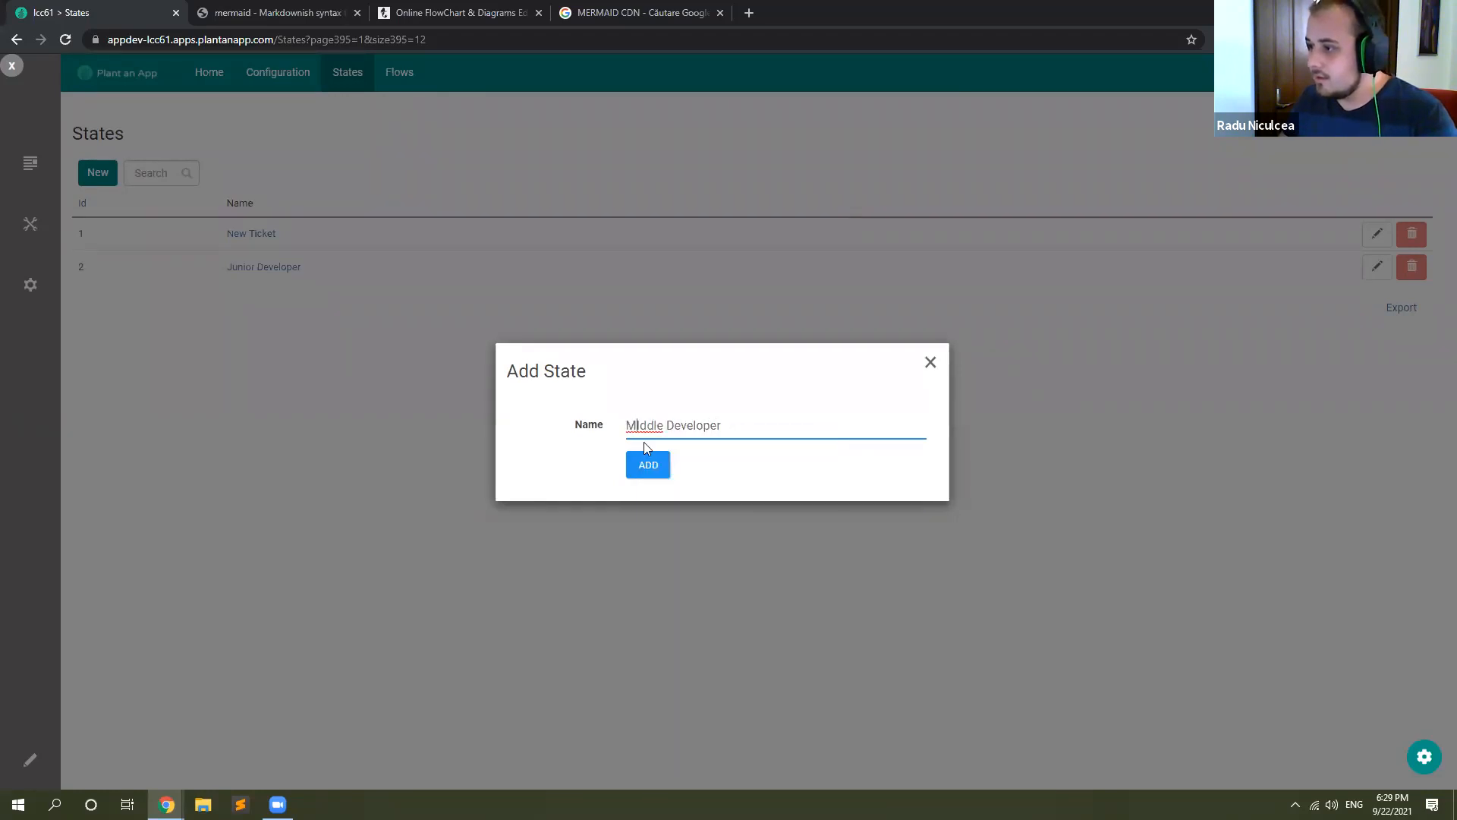
{"action": "key", "text": "BackSpace"}
{"action": "type", "text": "i"}
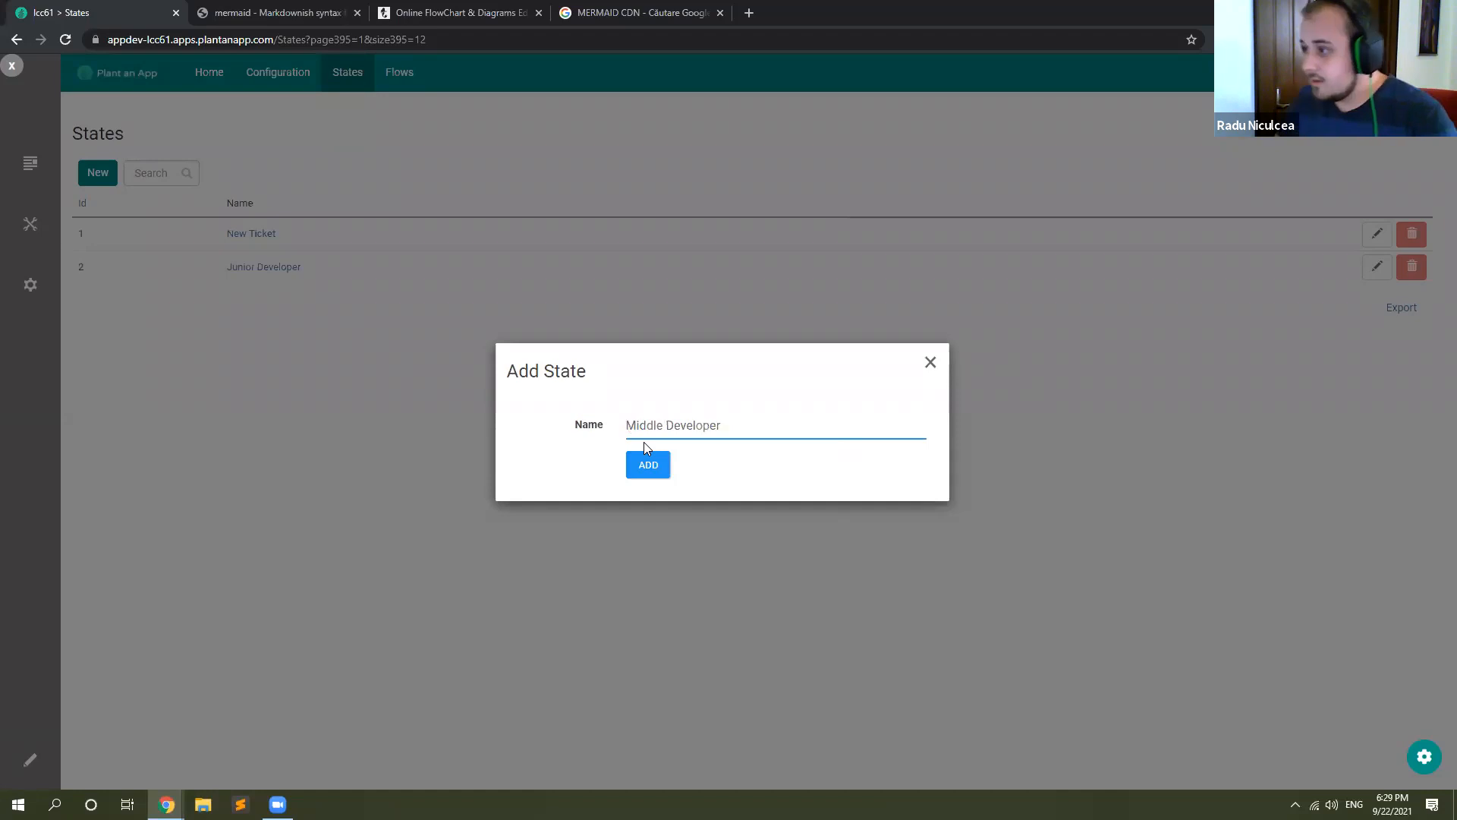
{"action": "left_click", "coordinate": [649, 465]}
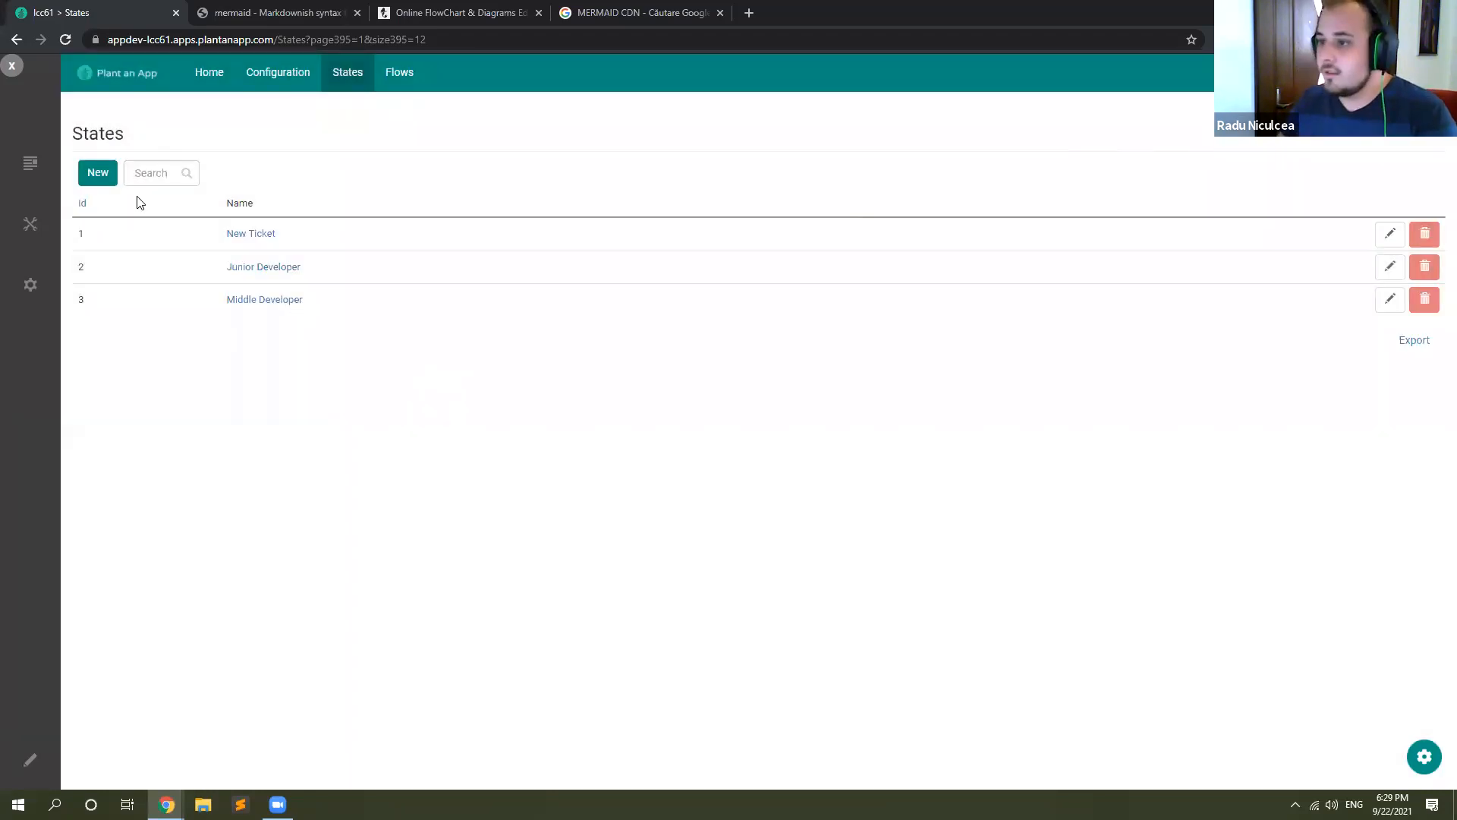
Step: Add a state named Senior Developer
{"action": "left_click", "coordinate": [95, 176]}
{"action": "left_click", "coordinate": [706, 415]}
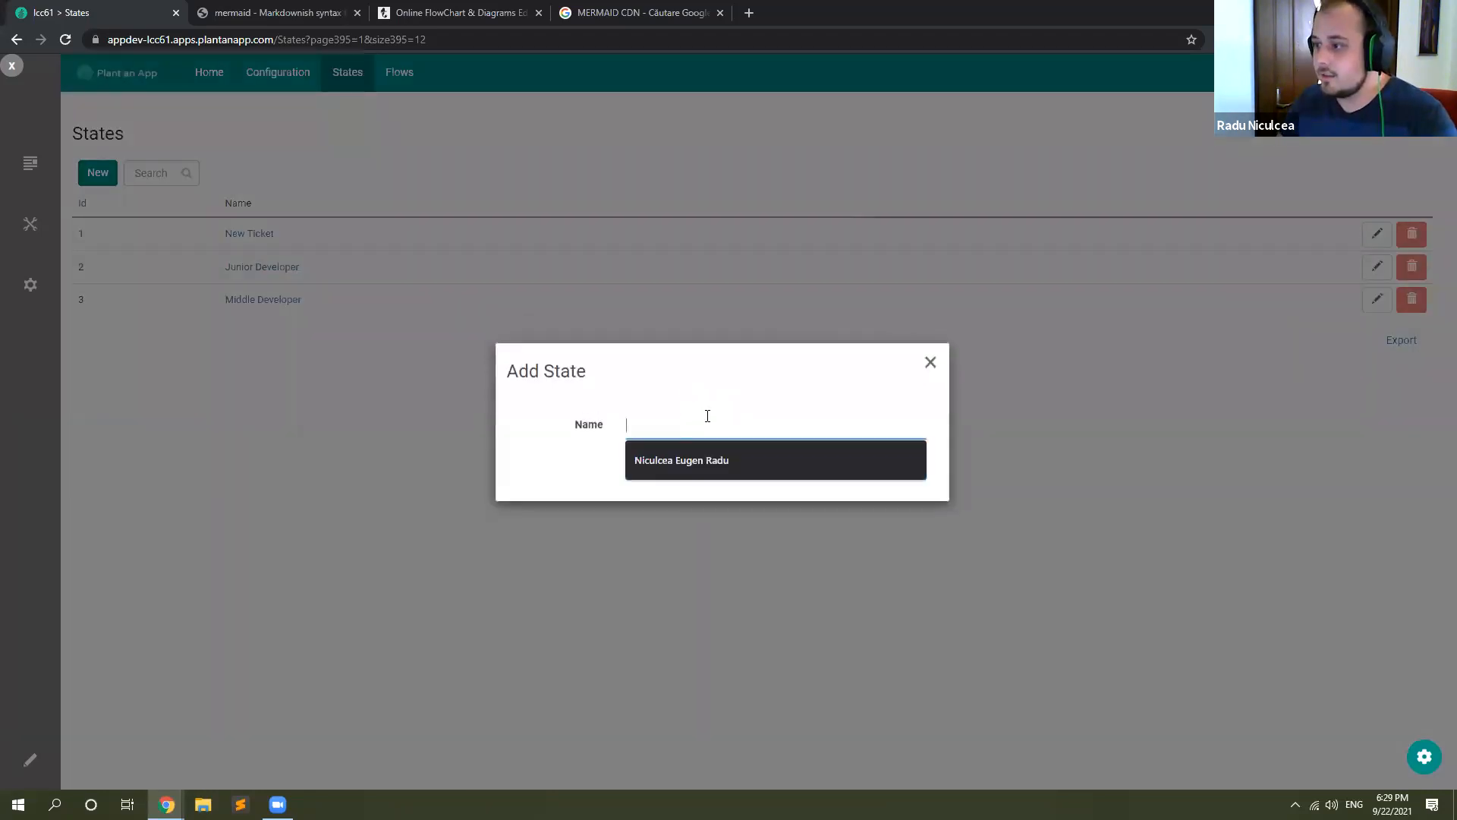
{"action": "type", "text": "Senior Developer"}
{"action": "left_click", "coordinate": [647, 468]}
Step: Add a state named CTO
{"action": "left_click", "coordinate": [91, 186]}
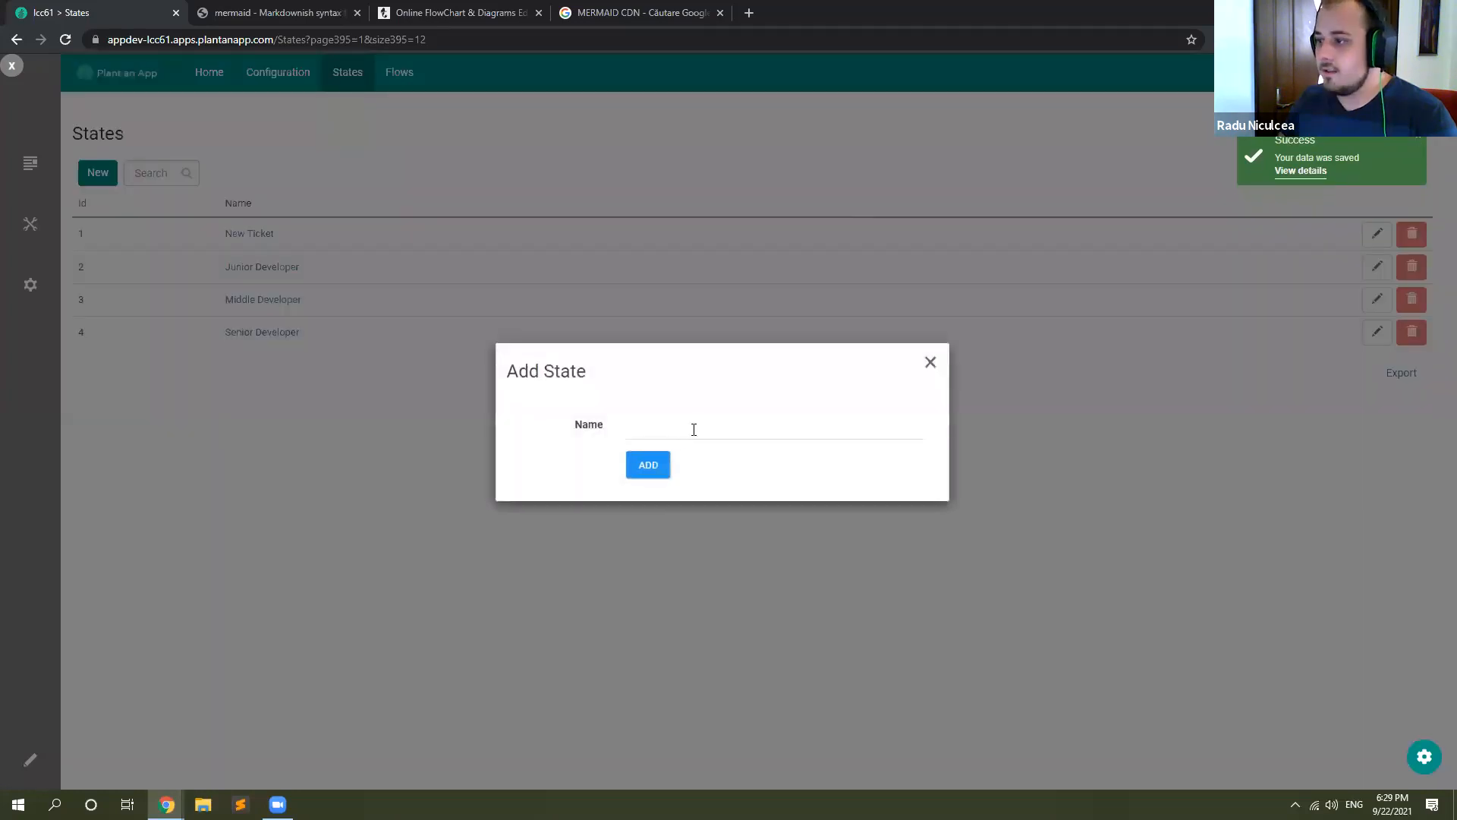
{"action": "left_click", "coordinate": [698, 425]}
{"action": "type", "text": "CTO"}
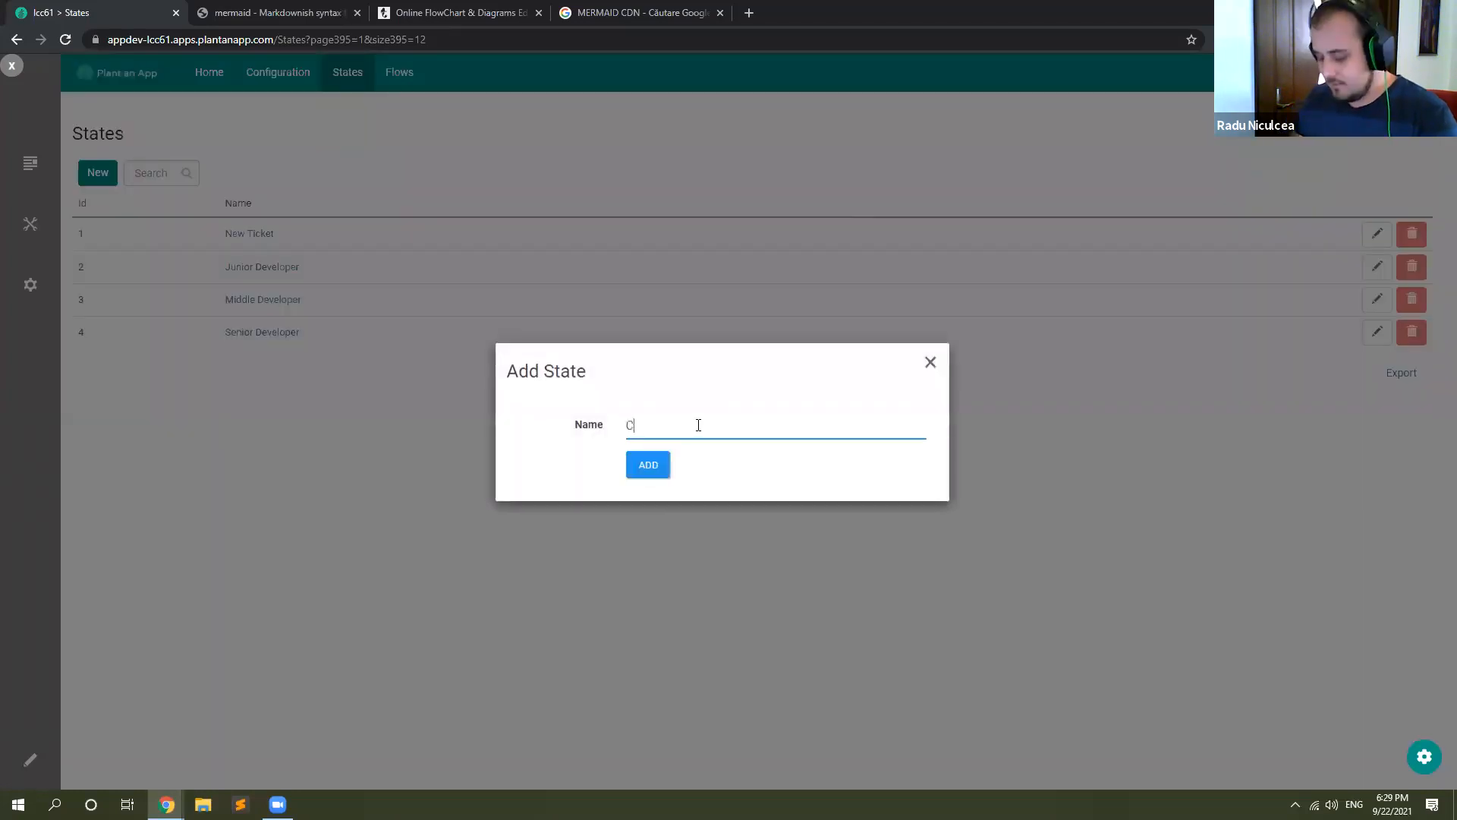
{"action": "left_click", "coordinate": [657, 471]}
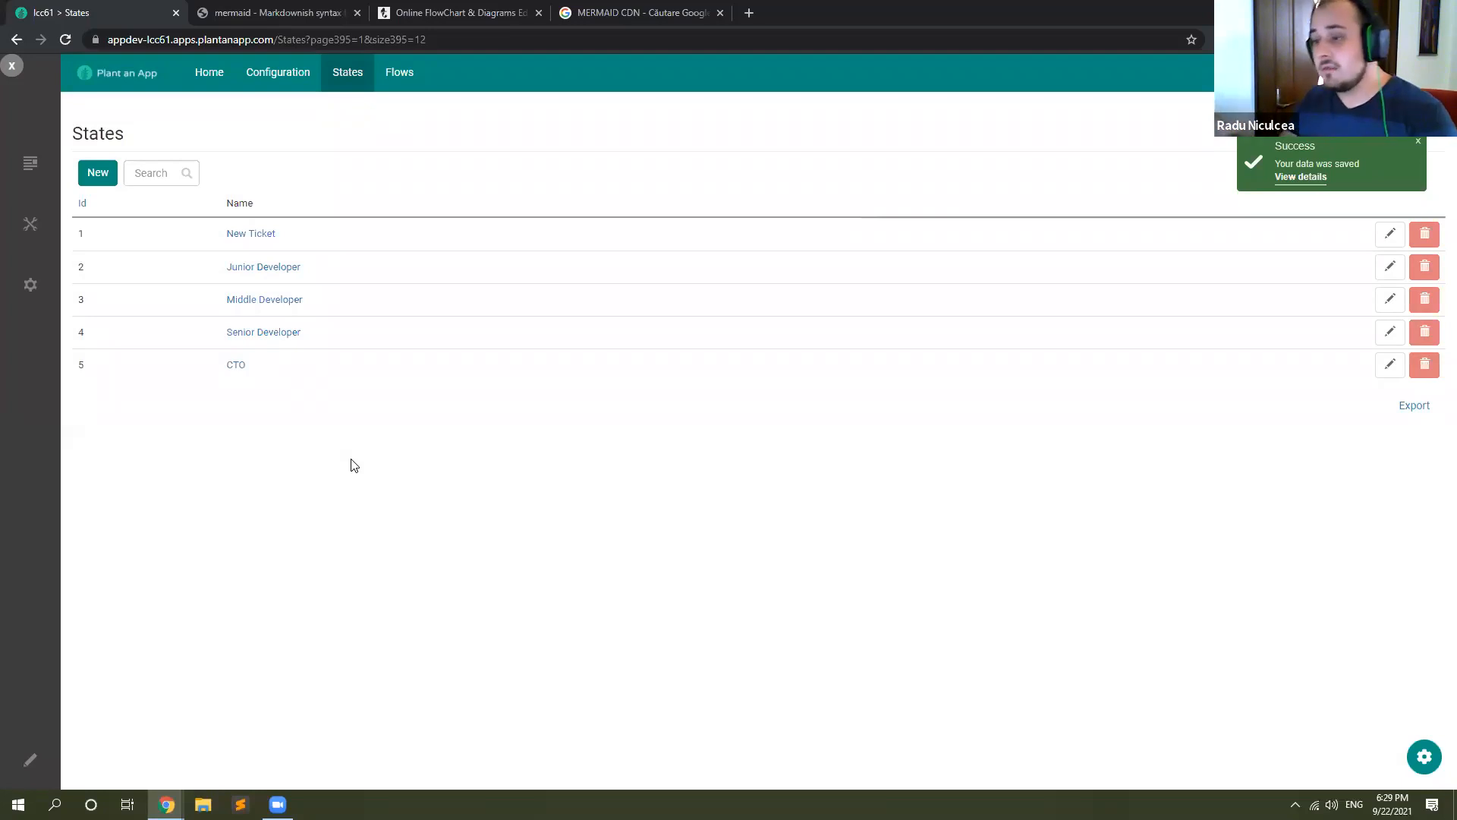
Step: Add a state named Done to the States list
{"action": "left_click", "coordinate": [95, 173]}
{"action": "left_click", "coordinate": [669, 425]}
{"action": "type", "text": "DO"}
{"action": "key", "text": "BackSpace"}
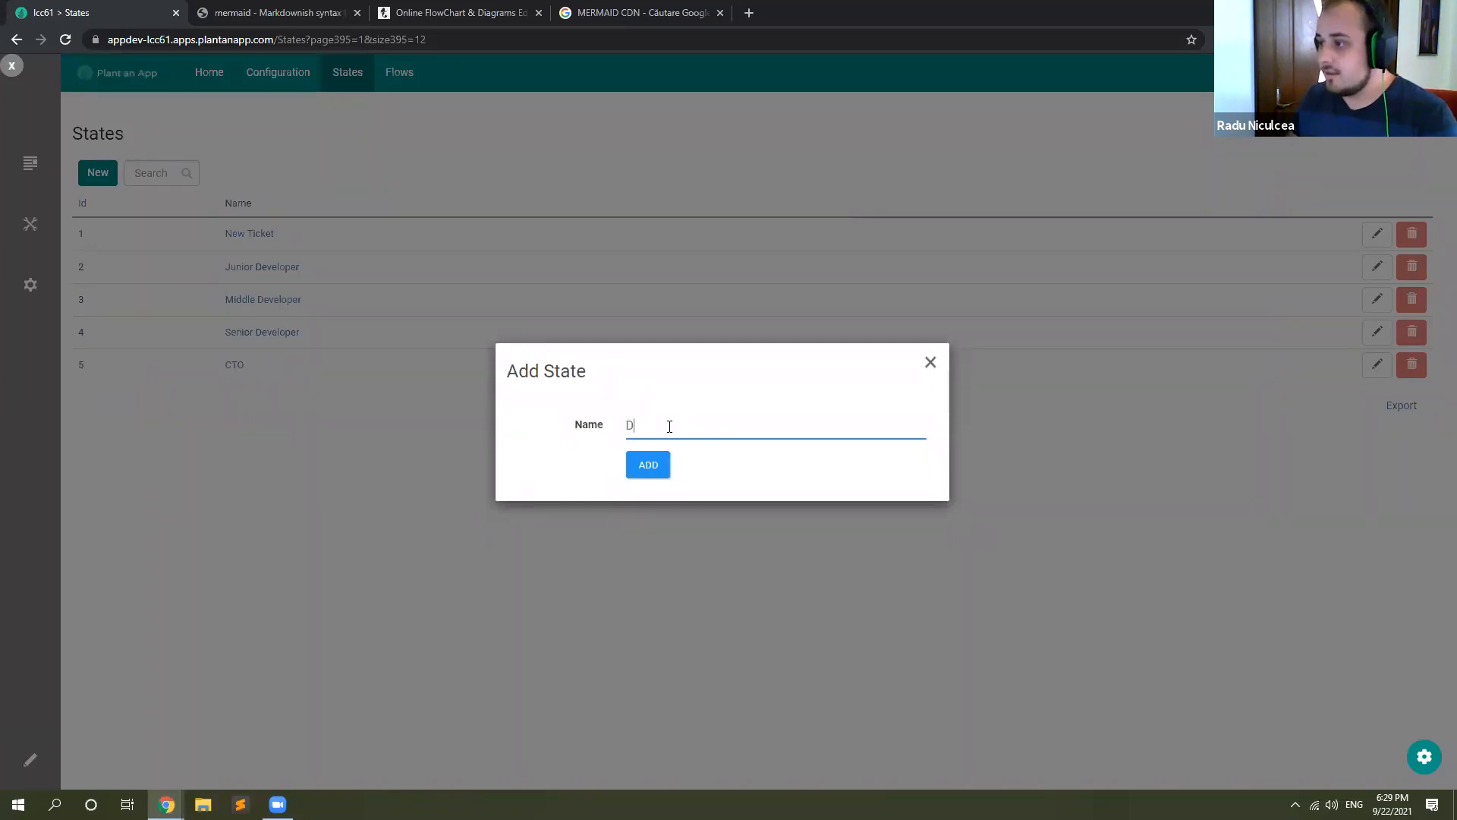
{"action": "left_click", "coordinate": [668, 459]}
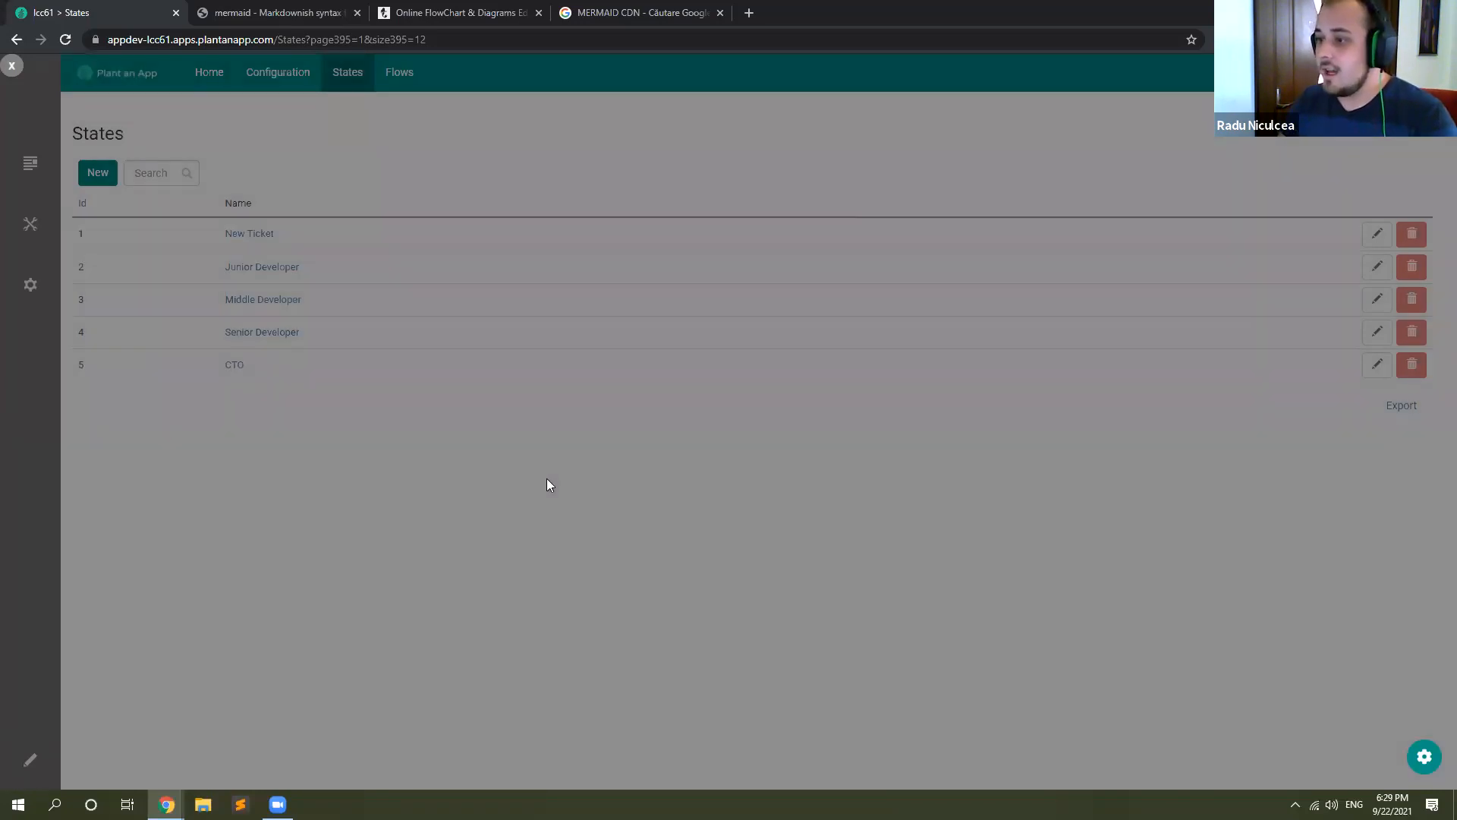
Step: Add a final state named Delivered to the States list
{"action": "left_click", "coordinate": [109, 180]}
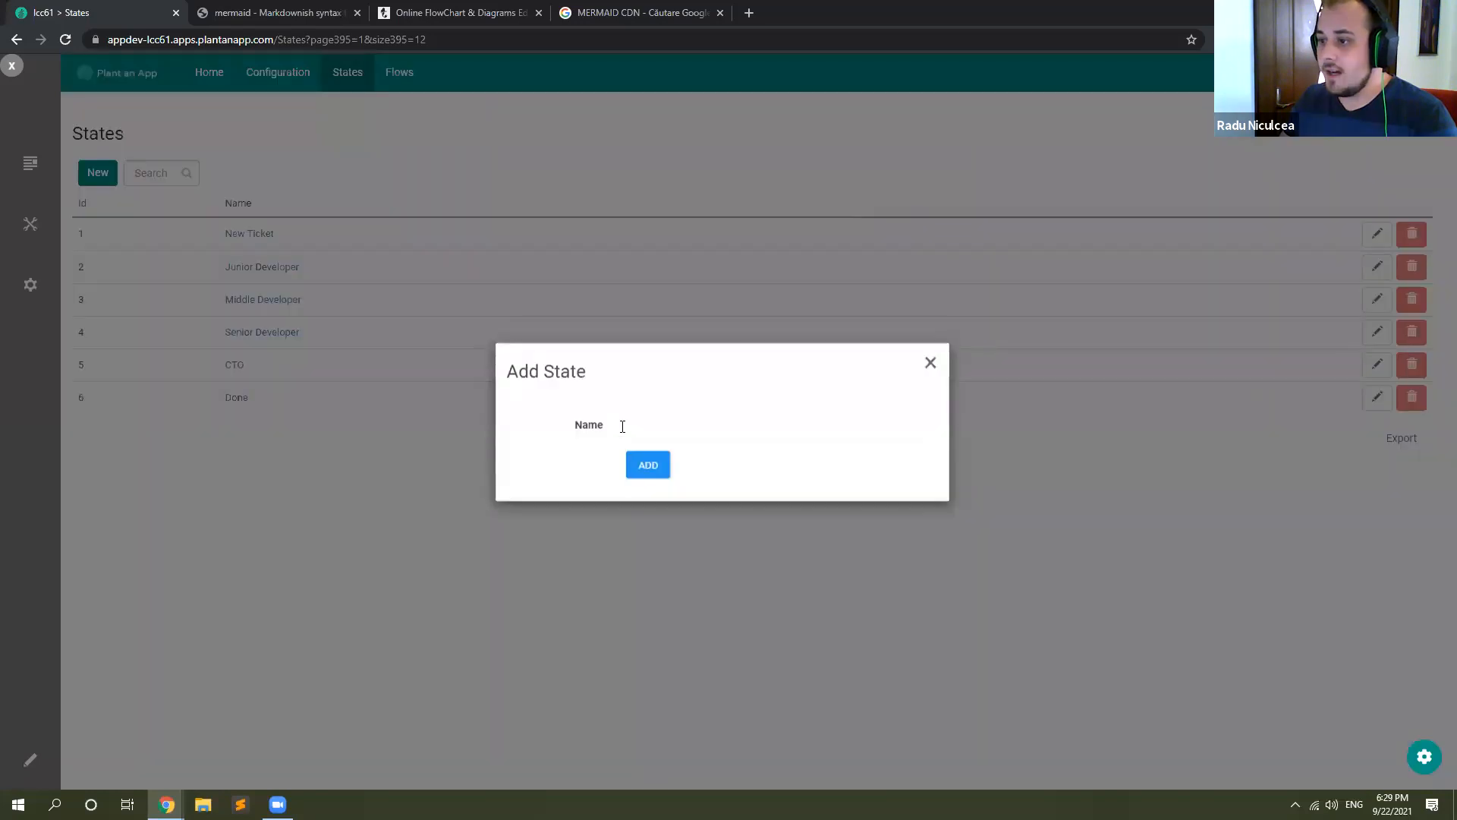
{"action": "left_click", "coordinate": [655, 425]}
{"action": "type", "text": "Deve"}
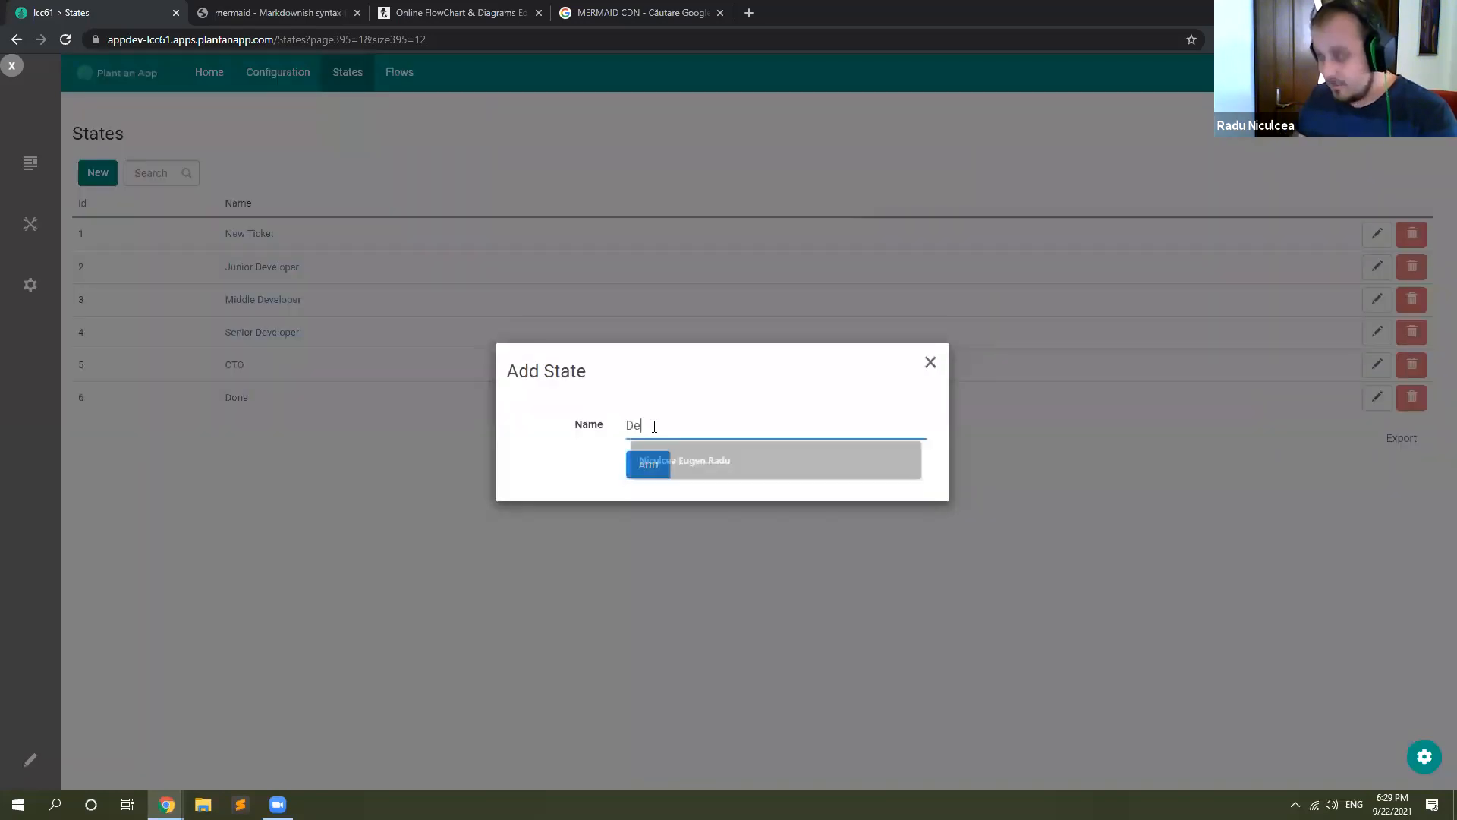
{"action": "key", "text": "BackSpace"}
{"action": "type", "text": "Add"}
{"action": "key", "text": "BackSpace"}
{"action": "type", "text": "Deve"}
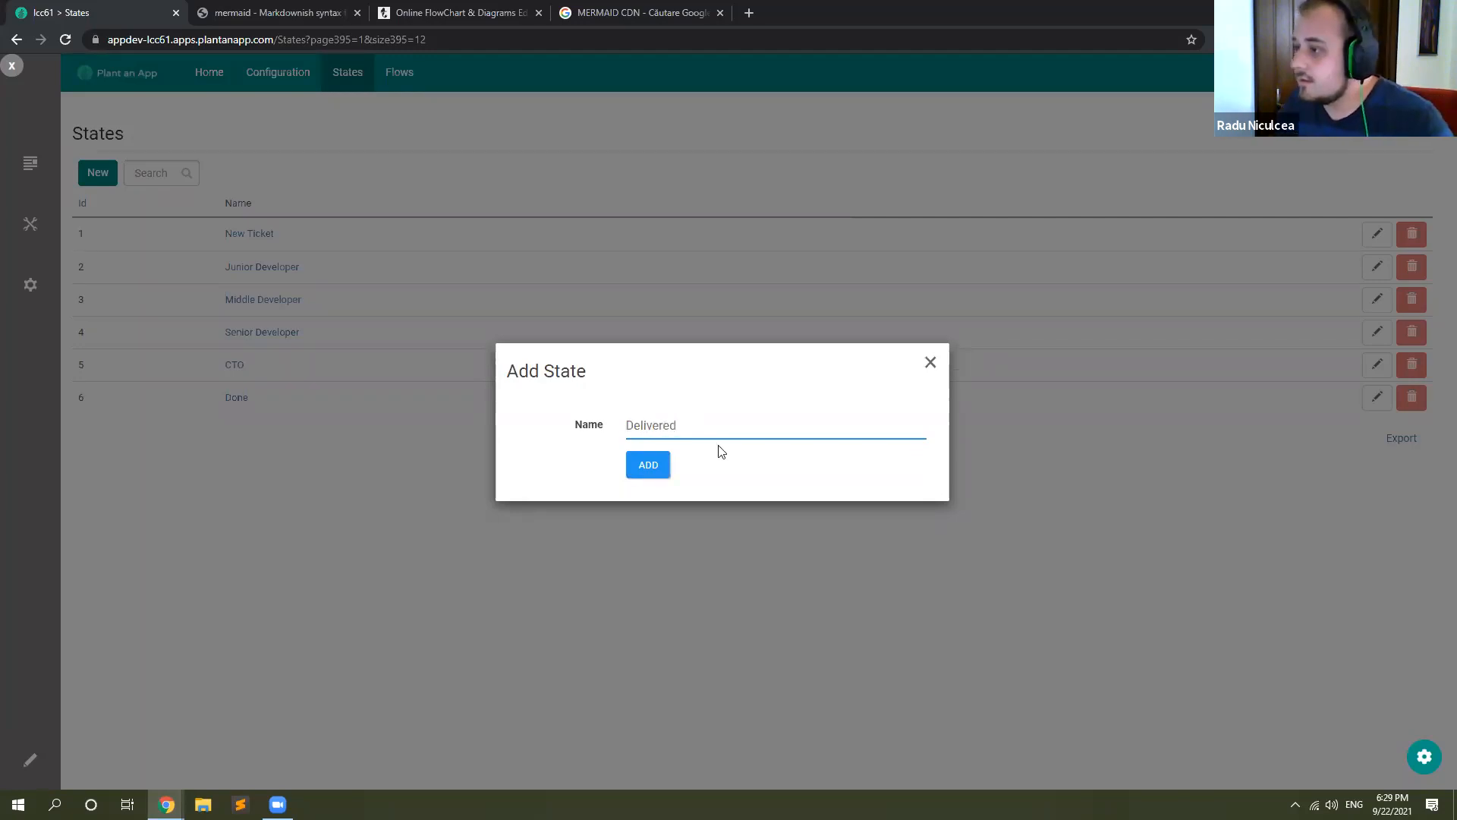
{"action": "left_click", "coordinate": [649, 464]}
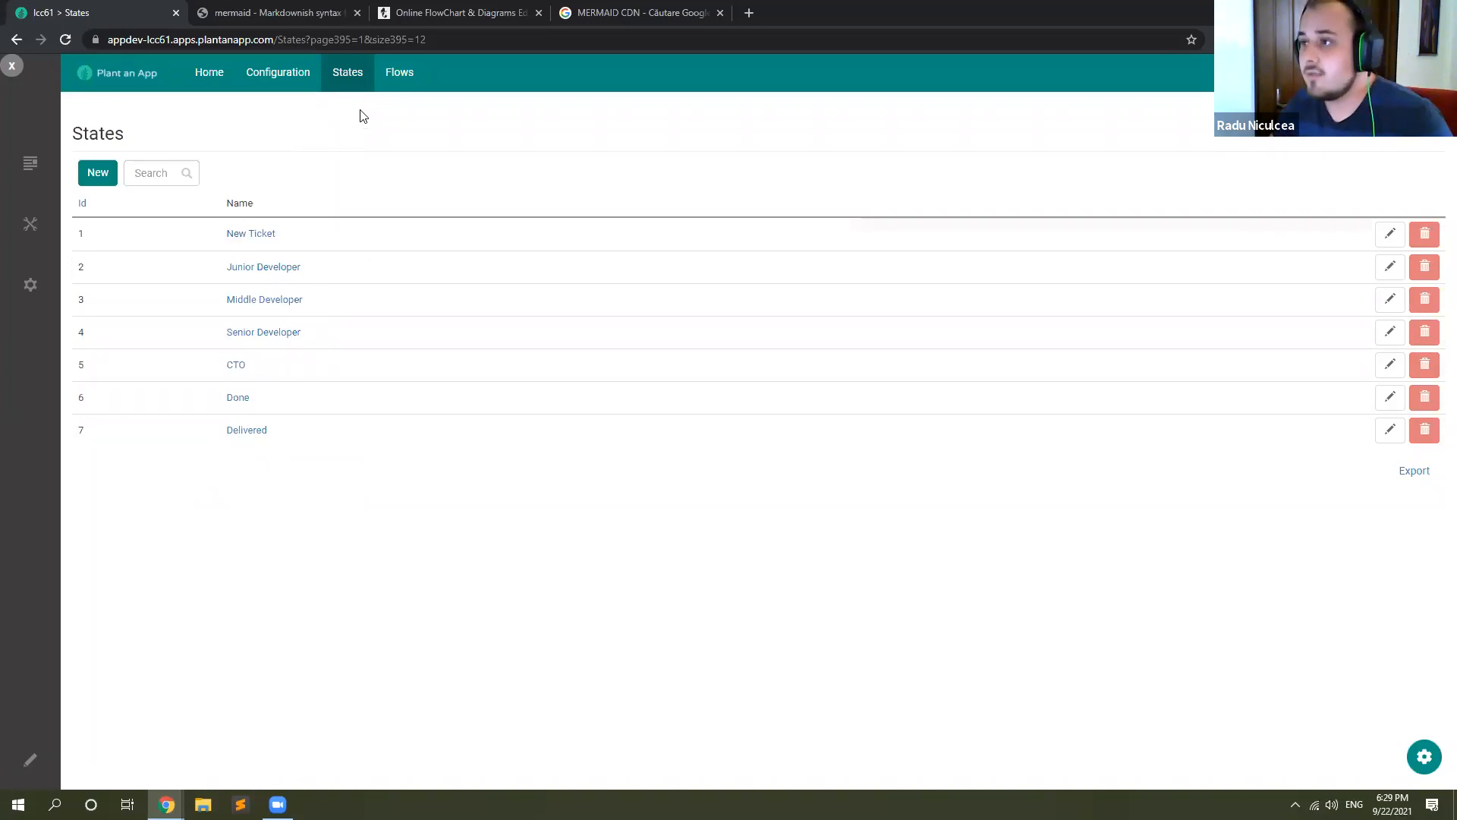
Step: Add a flow to the Flows list with the action Easy Ticket, from New Ticket to Junior Developer
{"action": "left_click", "coordinate": [400, 73]}
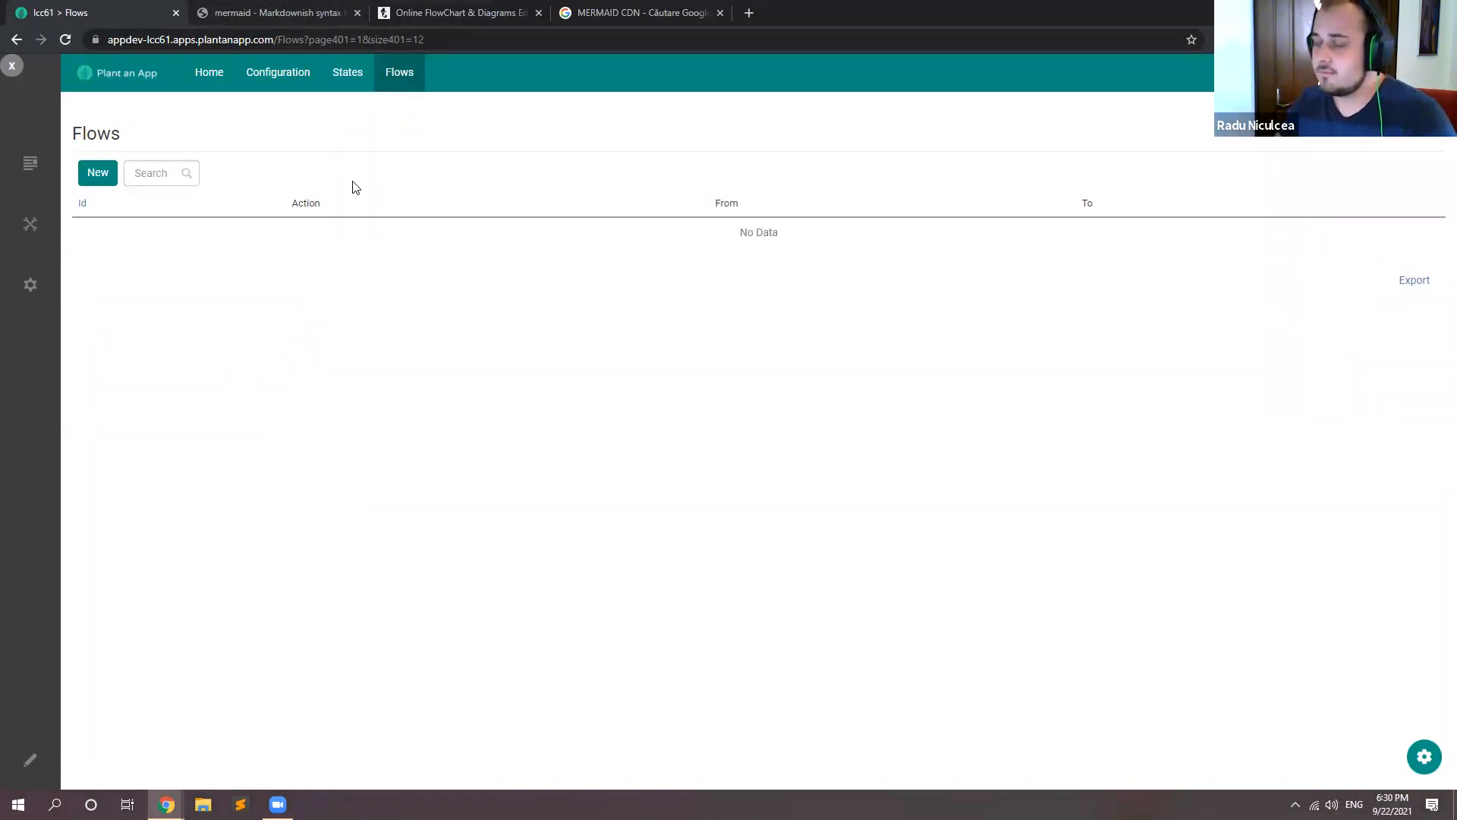
{"action": "left_click", "coordinate": [103, 181]}
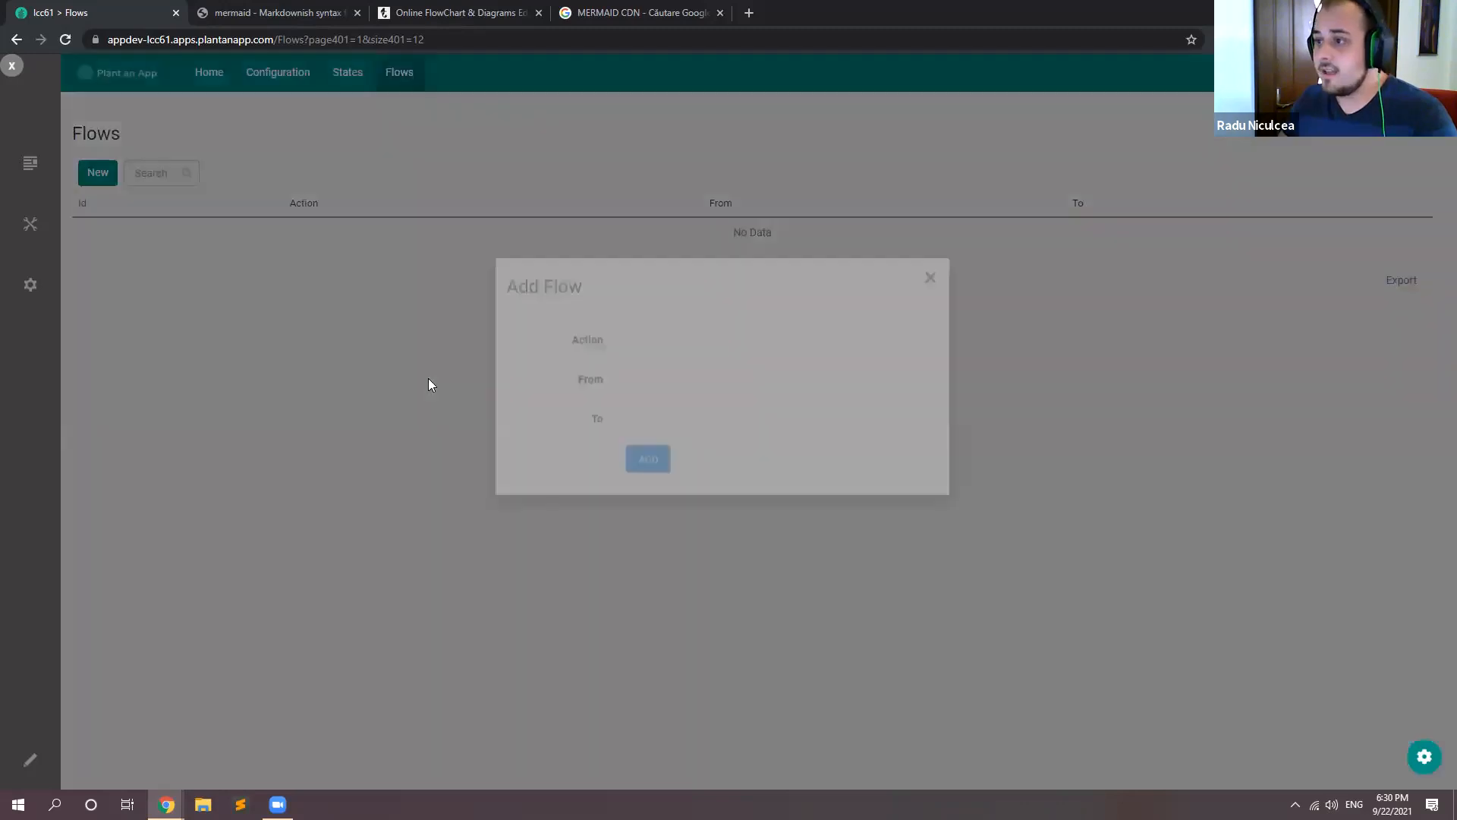
{"action": "left_click", "coordinate": [653, 376]}
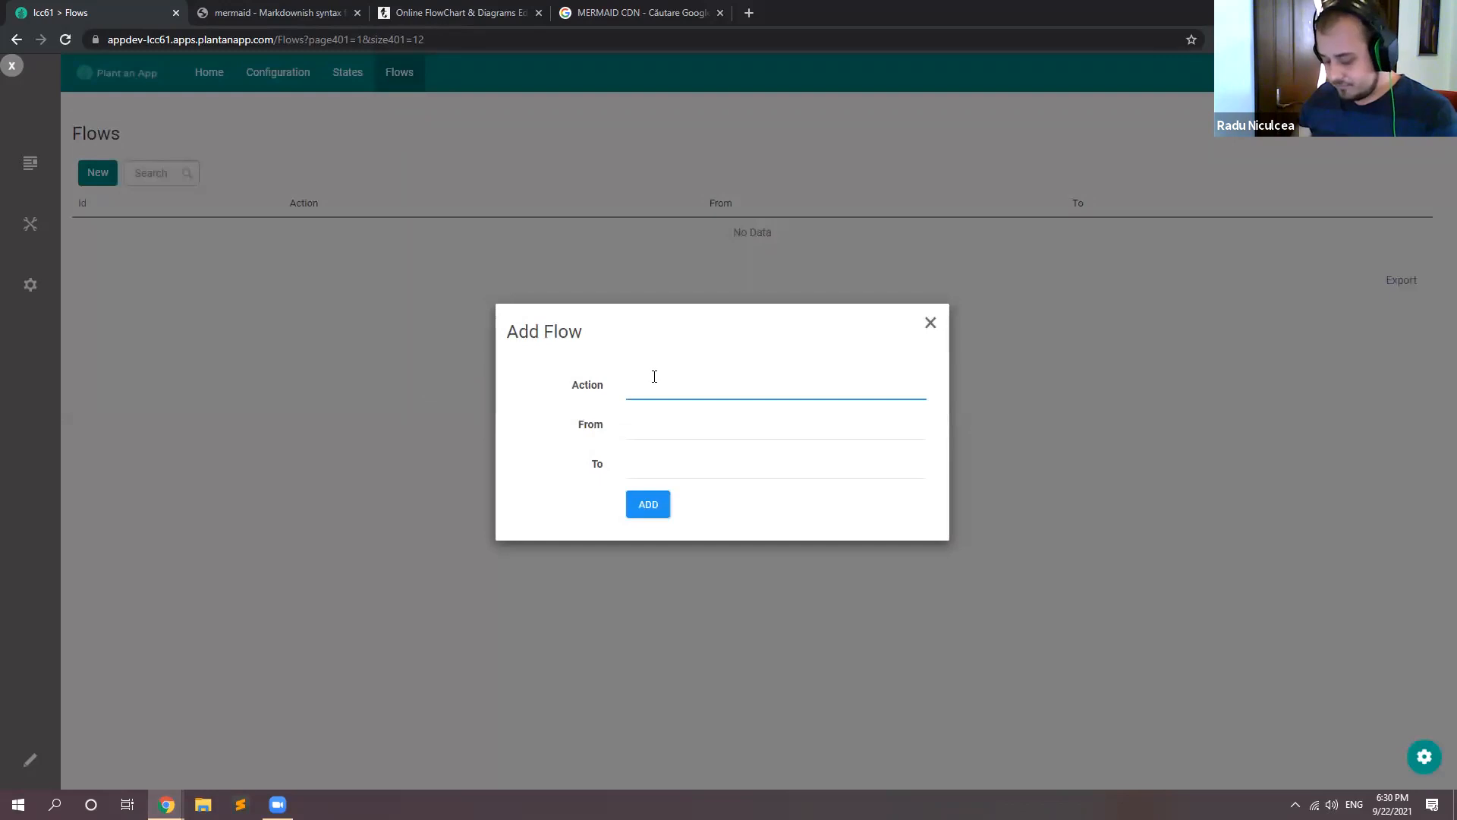
{"action": "key", "text": "Return"}
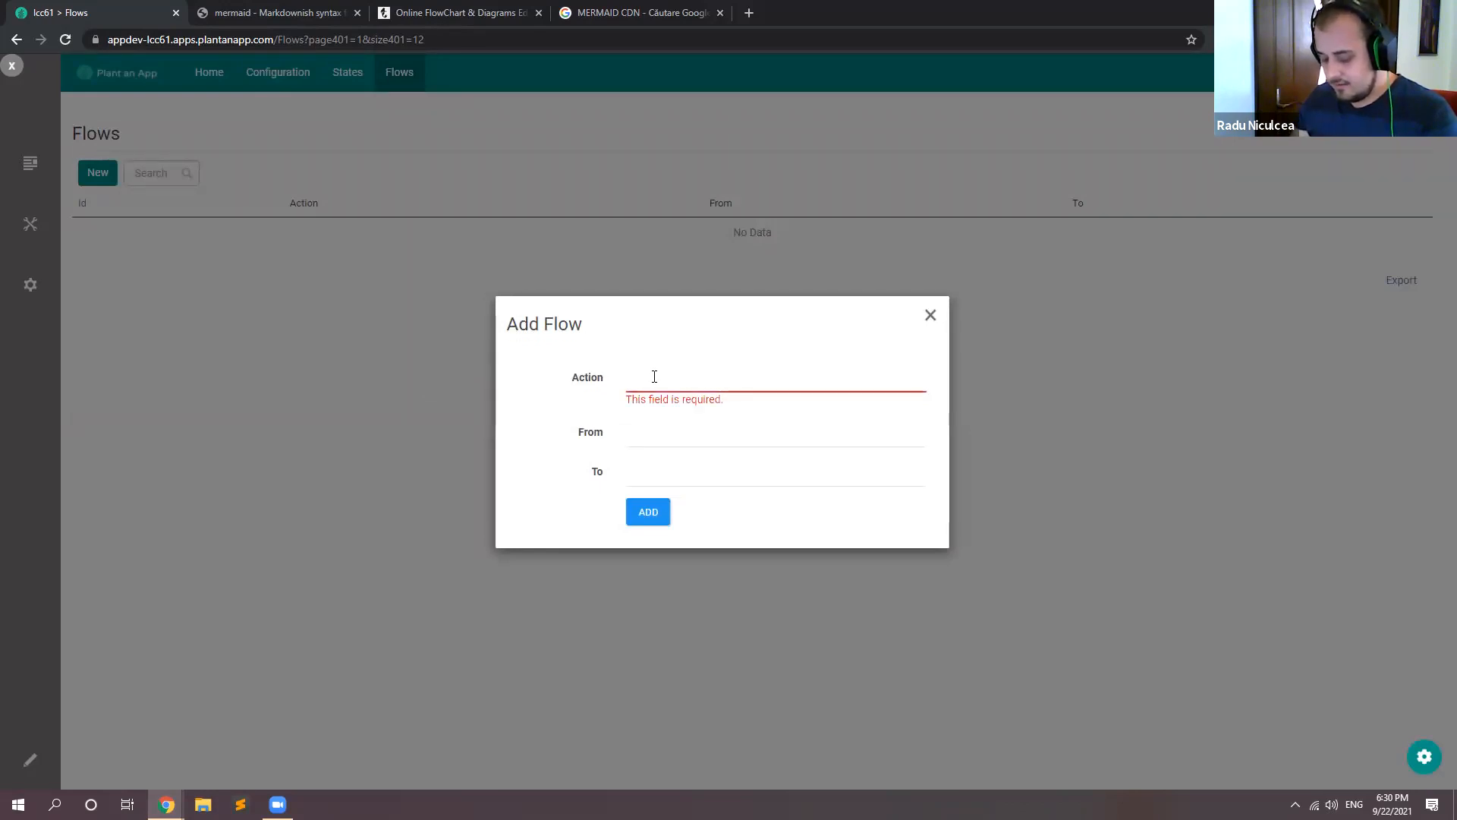
{"action": "type", "text": "Ea"}
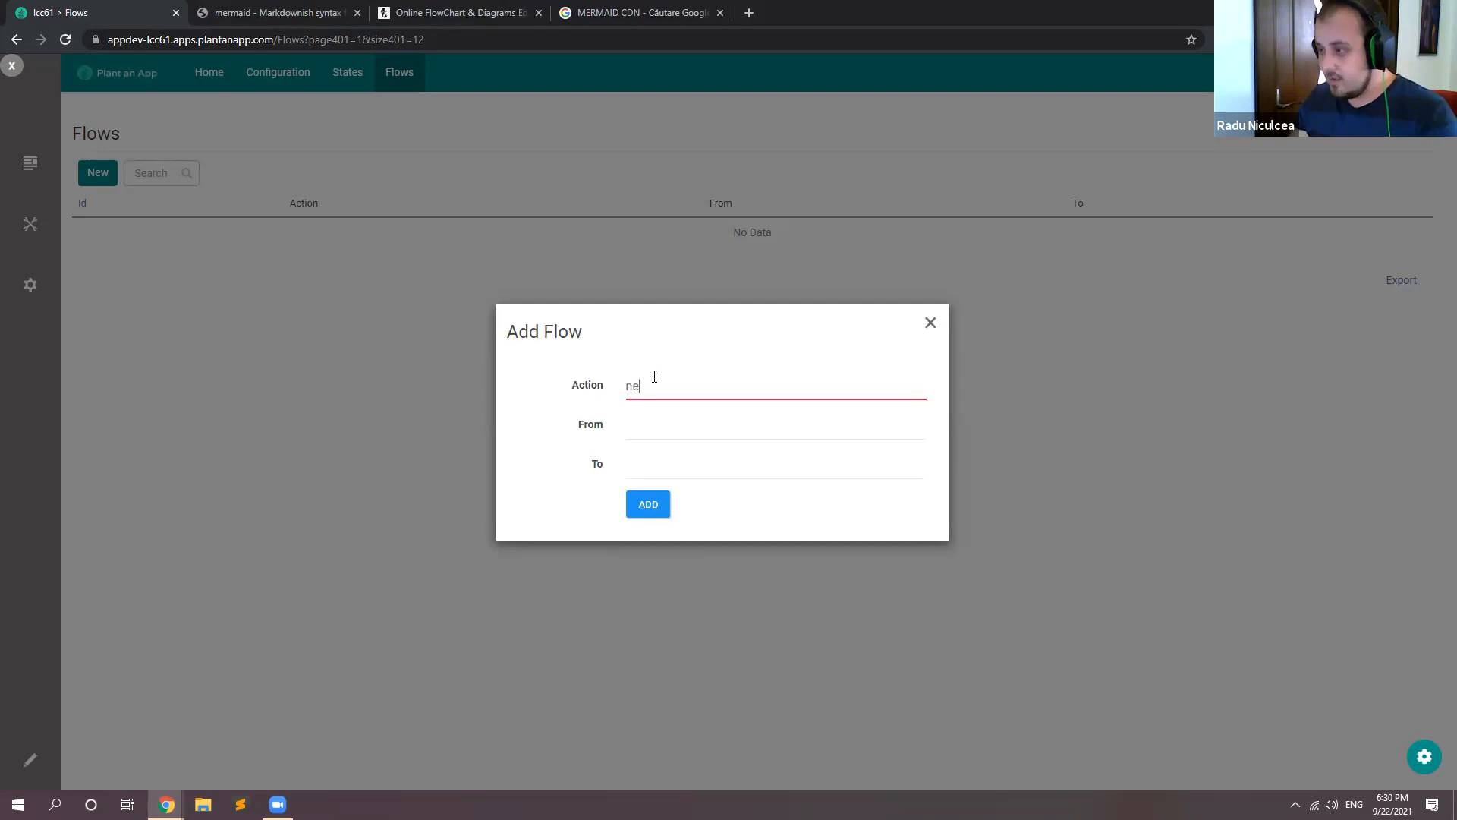
{"action": "key", "text": "BackSpace"}
{"action": "key", "text": "BackSpace"}
{"action": "type", "text": "Easy Ticket"}
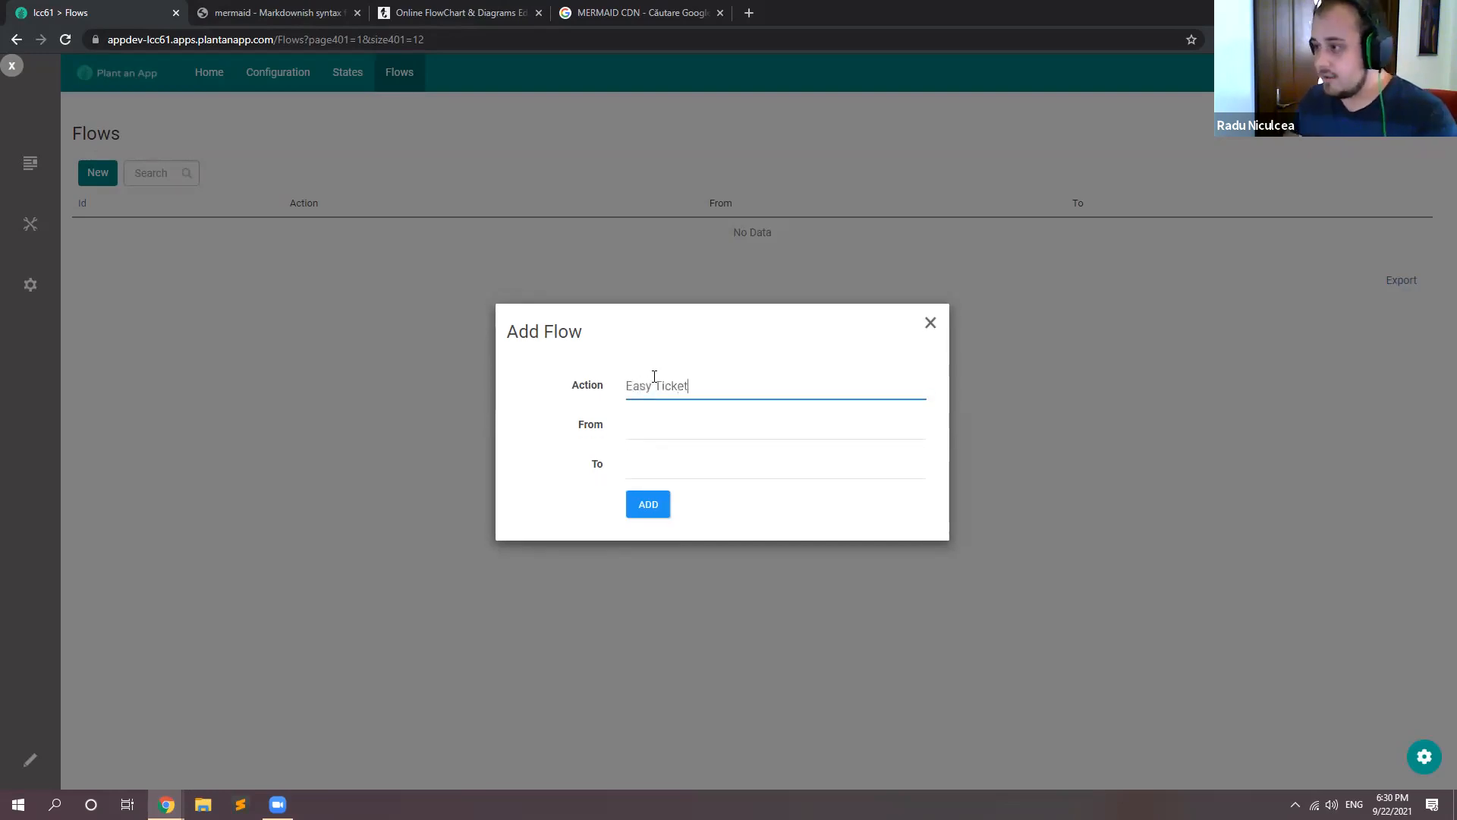
{"action": "left_click", "coordinate": [630, 429]}
{"action": "left_click", "coordinate": [647, 445]}
{"action": "left_click", "coordinate": [659, 458]}
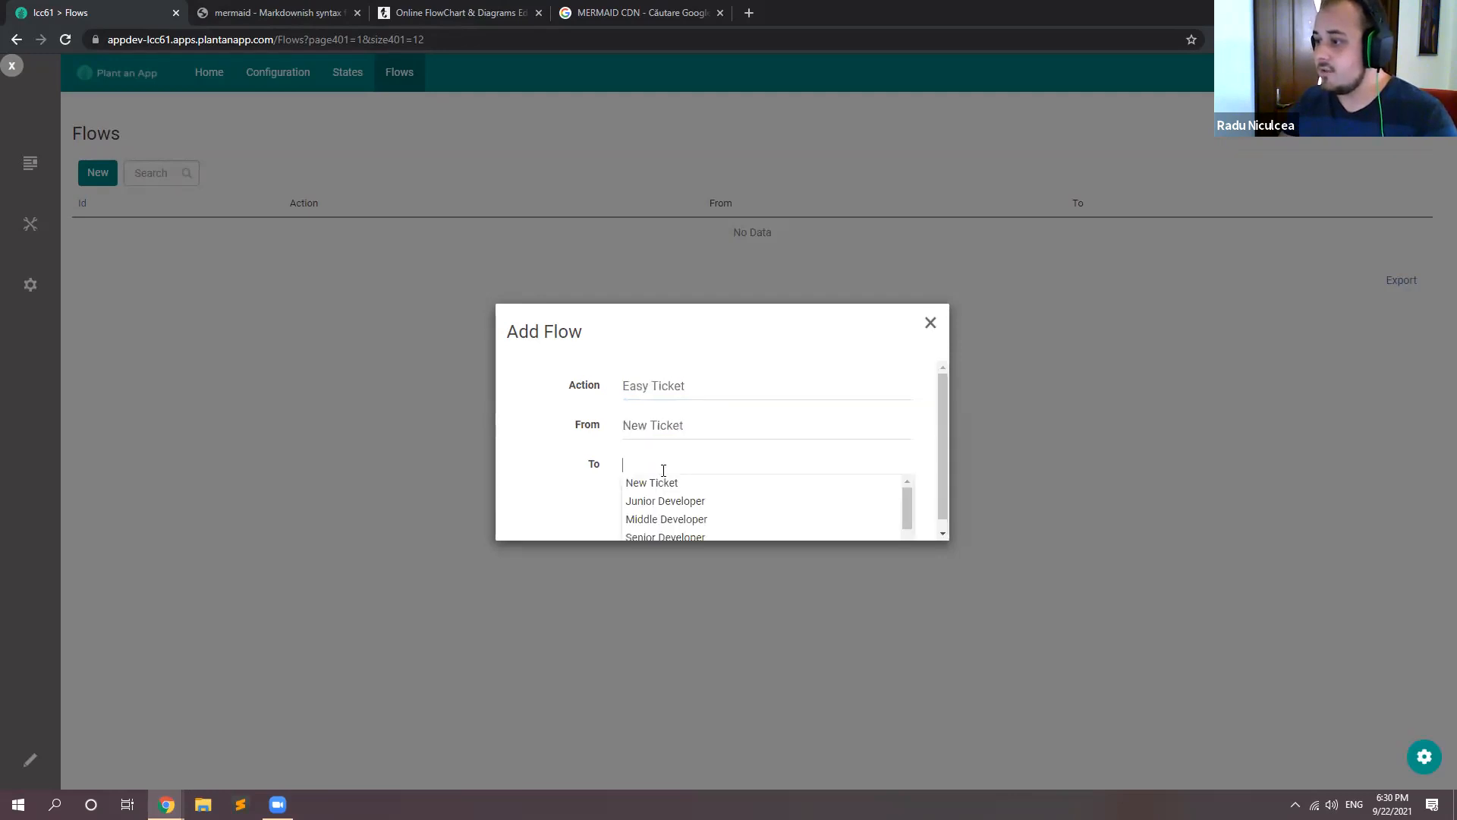
{"action": "left_click", "coordinate": [671, 496]}
{"action": "left_click", "coordinate": [576, 370]}
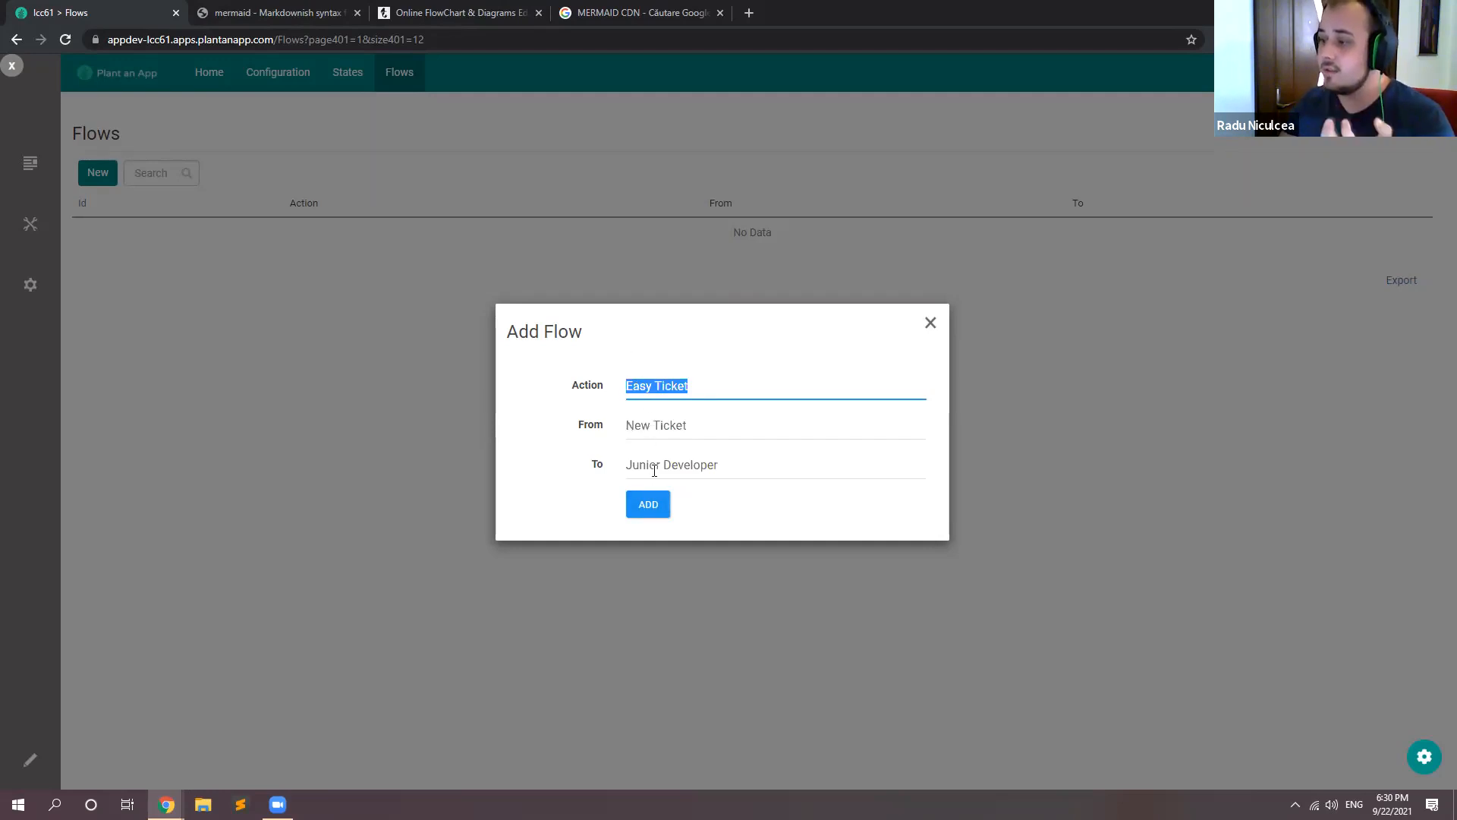
{"action": "left_click", "coordinate": [652, 501]}
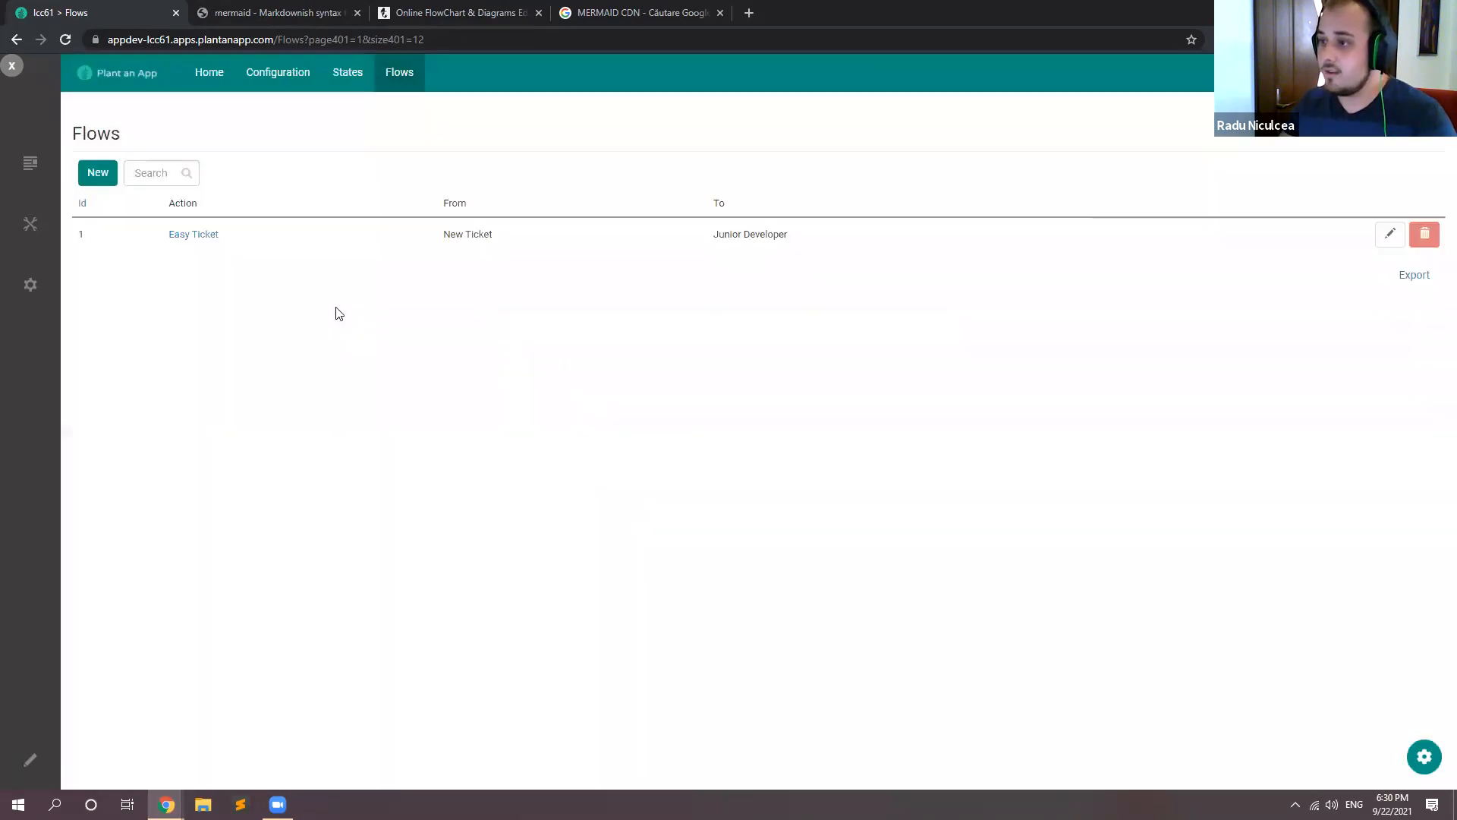
Step: Add a flow with the action Medium Ticket, from New Ticket to Middle Developer
{"action": "left_click", "coordinate": [97, 174]}
{"action": "left_click", "coordinate": [671, 391]}
{"action": "type", "text": "Medium"}
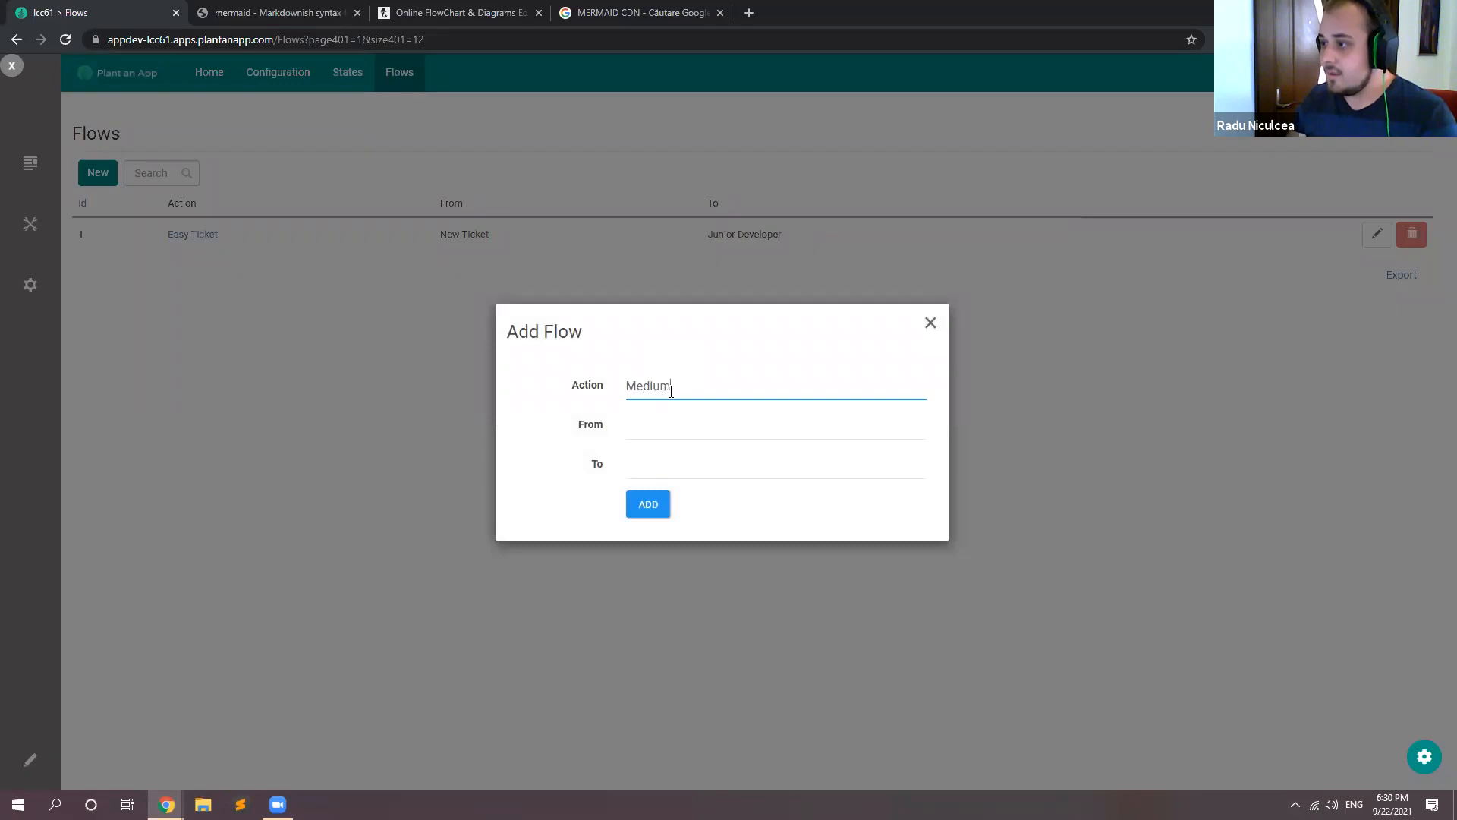
{"action": "type", "text": " Ticker"}
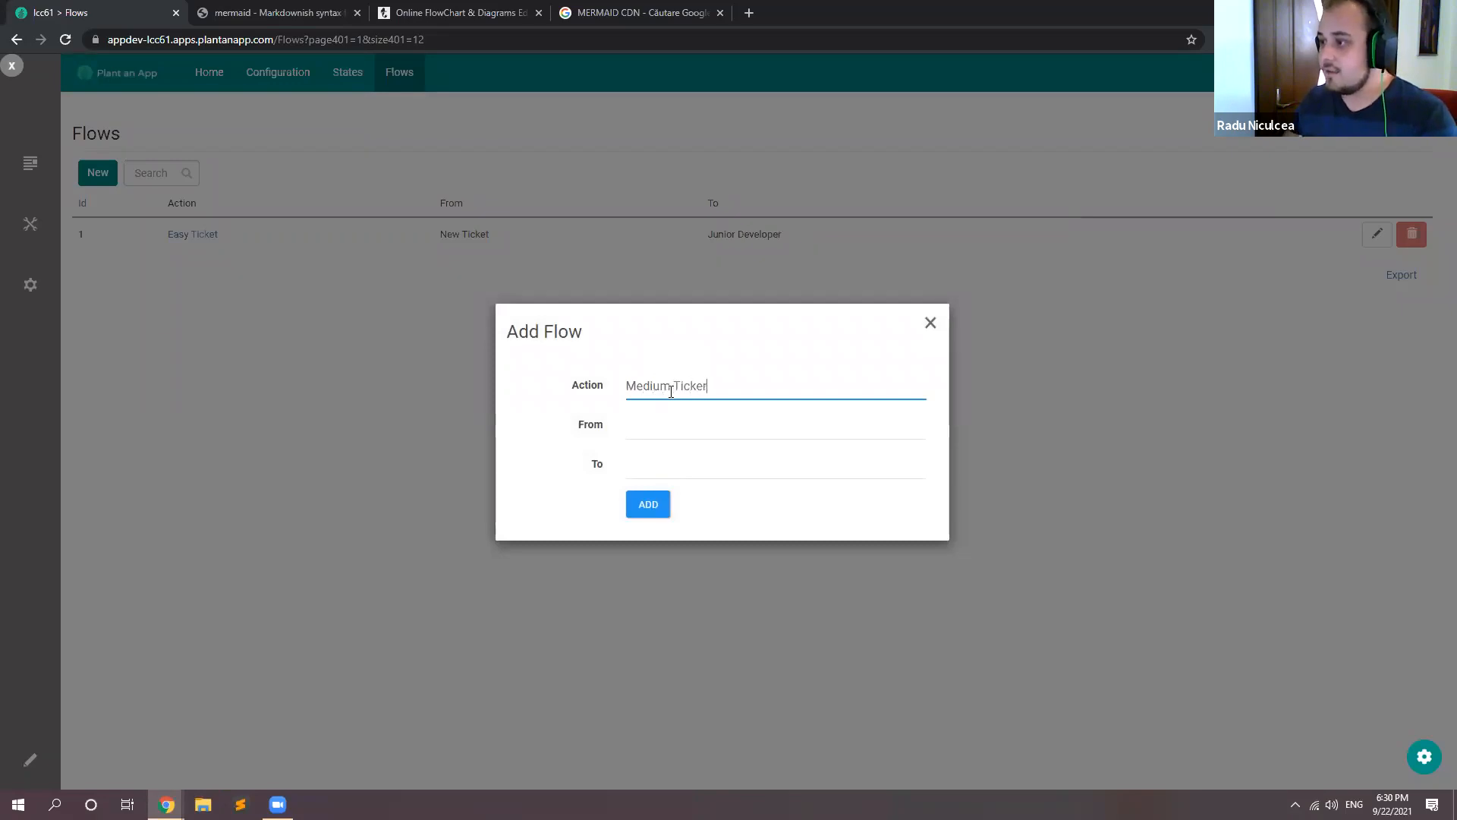
{"action": "left_click", "coordinate": [619, 427]}
{"action": "left_click", "coordinate": [651, 445]}
{"action": "left_click", "coordinate": [654, 465]}
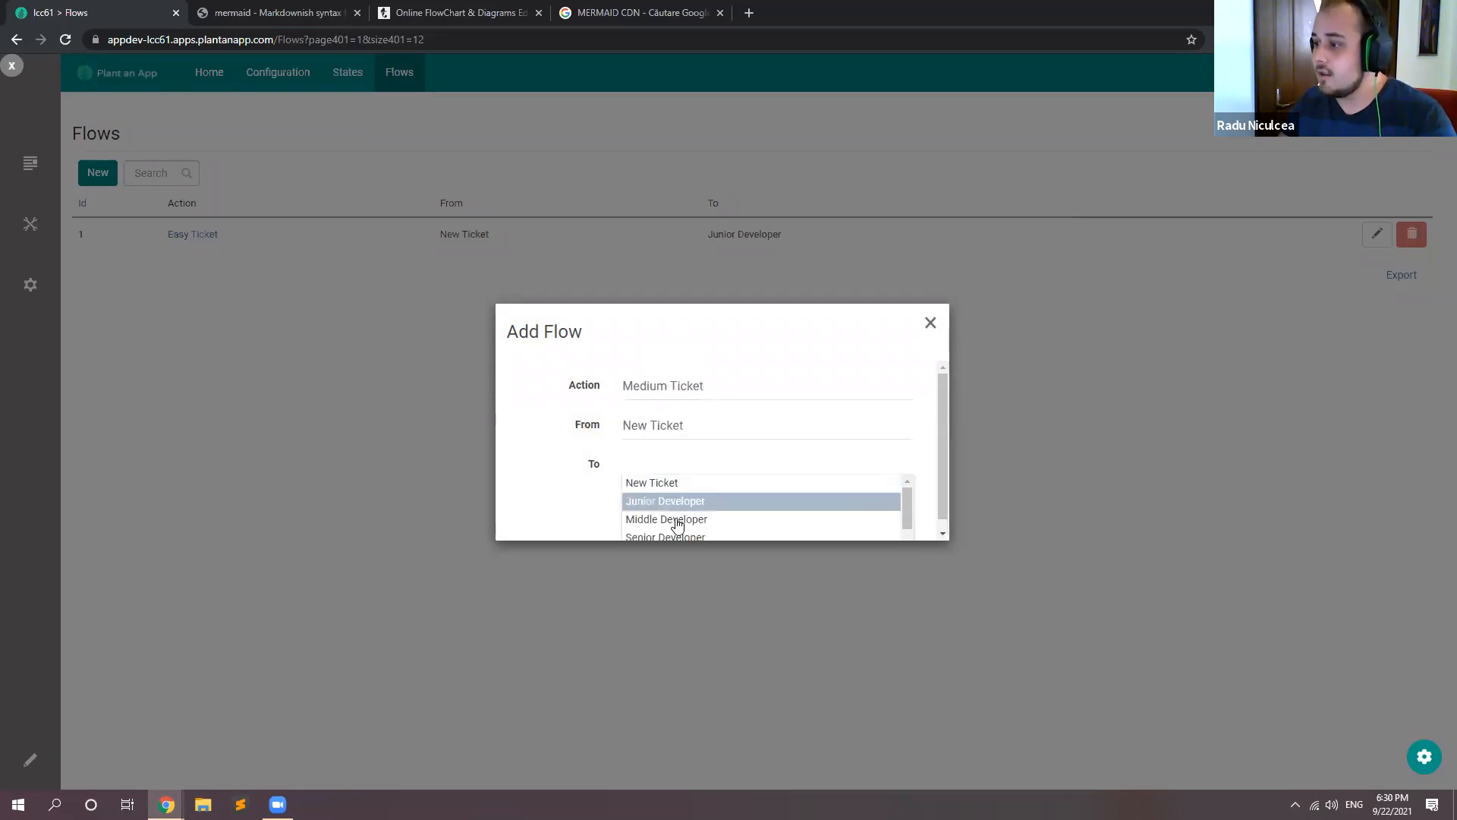
{"action": "left_click", "coordinate": [677, 522]}
{"action": "left_click", "coordinate": [647, 503]}
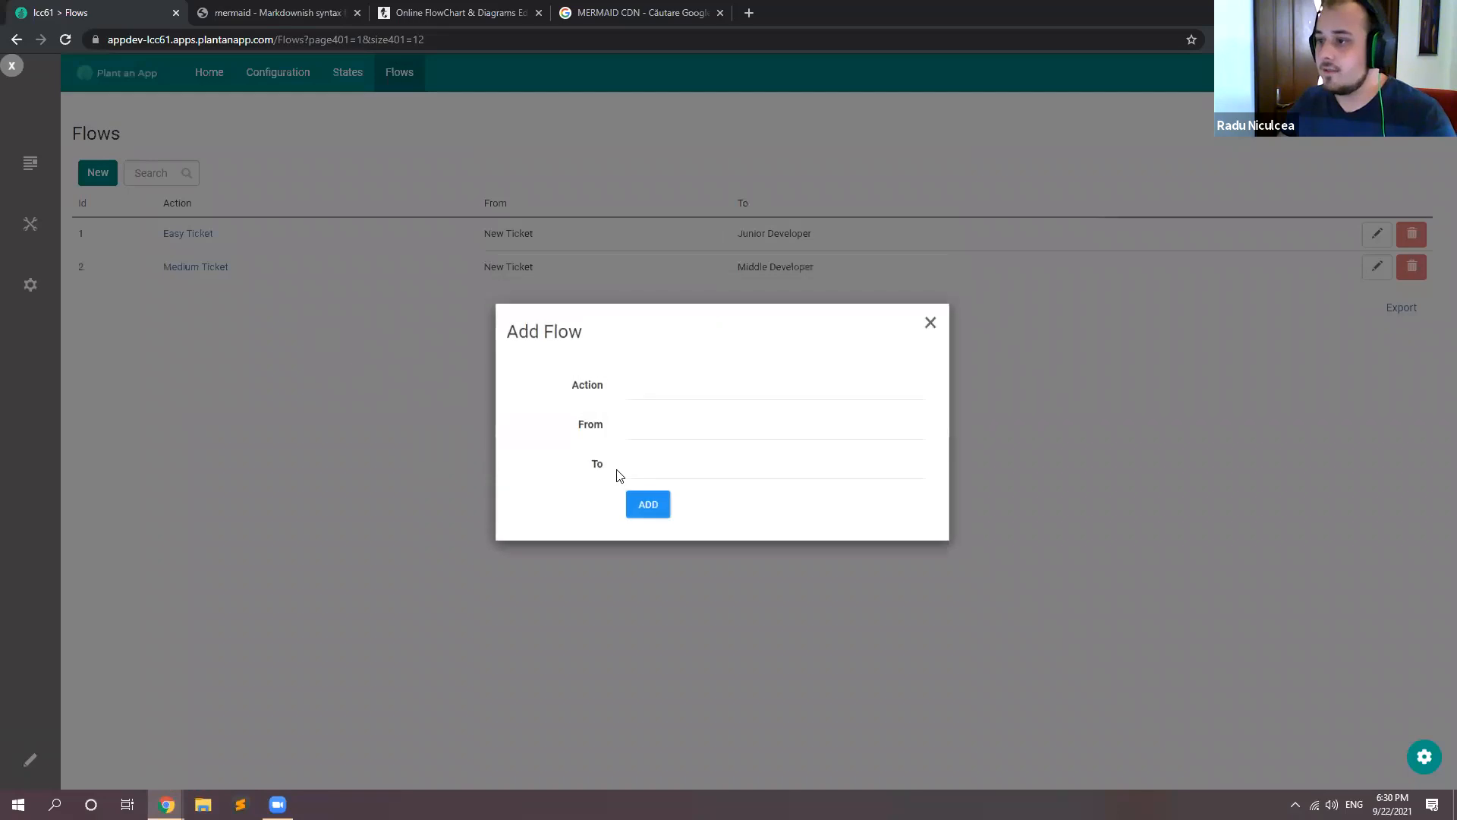
Step: Add a flow with the action Hard Ticket, from New Ticket to Senior Developer
{"action": "left_click", "coordinate": [679, 388]}
{"action": "type", "text": "Hard Ticket"}
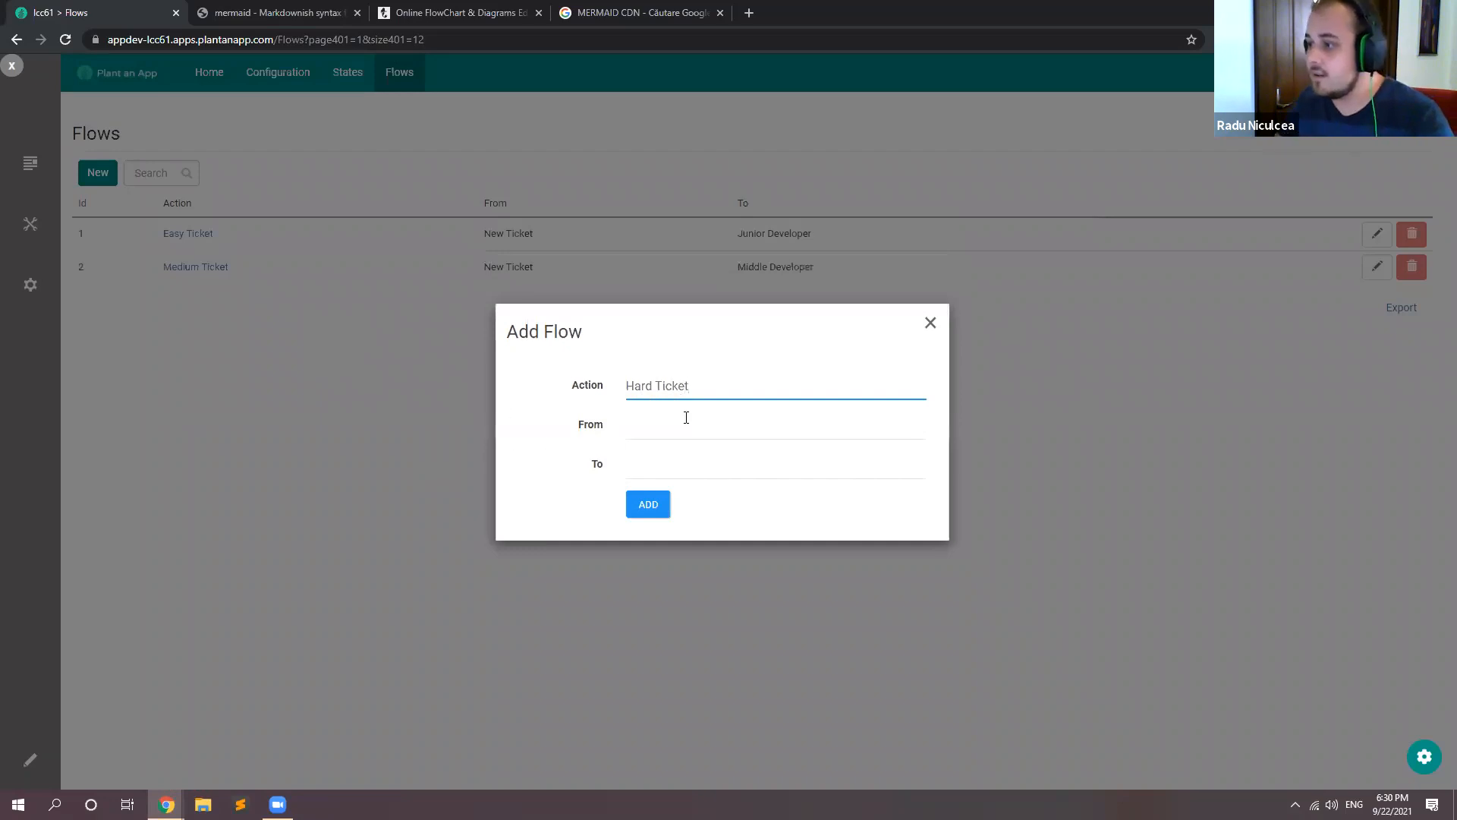
{"action": "left_click", "coordinate": [683, 424]}
{"action": "key", "text": "Down"}
{"action": "left_click", "coordinate": [682, 465]}
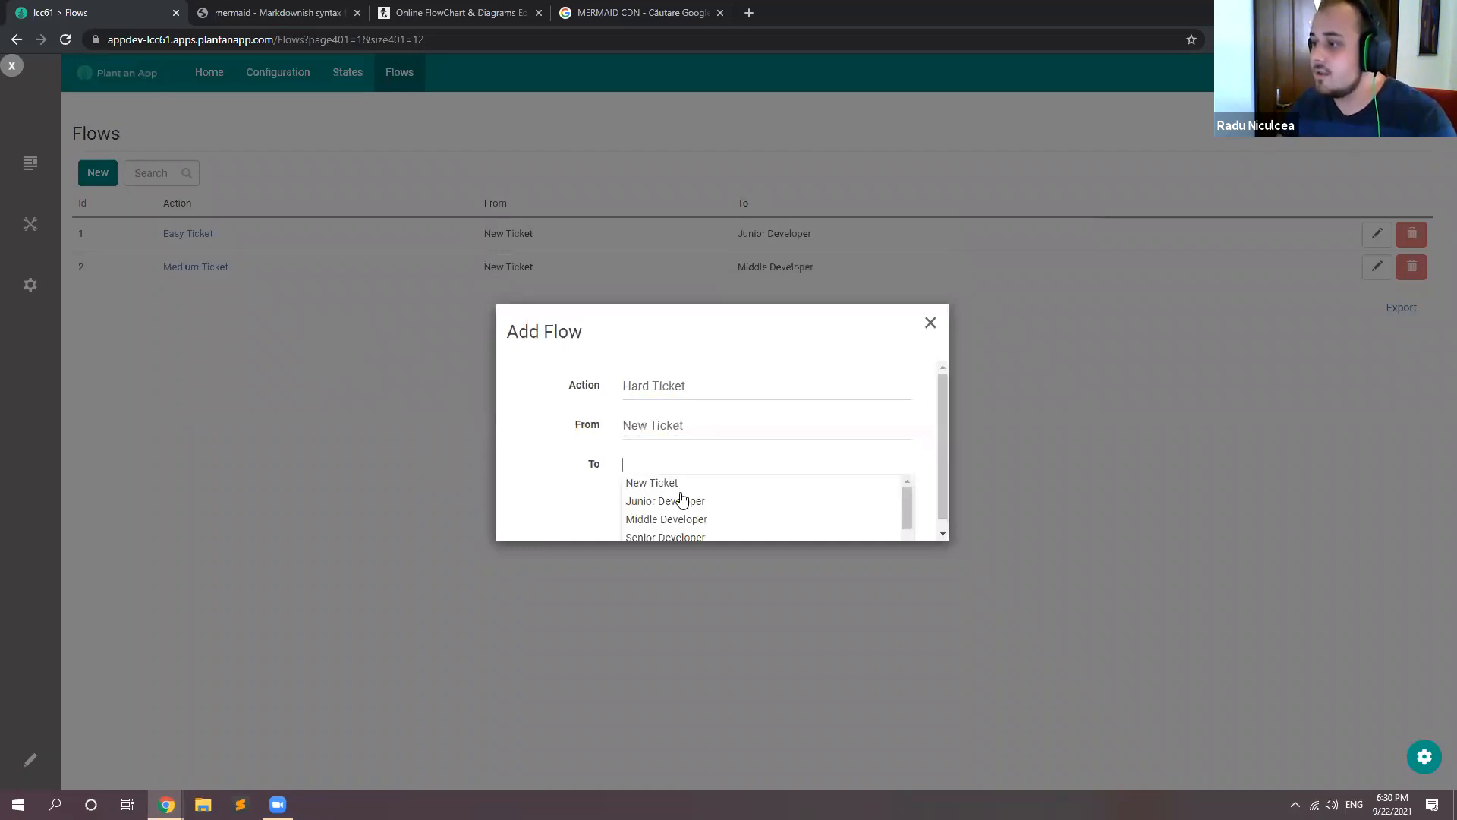
{"action": "scroll", "coordinate": [684, 504], "scroll_direction": "down", "scroll_amount": 1}
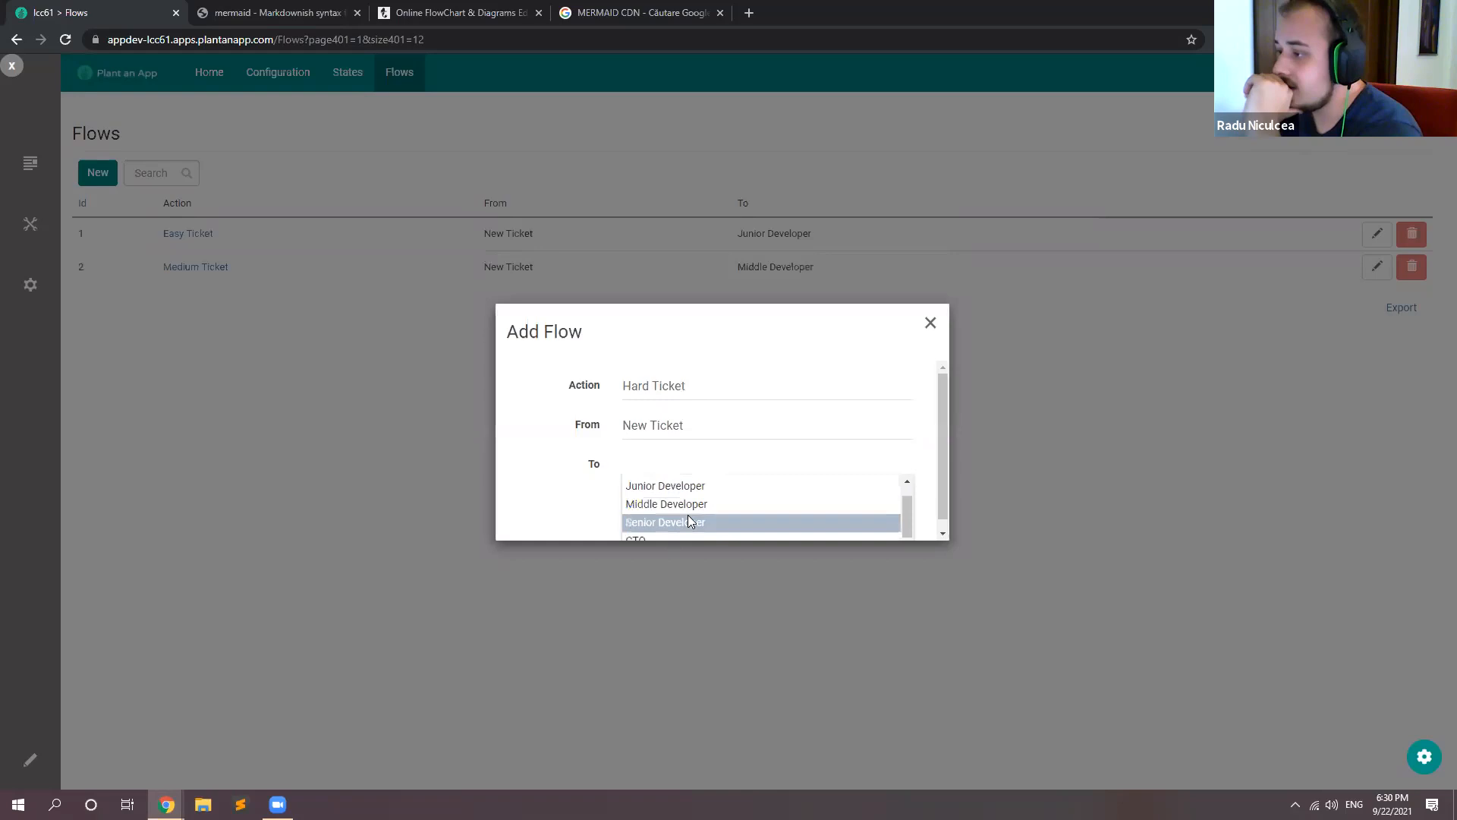
{"action": "left_click", "coordinate": [687, 516]}
{"action": "left_click", "coordinate": [665, 501]}
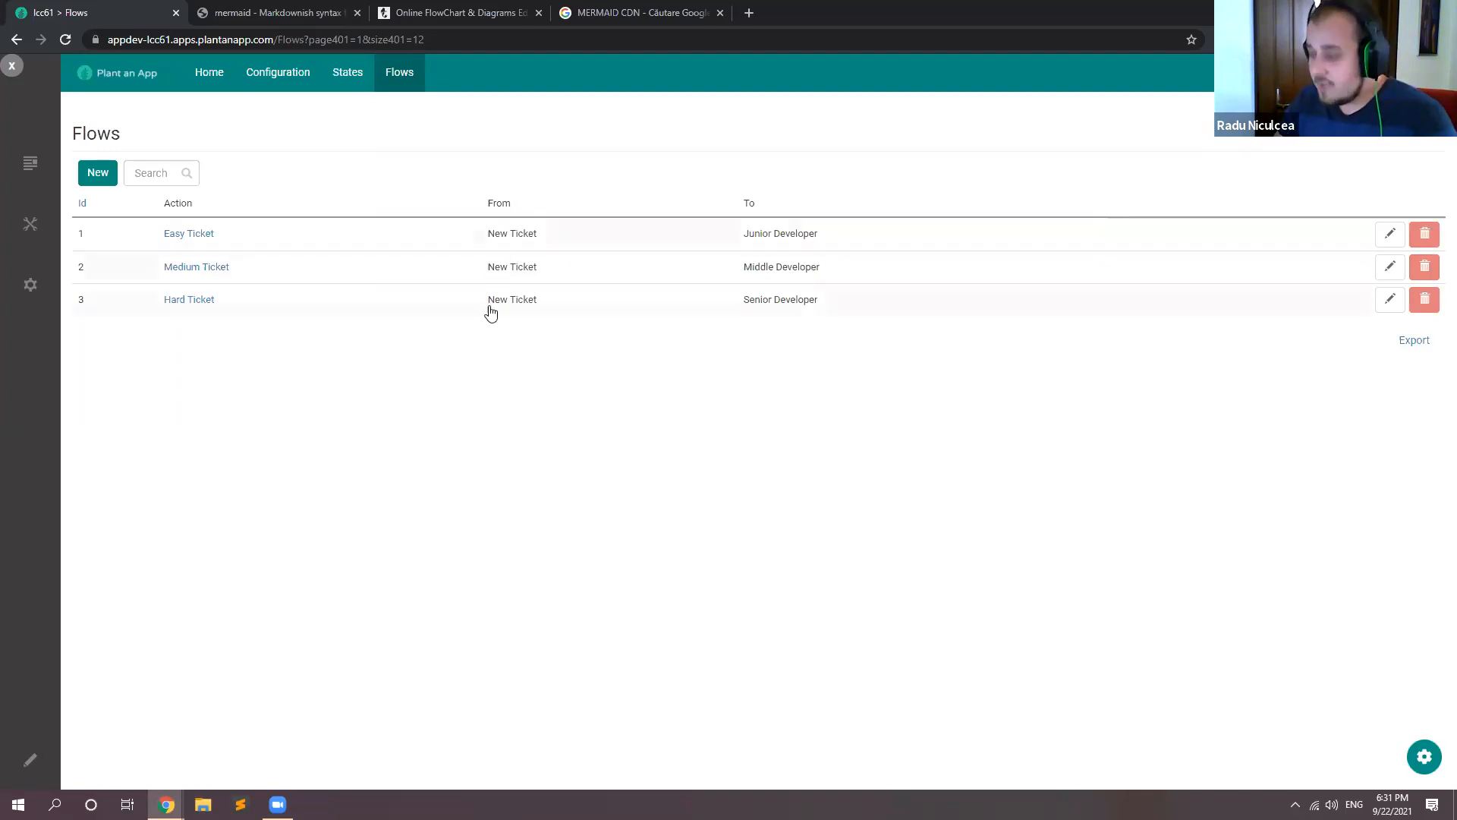
Step: Compare the flow records' From and To values with the sample graph code in the Mermaid Live Editor
{"action": "left_click_drag", "start_coordinate": [487, 234], "coordinate": [538, 236]}
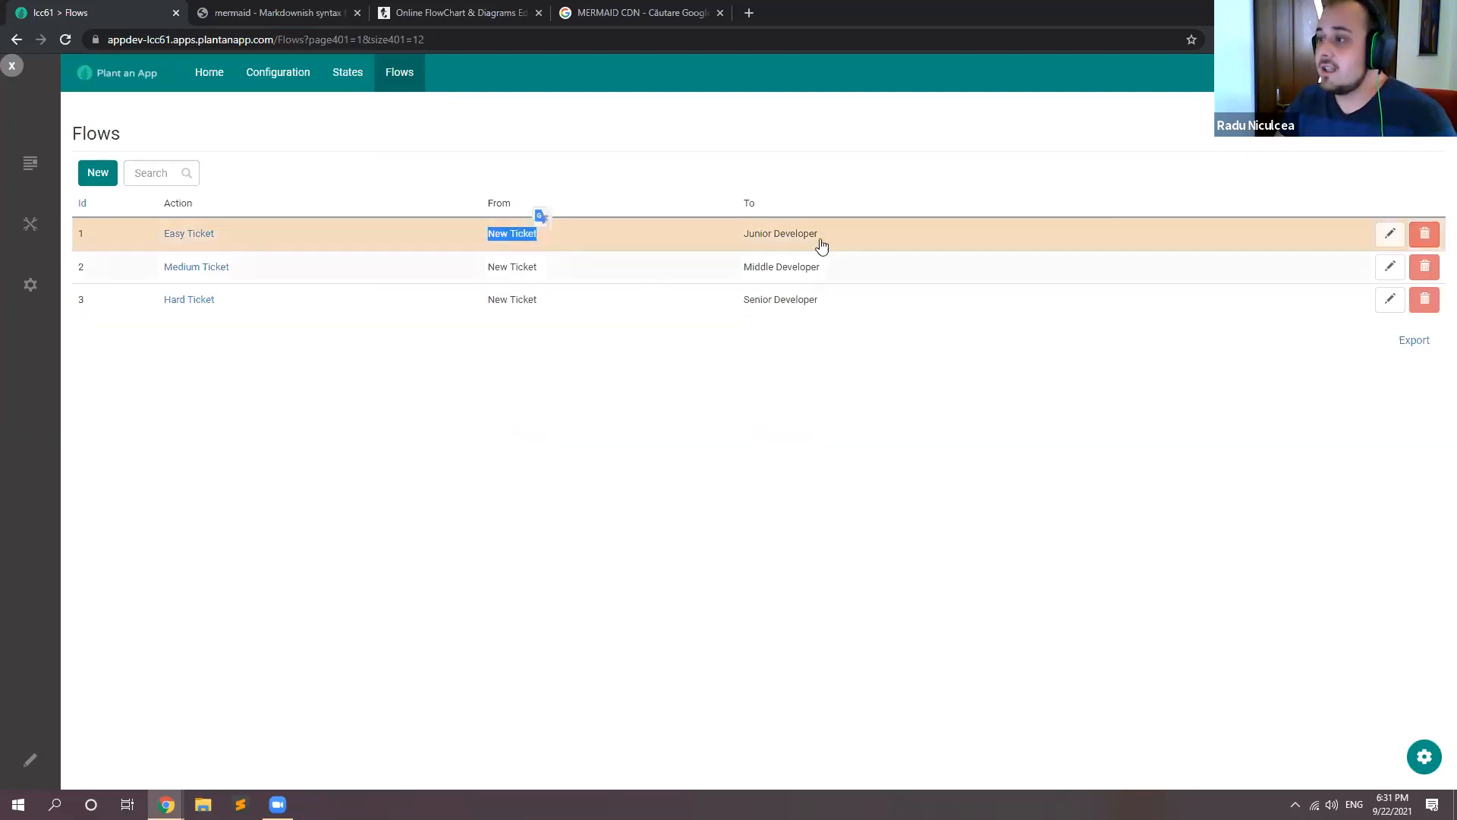
{"action": "left_click", "coordinate": [400, 8]}
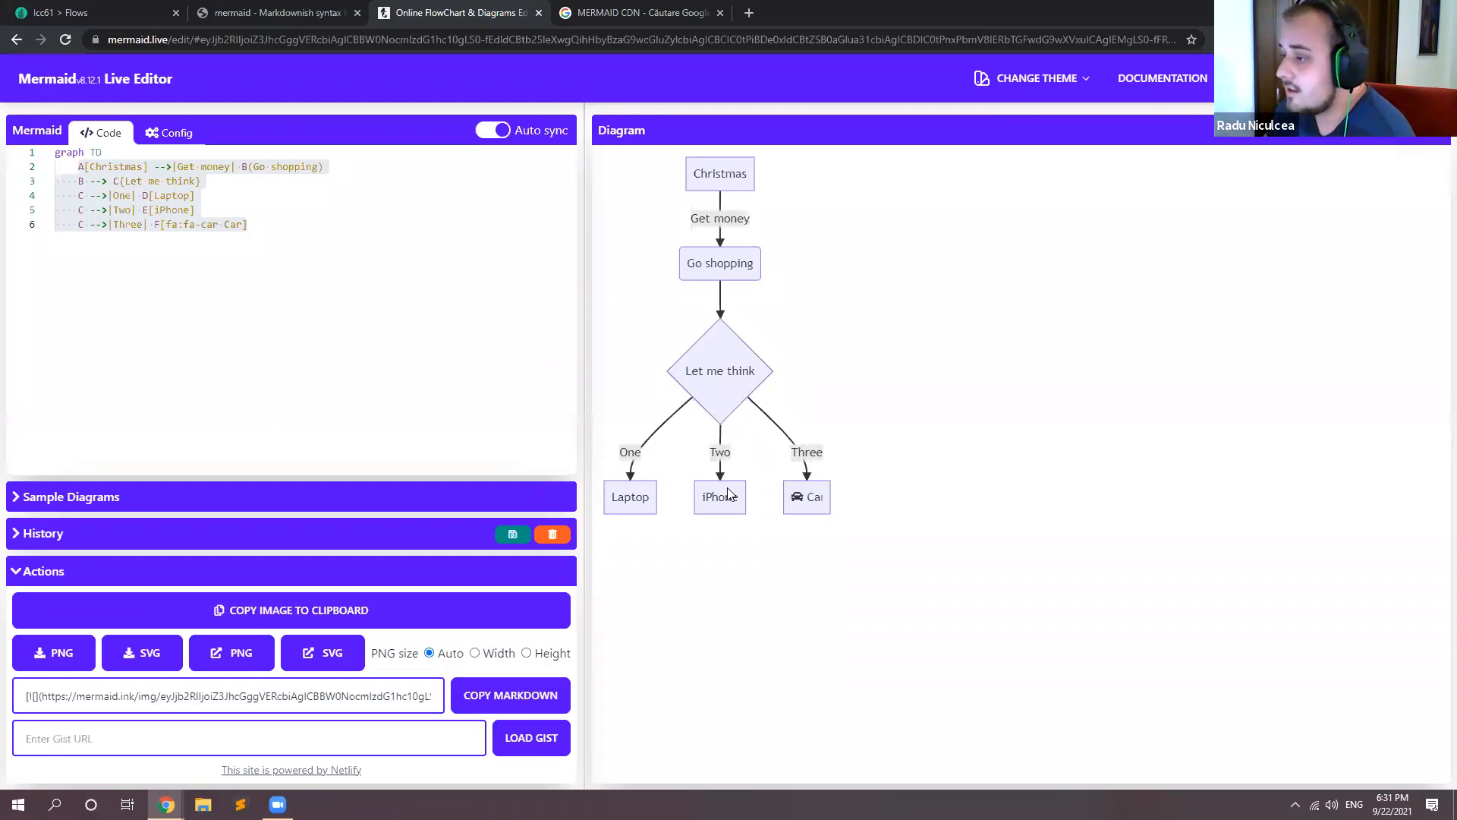
{"action": "left_click", "coordinate": [251, 242]}
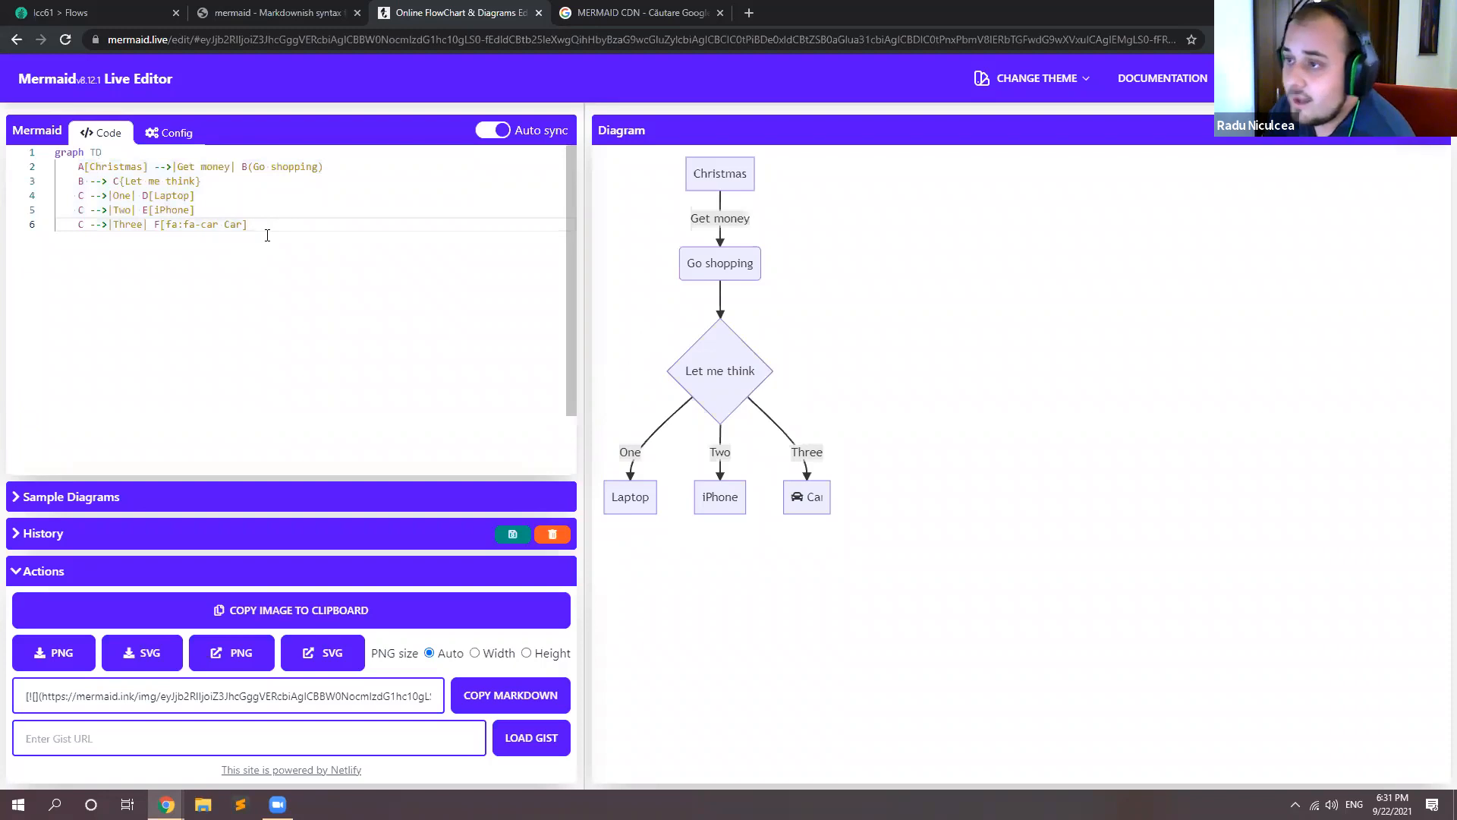
{"action": "left_click_drag", "start_coordinate": [283, 231], "coordinate": [78, 167]}
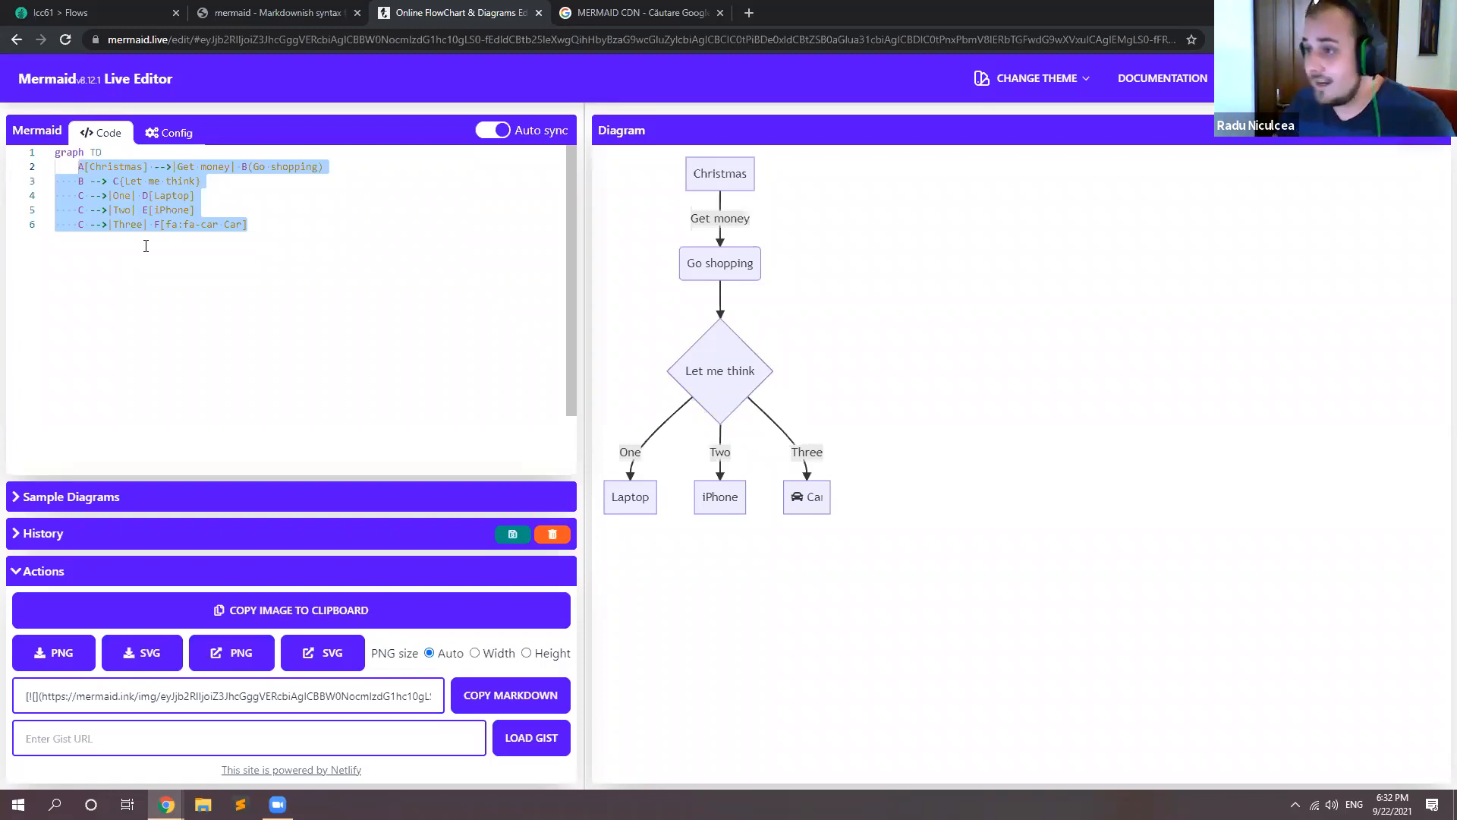
{"action": "left_click", "coordinate": [145, 246]}
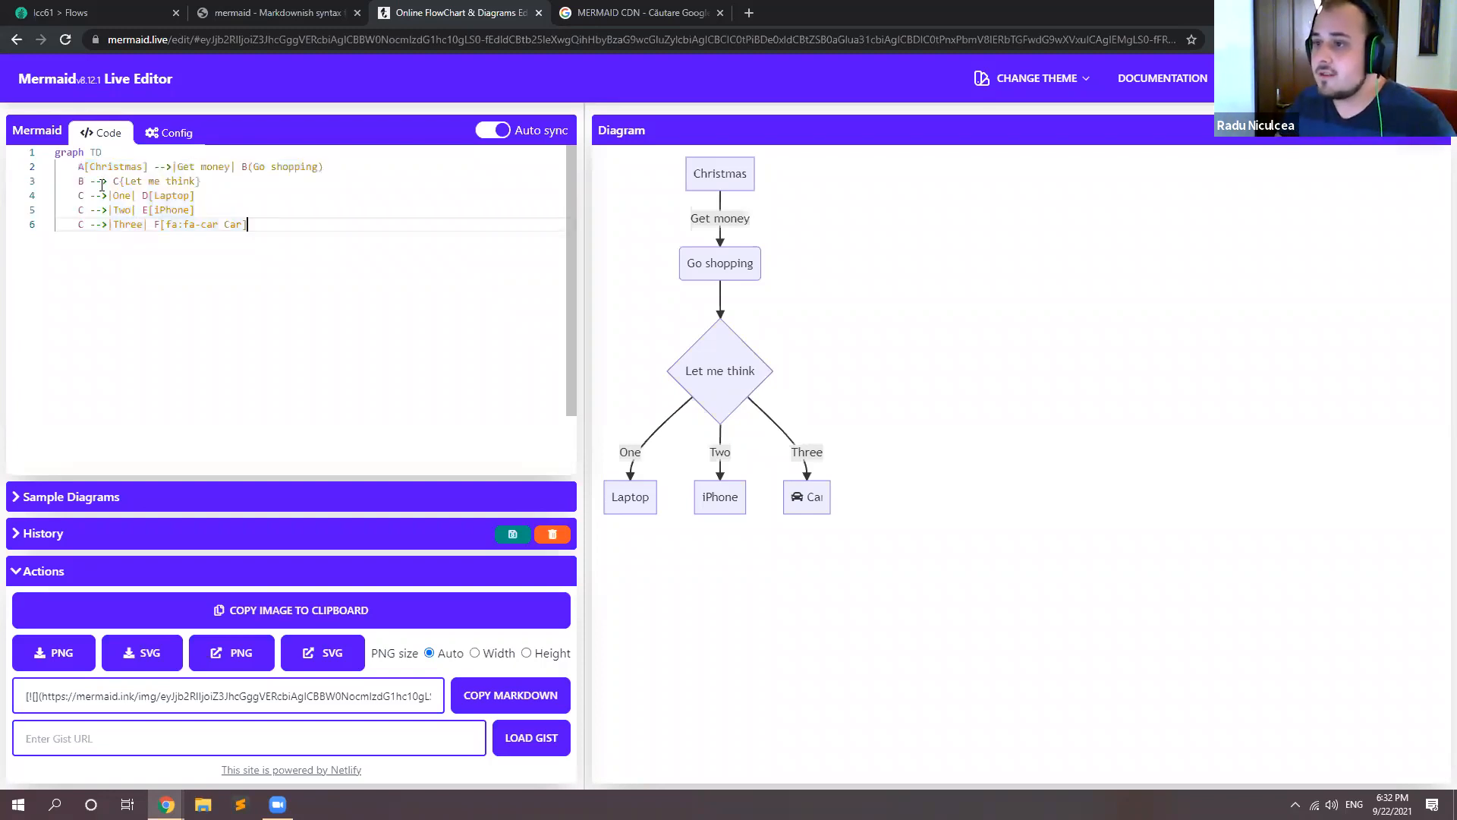
{"action": "left_click_drag", "start_coordinate": [111, 153], "coordinate": [56, 155]}
{"action": "left_click_drag", "start_coordinate": [250, 225], "coordinate": [50, 172]}
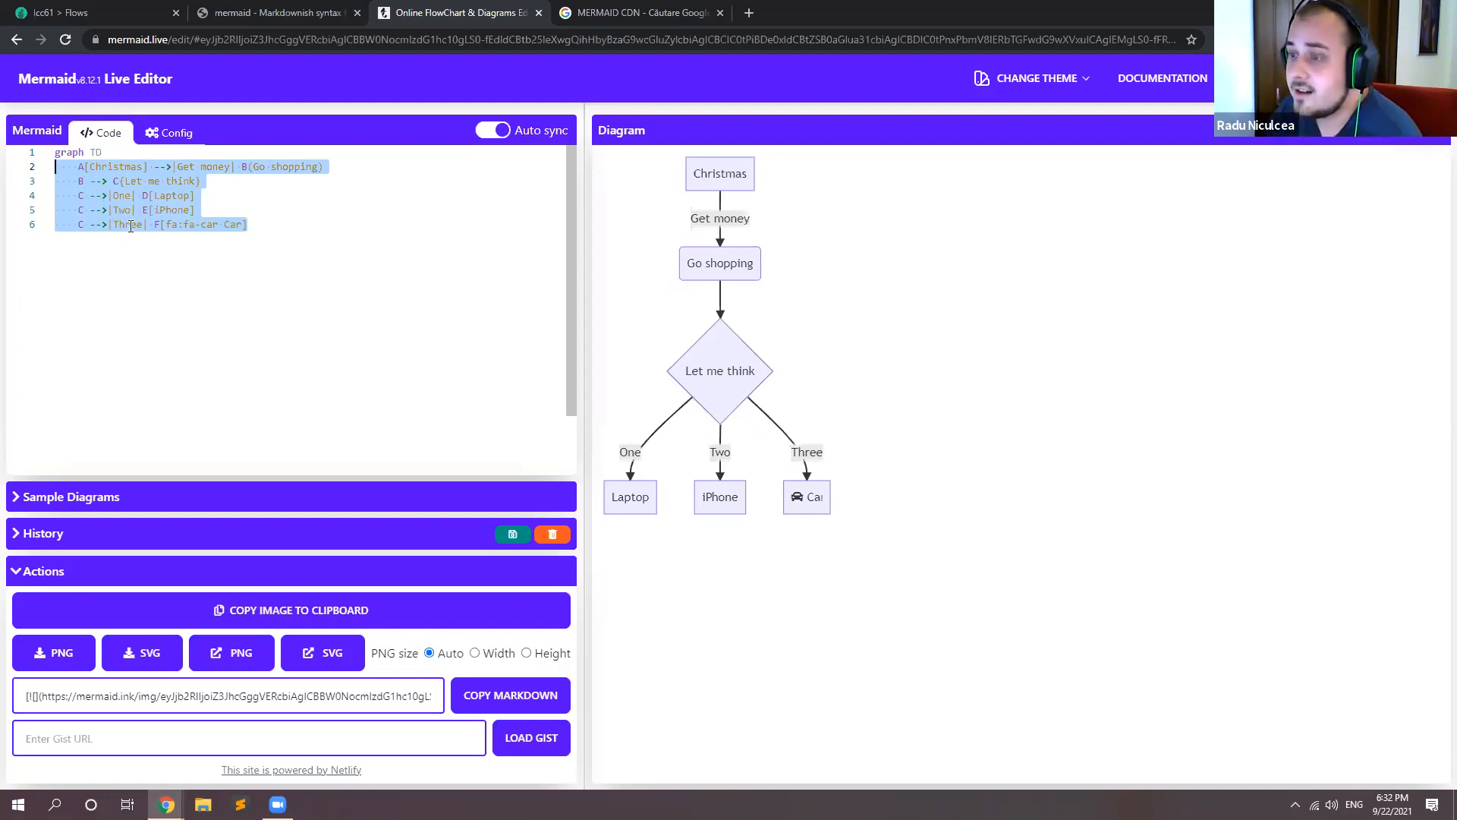
{"action": "left_click", "coordinate": [99, 9]}
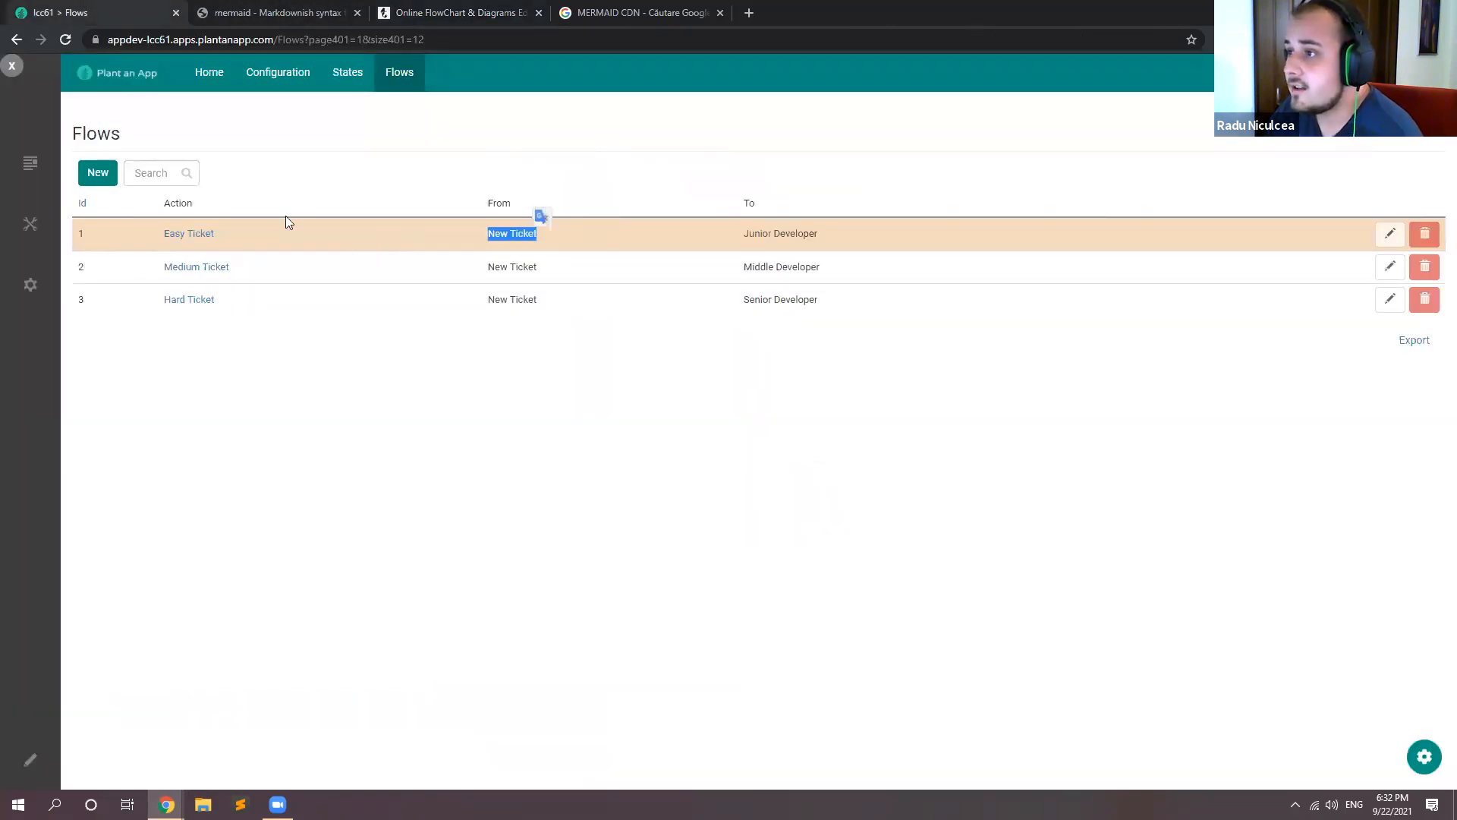
{"action": "left_click", "coordinate": [440, 8]}
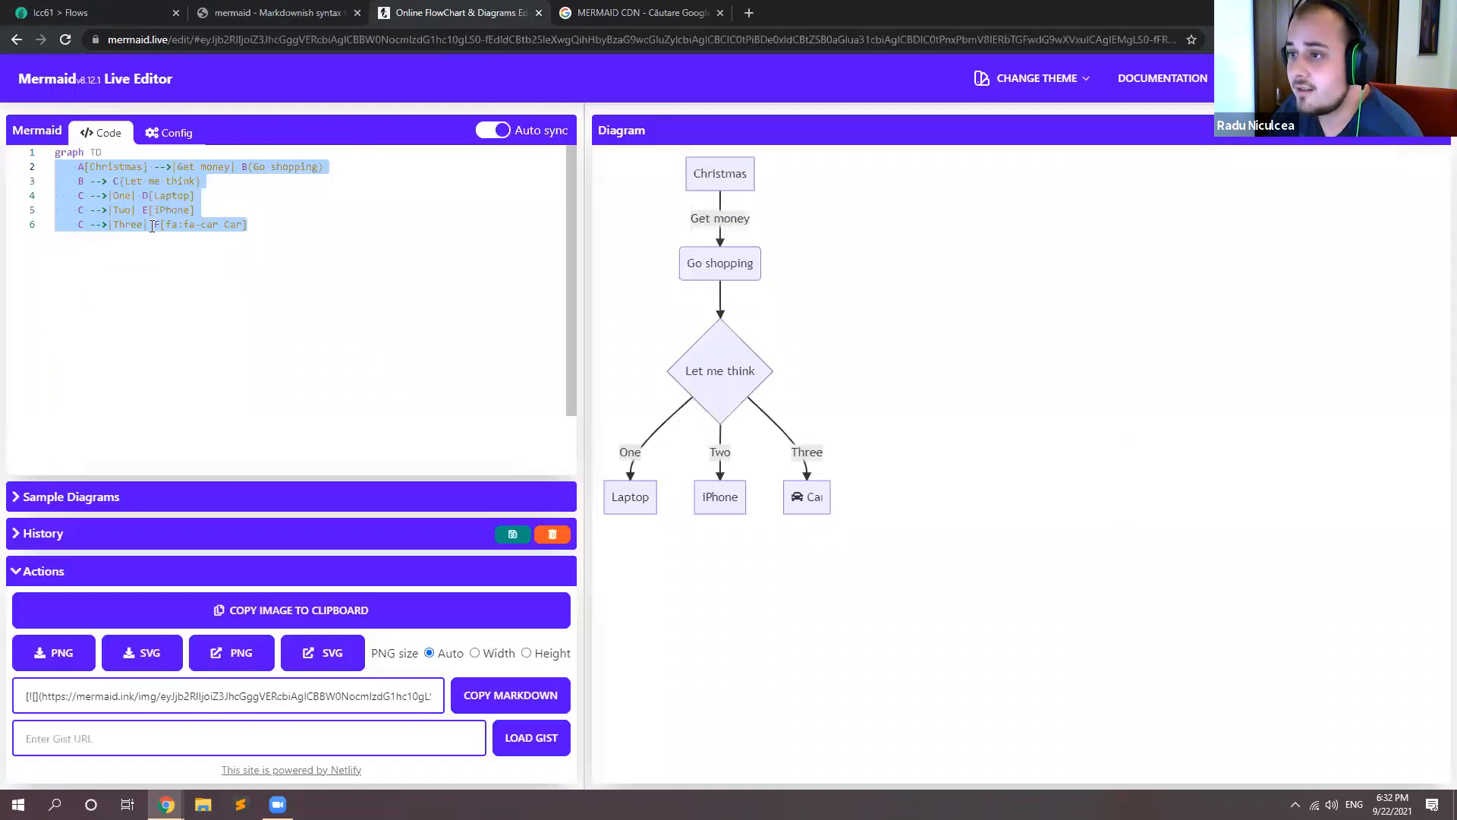
Step: Return to Plant an App, open its Configuration separately and create a new workflow in the Mermaid namespace
{"action": "left_click_drag", "start_coordinate": [106, 14], "coordinate": [69, 13]}
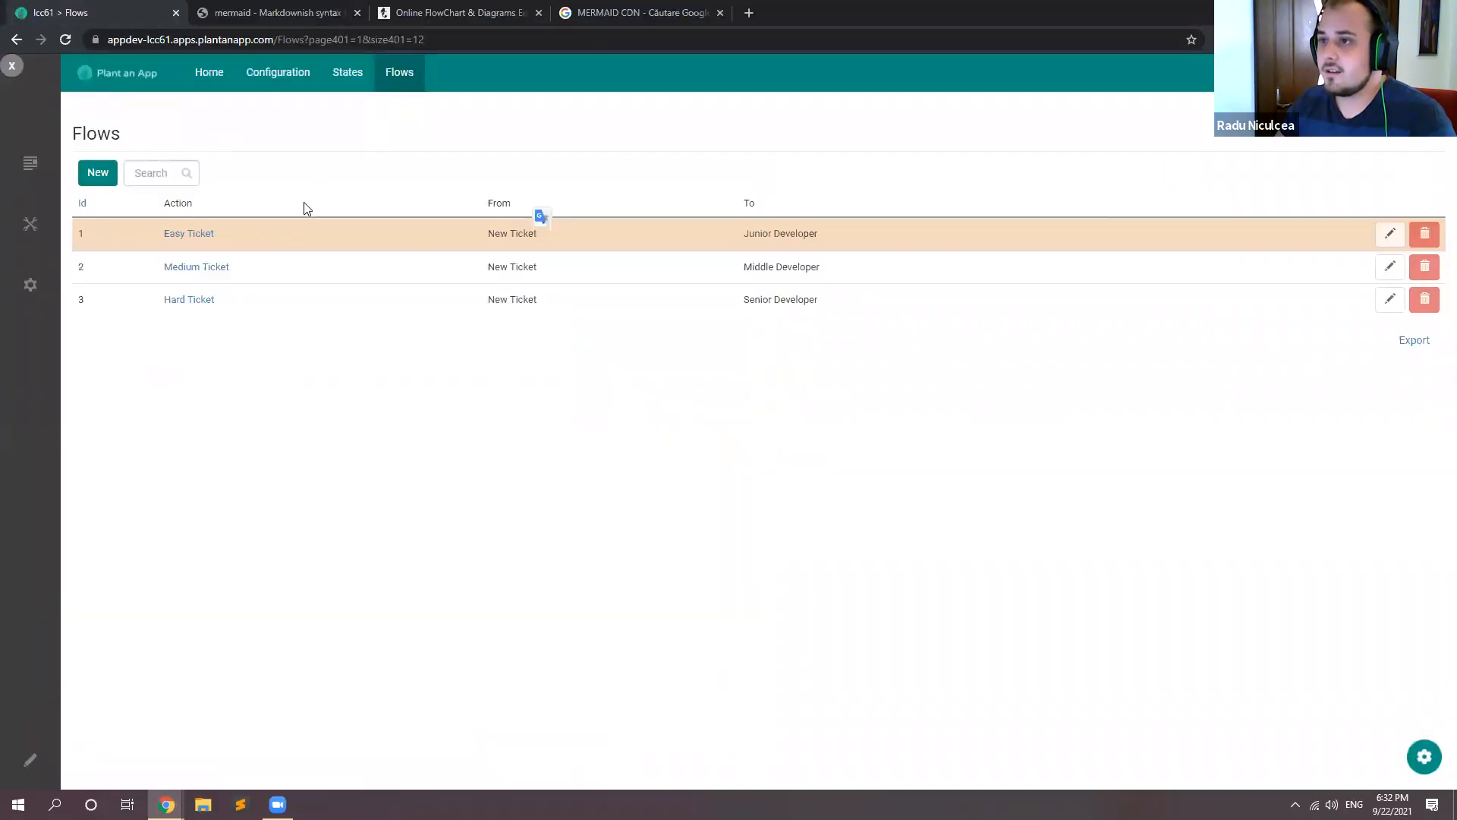
{"action": "middle_click", "coordinate": [296, 80]}
{"action": "left_click", "coordinate": [258, 13]}
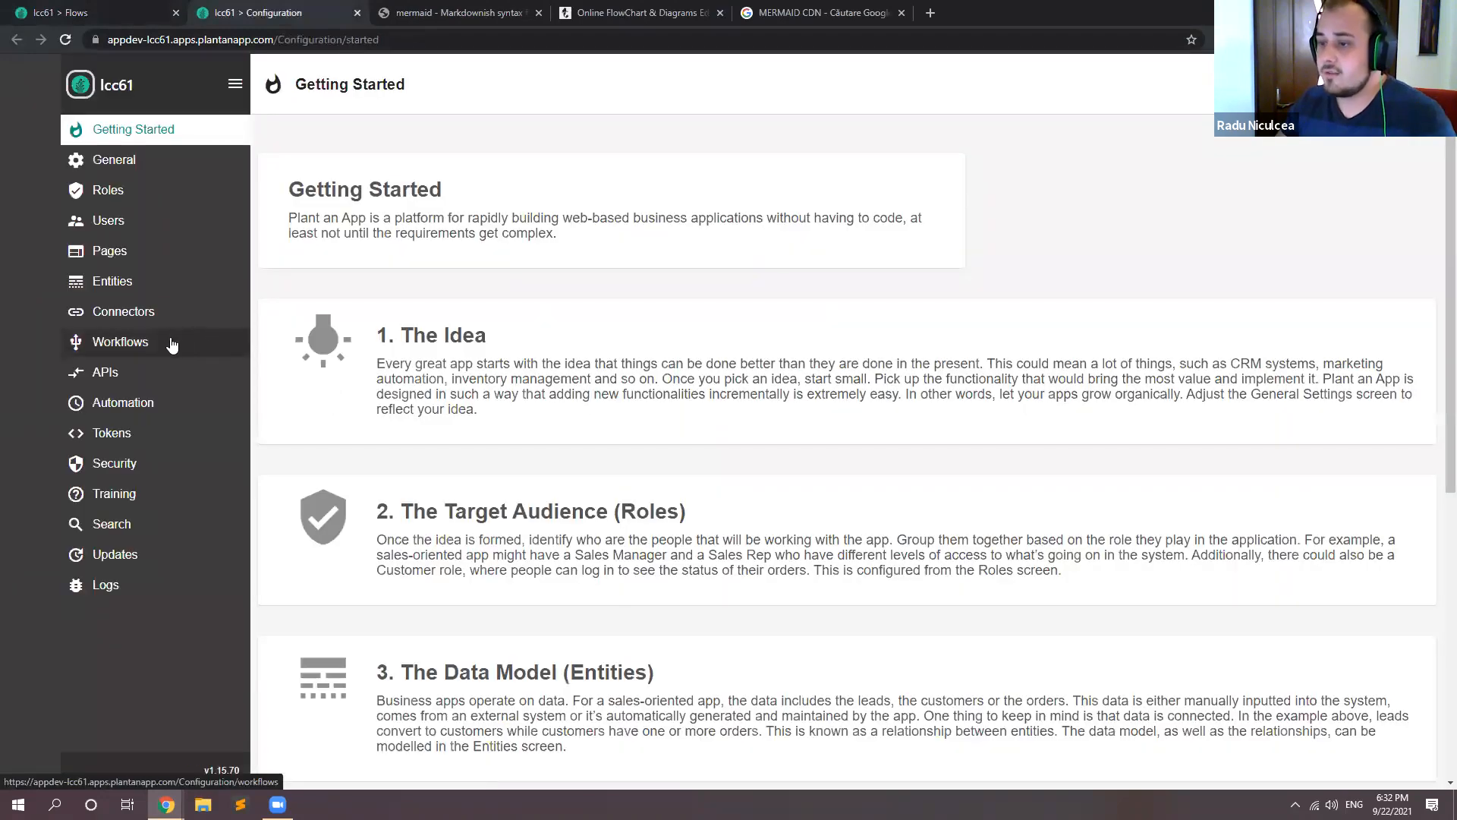
{"action": "left_click", "coordinate": [171, 343]}
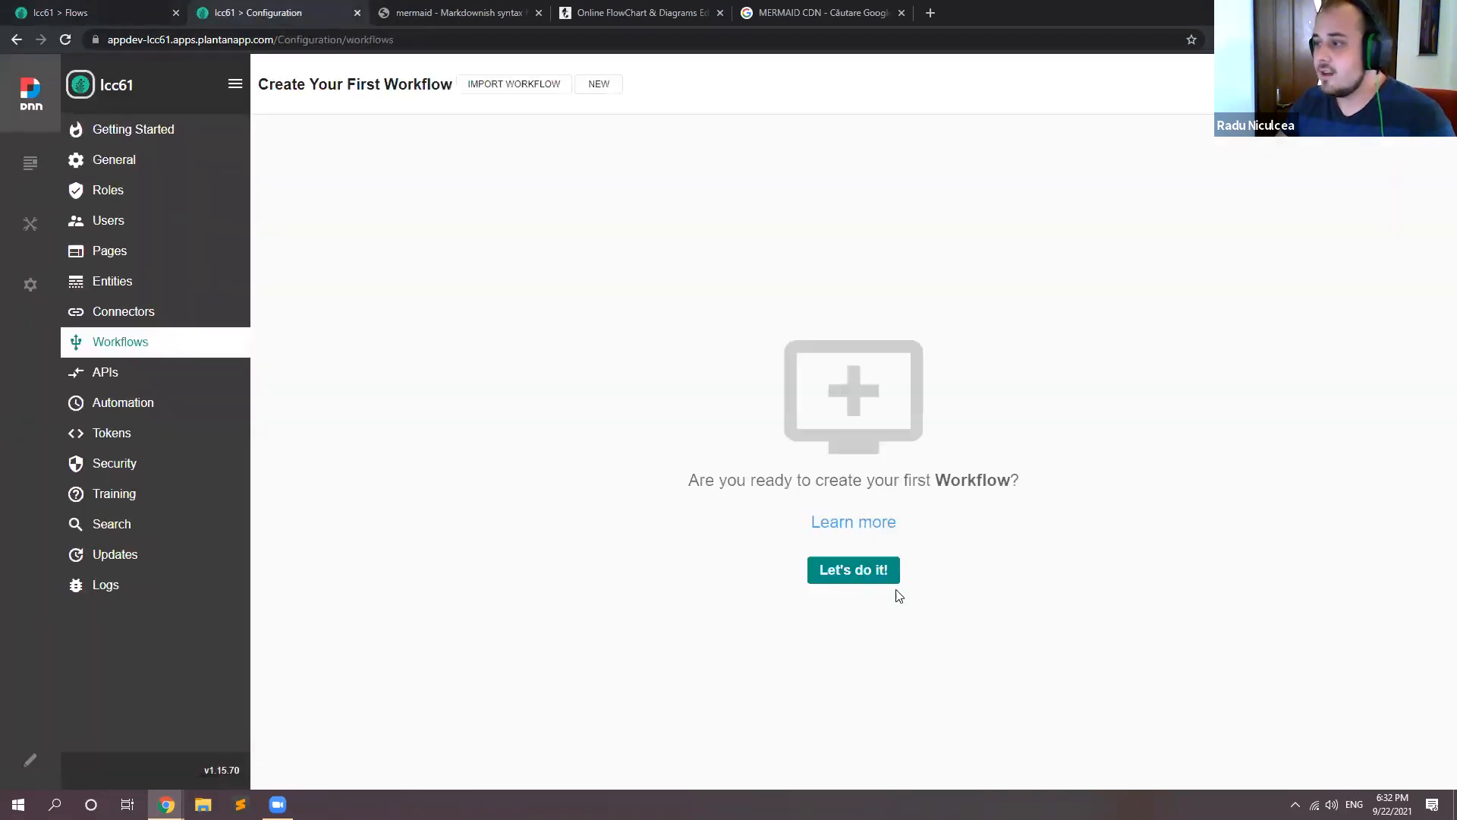
{"action": "left_click", "coordinate": [874, 572]}
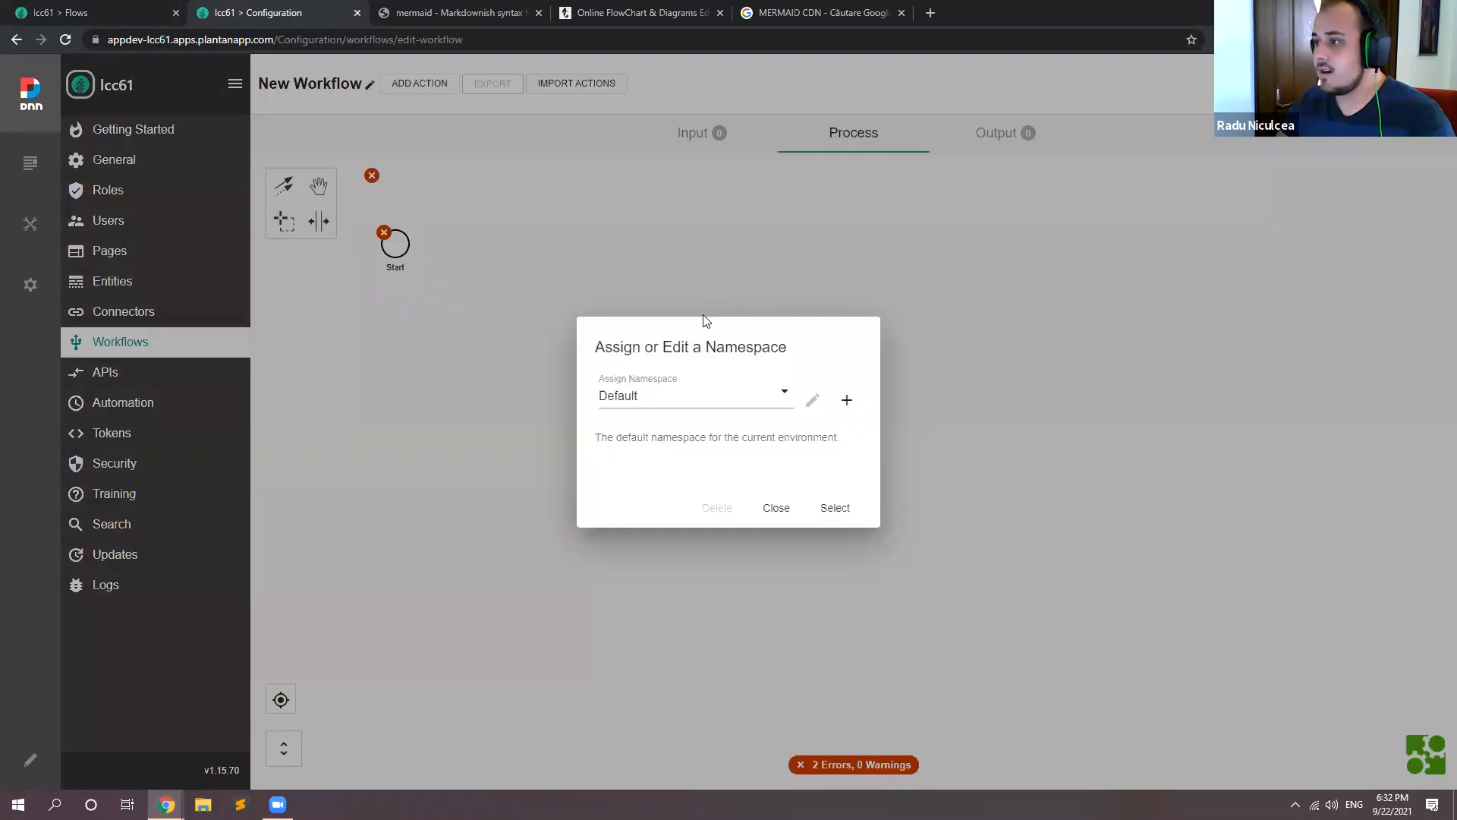
{"action": "left_click", "coordinate": [733, 399]}
{"action": "left_click", "coordinate": [668, 460]}
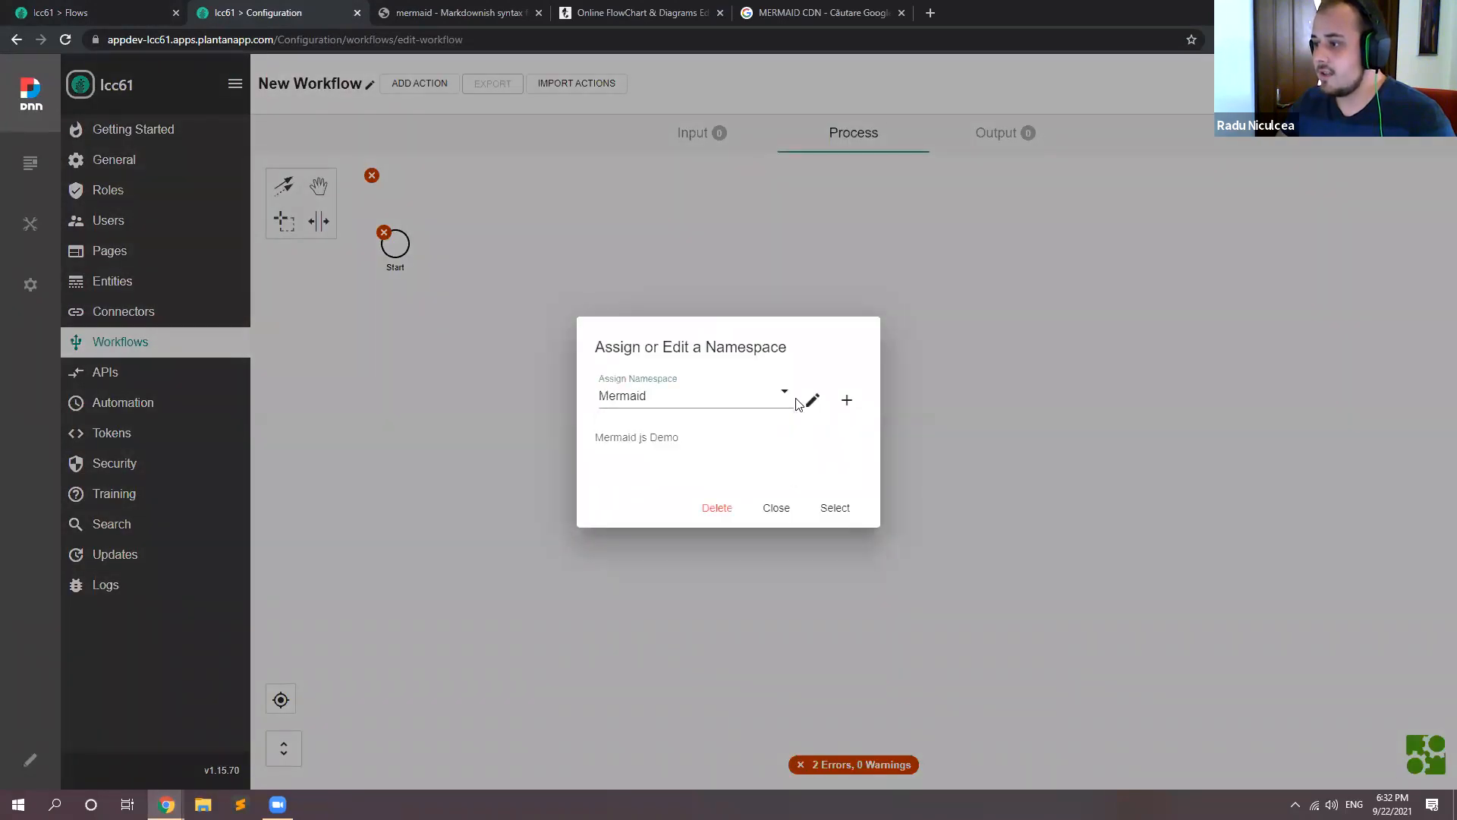
{"action": "left_click", "coordinate": [838, 507]}
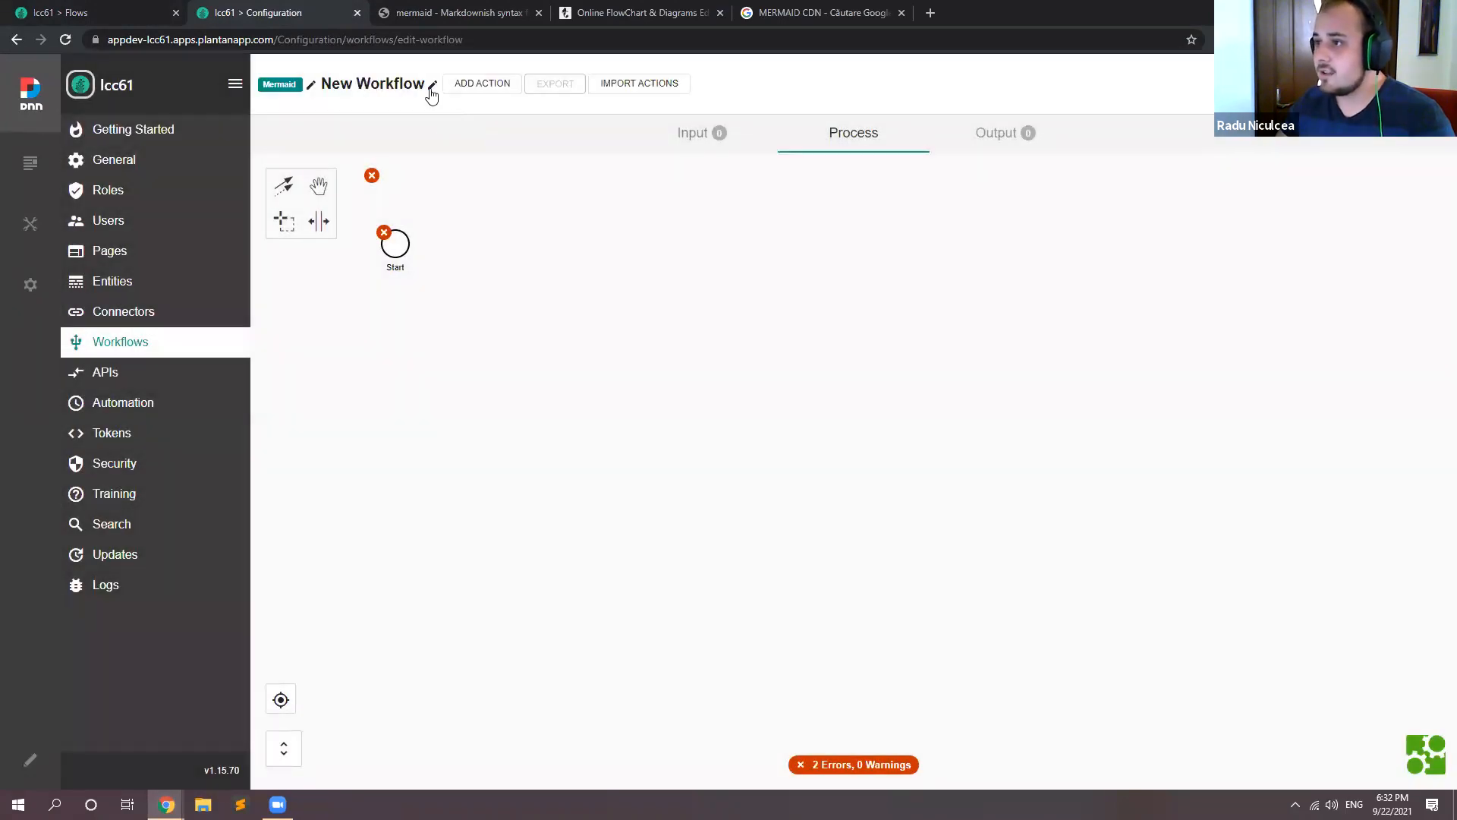
Step: Rename the new workflow as Generate Mermaid Flow, use the same text as its description and save the details
{"action": "left_click", "coordinate": [431, 88]}
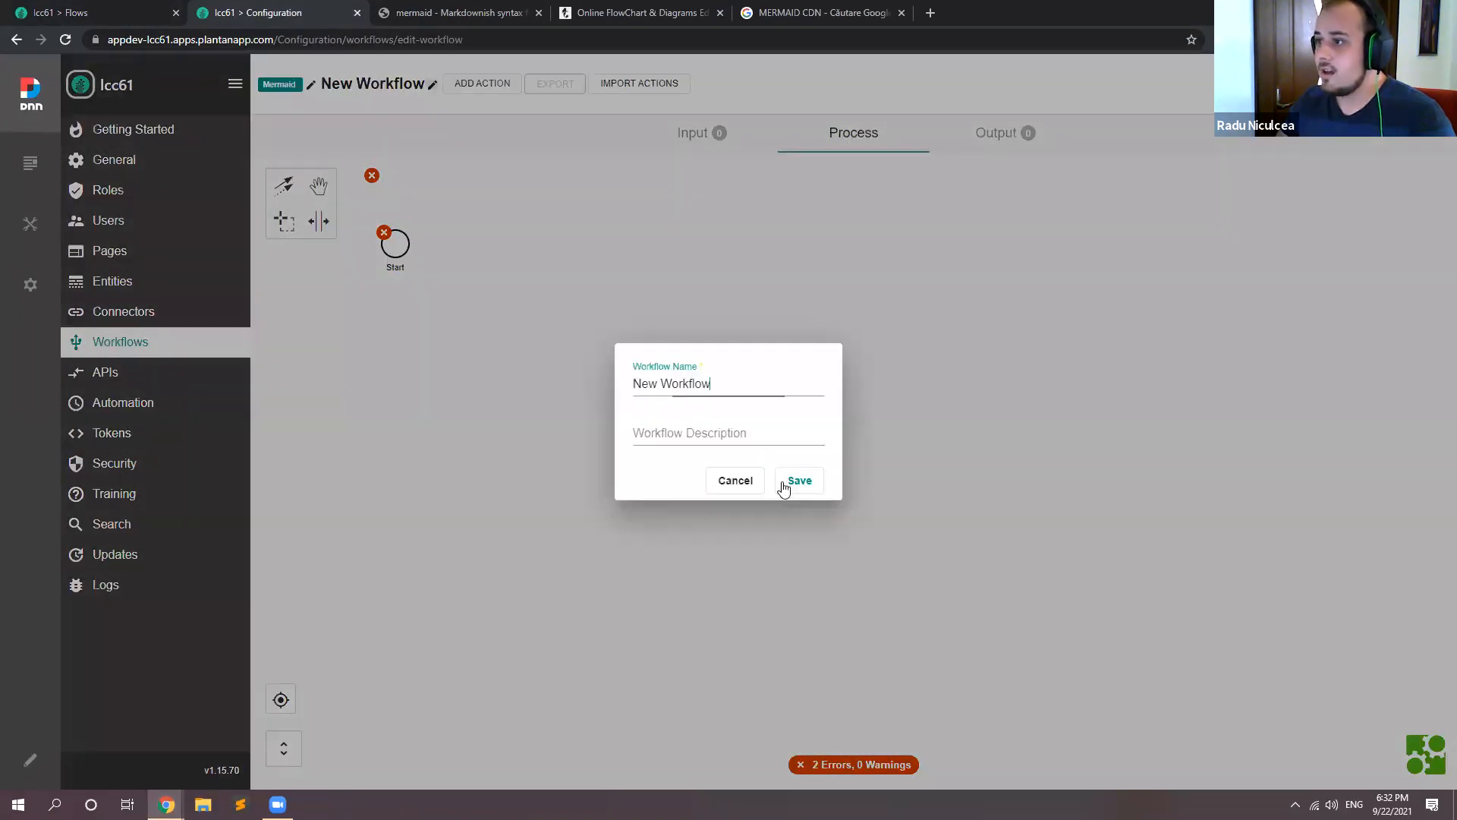
{"action": "left_click", "coordinate": [758, 384]}
{"action": "type", "text": "Genear"}
{"action": "key", "text": "BackSpace"}
{"action": "key", "text": "BackSpace"}
{"action": "type", "text": "rate "}
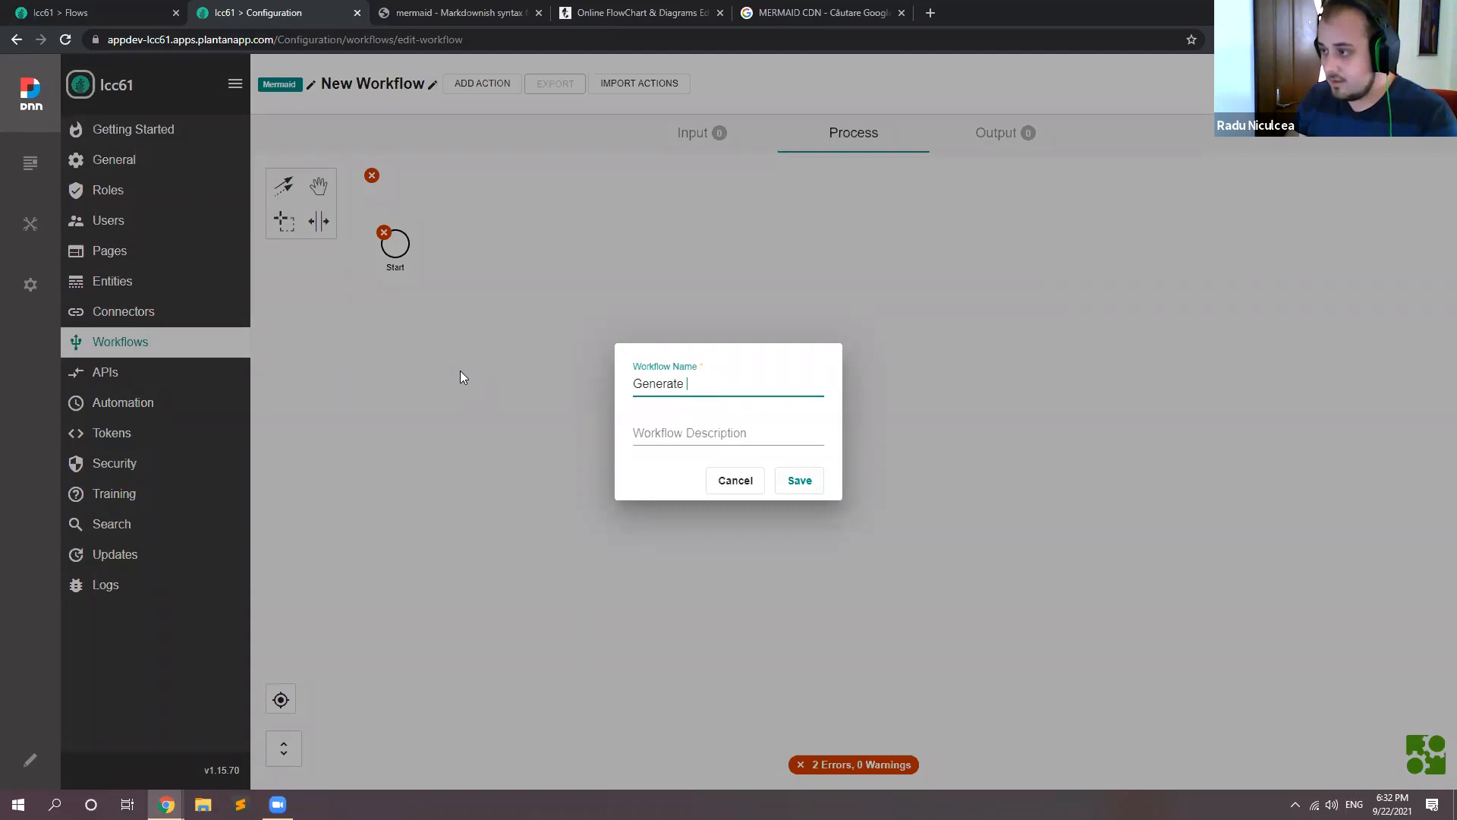
{"action": "type", "text": "Mermaid"}
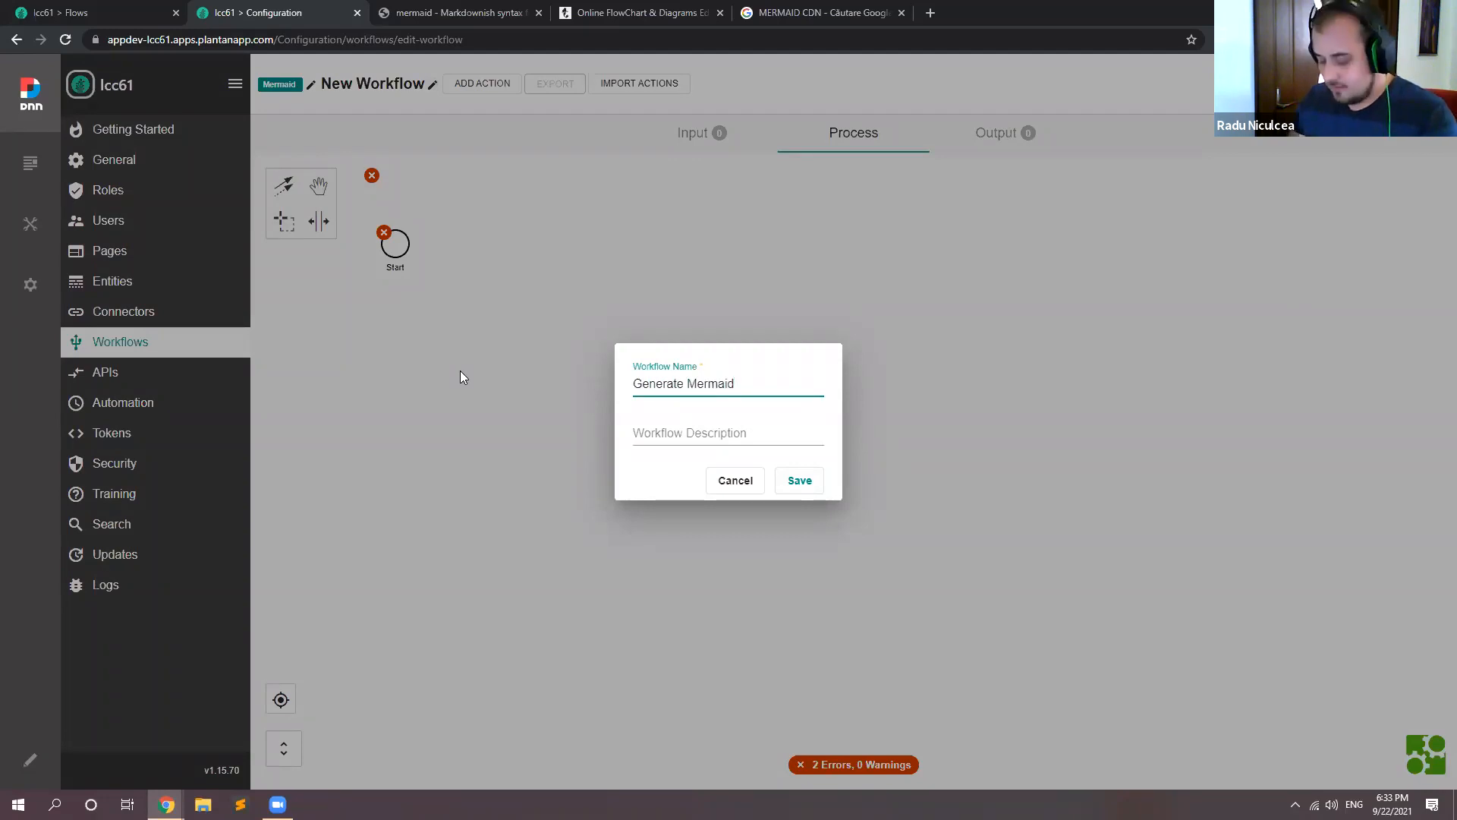
{"action": "type", "text": " Flow"}
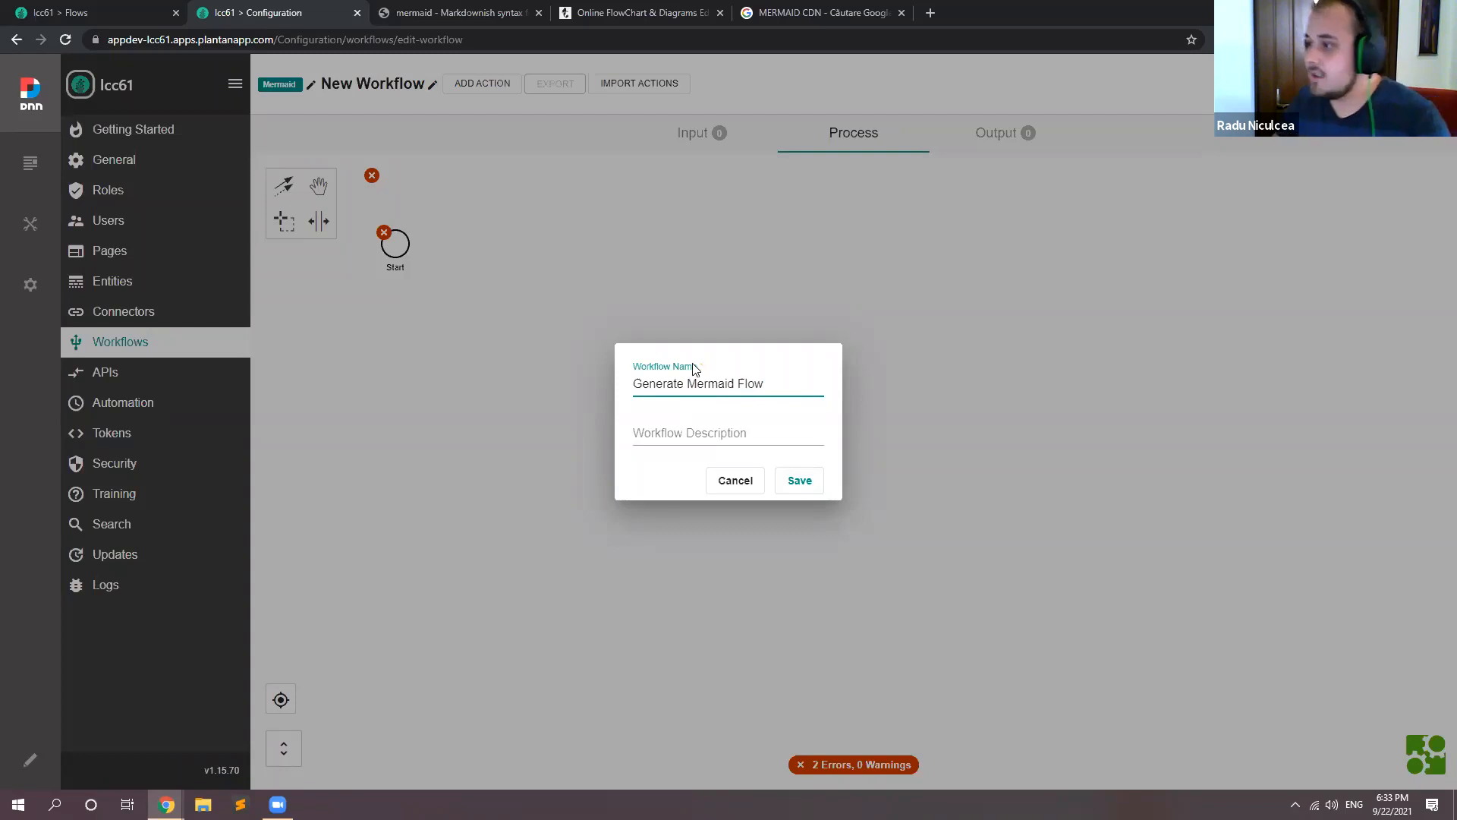
{"action": "triple_click", "coordinate": [789, 394]}
{"action": "key", "text": "ctrl+c"}
{"action": "left_click", "coordinate": [755, 429]}
{"action": "key", "text": "ctrl+v"}
{"action": "left_click", "coordinate": [800, 478]}
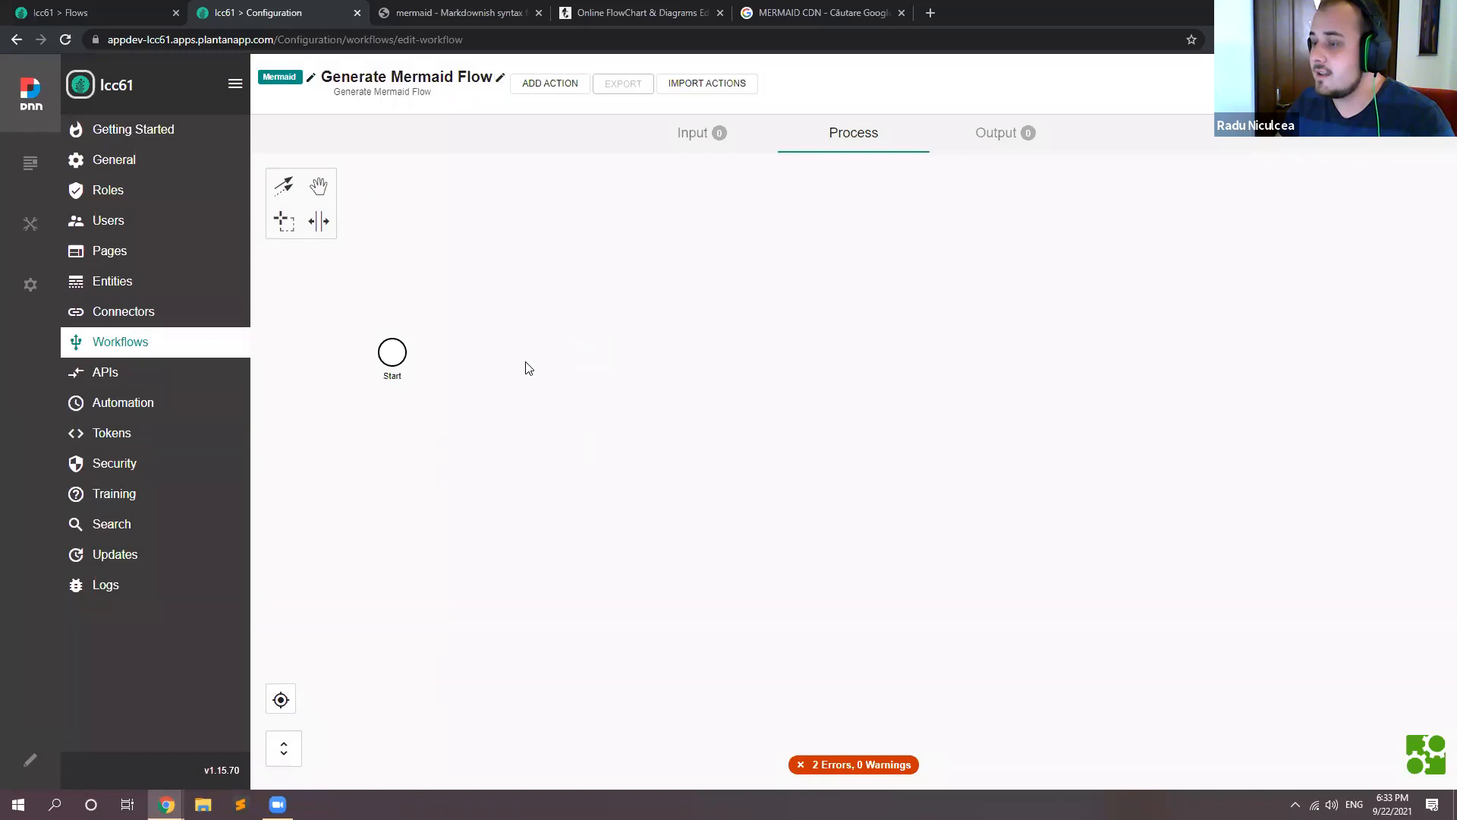
Step: Add a Run SQL Query action after the Start event, keeping its default settings
{"action": "left_click", "coordinate": [402, 348]}
{"action": "left_click", "coordinate": [423, 345]}
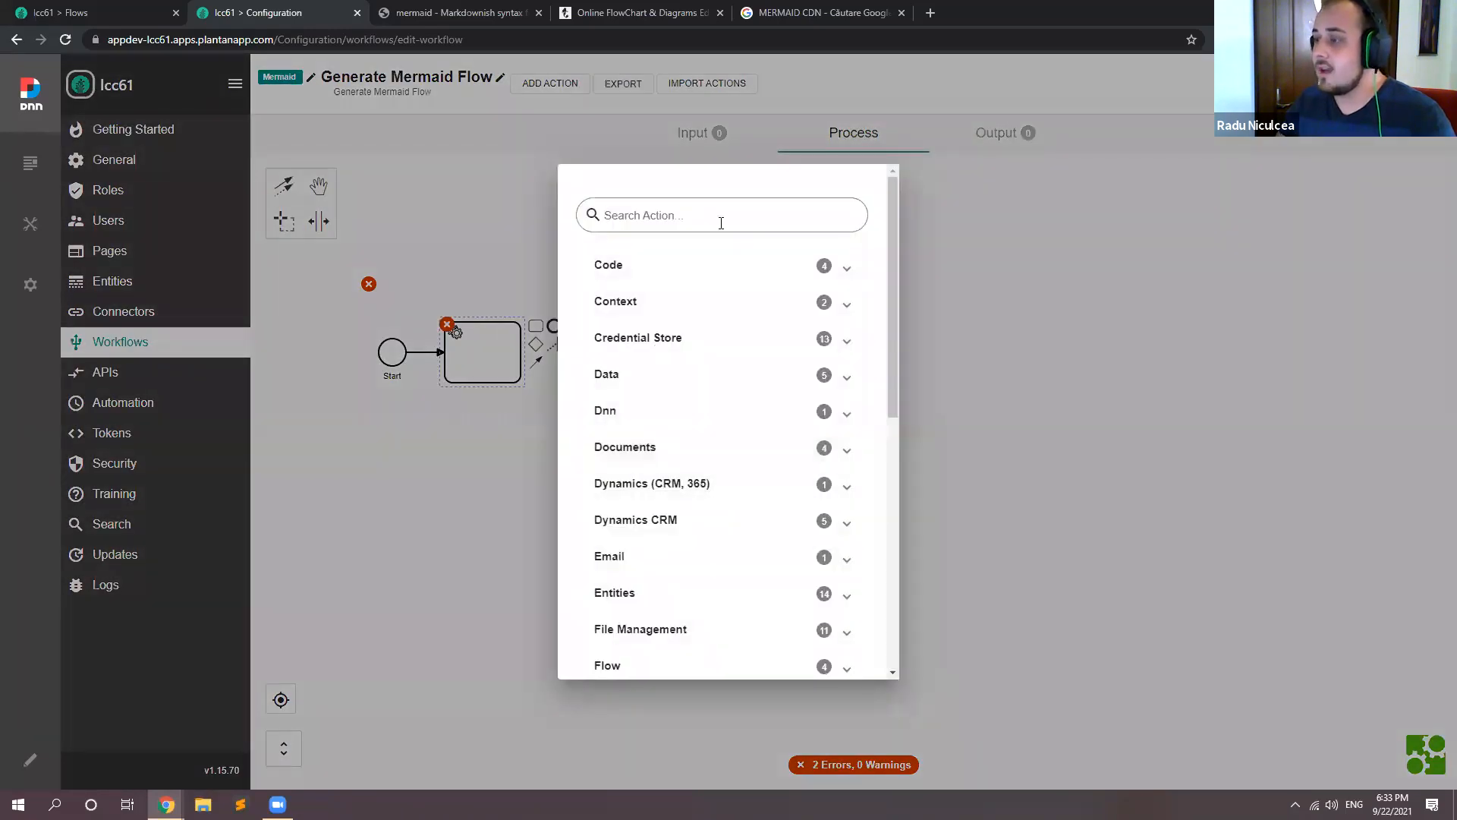
{"action": "type", "text": "RUn sql"}
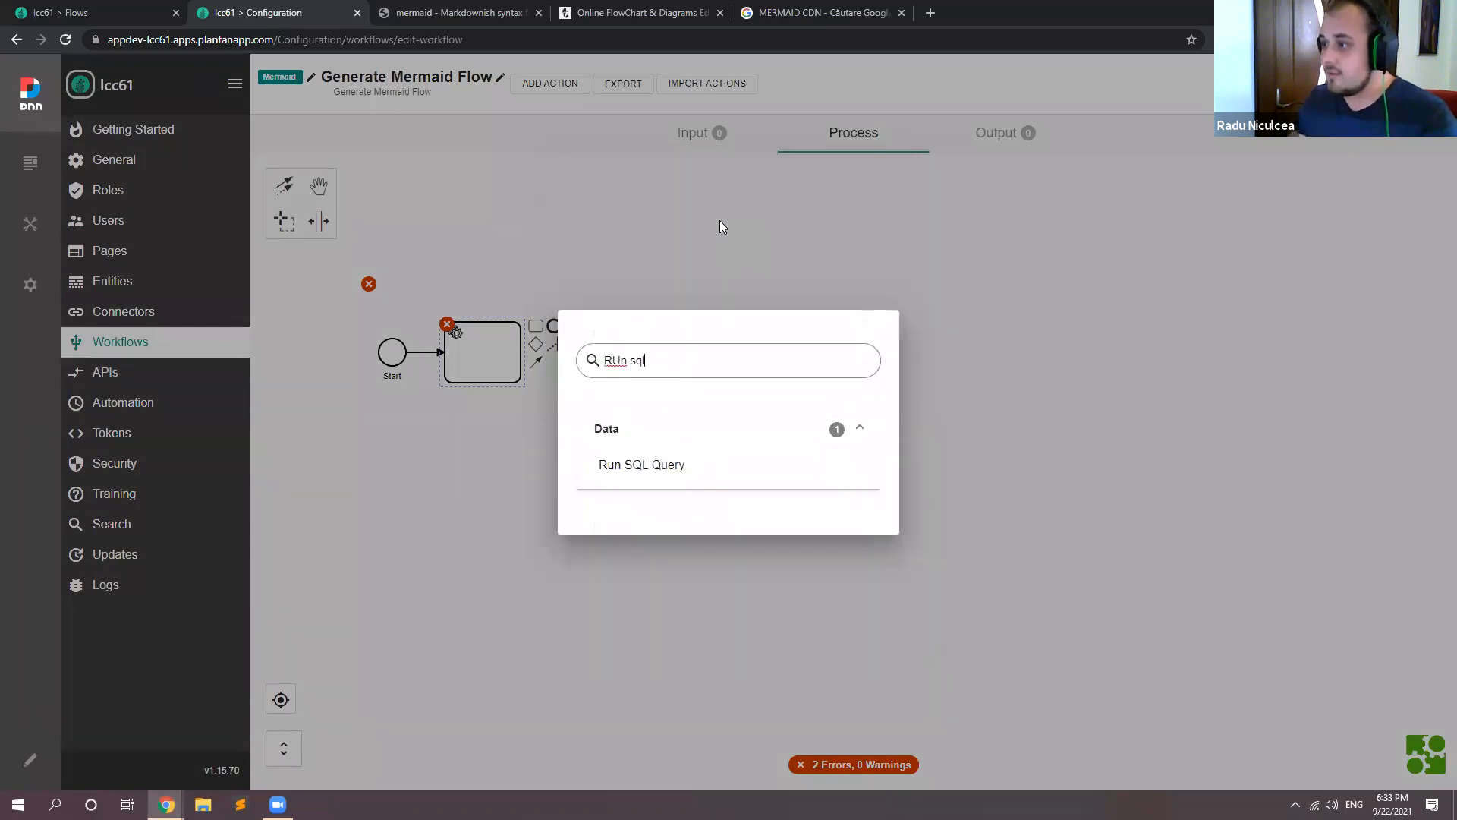
{"action": "left_click", "coordinate": [642, 464]}
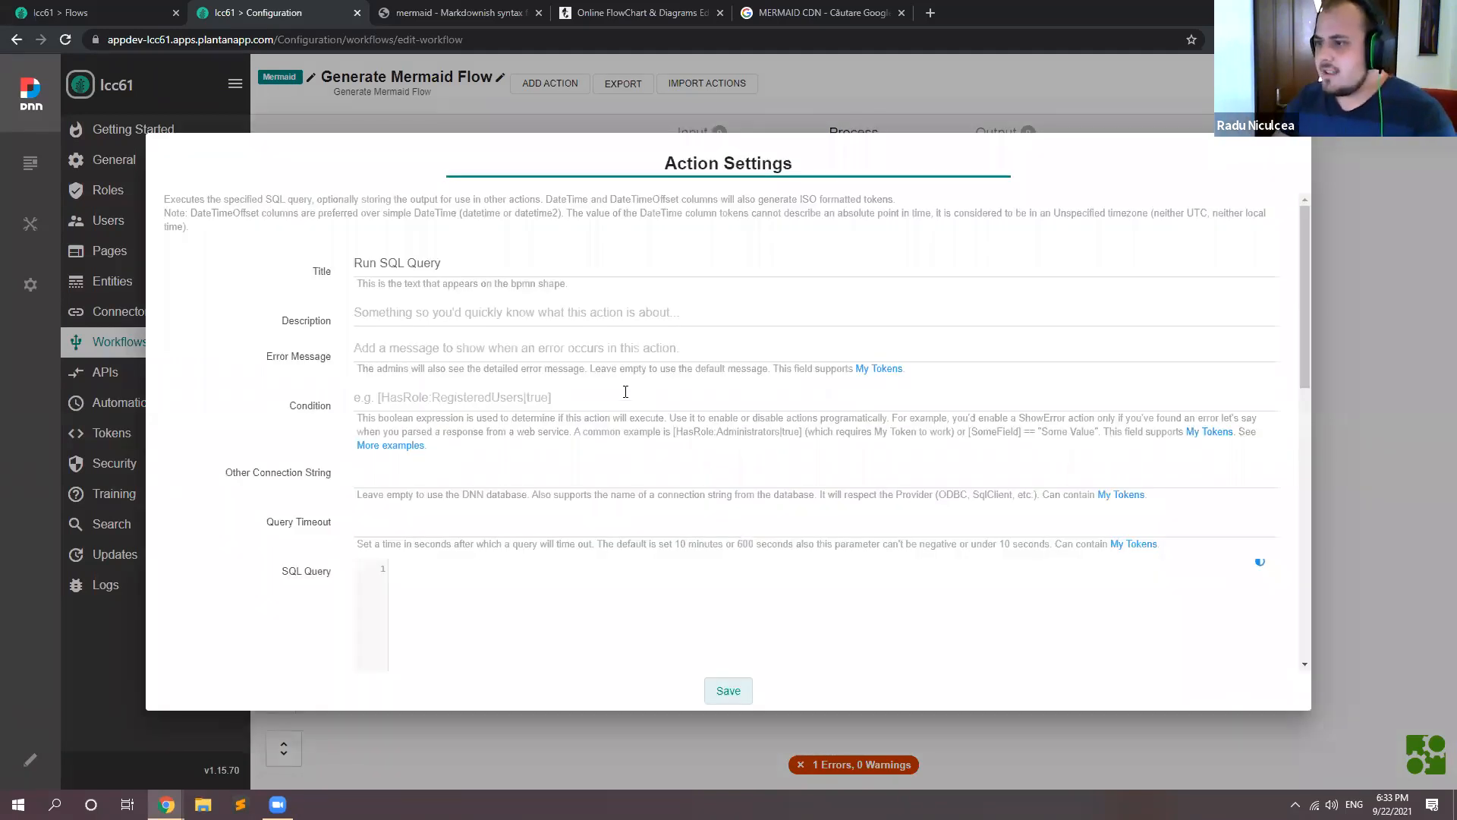
{"action": "scroll", "coordinate": [608, 344], "scroll_direction": "down", "scroll_amount": 2}
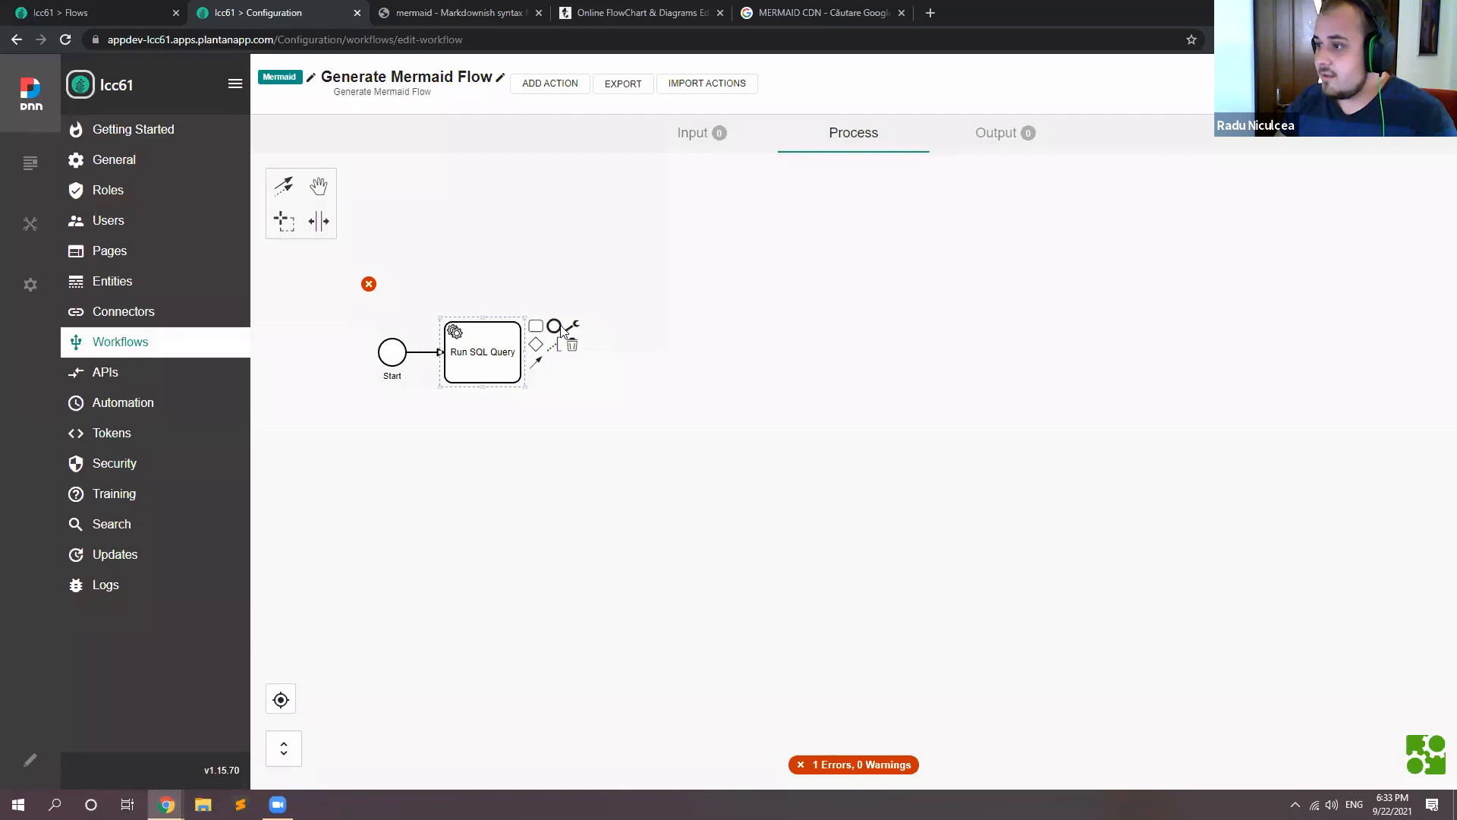
Step: Finish the process with an End event after the Run SQL Query action and save the workflow
{"action": "left_click", "coordinate": [556, 327]}
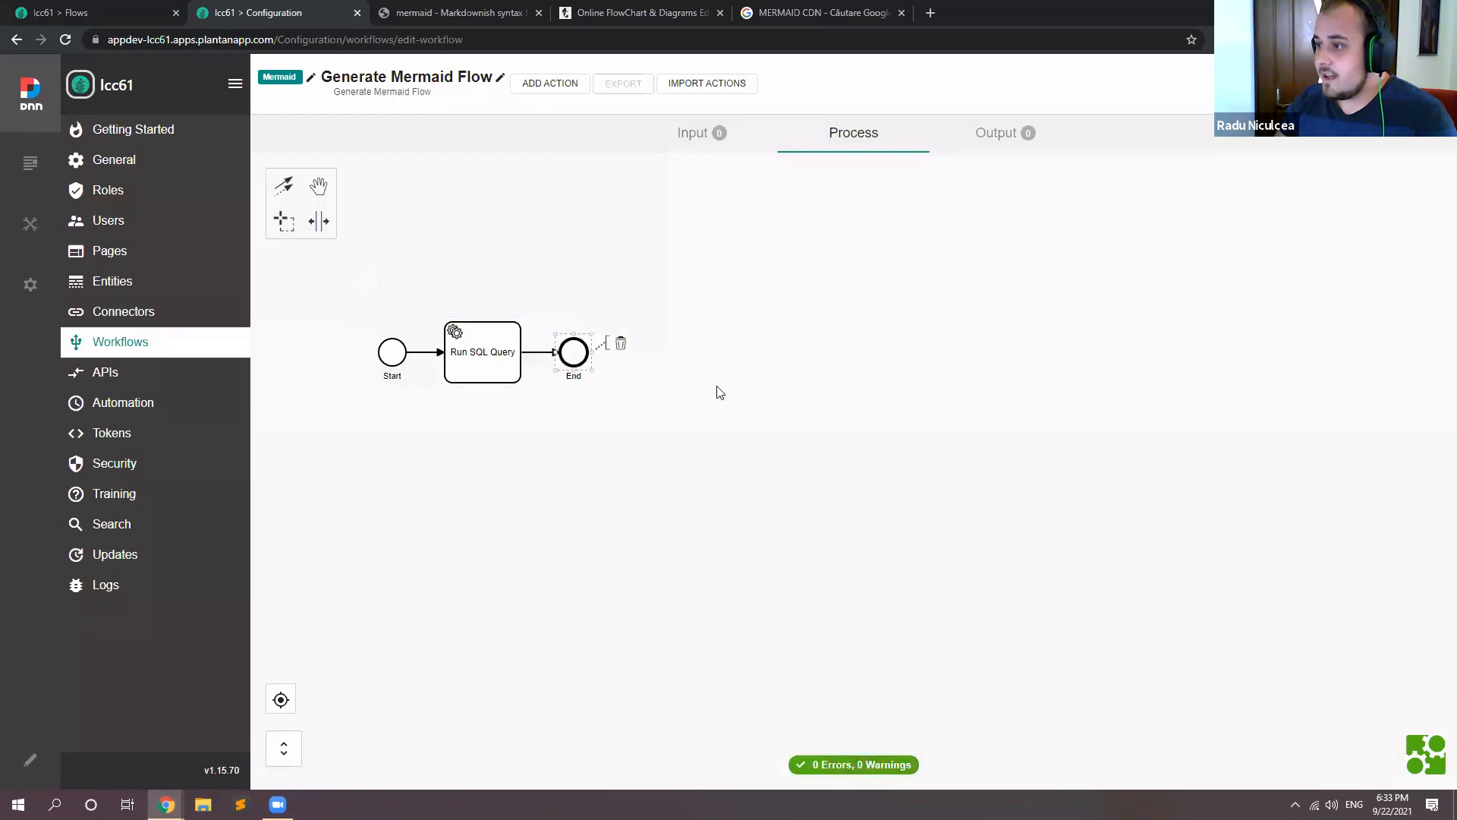
{"action": "left_click", "coordinate": [495, 370]}
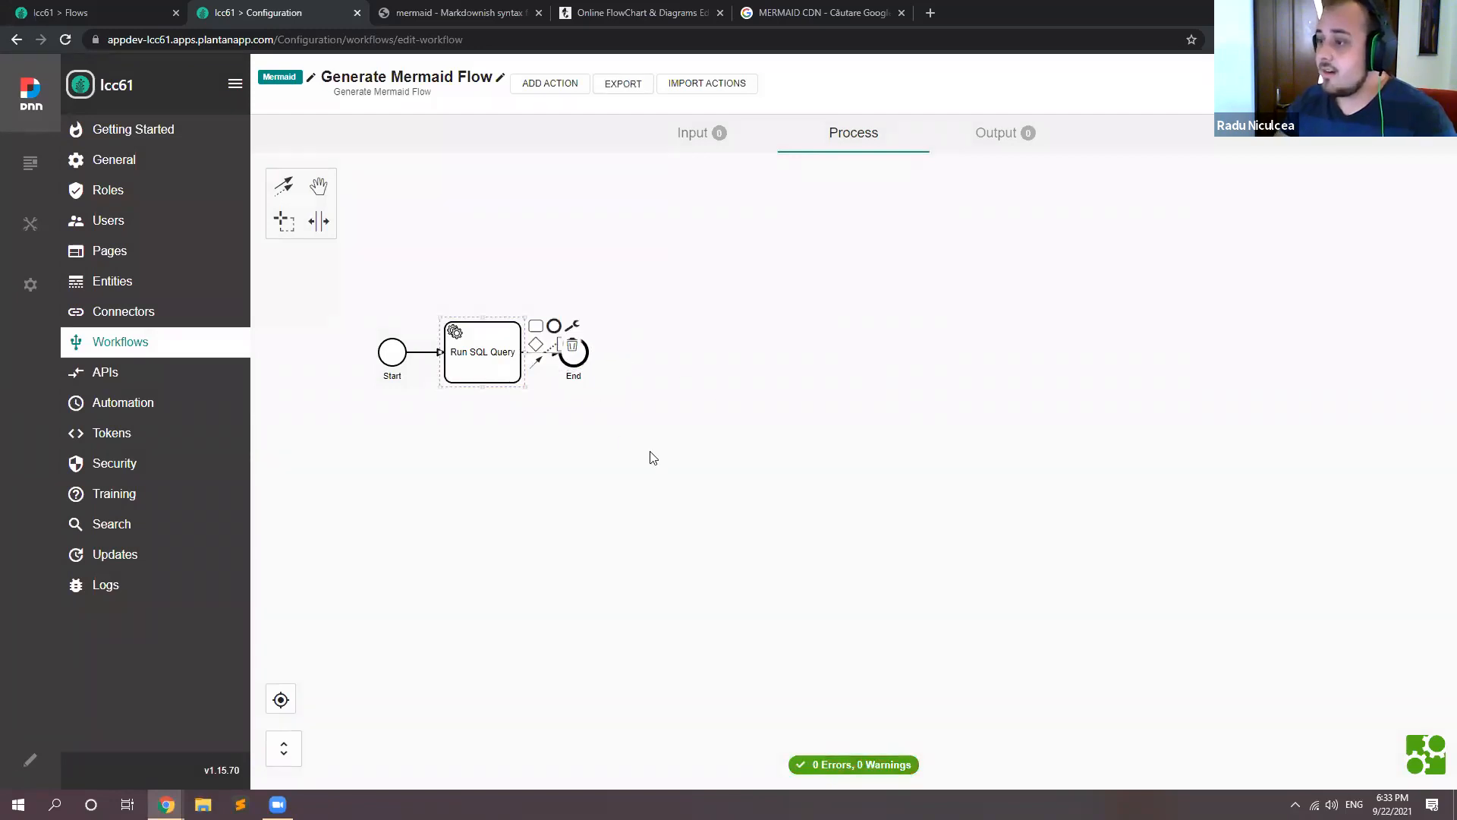
{"action": "left_click", "coordinate": [1328, 83]}
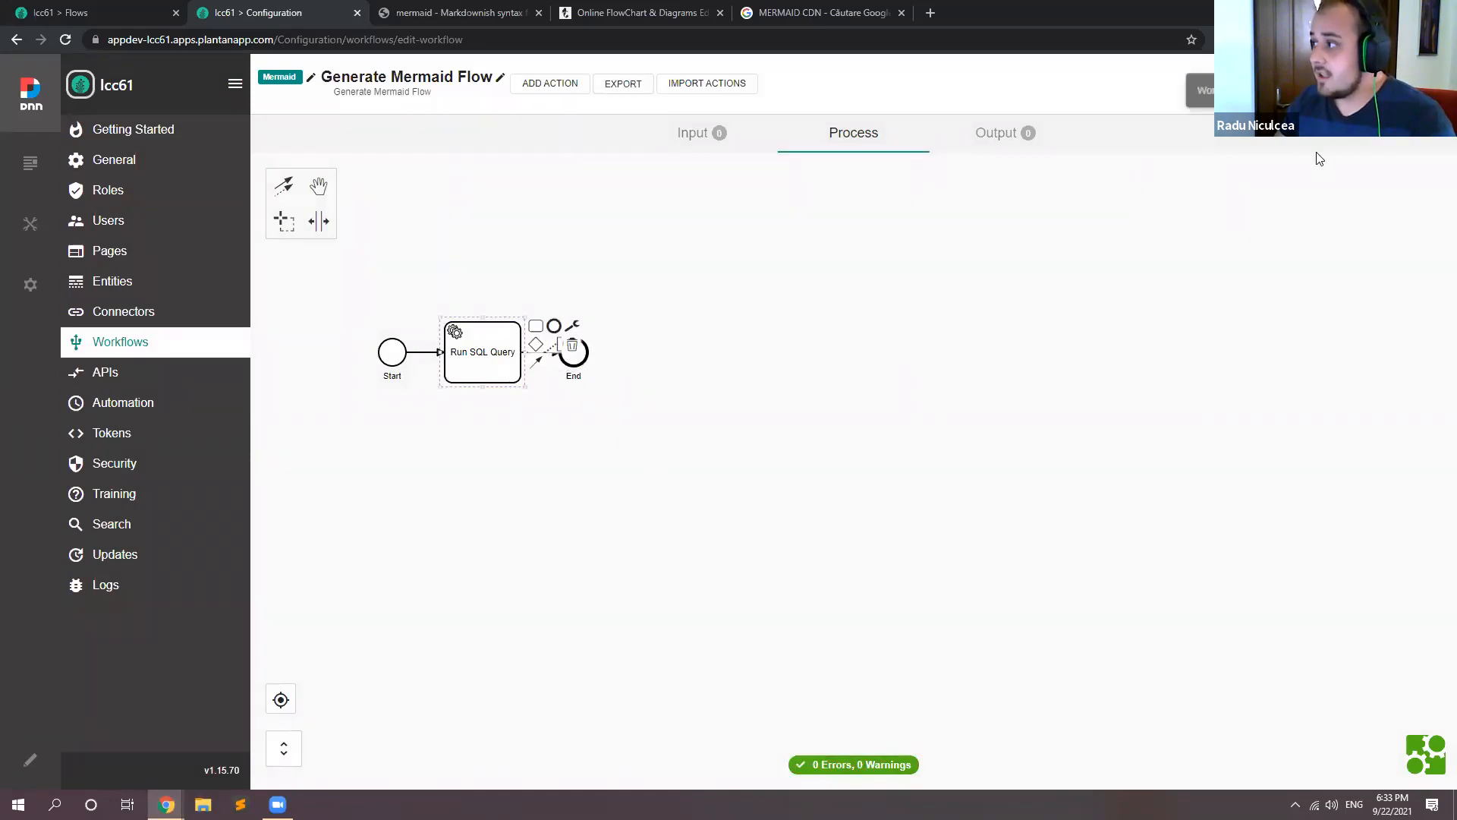
{"action": "left_click", "coordinate": [947, 307]}
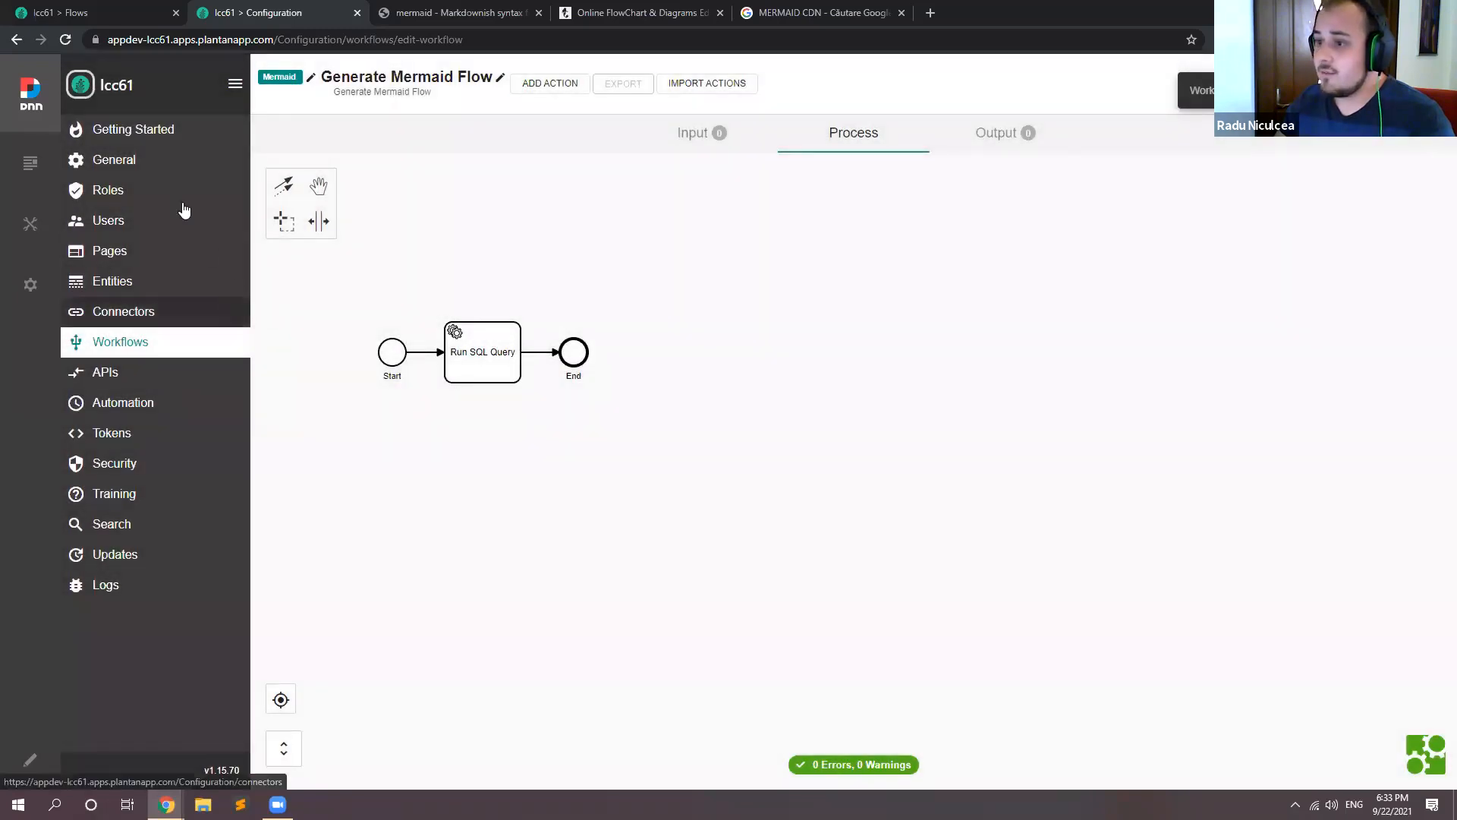
Step: Enable the SQL Console in the application's general settings and open the console
{"action": "left_click", "coordinate": [162, 170]}
{"action": "left_click", "coordinate": [511, 407]}
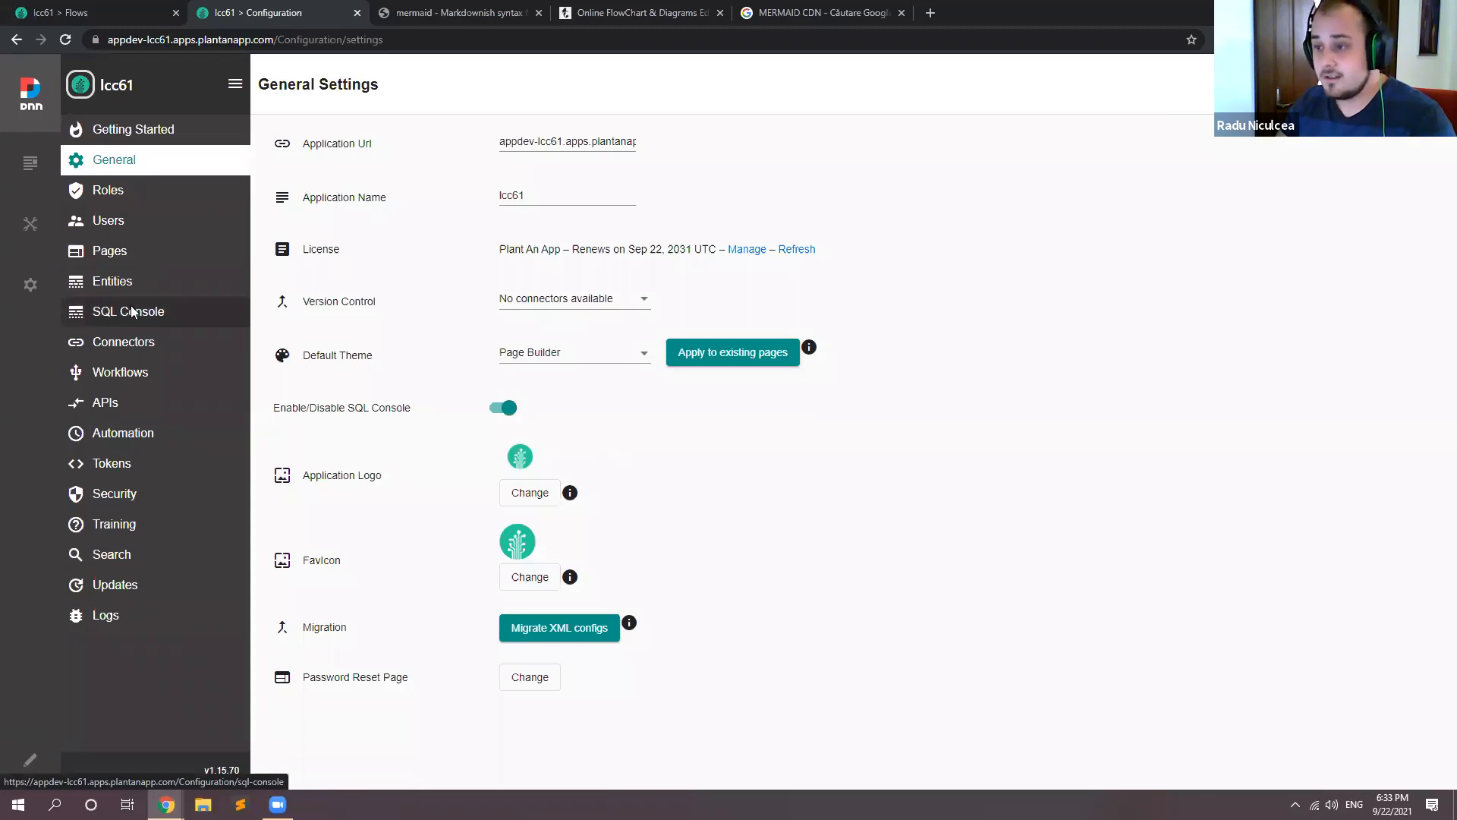
{"action": "left_click", "coordinate": [132, 311]}
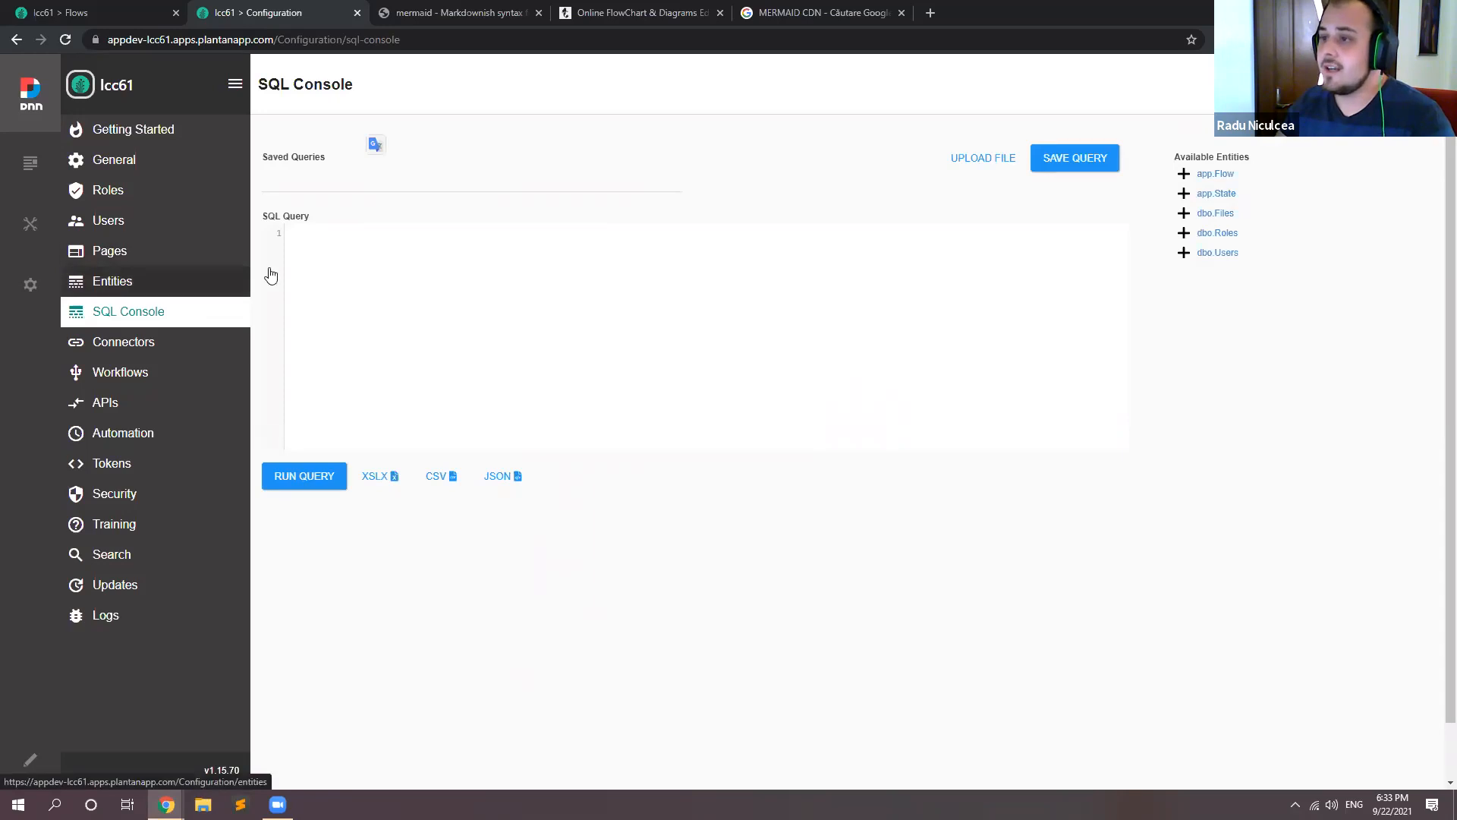
Step: Write and run the query "select * from app.Flow" to retrieve all flow records
{"action": "left_click", "coordinate": [428, 263]}
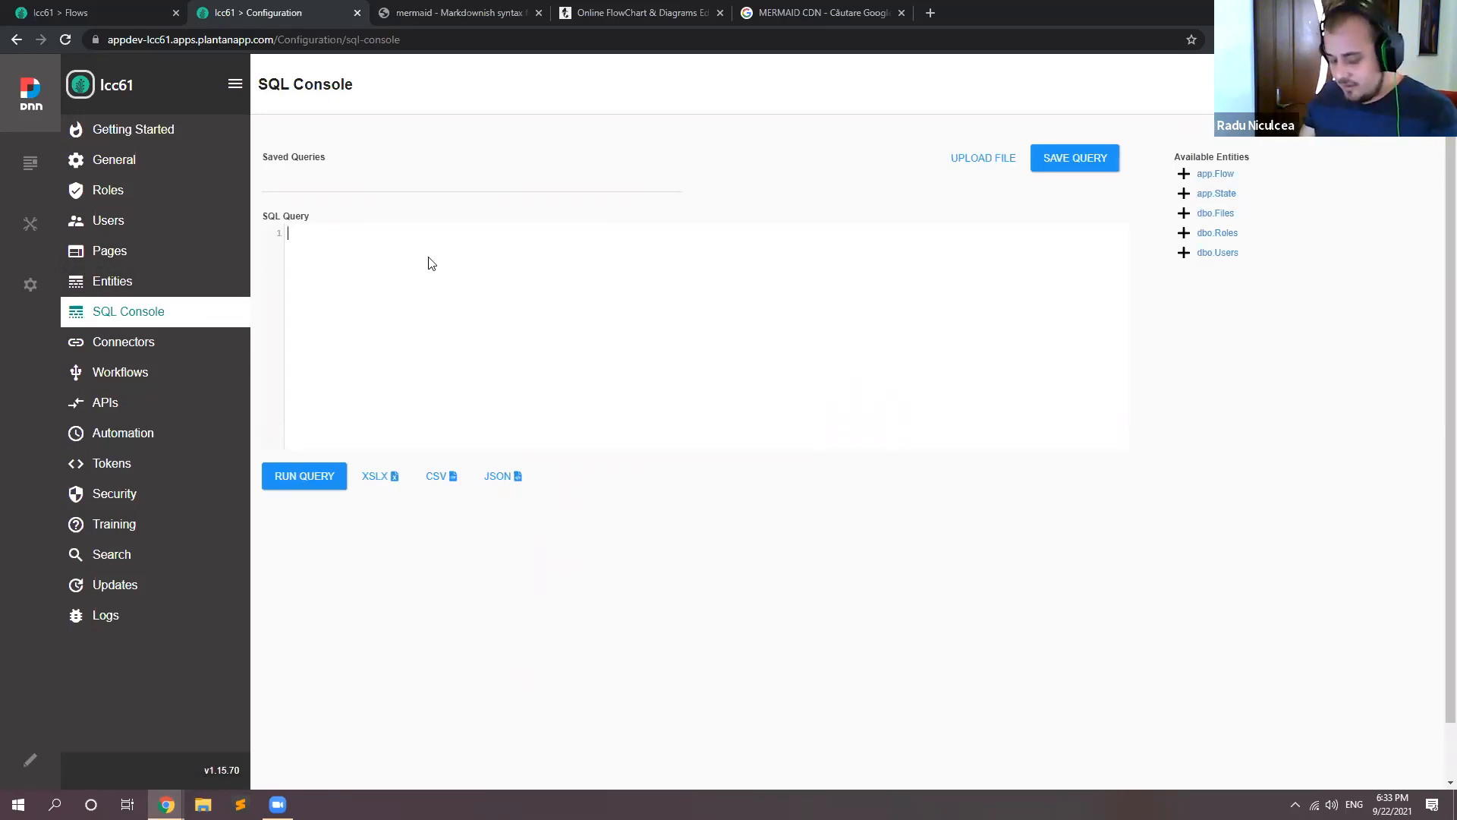
{"action": "type", "text": "se"}
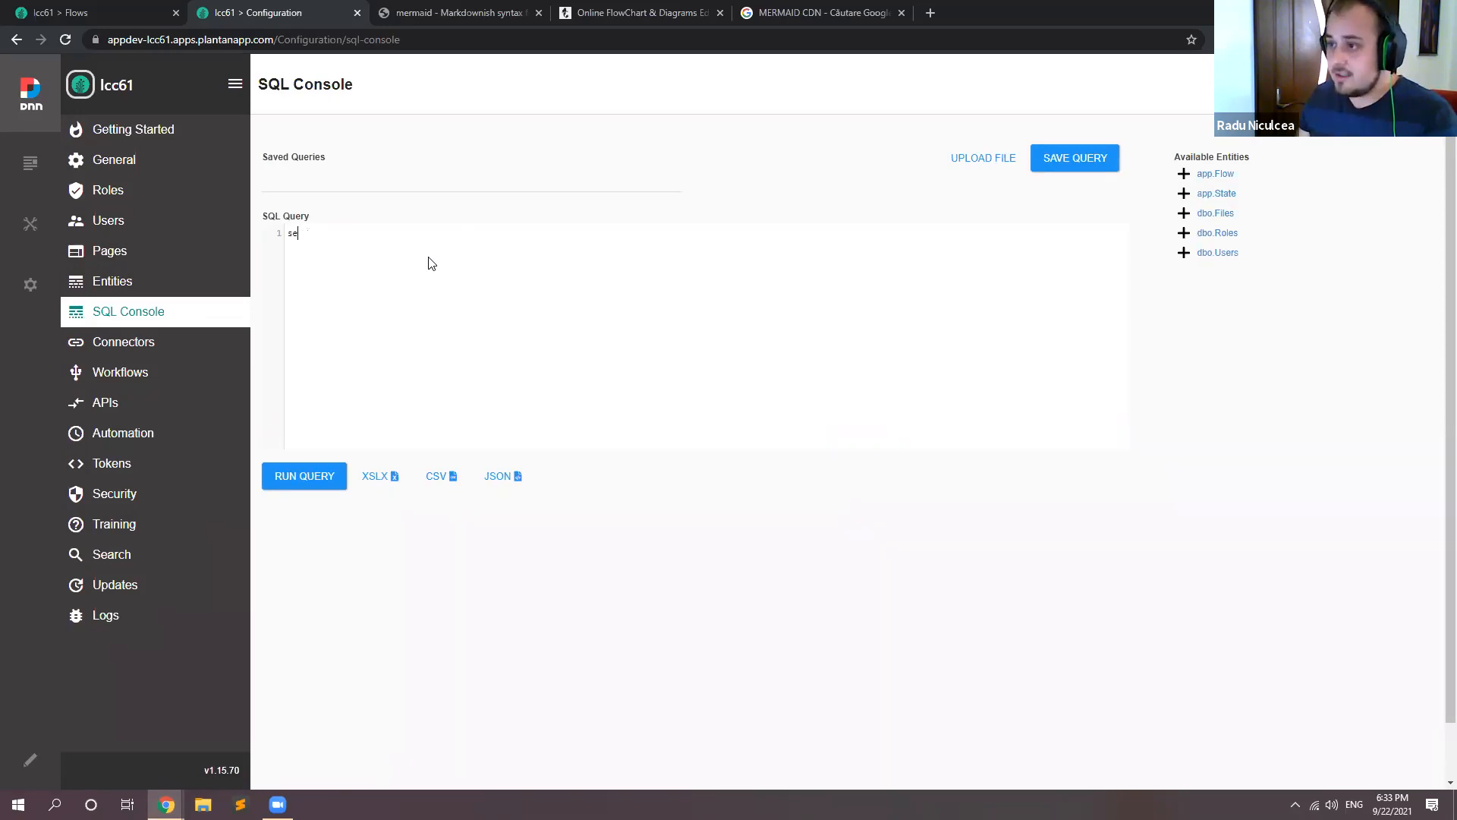
{"action": "type", "text": "lect * from app.Flow"}
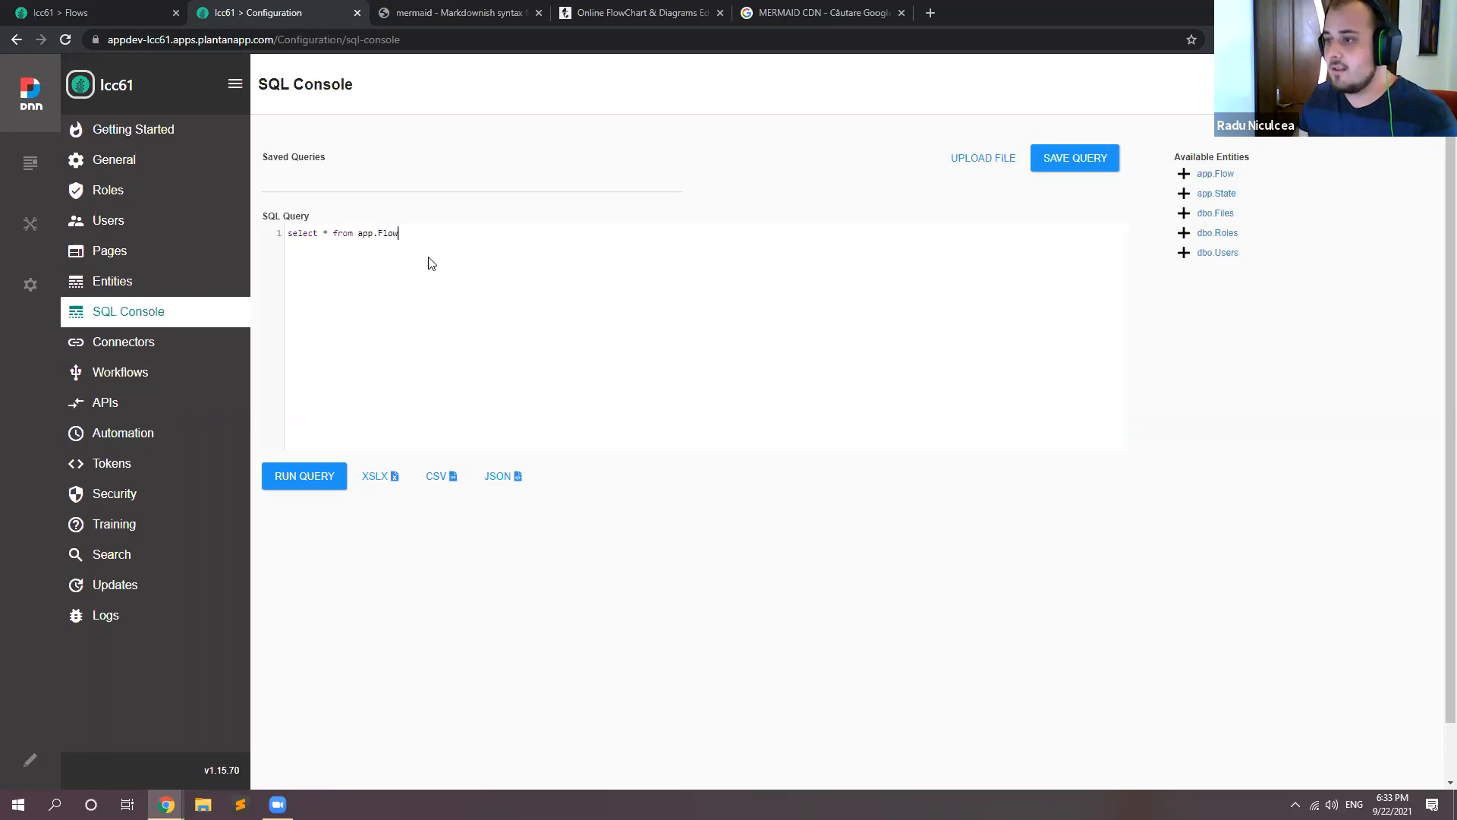
{"action": "left_click", "coordinate": [307, 474]}
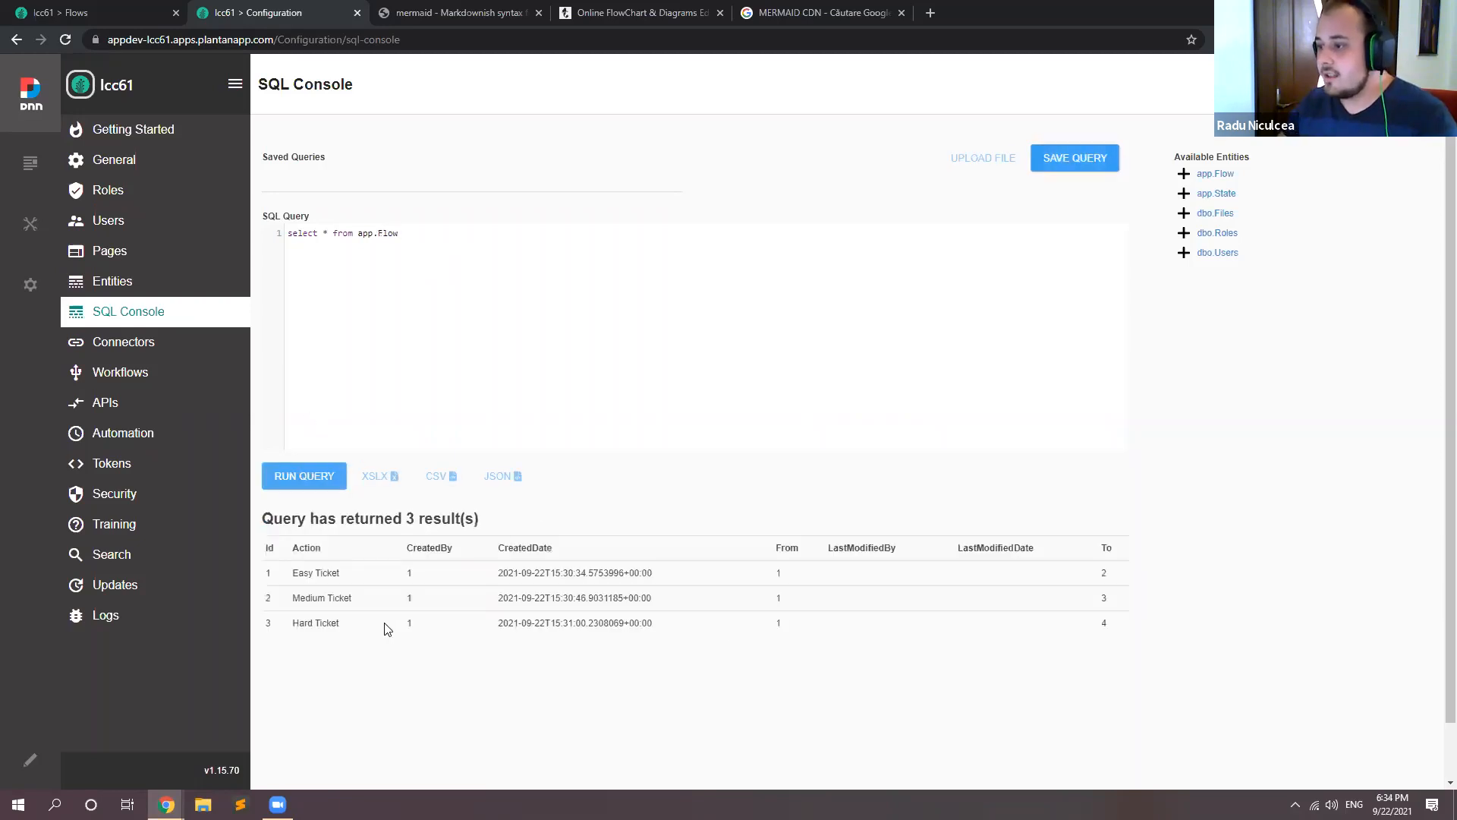
Step: Give app.Flow the alias FL in the query and show the available columns of app.State
{"action": "left_click", "coordinate": [432, 231]}
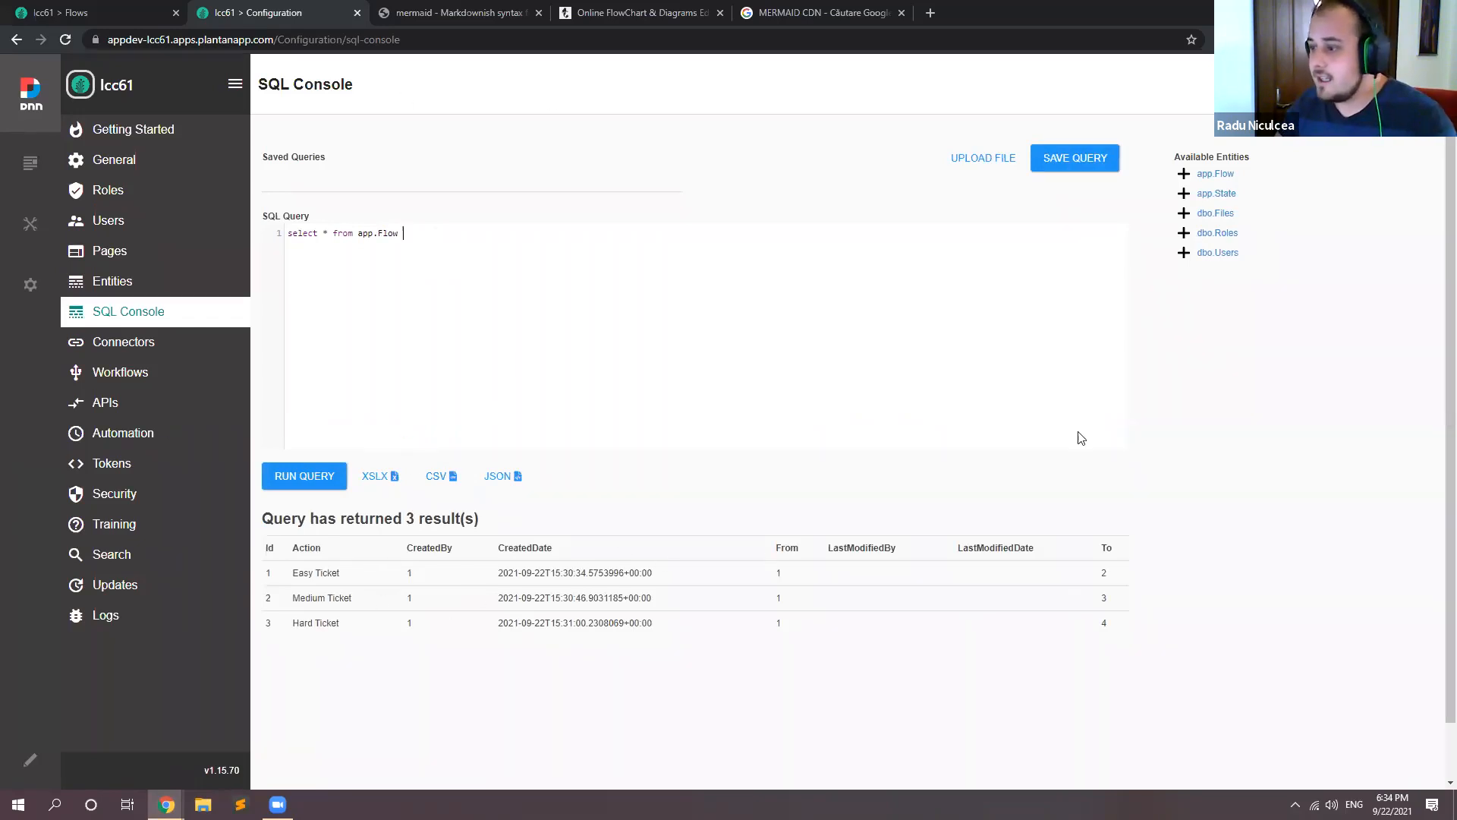
{"action": "double_click", "coordinate": [777, 575]}
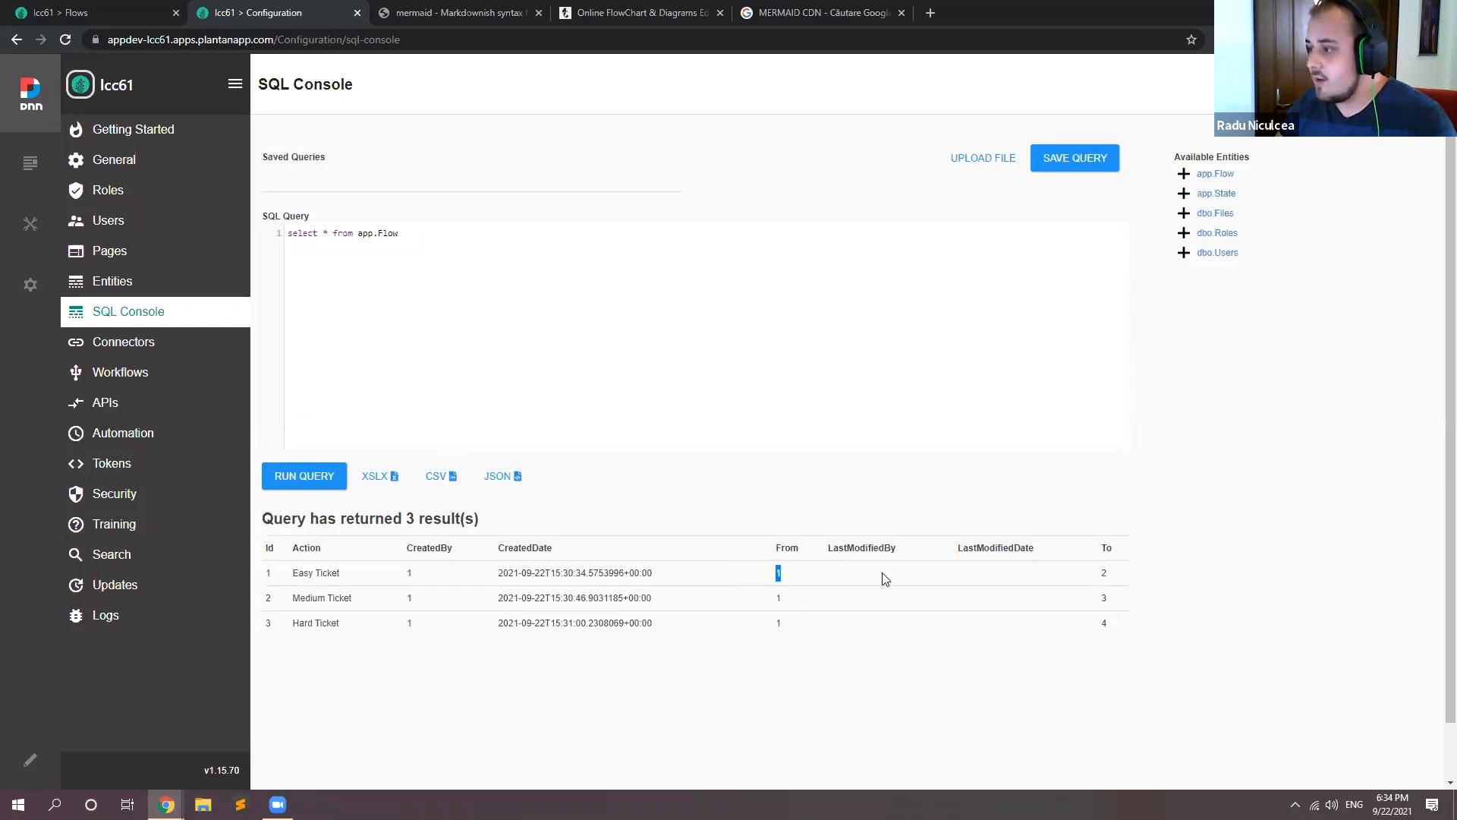
{"action": "left_click", "coordinate": [476, 327]}
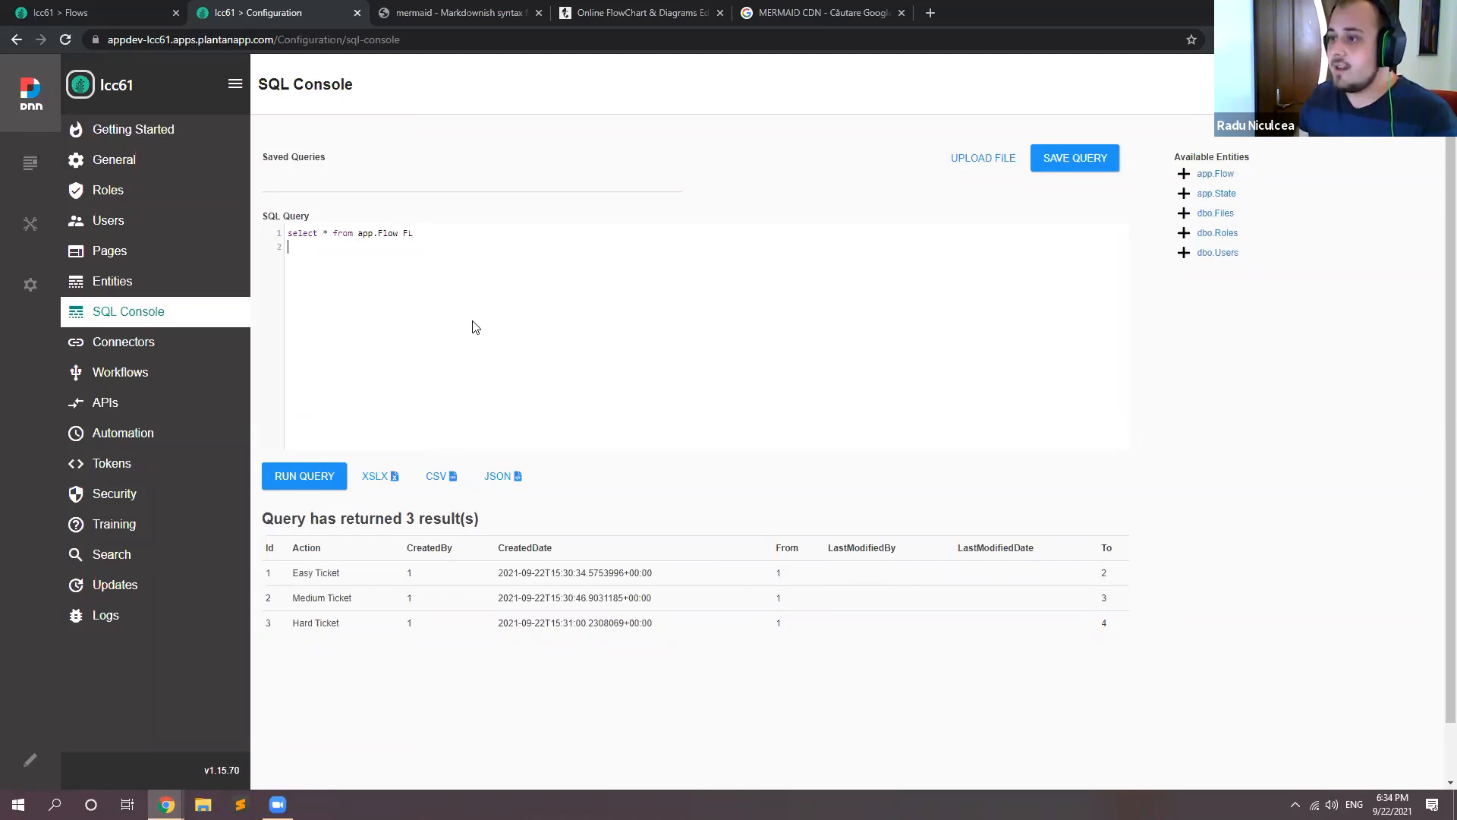
{"action": "left_click", "coordinate": [1183, 195]}
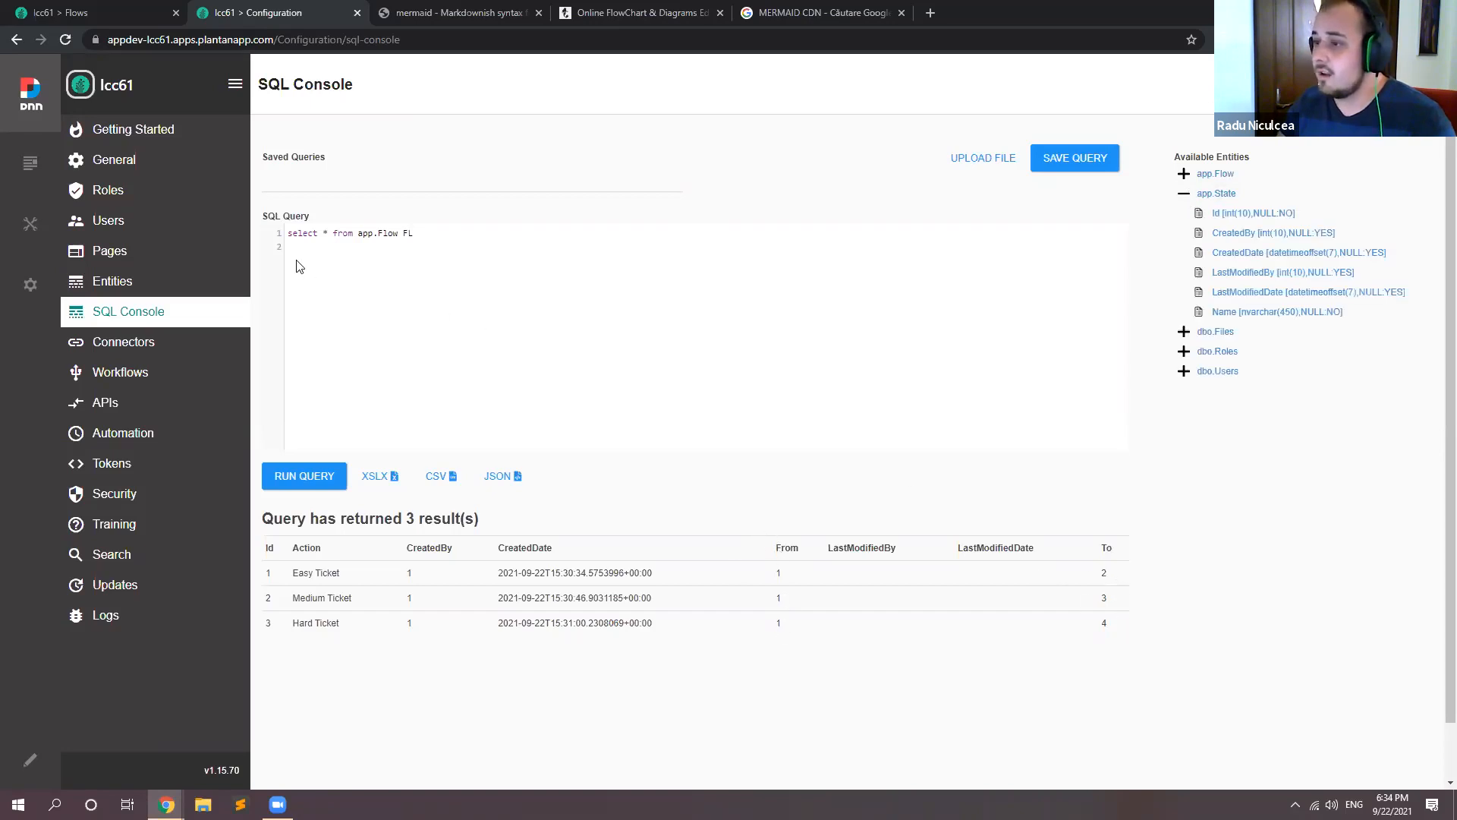
Step: Extend the query with "inner join app.State F on F.Id = FL.[From]" for the source state
{"action": "type", "text": "in"}
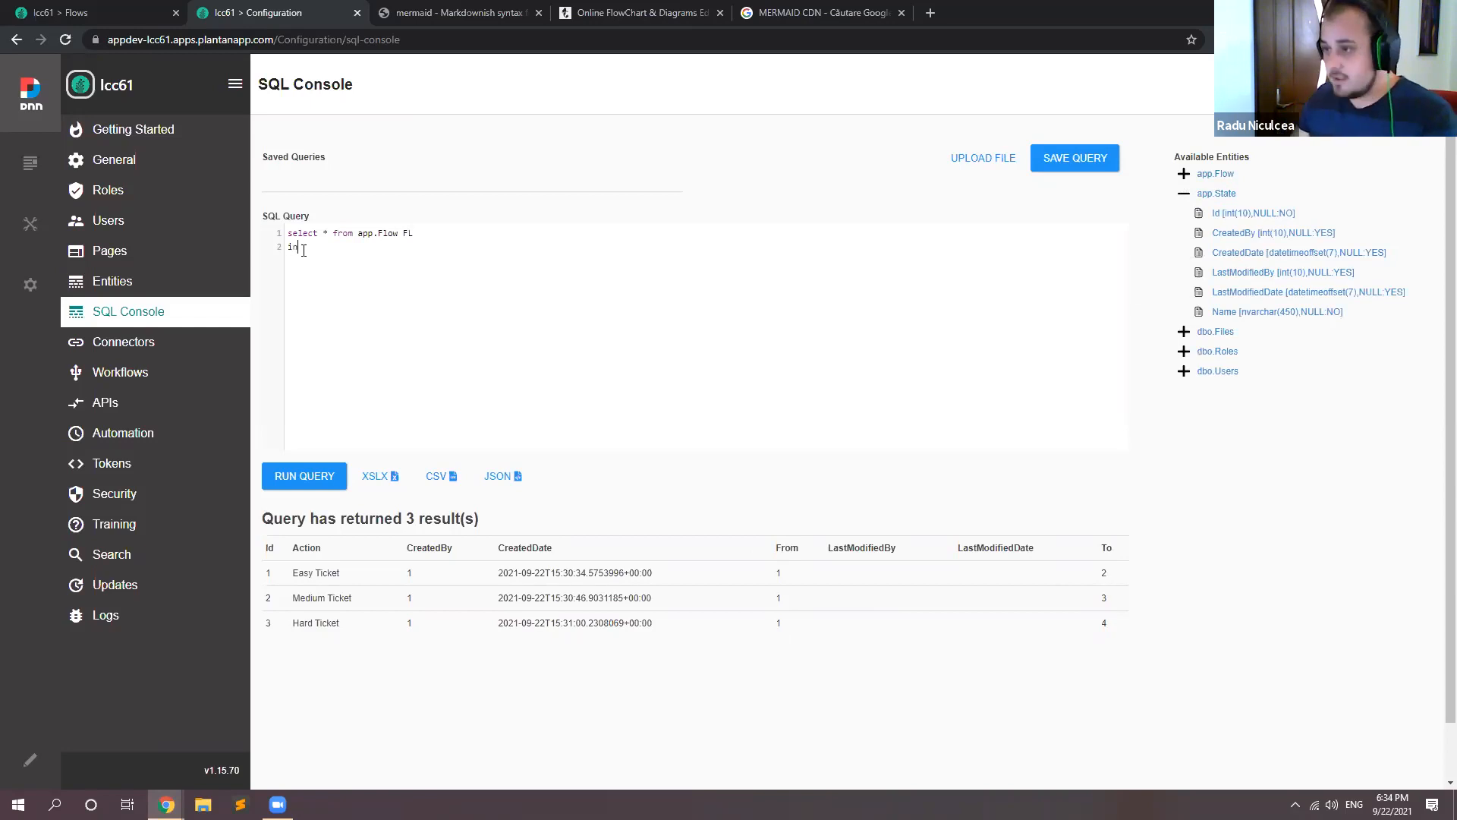
{"action": "type", "text": "ner join app.SDt"}
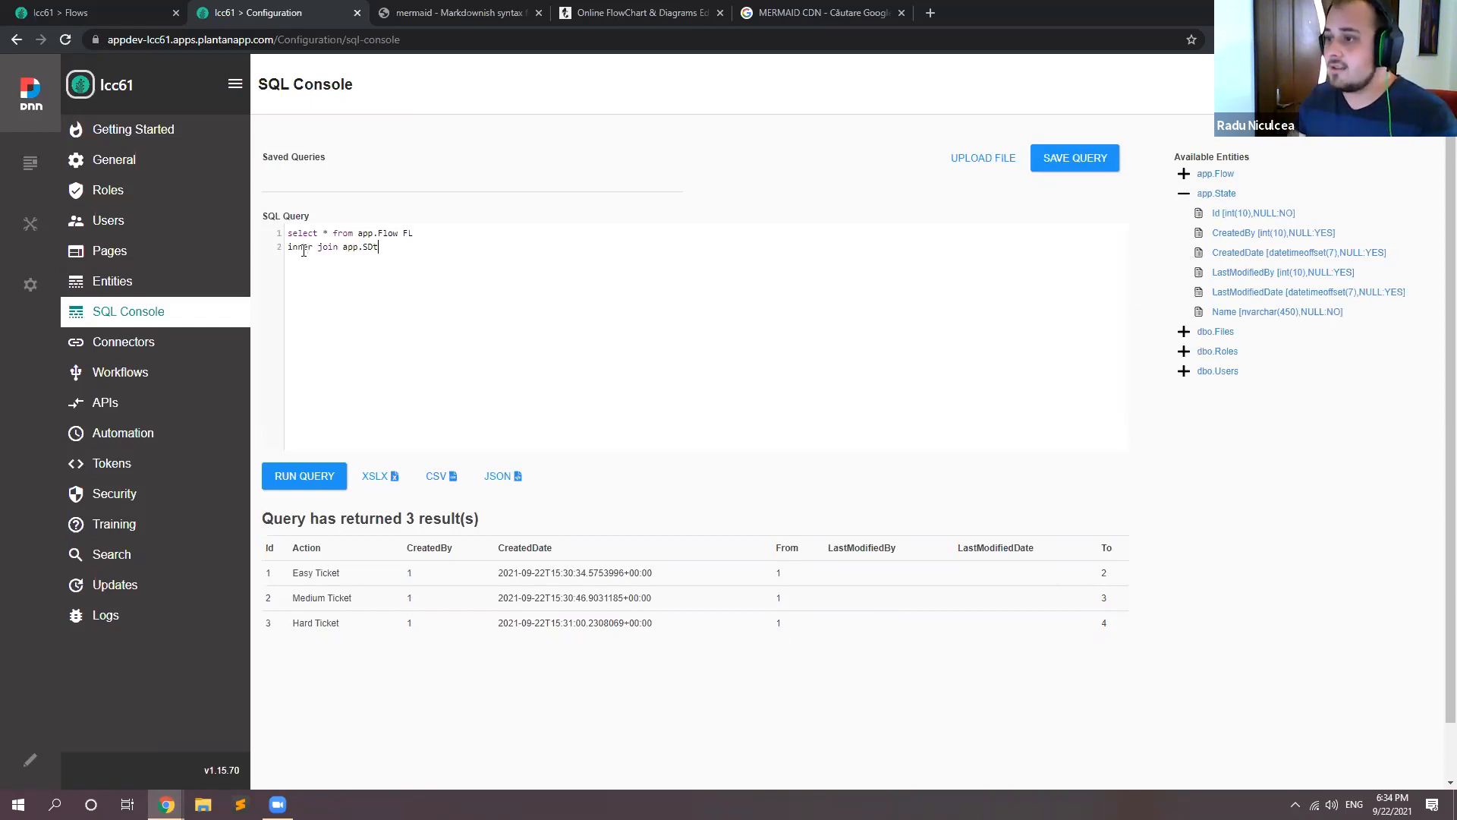
{"action": "key", "text": "BackSpace"}
{"action": "key", "text": "BackSpace"}
{"action": "type", "text": "tate F"}
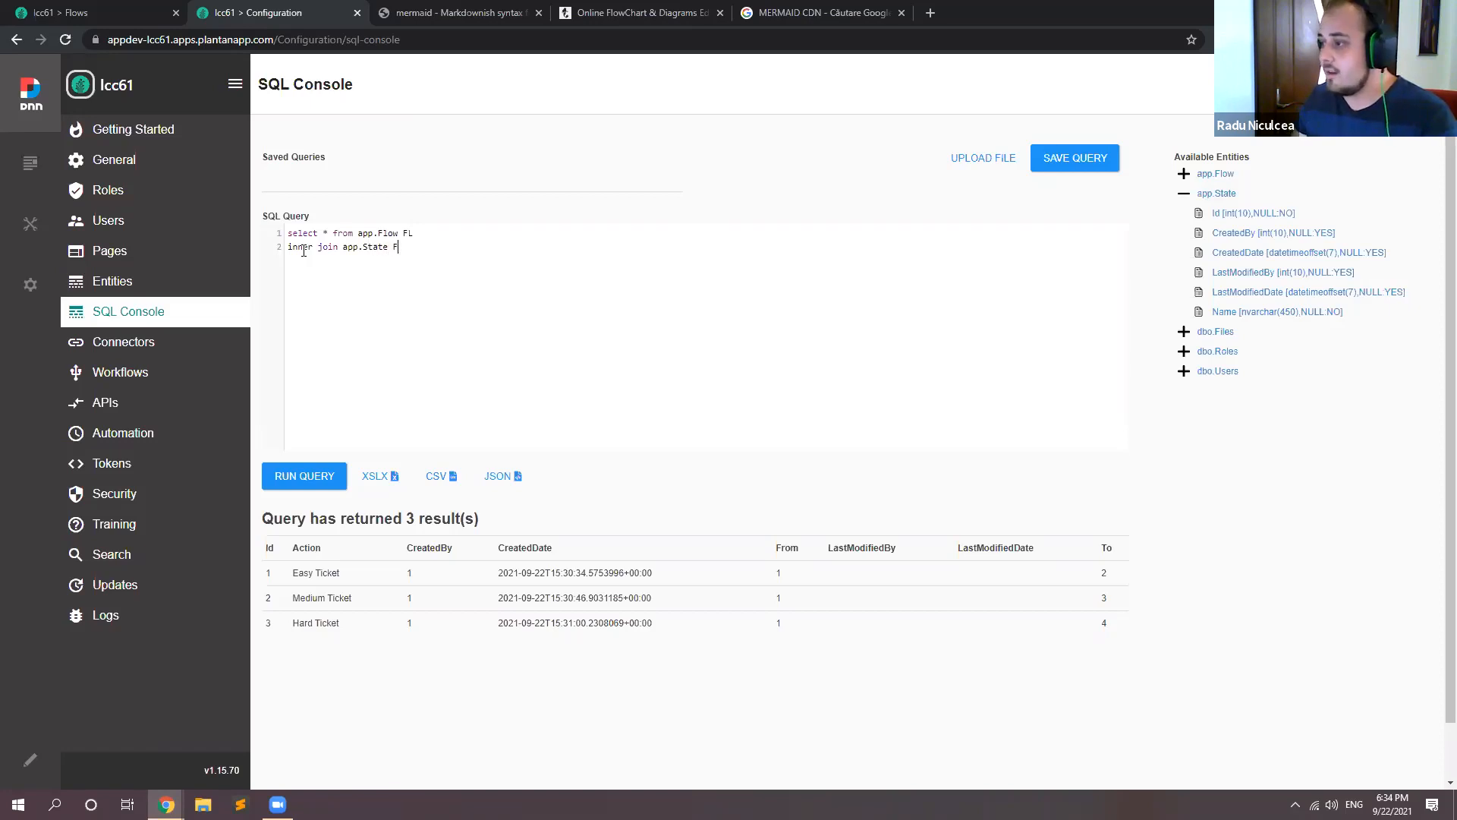
{"action": "type", "text": " o"}
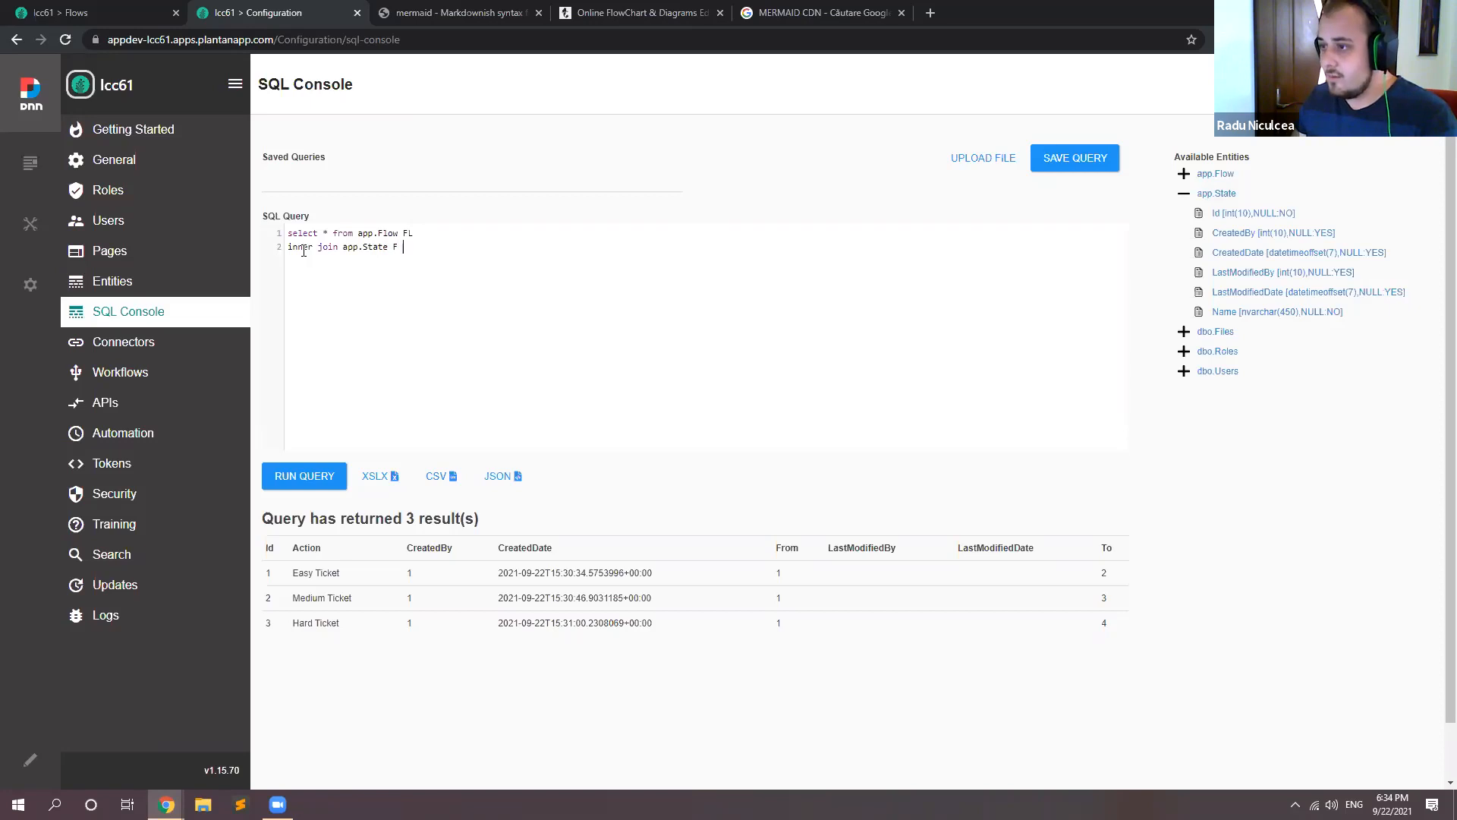
{"action": "type", "text": "n D"}
{"action": "type", "text": ".ID"}
{"action": "type", "text": "d= F"}
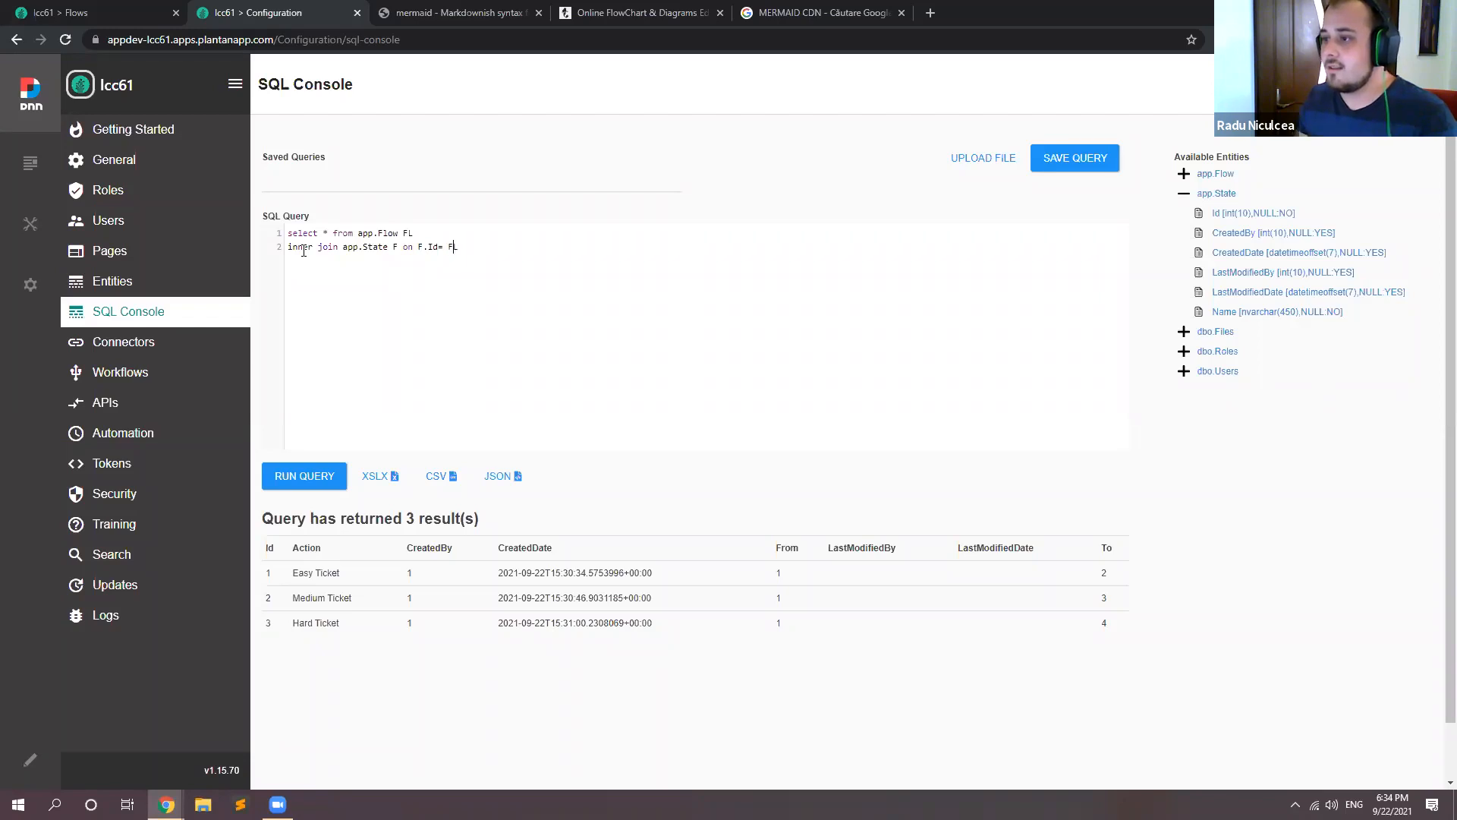
{"action": "key", "text": "Right"}
{"action": "key", "text": "Right"}
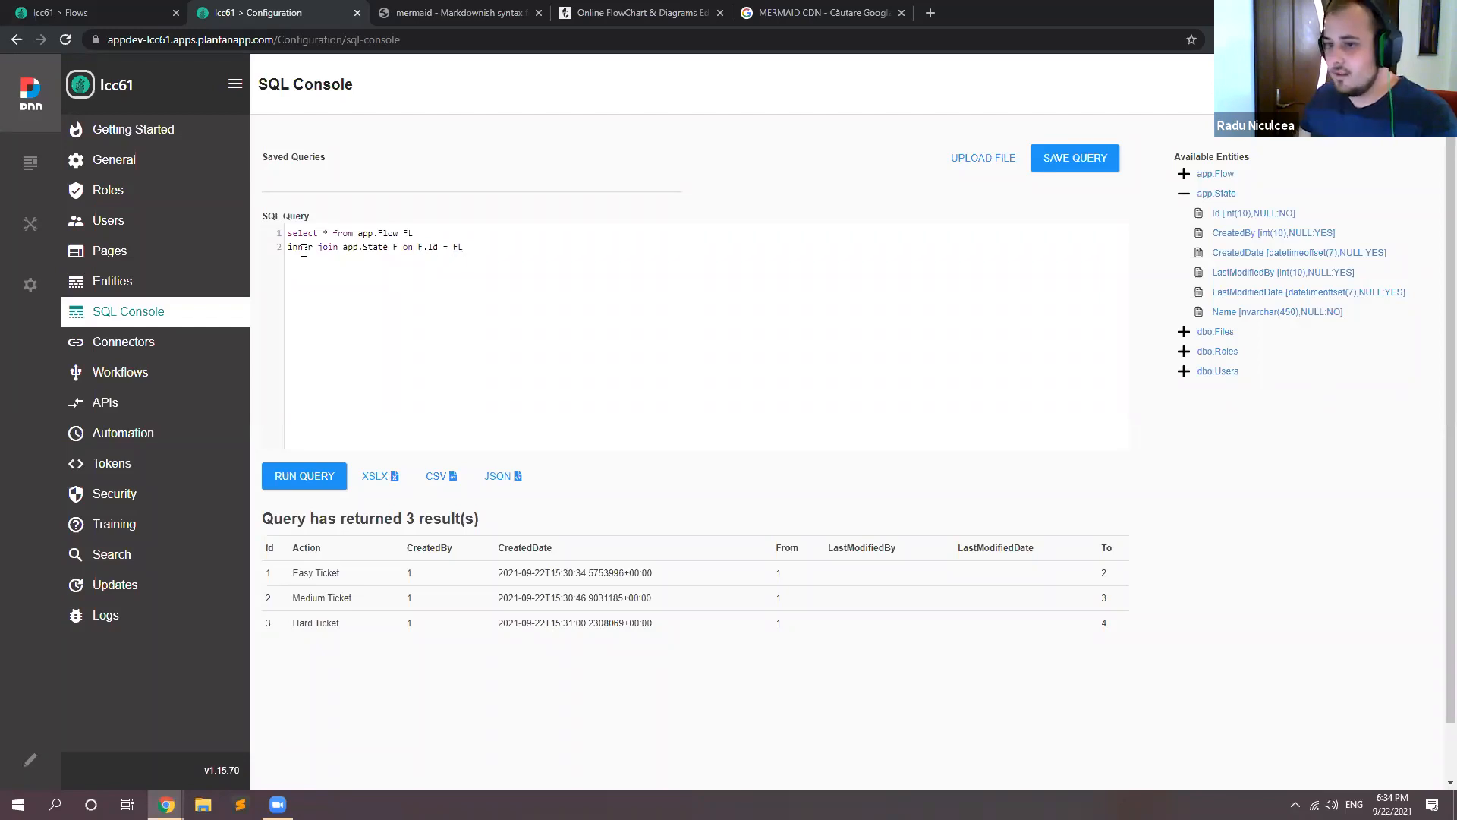
{"action": "type", "text": ".["}
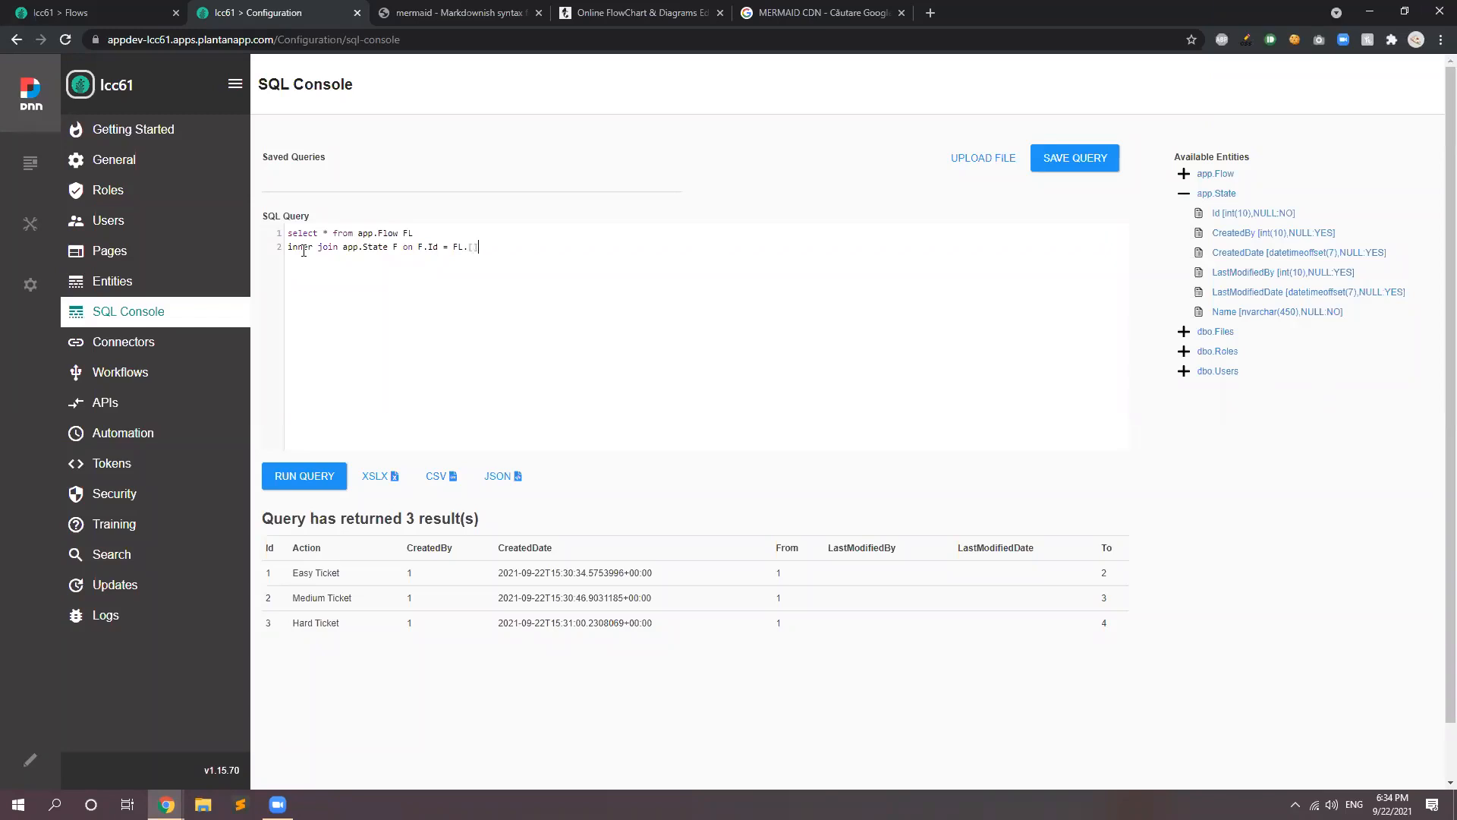
{"action": "type", "text": "From"}
{"action": "type", "text": "inner join "}
{"action": "type", "text": "app.State"}
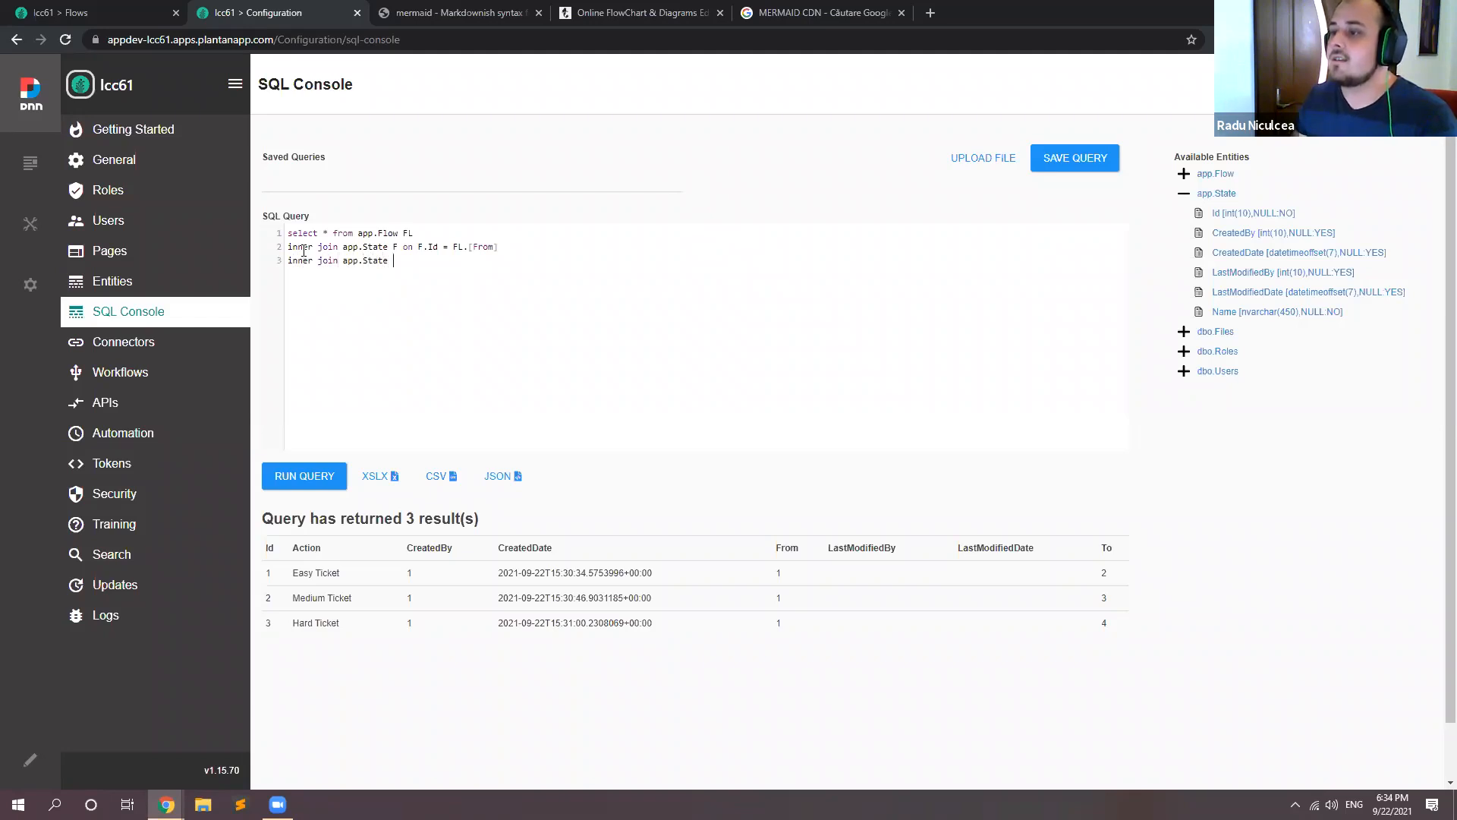
{"action": "type", "text": " T on "}
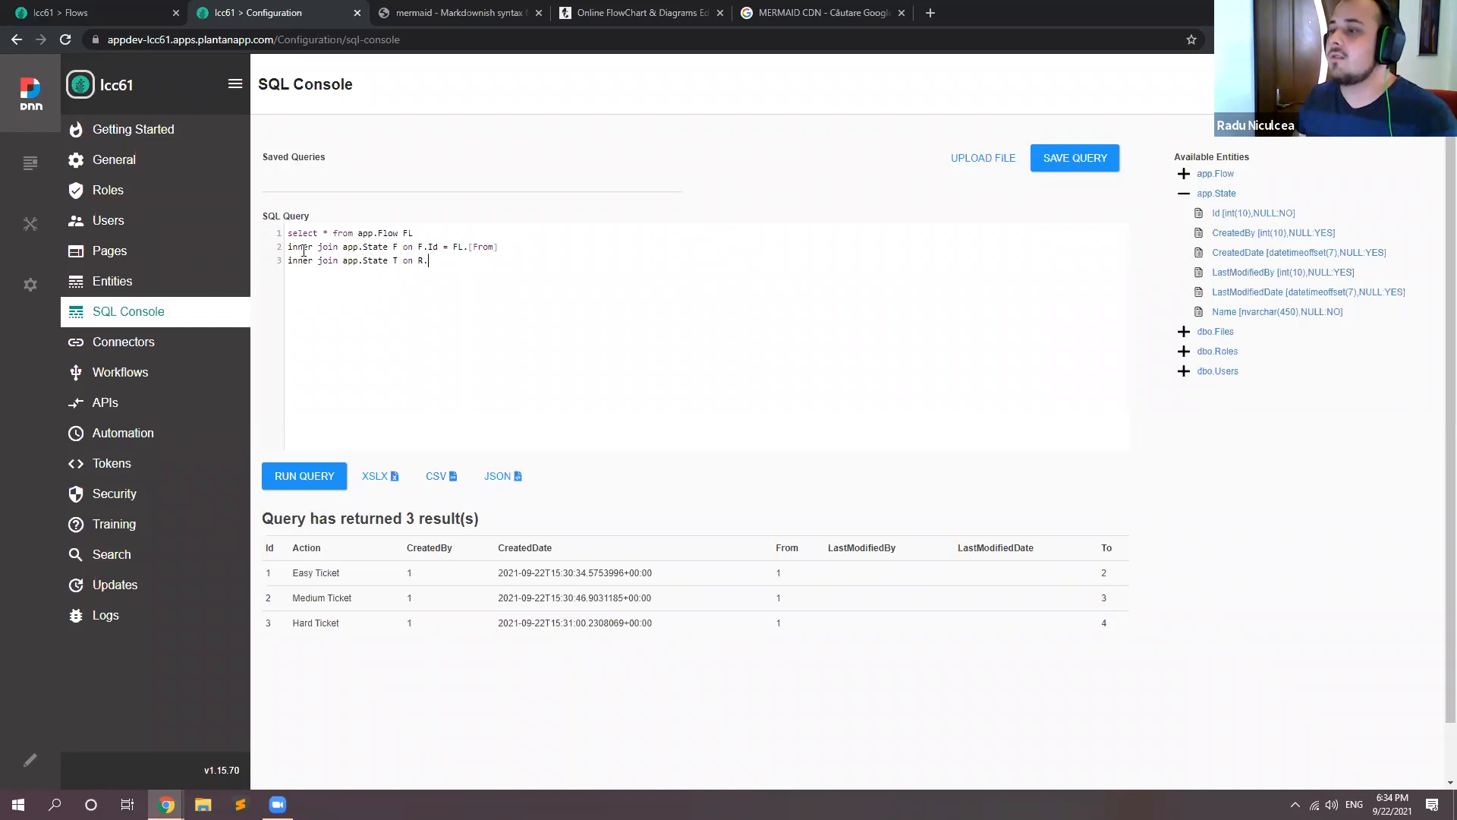
{"action": "type", "text": "T.id = FL.["}
Step: Add a second join for the target state, "inner join app.State T on T.id = FL.[To]"
{"action": "key", "text": "BackSpace"}
{"action": "type", "text": "[]"}
{"action": "type", "text": "To"}
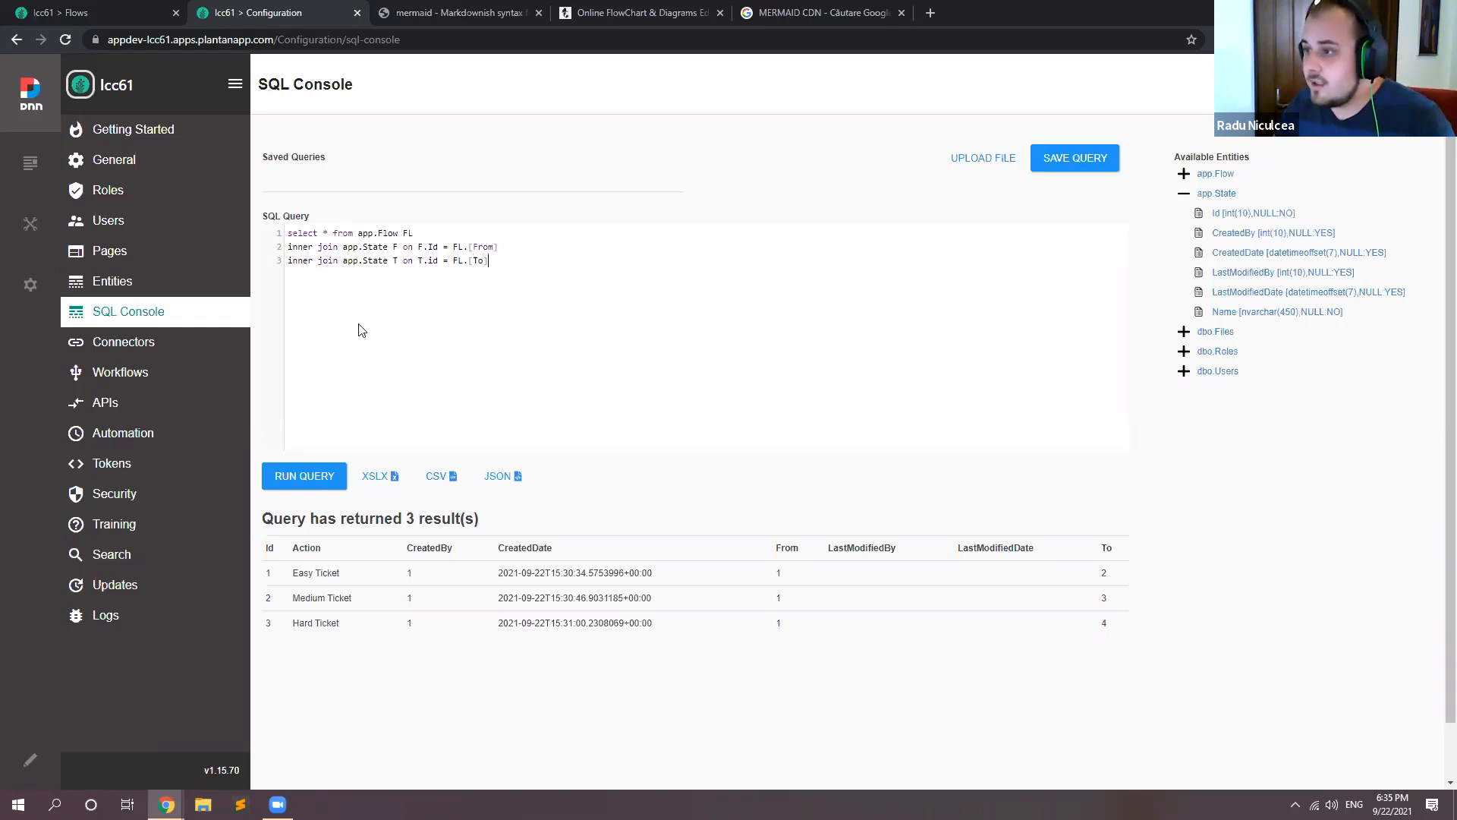
Step: Run the joined query and examine the source and target state names in its results
{"action": "left_click", "coordinate": [318, 476]}
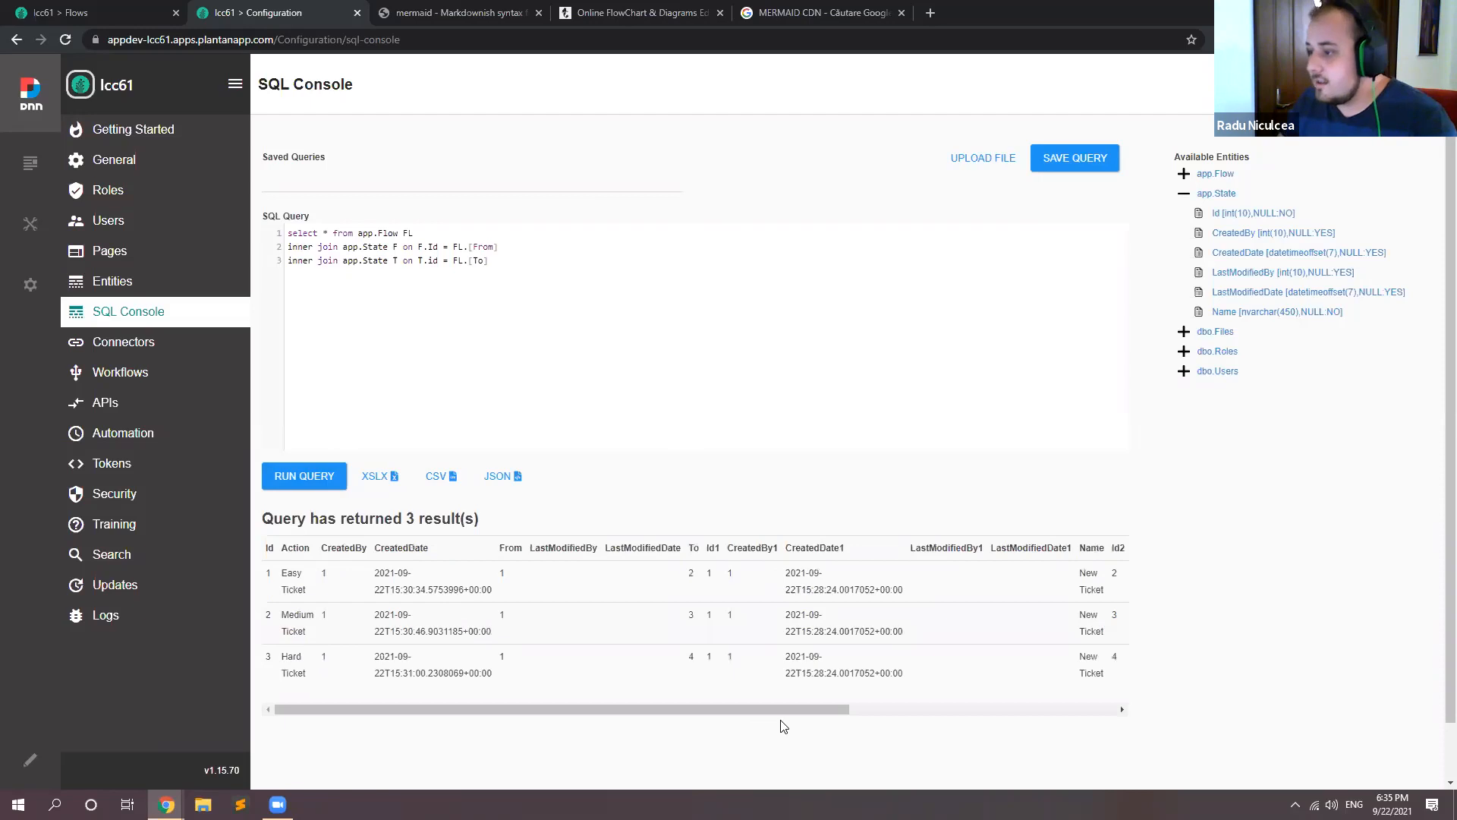
{"action": "left_click", "coordinate": [886, 711]}
{"action": "left_click_drag", "start_coordinate": [677, 577], "coordinate": [676, 612]}
{"action": "left_click", "coordinate": [1093, 585]}
{"action": "left_click_drag", "start_coordinate": [1091, 613], "coordinate": [1117, 636]}
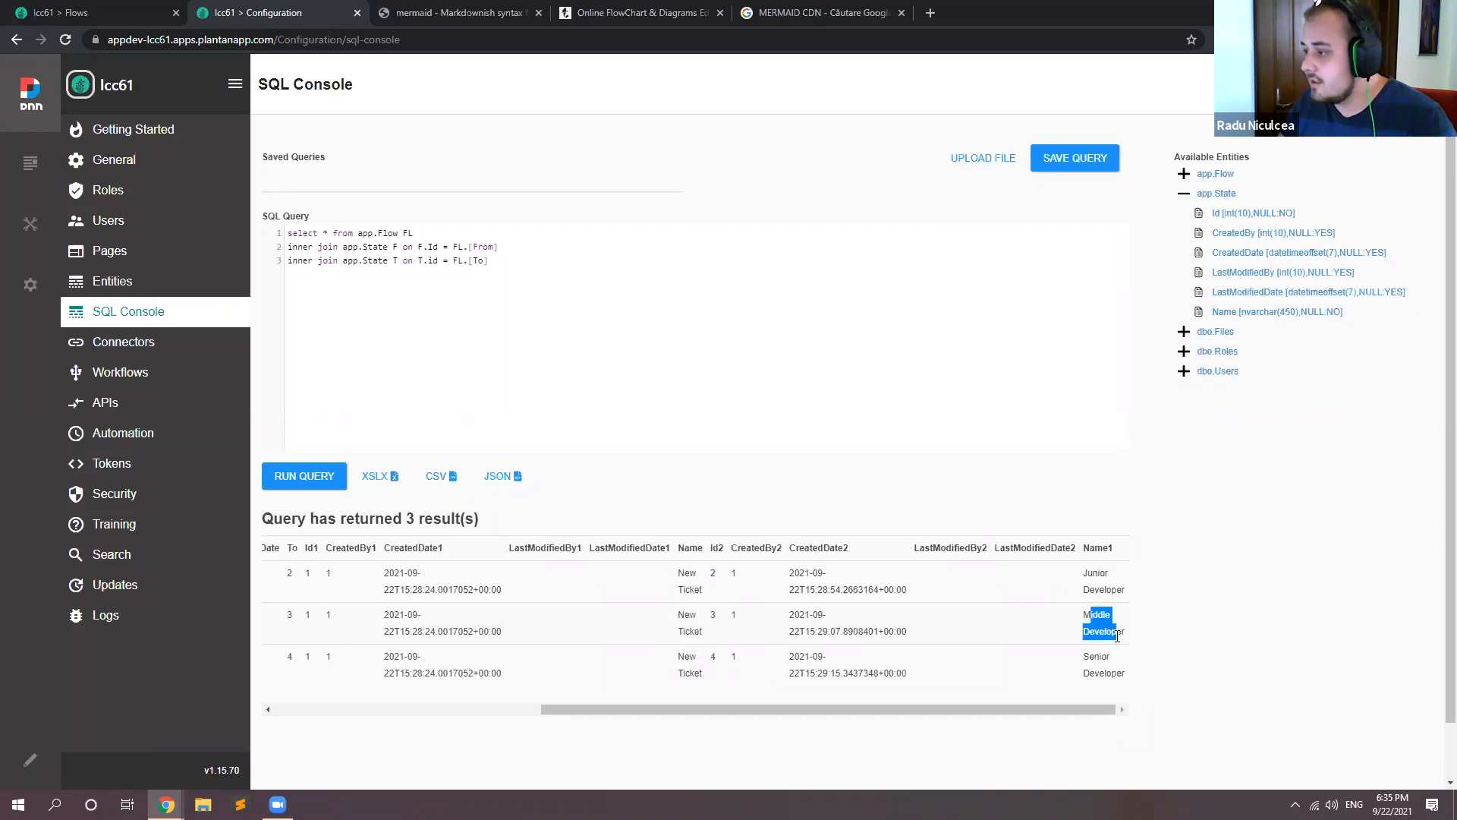
Step: Examine the source and target state names of the last result row, and the first columns of the query results
{"action": "left_click_drag", "start_coordinate": [675, 654], "coordinate": [700, 675]}
{"action": "left_click_drag", "start_coordinate": [1083, 654], "coordinate": [1124, 674]}
{"action": "left_click", "coordinate": [1062, 671]}
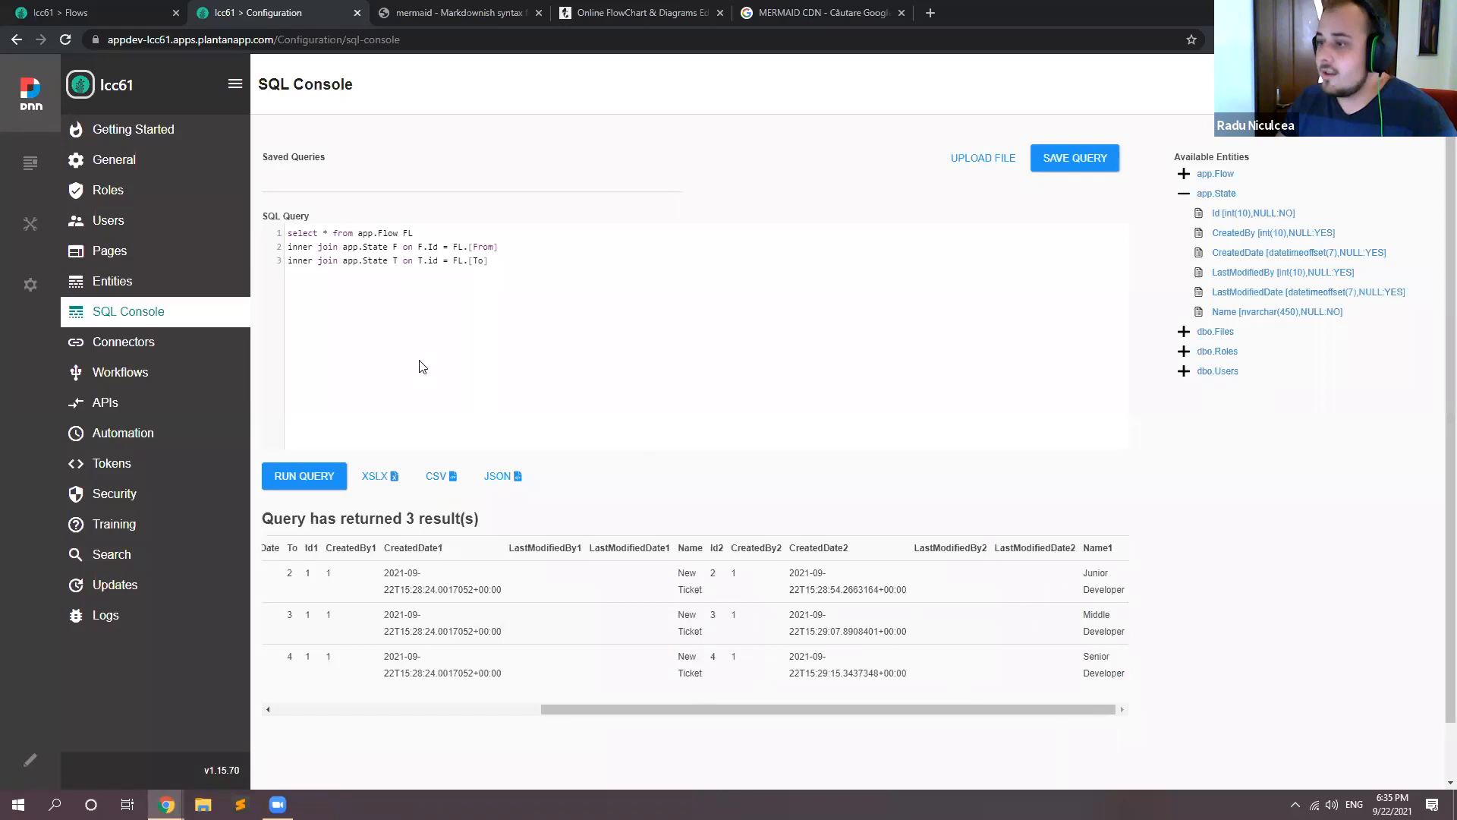
{"action": "left_click_drag", "start_coordinate": [789, 710], "coordinate": [524, 710]}
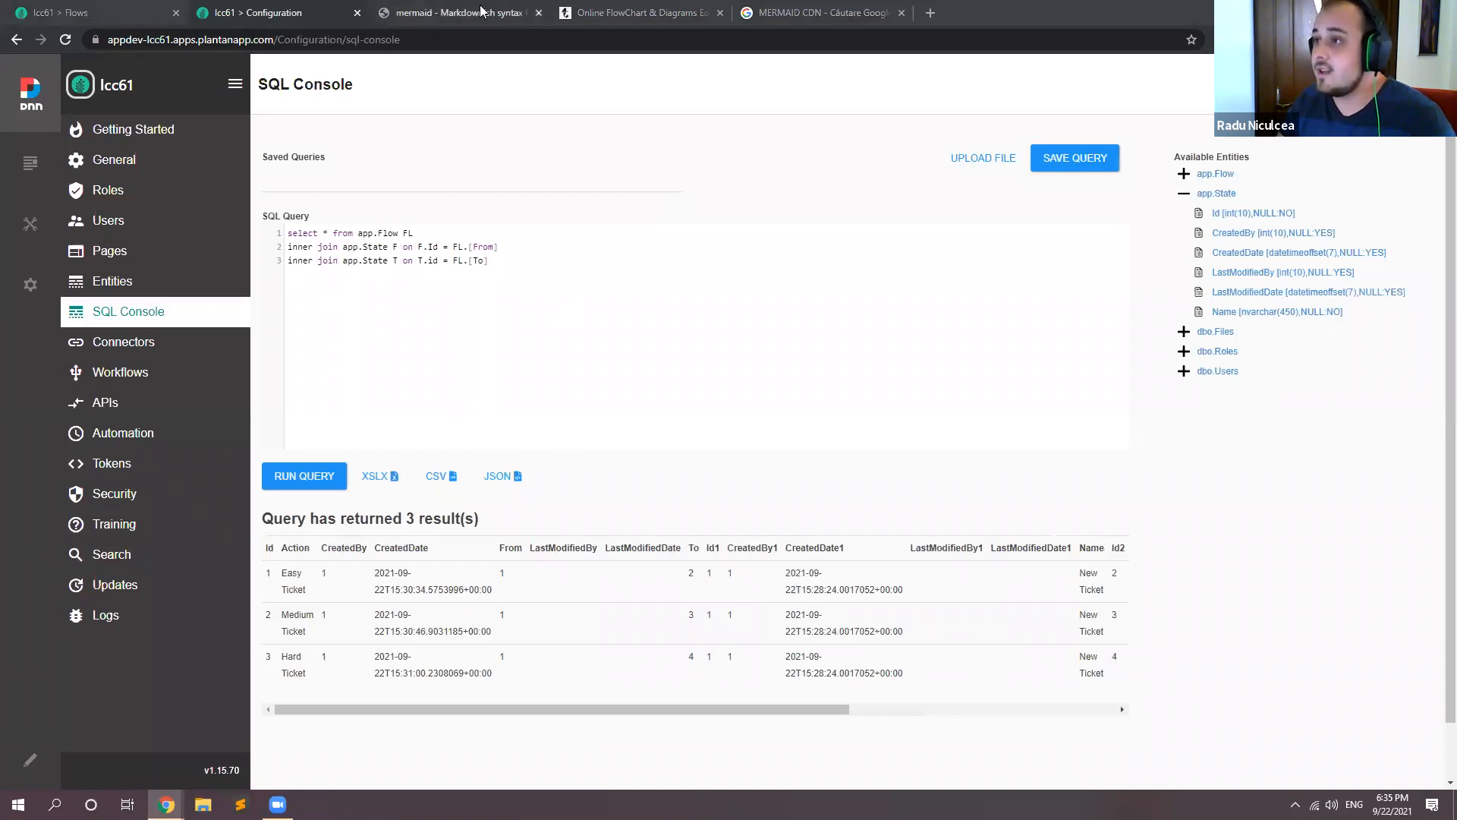
Step: Switch to the Mermaid Live Editor and change the Christmas node's identifier from A to 1
{"action": "left_click", "coordinate": [607, 12]}
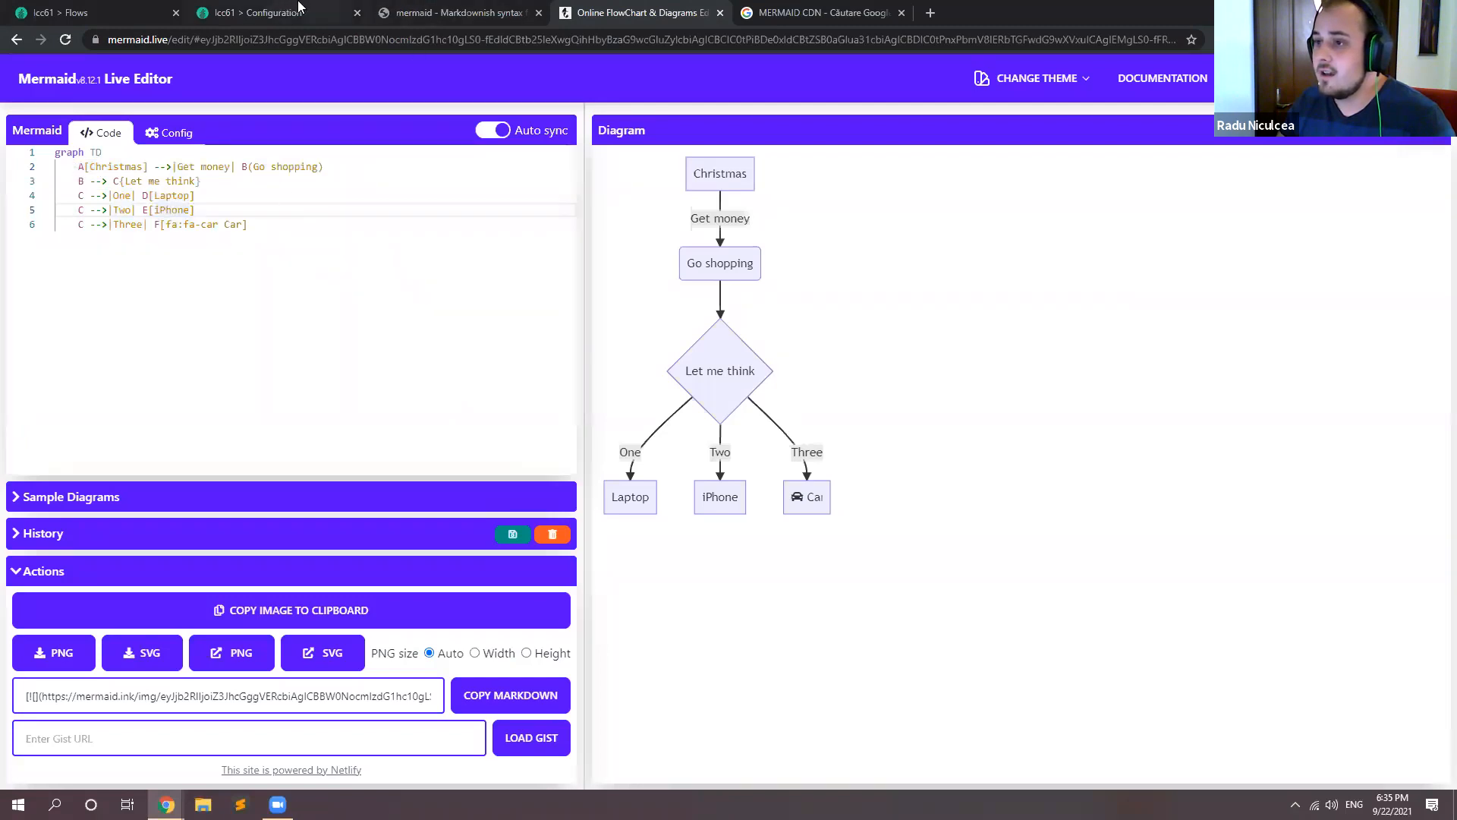
{"action": "left_click_drag", "start_coordinate": [78, 166], "coordinate": [150, 166]}
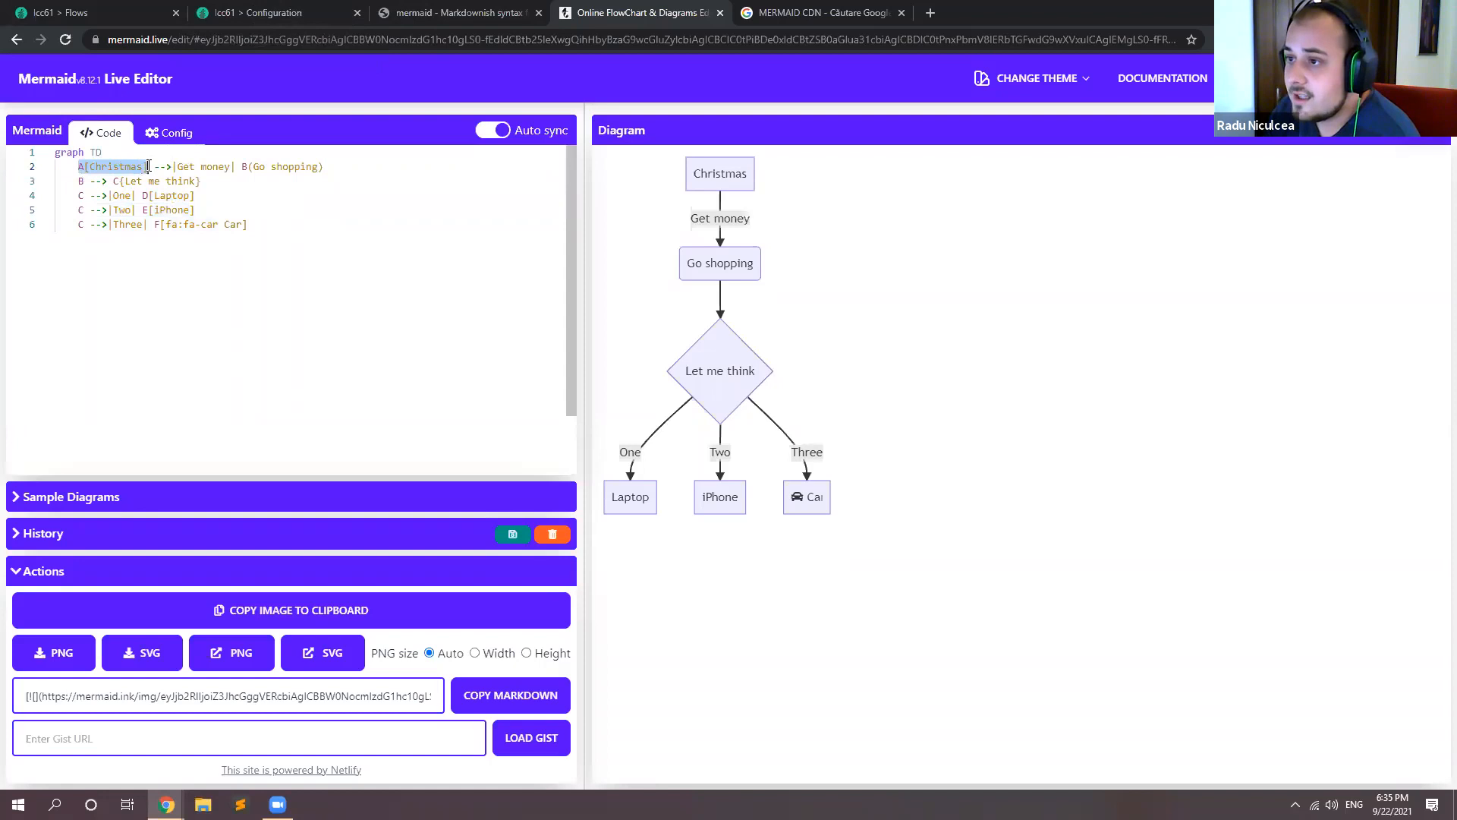
{"action": "left_click", "coordinate": [82, 166]}
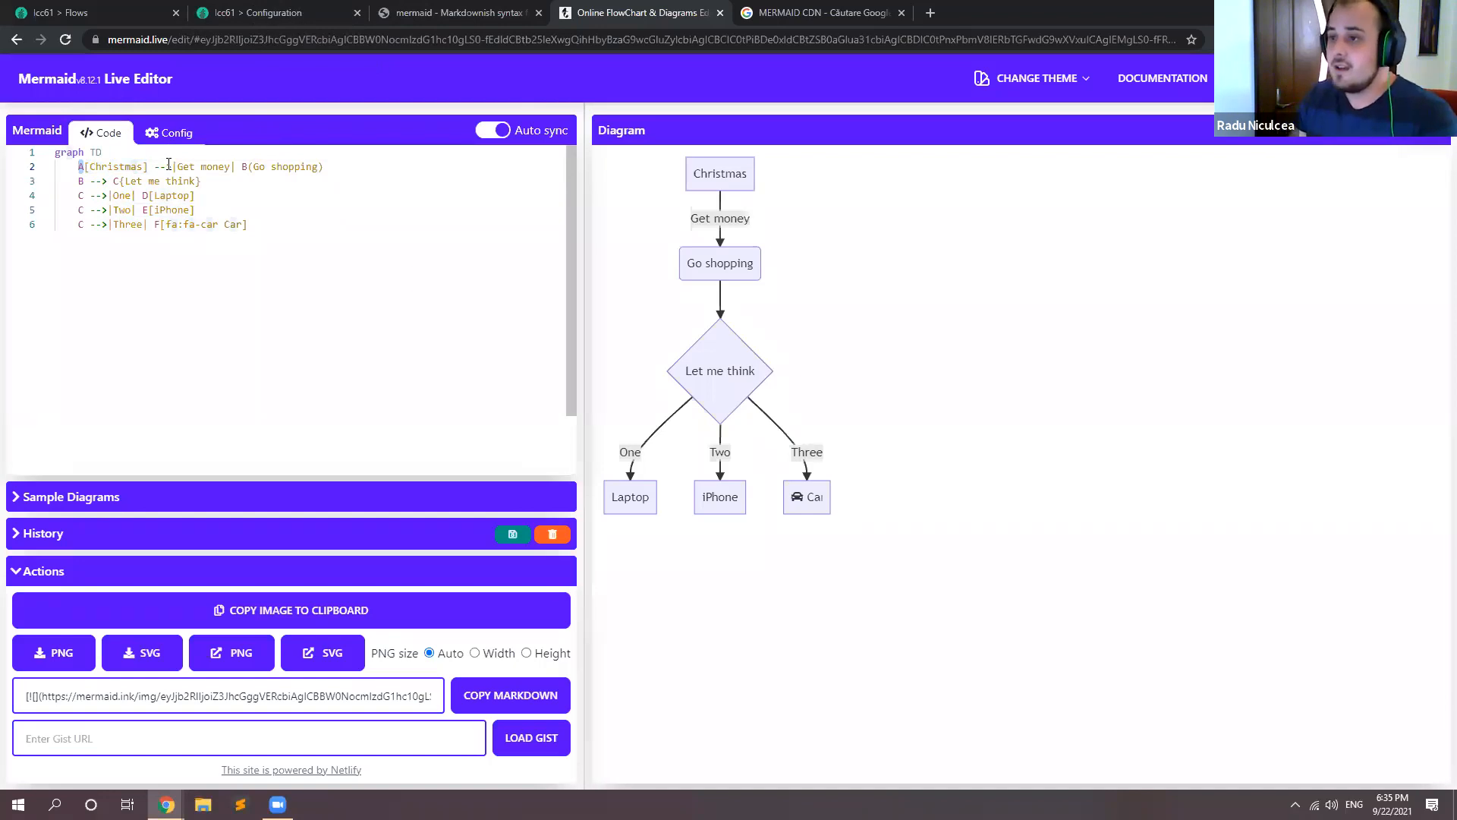
{"action": "type", "text": "1"}
{"action": "key", "text": "BackSpace"}
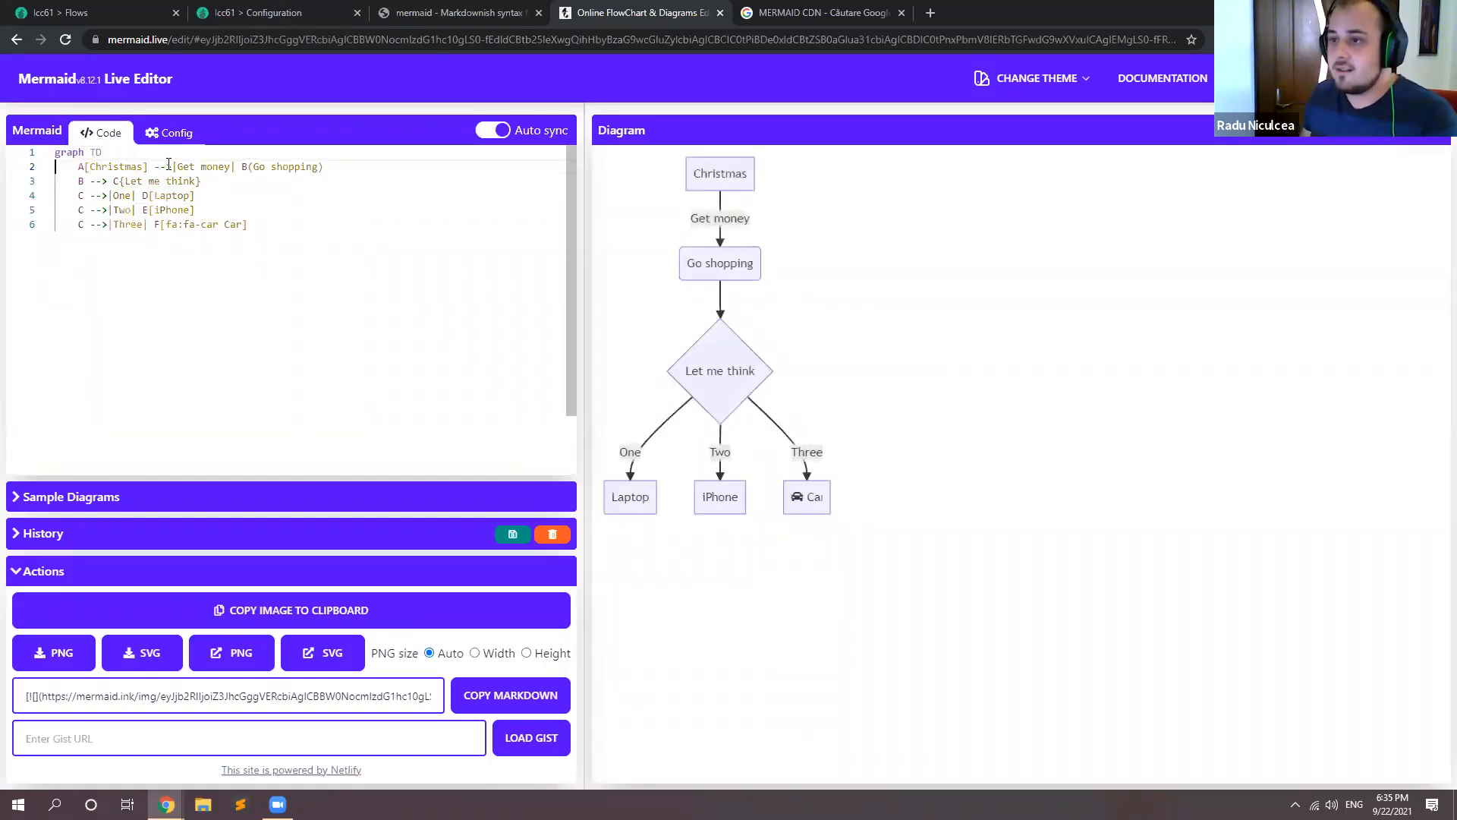
{"action": "key", "text": "Delete"}
{"action": "type", "text": "1"}
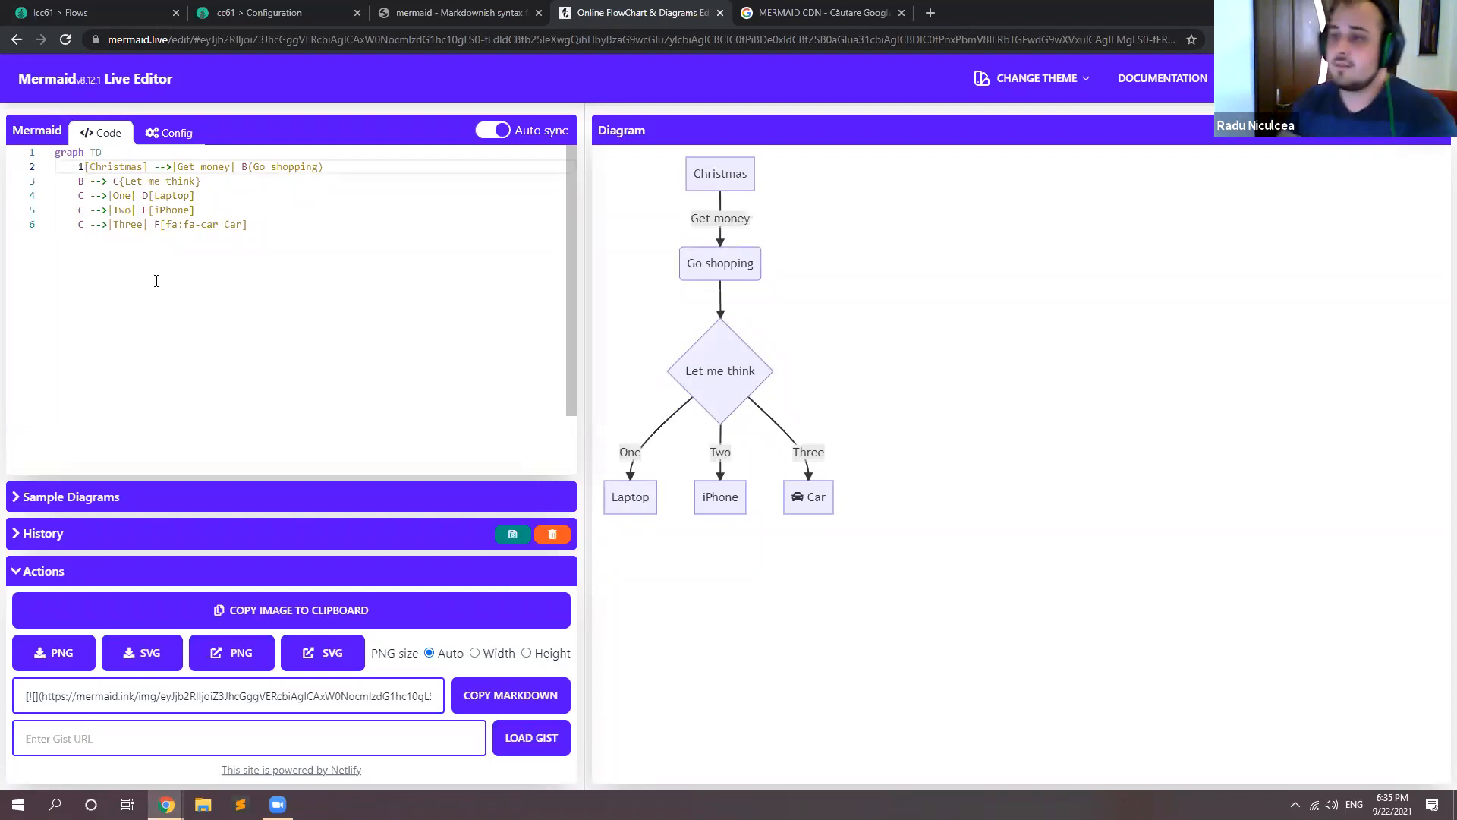
Step: Back in the SQL Console, replace the asterisk in the select with an expression starting F.Id + '['
{"action": "left_click", "coordinate": [292, 9]}
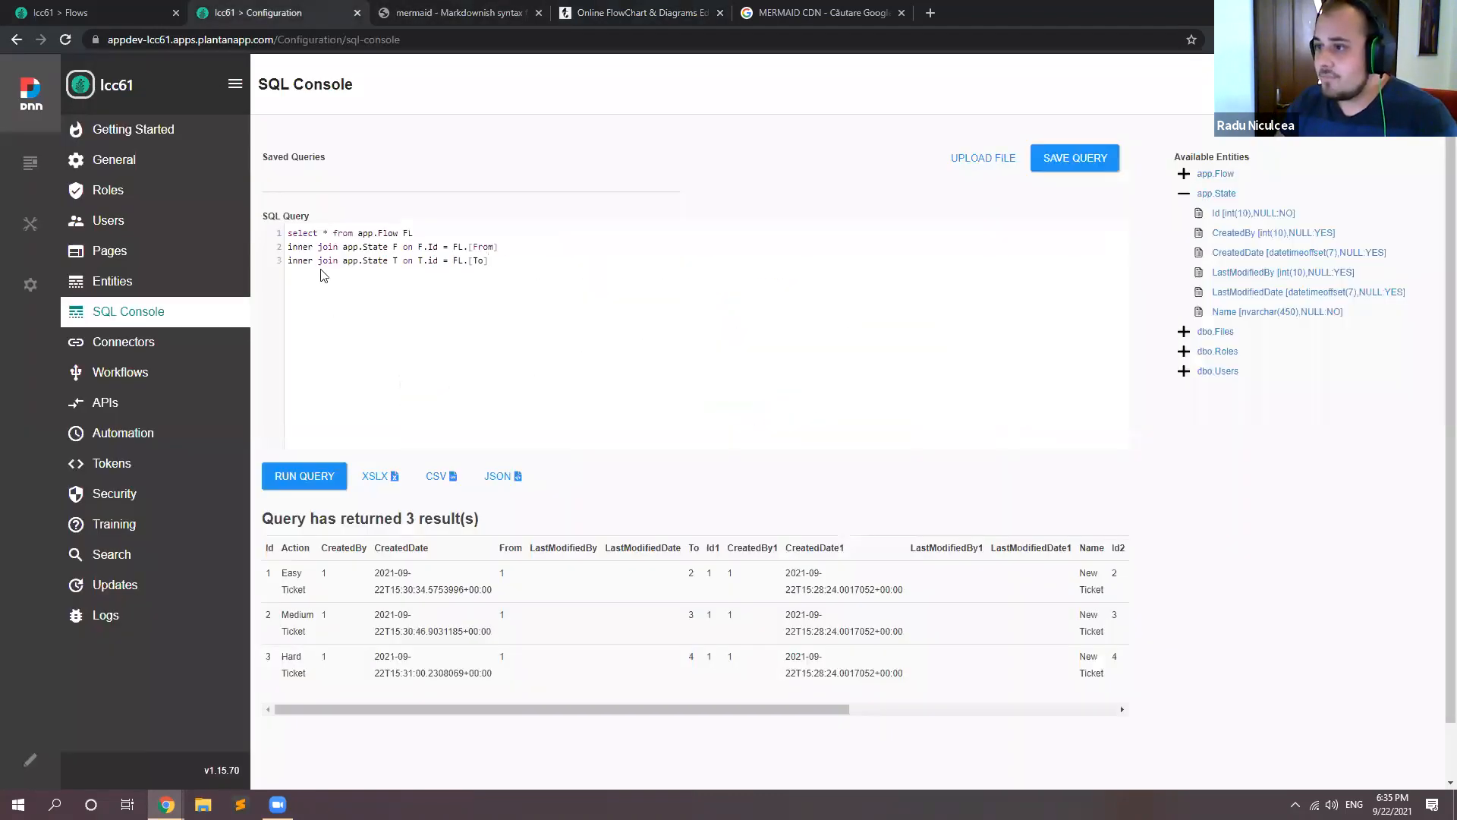
{"action": "key", "text": "BackSpace"}
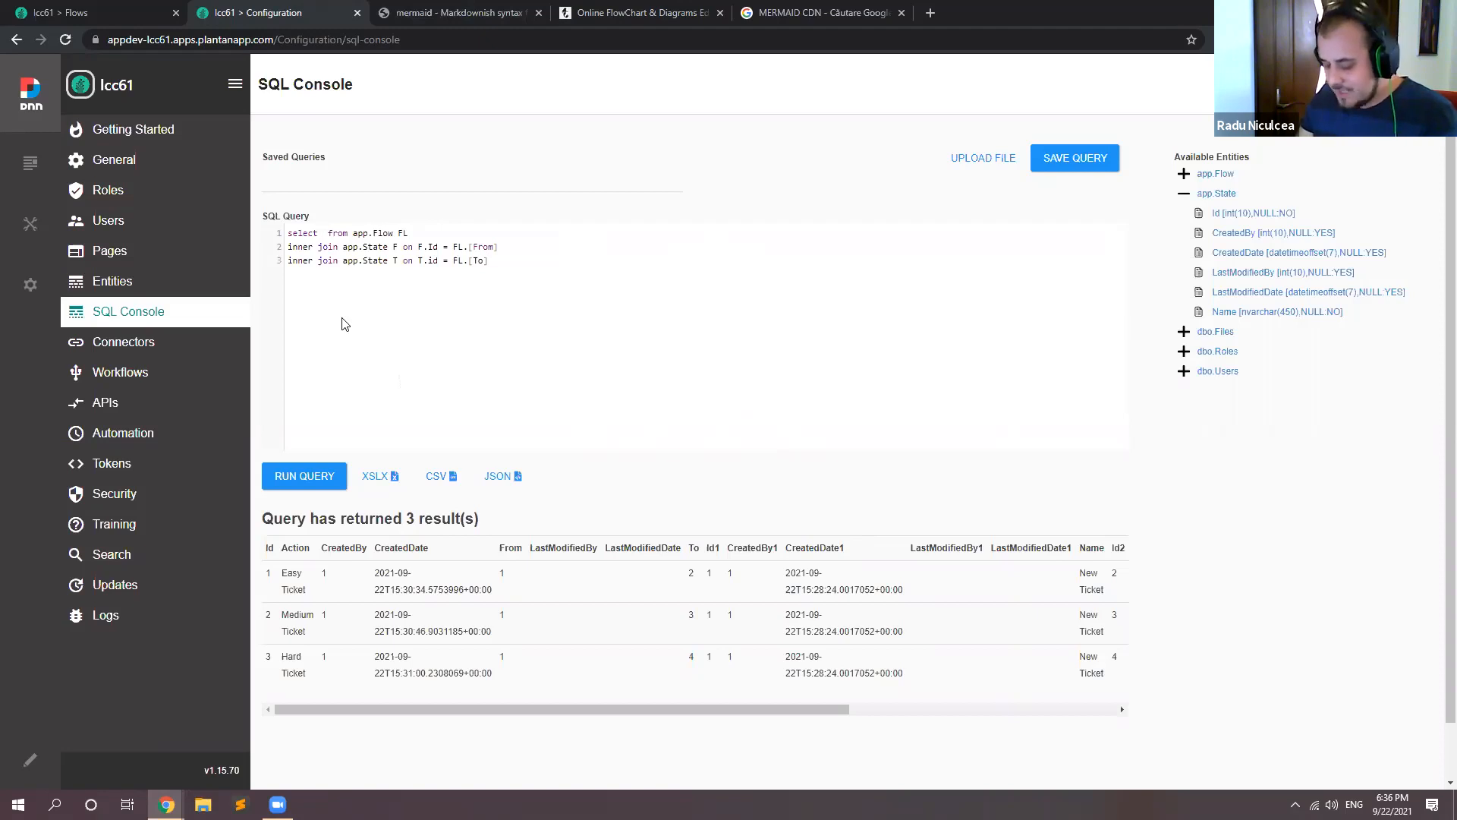
{"action": "type", "text": "F.Id"}
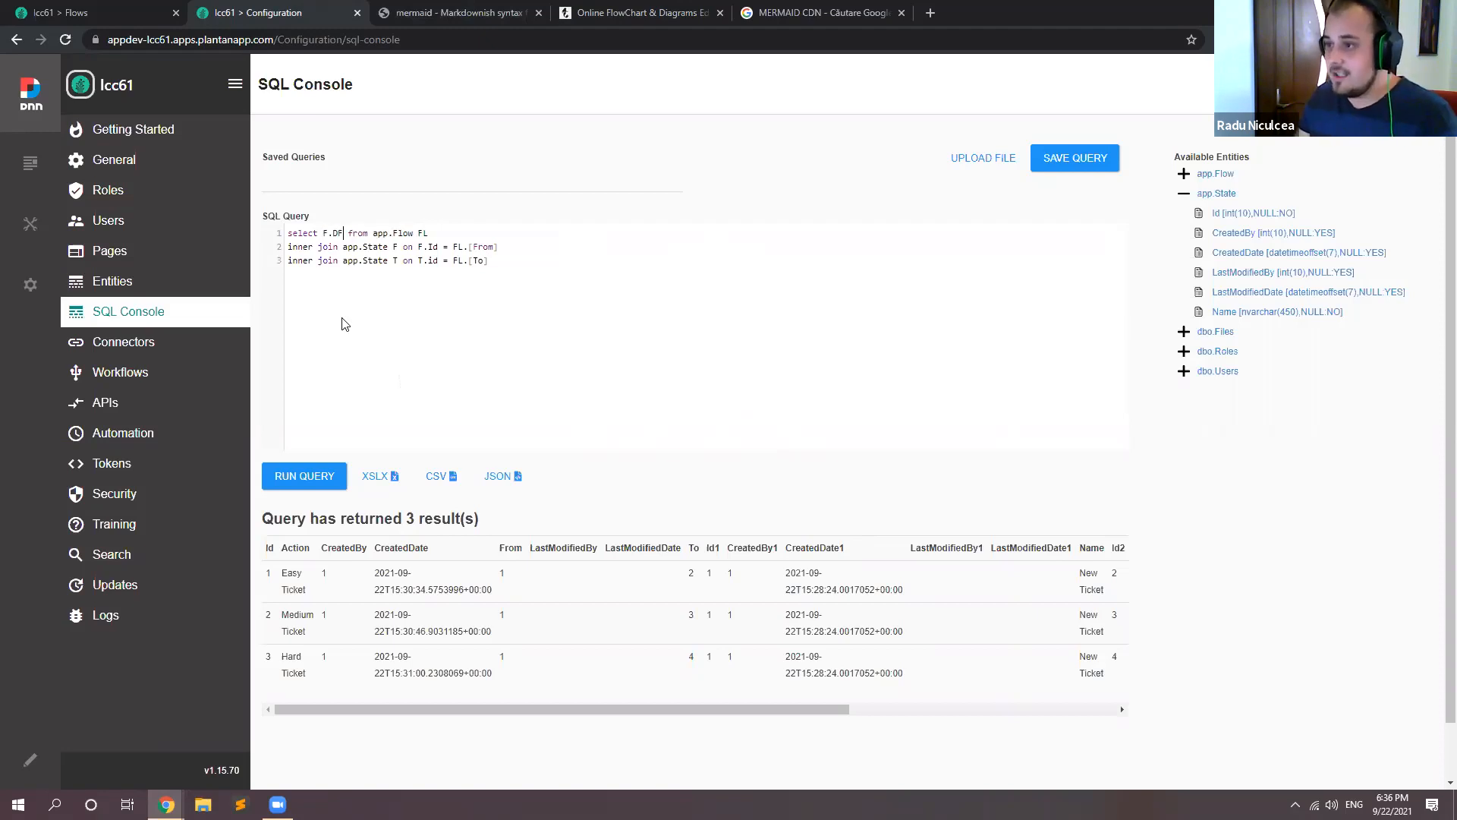
{"action": "type", "text": " +'"}
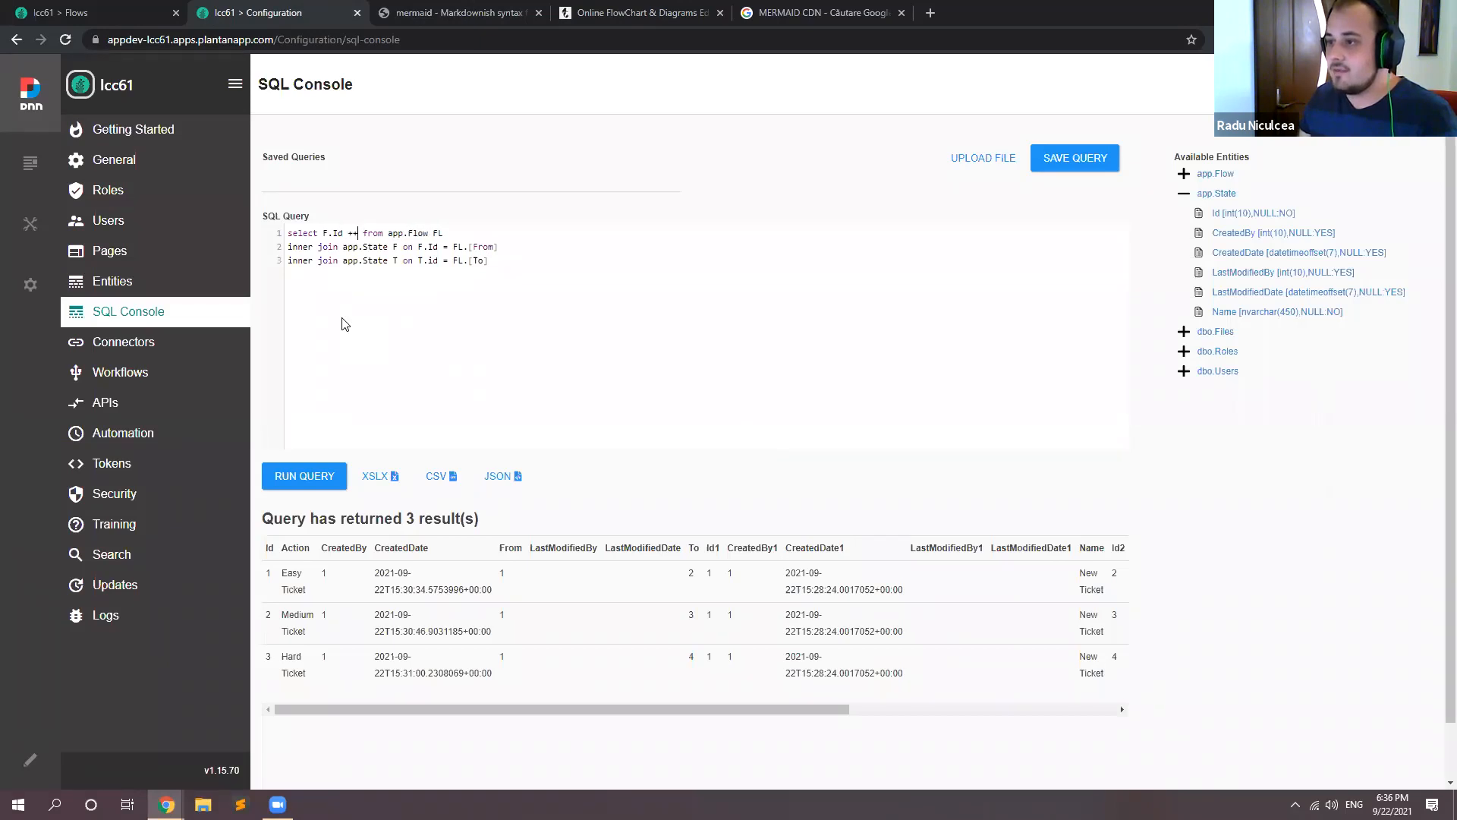
{"action": "key", "text": "Left"}
{"action": "type", "text": "''"}
{"action": "type", "text": "["}
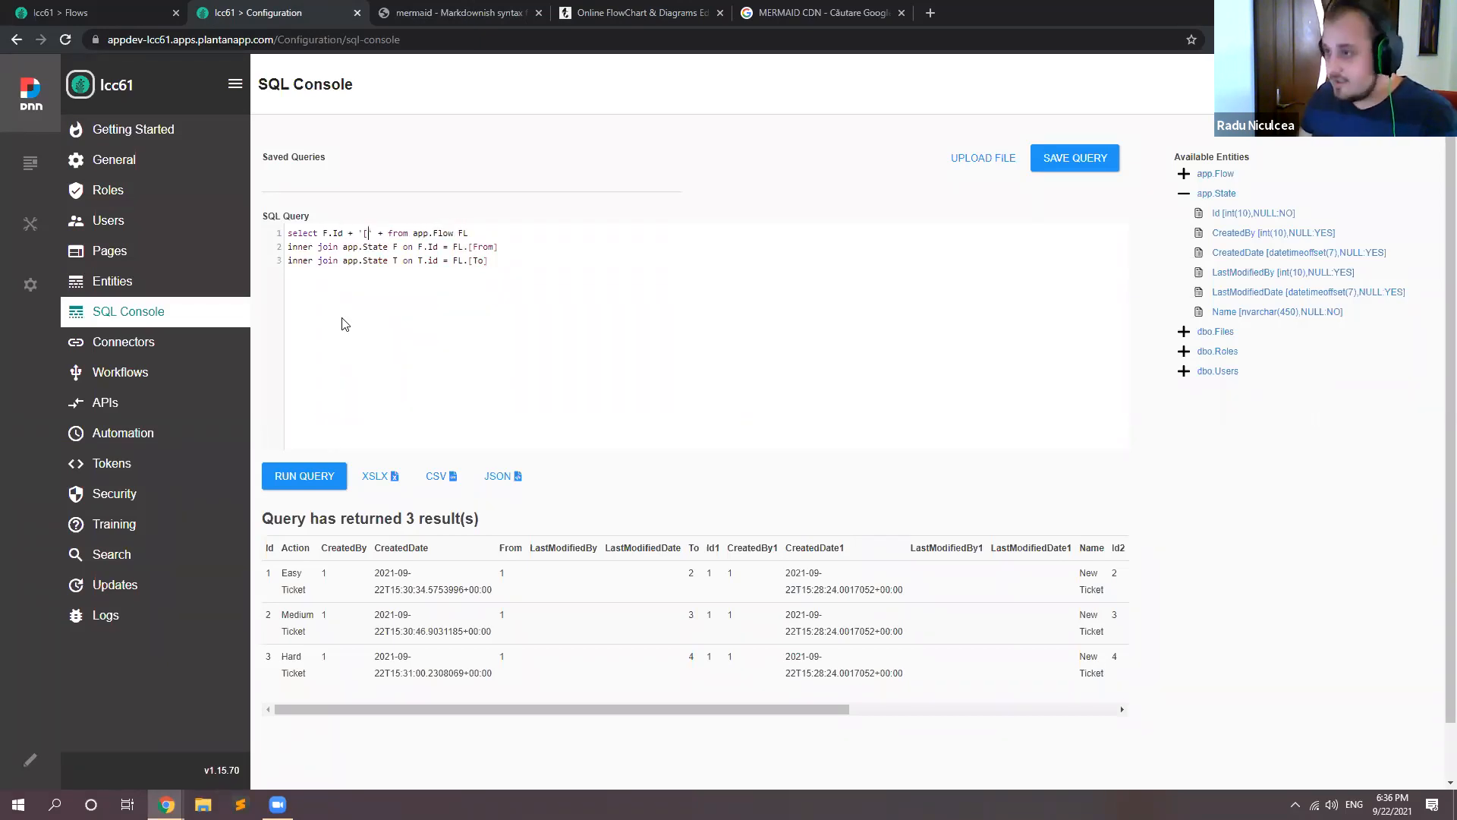
Step: Complete the select expression with + F.Name + ']' and run the query
{"action": "key", "text": "Right"}
{"action": "type", "text": "+ "}
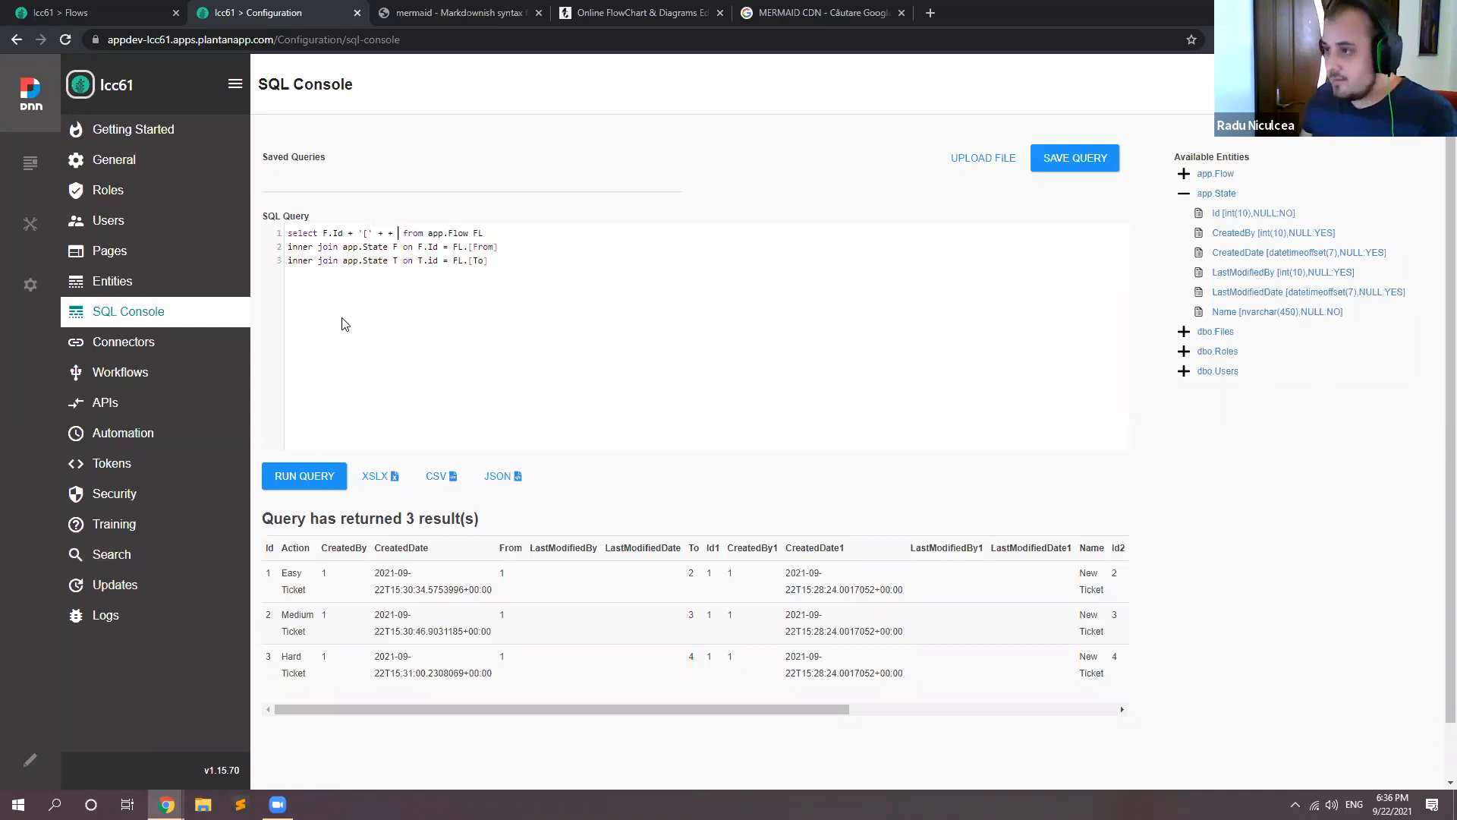
{"action": "type", "text": "']"}
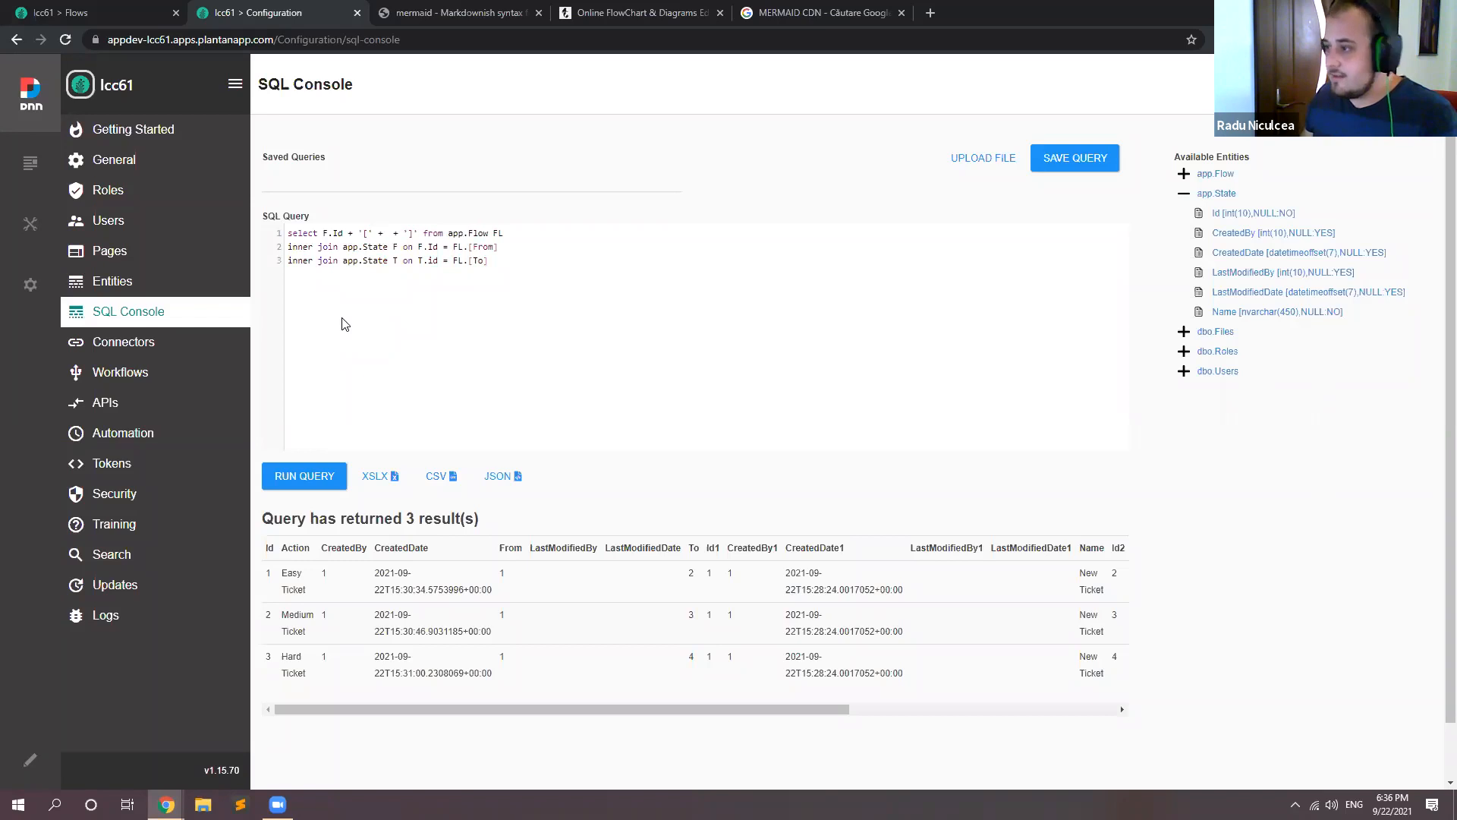
{"action": "type", "text": " F.Name"}
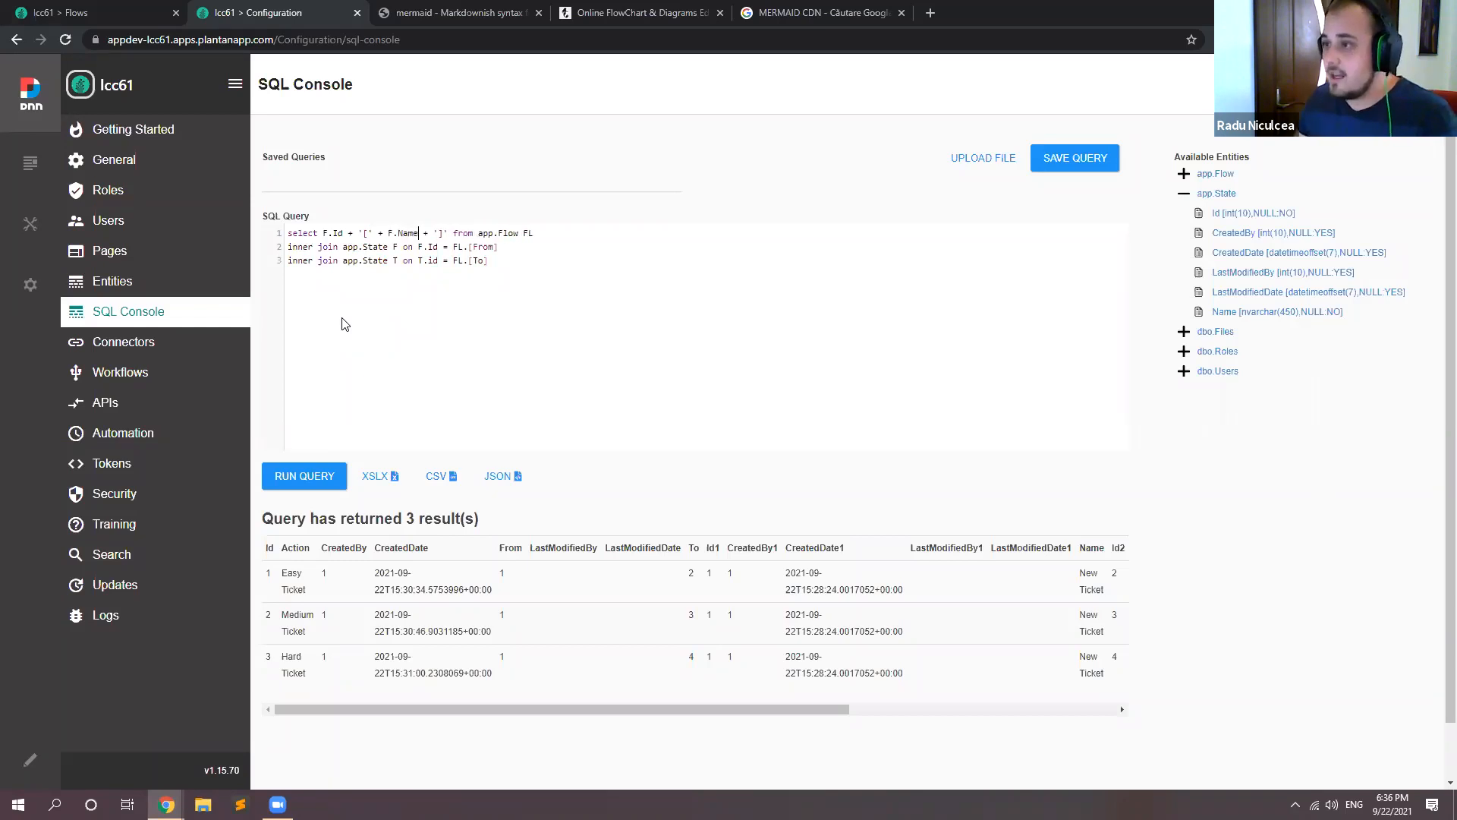
{"action": "left_click", "coordinate": [322, 476]}
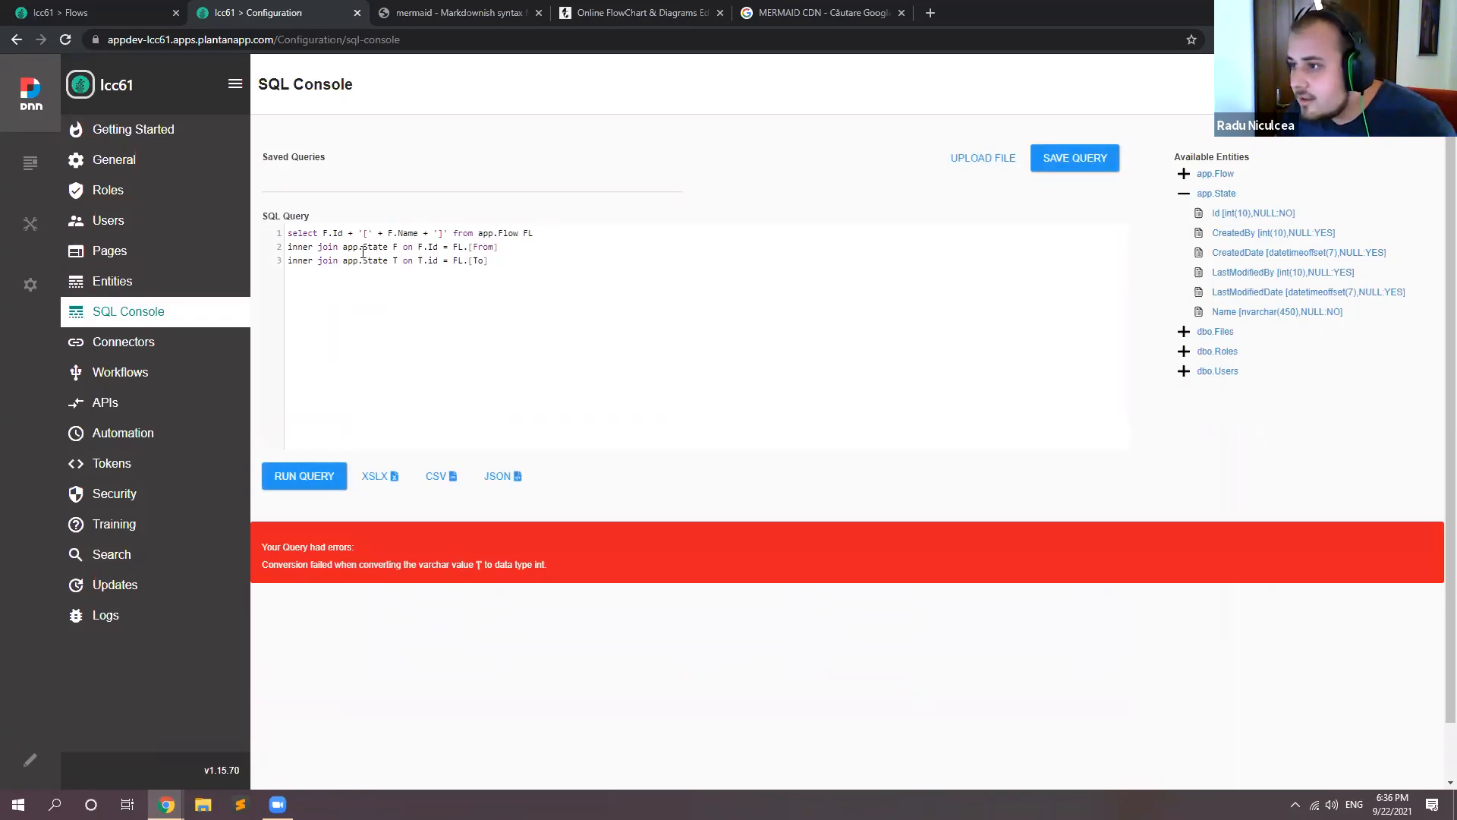
Step: Wrap F.Id in the select as cast(F.Id as nvarchar(5)) and rerun the query
{"action": "left_click", "coordinate": [324, 234]}
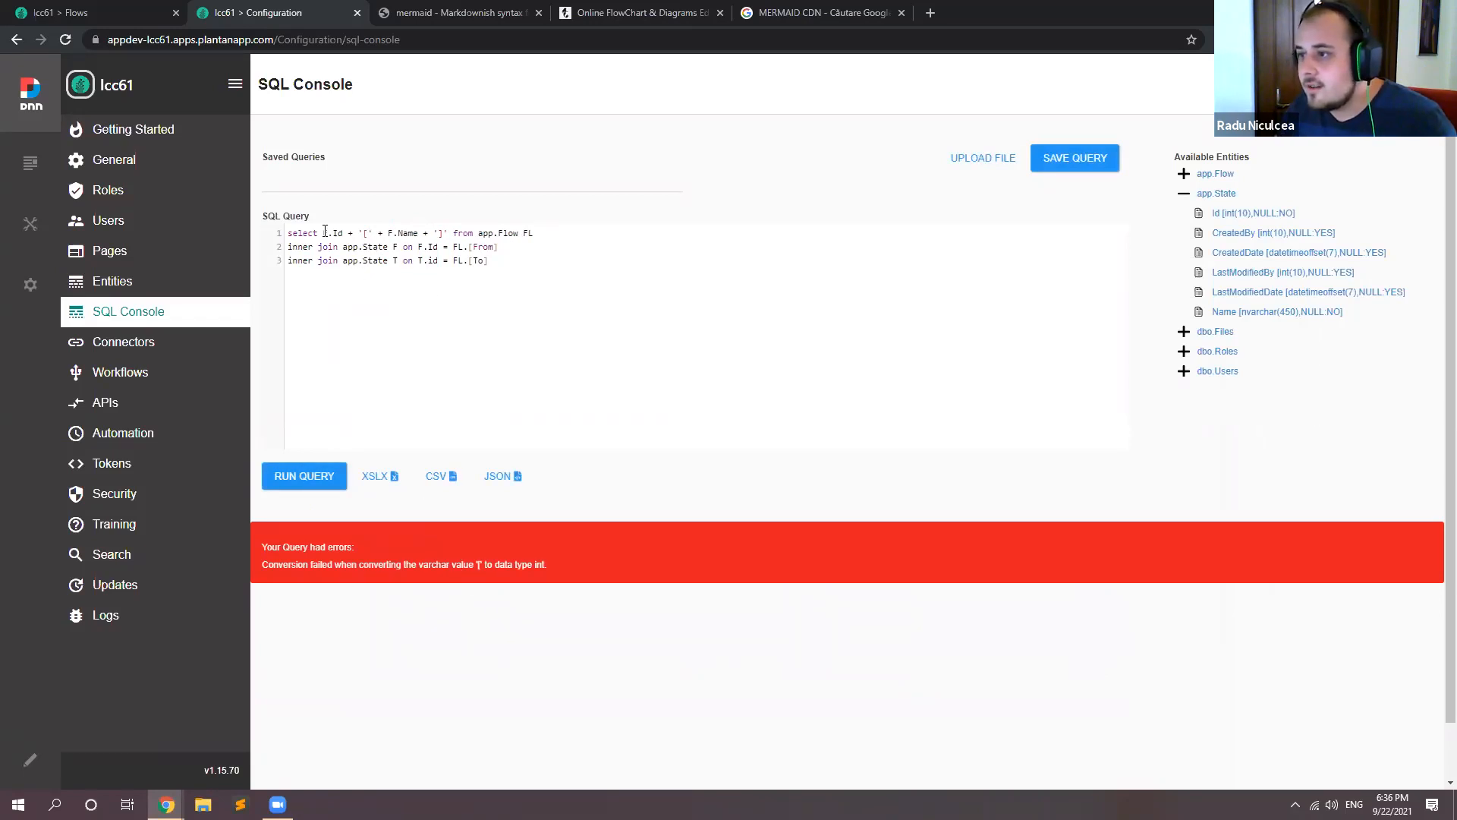
{"action": "type", "text": "cast("}
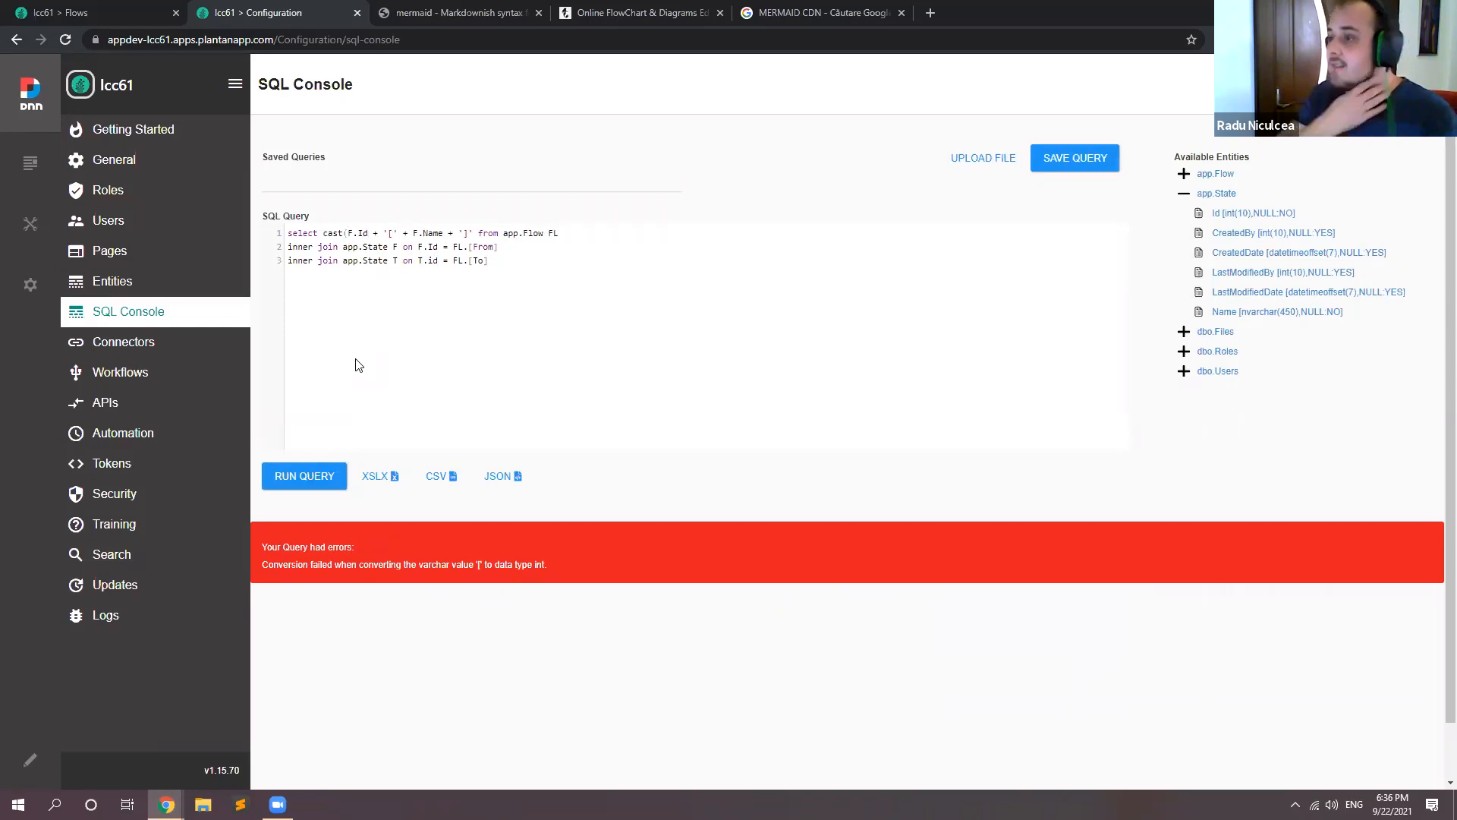
{"action": "key", "text": "Right"}
{"action": "key", "text": "Right"}
{"action": "key", "text": "Right"}
{"action": "key", "text": "Right"}
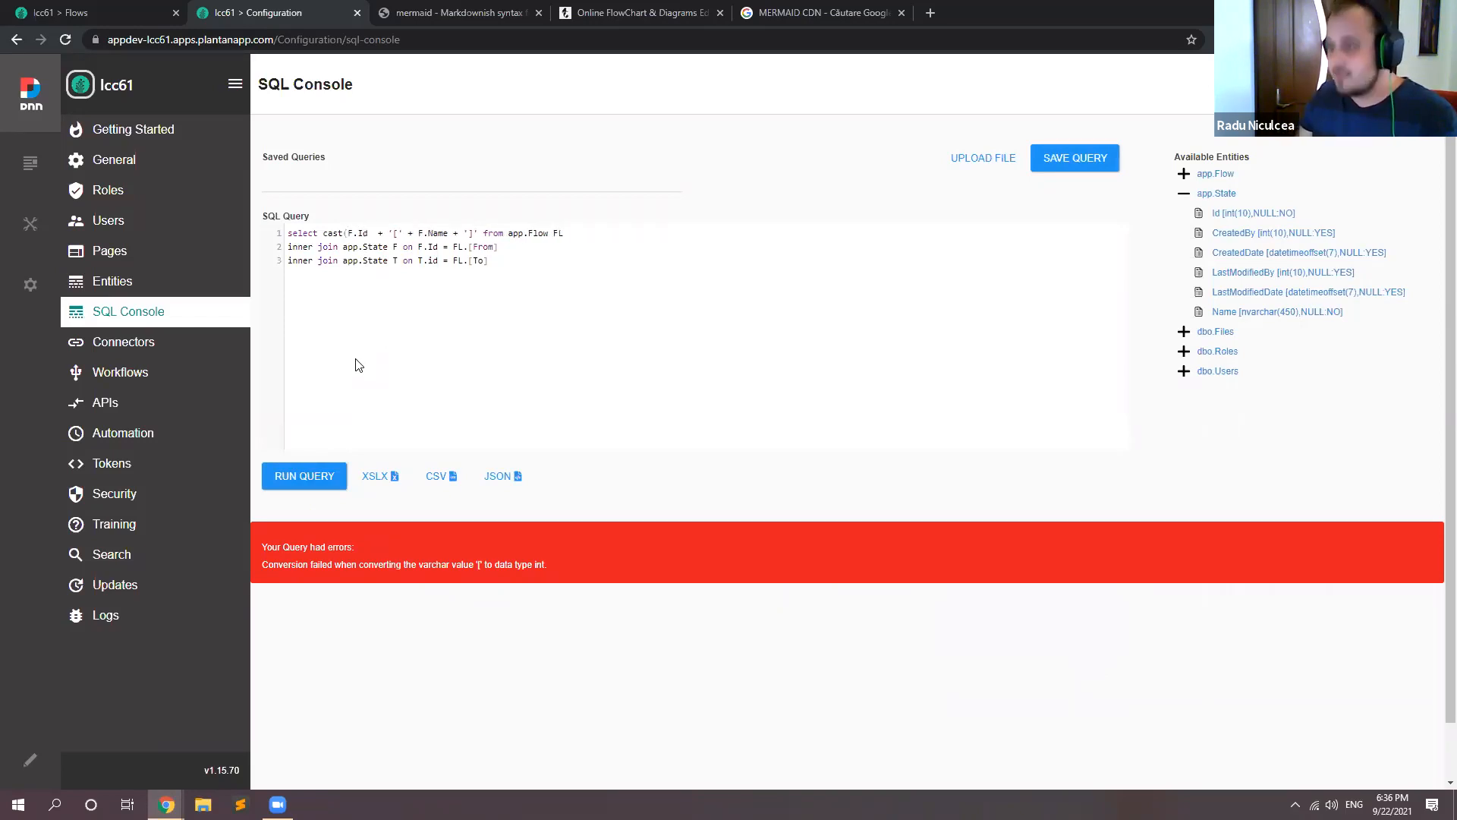
{"action": "type", "text": "as n"}
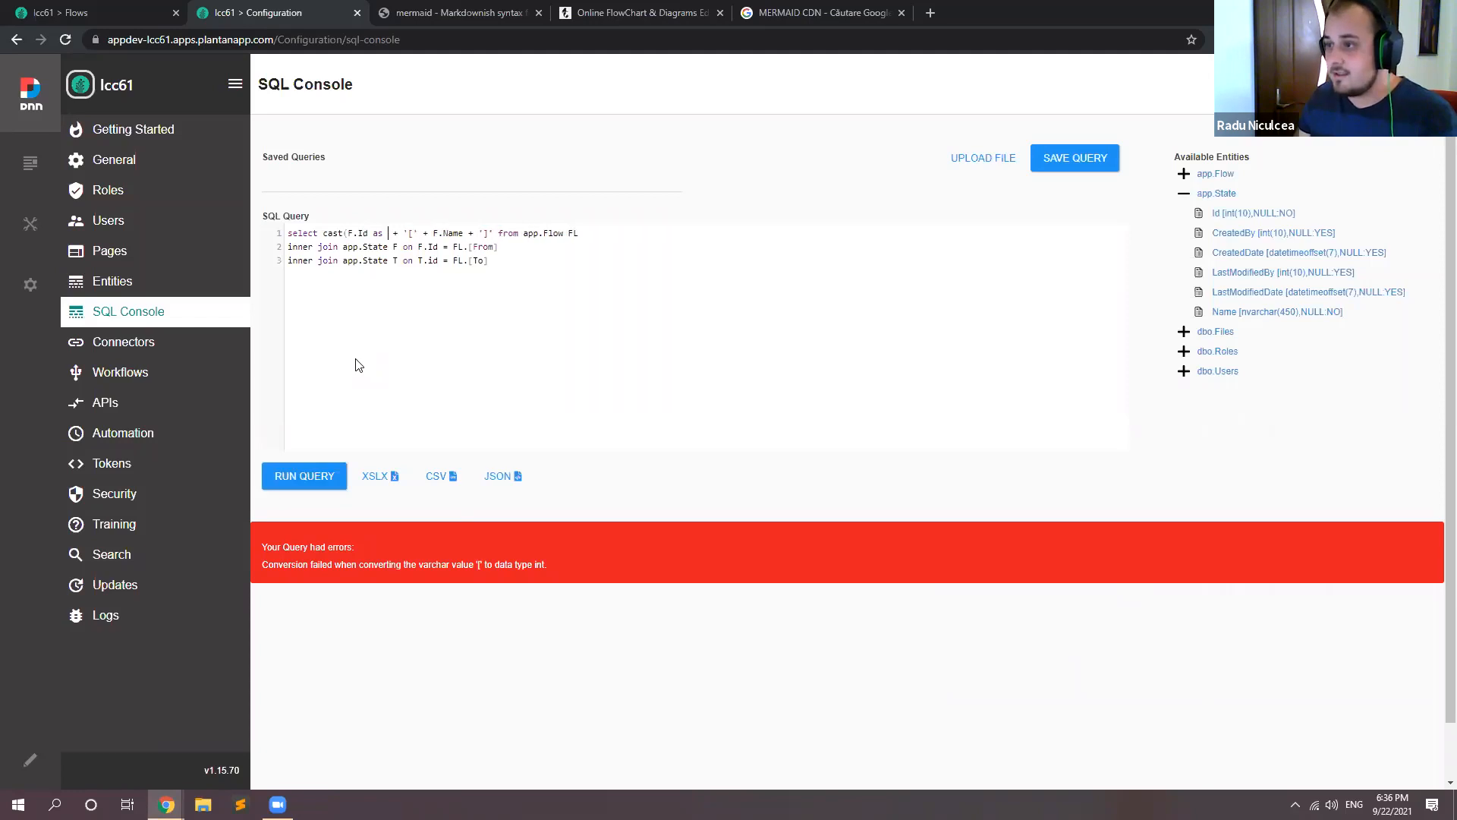
{"action": "type", "text": "v"}
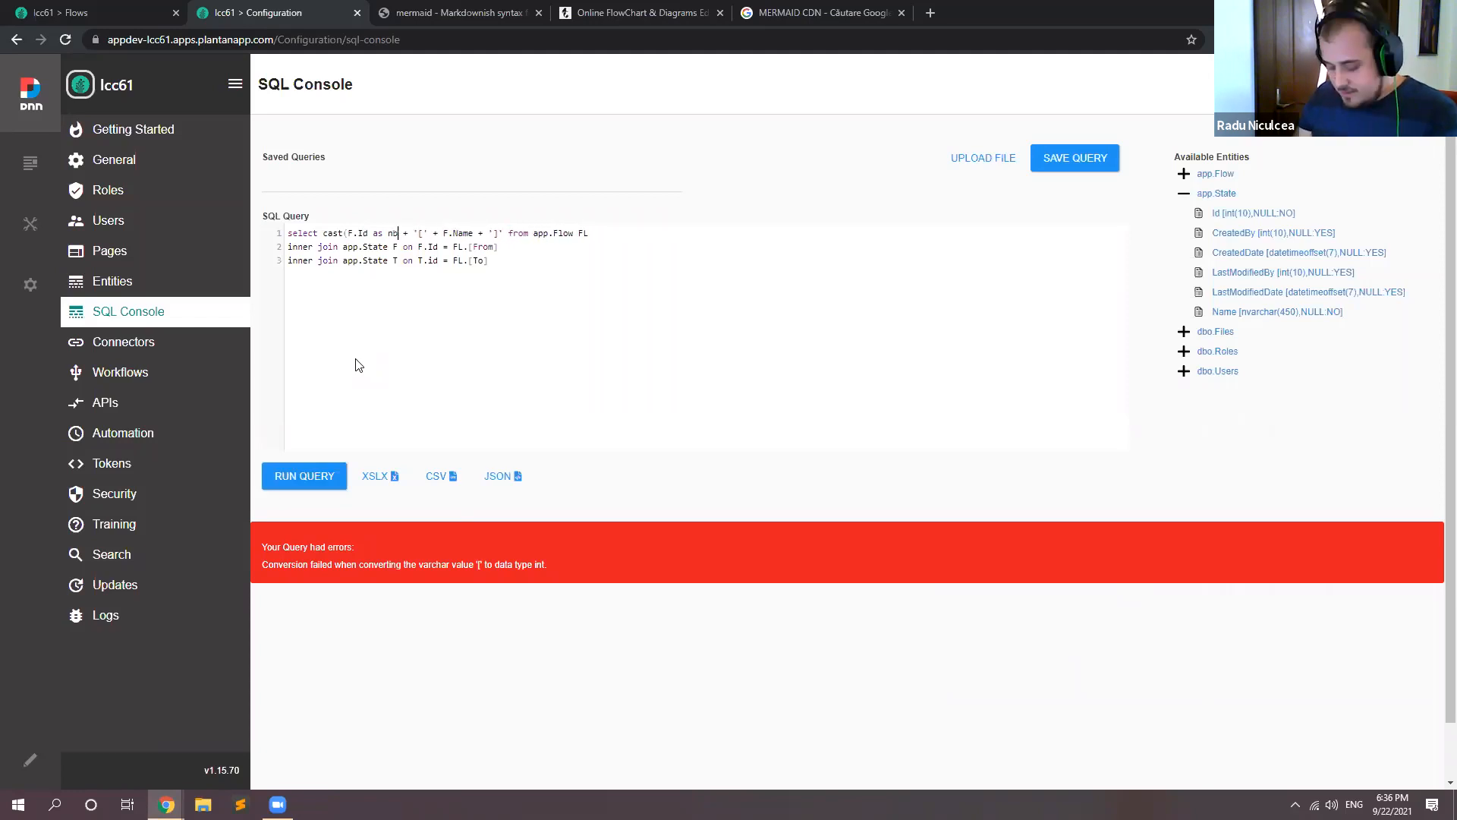
{"action": "type", "text": "arch"}
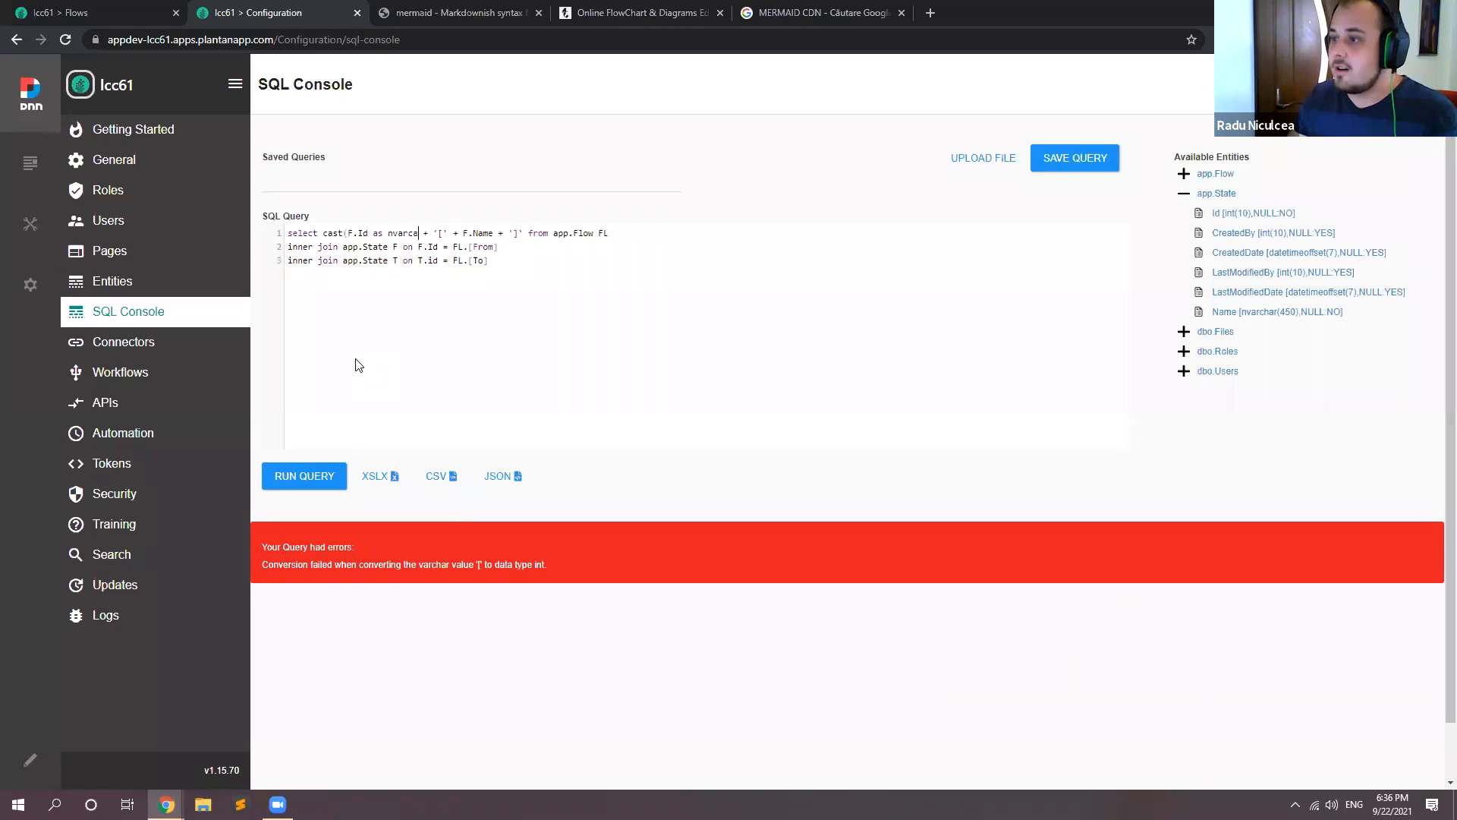
{"action": "type", "text": "ar"}
{"action": "key", "text": "BackSpace"}
{"action": "key", "text": "BackSpace"}
{"action": "type", "text": "har"}
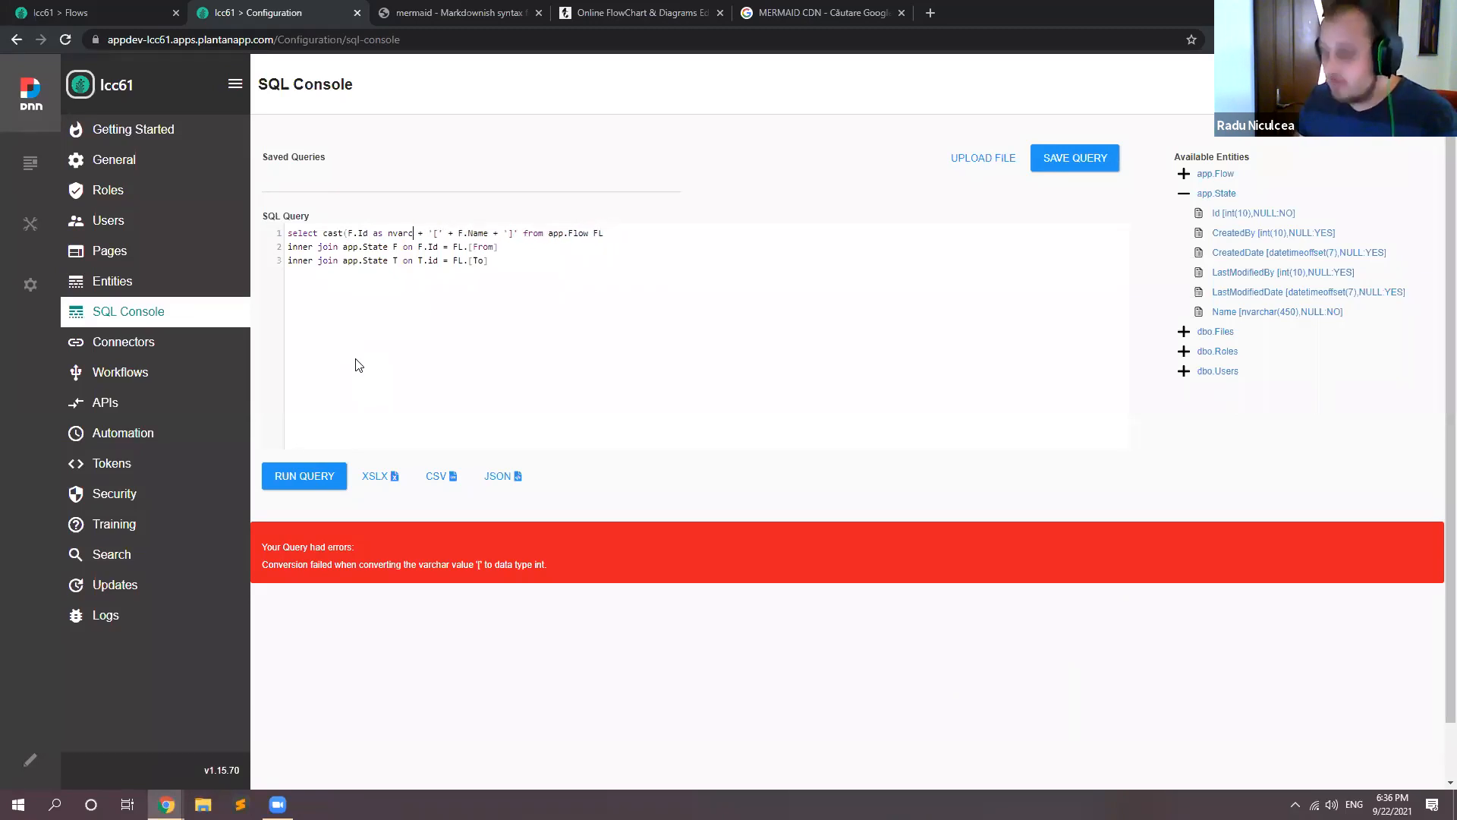
{"action": "type", "text": "()"}
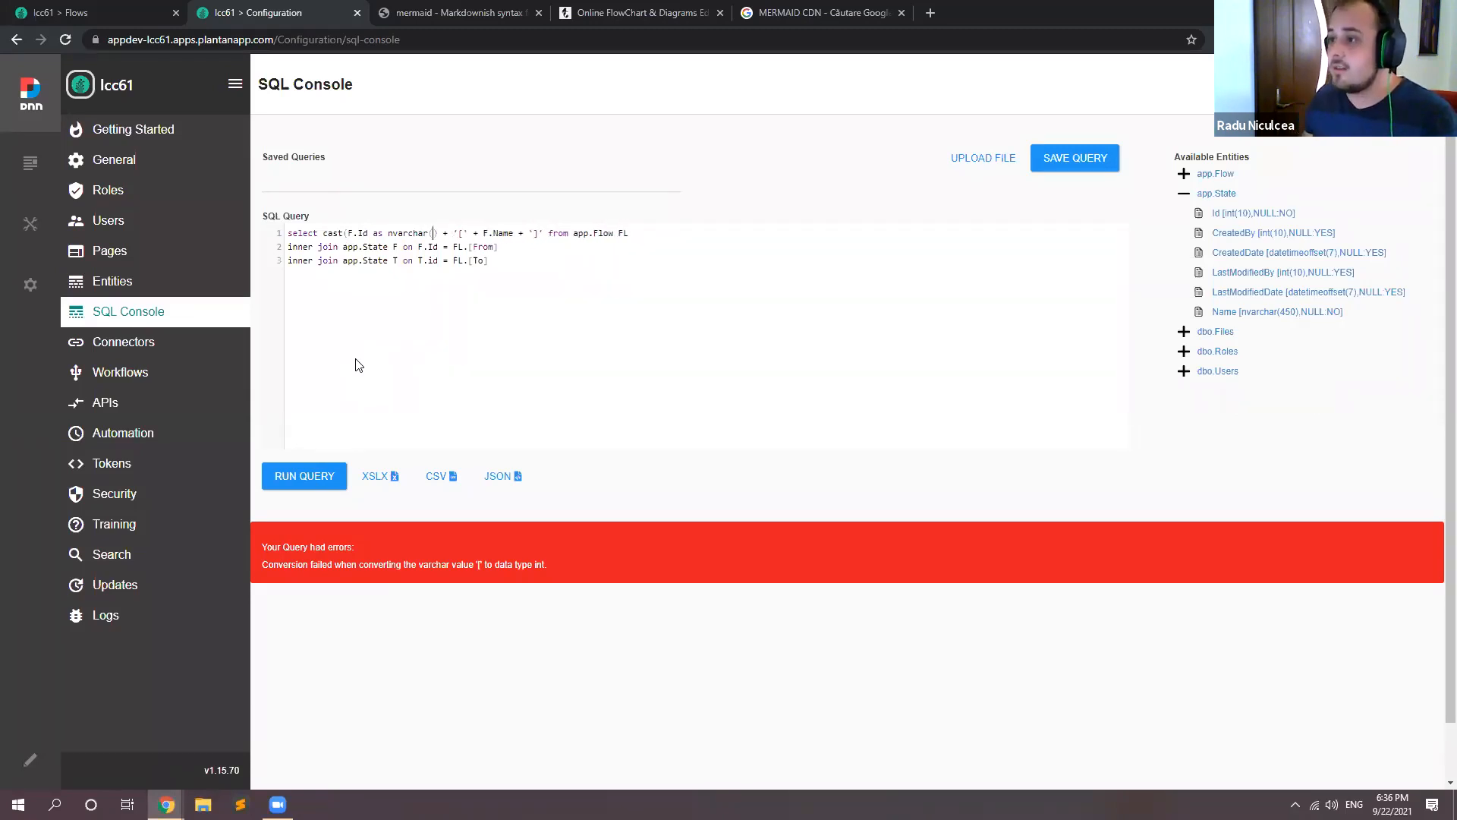
{"action": "type", "text": "5)"}
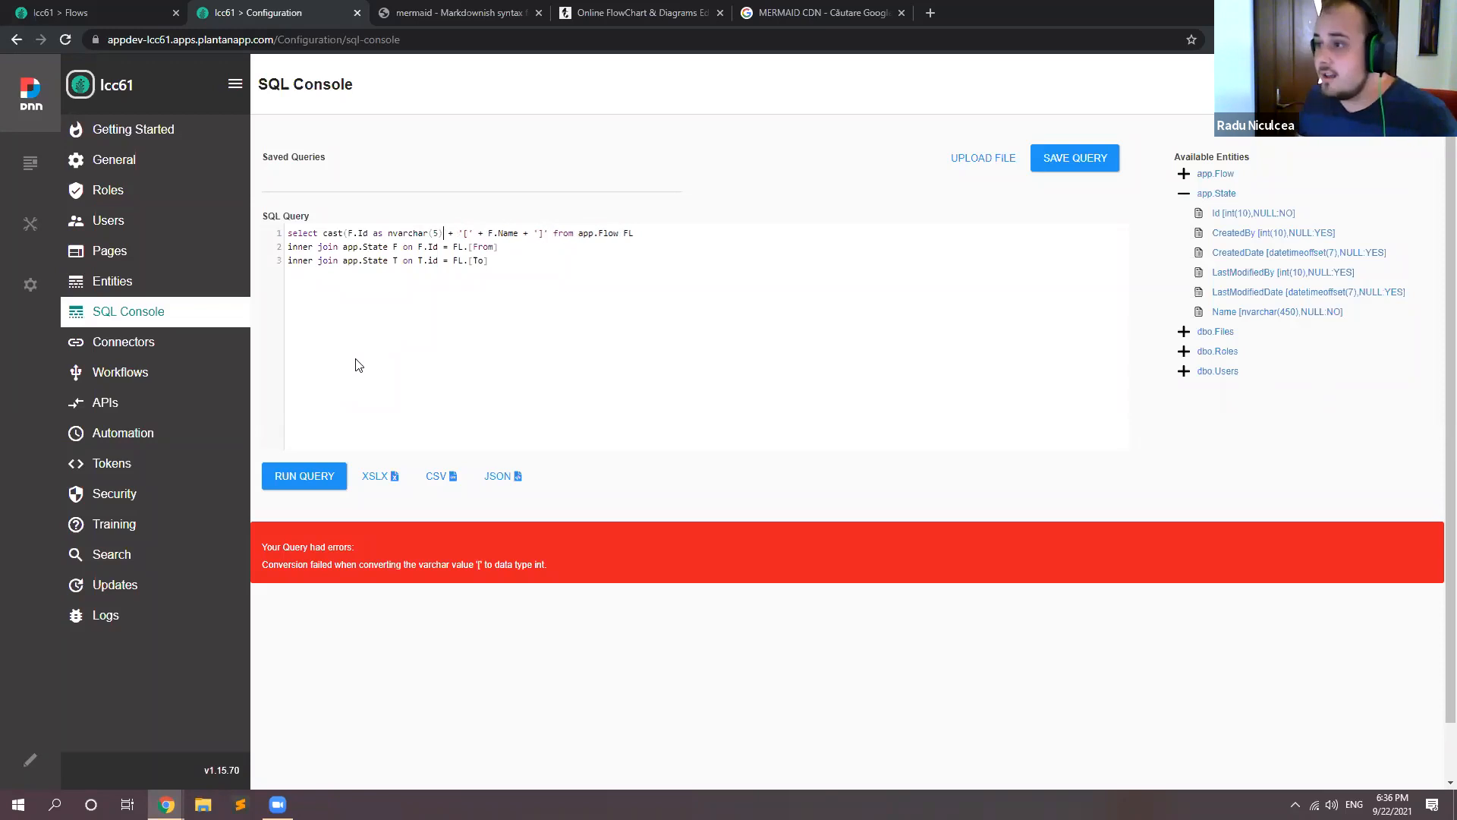
{"action": "left_click", "coordinate": [315, 477]}
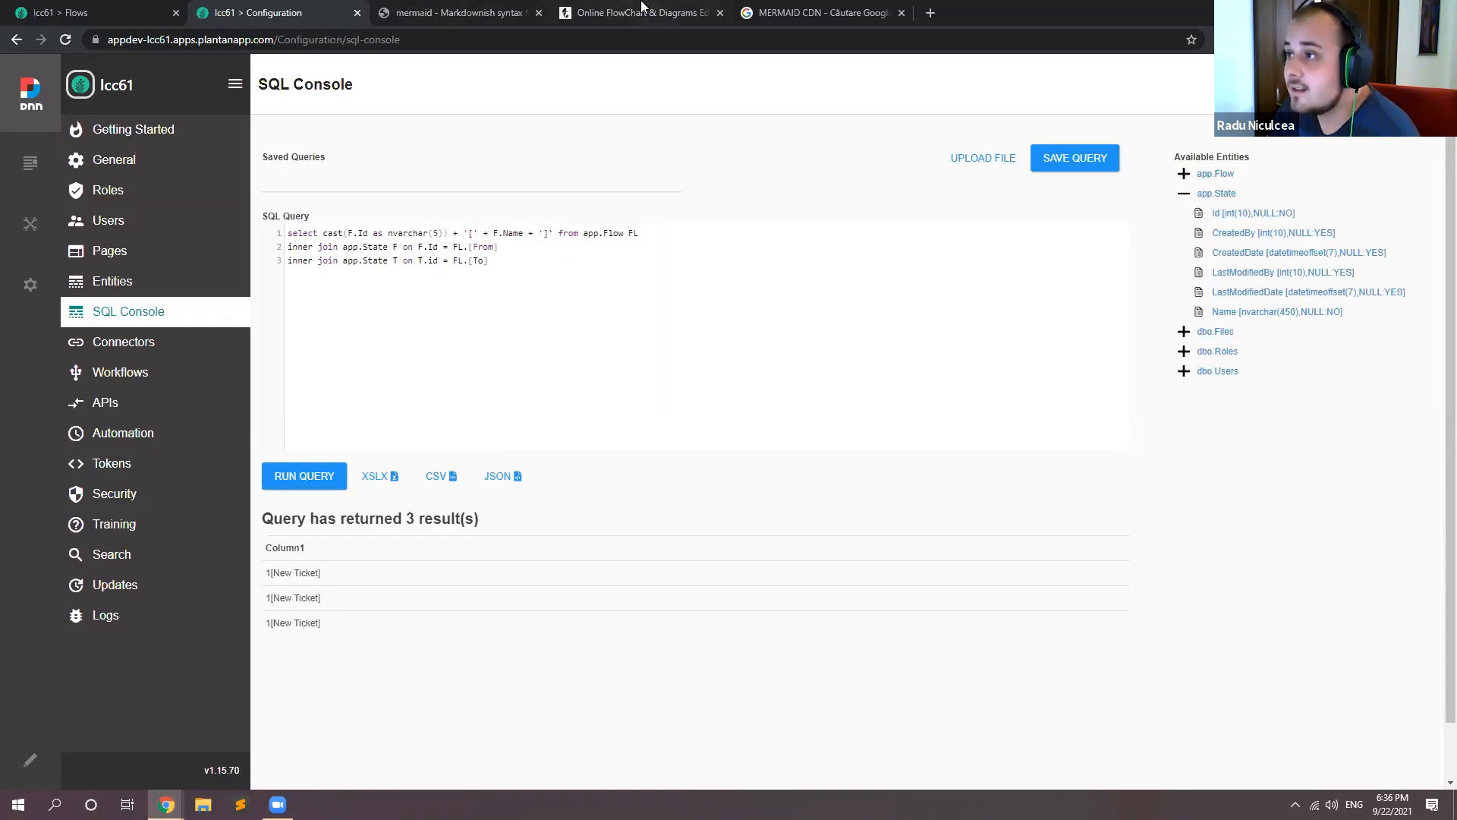
Step: Check the arrow and label syntax of the Christmas line in the Mermaid Live Editor and extend the query's closing string to '] --> |'
{"action": "left_click", "coordinate": [641, 12]}
{"action": "left_click_drag", "start_coordinate": [148, 166], "coordinate": [82, 166]}
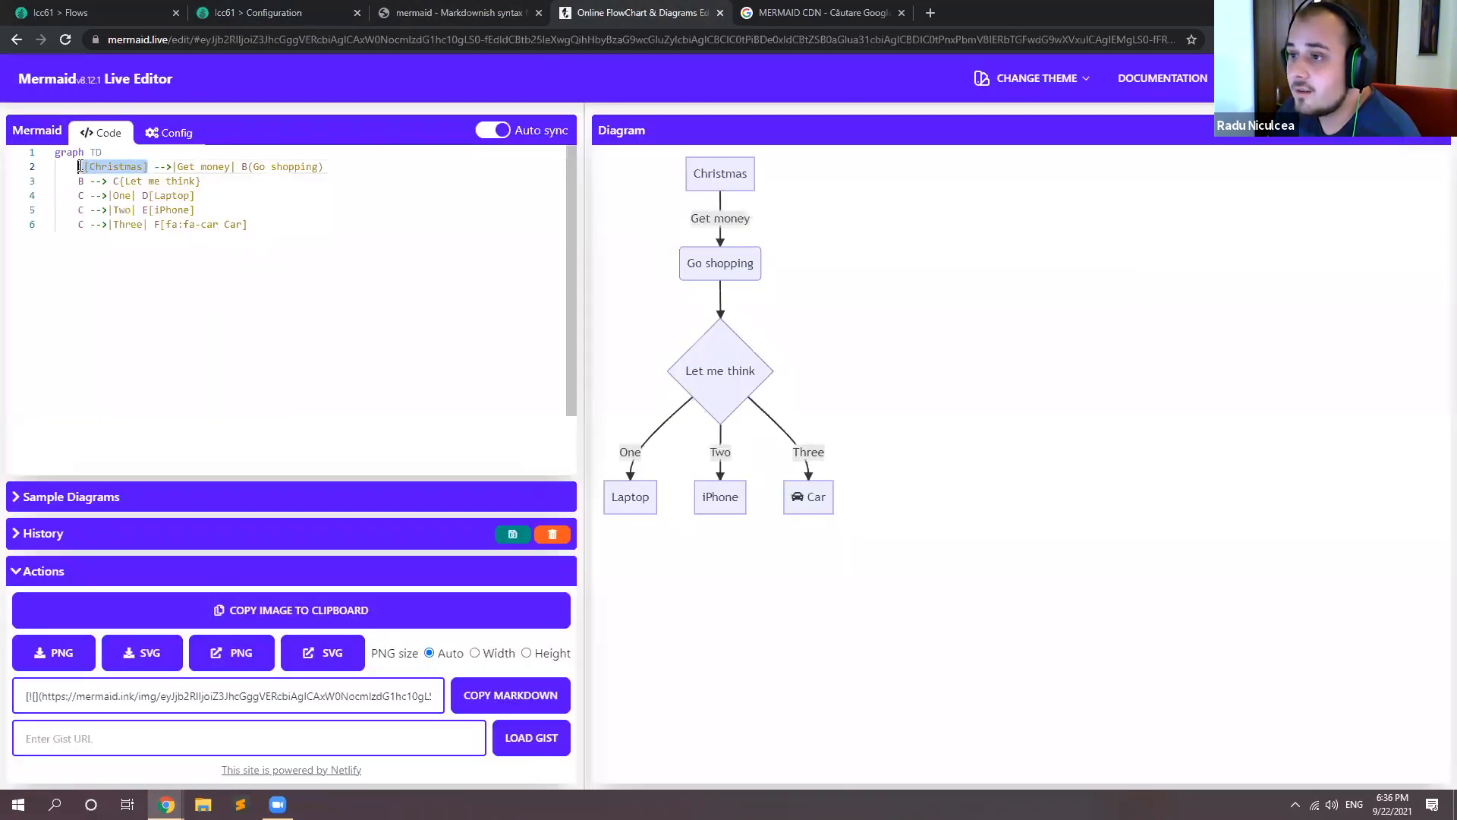
{"action": "double_click", "coordinate": [162, 167]}
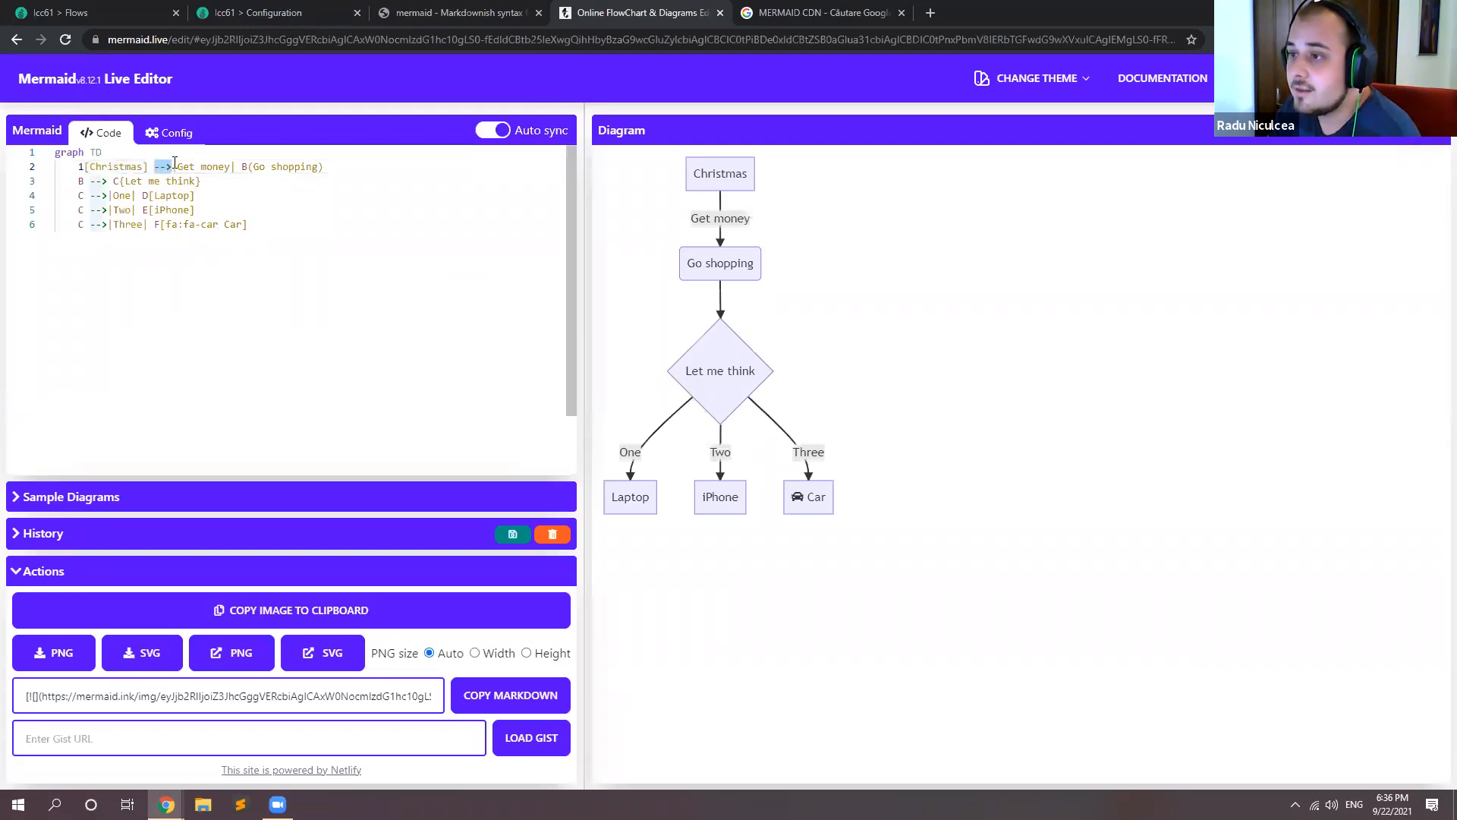
{"action": "left_click_drag", "start_coordinate": [176, 166], "coordinate": [231, 167]}
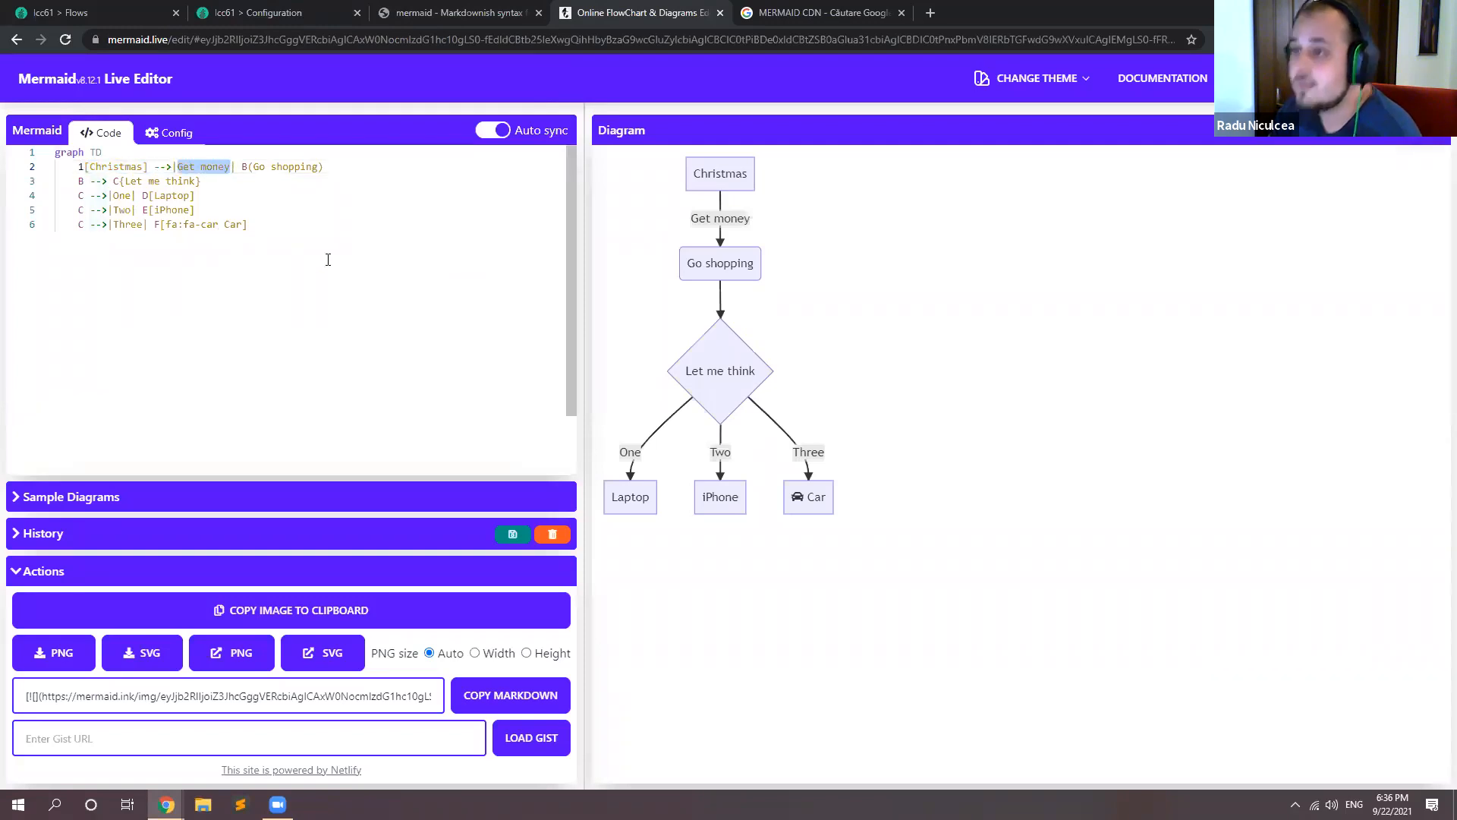
{"action": "left_click", "coordinate": [317, 15]}
{"action": "left_click", "coordinate": [549, 230]}
{"action": "type", "text": "]"}
{"action": "key", "text": "BackSpace"}
{"action": "key", "text": "Left"}
{"action": "type", "text": "-->"}
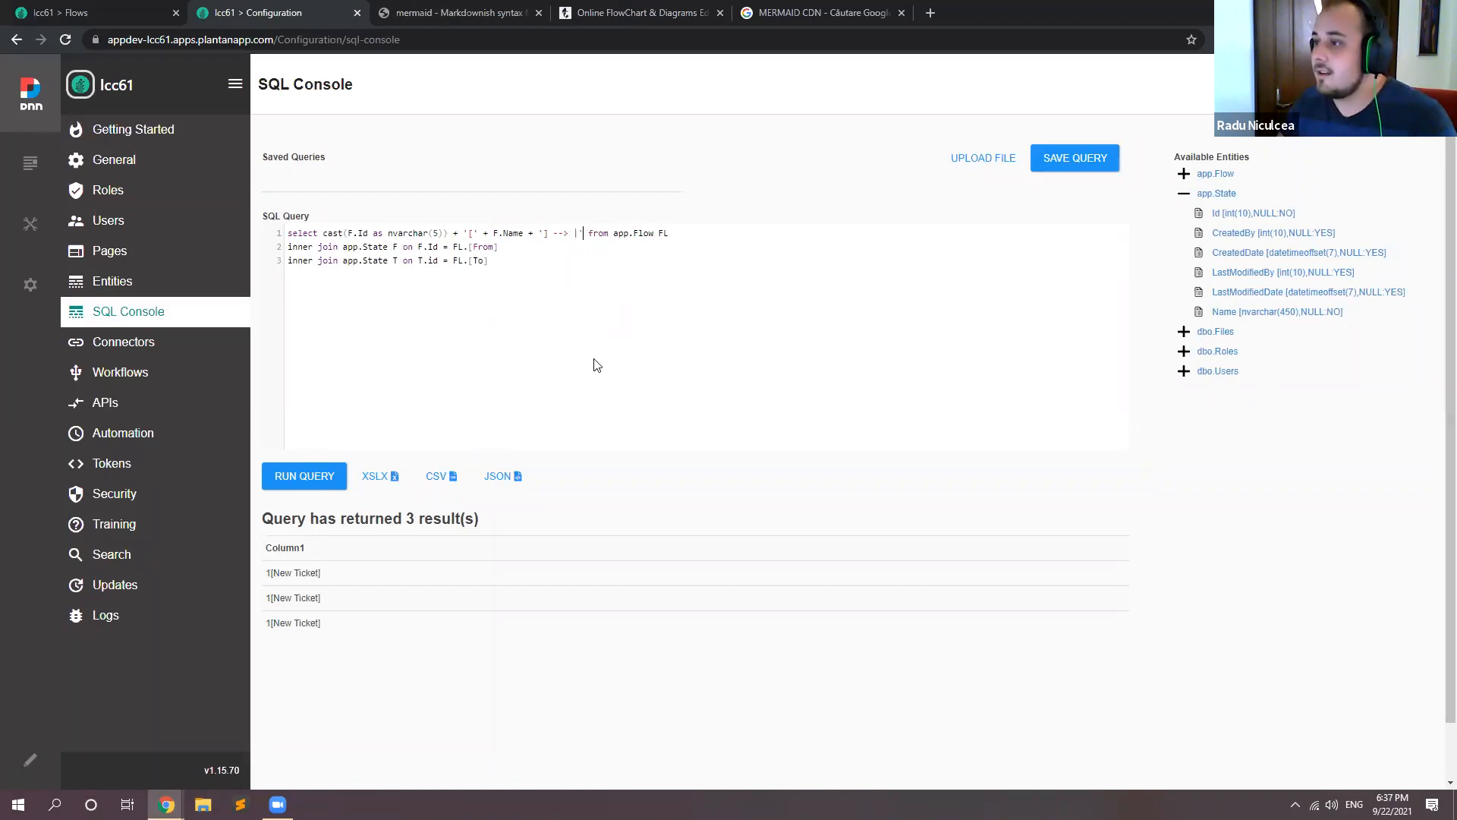
Step: Check the Get money link label in the Mermaid Live Editor and expand the app.Flow columns in the SQL Console
{"action": "left_click", "coordinate": [419, 10]}
{"action": "key", "text": "ctrl+Tab"}
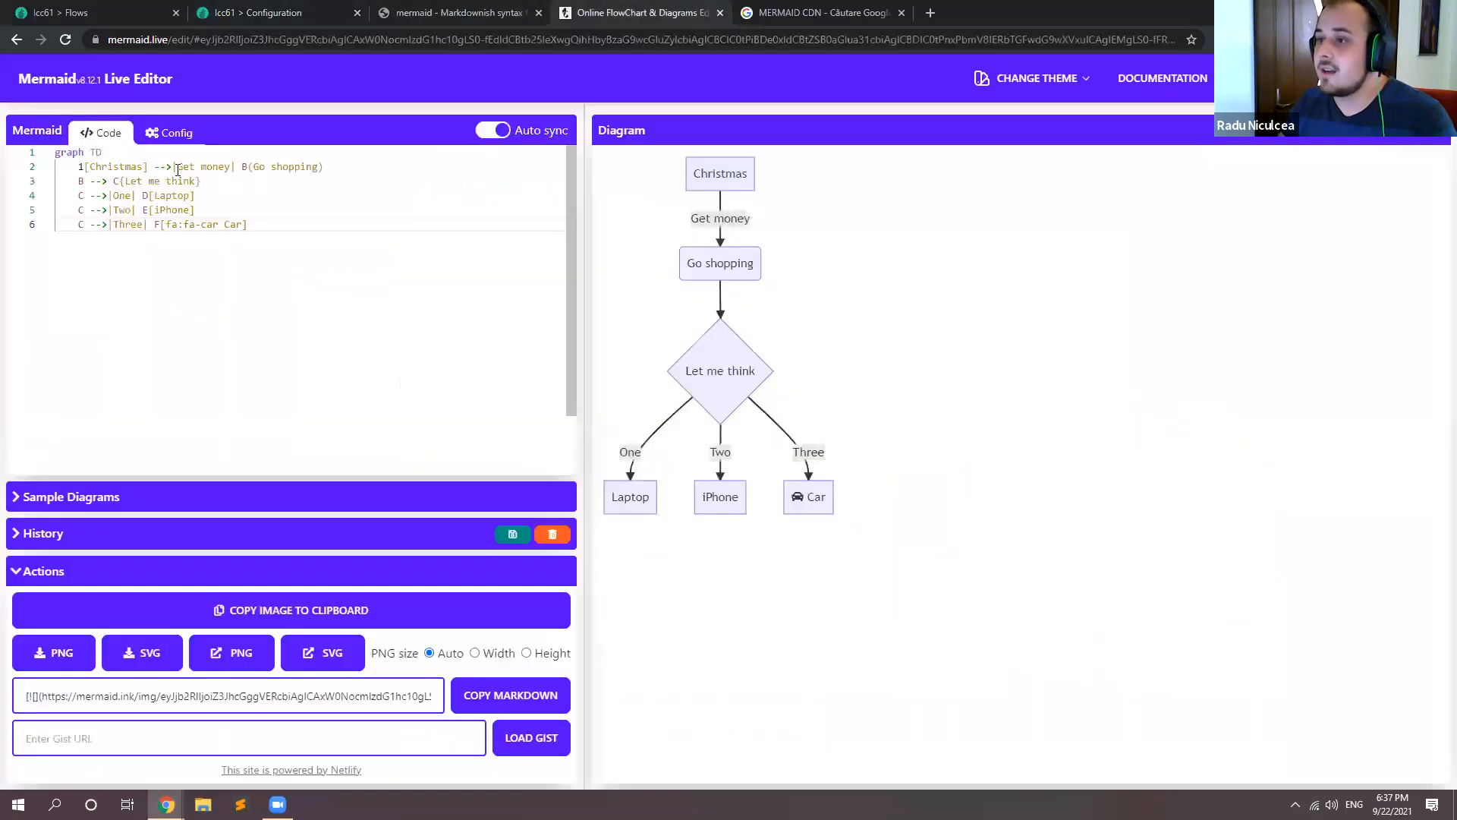
{"action": "left_click_drag", "start_coordinate": [177, 166], "coordinate": [229, 166]}
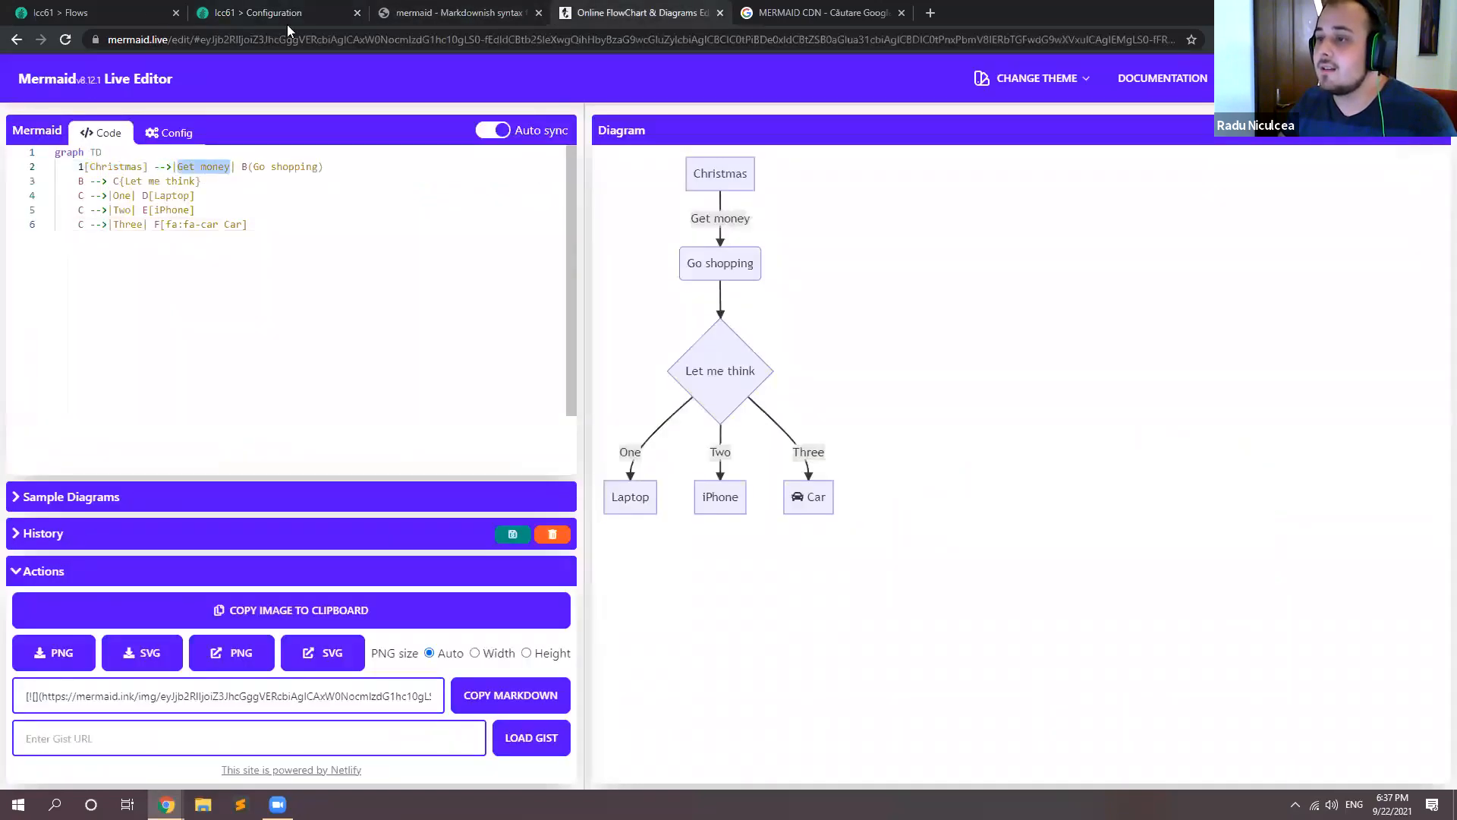
{"action": "left_click", "coordinate": [140, 13]}
{"action": "left_click", "coordinate": [302, 12]}
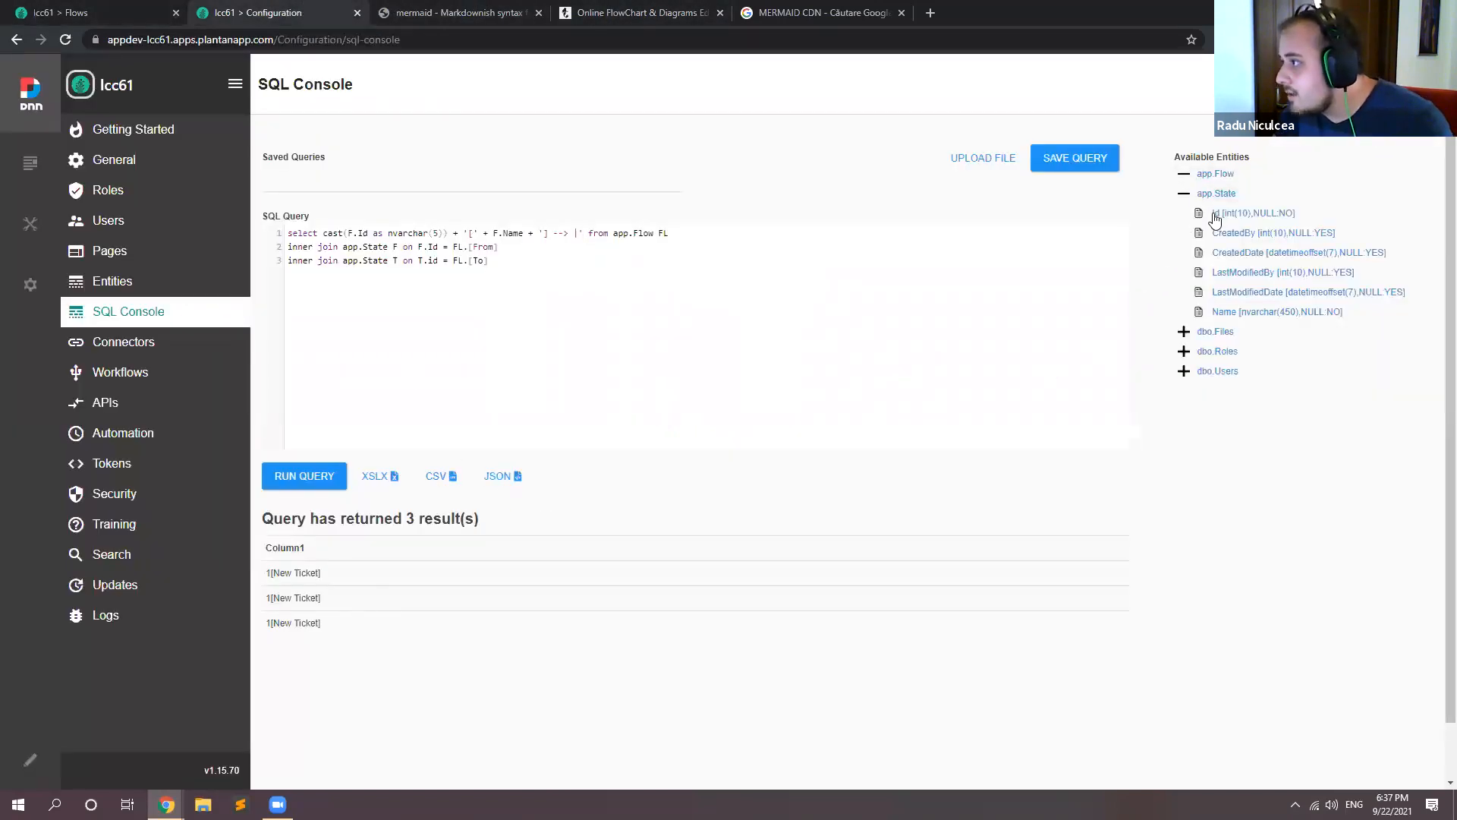
{"action": "left_click", "coordinate": [1185, 175]}
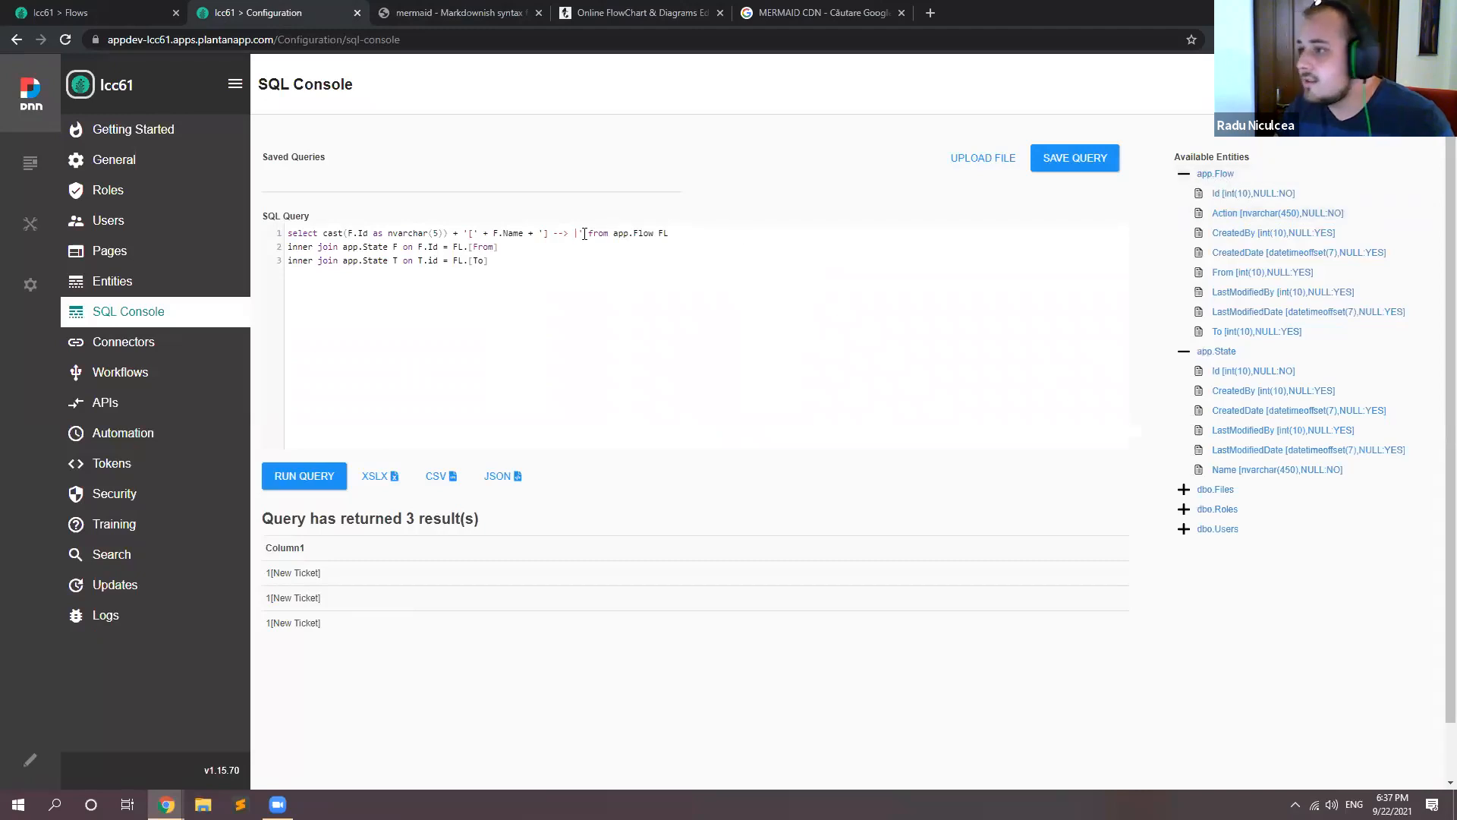
Step: Append + FL.Action + '|' to the query's select expression and run the query
{"action": "type", "text": "+ FL "}
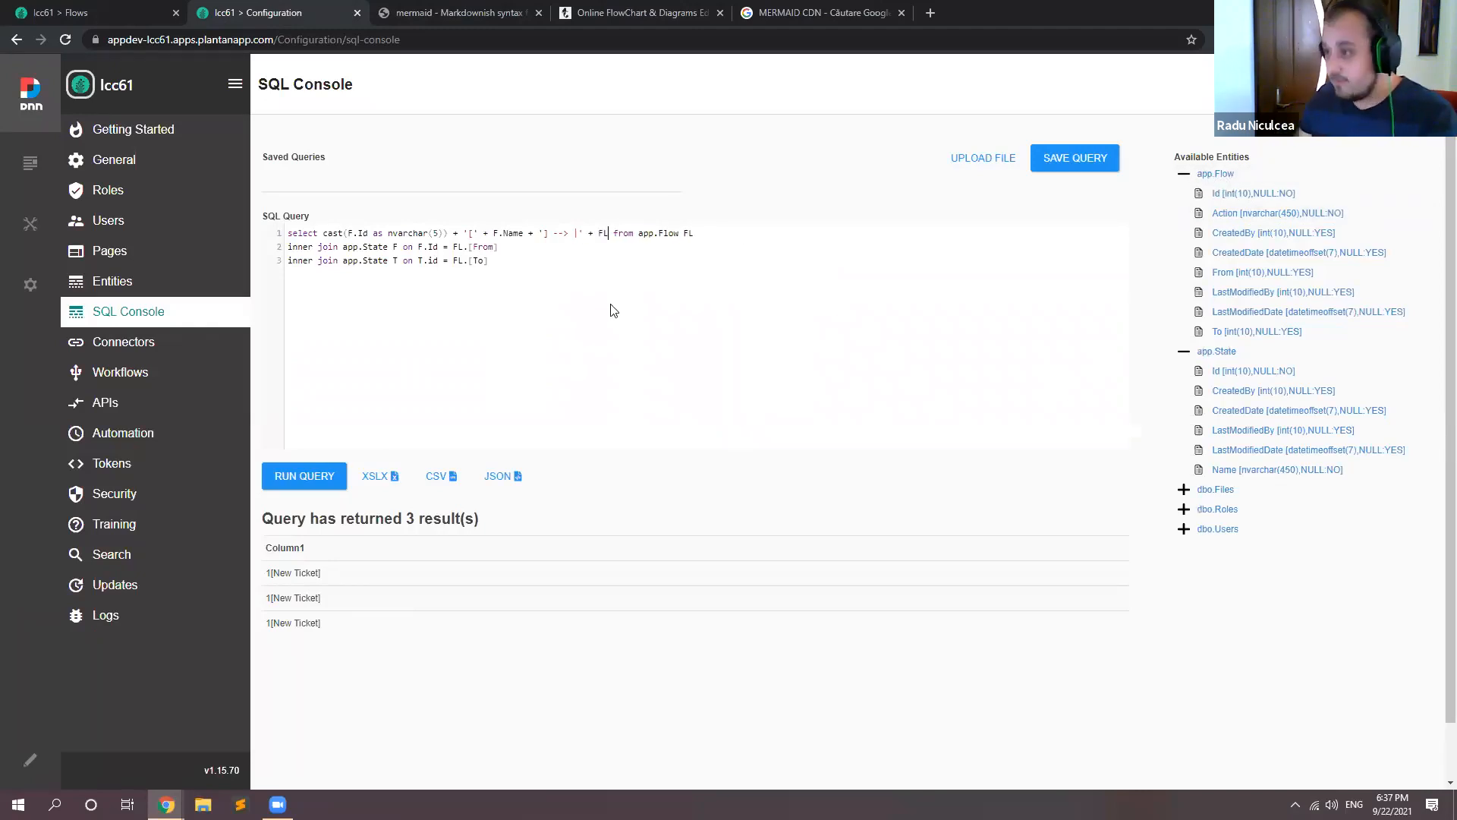
{"action": "type", "text": ".Action + "}
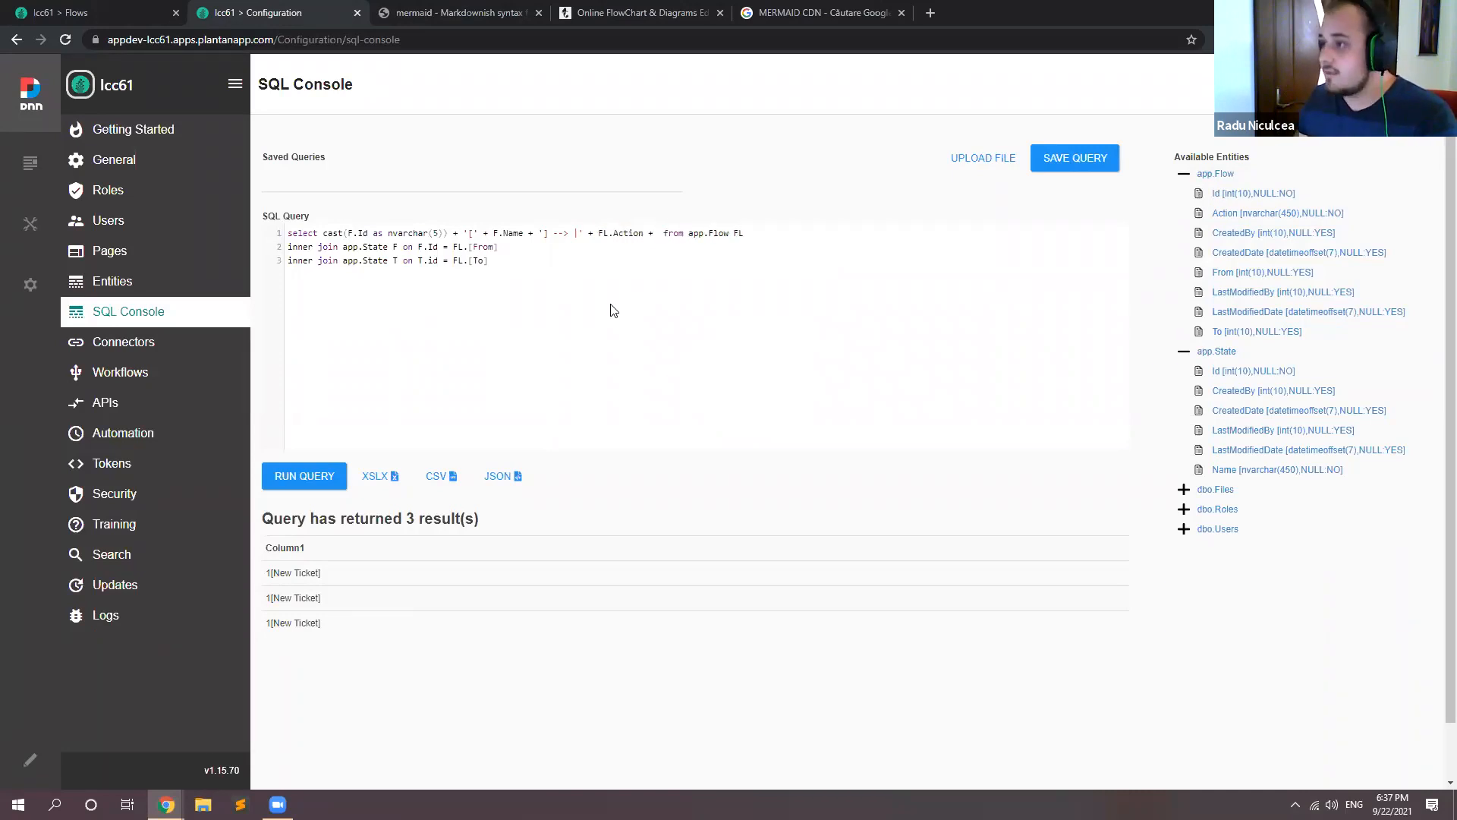
{"action": "type", "text": "''"}
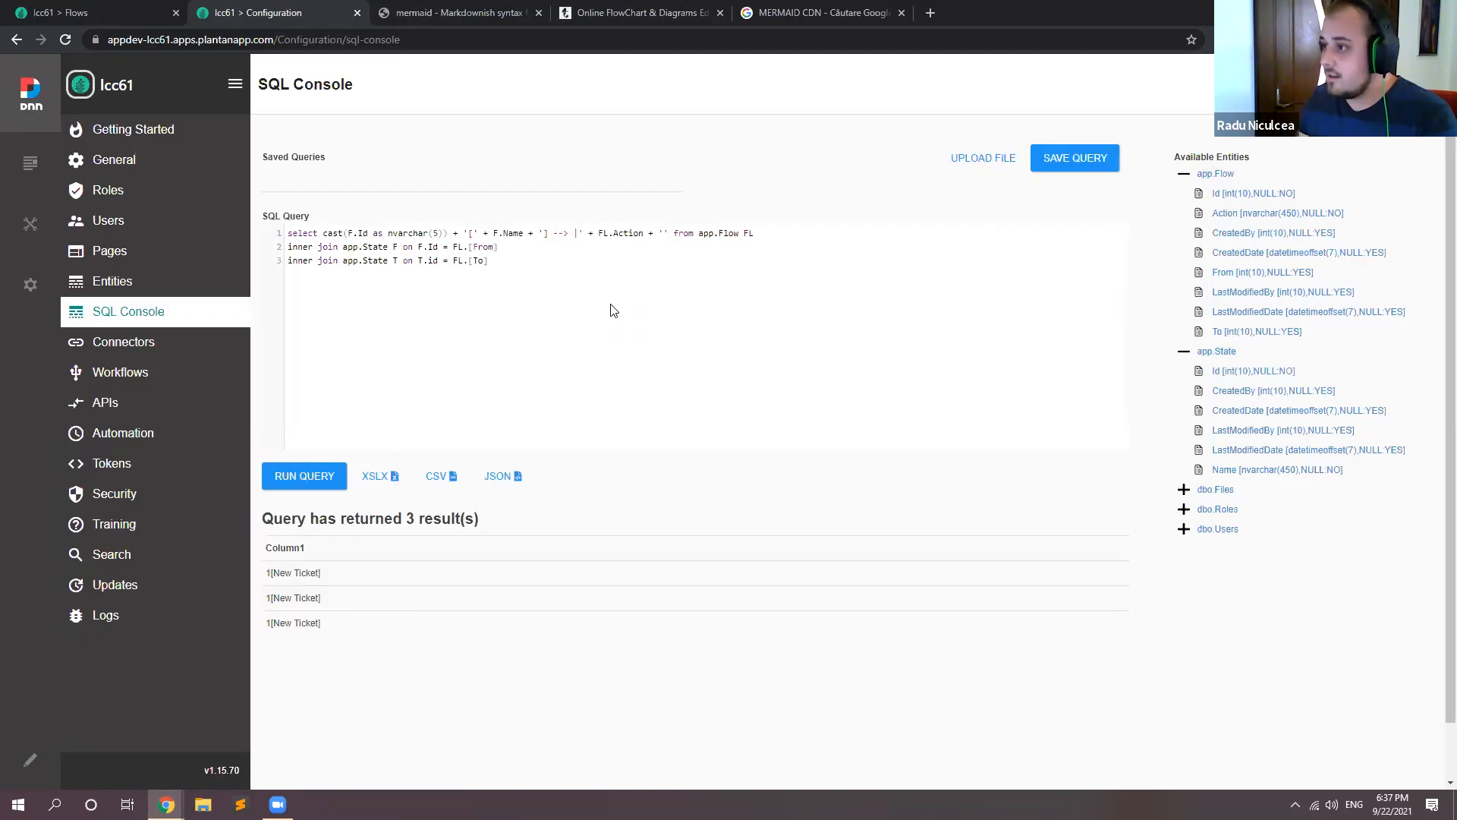
{"action": "type", "text": "|"}
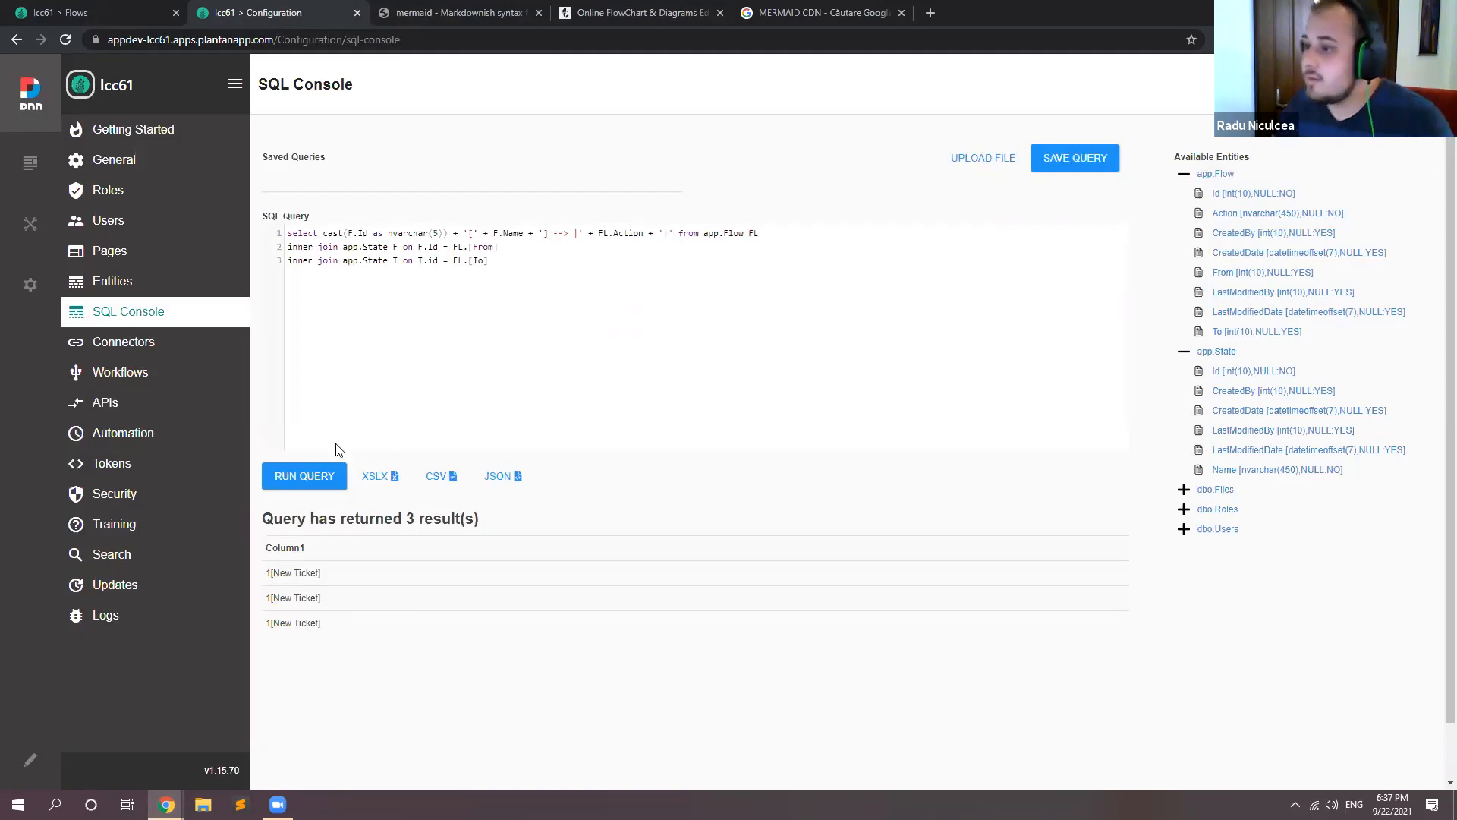
{"action": "left_click", "coordinate": [303, 478]}
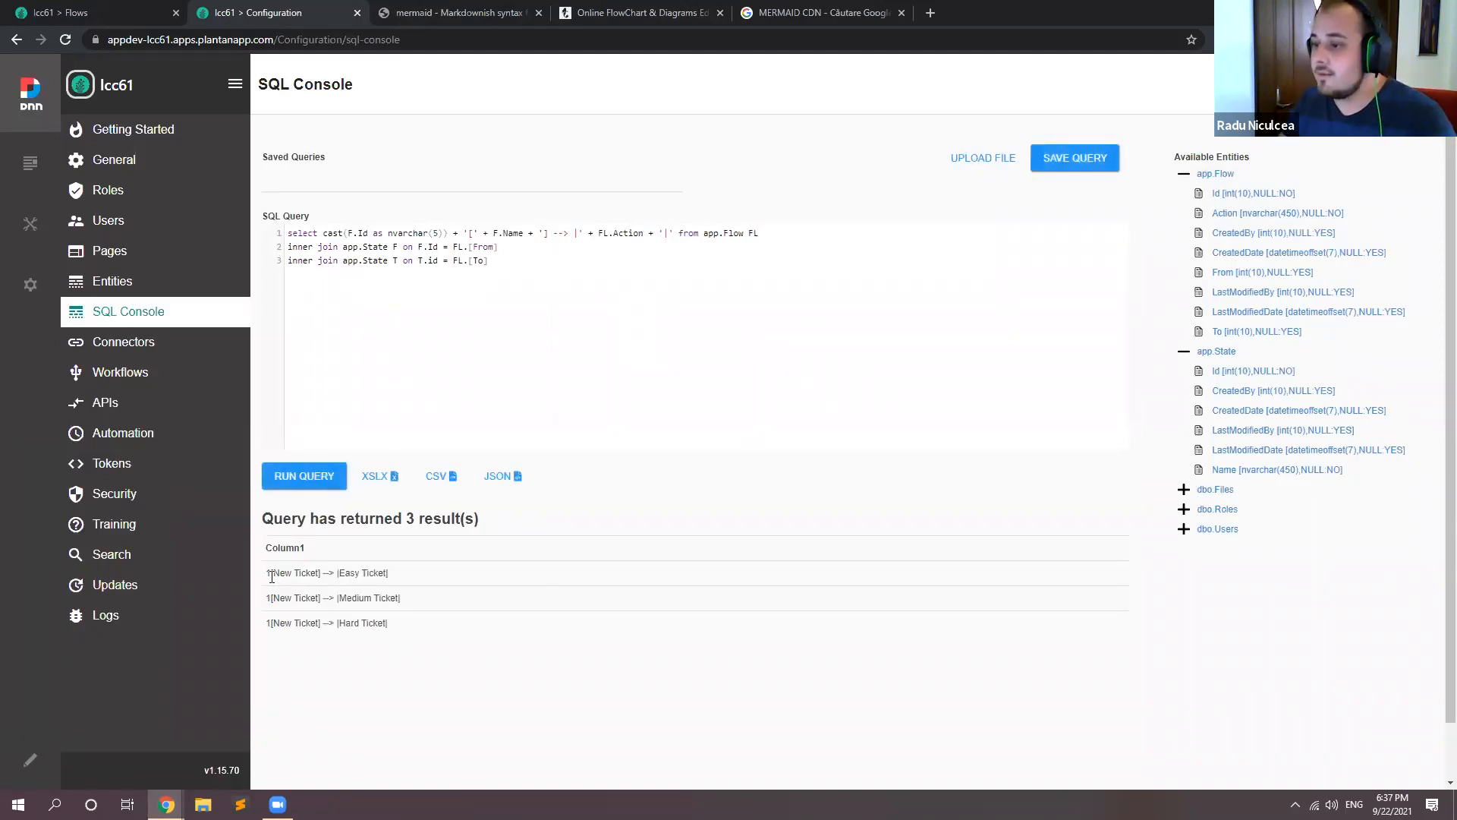
{"action": "left_click_drag", "start_coordinate": [323, 573], "coordinate": [334, 573]}
{"action": "left_click", "coordinate": [394, 575]}
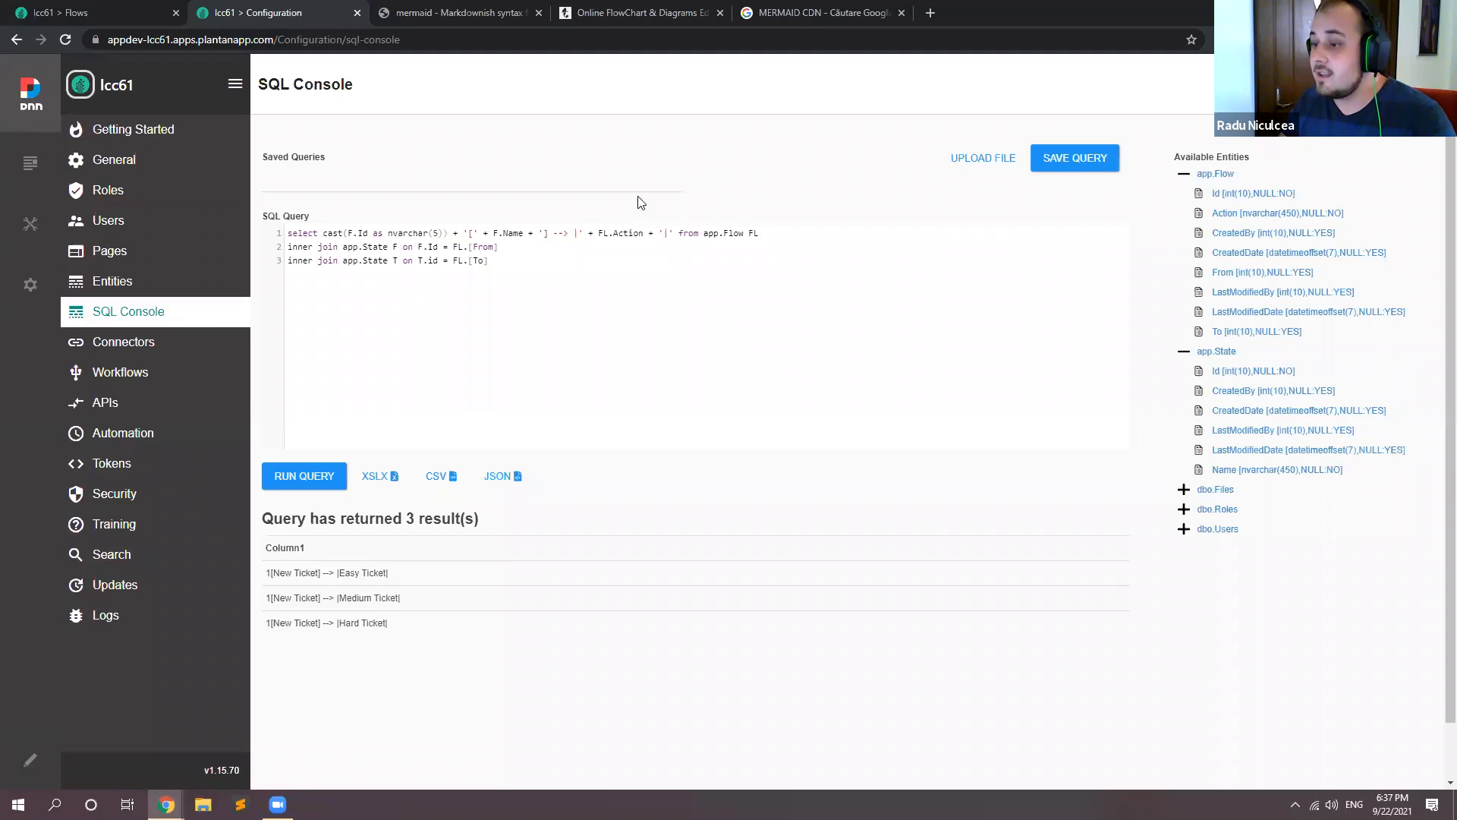
Step: Check the Go shopping node syntax in the Mermaid Live Editor and append a copy of the select's F.Id and F.Name part in the SQL Console
{"action": "left_click", "coordinate": [627, 11]}
{"action": "left_click_drag", "start_coordinate": [241, 162], "coordinate": [337, 161]}
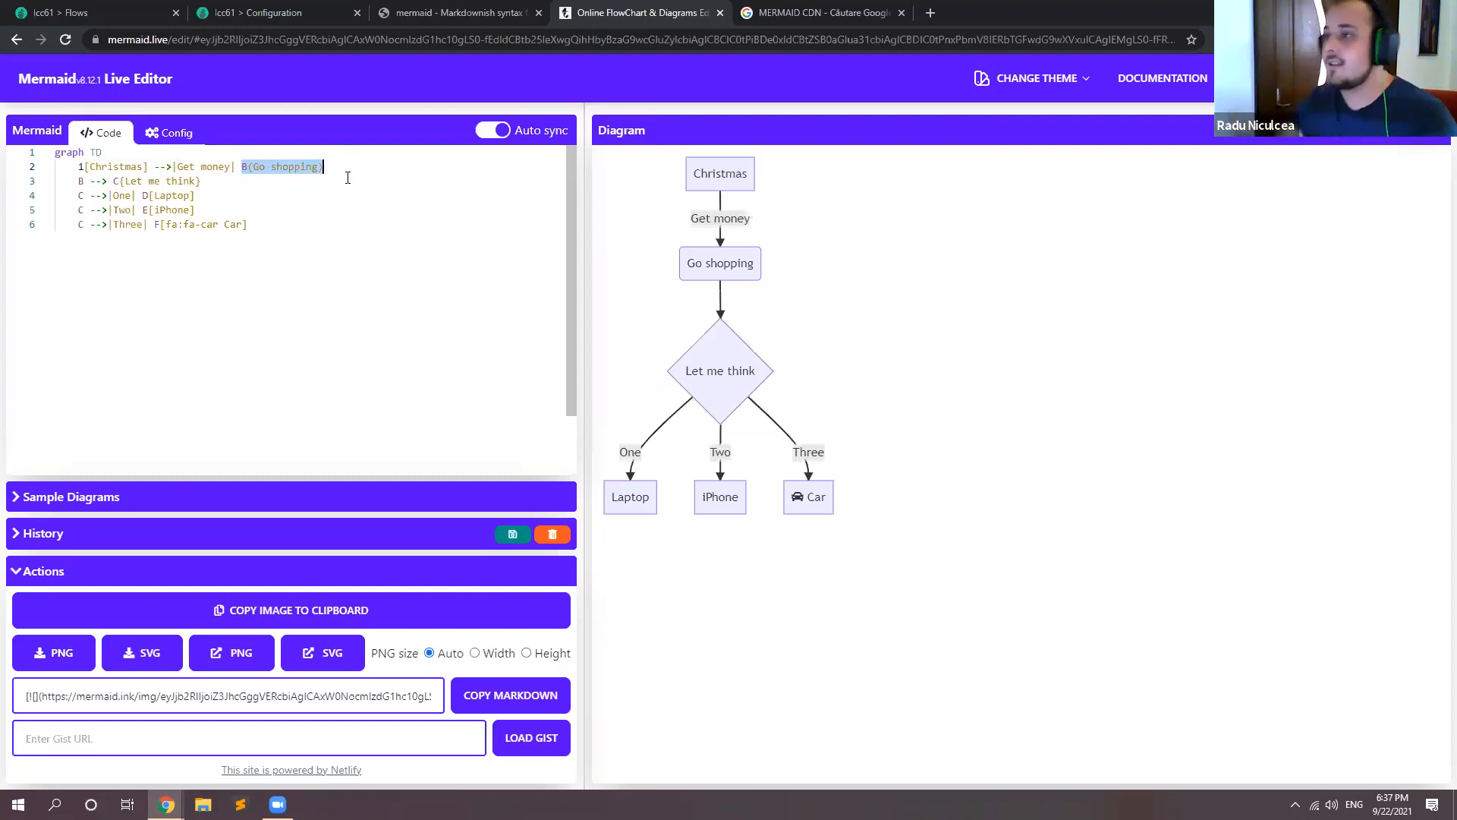
{"action": "left_click", "coordinate": [253, 12]}
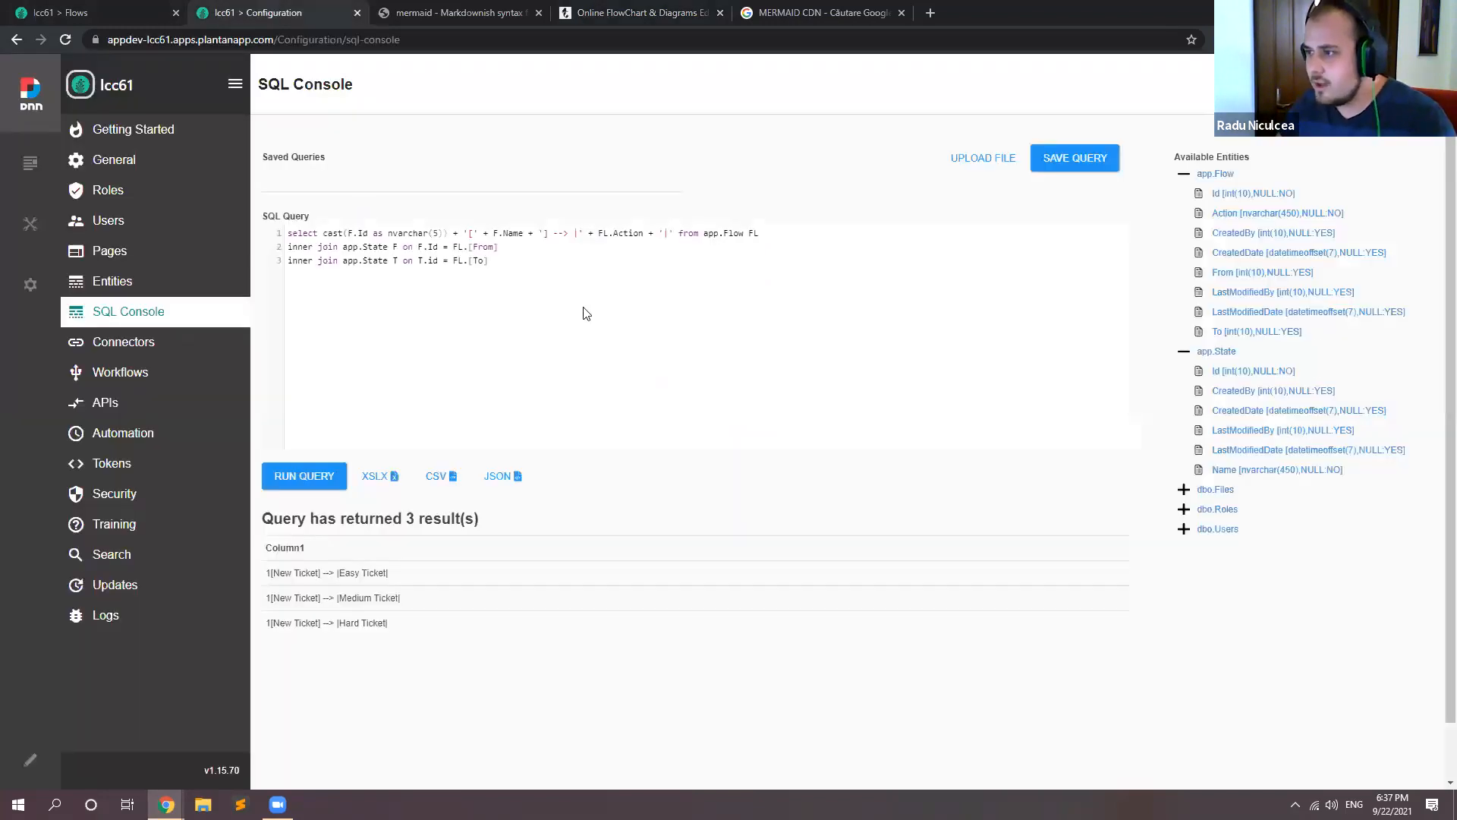
{"action": "left_click", "coordinate": [677, 233]}
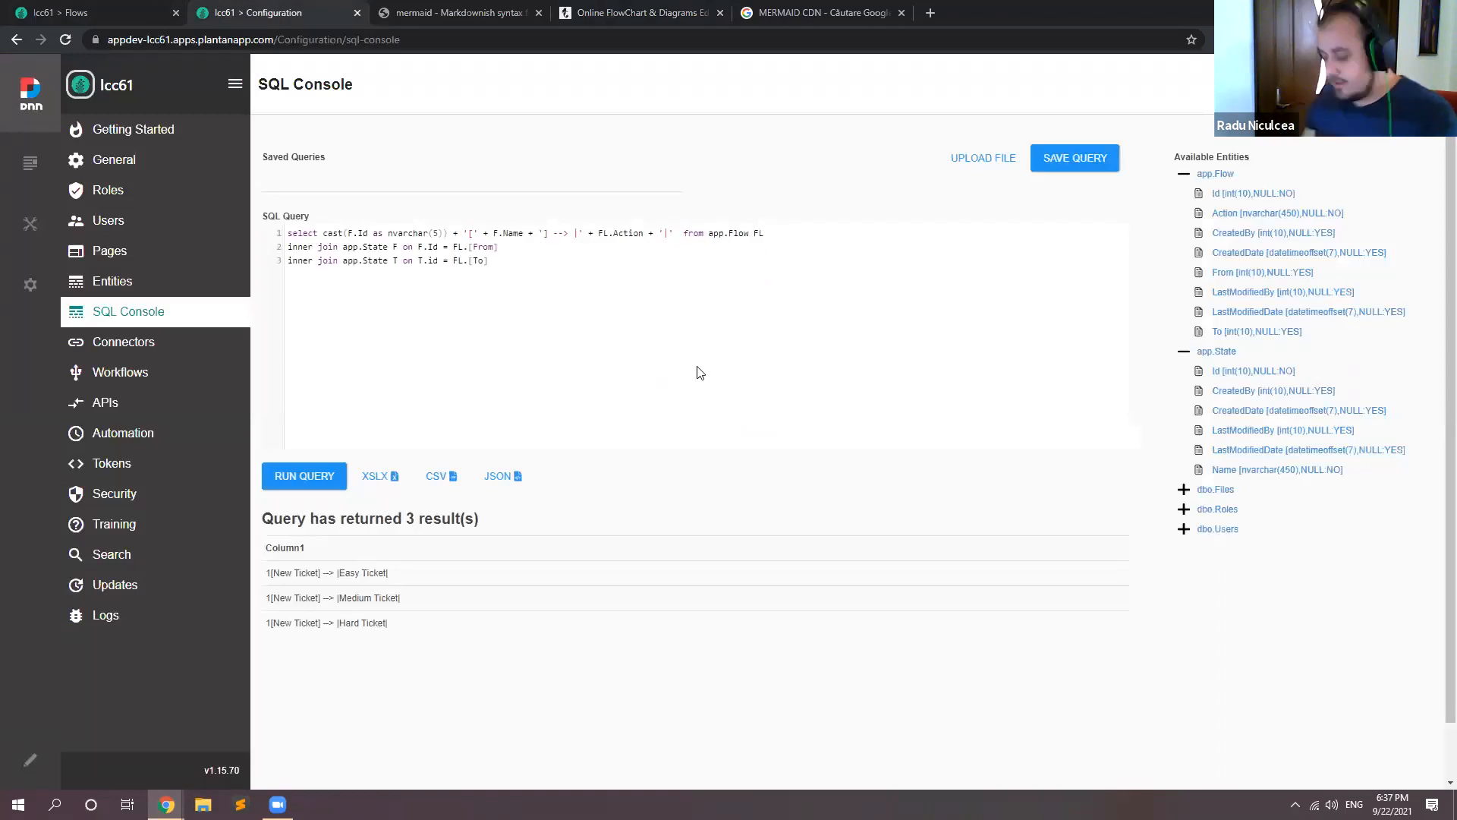
{"action": "type", "text": "+"}
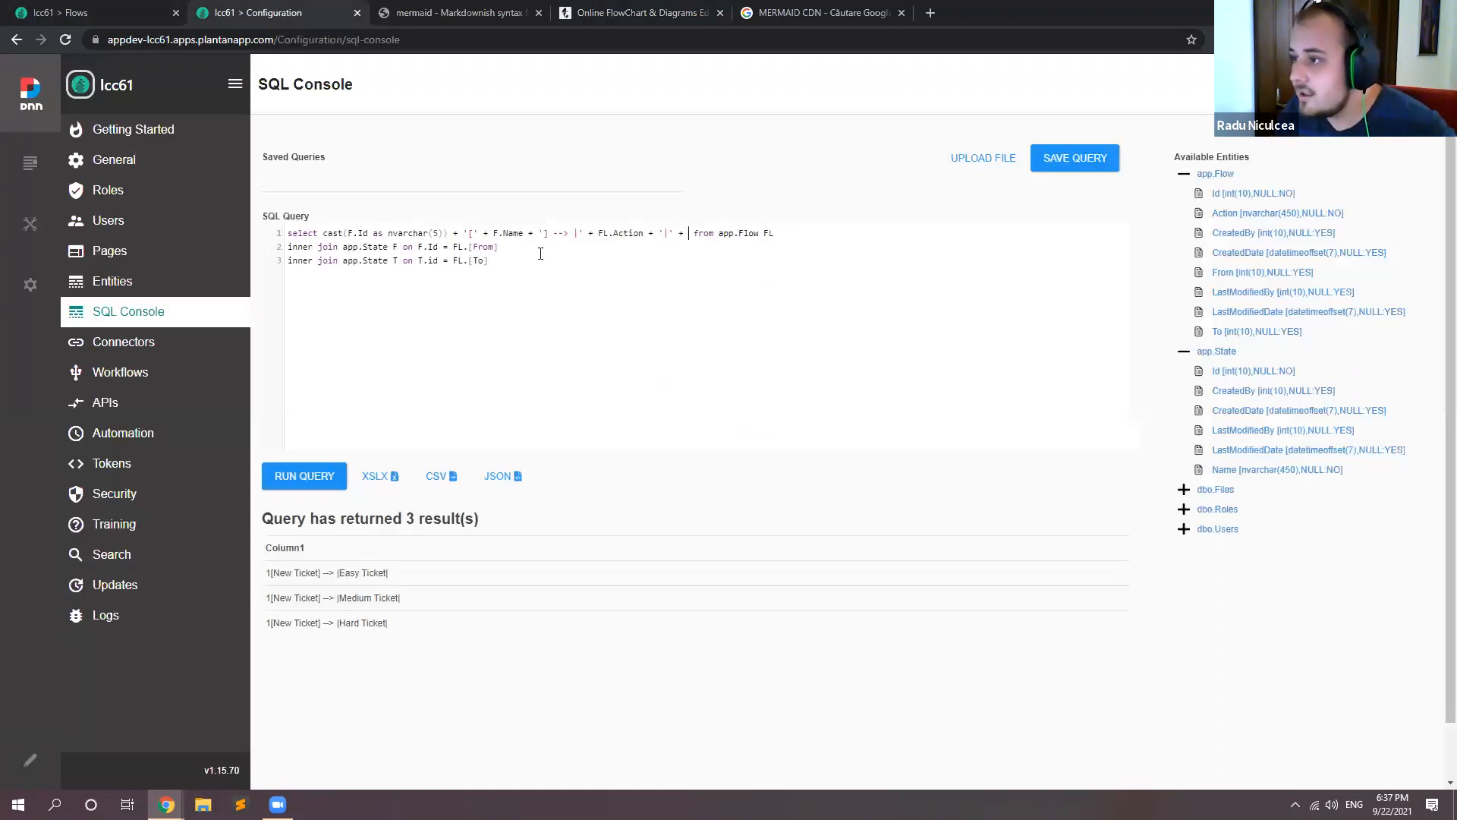
{"action": "left_click_drag", "start_coordinate": [547, 232], "coordinate": [324, 228]}
{"action": "key", "text": "ctrl+c"}
{"action": "left_click", "coordinate": [689, 233]}
{"action": "key", "text": "ctrl+v"}
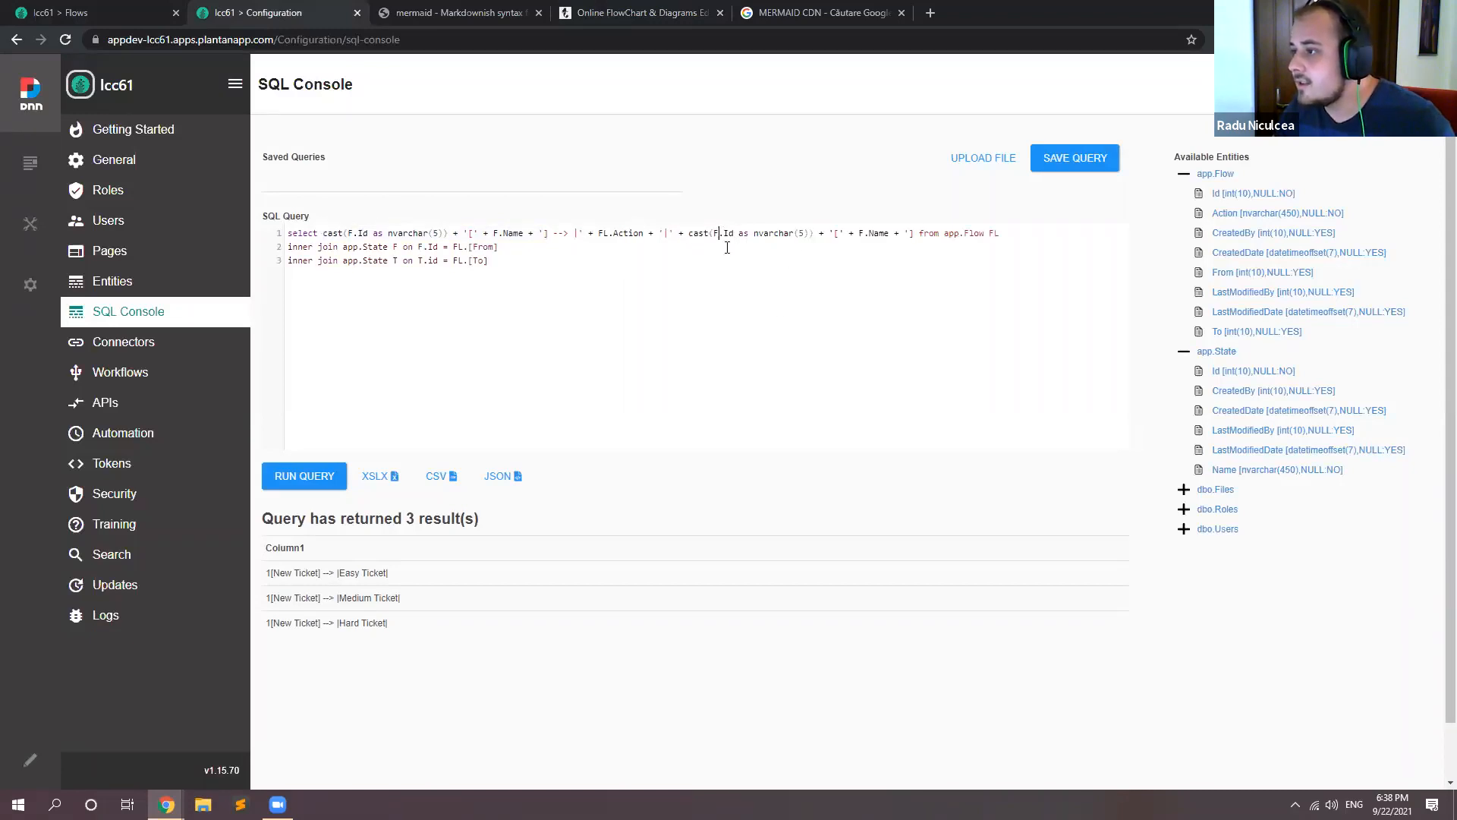
Step: Change the aliases in the appended part to T.Id and T.Name and run the query
{"action": "key", "text": "BackSpace"}
{"action": "type", "text": "T"}
{"action": "key", "text": "F11"}
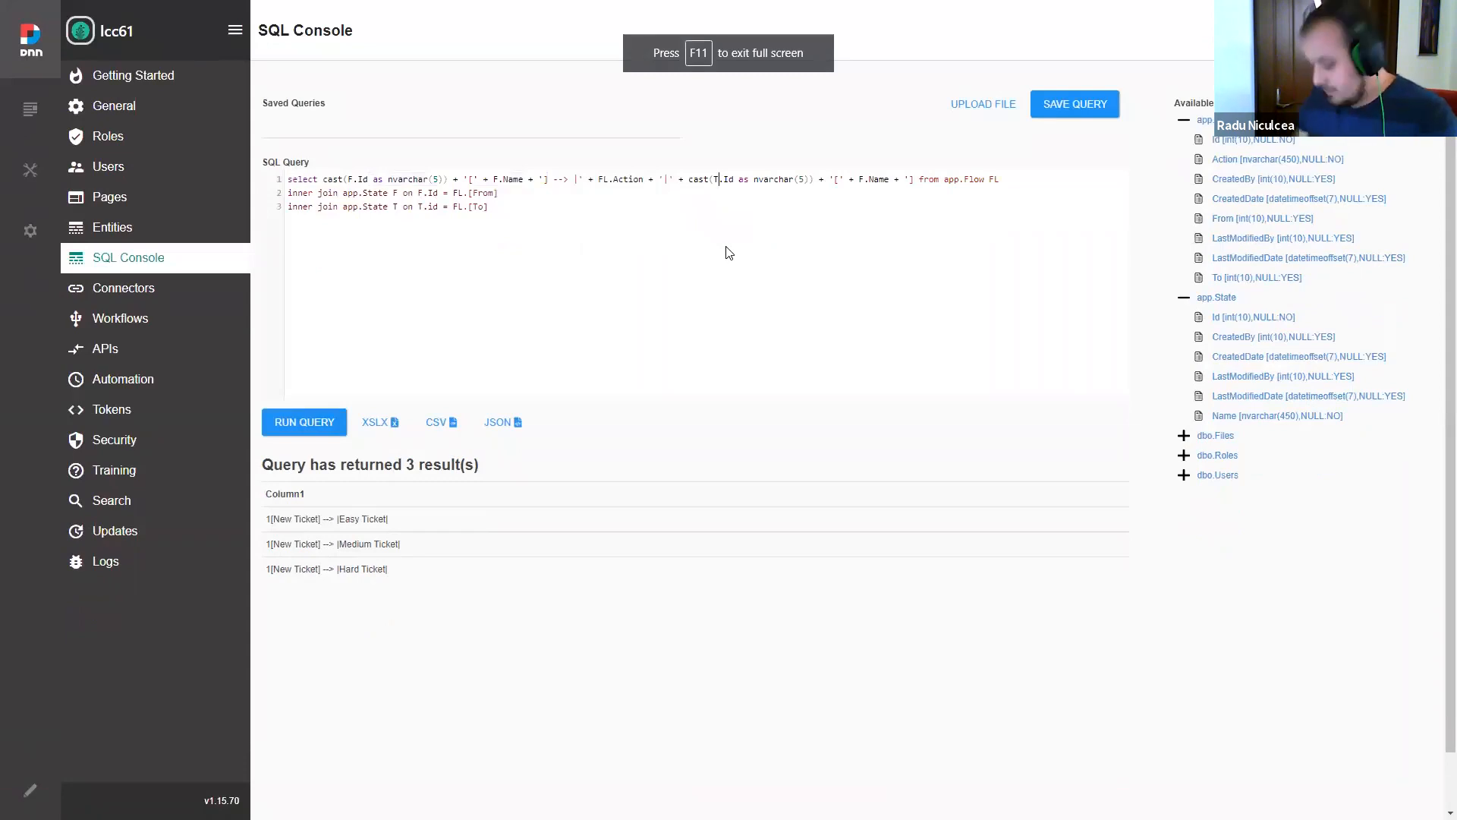
{"action": "key", "text": "F11"}
{"action": "left_click", "coordinate": [865, 234]}
{"action": "key", "text": "BackSpace"}
{"action": "type", "text": "T"}
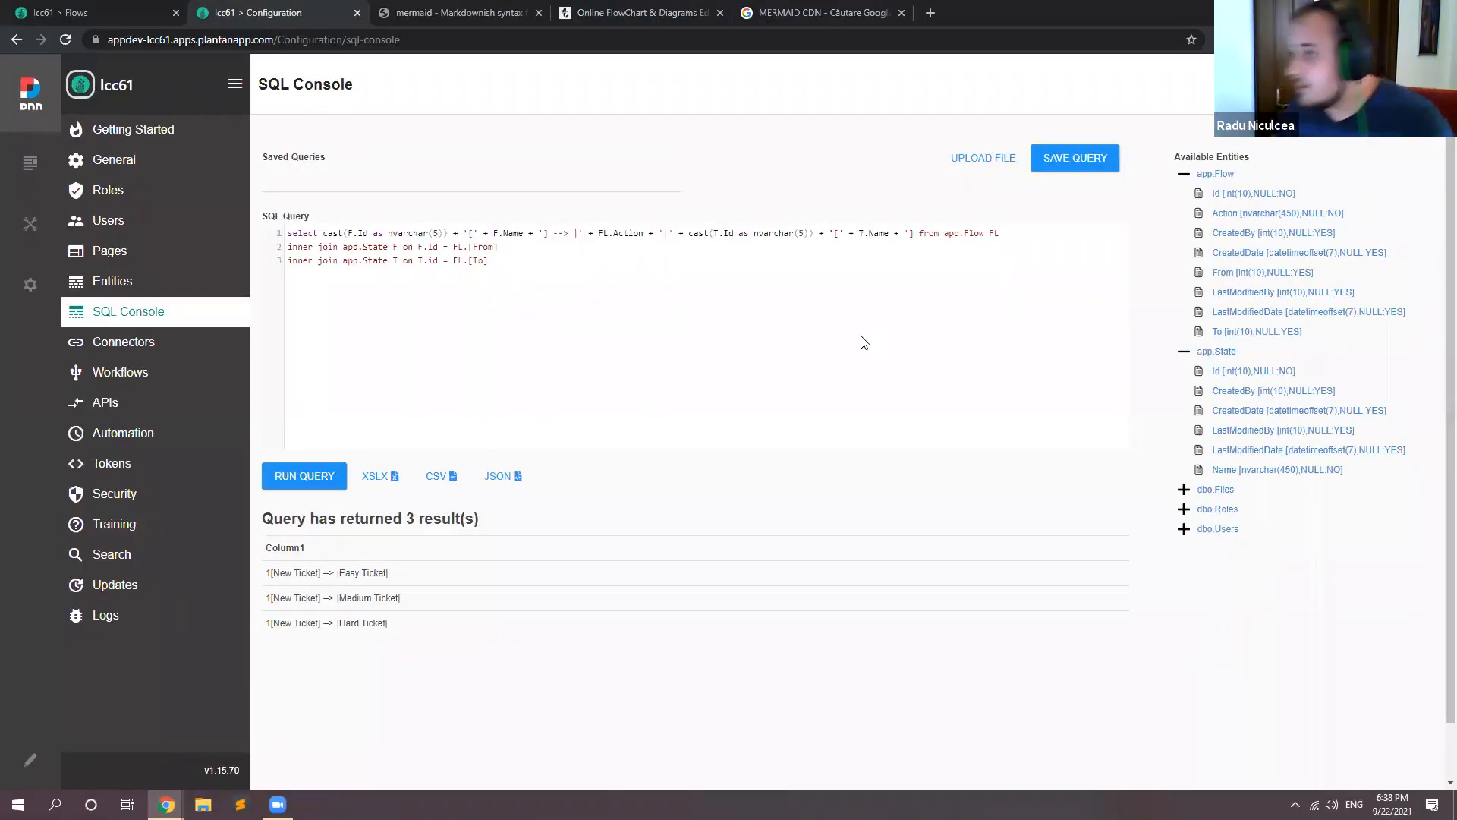
{"action": "left_click", "coordinate": [279, 477]}
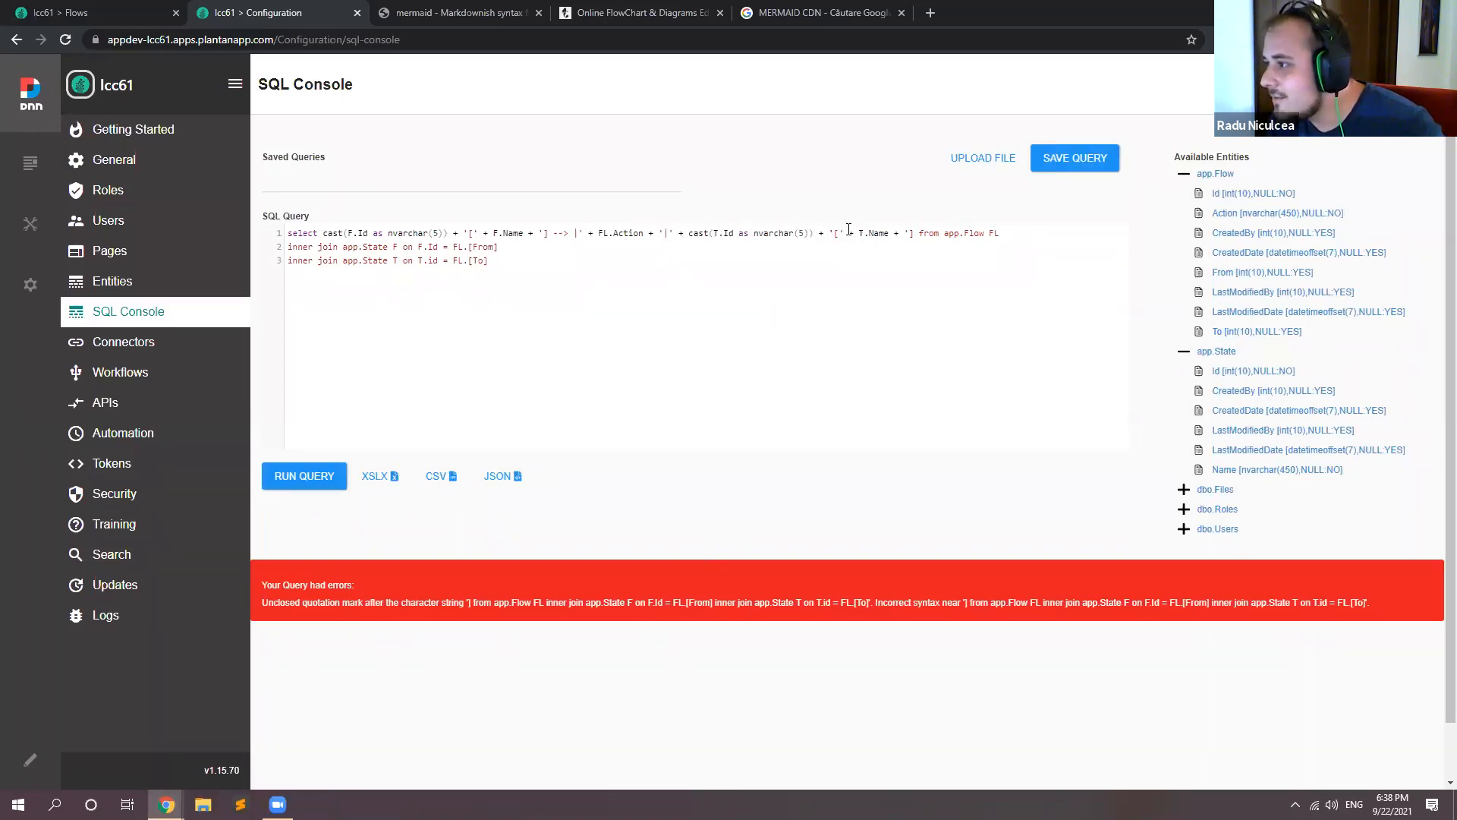
Step: Close the final ']' string with a quote, add a space after the pipe in '| ', and rerun the query
{"action": "type", "text": "'"}
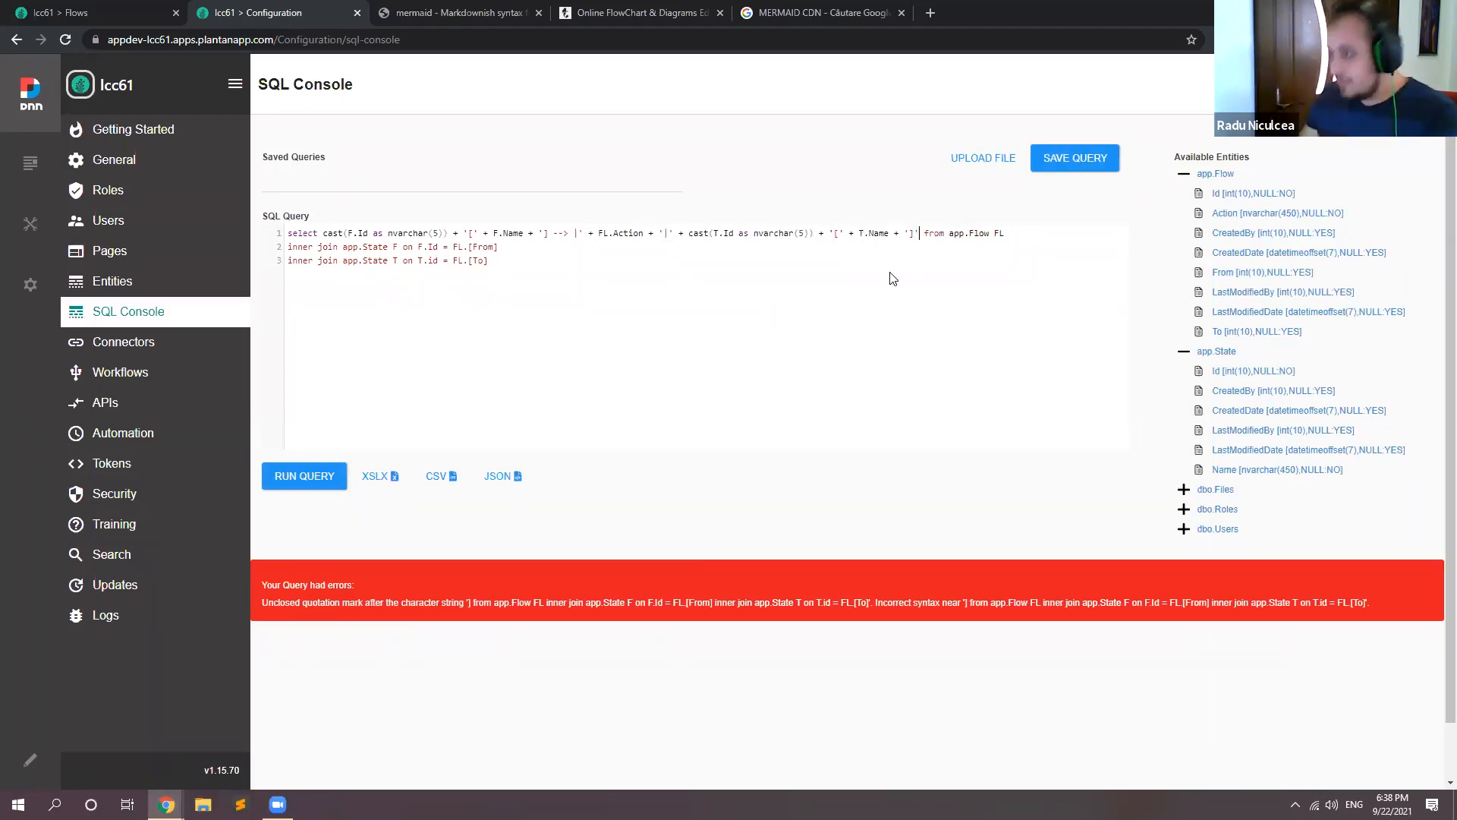
{"action": "left_click", "coordinate": [304, 476]}
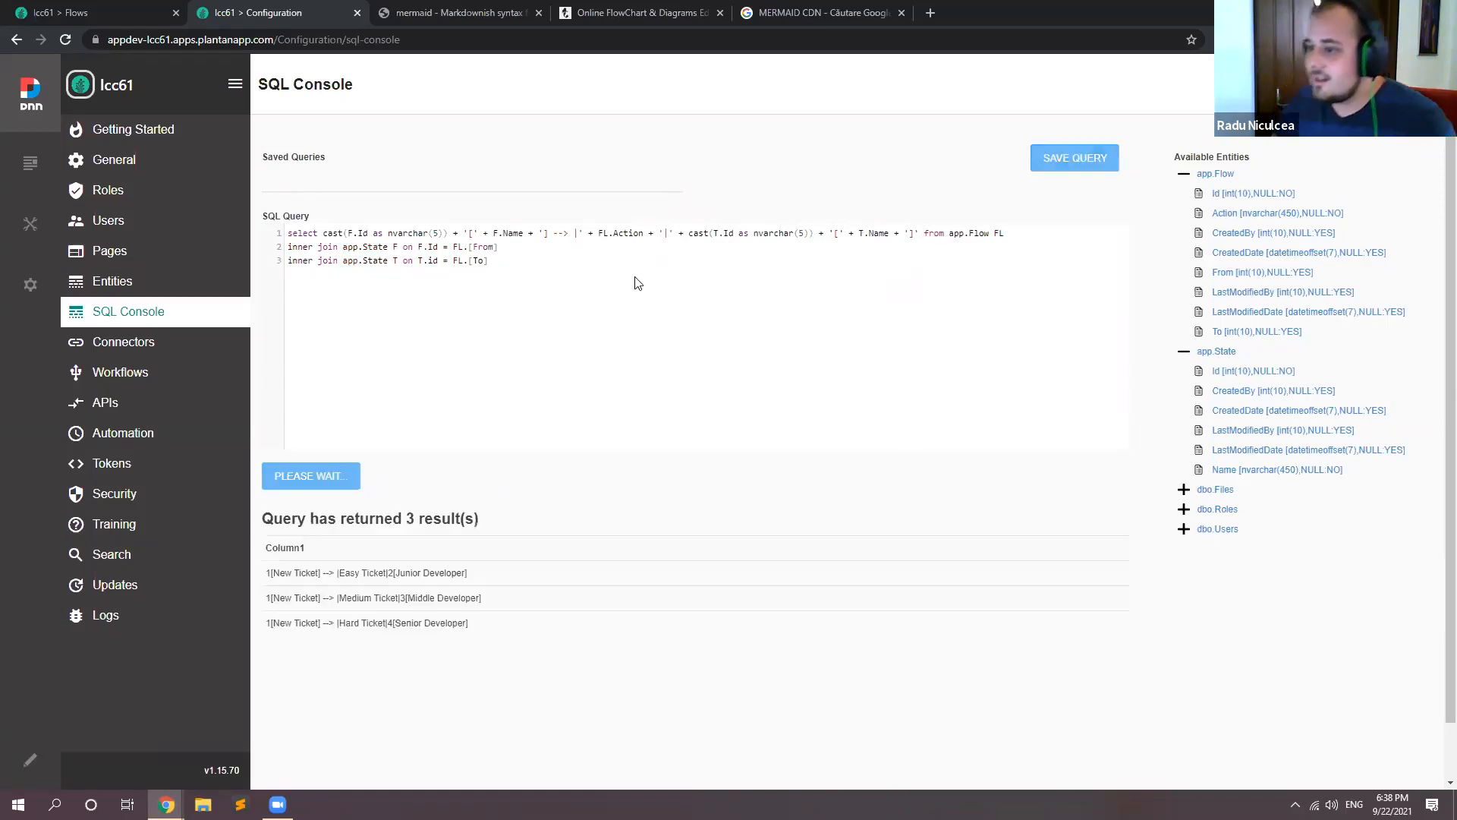
{"action": "left_click", "coordinate": [667, 233]}
{"action": "left_click", "coordinate": [326, 477]}
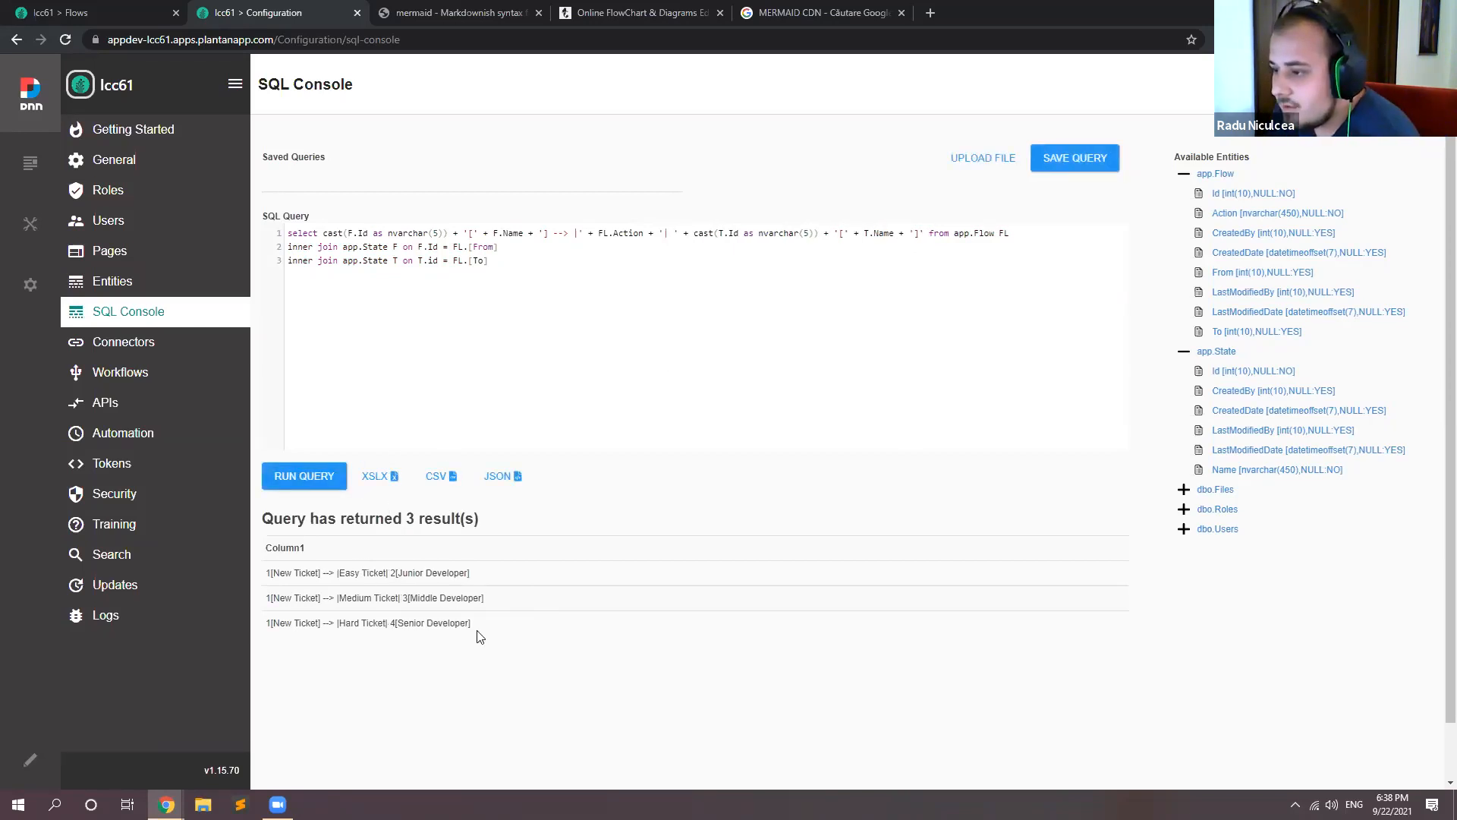
Step: Copy the three result rows and use them to replace the sample lines below graph TD in the Mermaid Live Editor
{"action": "left_click_drag", "start_coordinate": [264, 577], "coordinate": [480, 638]}
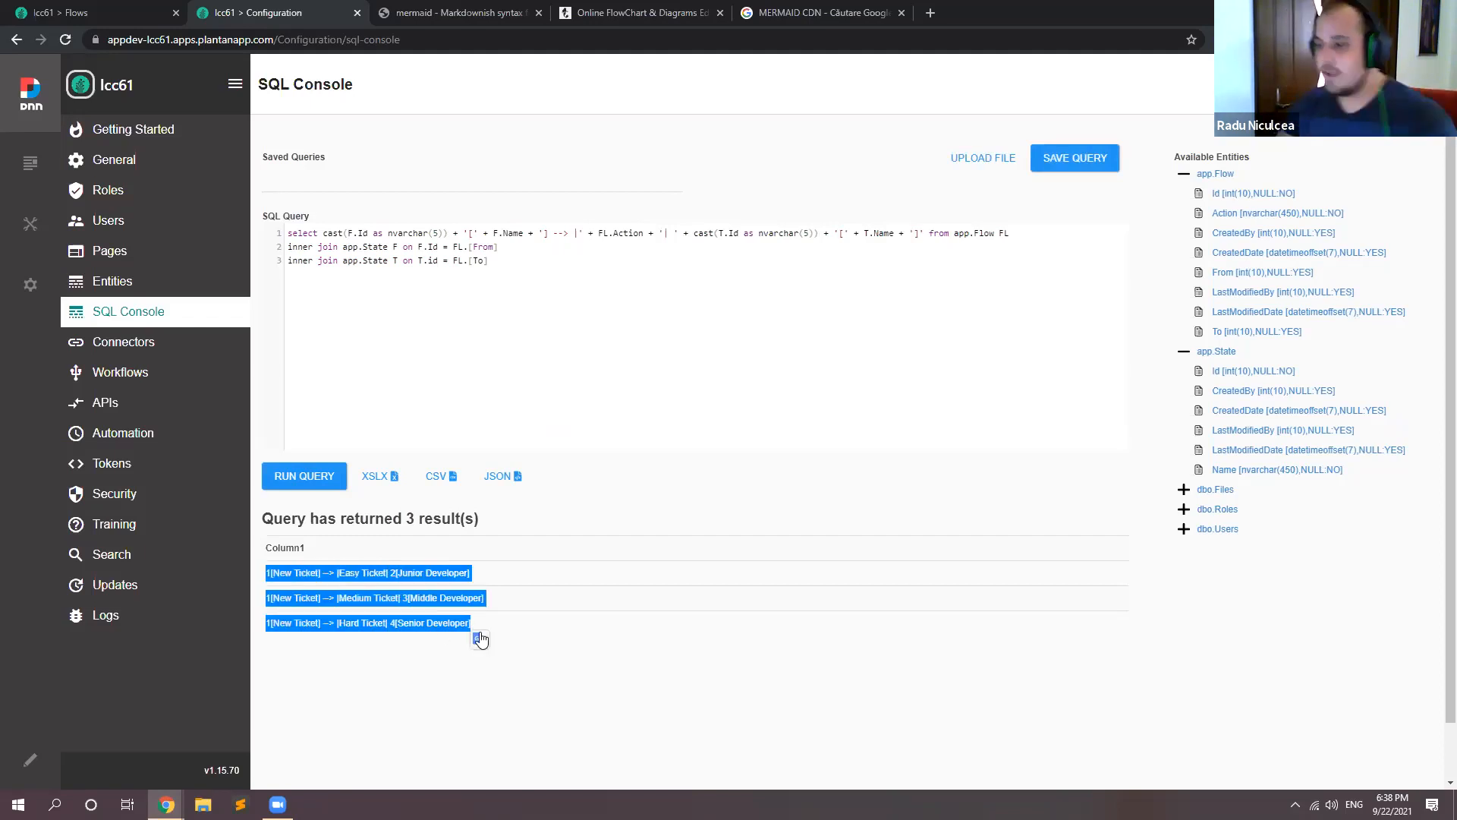
{"action": "left_click", "coordinate": [634, 12]}
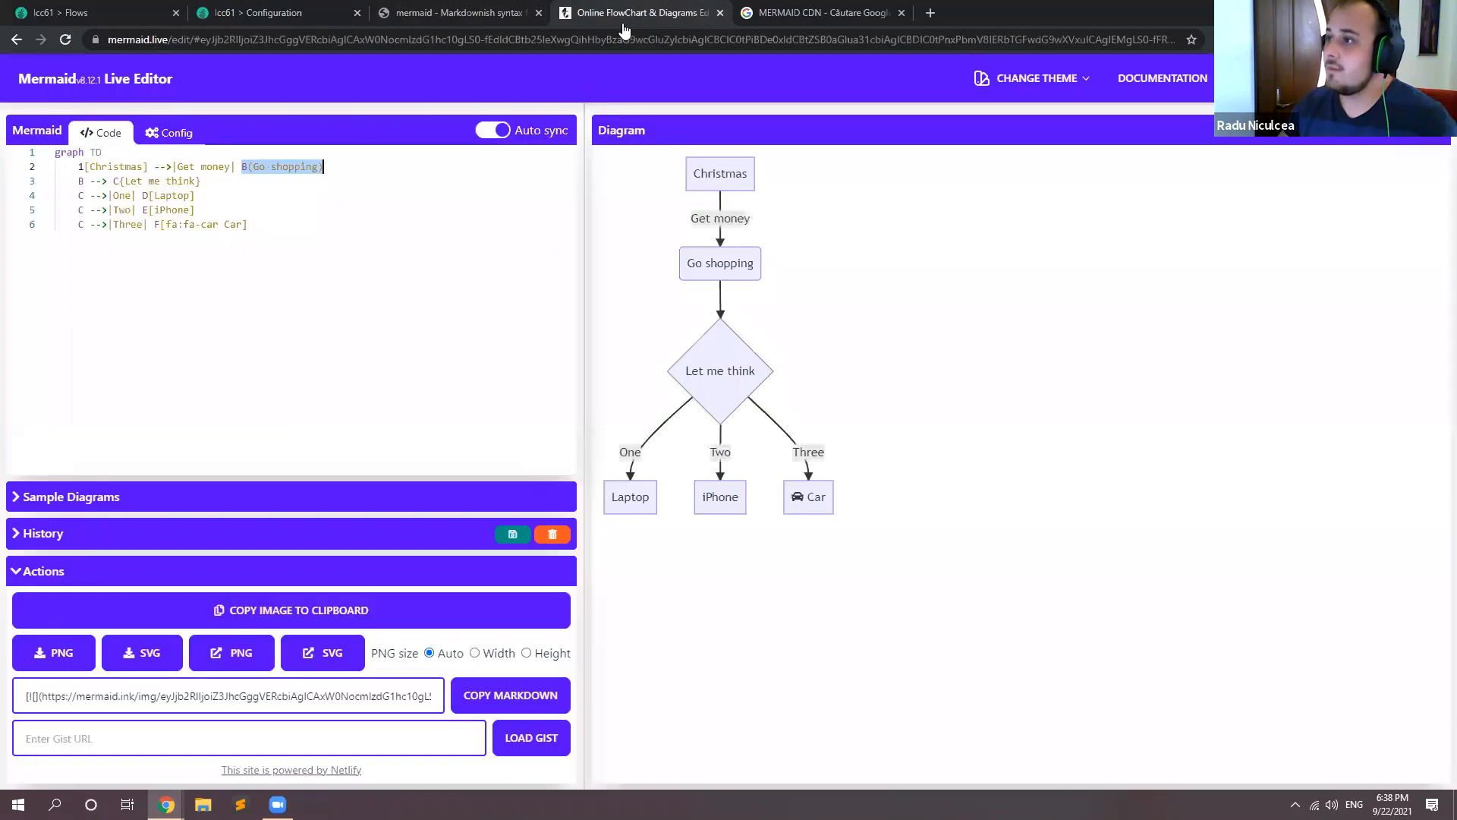
{"action": "left_click_drag", "start_coordinate": [146, 211], "coordinate": [80, 167]}
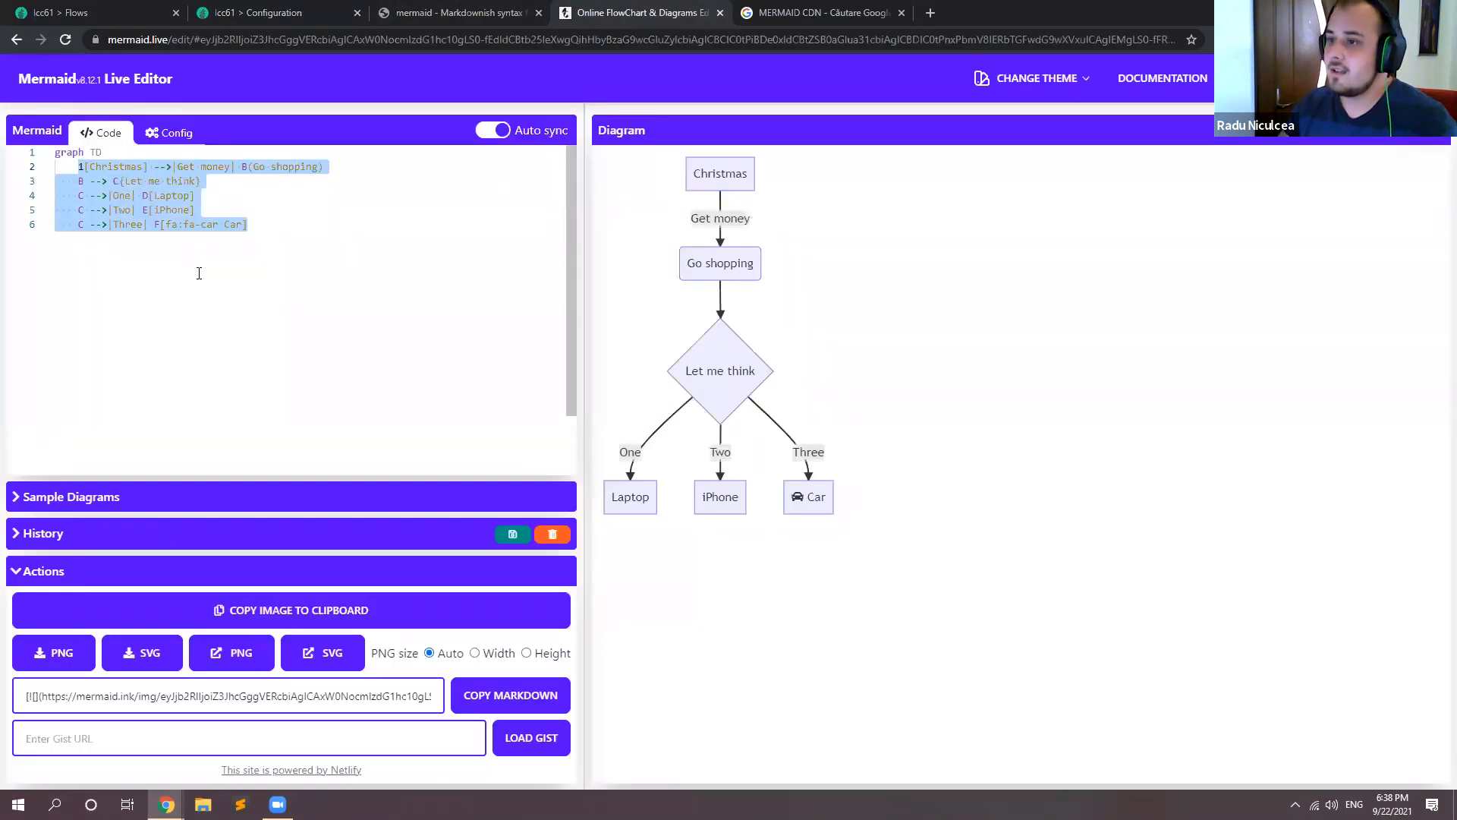
{"action": "key", "text": "ctrl+v"}
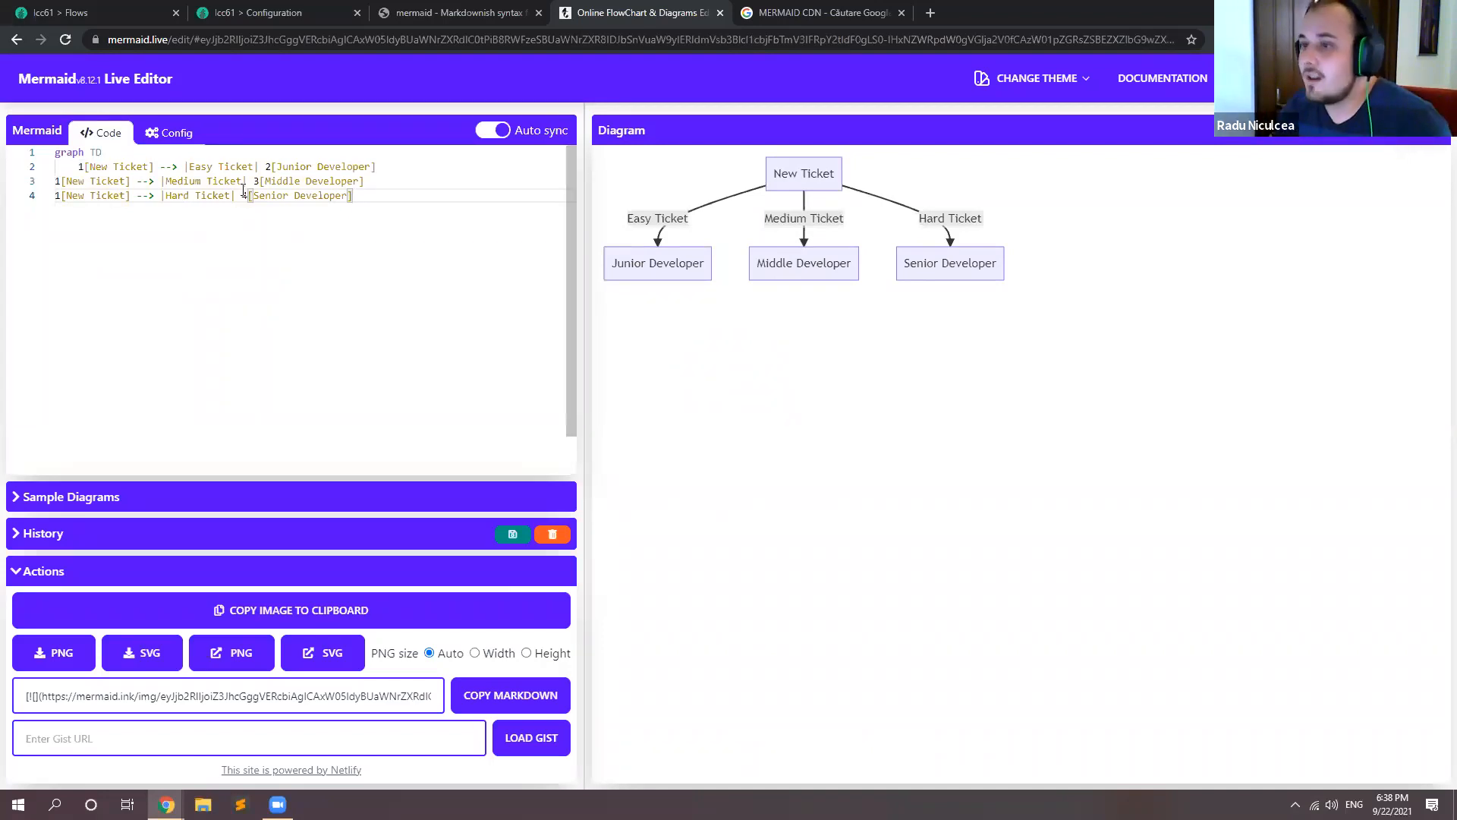
Step: Indent the Medium Ticket and Hard Ticket lines in the Mermaid code one level
{"action": "left_click_drag", "start_coordinate": [353, 195], "coordinate": [55, 184]}
{"action": "key", "text": "Tab"}
{"action": "left_click", "coordinate": [237, 292]}
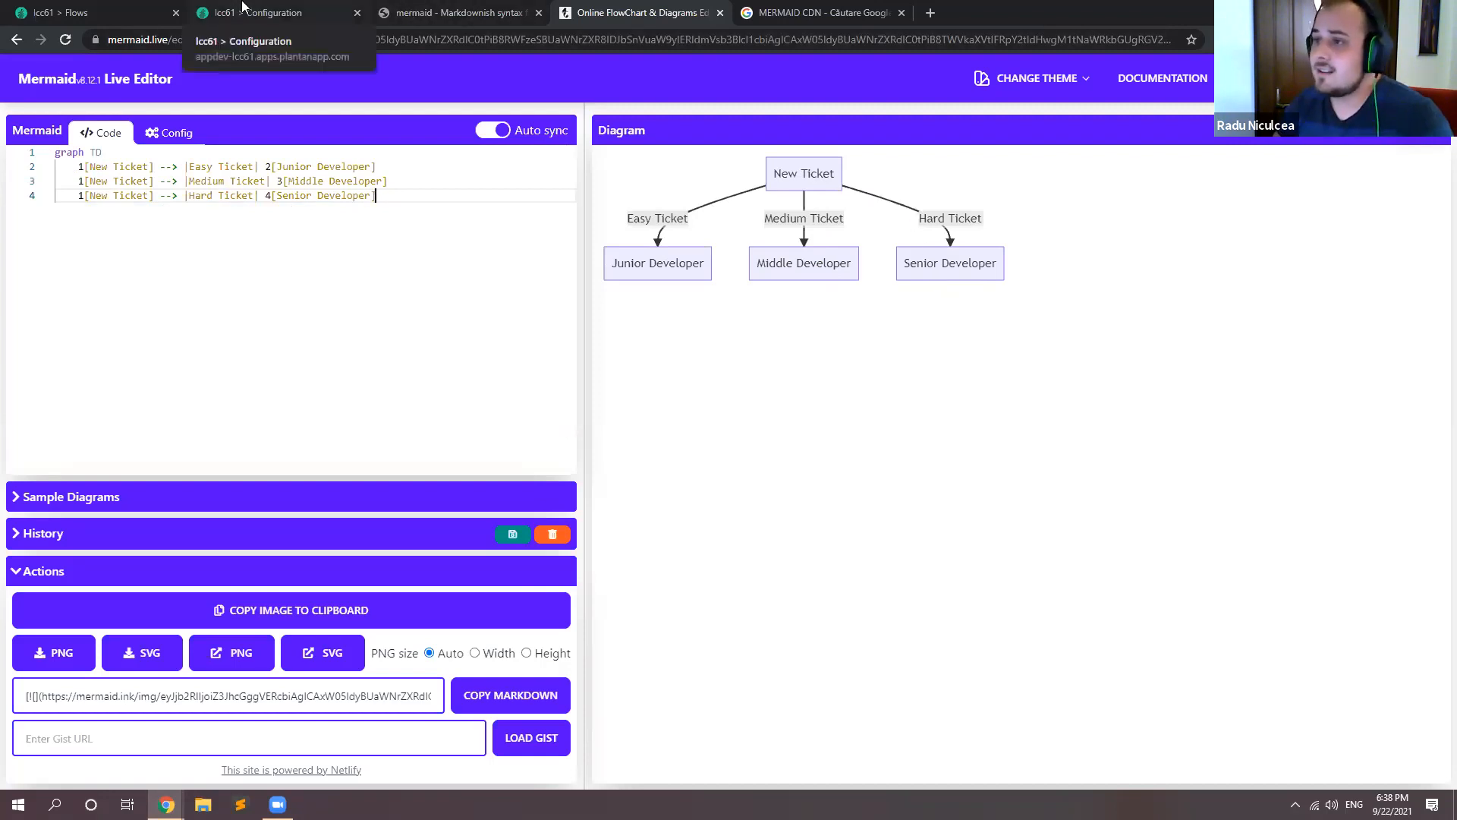
Step: Review the Easy Ticket flow's action, From and To values on the Flows page, and the full query with its result rows in the SQL Console
{"action": "left_click", "coordinate": [307, 9]}
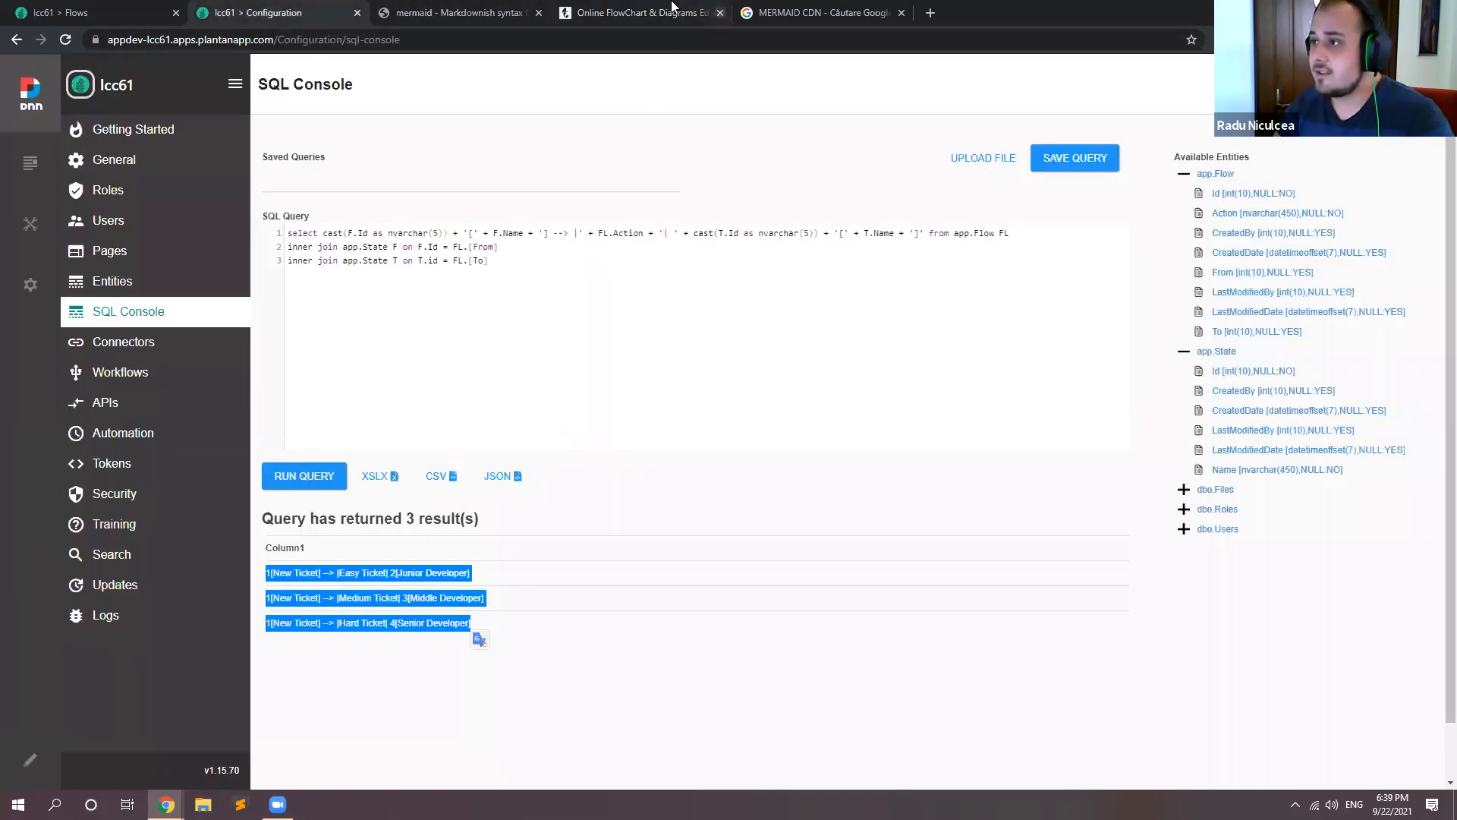
{"action": "left_click", "coordinate": [140, 12]}
{"action": "left_click_drag", "start_coordinate": [157, 238], "coordinate": [227, 247]}
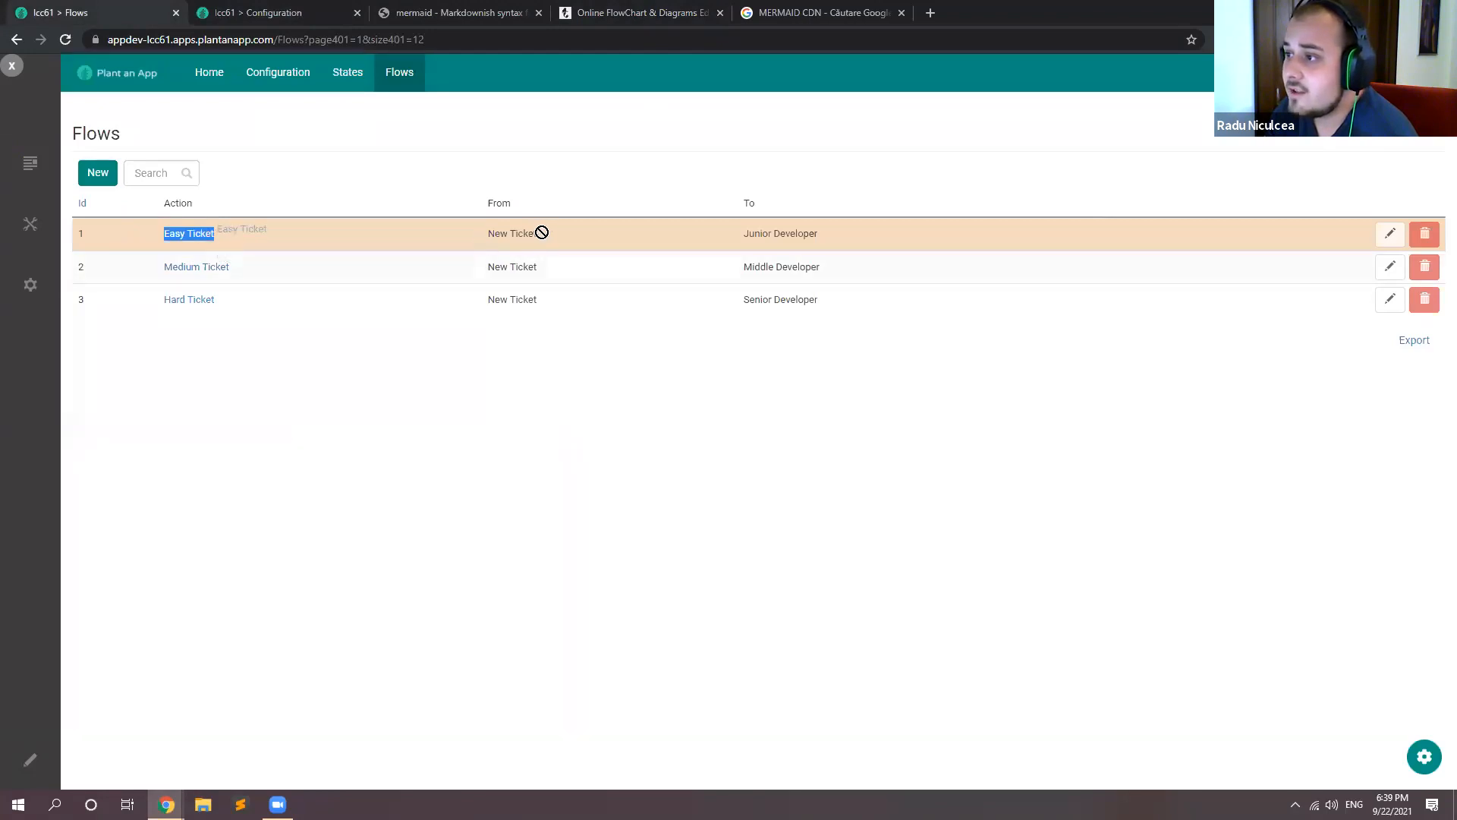
{"action": "left_click_drag", "start_coordinate": [749, 233], "coordinate": [786, 237]}
{"action": "left_click", "coordinate": [809, 240]}
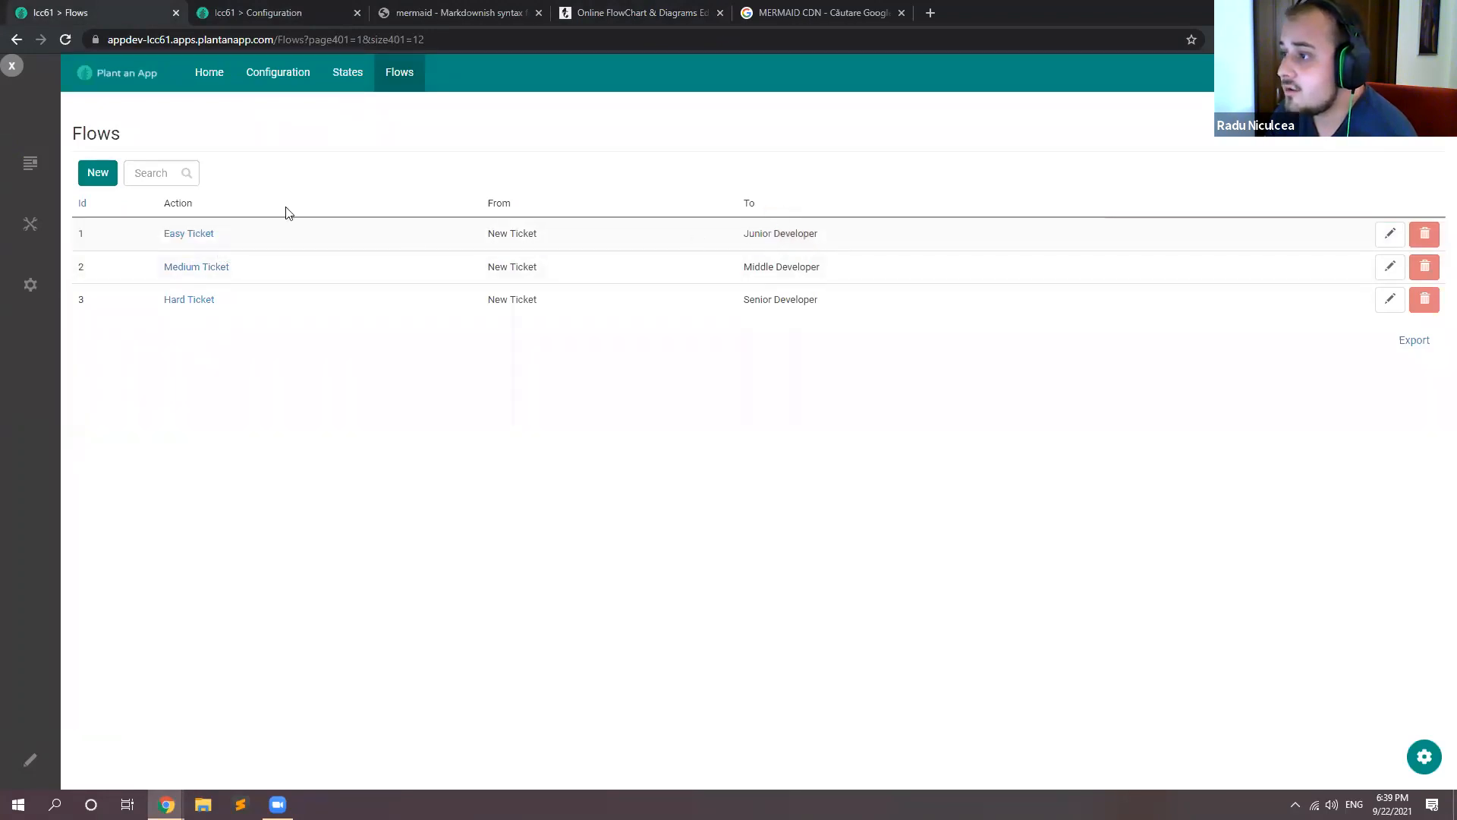
{"action": "left_click_drag", "start_coordinate": [471, 235], "coordinate": [827, 238]}
{"action": "left_click", "coordinate": [717, 389]}
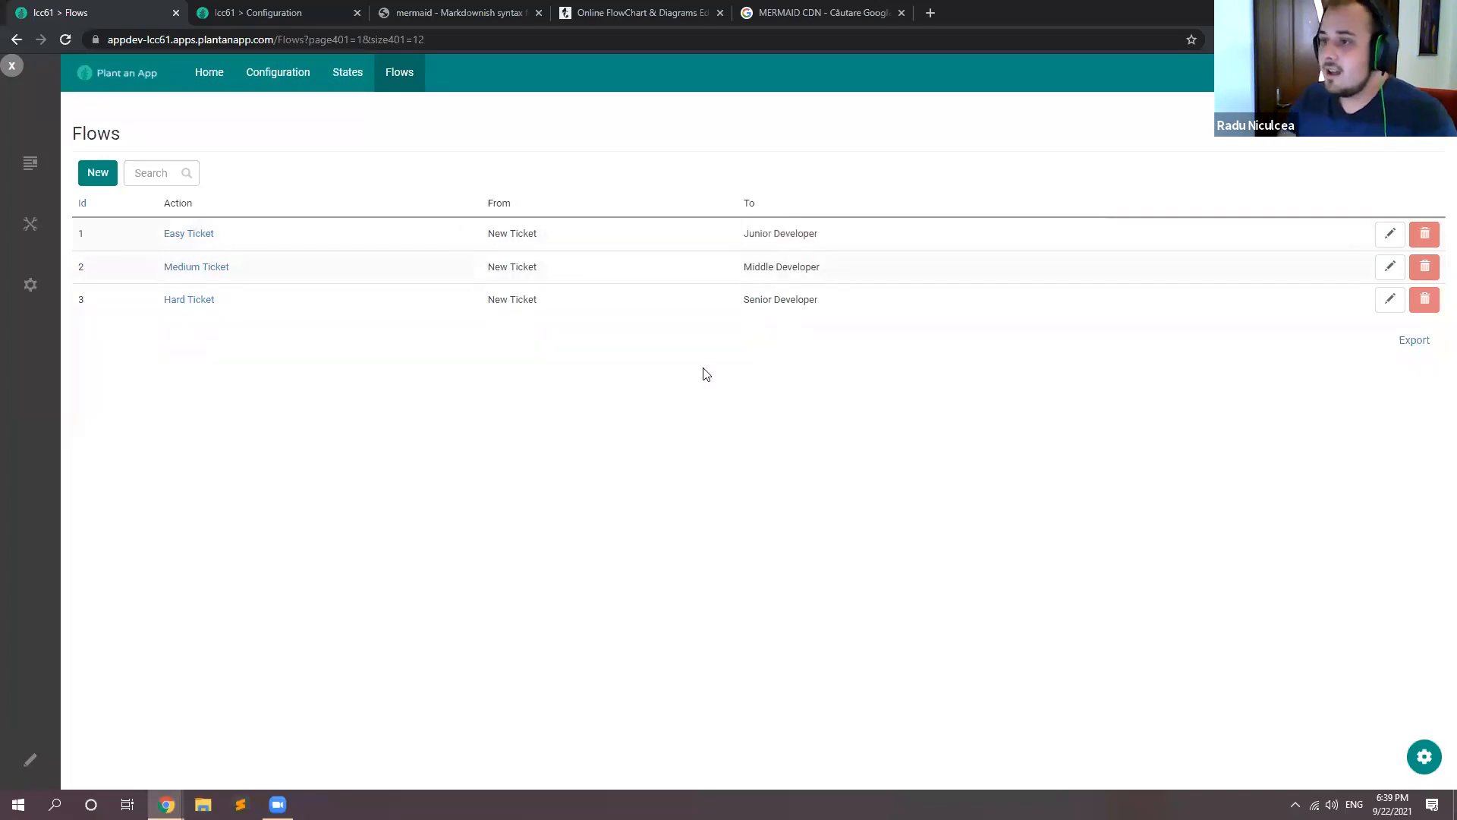
{"action": "key", "text": "ctrl+Tab"}
{"action": "left_click_drag", "start_coordinate": [543, 309], "coordinate": [285, 231]}
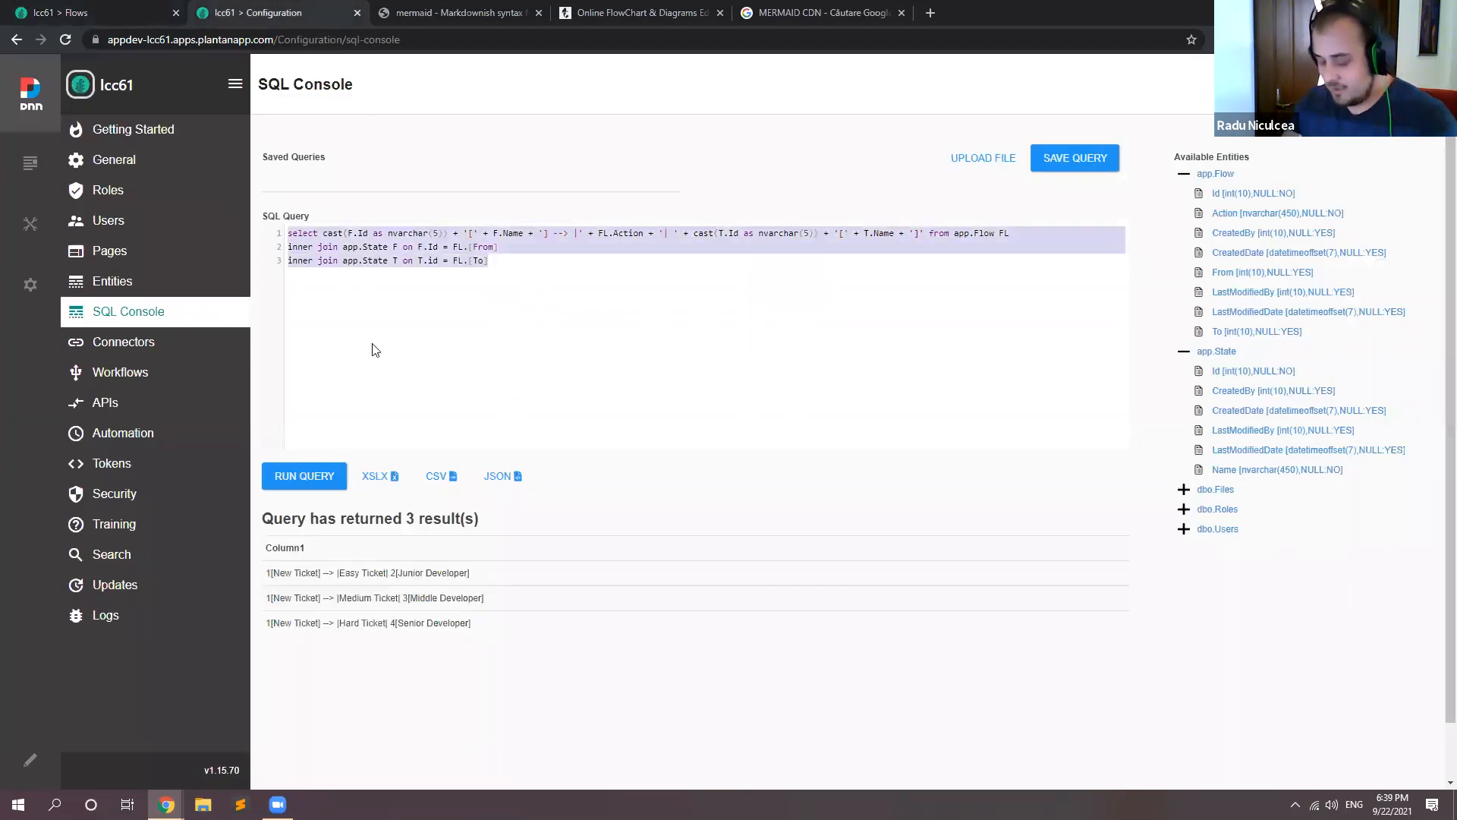
{"action": "left_click", "coordinate": [852, 370]}
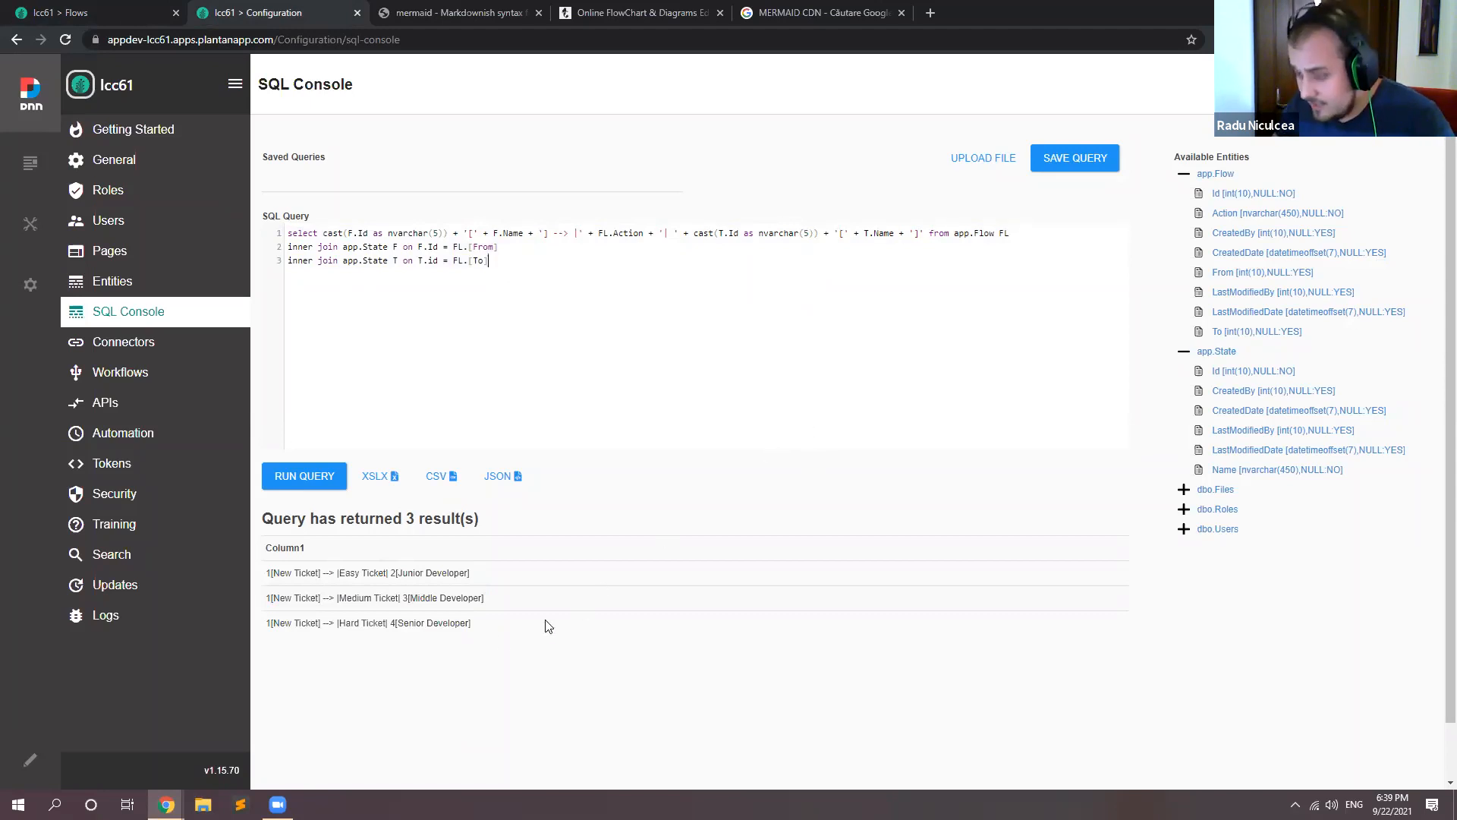
{"action": "left_click_drag", "start_coordinate": [477, 624], "coordinate": [266, 568]}
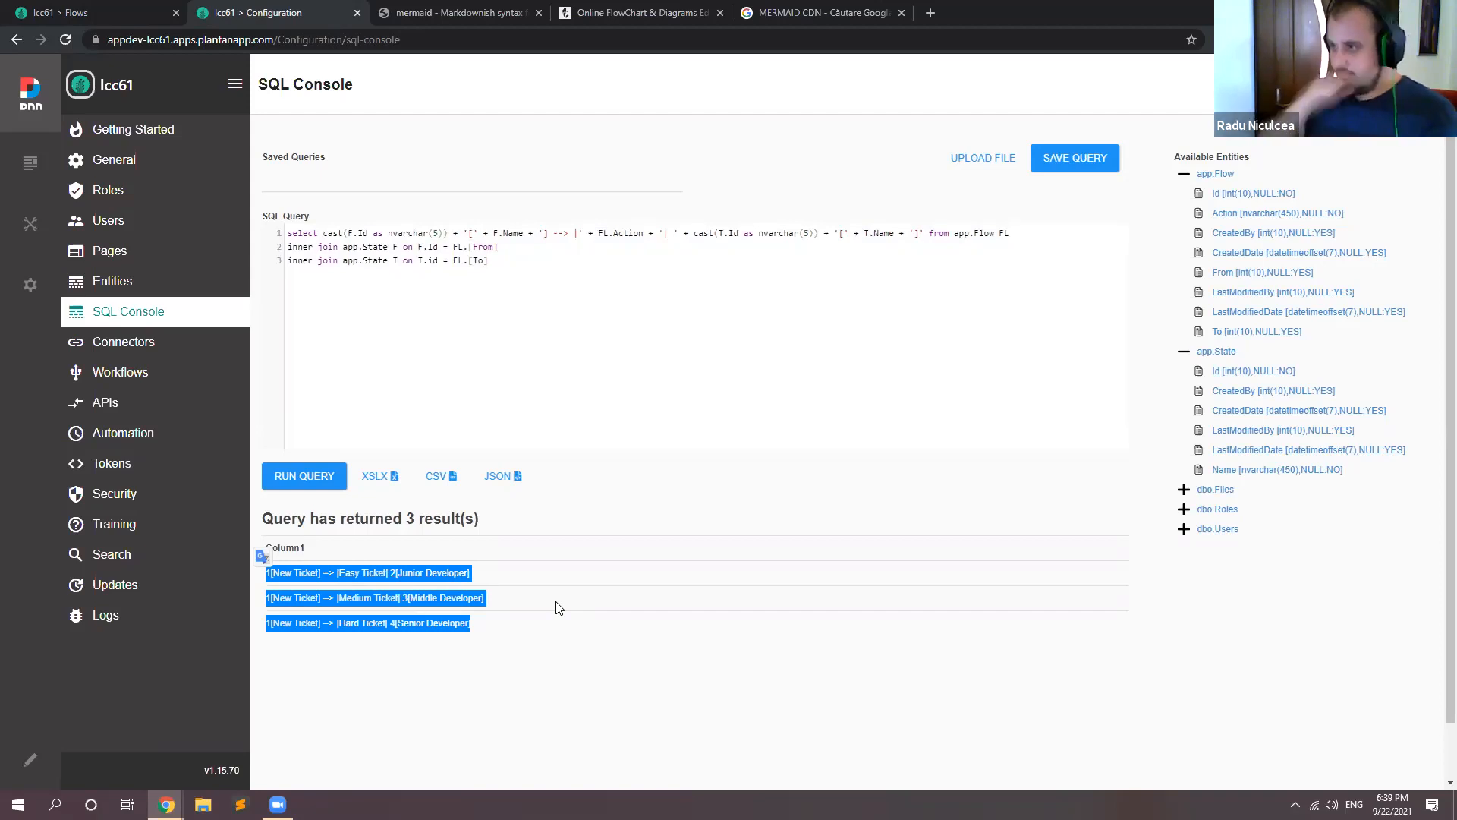
Step: Wrap the concatenated select expression in a String_agg( ) call, adding a comma after it for the separator argument
{"action": "left_click", "coordinate": [323, 233]}
{"action": "type", "text": "String_a"}
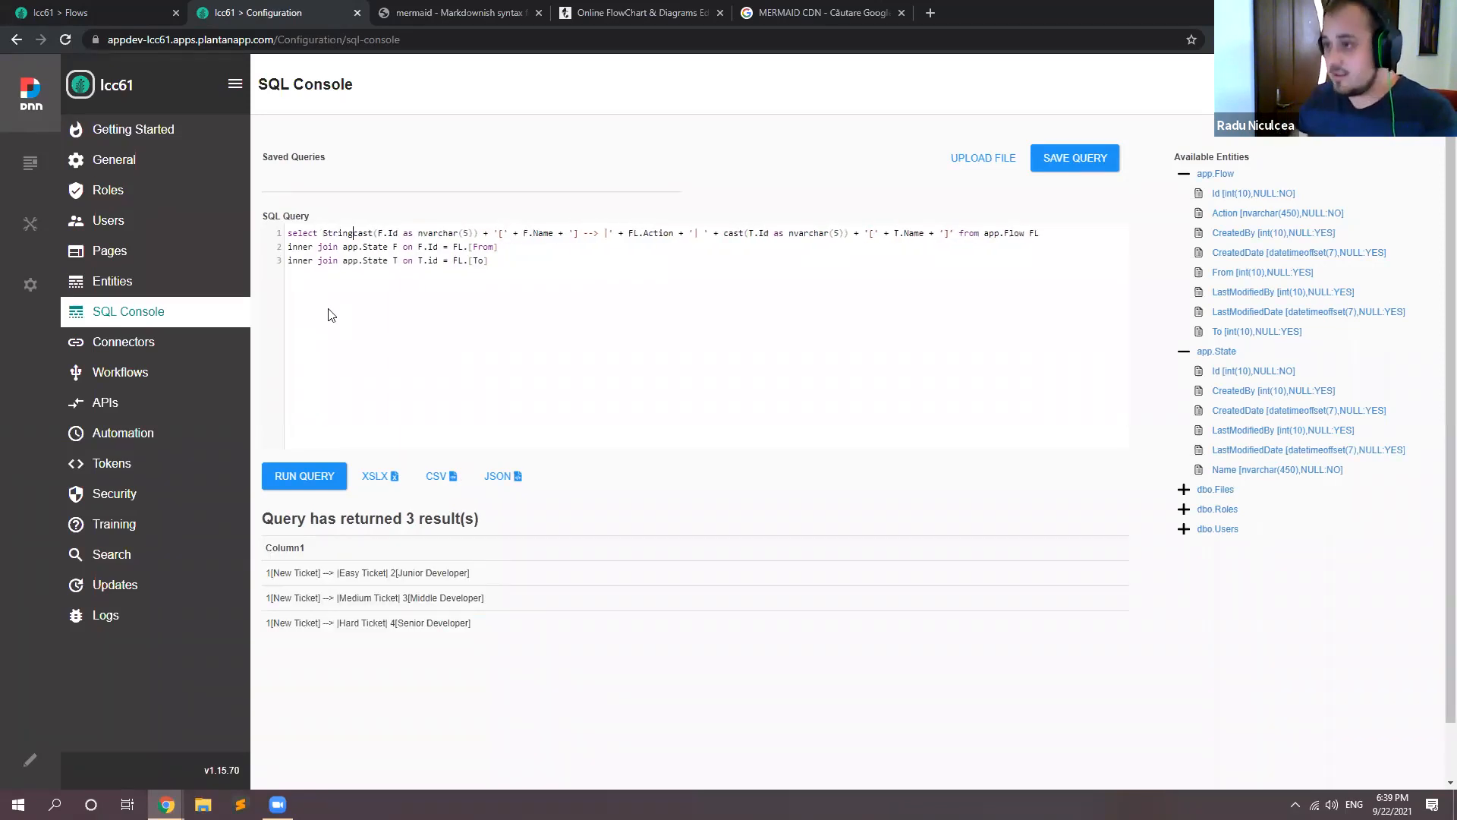
{"action": "type", "text": "gg("}
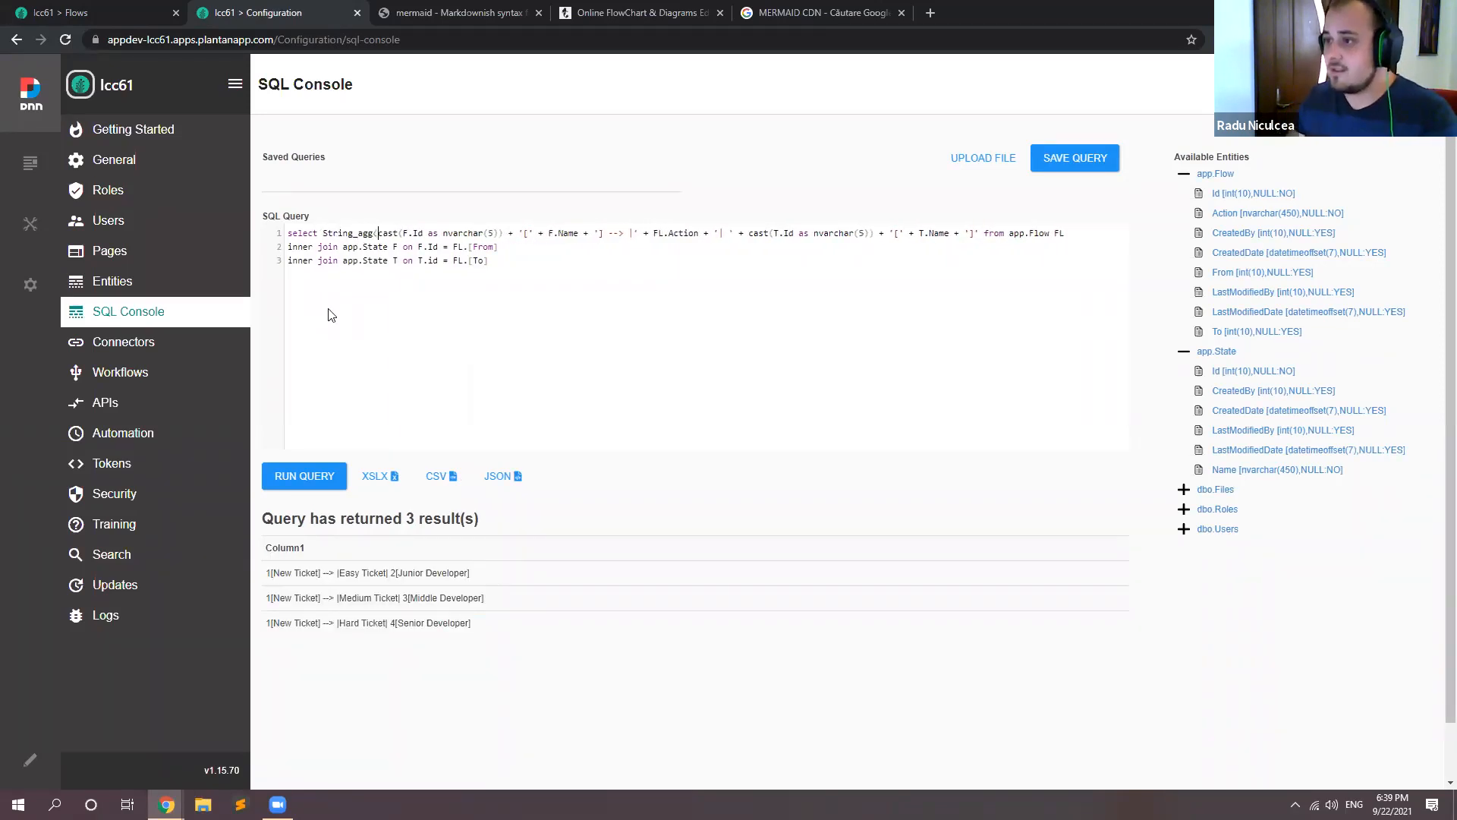
{"action": "left_click", "coordinate": [980, 236]}
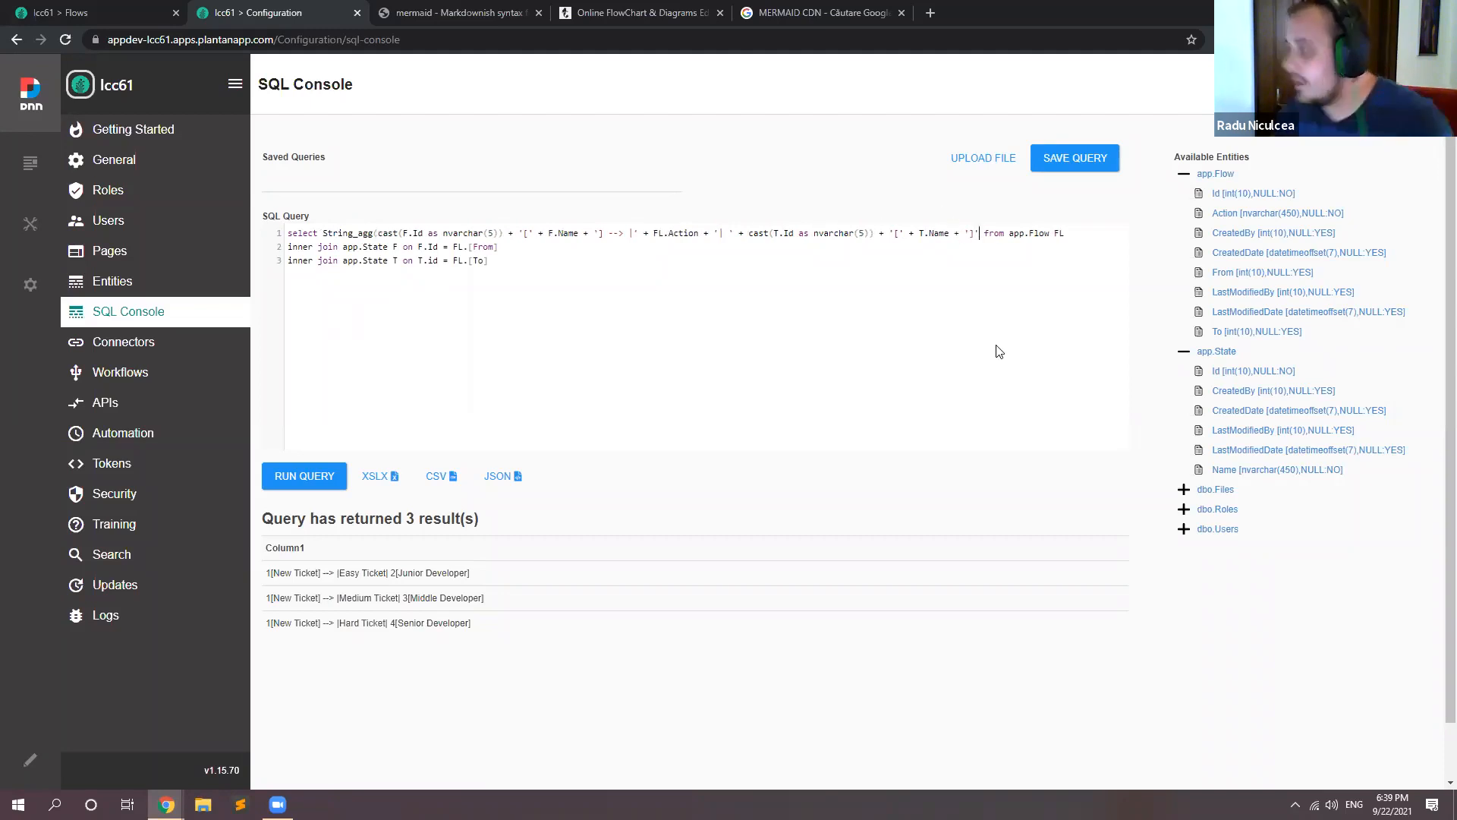
{"action": "type", "text": ","}
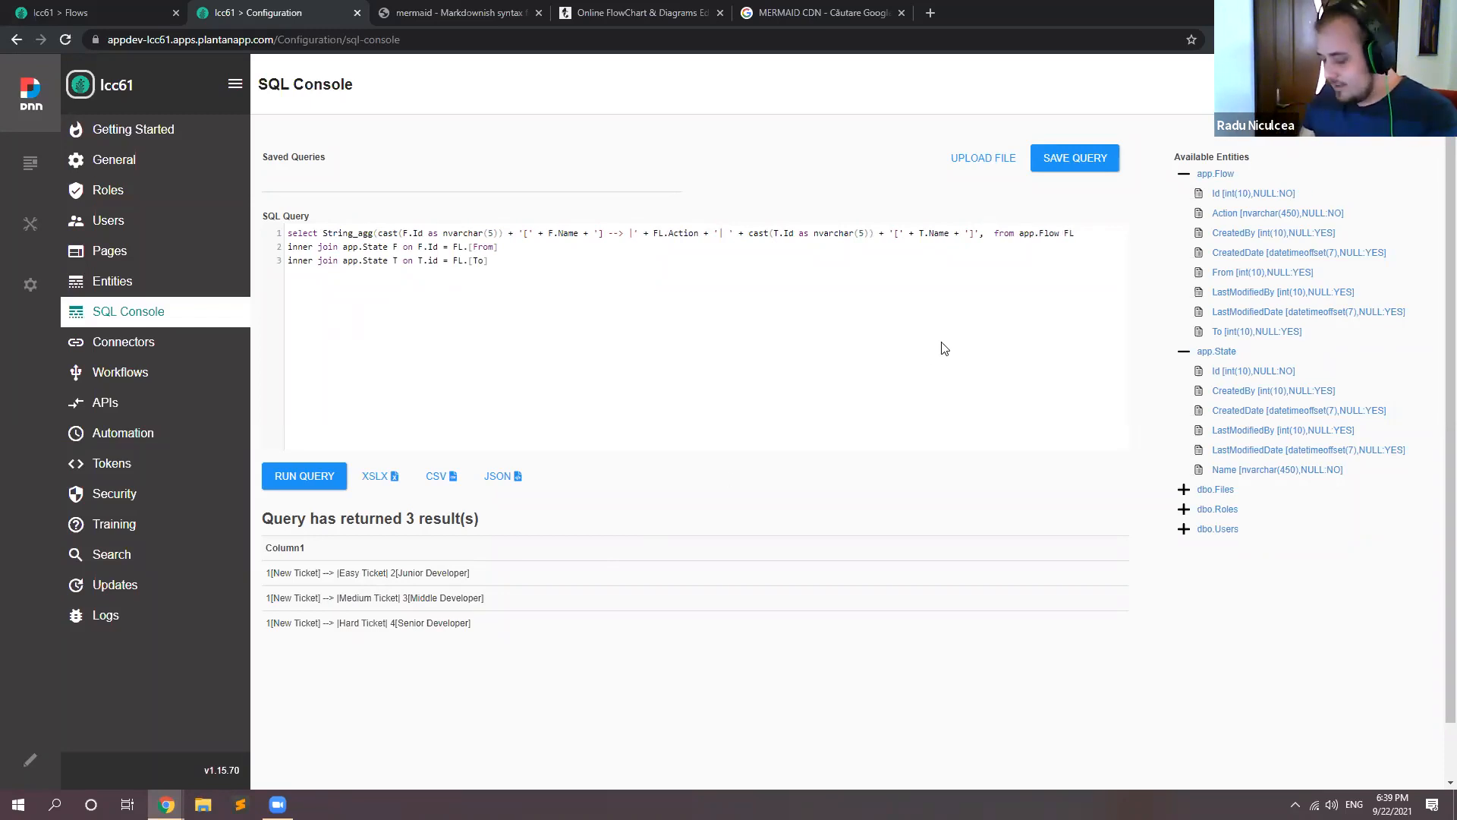
{"action": "type", "text": ")"}
{"action": "type", "text": "ch"}
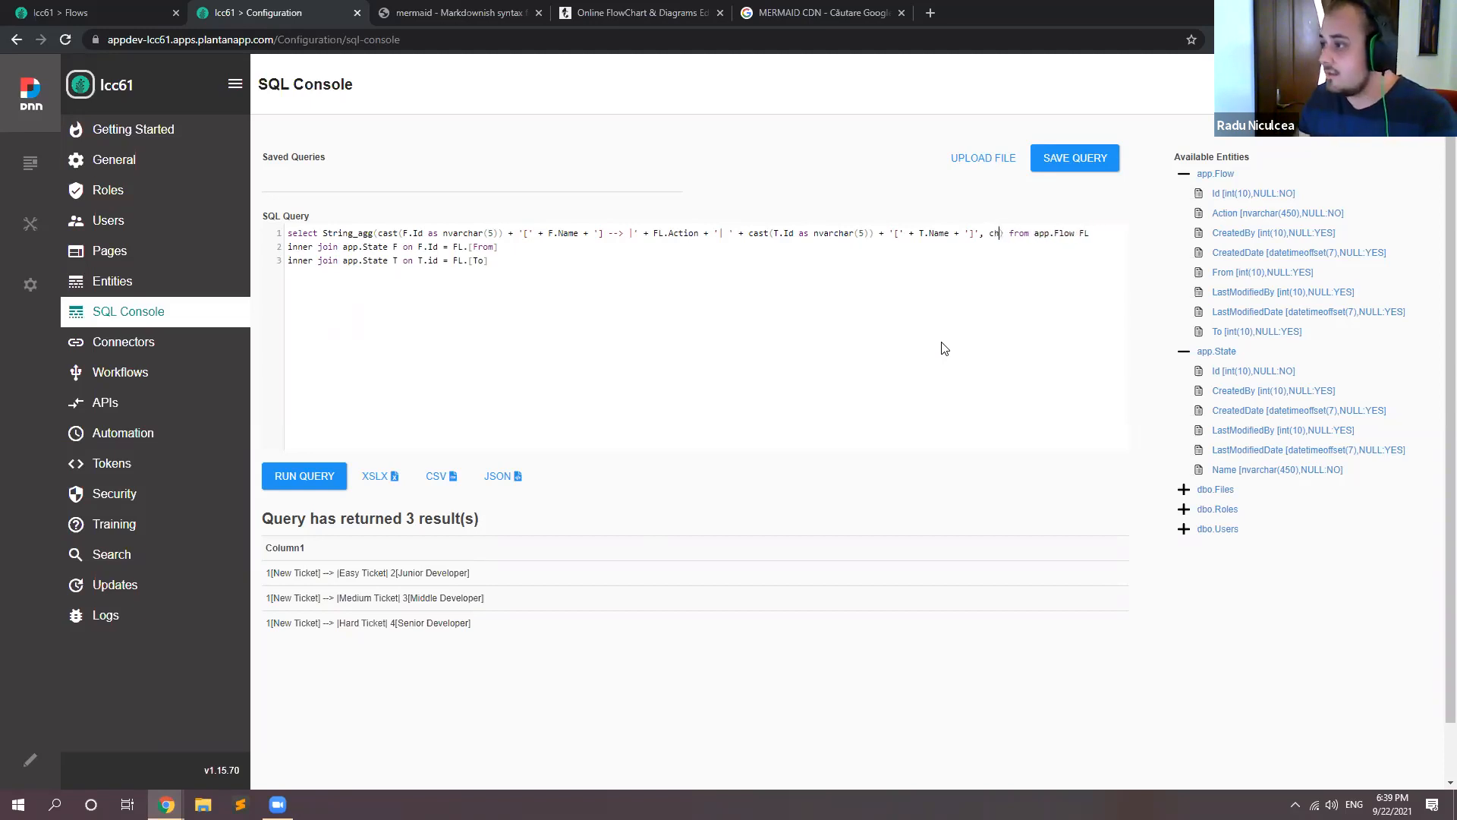
{"action": "type", "text": "ar(10"}
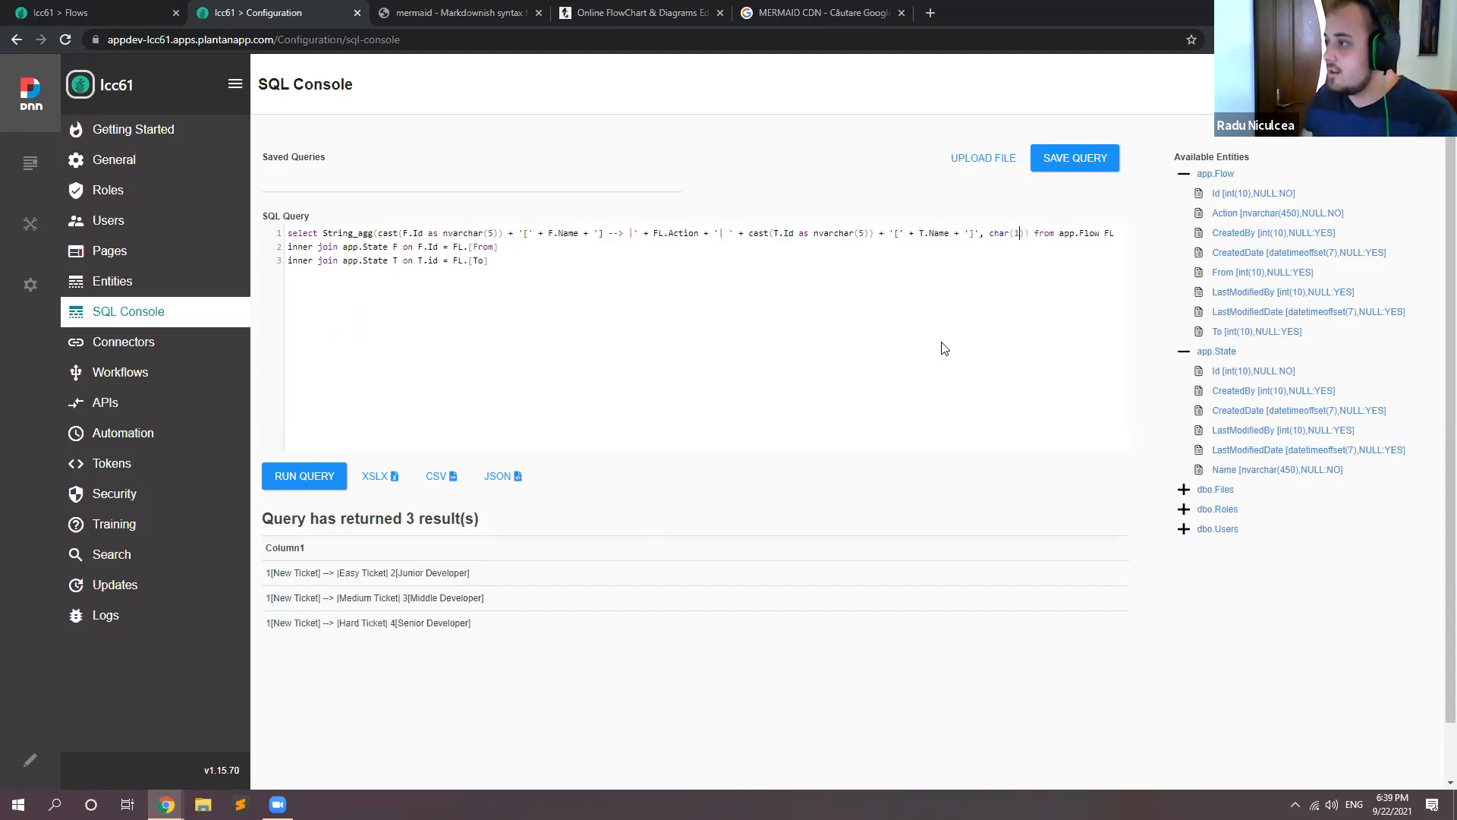
{"action": "type", "text": ")"}
Step: Set the String_agg separator to char(10) + char(13) and run the query
{"action": "type", "text": "+ "}
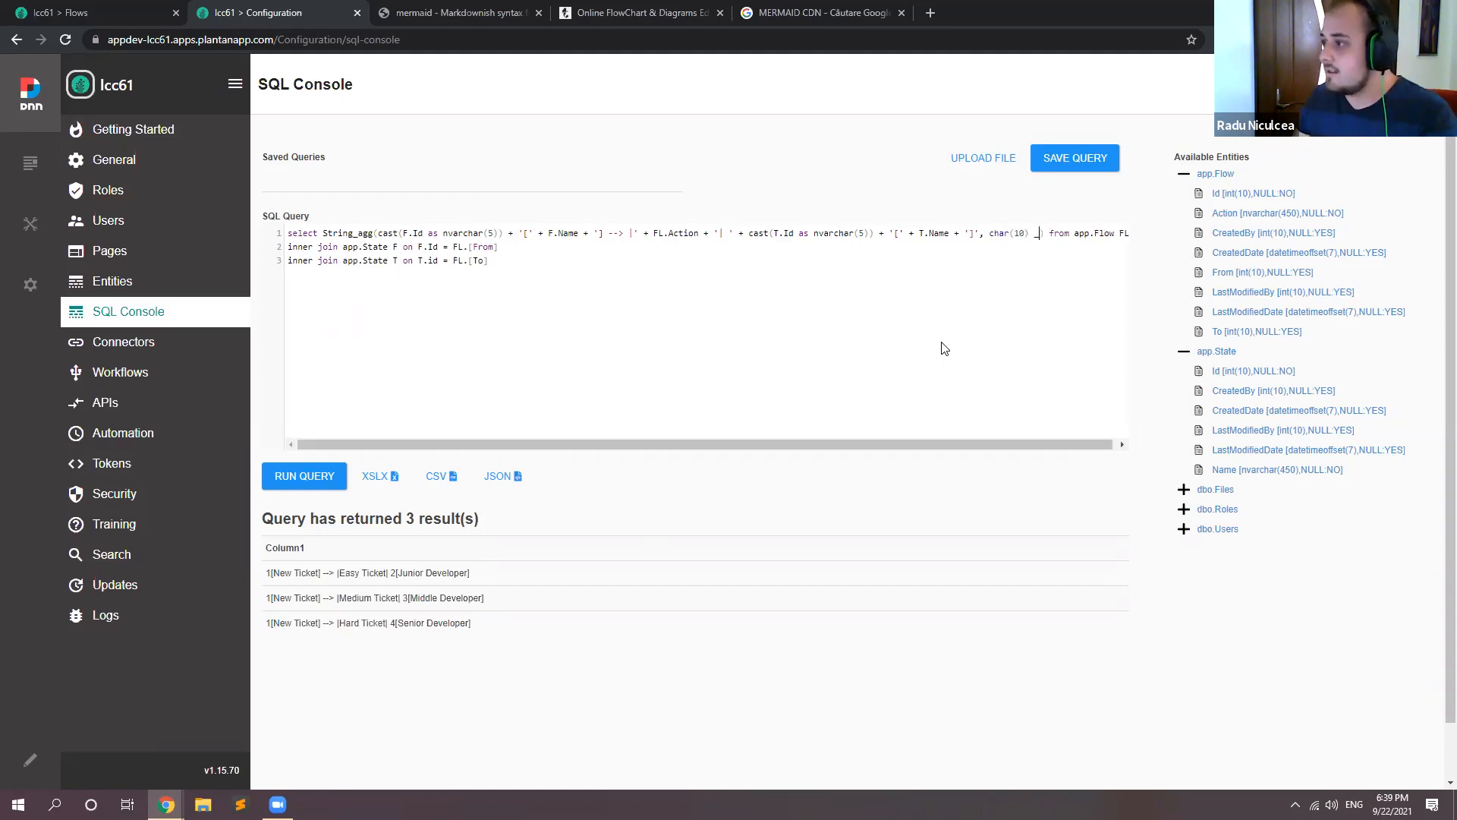
{"action": "type", "text": "char"}
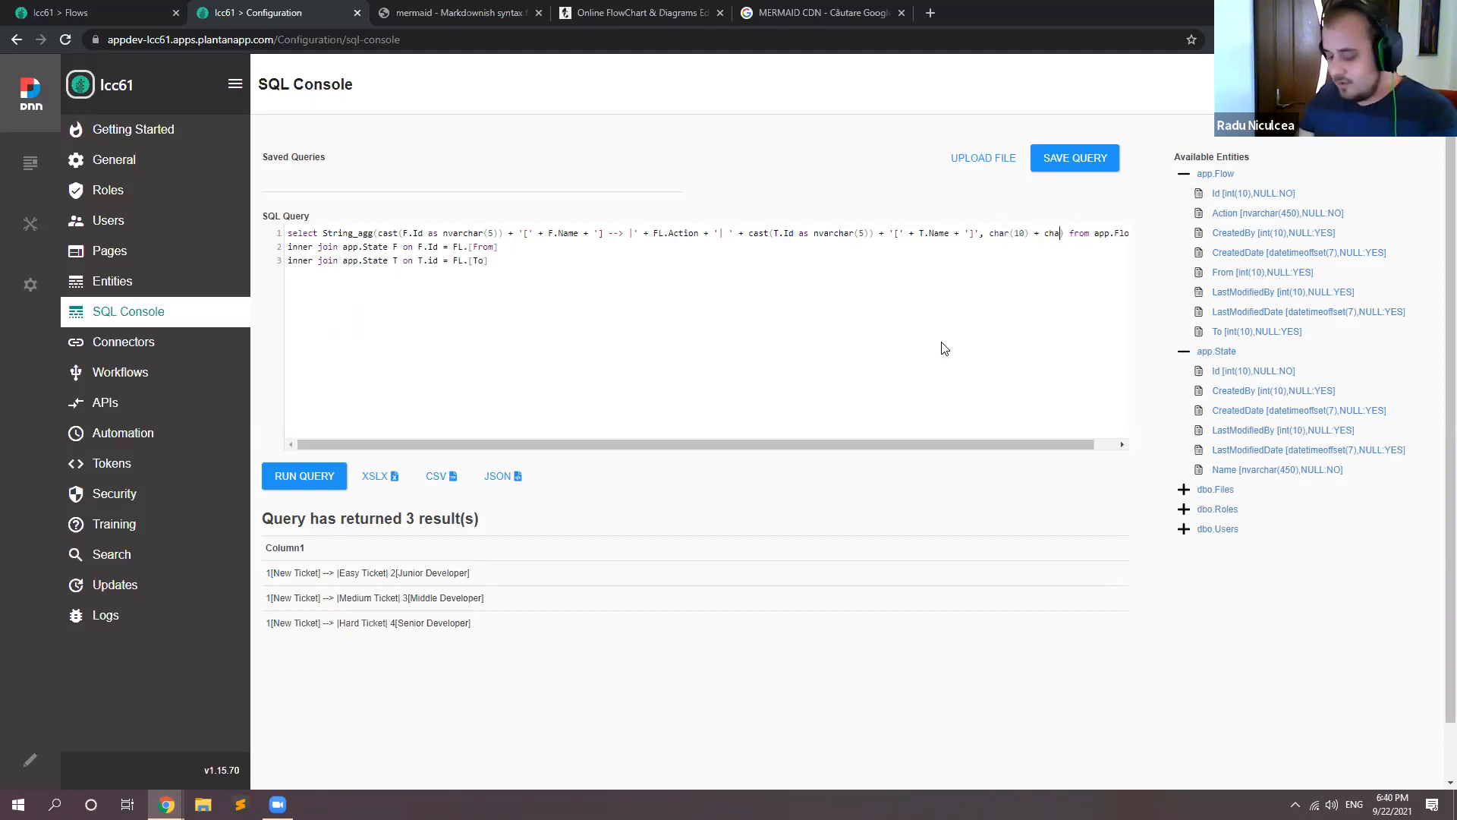
{"action": "type", "text": "()13"}
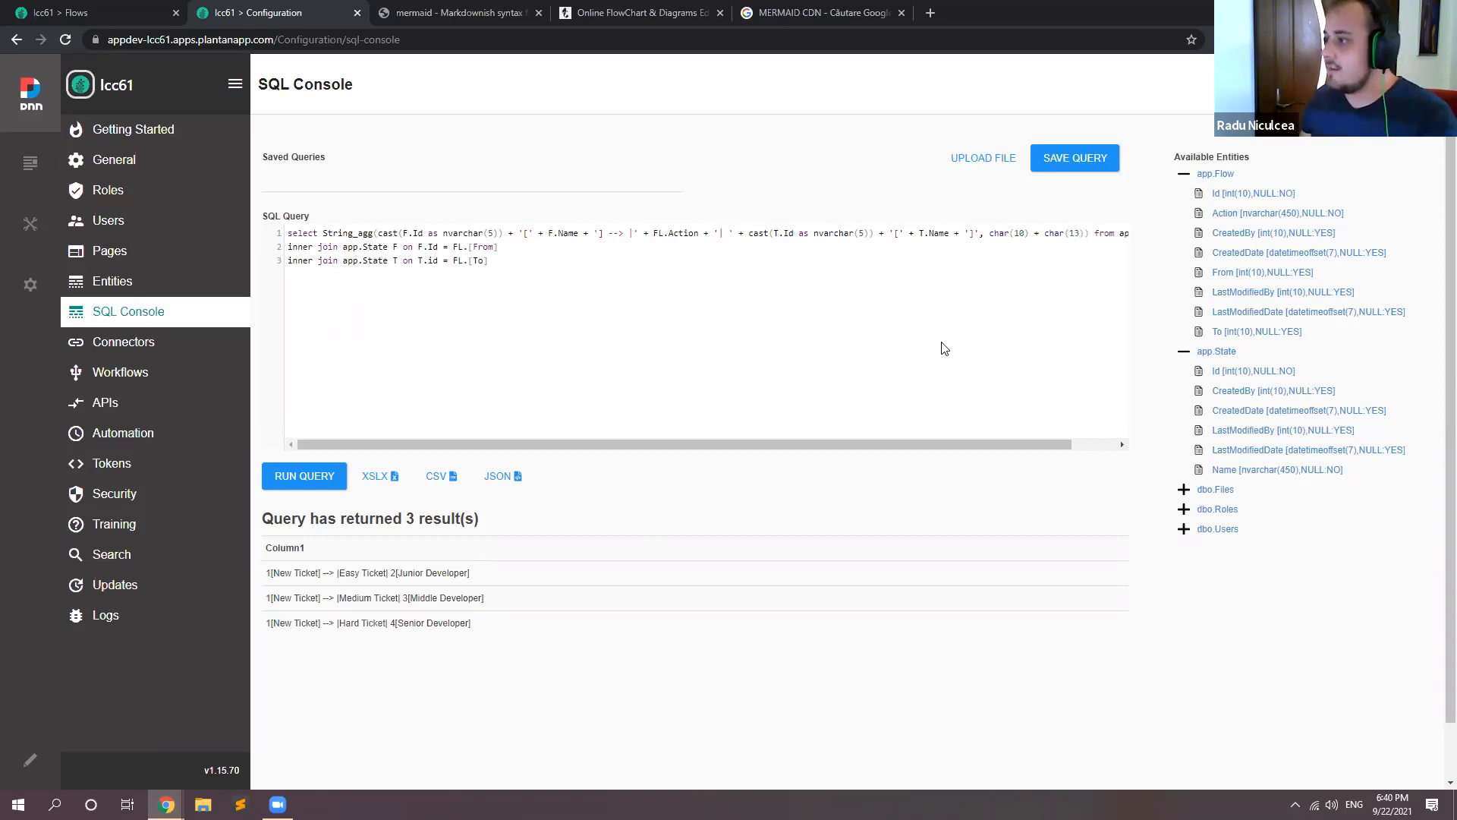
{"action": "type", "text": ")"}
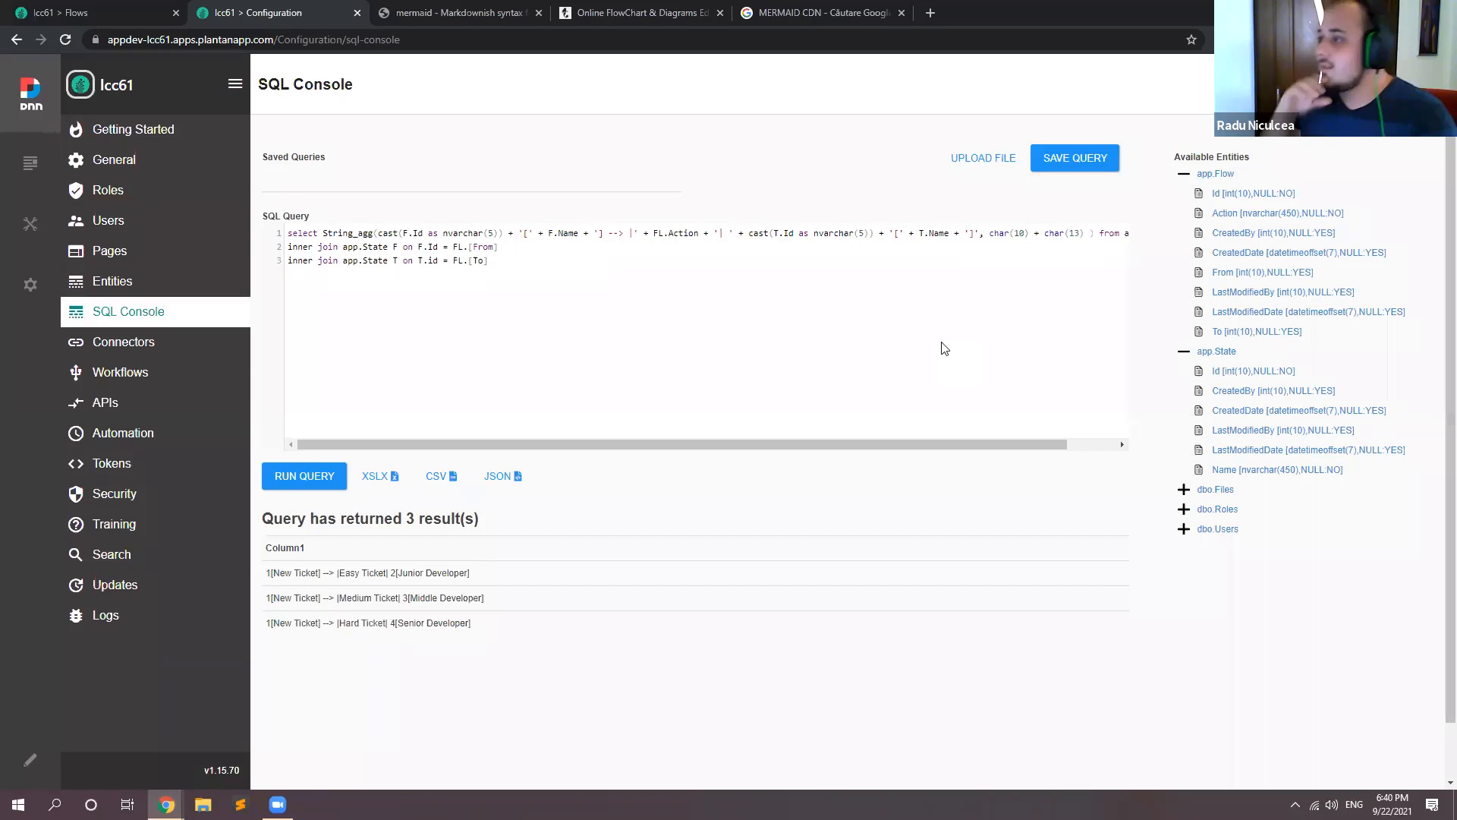
{"action": "left_click", "coordinate": [296, 478]}
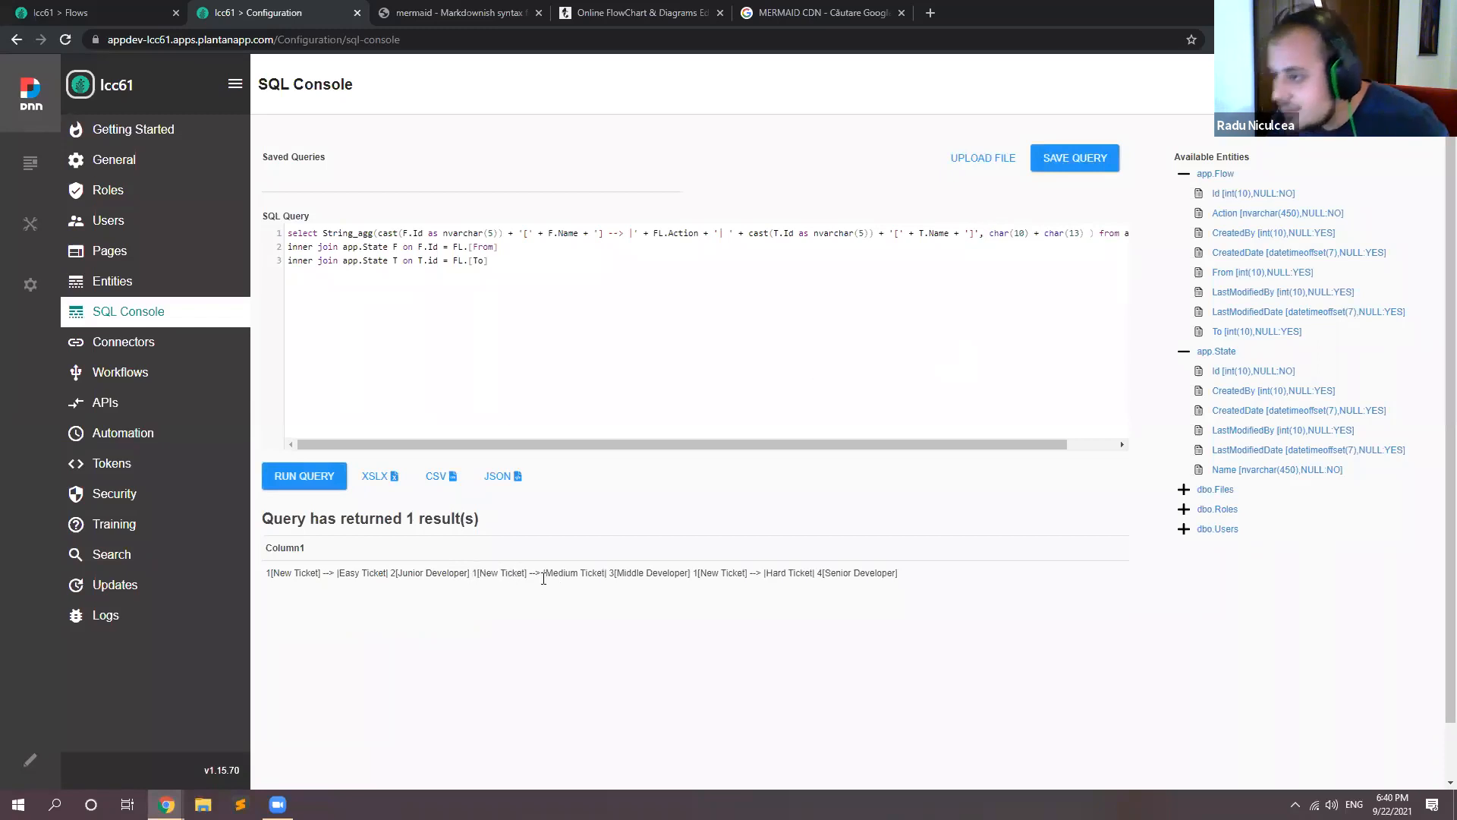
Step: Check the aggregated result row and the separator expression, and copy the entire three-line SQL query
{"action": "left_click_drag", "start_coordinate": [472, 575], "coordinate": [948, 581]}
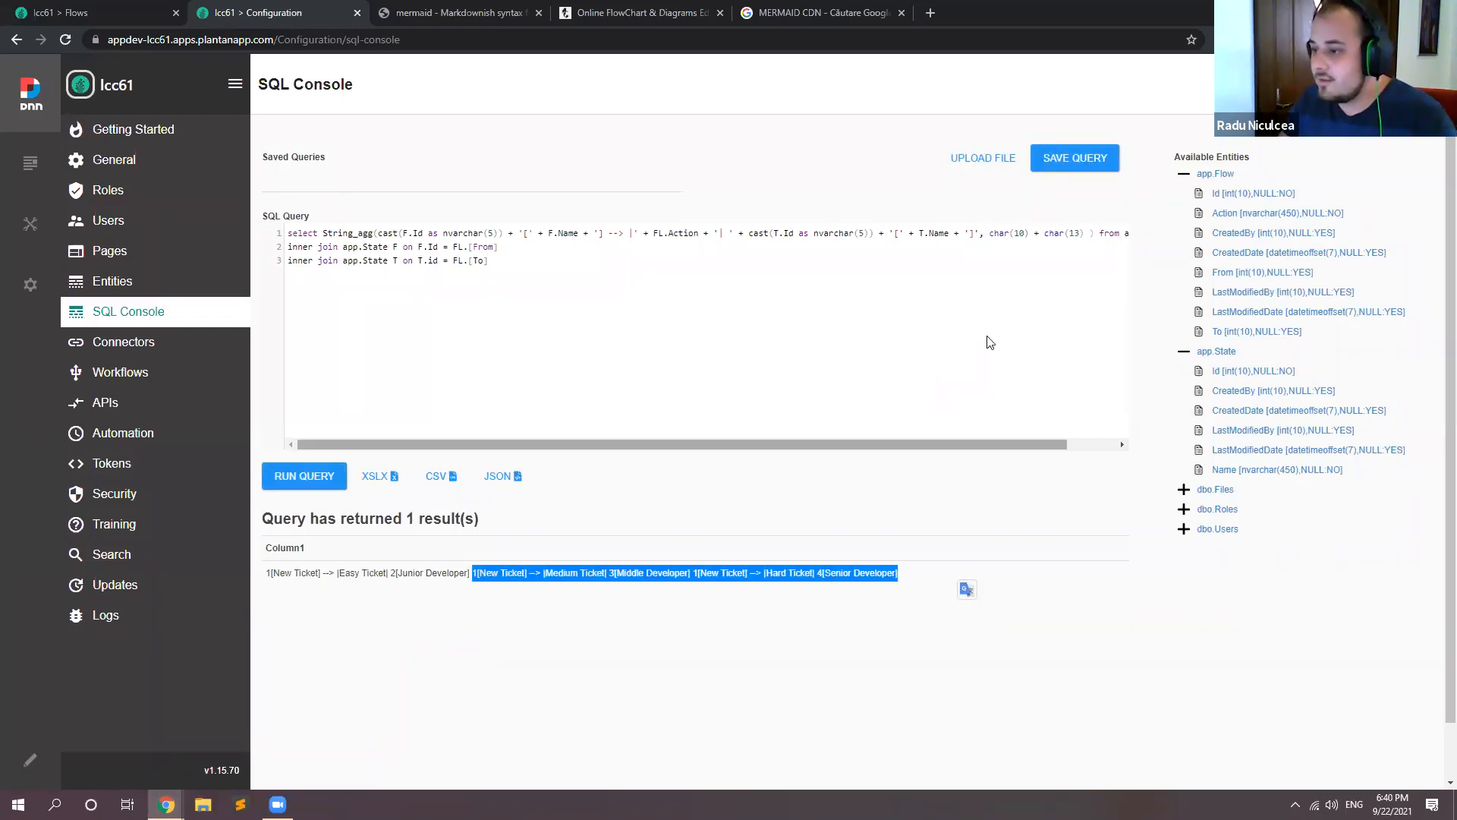
{"action": "left_click_drag", "start_coordinate": [989, 233], "coordinate": [1083, 232]}
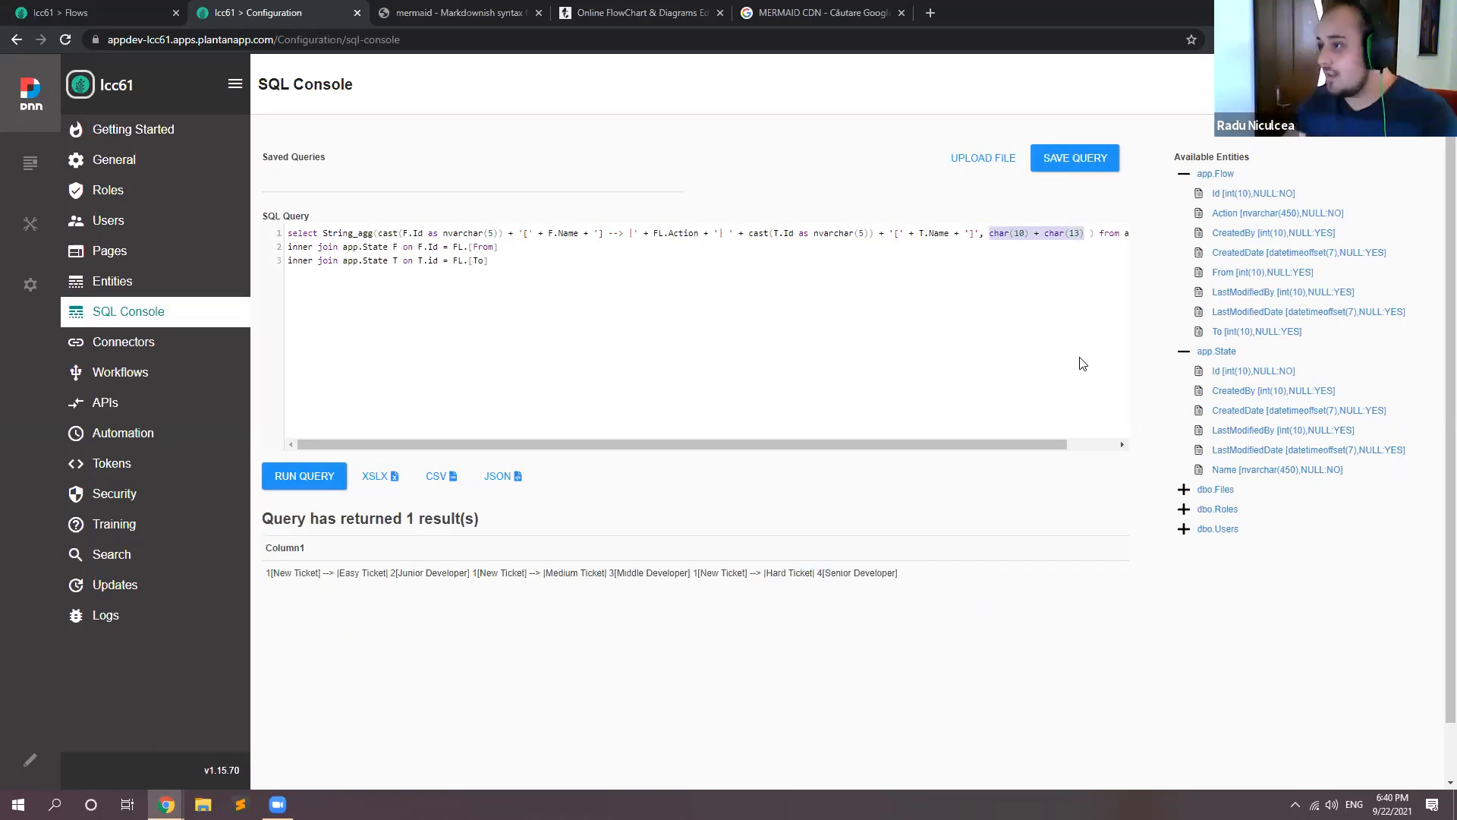
{"action": "left_click", "coordinate": [534, 287]}
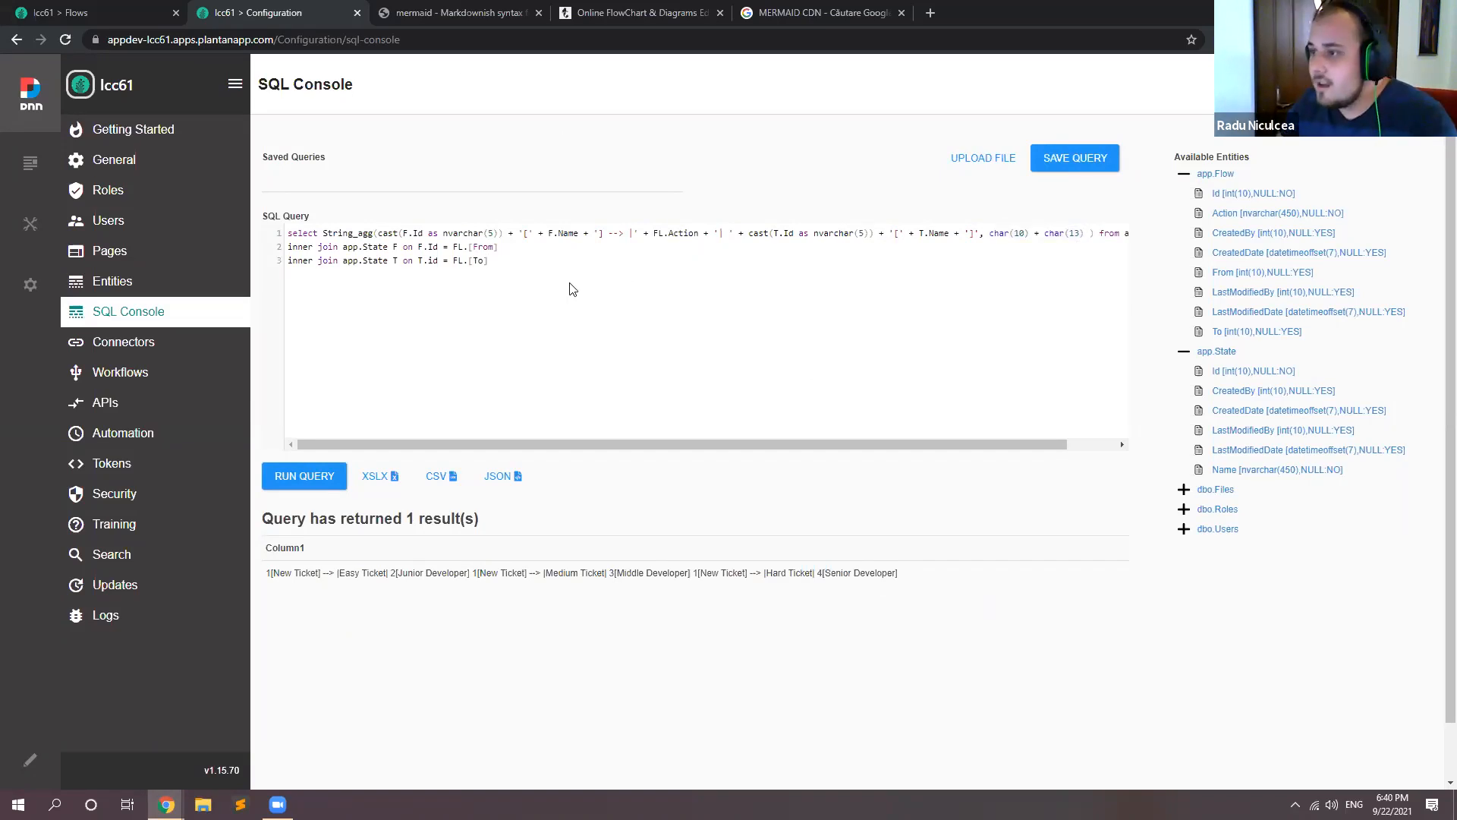
{"action": "left_click_drag", "start_coordinate": [573, 289], "coordinate": [267, 238]}
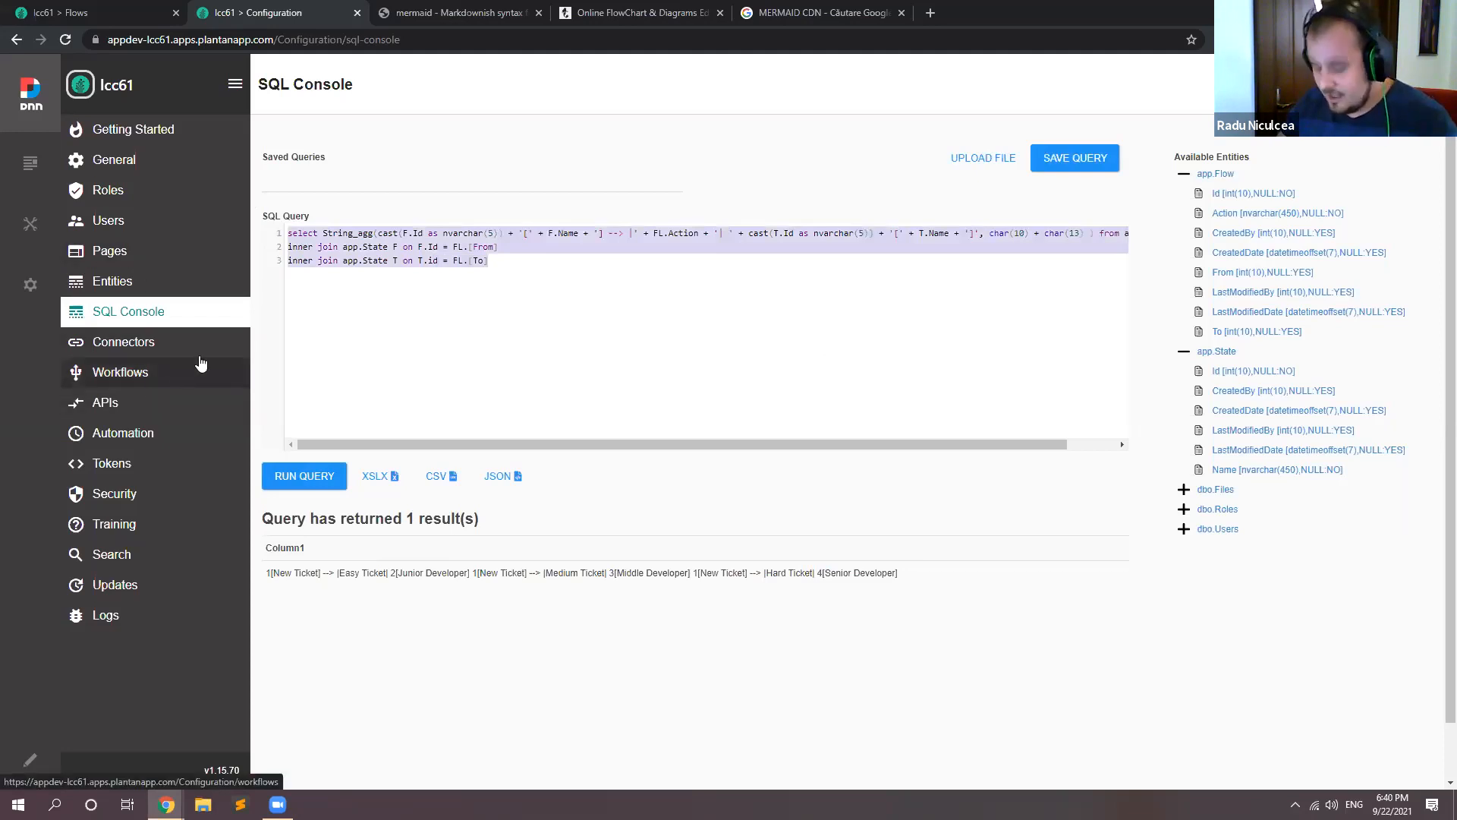
{"action": "right_click", "coordinate": [317, 260]}
{"action": "left_click", "coordinate": [358, 316]}
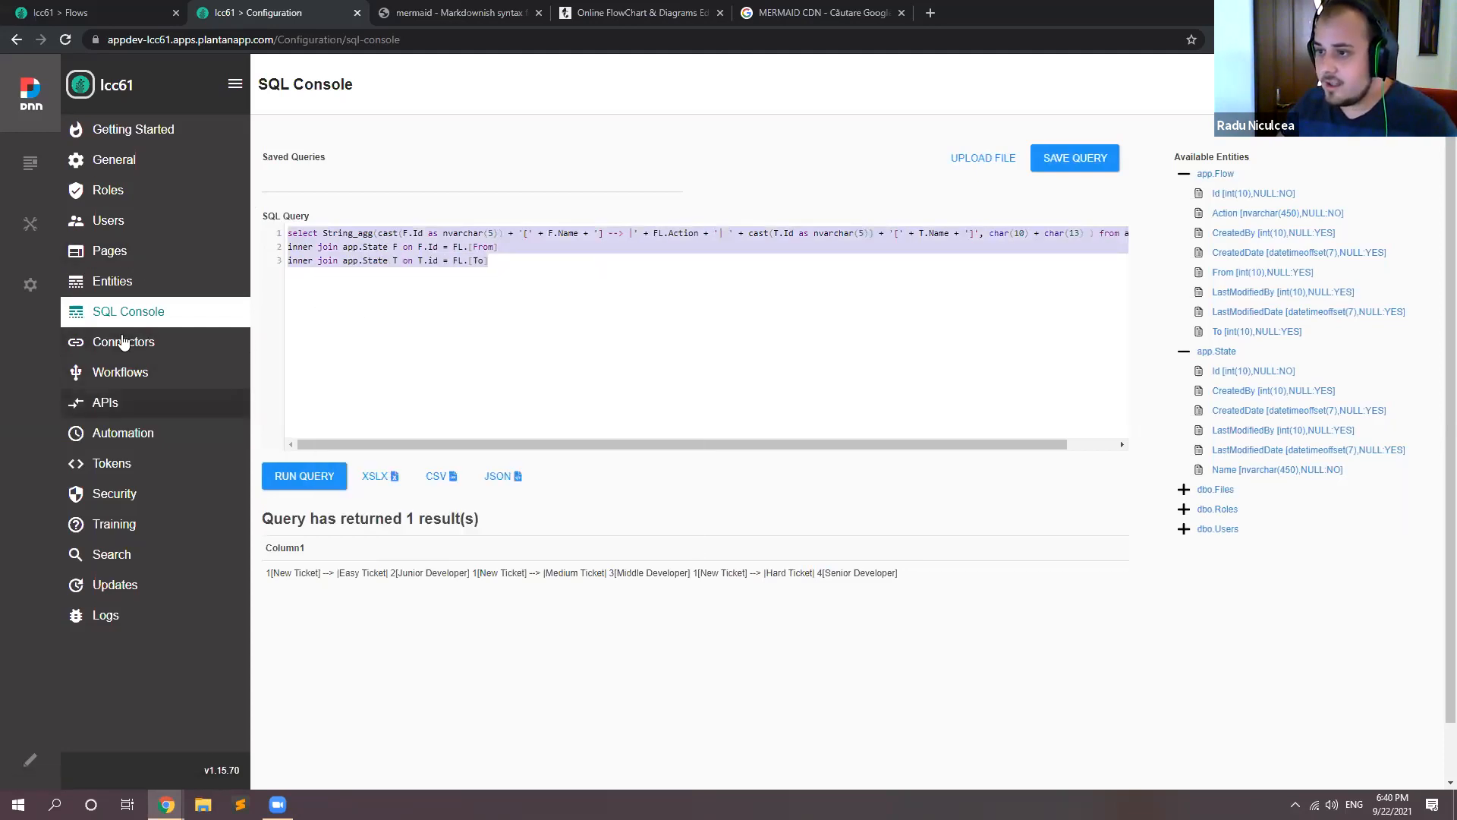
Step: Open the Generate Mermaid Flow workflow and paste the copied query as the SQL of its Run SQL Query action
{"action": "left_click", "coordinate": [136, 373]}
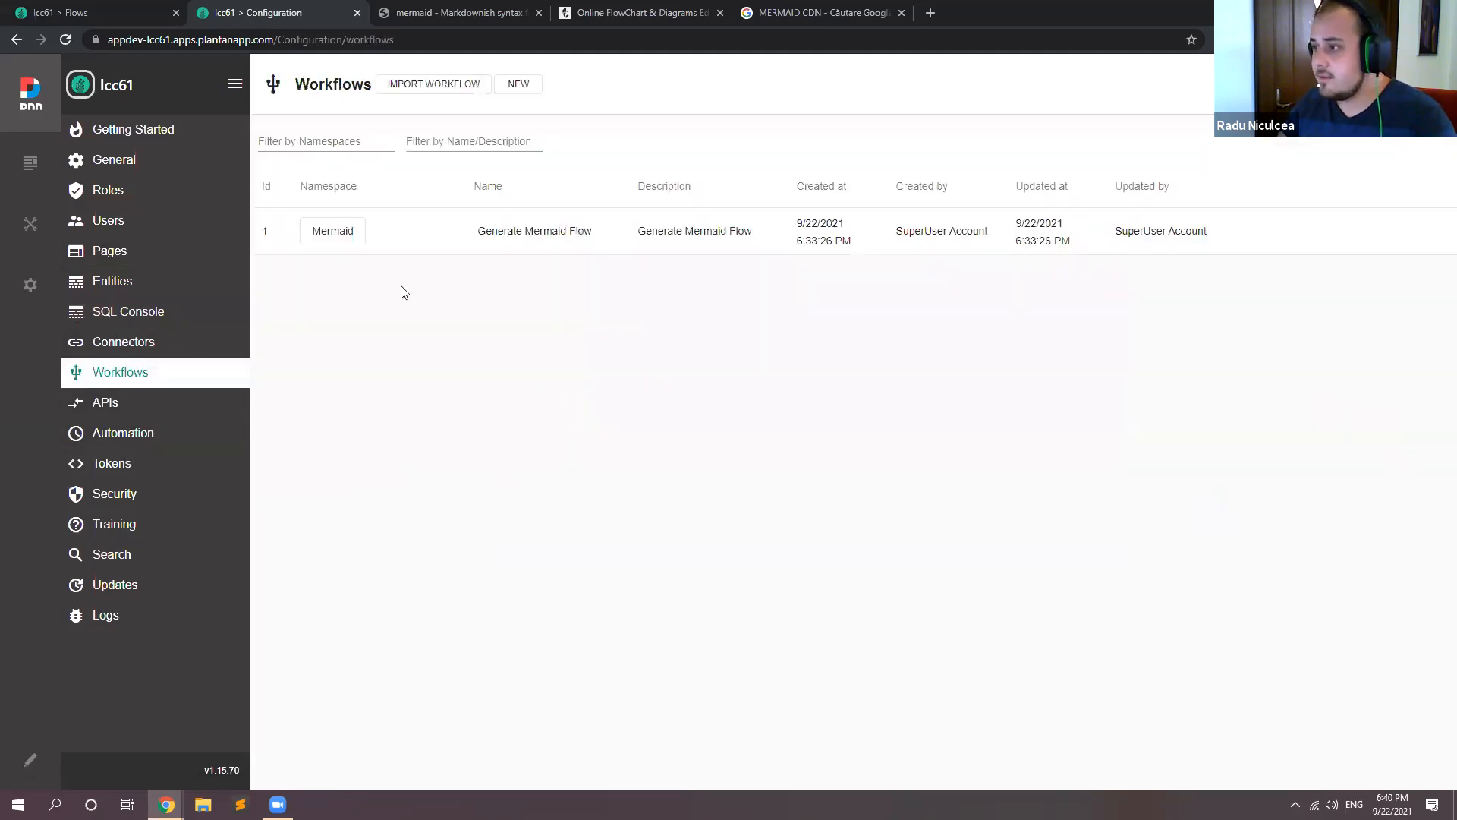
{"action": "left_click", "coordinate": [1278, 231]}
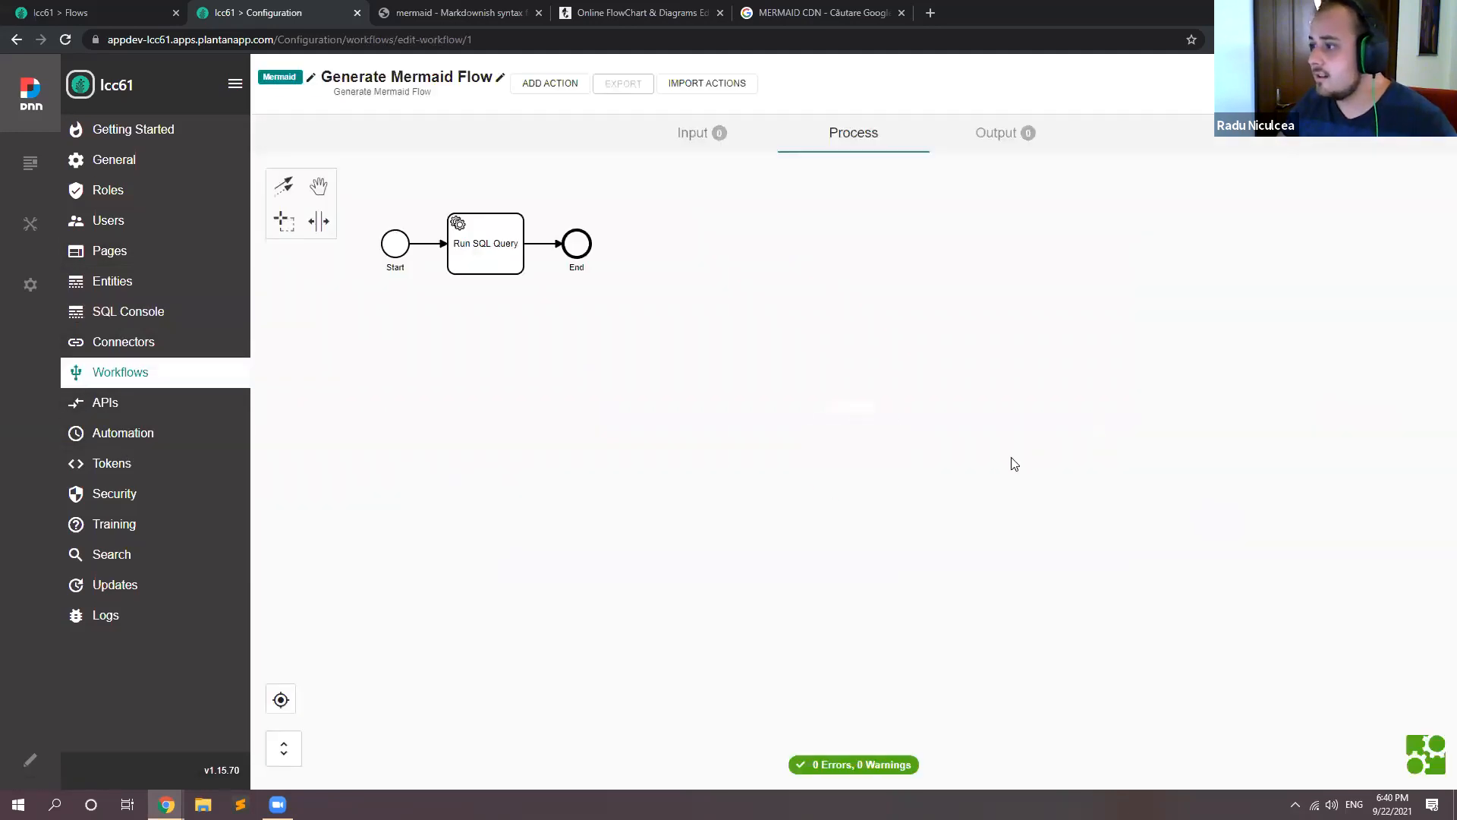
{"action": "double_click", "coordinate": [497, 263]}
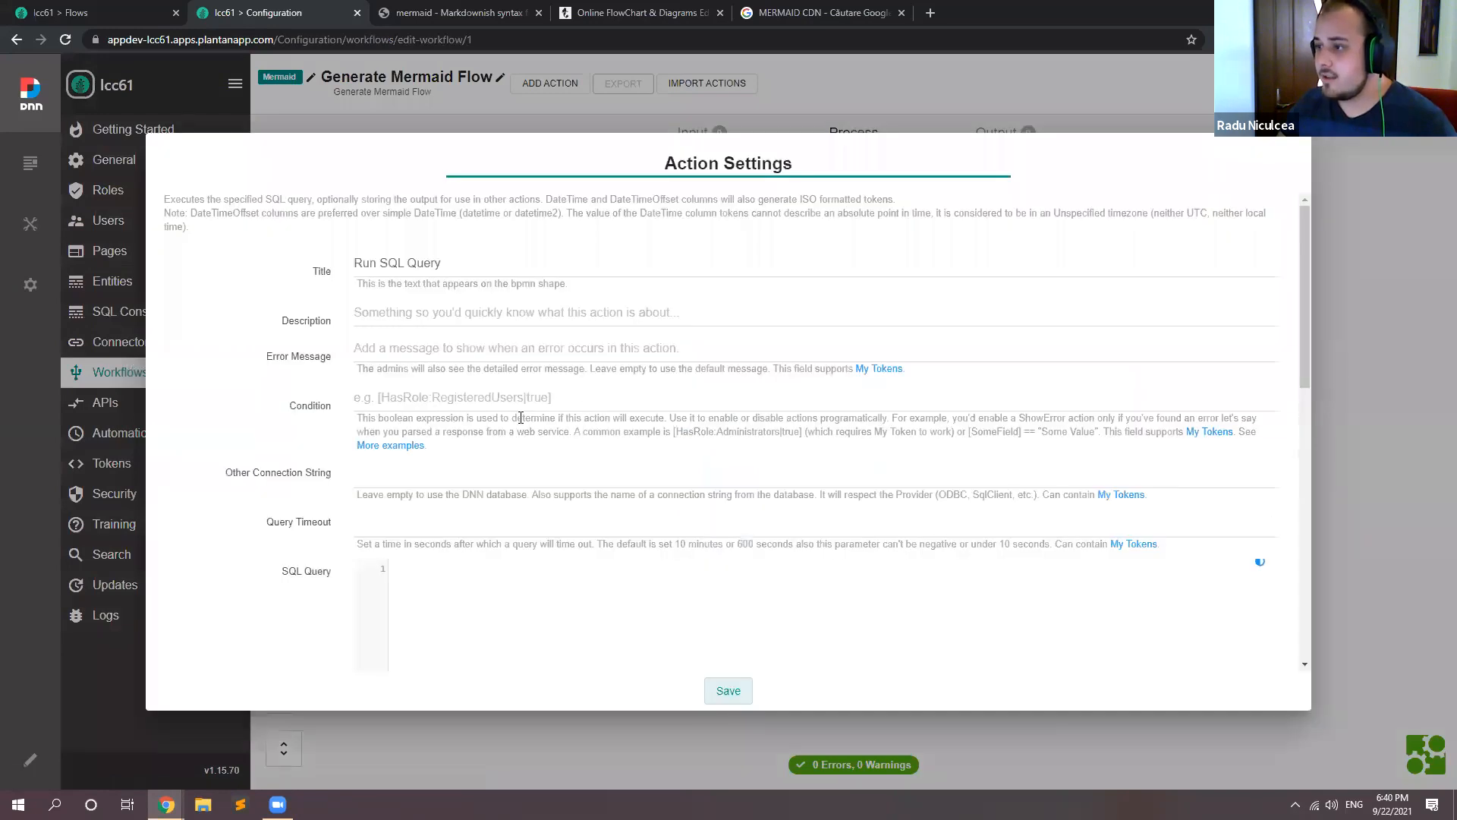
{"action": "scroll", "coordinate": [521, 417], "scroll_direction": "down", "scroll_amount": 3}
{"action": "left_click", "coordinate": [511, 420]}
{"action": "key", "text": "ctrl+v"}
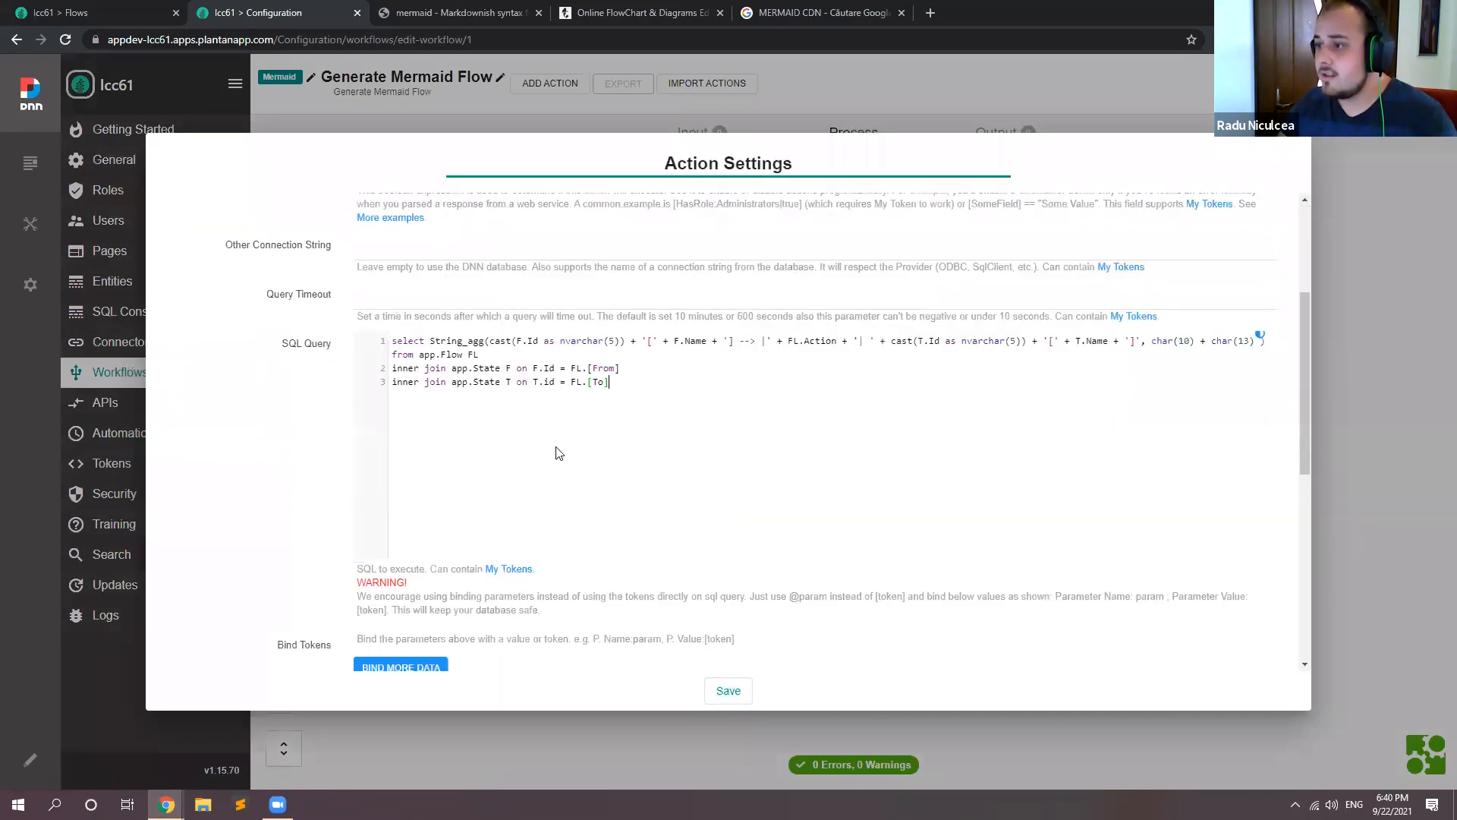
Step: Store the SQL action's result in a token named diagramData, copy that name, and save the action
{"action": "scroll", "coordinate": [558, 453], "scroll_direction": "down", "scroll_amount": 1}
{"action": "left_click", "coordinate": [493, 621]}
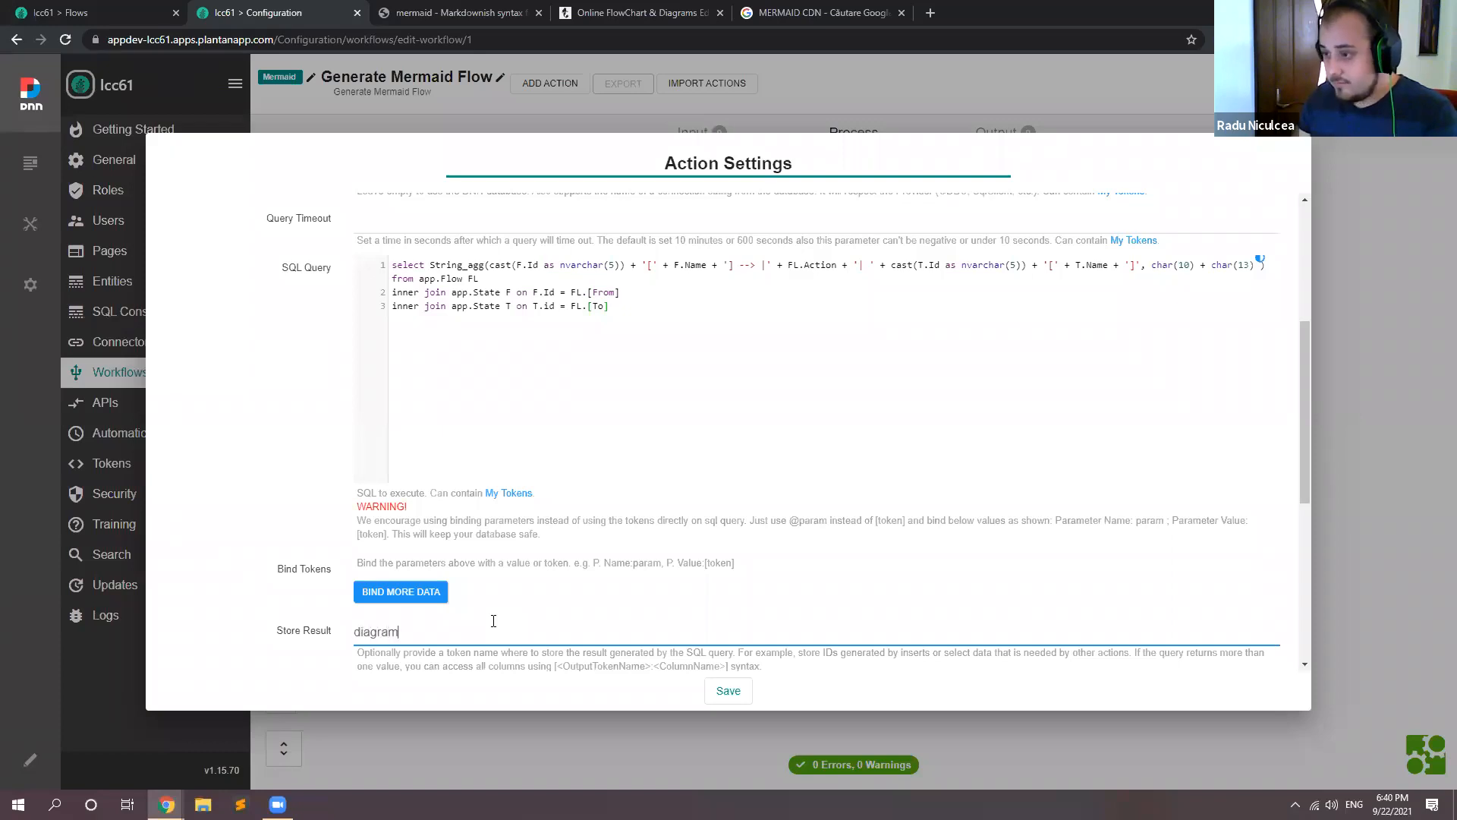
{"action": "key", "text": "ctrl+a"}
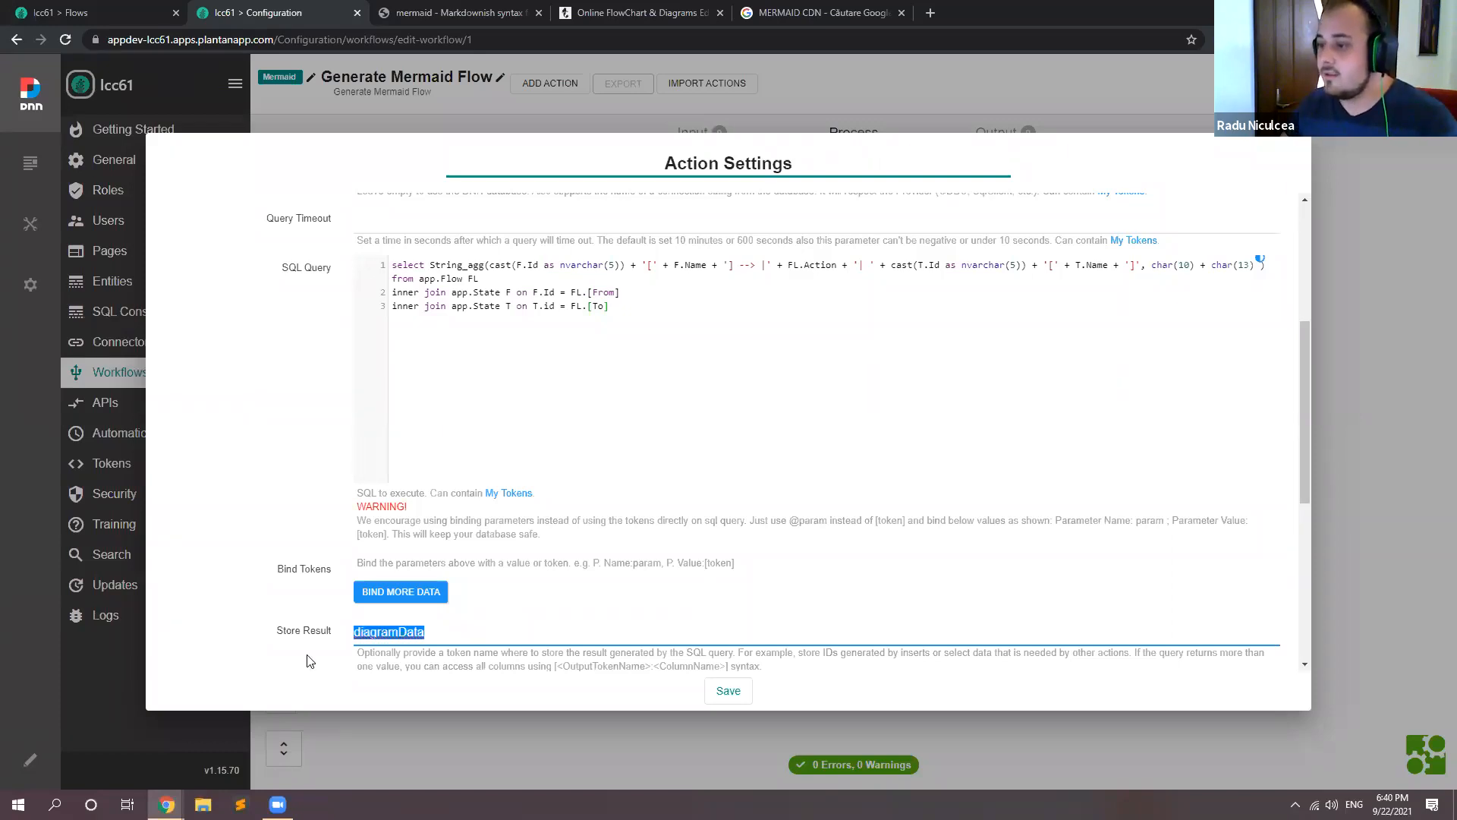
{"action": "left_click", "coordinate": [717, 692]}
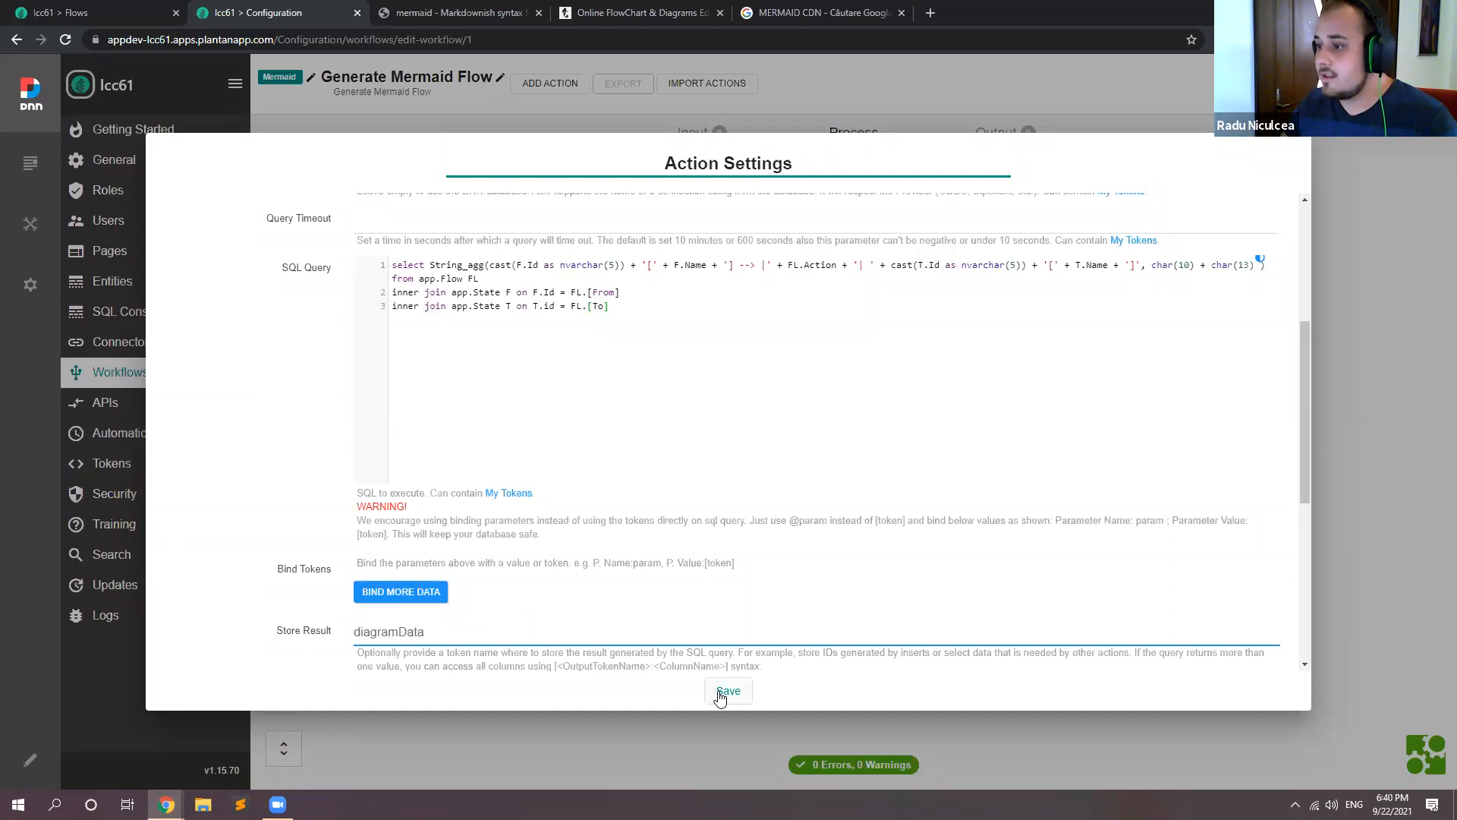
Step: Add a workflow output parameter named diagramData with the value [diagramData]
{"action": "left_click", "coordinate": [1033, 135]}
{"action": "left_click", "coordinate": [330, 241]}
{"action": "key", "text": "ctrl+v"}
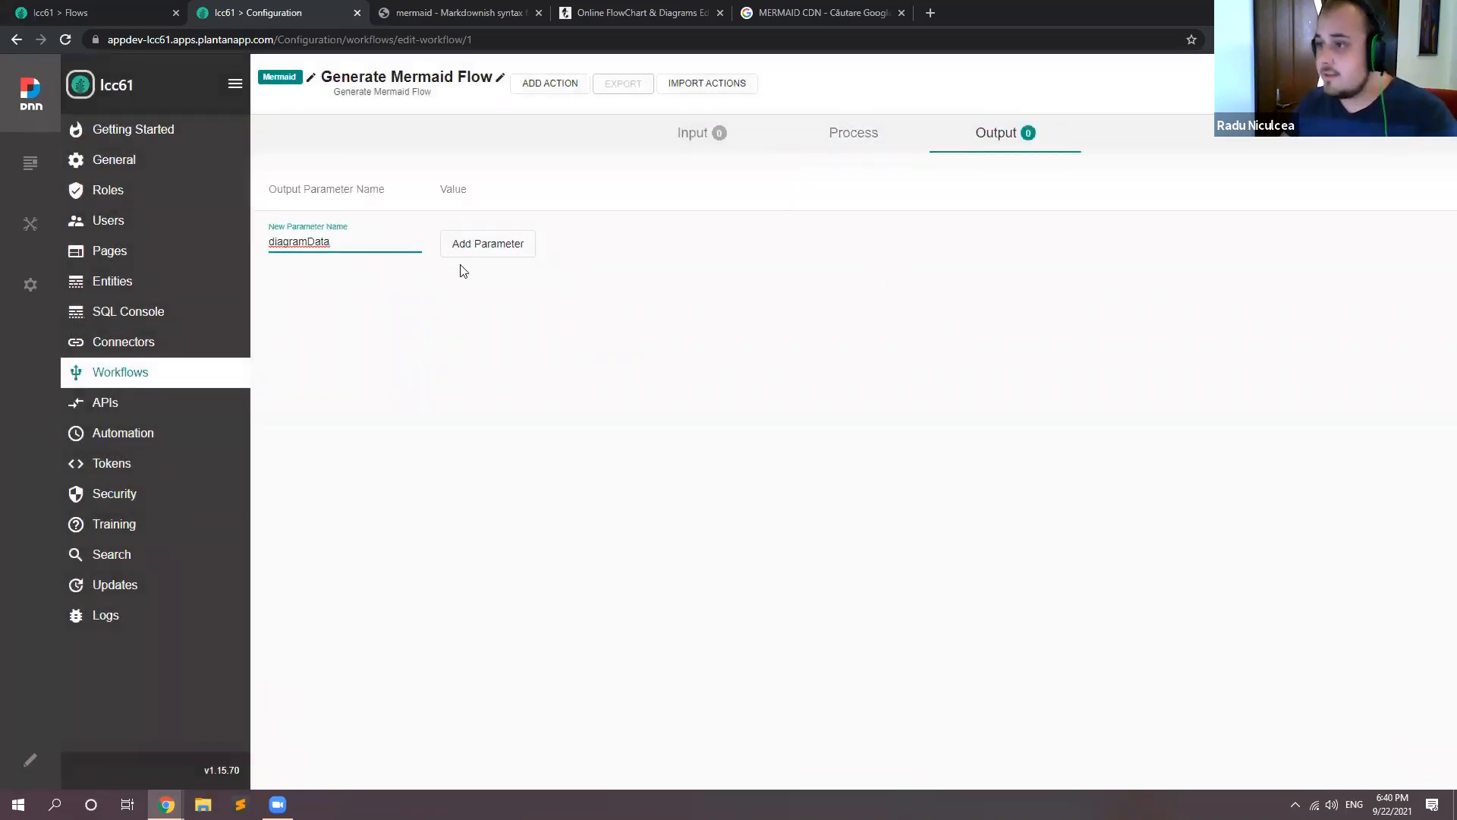
{"action": "left_click", "coordinate": [483, 245]}
{"action": "left_click", "coordinate": [521, 228]}
{"action": "type", "text": "["}
{"action": "key", "text": "ctrl+v"}
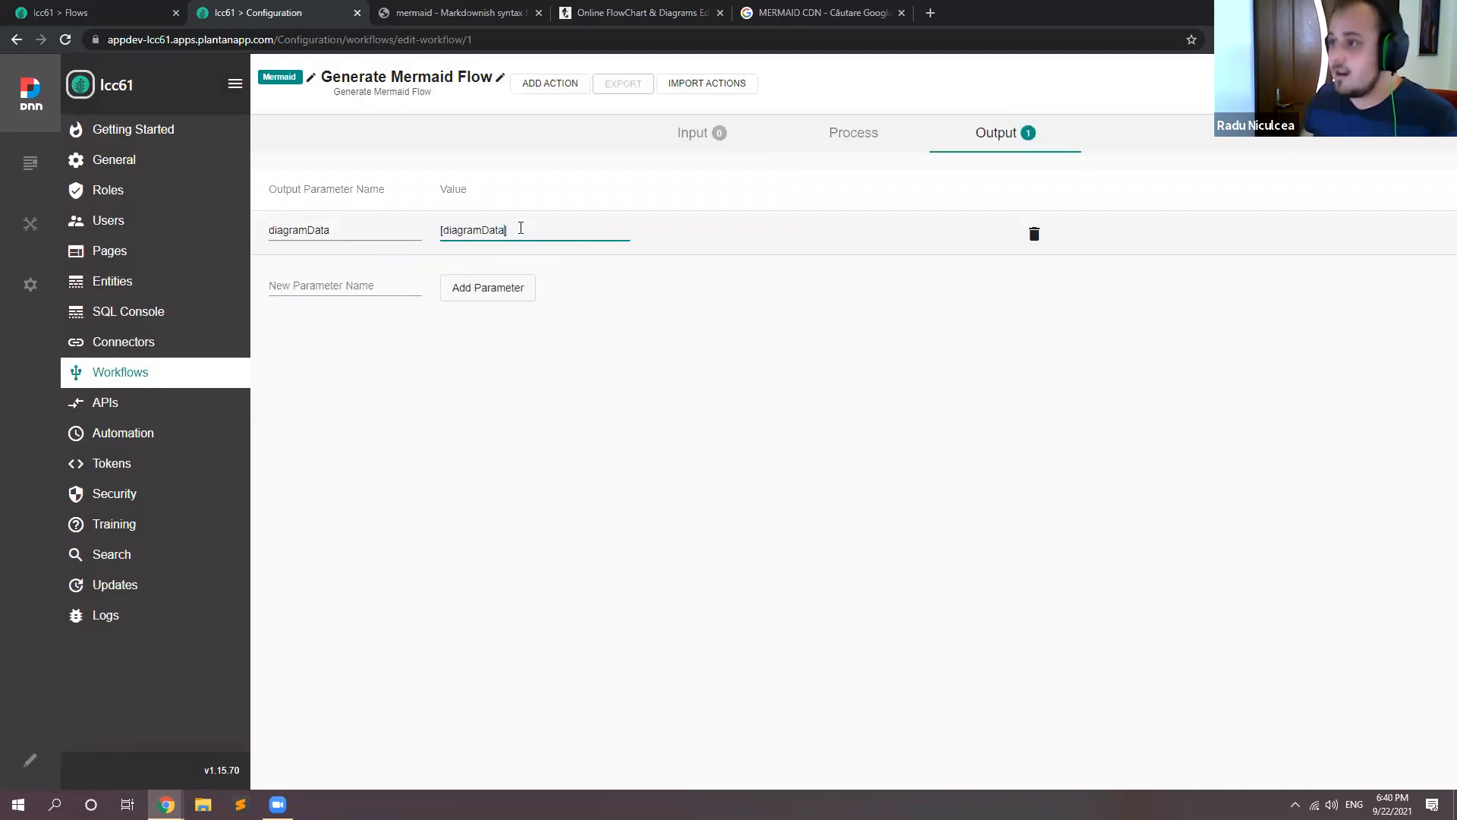
{"action": "left_click", "coordinate": [599, 343]}
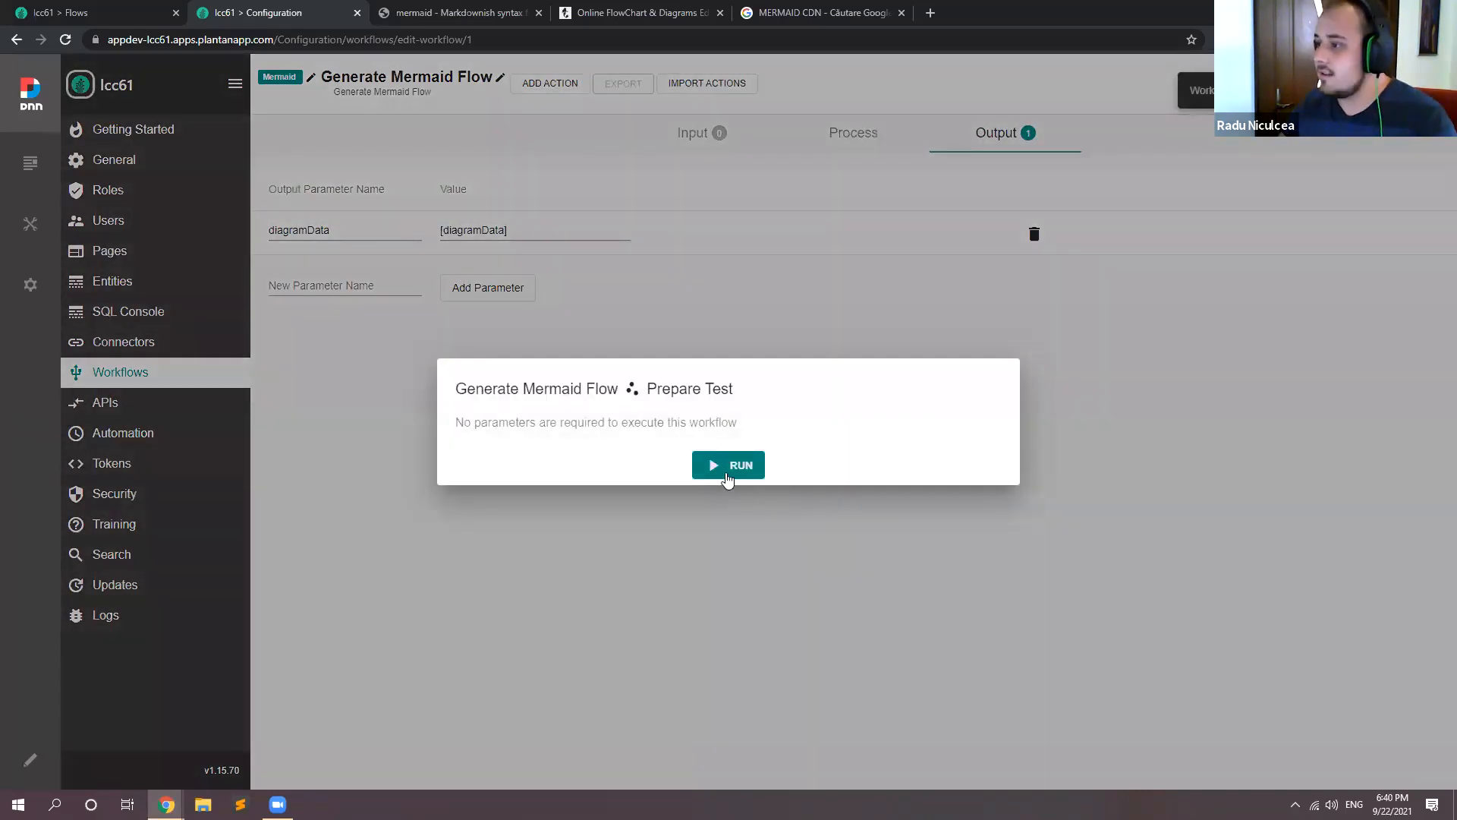
Step: Save the workflow, test it, and examine the diagramData output before closing the test dialogs
{"action": "left_click", "coordinate": [727, 465]}
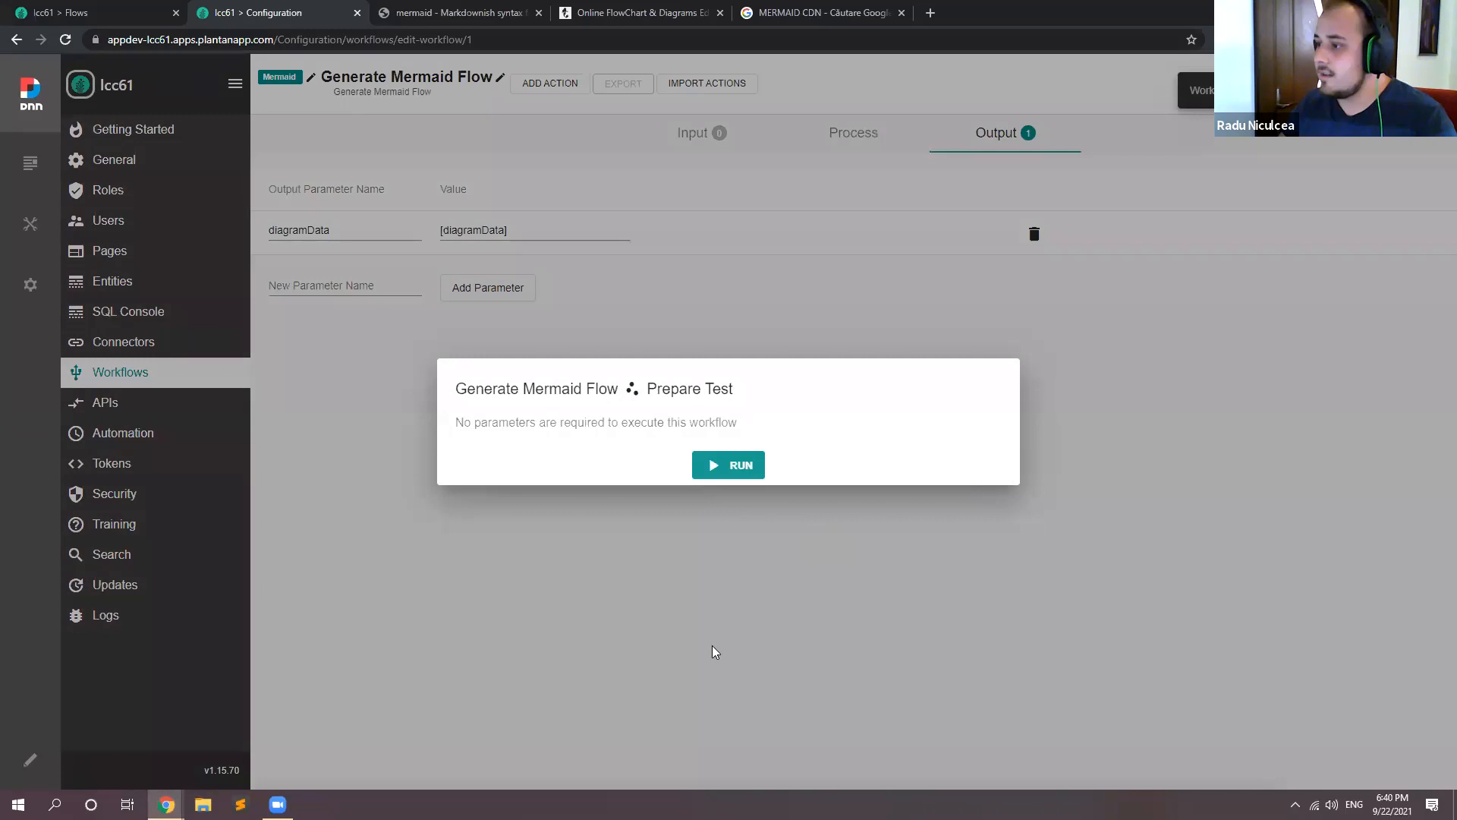
{"action": "left_click_drag", "start_coordinate": [324, 779], "coordinate": [1250, 775]}
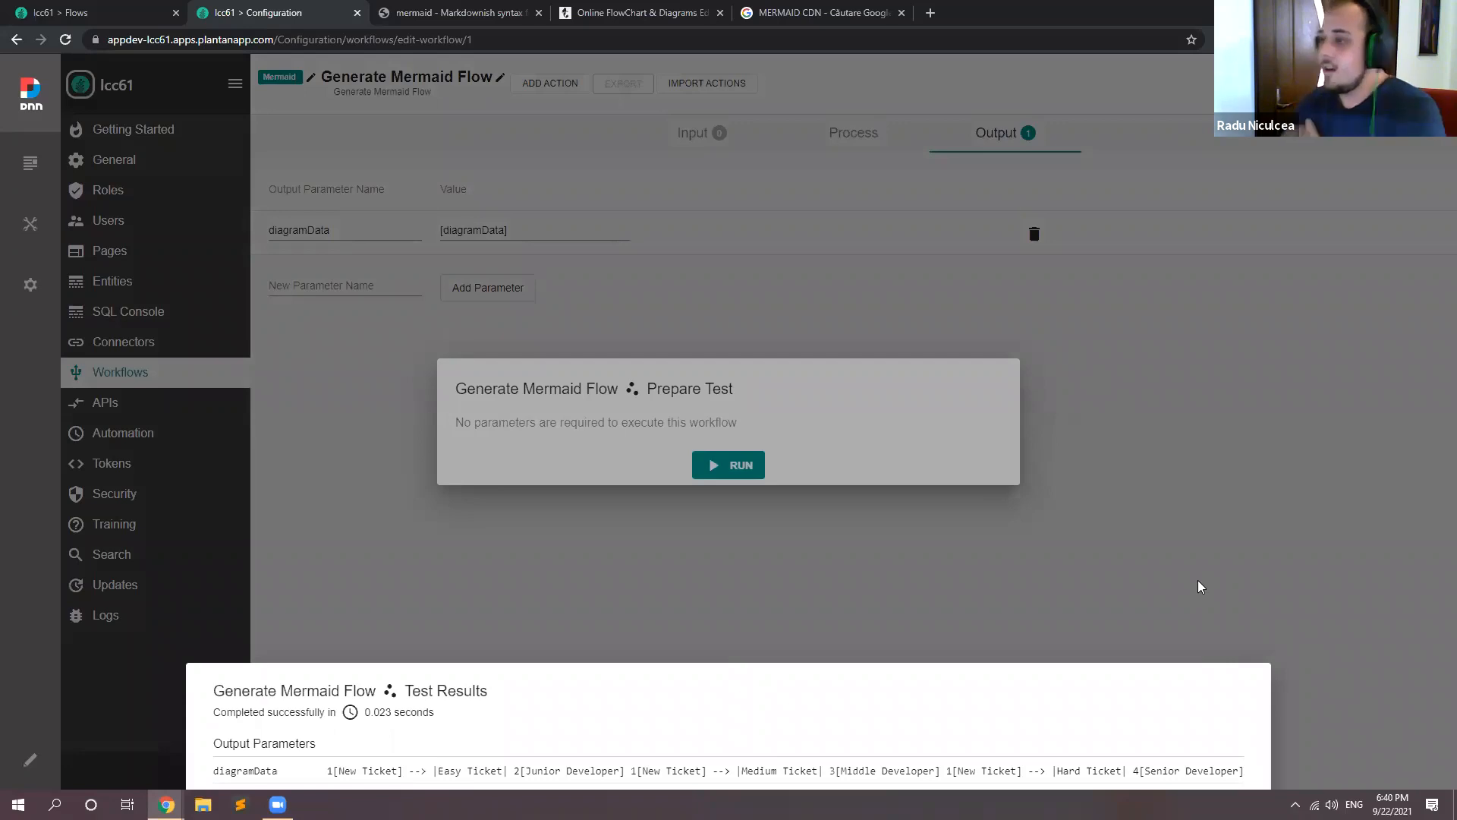
{"action": "left_click", "coordinate": [1201, 388]}
{"action": "left_click", "coordinate": [1177, 403]}
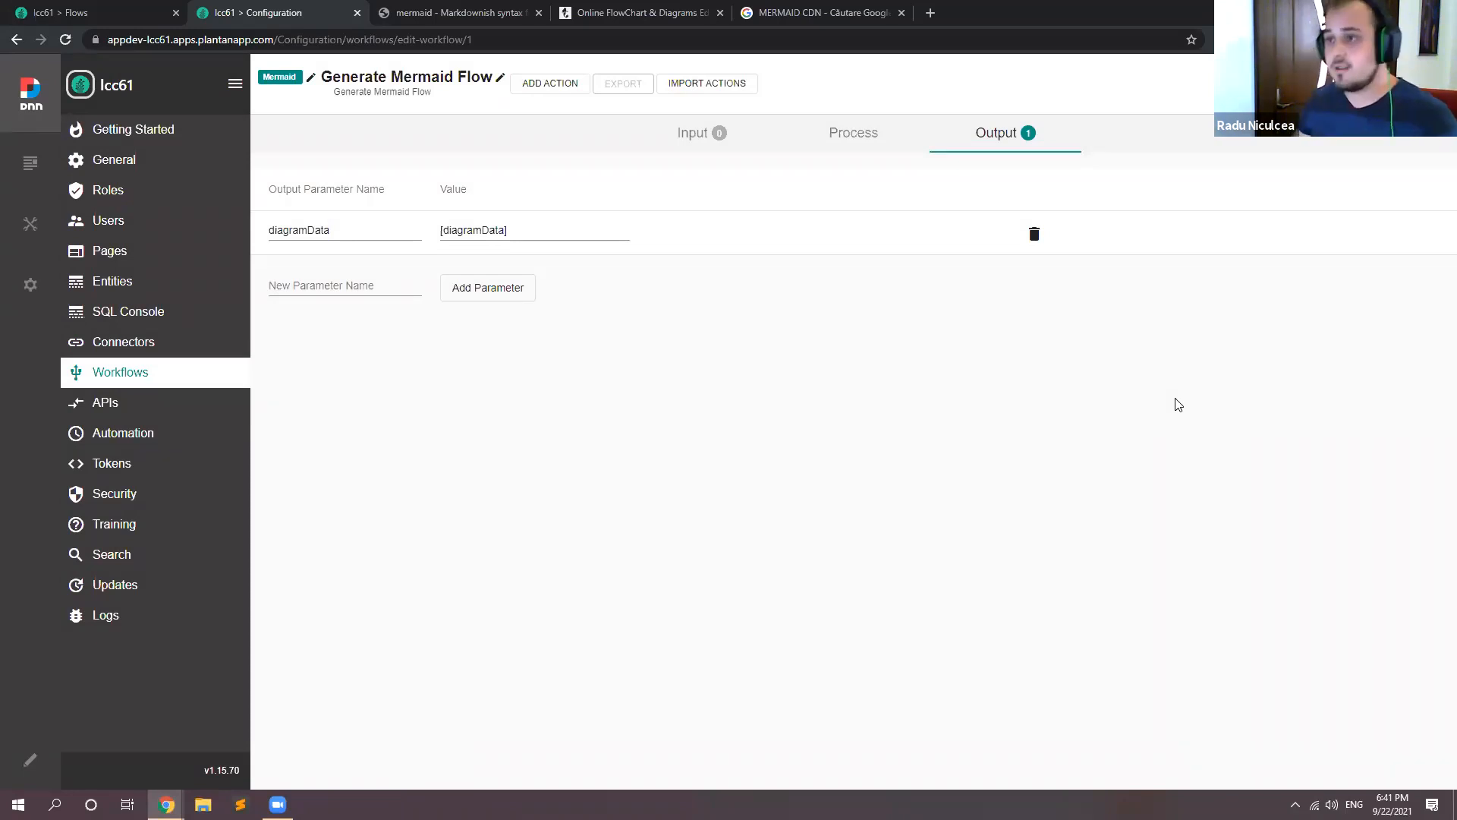
Step: Create a new token namespace named Mermaid
{"action": "left_click", "coordinate": [129, 465]}
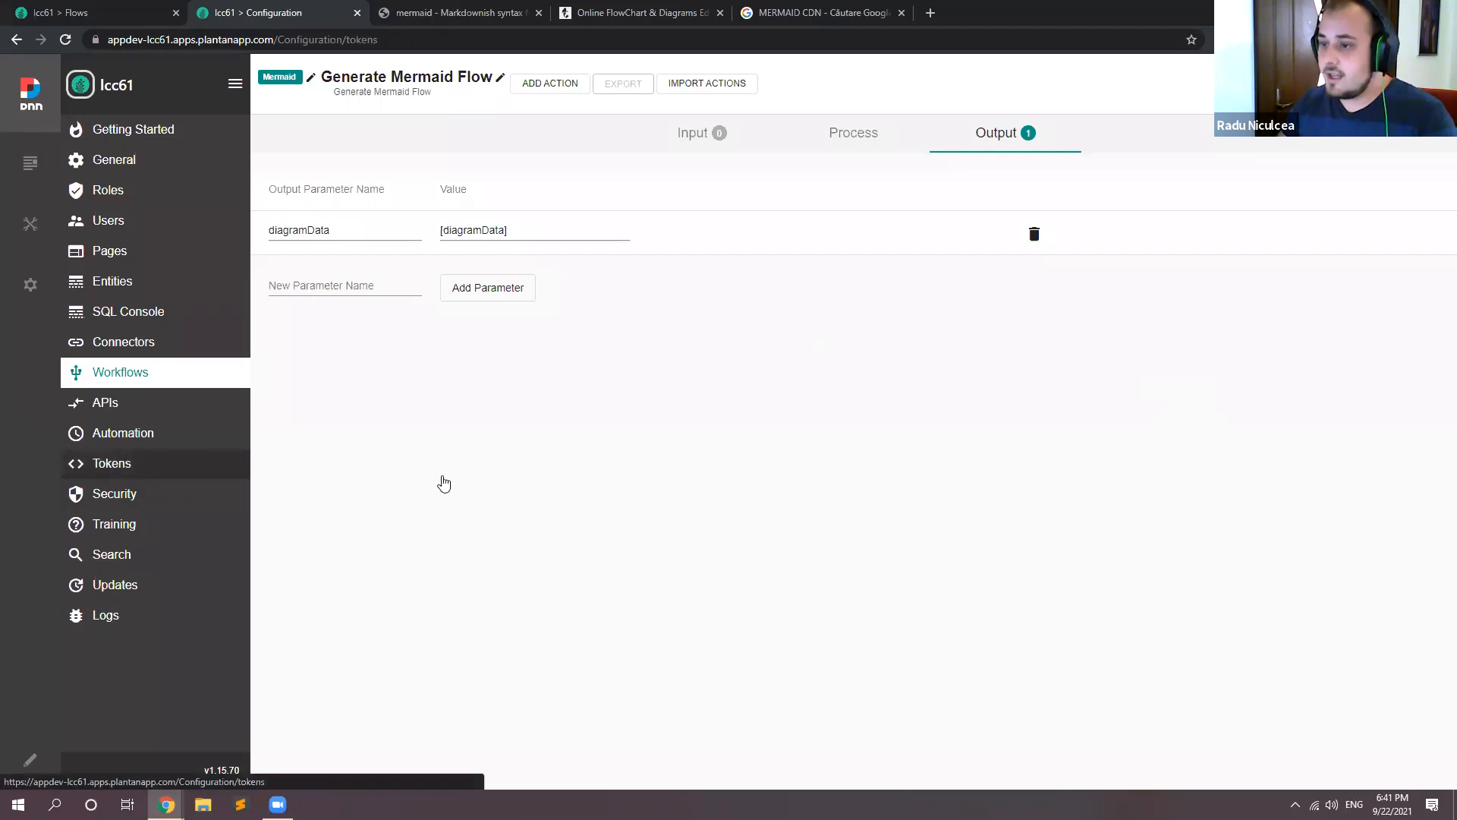
{"action": "left_click", "coordinate": [345, 213]}
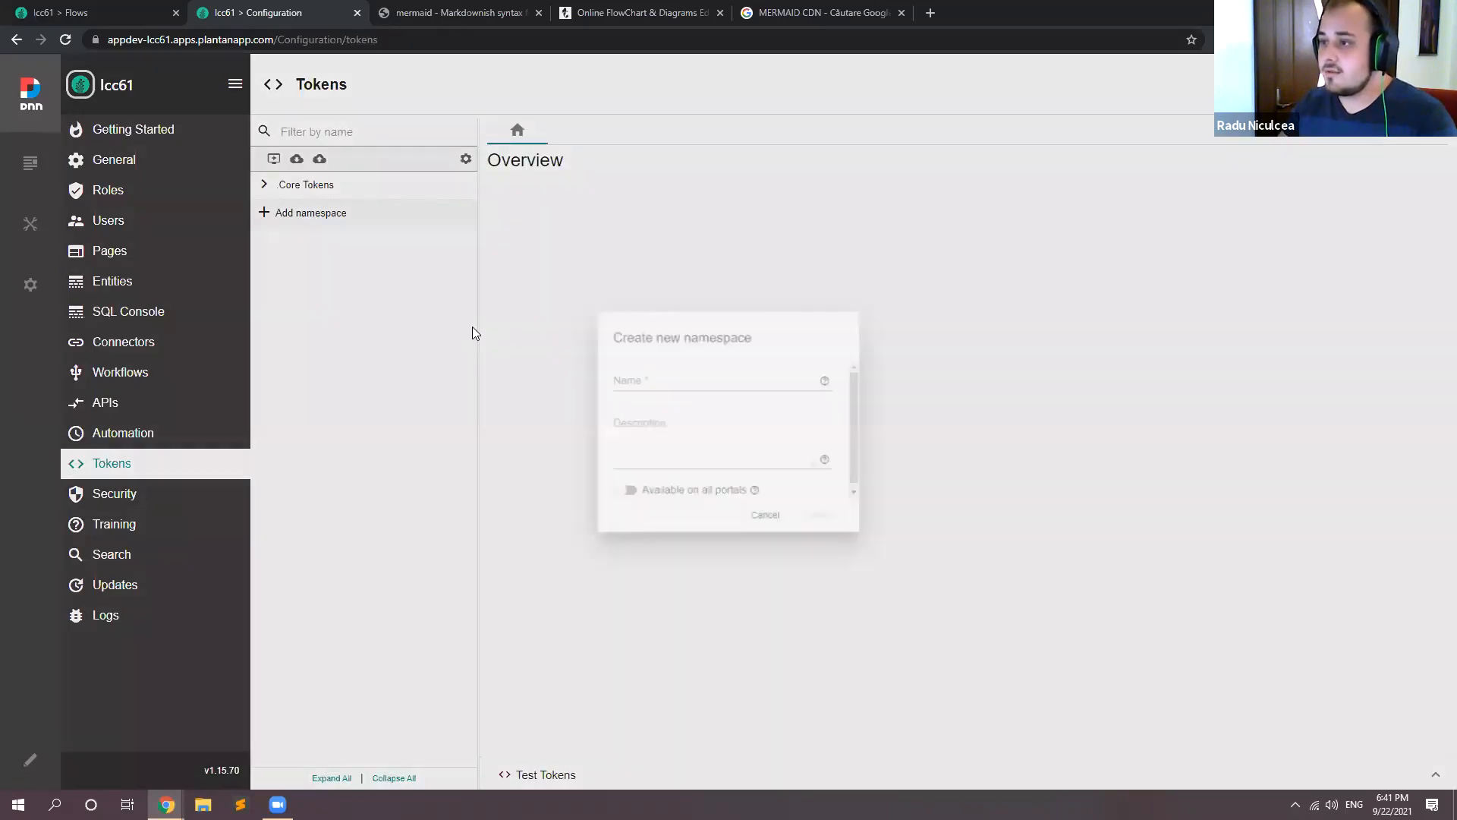
{"action": "type", "text": "Mermaid"}
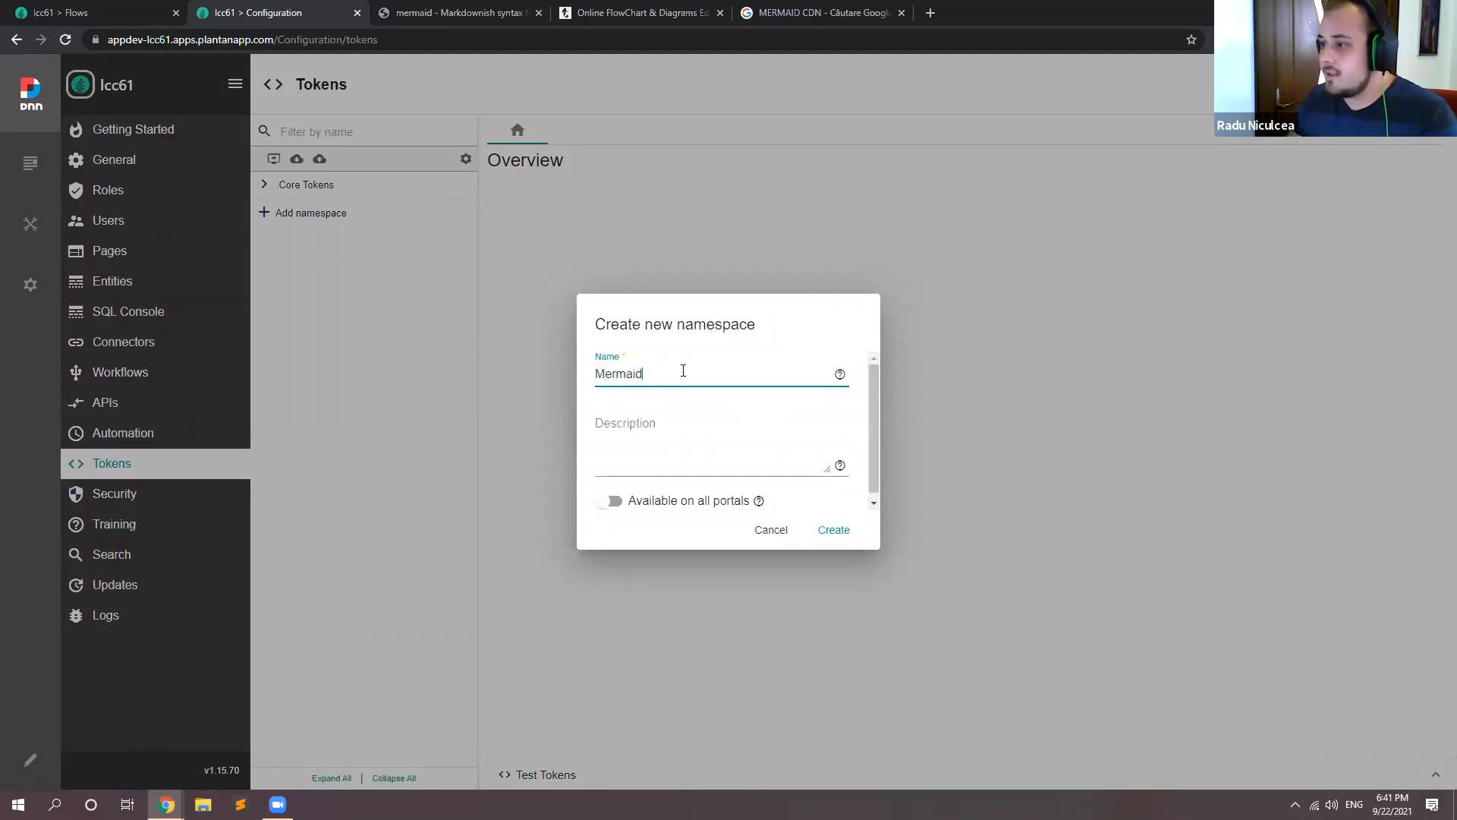
{"action": "left_click", "coordinate": [838, 531]}
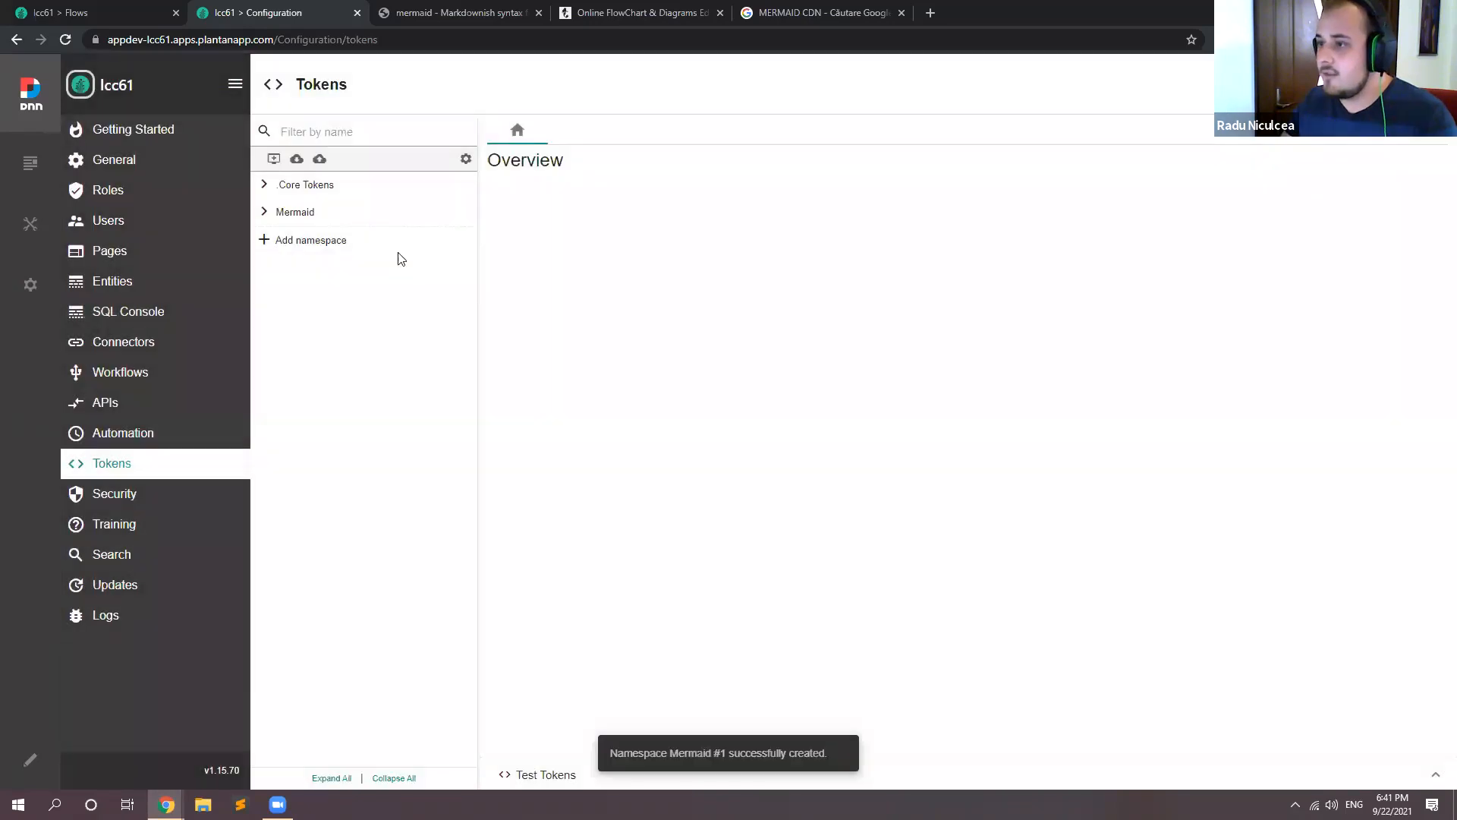
Step: Start a new token named diagramData in the Mermaid namespace
{"action": "left_click", "coordinate": [440, 215]}
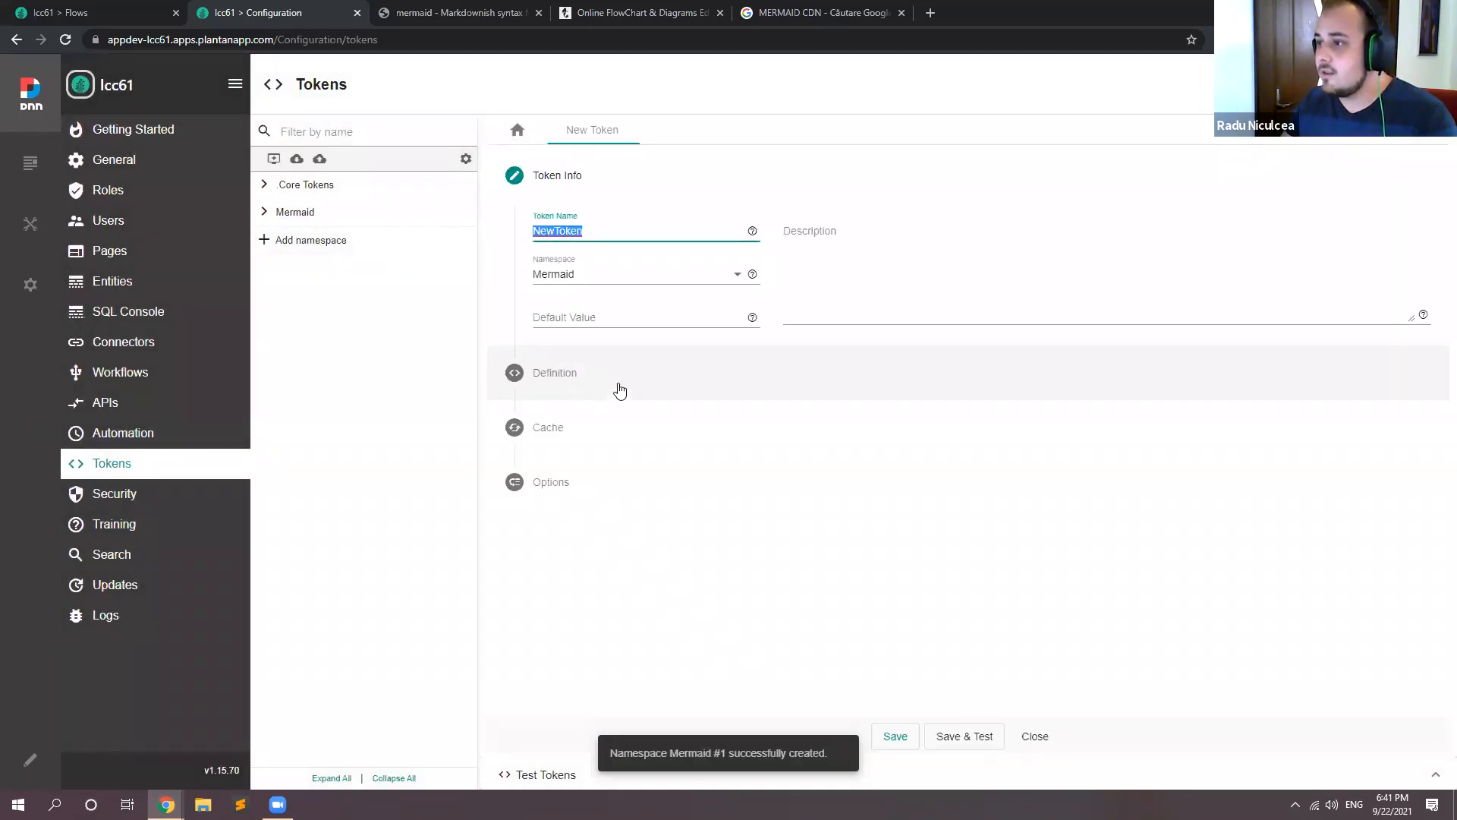
{"action": "key", "text": "BackSpace"}
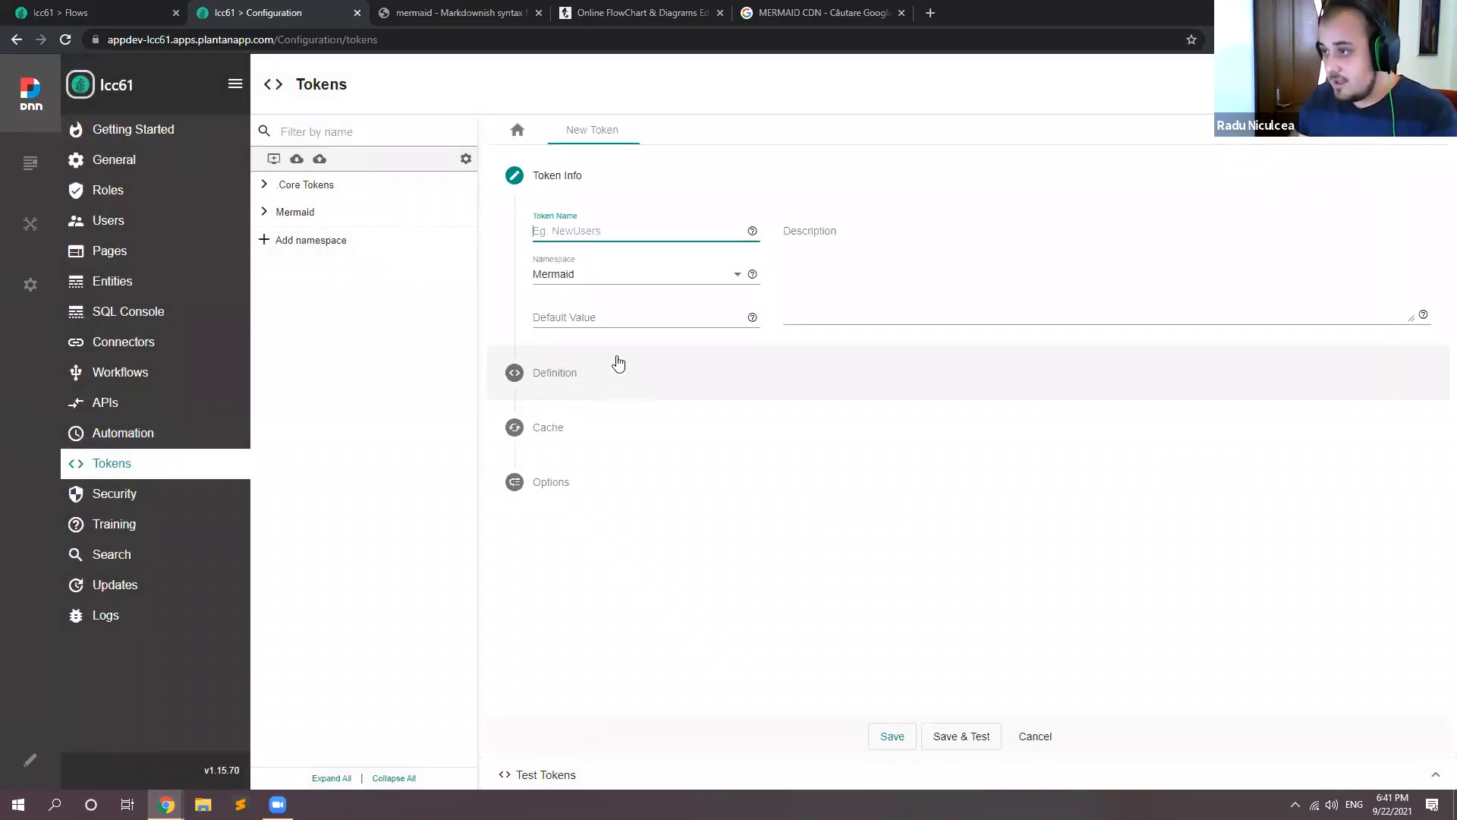
{"action": "type", "text": "diagramData"}
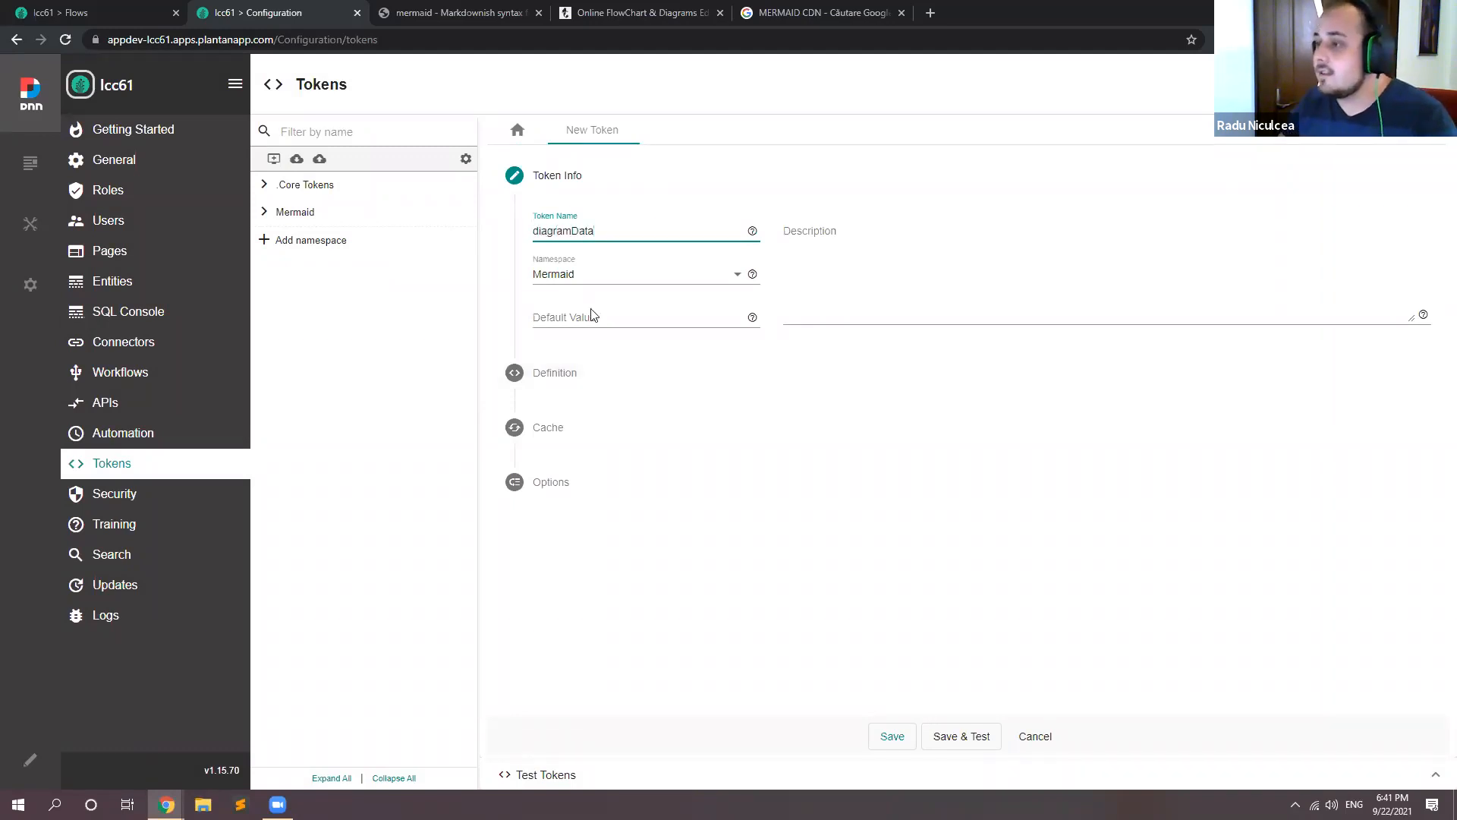
Step: Define the token as Run Workflow, using the Generate Mermaid Flow workflow with diagramData as its default output field
{"action": "left_click", "coordinate": [568, 381]}
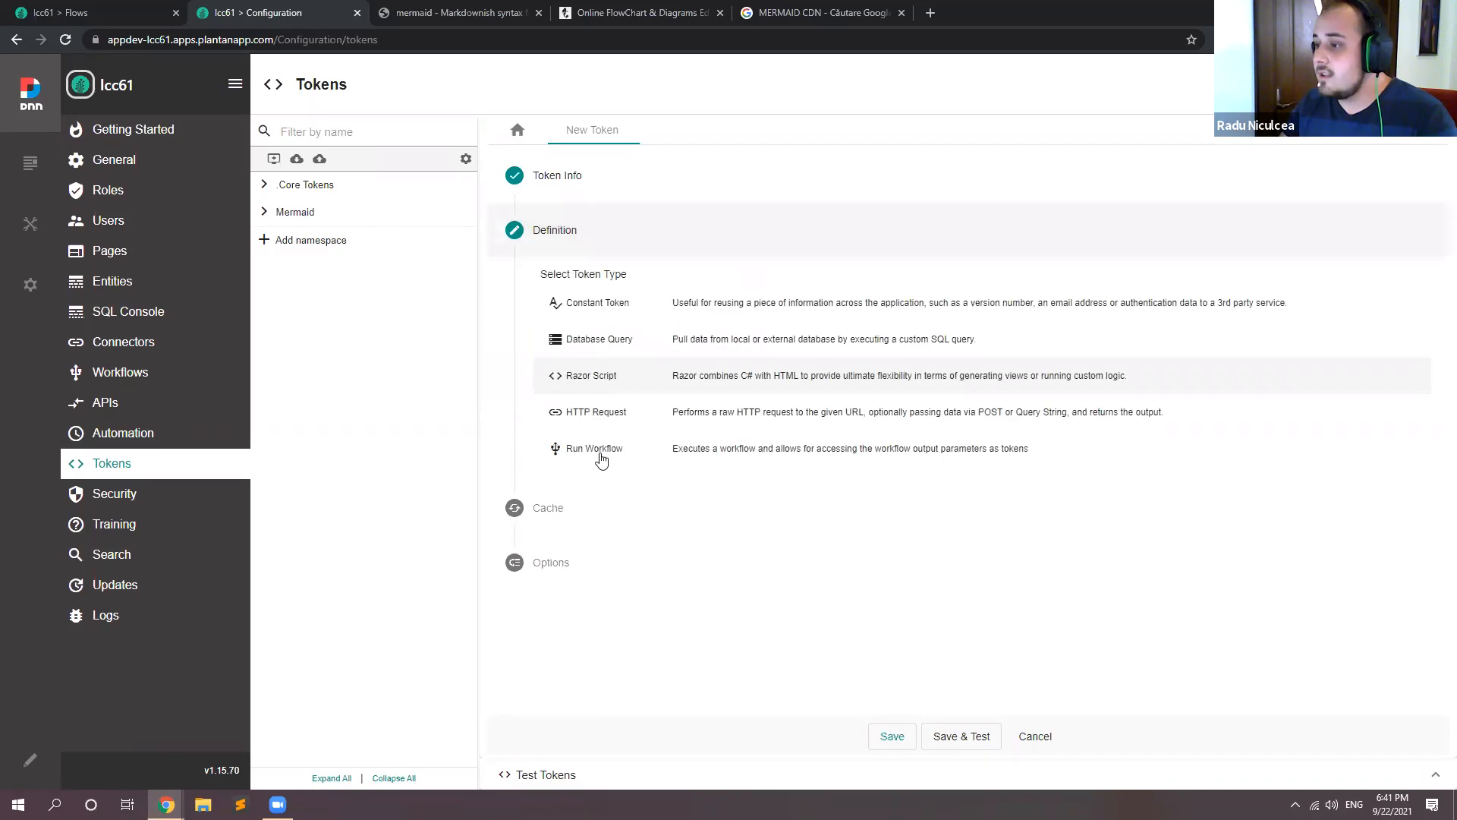
{"action": "left_click", "coordinate": [603, 455]}
{"action": "left_click", "coordinate": [647, 290]}
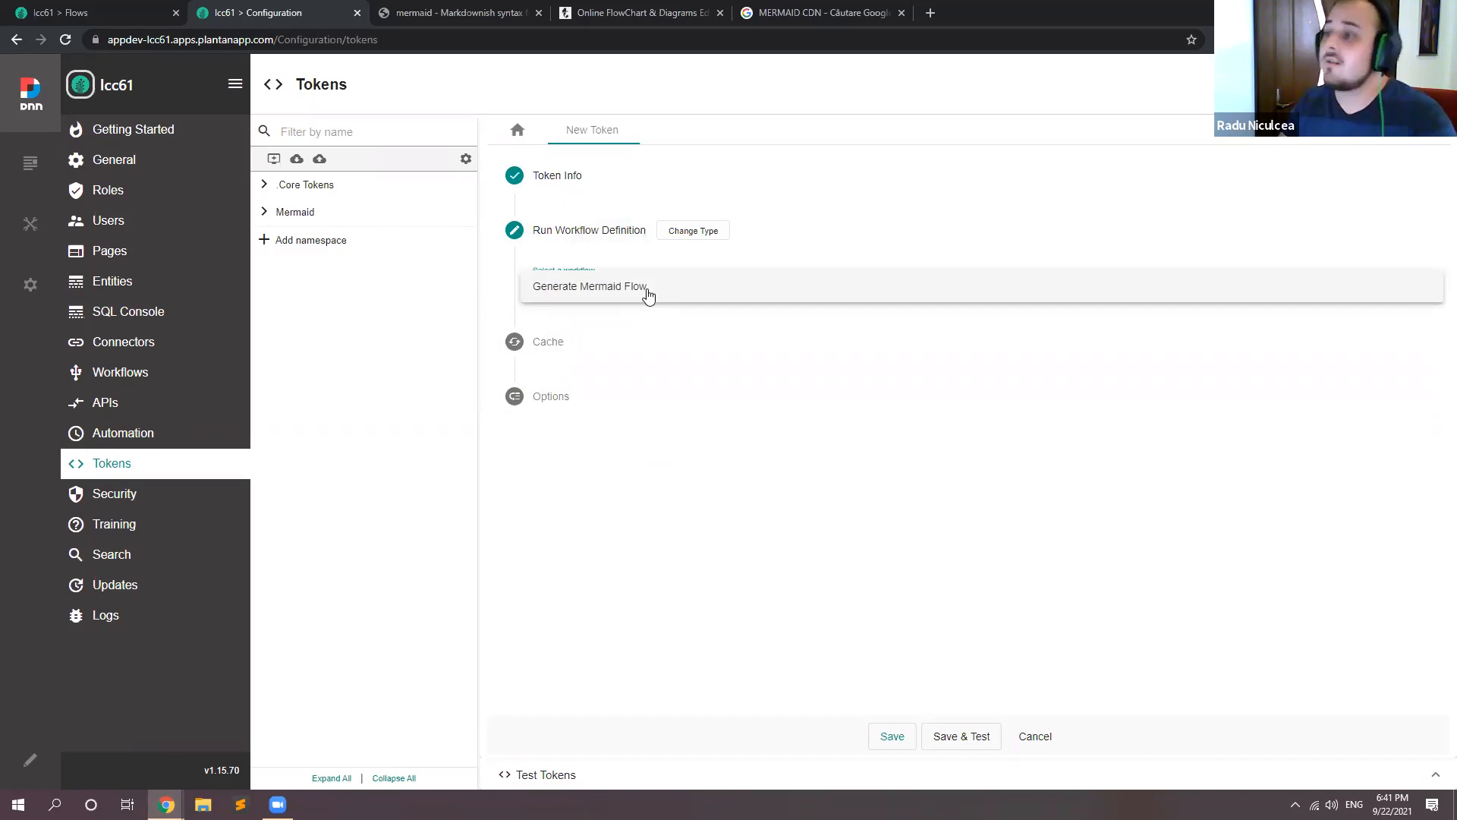
{"action": "left_click", "coordinate": [649, 296]}
{"action": "left_click", "coordinate": [680, 347]}
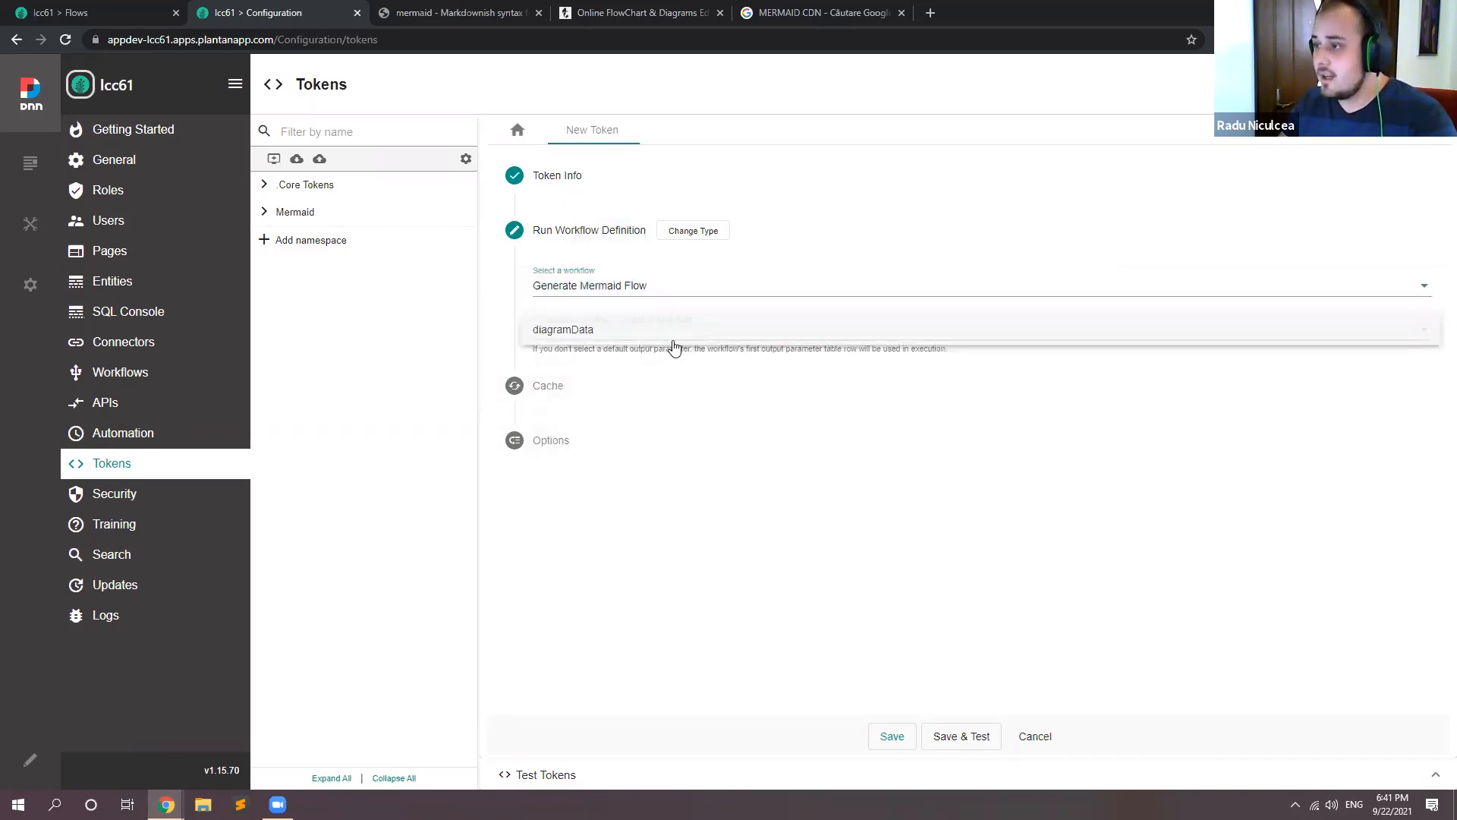
{"action": "left_click", "coordinate": [574, 331]}
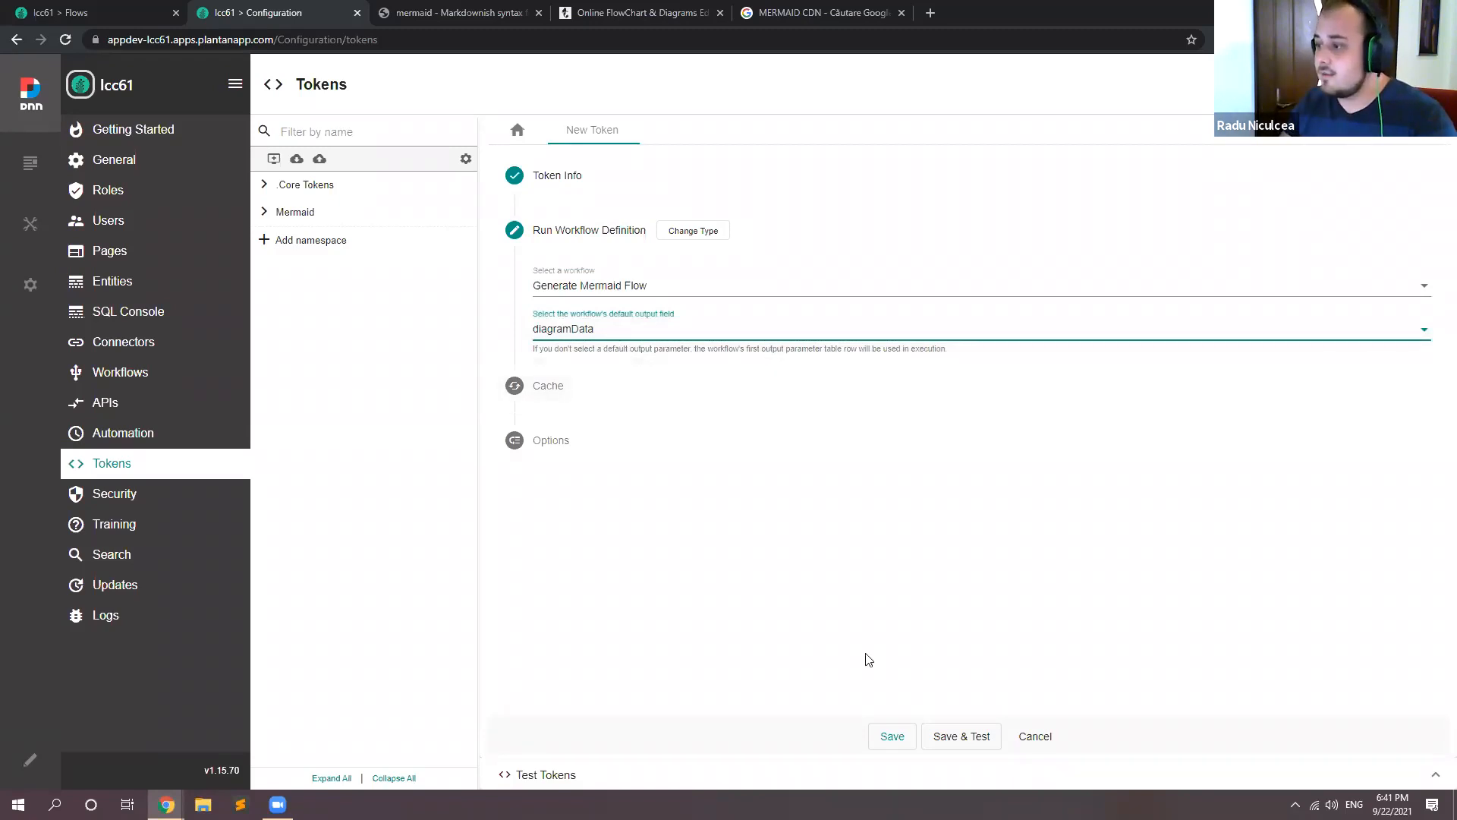
Step: Save and test the diagramData token, and examine the ticket flow lines in its test output
{"action": "left_click", "coordinate": [965, 736]}
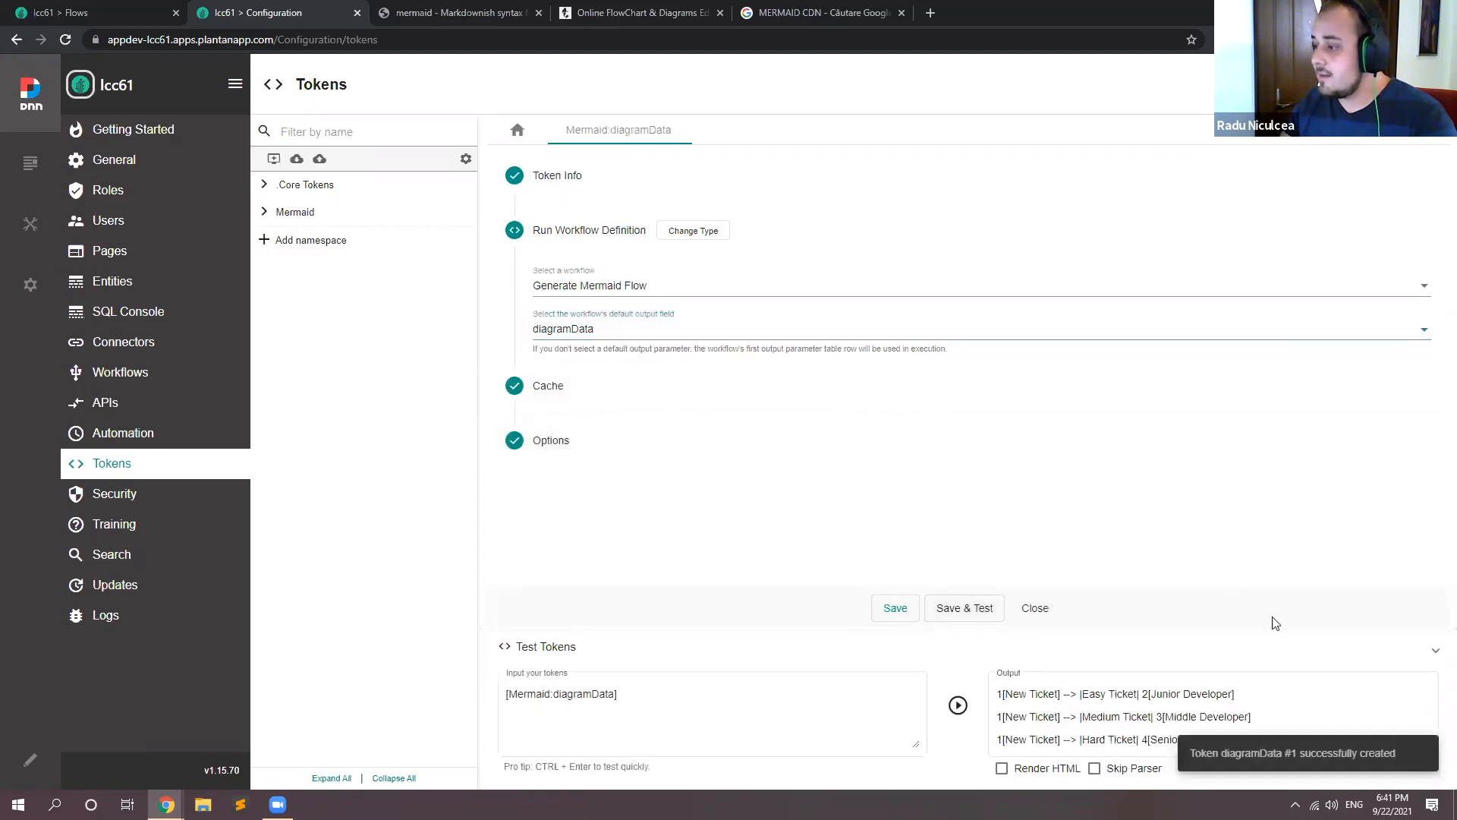
{"action": "left_click_drag", "start_coordinate": [997, 689], "coordinate": [1253, 750]}
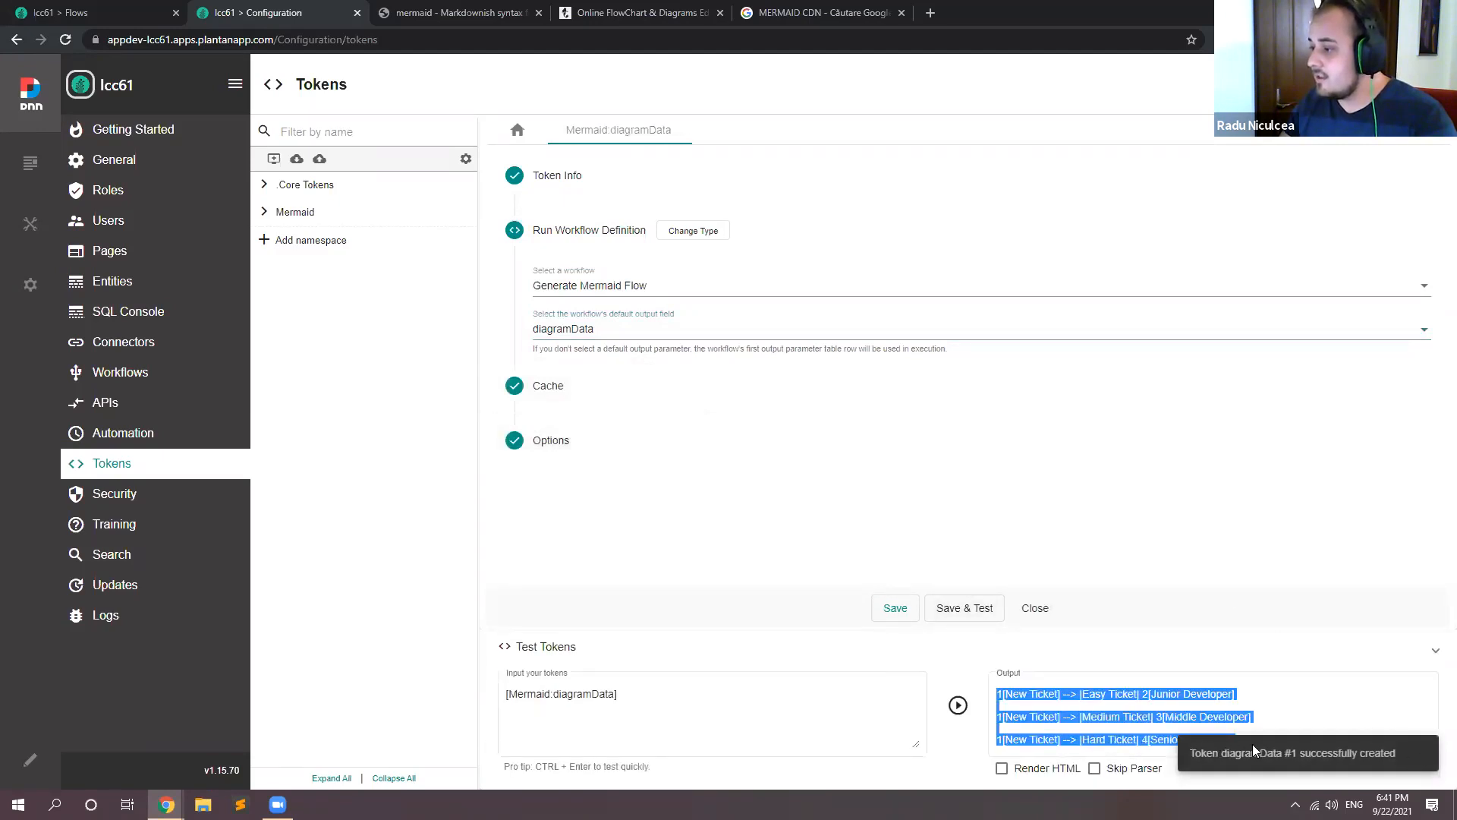
{"action": "left_click", "coordinate": [1003, 731]}
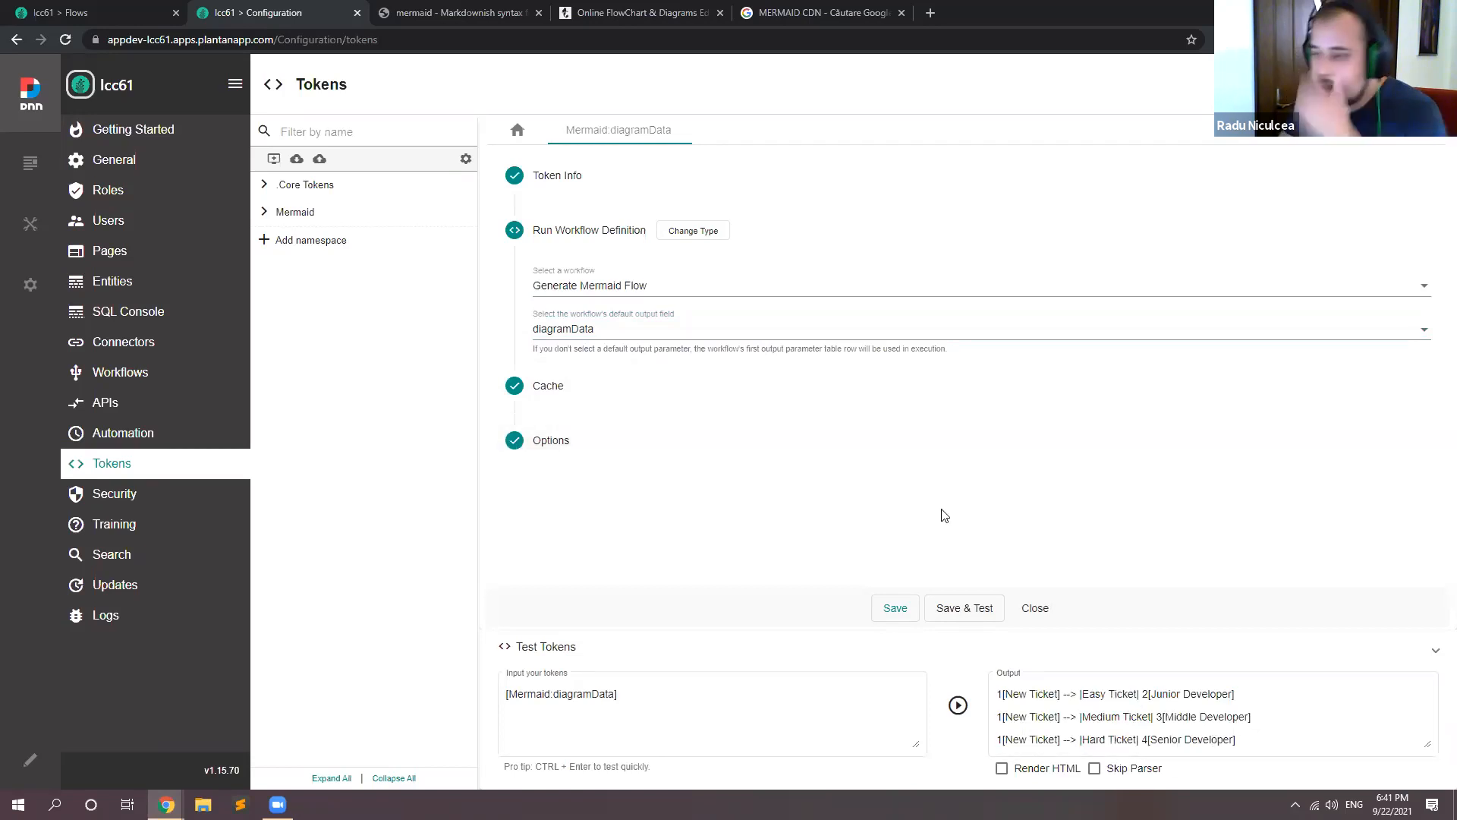
{"action": "left_click_drag", "start_coordinate": [1237, 733], "coordinate": [1000, 687]}
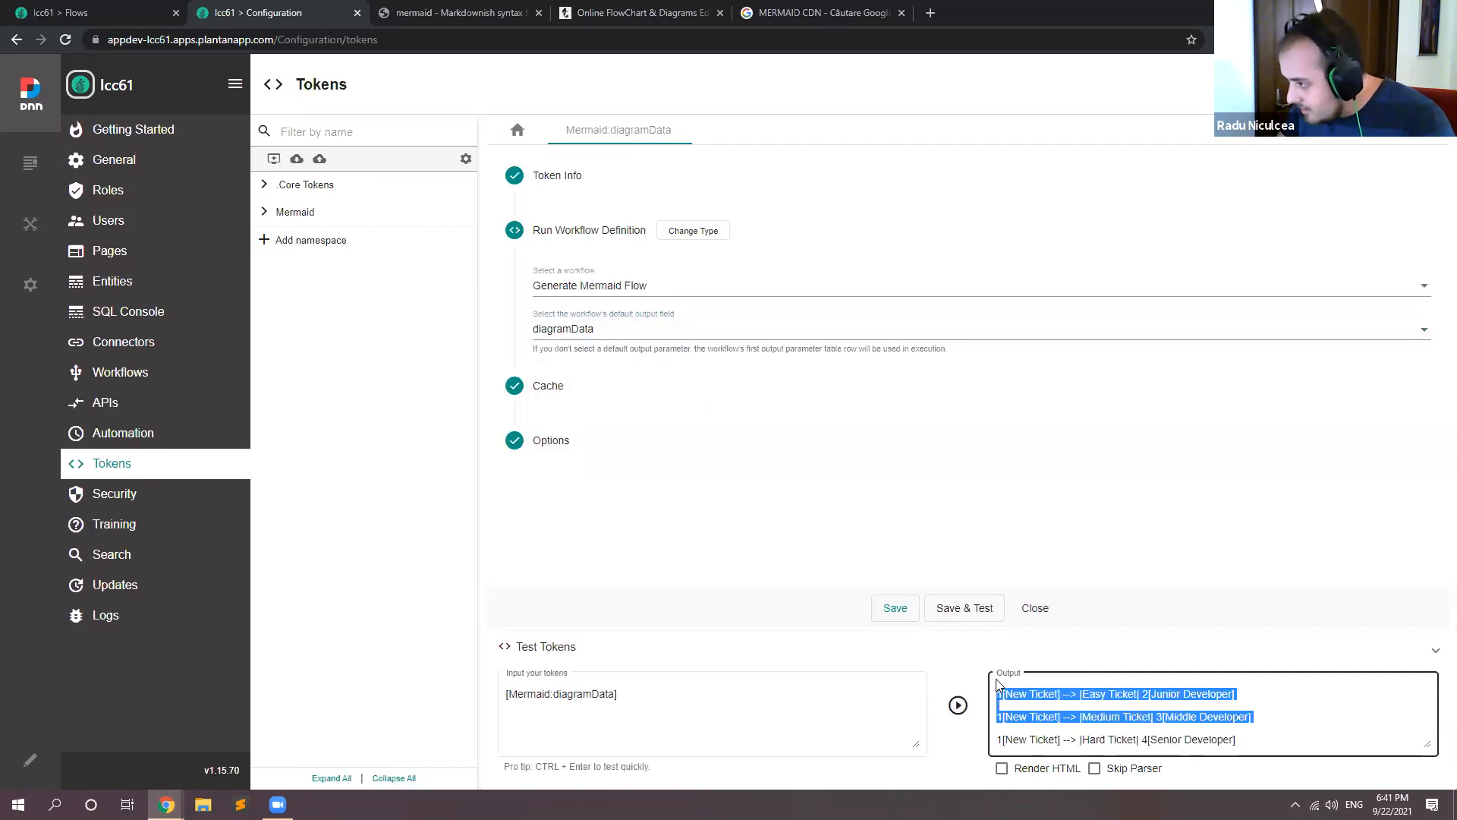
{"action": "left_click", "coordinate": [1003, 701]}
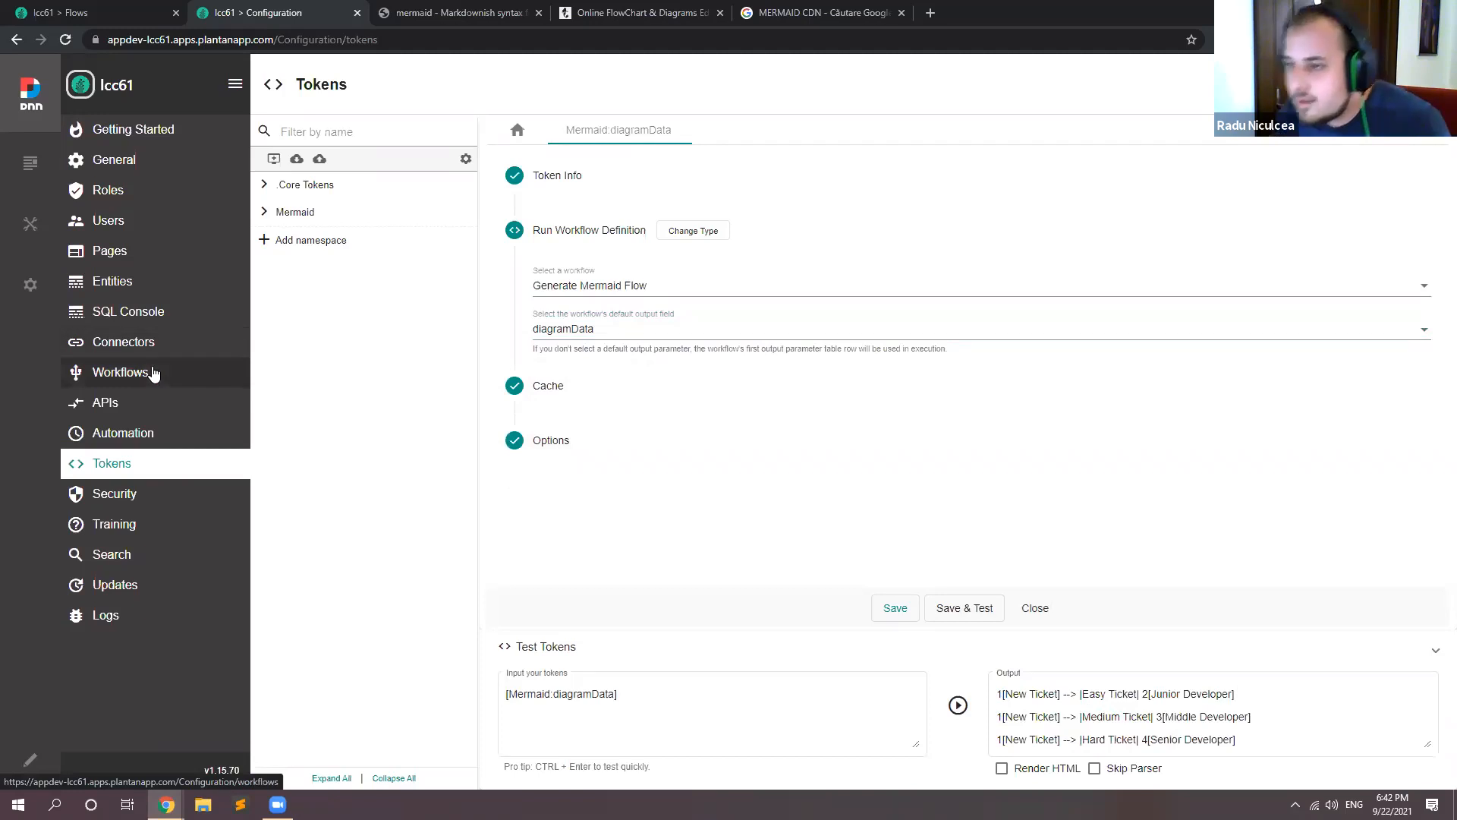
Step: Open the settings of the Run SQL Query action in the Generate Mermaid Flow workflow
{"action": "left_click", "coordinate": [152, 373]}
{"action": "left_click", "coordinate": [1282, 235]}
{"action": "double_click", "coordinate": [511, 255]}
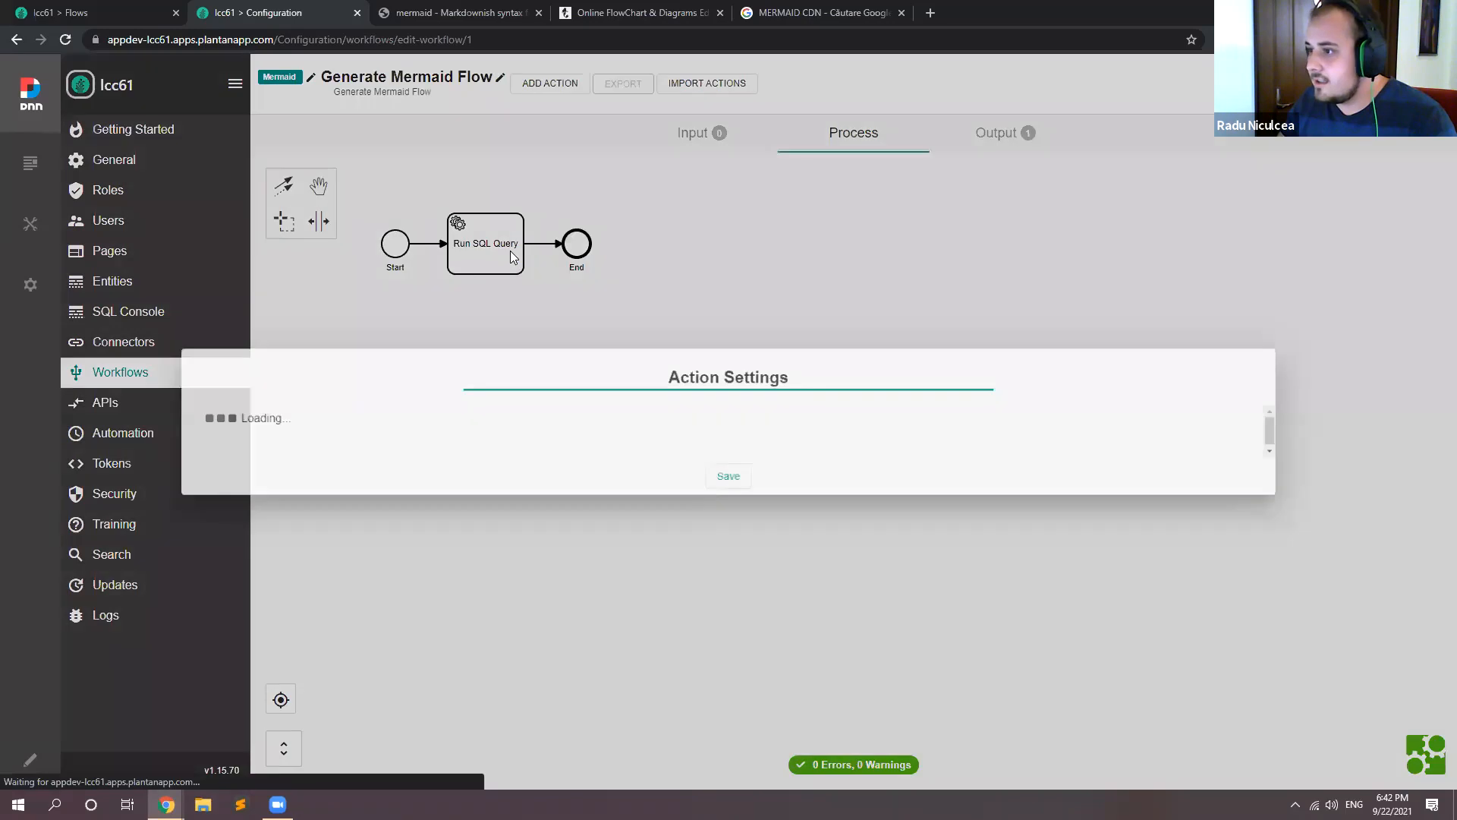
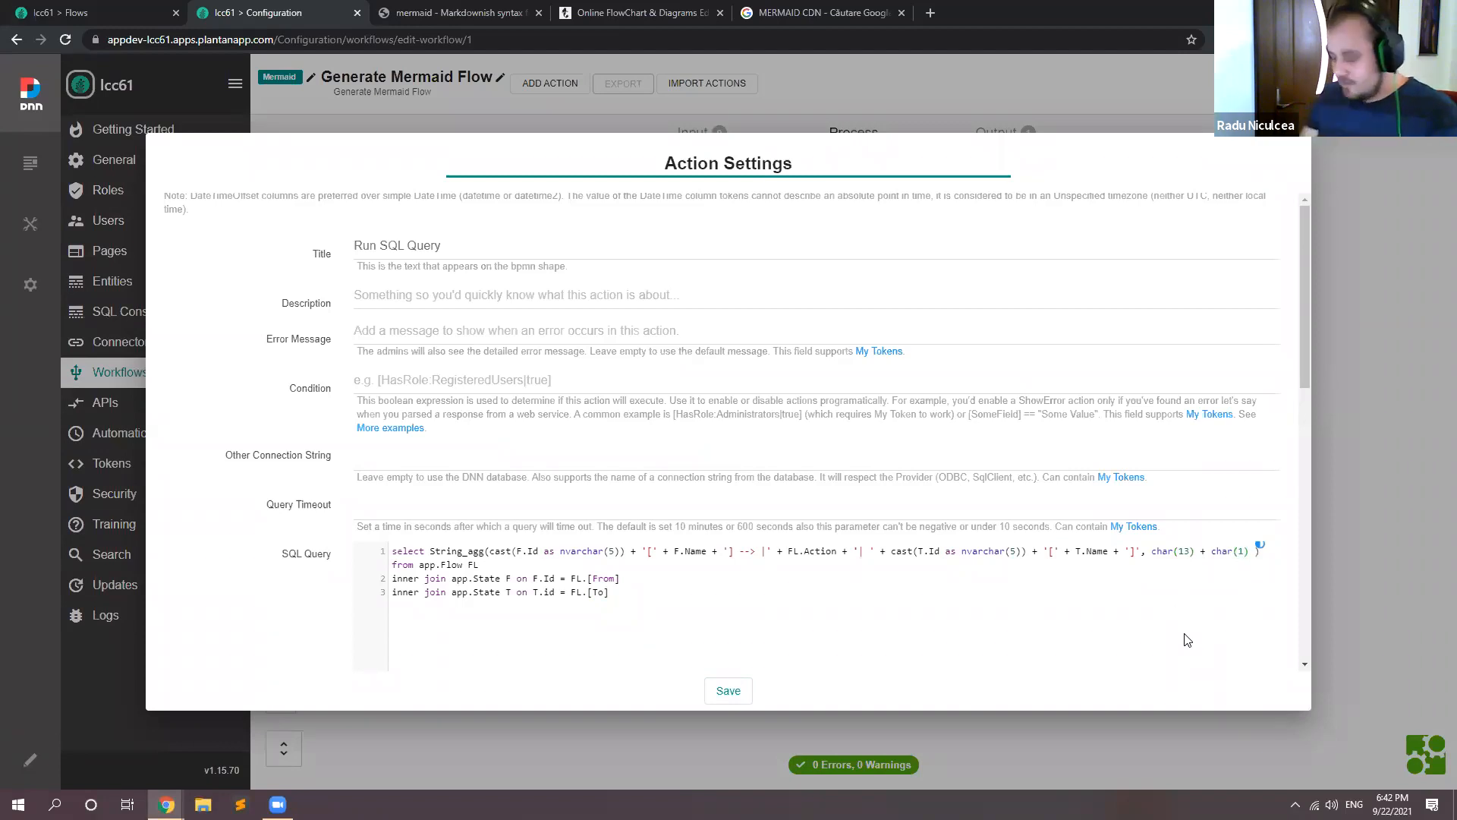
Step: Save the Run SQL Query action settings in the Generate Mermaid Flow workflow
{"action": "left_click", "coordinate": [728, 691]}
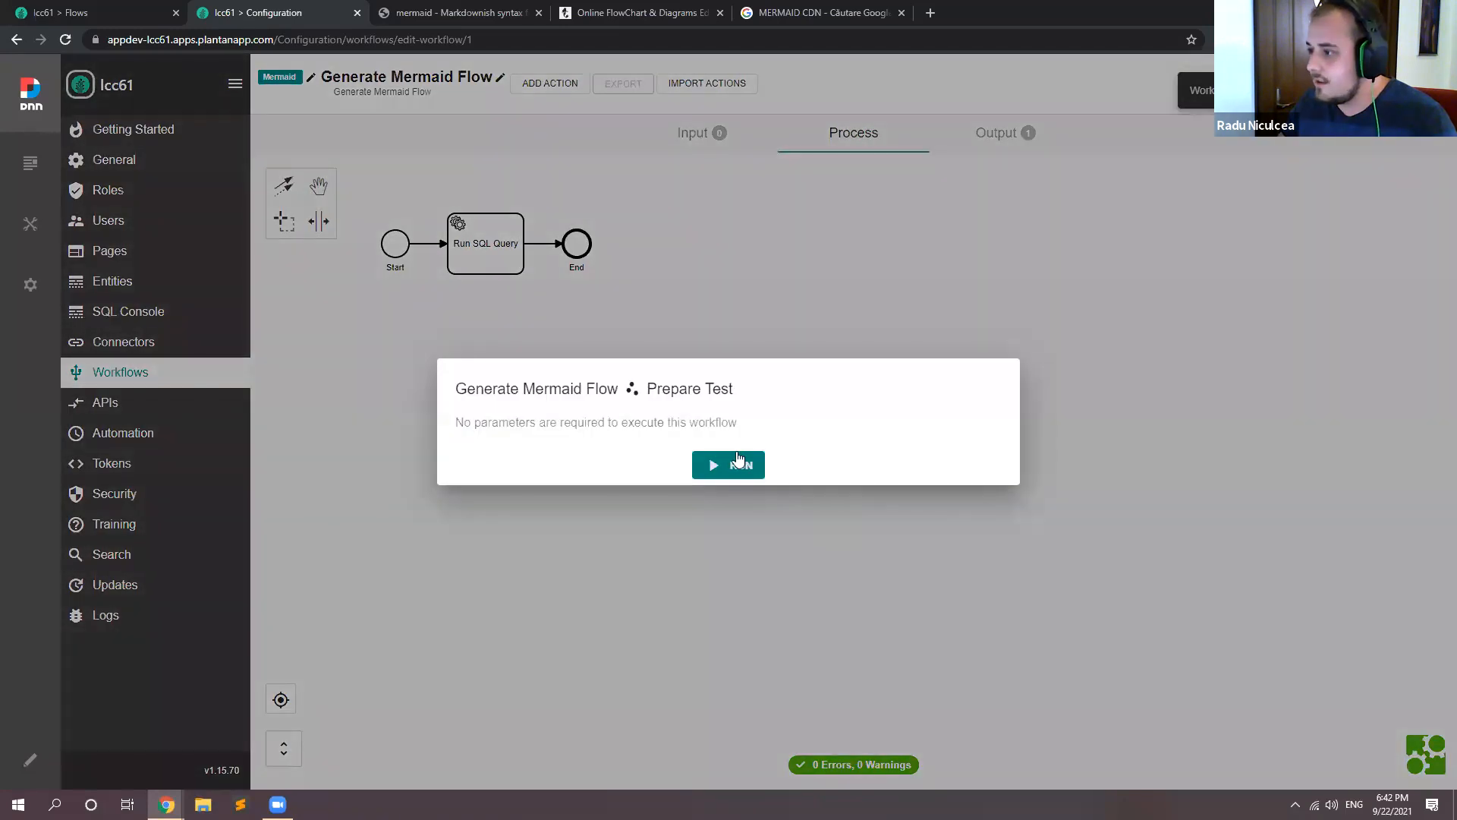
{"action": "left_click", "coordinate": [738, 462]}
{"action": "left_click", "coordinate": [1104, 385]}
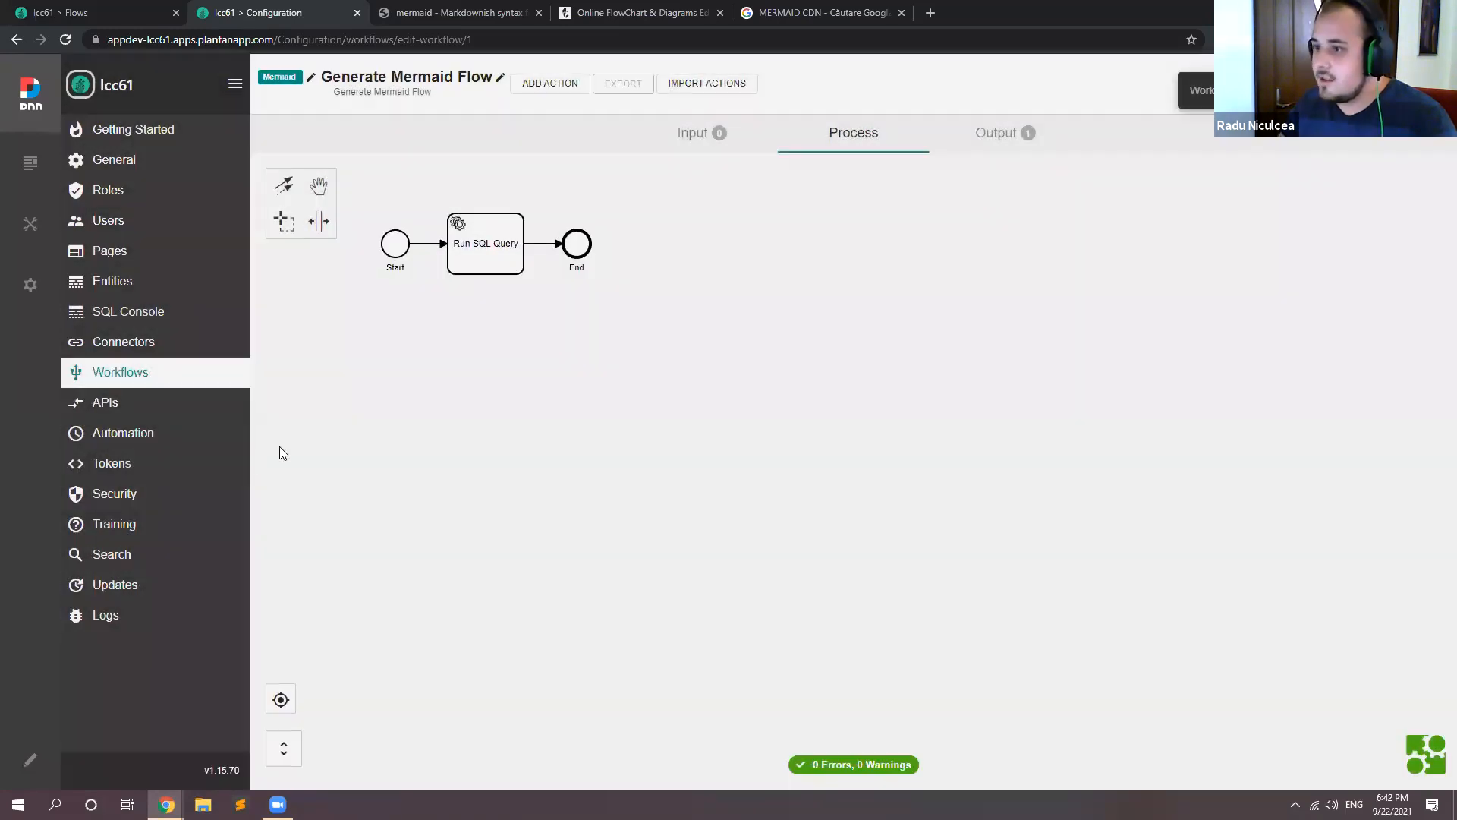
Step: Test the diagramData token in the Mermaid namespace again and compare its output with the flowchart code in the Mermaid Live Editor
{"action": "left_click", "coordinate": [74, 462]}
{"action": "left_click", "coordinate": [316, 212]}
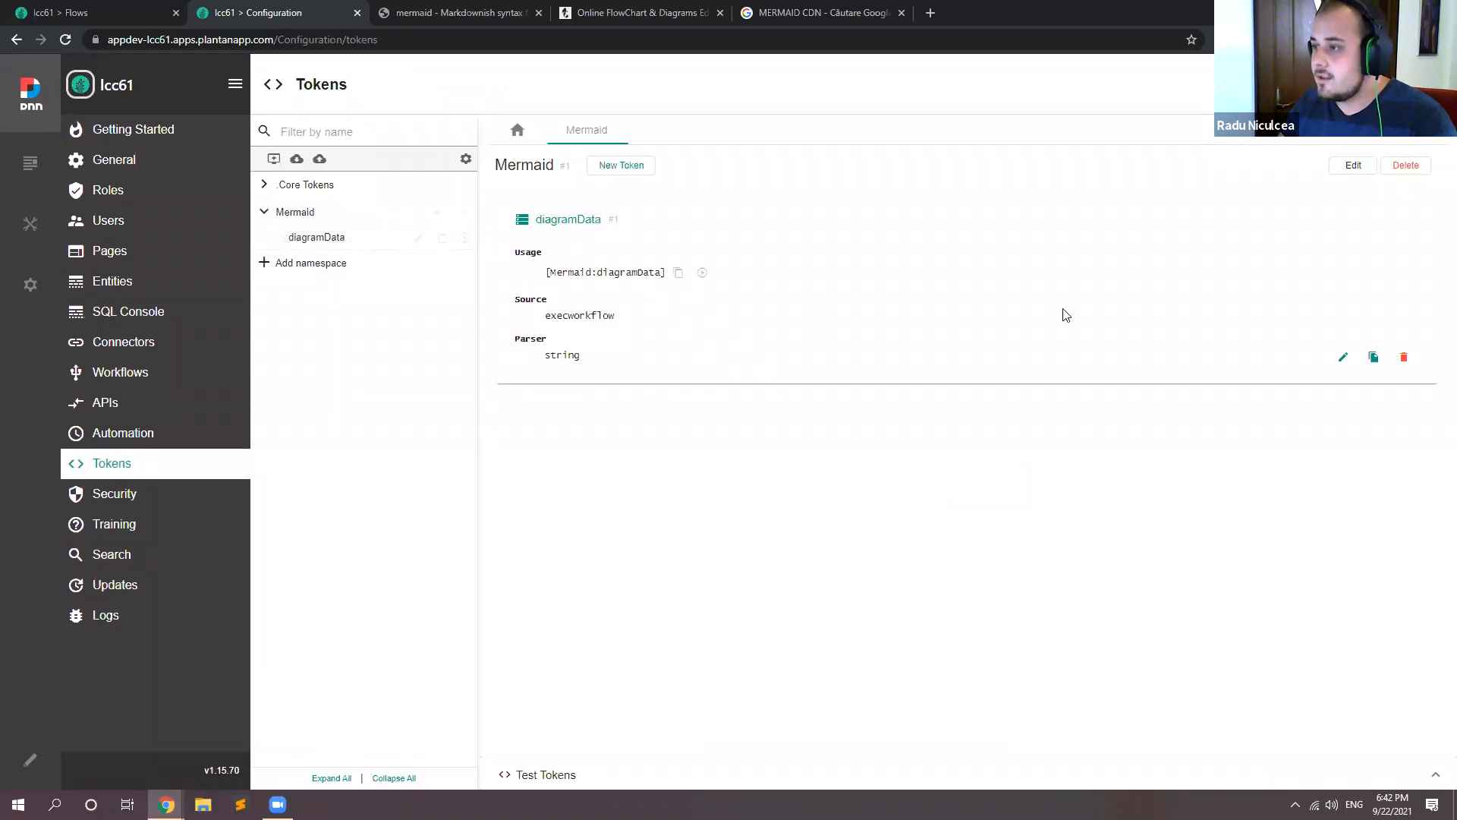
{"action": "left_click", "coordinate": [702, 273]}
{"action": "left_click_drag", "start_coordinate": [1247, 726], "coordinate": [987, 698]}
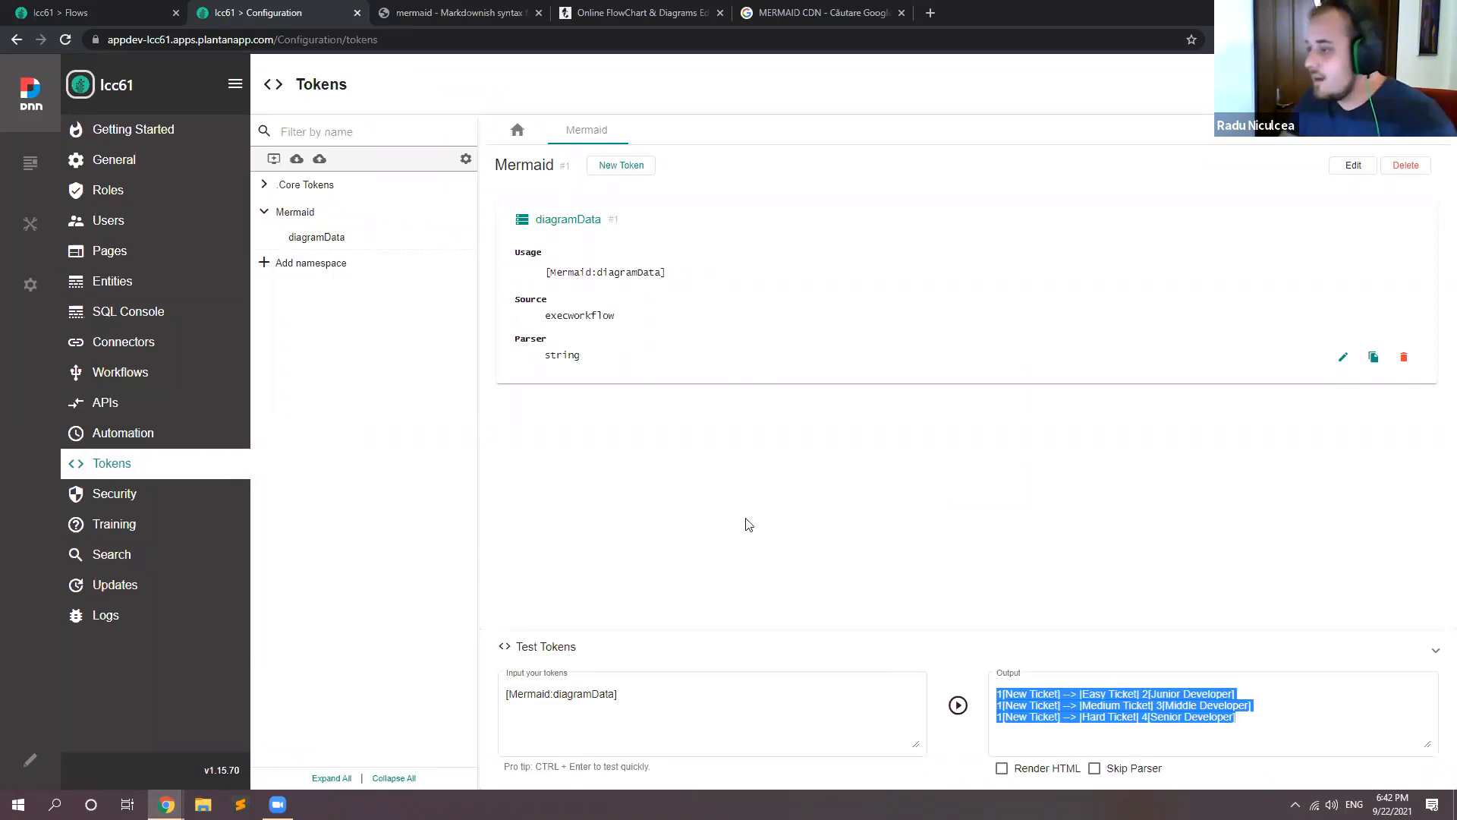
{"action": "left_click", "coordinate": [827, 485]}
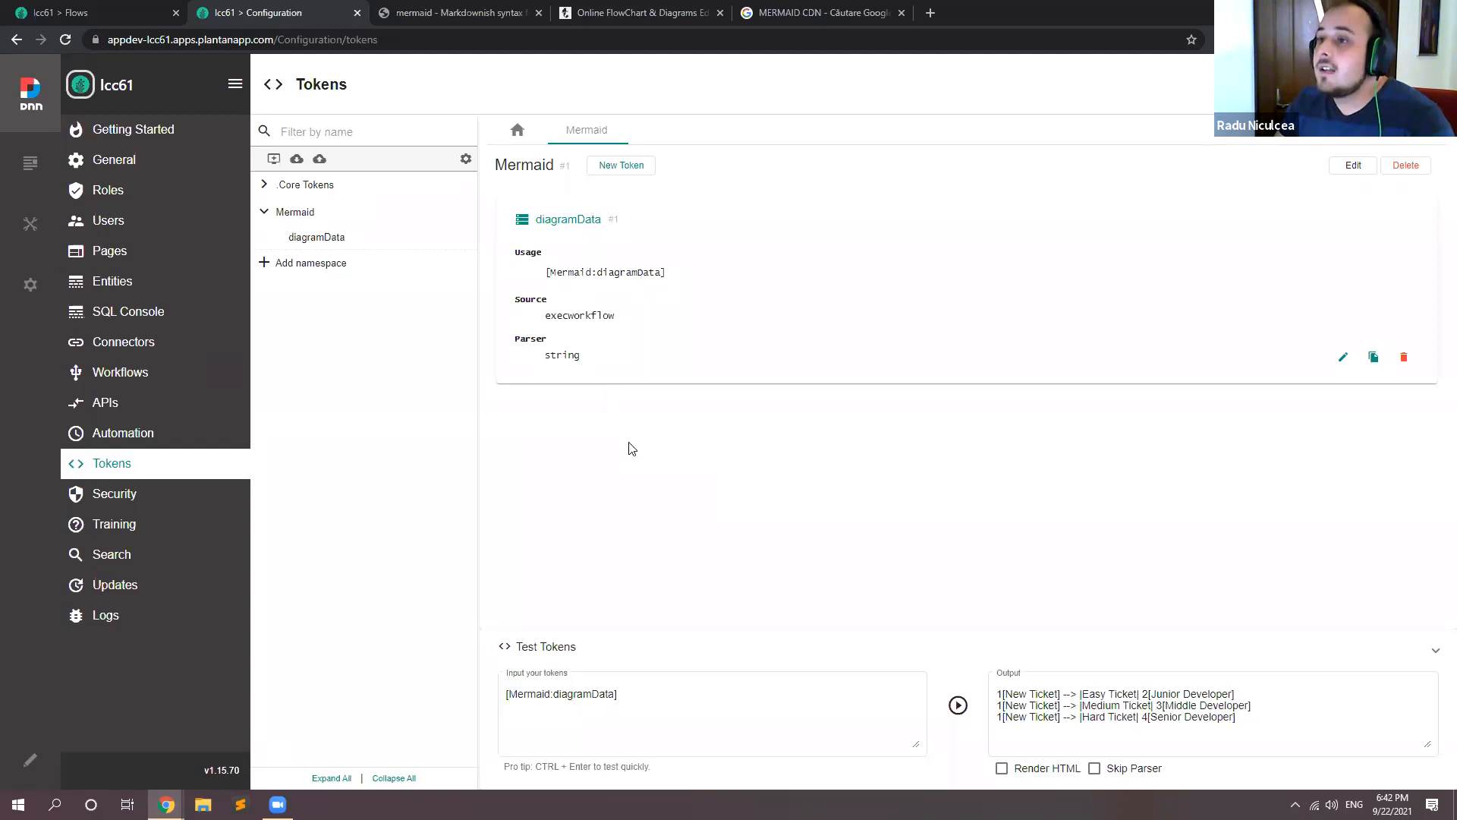
{"action": "left_click_drag", "start_coordinate": [1238, 719], "coordinate": [957, 686]}
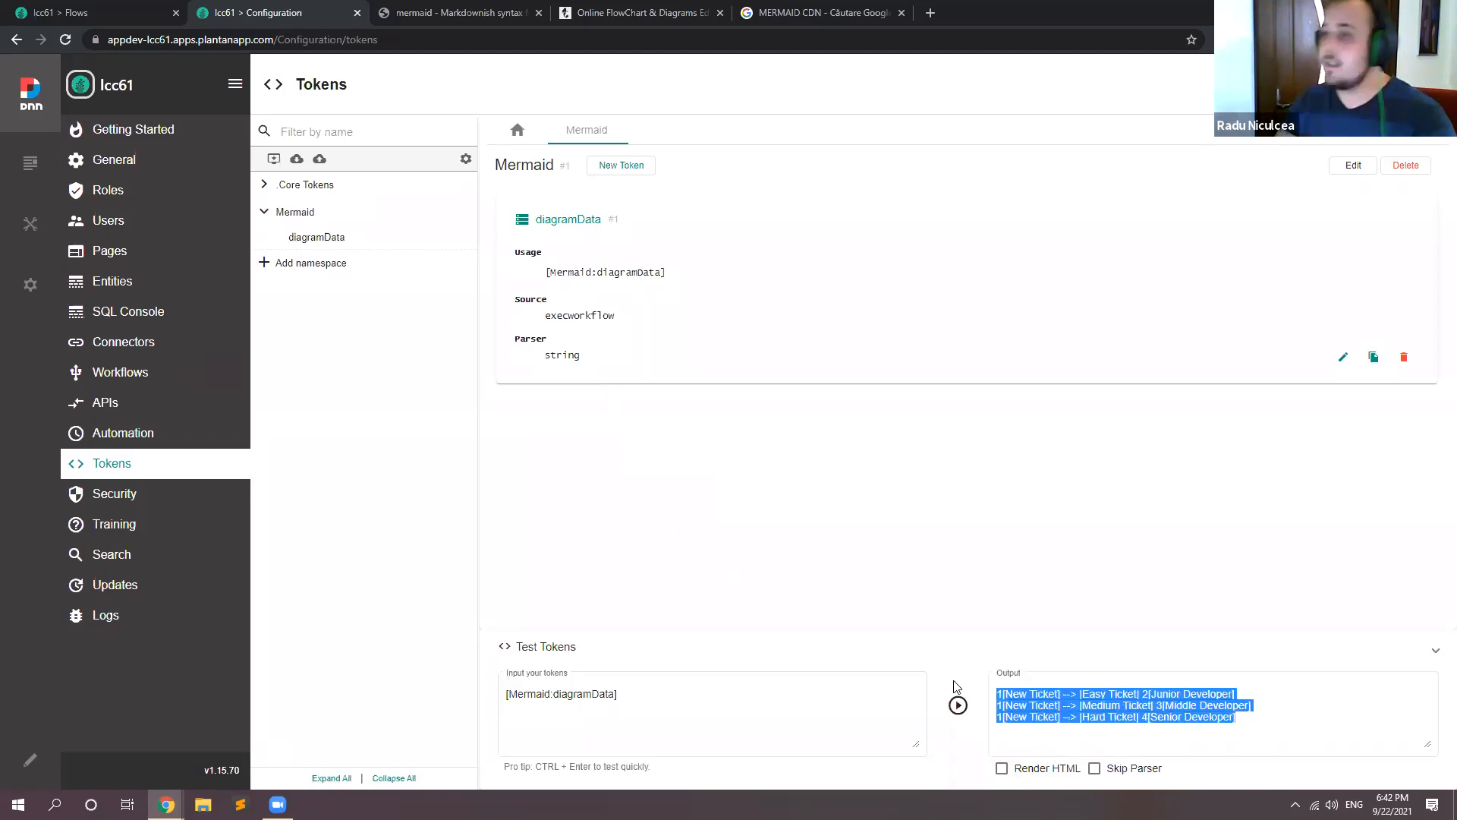
{"action": "left_click", "coordinate": [617, 11]}
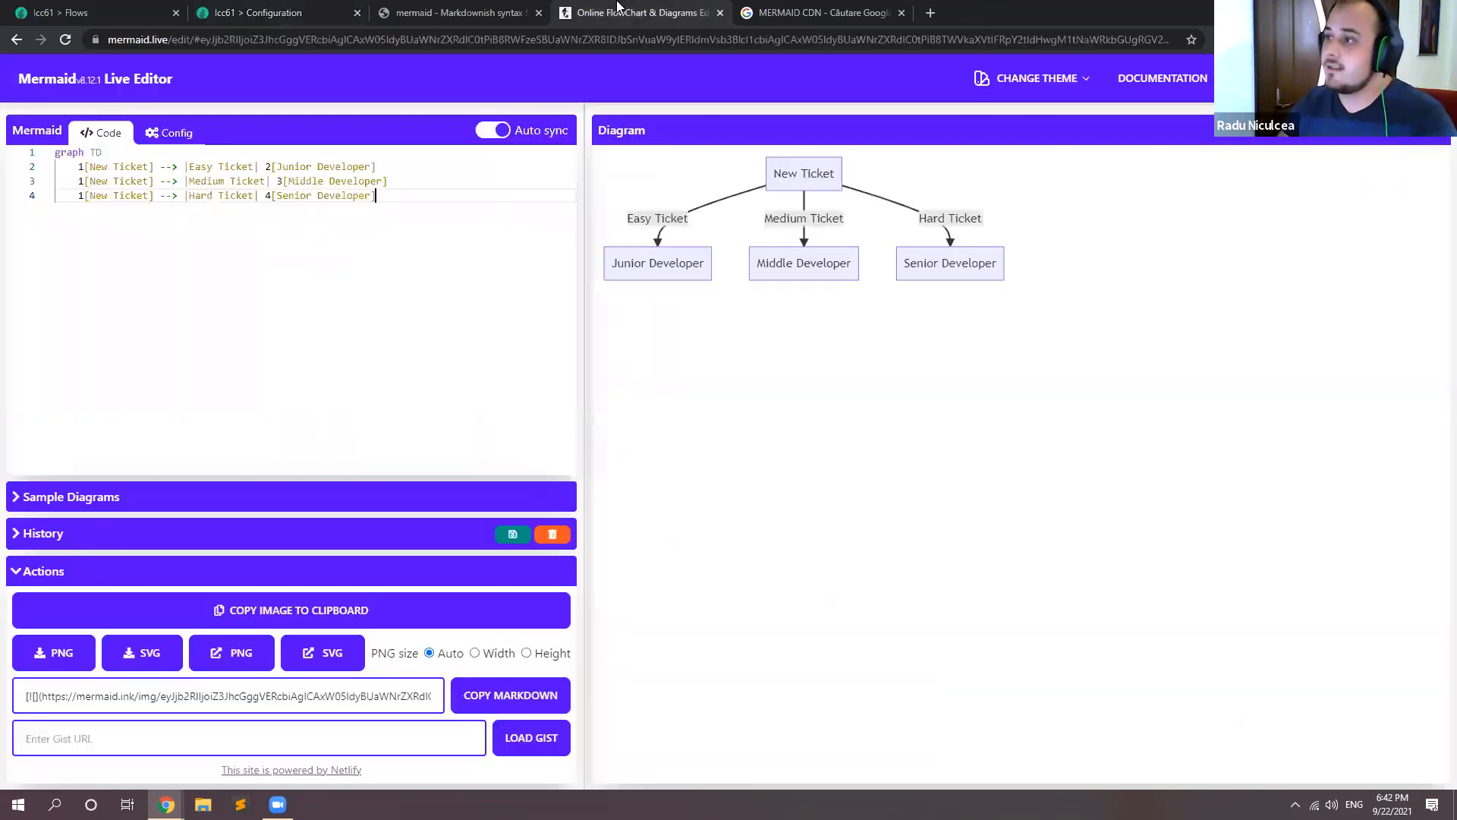
{"action": "left_click", "coordinate": [292, 11]}
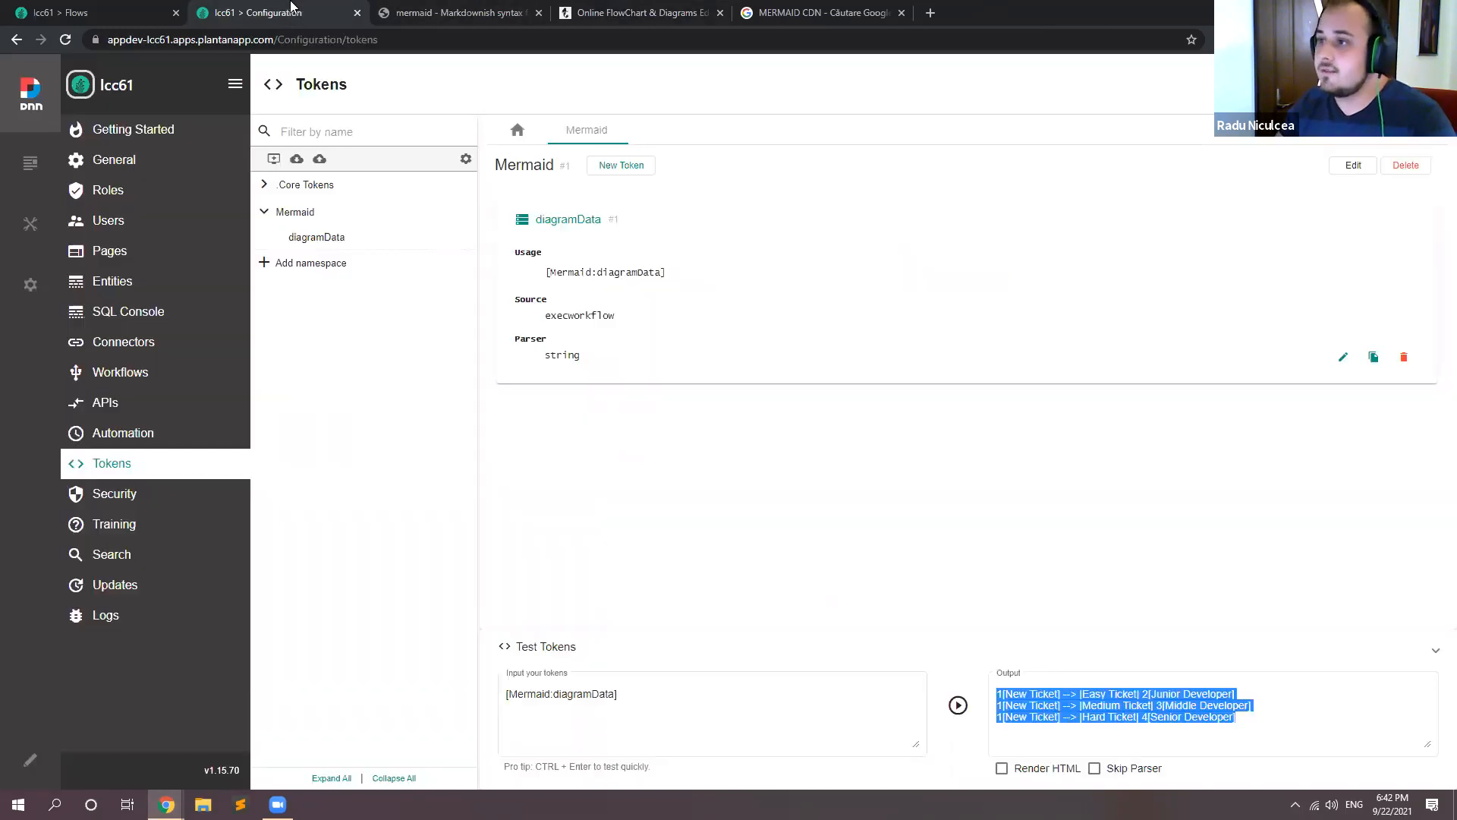
Step: Put the Flows page into edit mode and move the flow listing module into the wide pane of the two-pane row below
{"action": "left_click", "coordinate": [86, 7]}
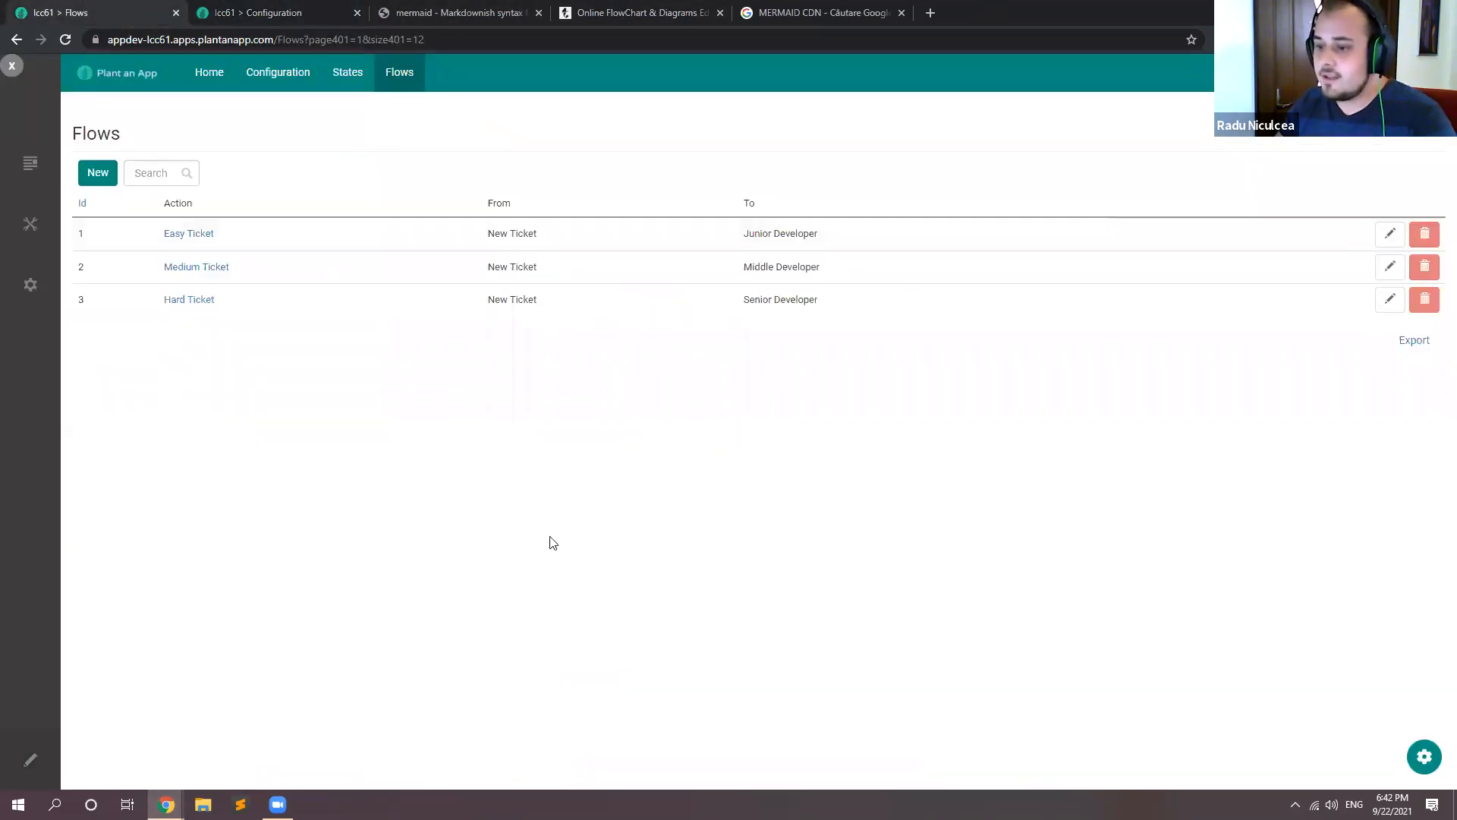
{"action": "key", "text": "F5"}
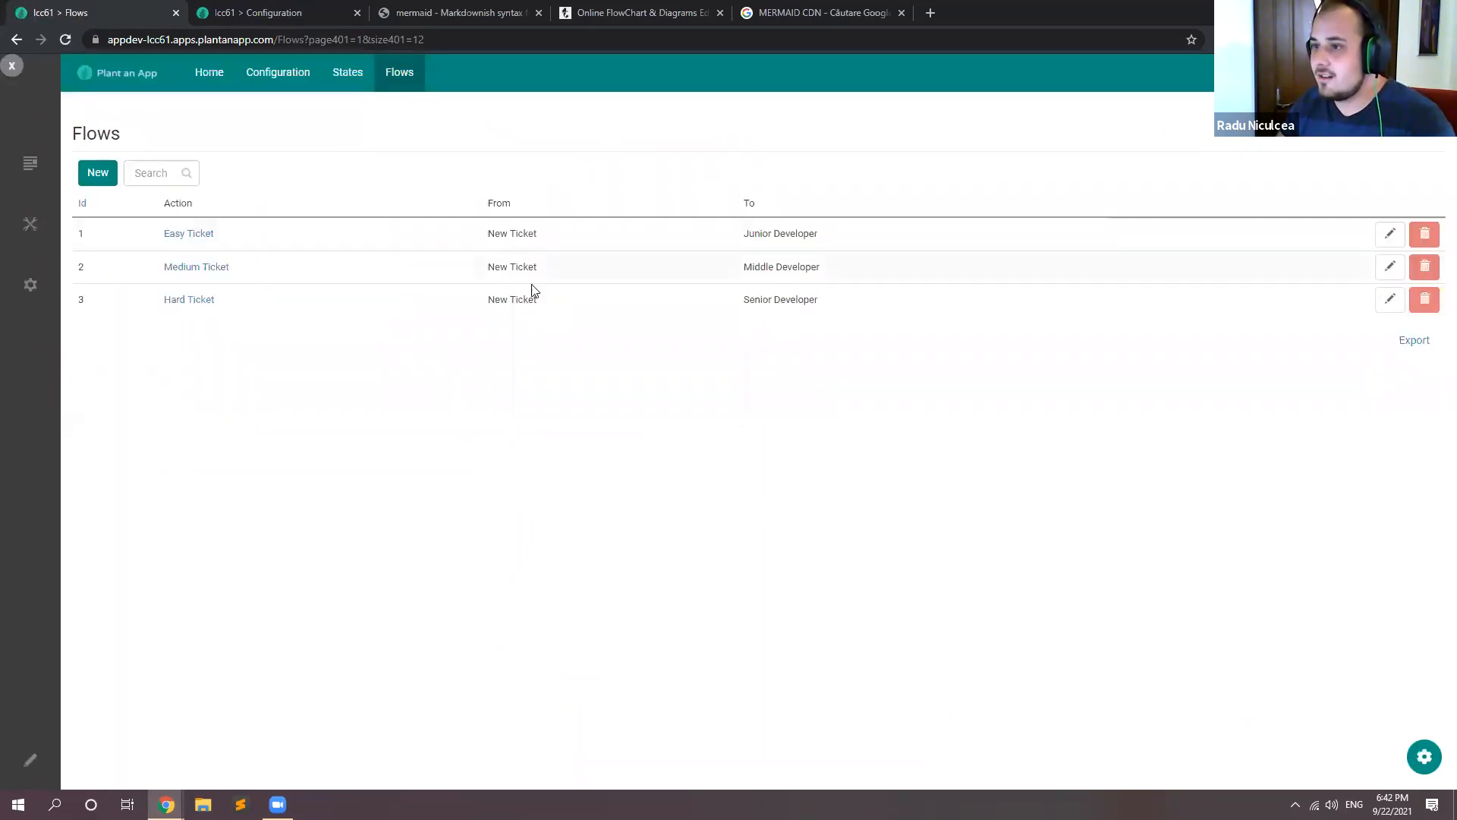
{"action": "left_click", "coordinate": [31, 762]}
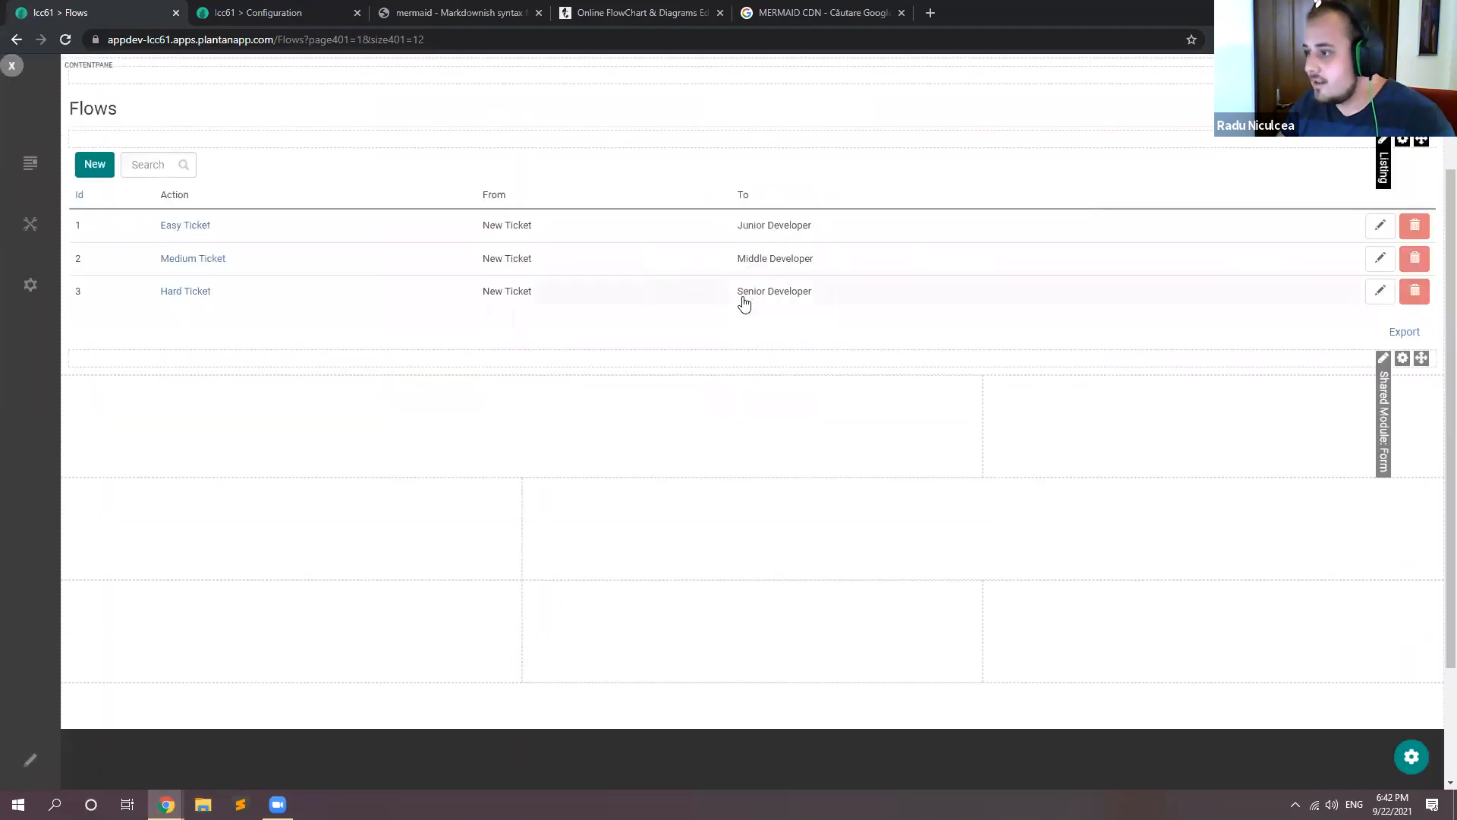
{"action": "scroll", "coordinate": [743, 302], "scroll_direction": "down", "scroll_amount": 2}
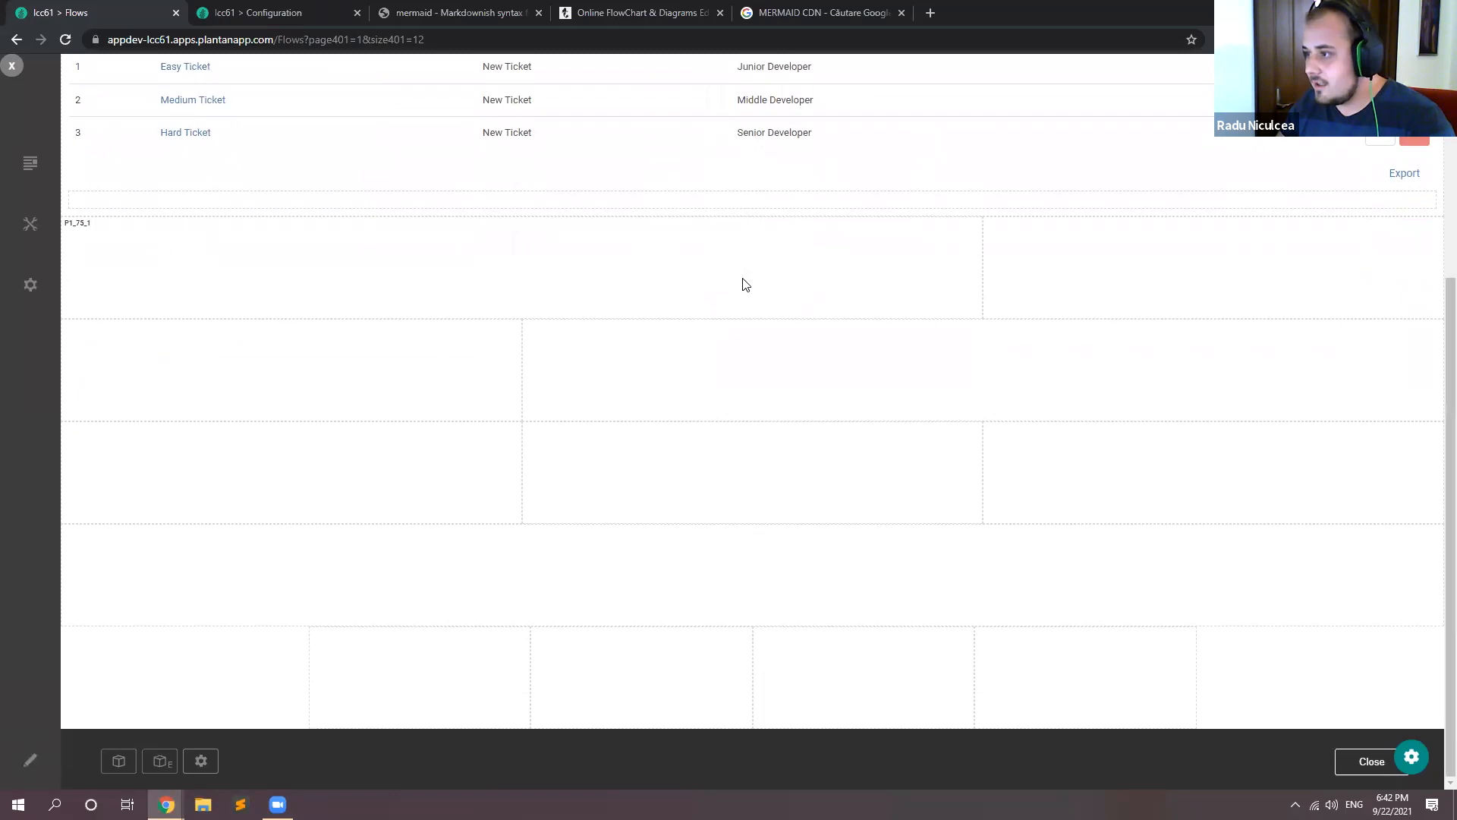
{"action": "scroll", "coordinate": [742, 285], "scroll_direction": "up", "scroll_amount": 3}
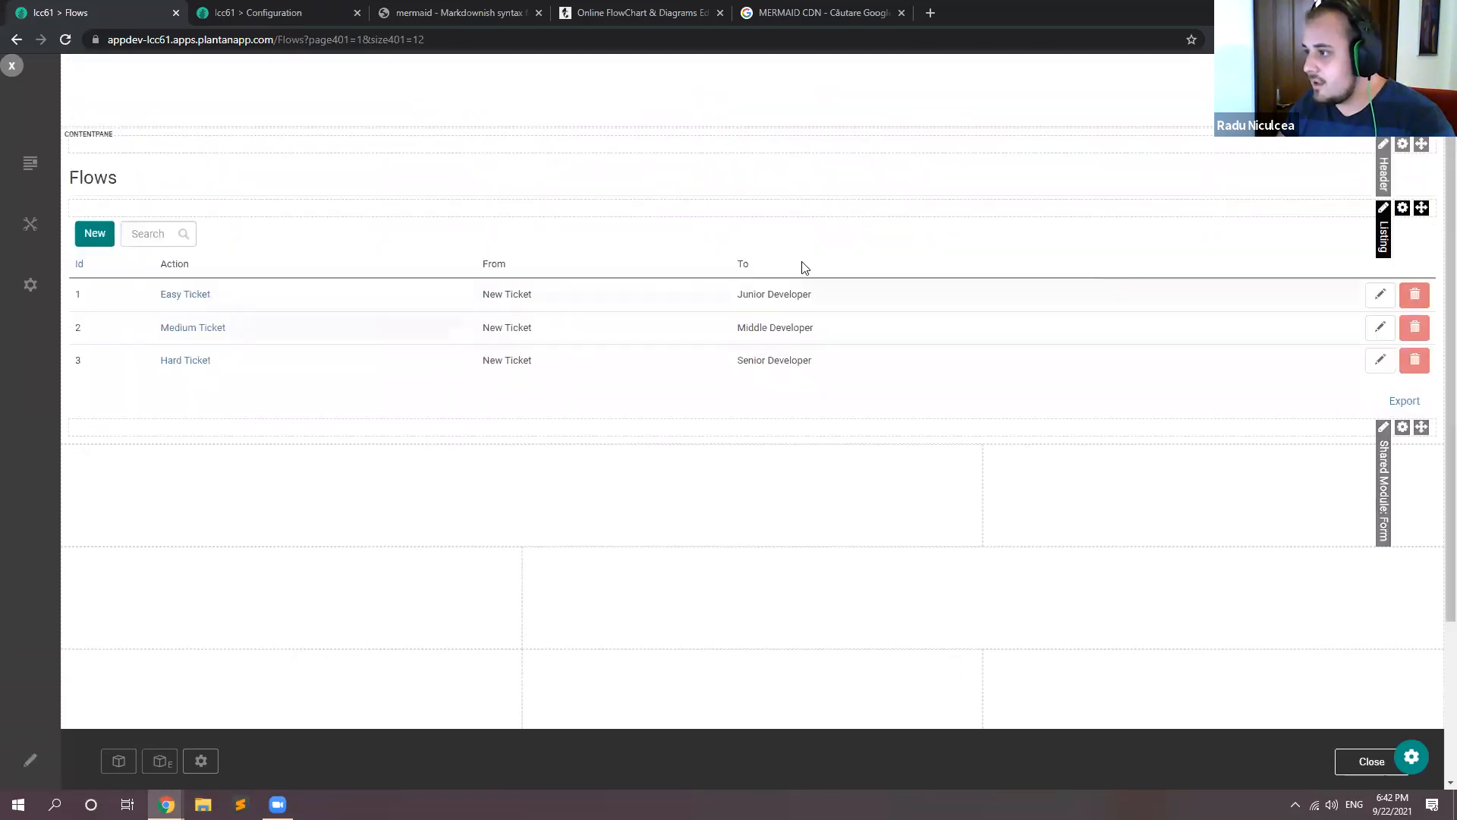
{"action": "left_click_drag", "start_coordinate": [782, 339], "coordinate": [599, 275]}
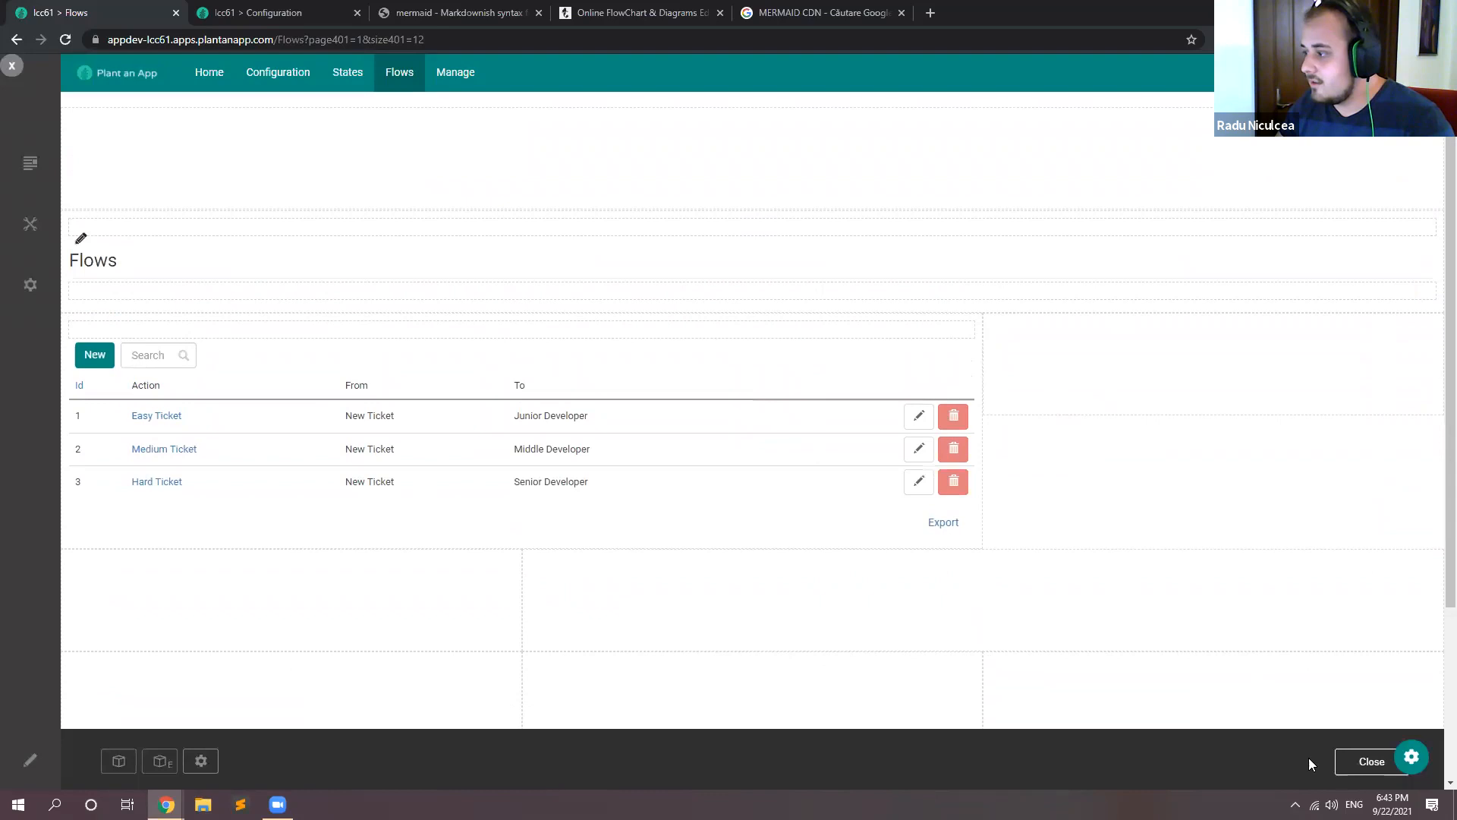
Step: Add an avt.Action Form module to the narrow pane beside the flow listing
{"action": "left_click", "coordinate": [119, 760]}
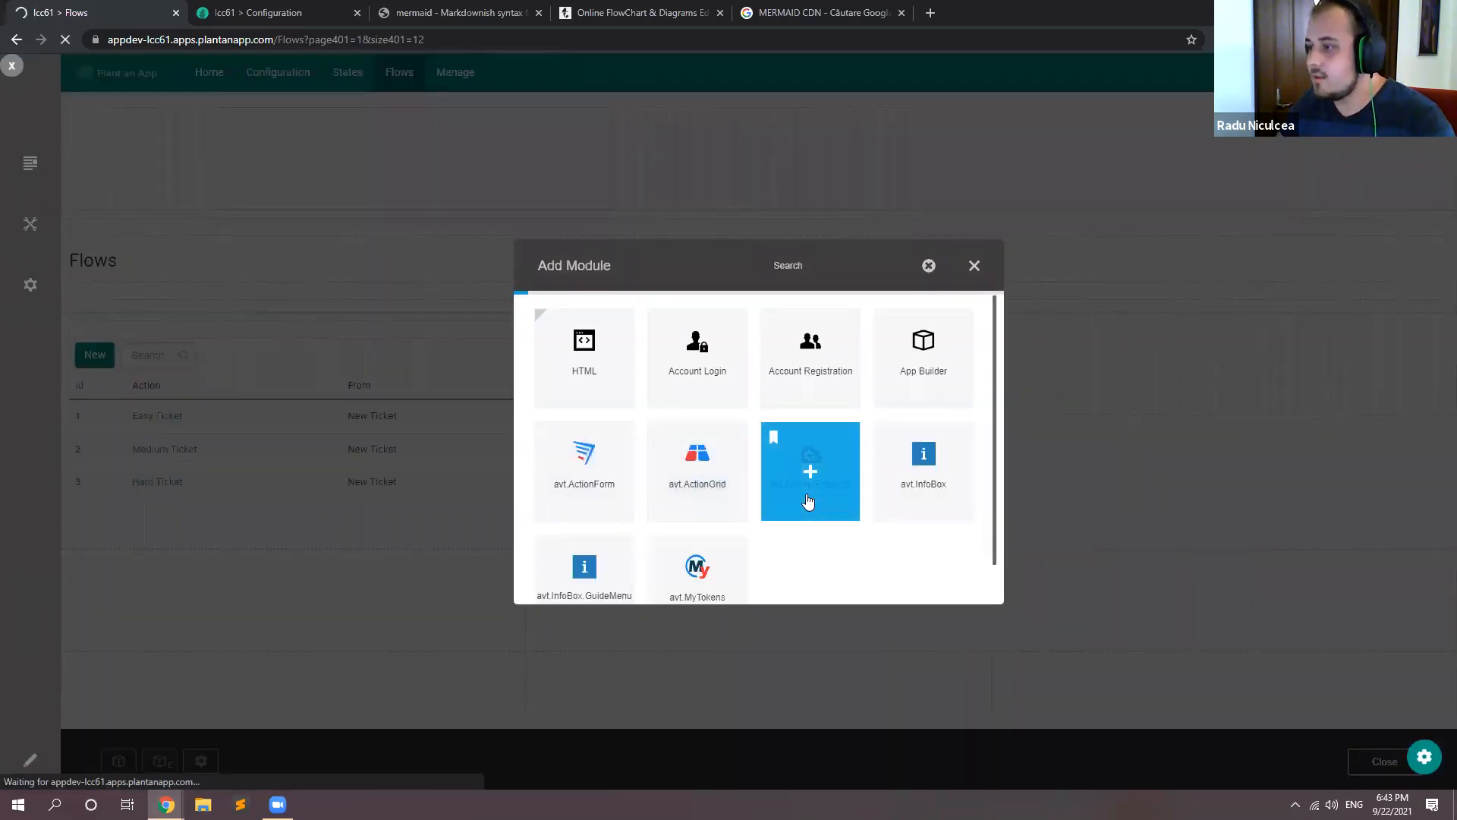
{"action": "left_click", "coordinate": [808, 497]}
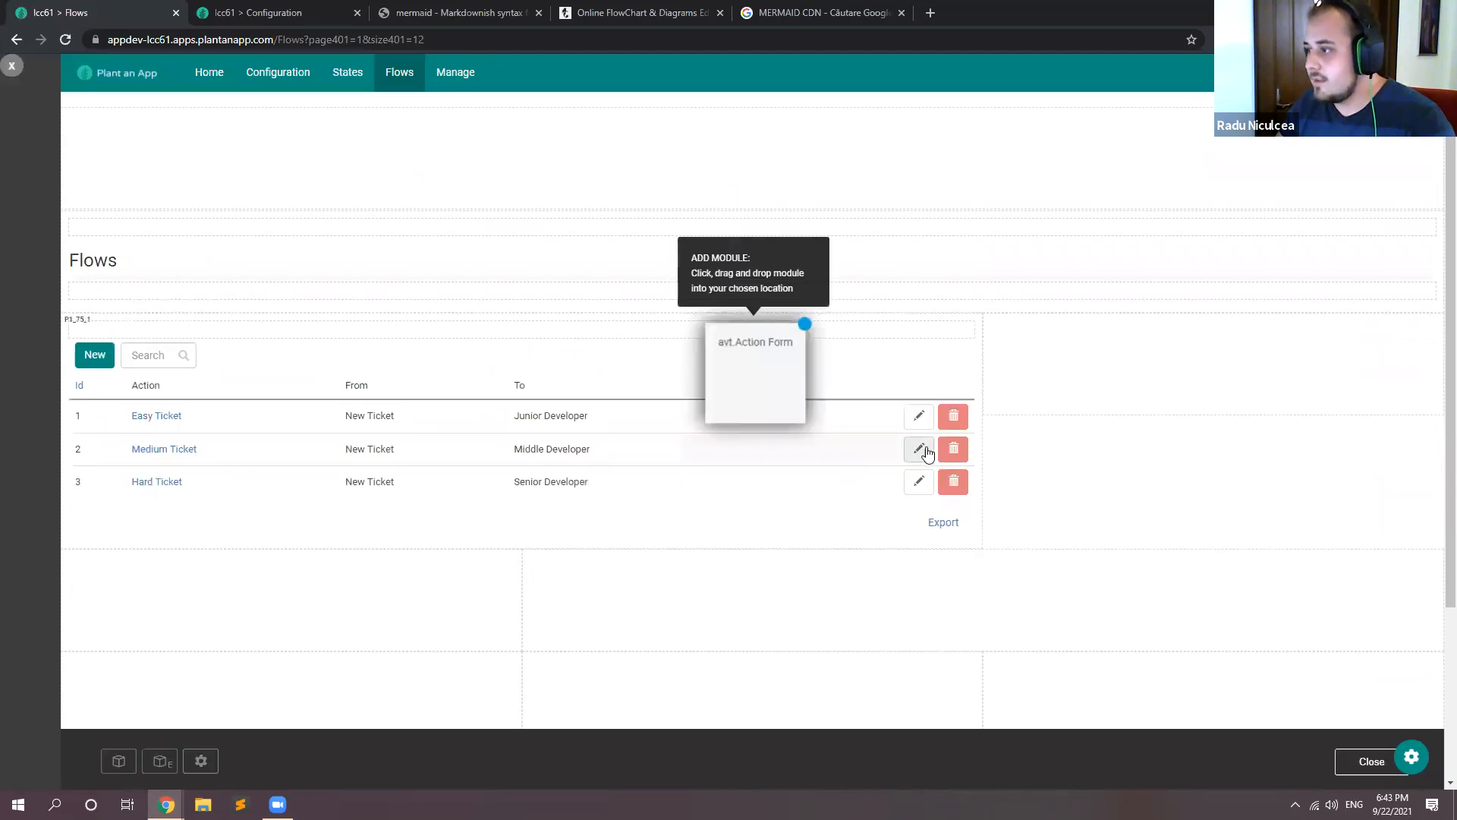
{"action": "left_click_drag", "start_coordinate": [761, 377], "coordinate": [1236, 403]}
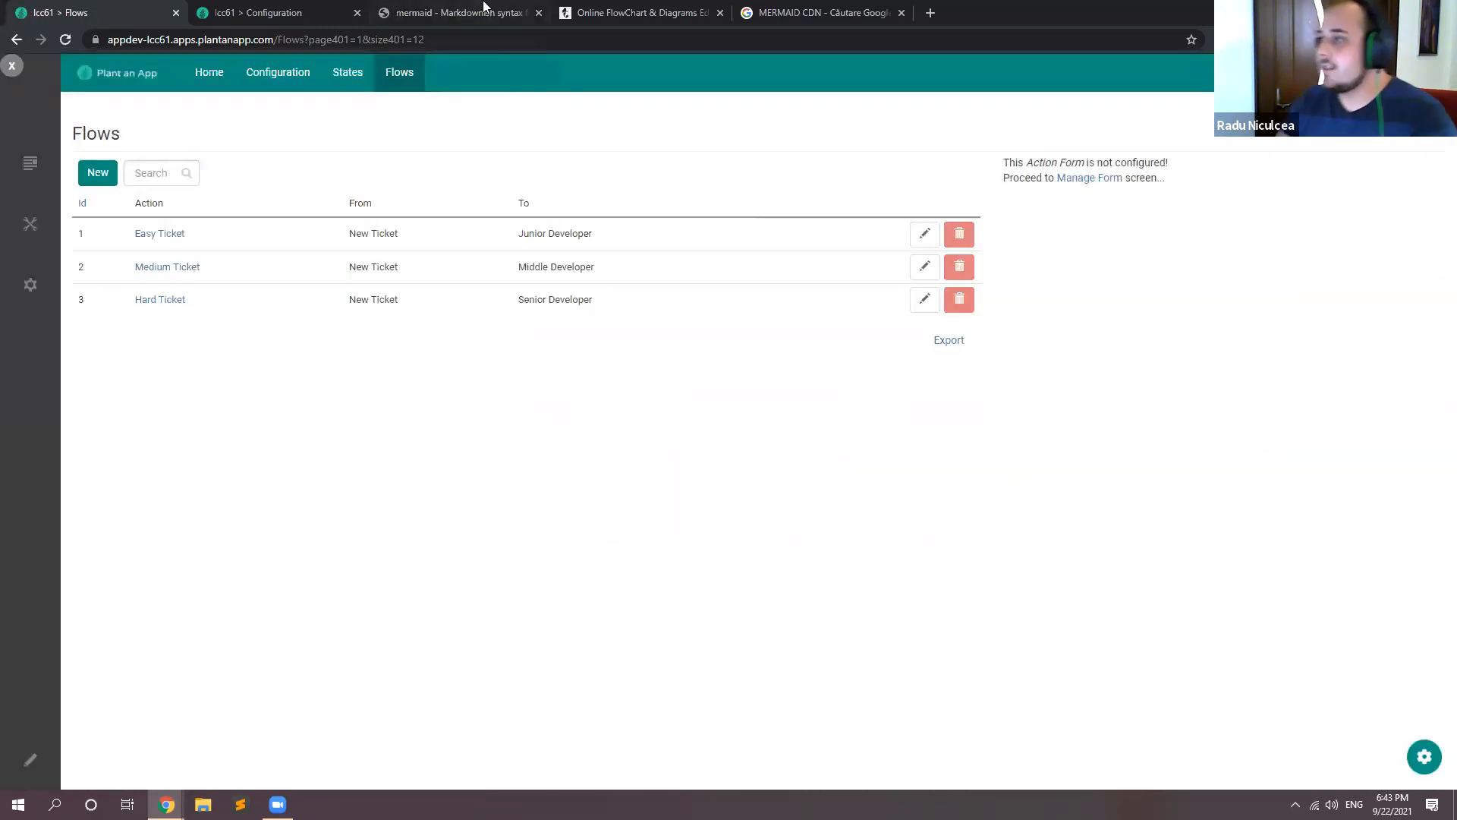
{"action": "left_click", "coordinate": [410, 13]}
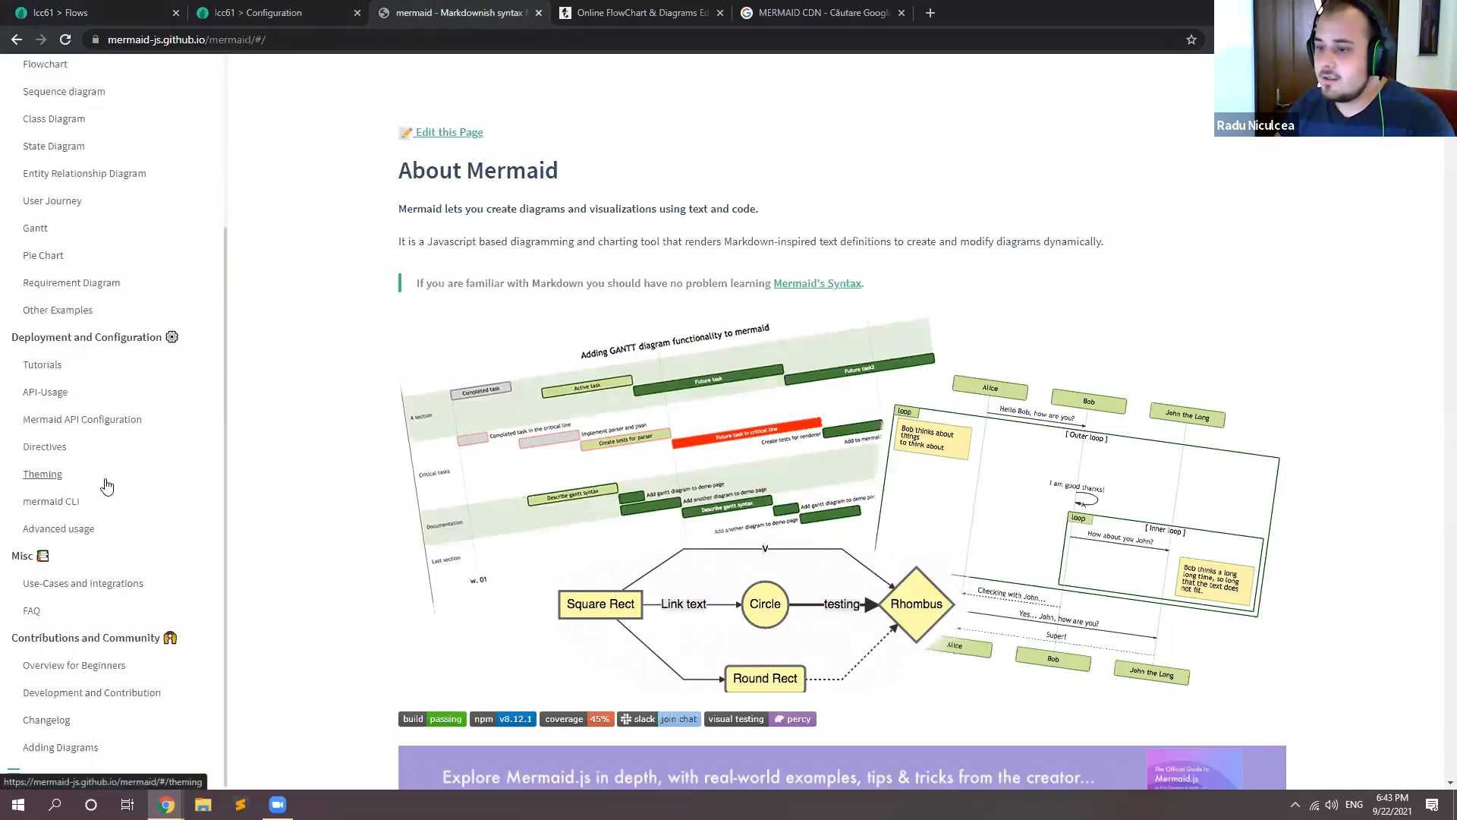
{"action": "left_click", "coordinate": [47, 394]}
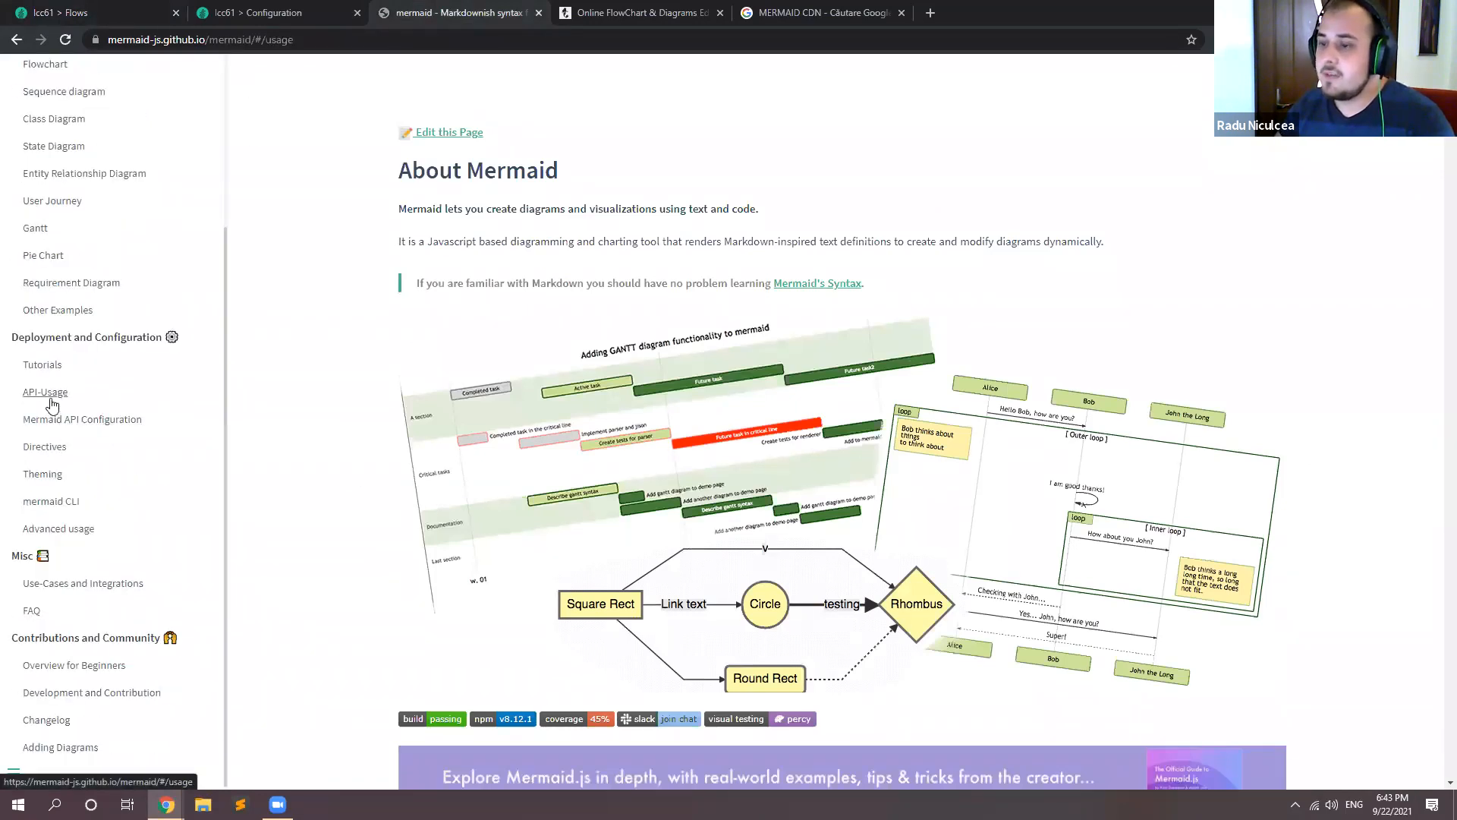
{"action": "scroll", "coordinate": [385, 363], "scroll_direction": "down", "scroll_amount": 2}
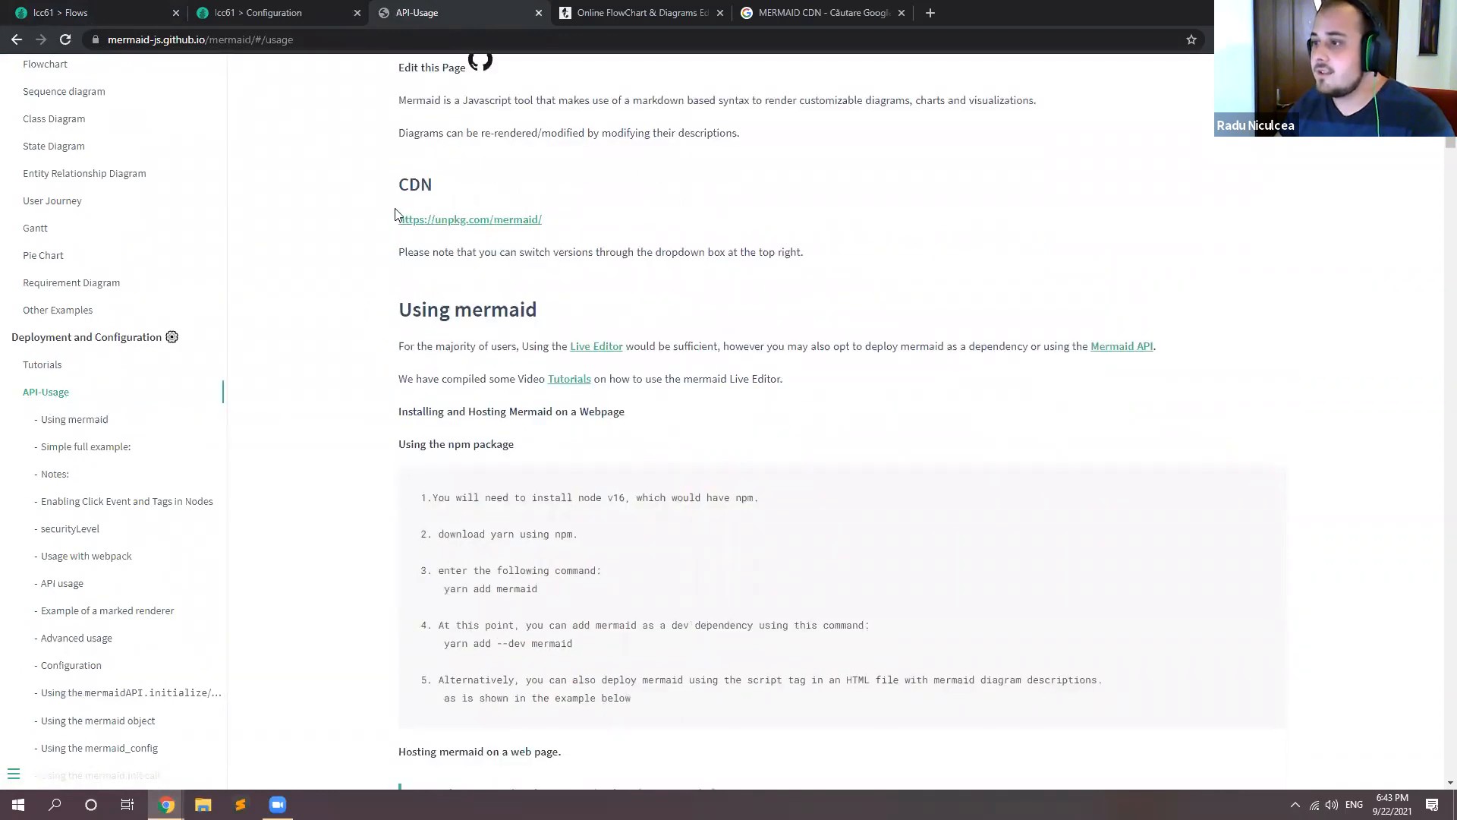
{"action": "scroll", "coordinate": [396, 217], "scroll_direction": "down", "scroll_amount": 4}
{"action": "scroll", "coordinate": [395, 216], "scroll_direction": "down", "scroll_amount": 5}
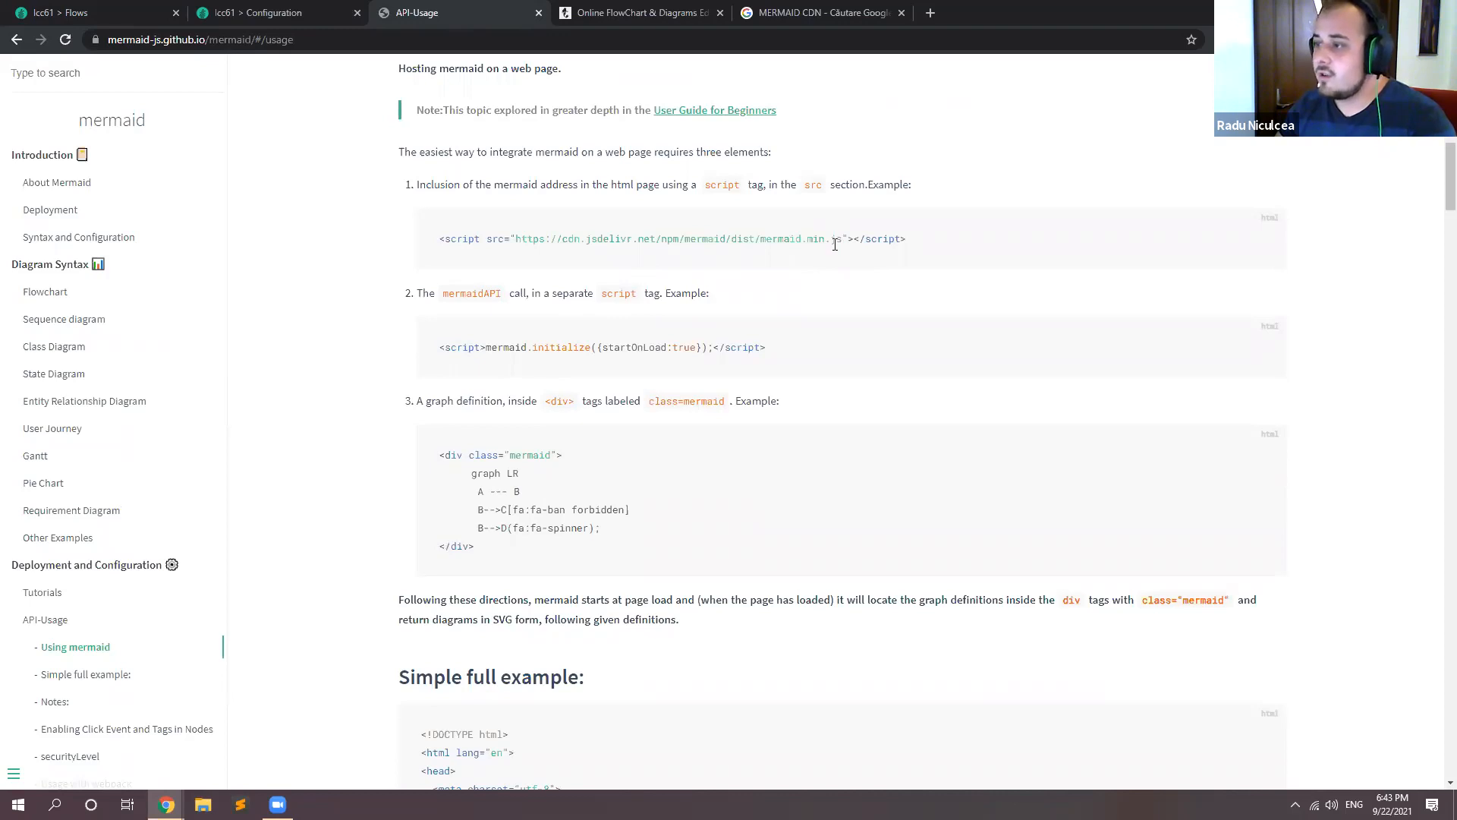
{"action": "left_click_drag", "start_coordinate": [842, 239], "coordinate": [516, 251]}
{"action": "key", "text": "ctrl+c"}
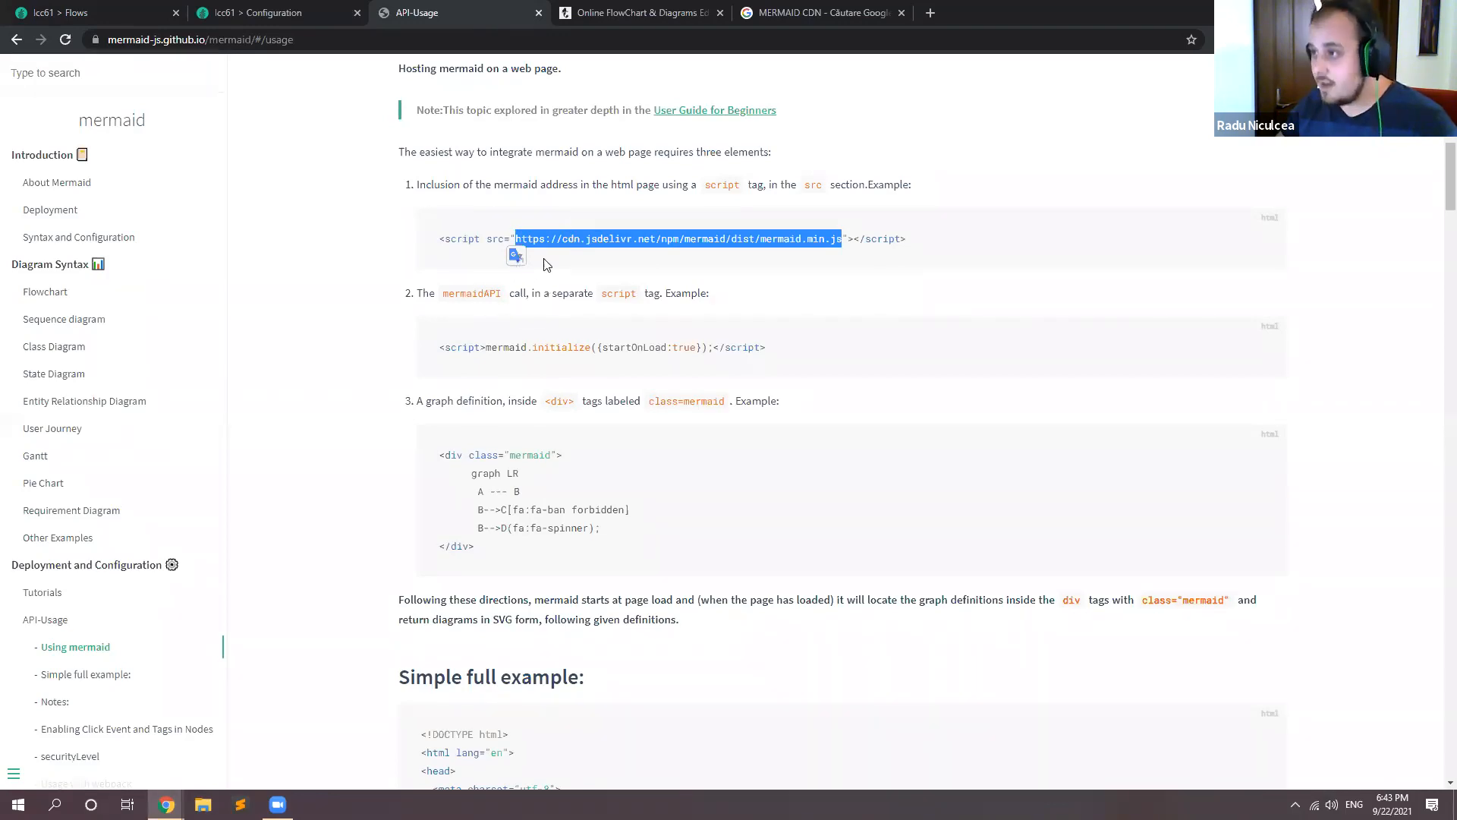
Step: Open the new Action Form's management screen from the Flows page and set its module title to Diagram
{"action": "left_click", "coordinate": [91, 12]}
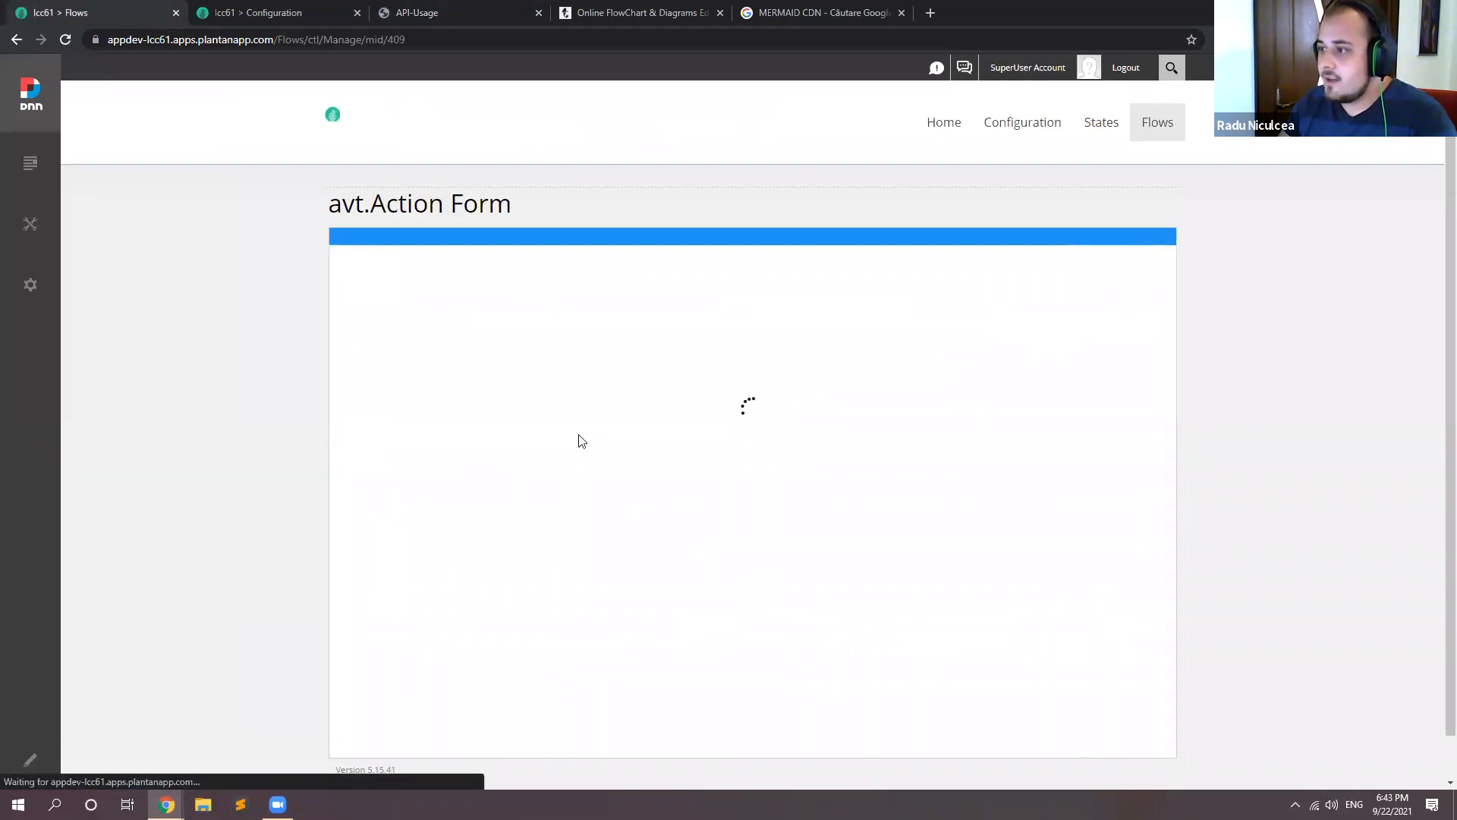
{"action": "left_click_drag", "start_coordinate": [525, 361], "coordinate": [277, 372]}
{"action": "type", "text": "Di"}
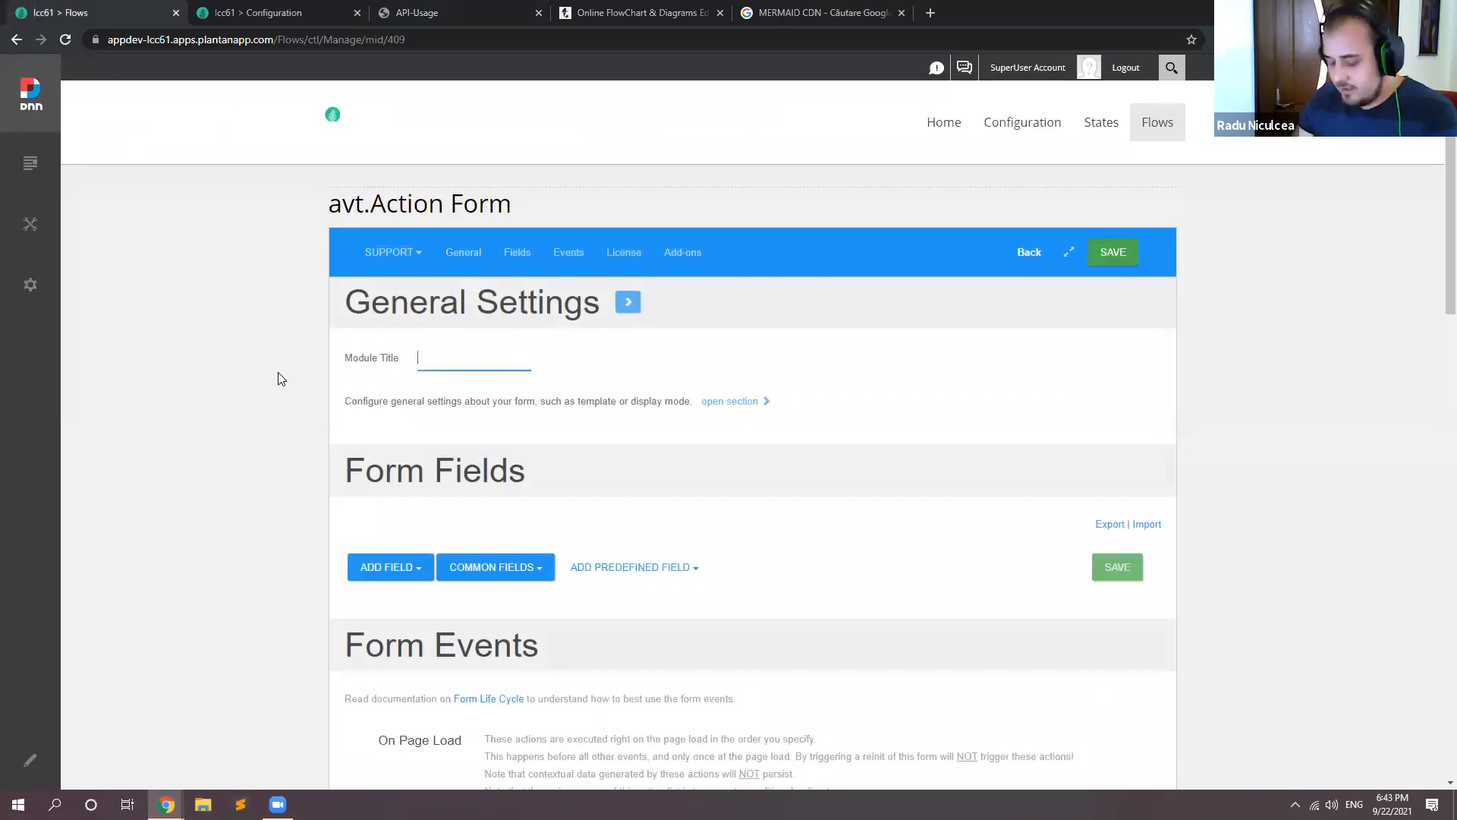
{"action": "key", "text": "Down"}
{"action": "key", "text": "Return"}
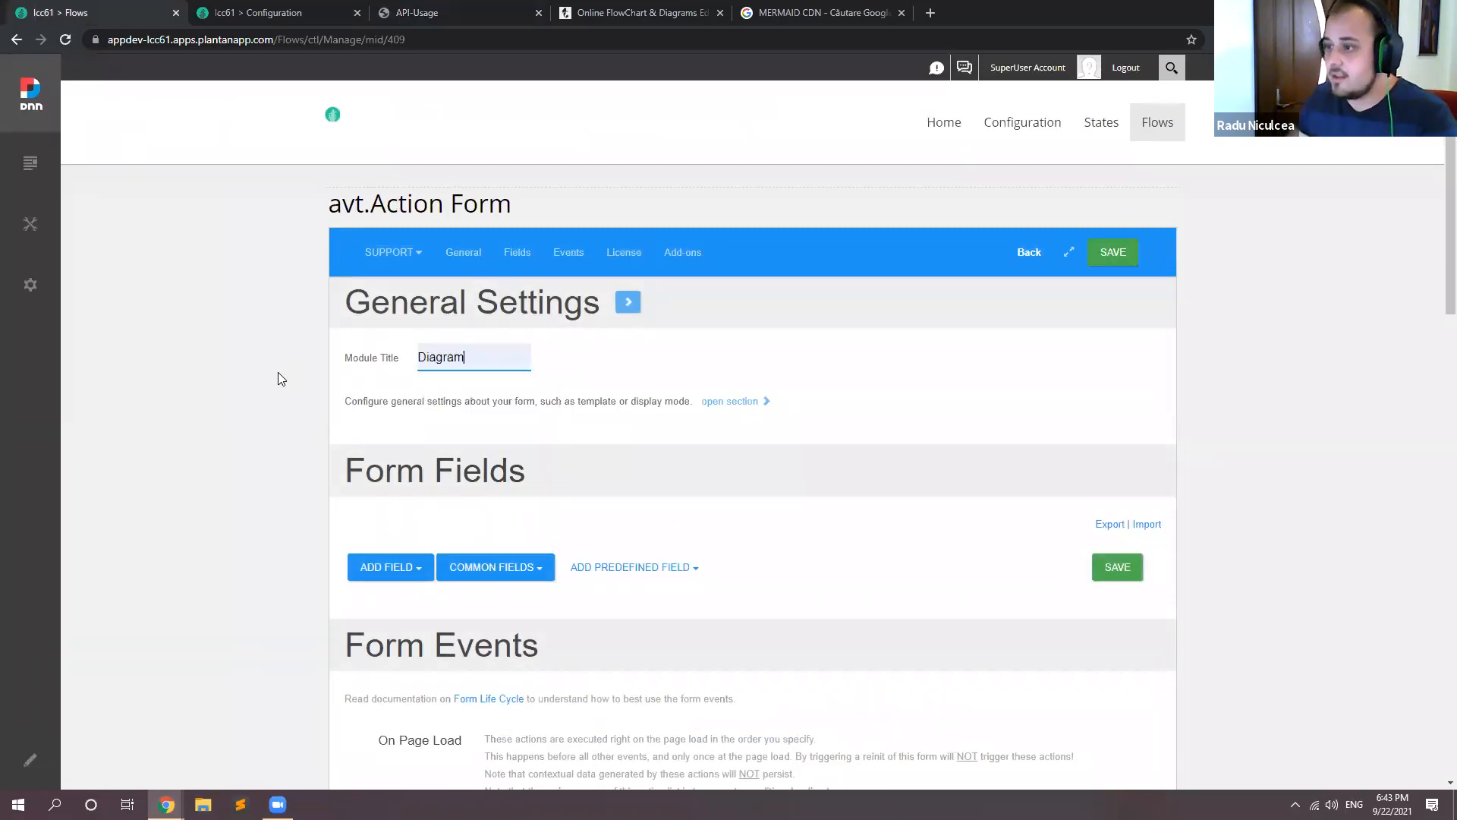
Step: Add a Load Static Files action to the form's On Page Load event
{"action": "scroll", "coordinate": [348, 398], "scroll_direction": "down", "scroll_amount": 4}
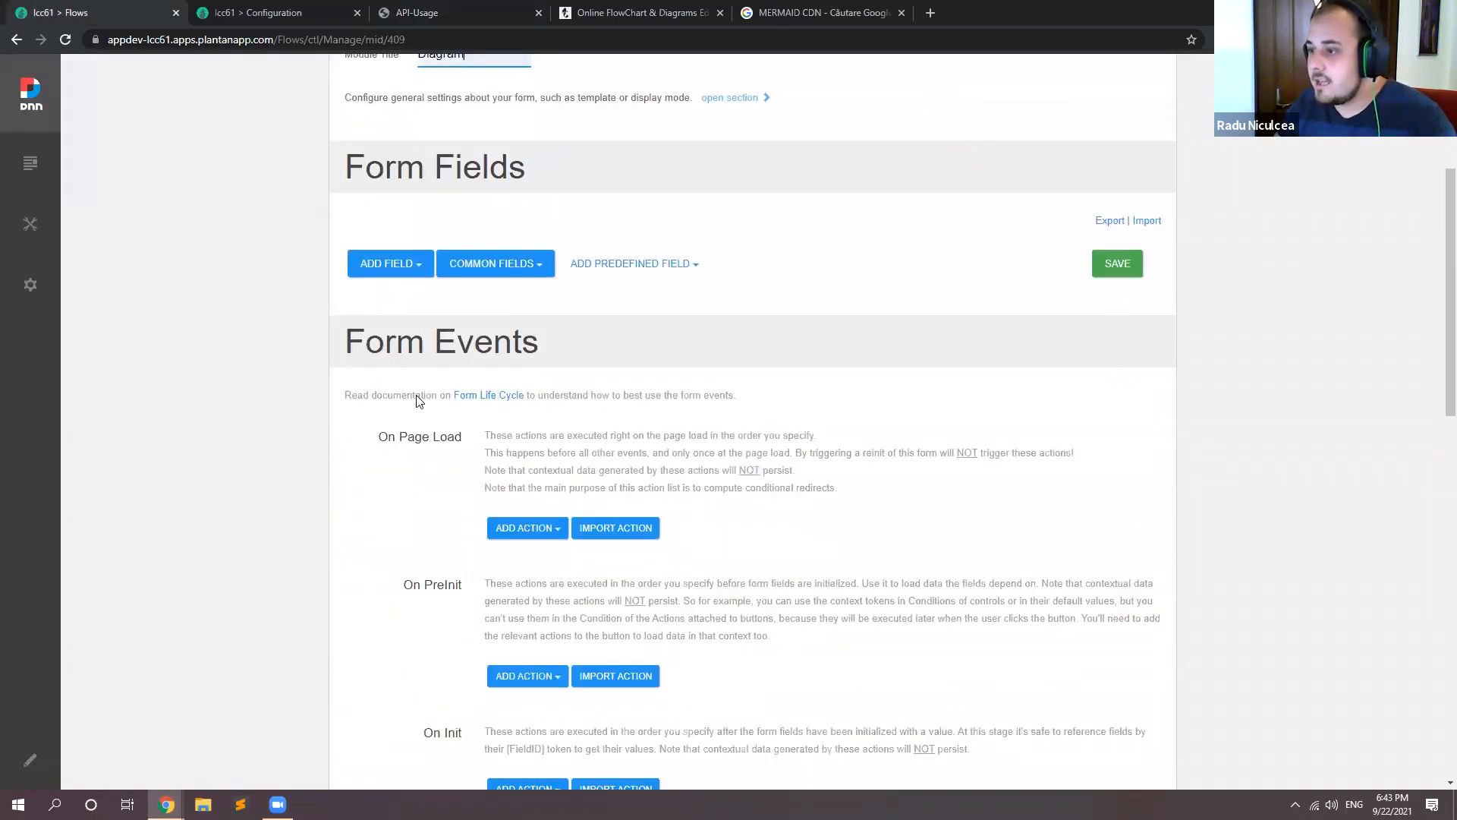
{"action": "scroll", "coordinate": [416, 403], "scroll_direction": "down", "scroll_amount": 2}
{"action": "scroll", "coordinate": [516, 399], "scroll_direction": "up", "scroll_amount": 1}
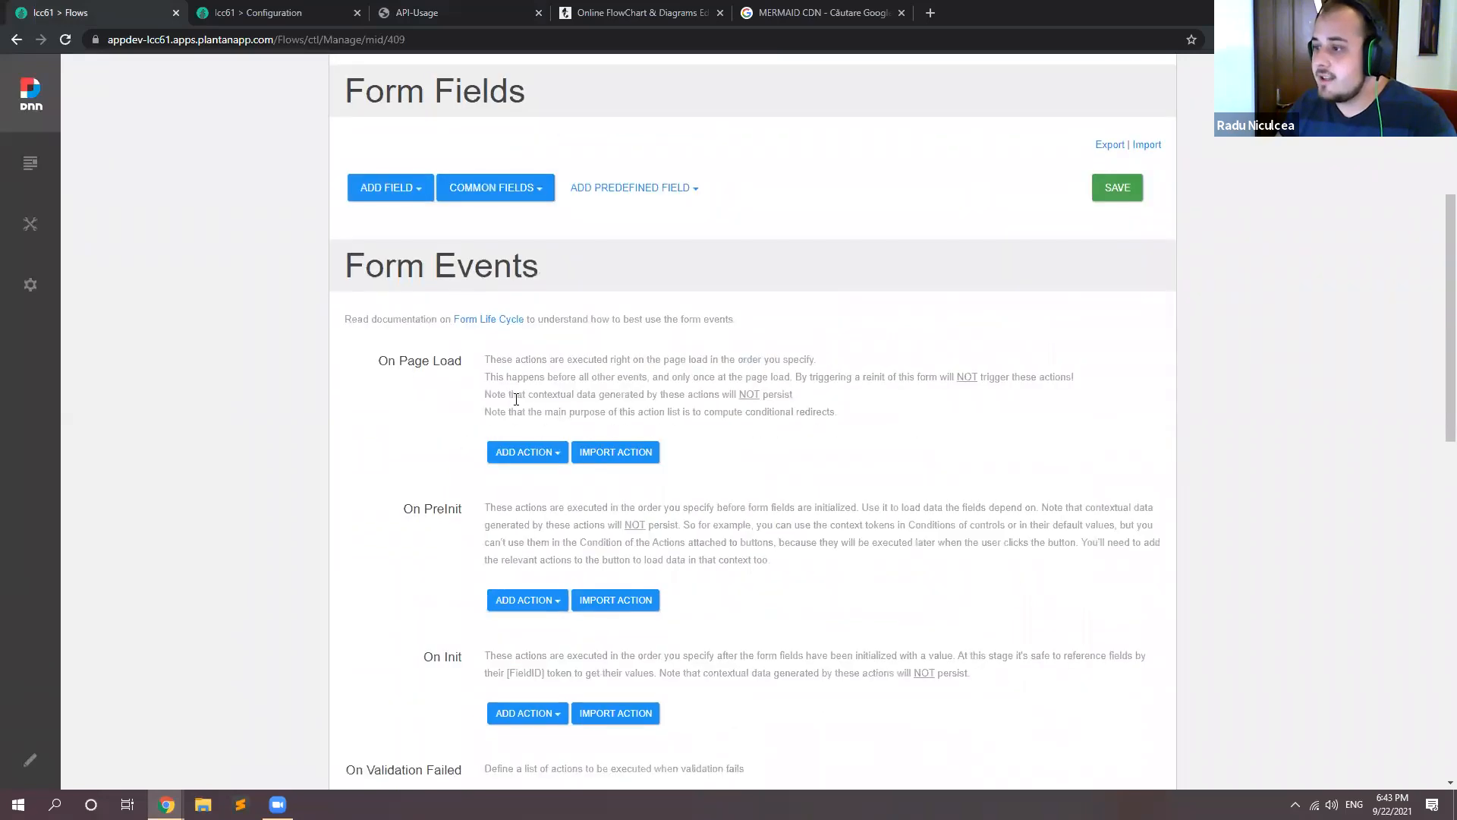
{"action": "left_click", "coordinate": [547, 453]}
{"action": "type", "text": "load st"}
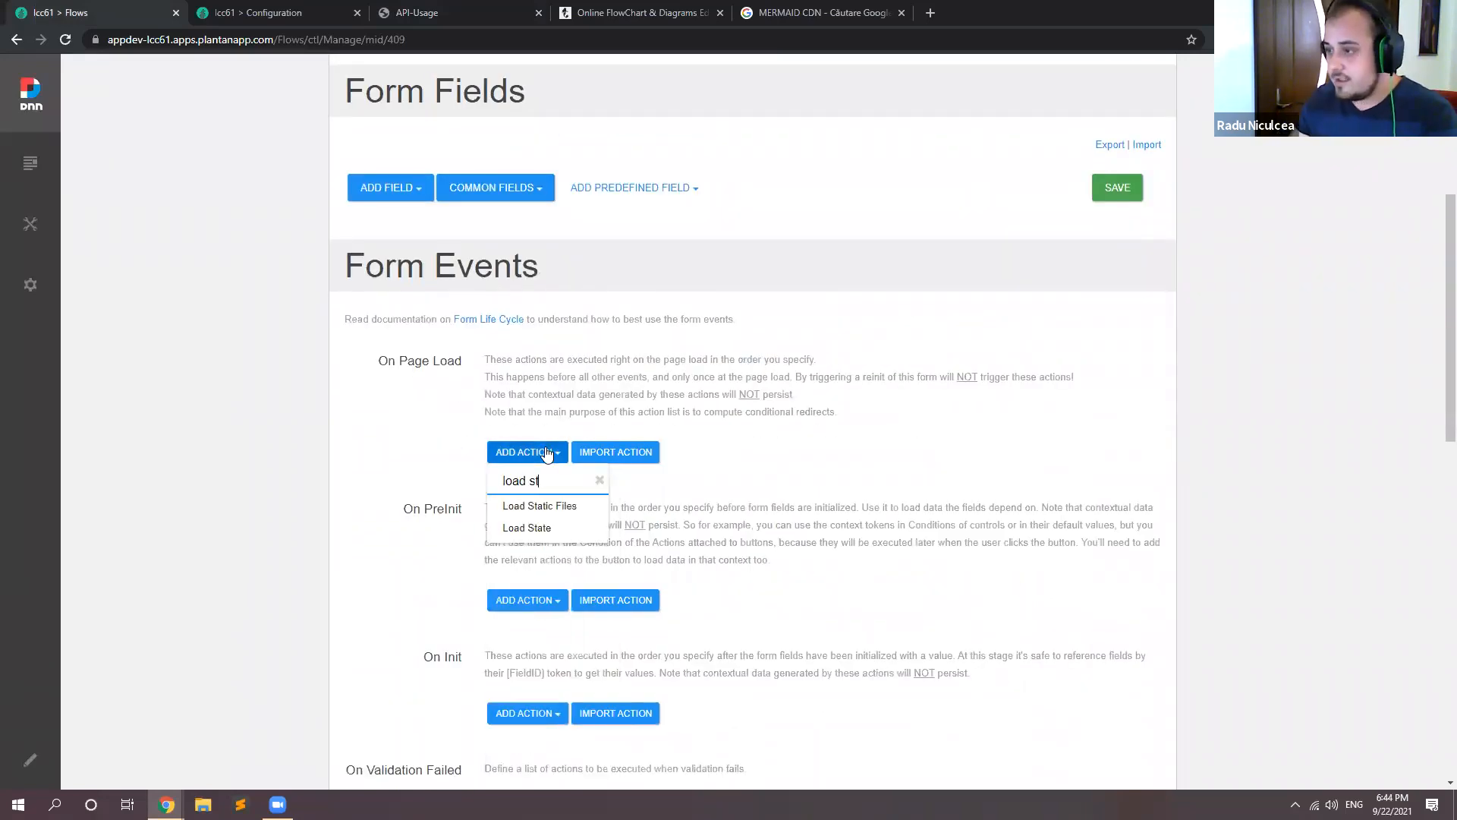
{"action": "left_click", "coordinate": [563, 506]}
Step: Add a JS URL parameter to Load Static Files with Id MJS and the copied Mermaid CDN address as URL
{"action": "scroll", "coordinate": [562, 501], "scroll_direction": "down", "scroll_amount": 3}
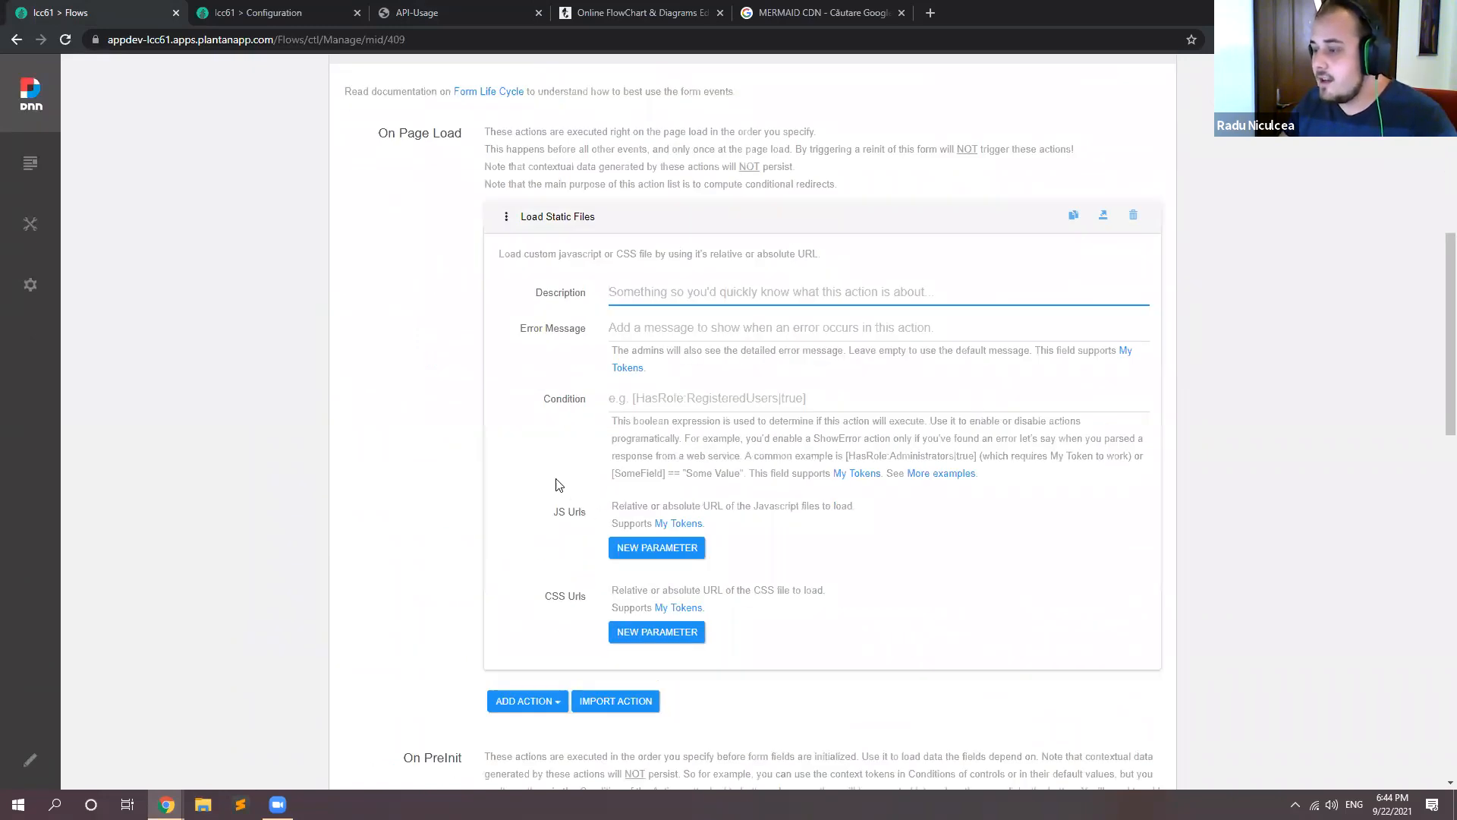
{"action": "scroll", "coordinate": [558, 486], "scroll_direction": "down", "scroll_amount": 1}
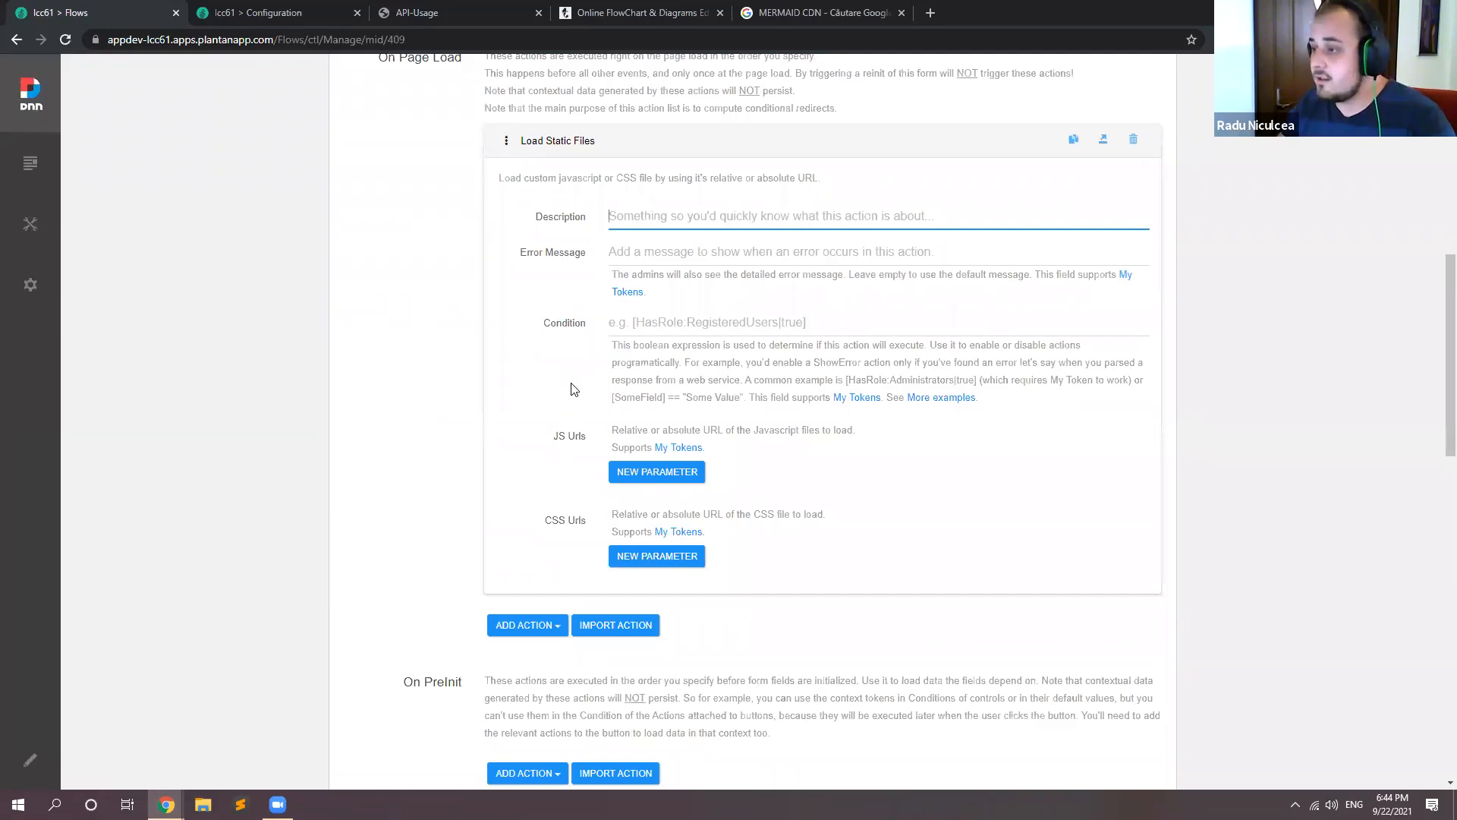
{"action": "scroll", "coordinate": [650, 364], "scroll_direction": "down", "scroll_amount": 2}
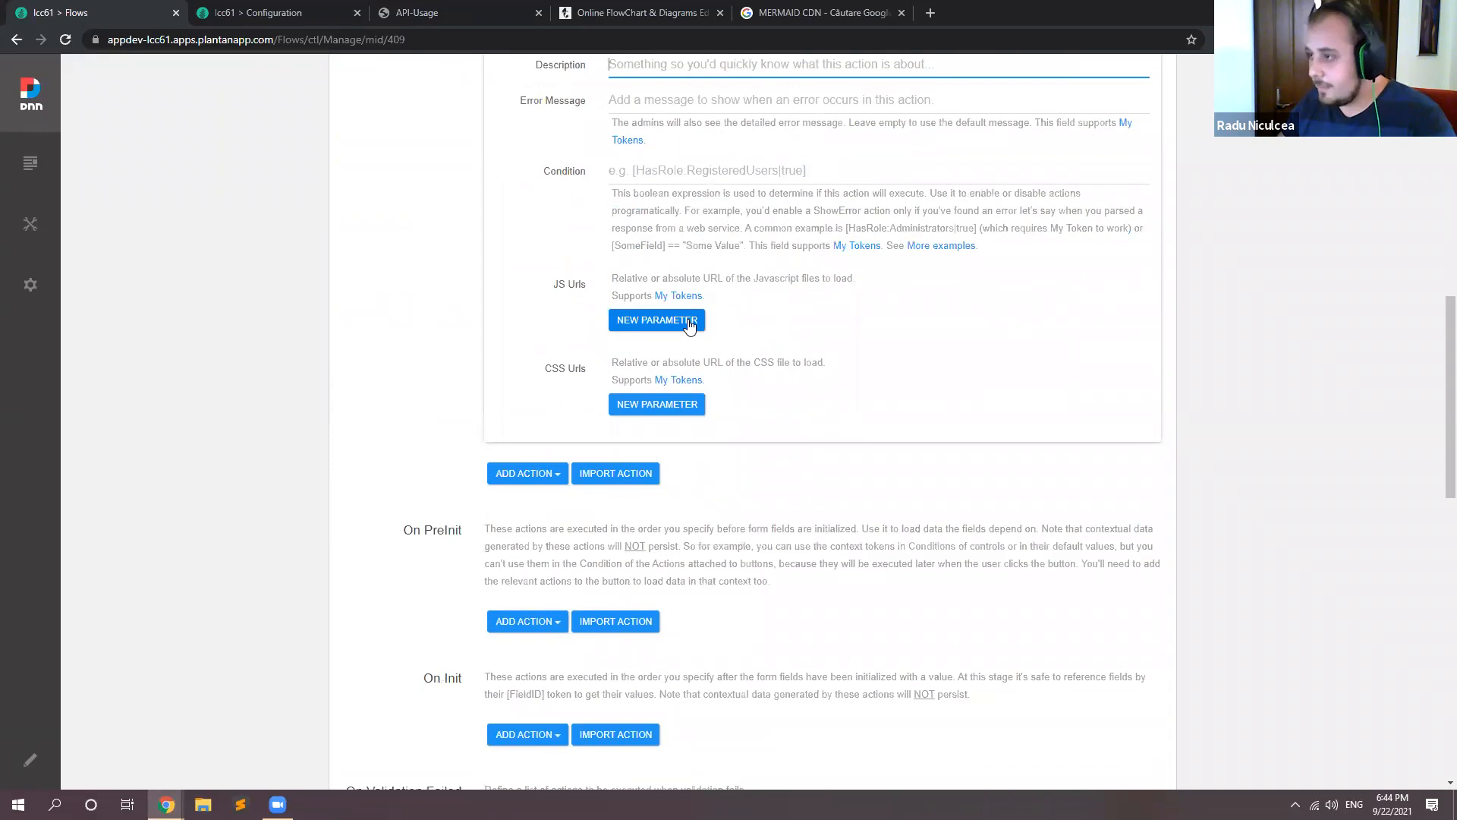
{"action": "left_click", "coordinate": [689, 326]}
{"action": "left_click", "coordinate": [822, 338]}
{"action": "key", "text": "ctrl+v"}
{"action": "left_click", "coordinate": [733, 347]}
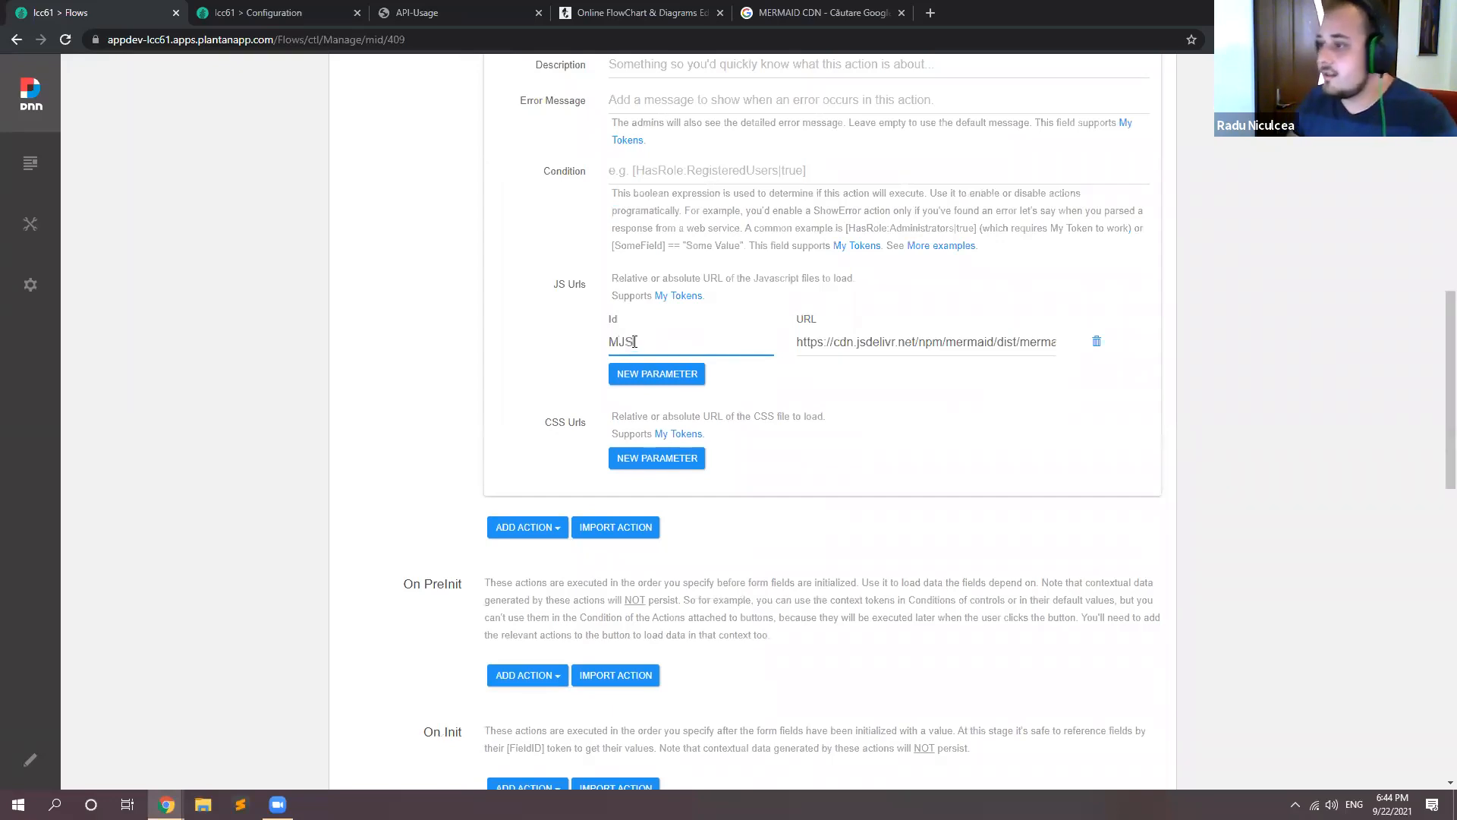
{"action": "left_click", "coordinate": [590, 352]}
Step: Collapse the Load Static Files action and save the Diagram form
{"action": "scroll", "coordinate": [570, 387], "scroll_direction": "up", "scroll_amount": 5}
{"action": "left_click", "coordinate": [579, 371]}
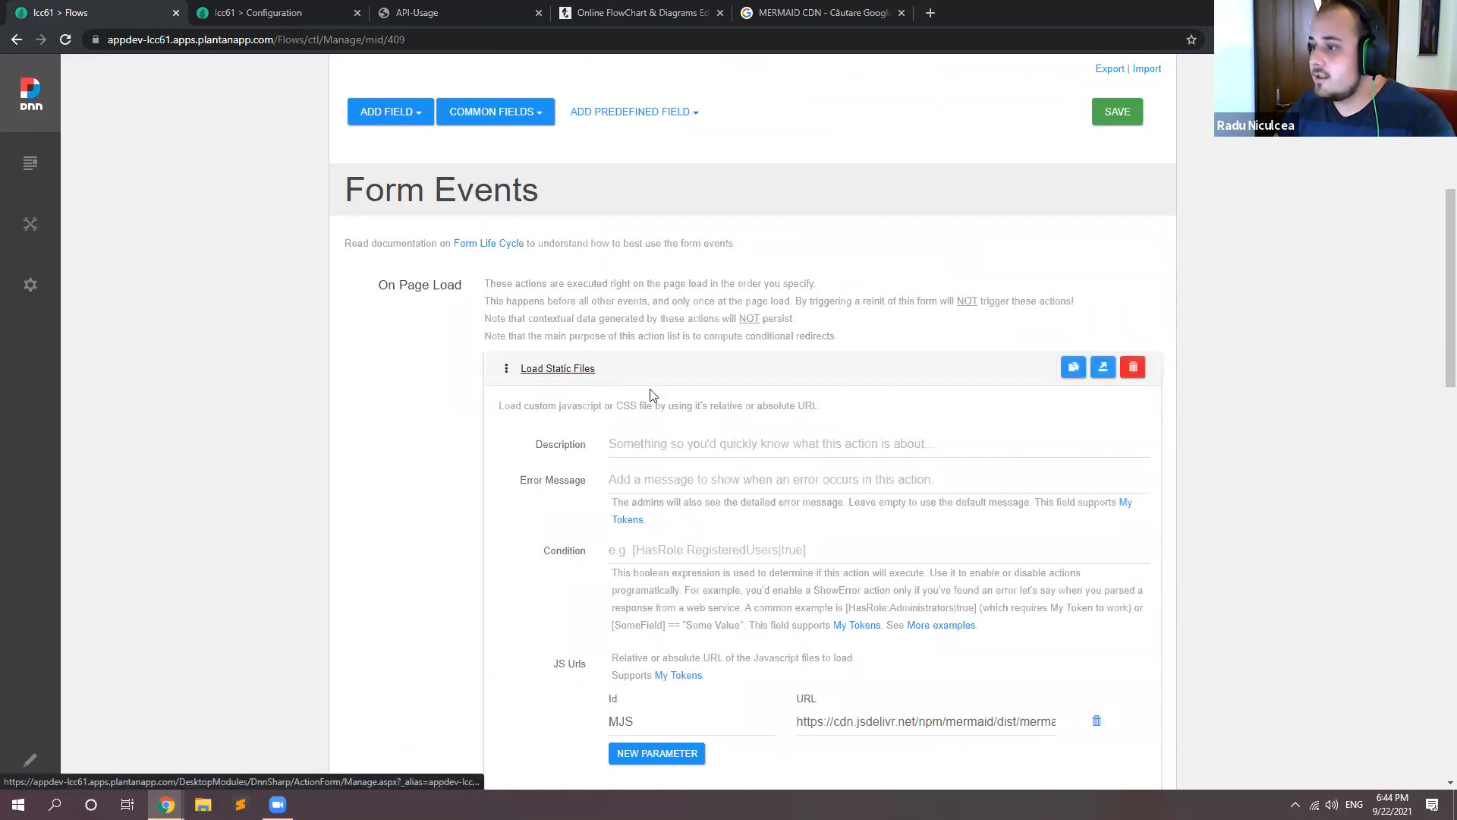
{"action": "scroll", "coordinate": [835, 505], "scroll_direction": "up", "scroll_amount": 2}
{"action": "scroll", "coordinate": [1086, 410], "scroll_direction": "up", "scroll_amount": 2}
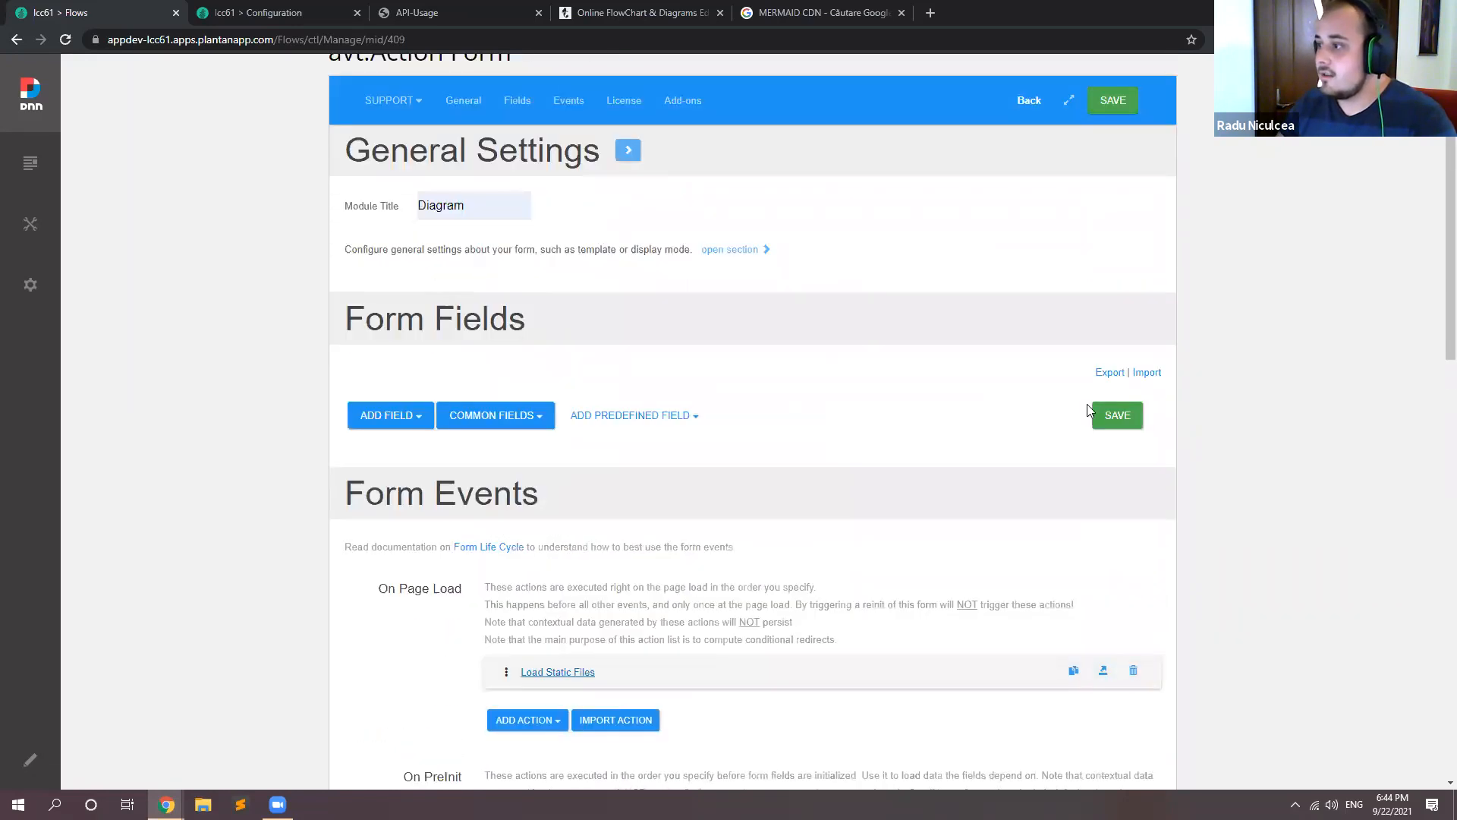
{"action": "left_click", "coordinate": [1106, 417]}
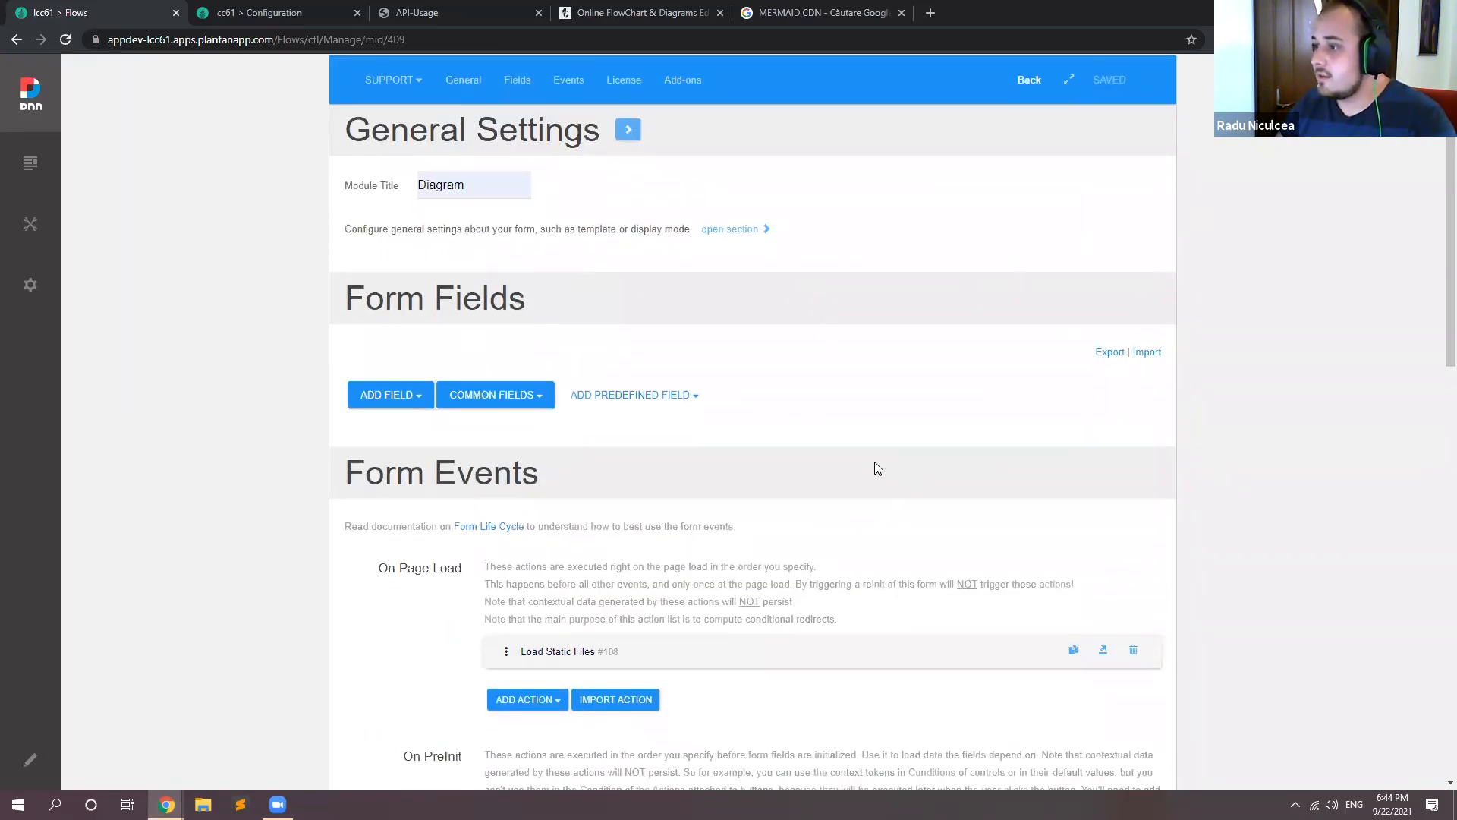
Step: Copy the example graph definition with its mermaid div from the Mermaid API-Usage page and return to the Diagram form
{"action": "left_click", "coordinate": [475, 12]}
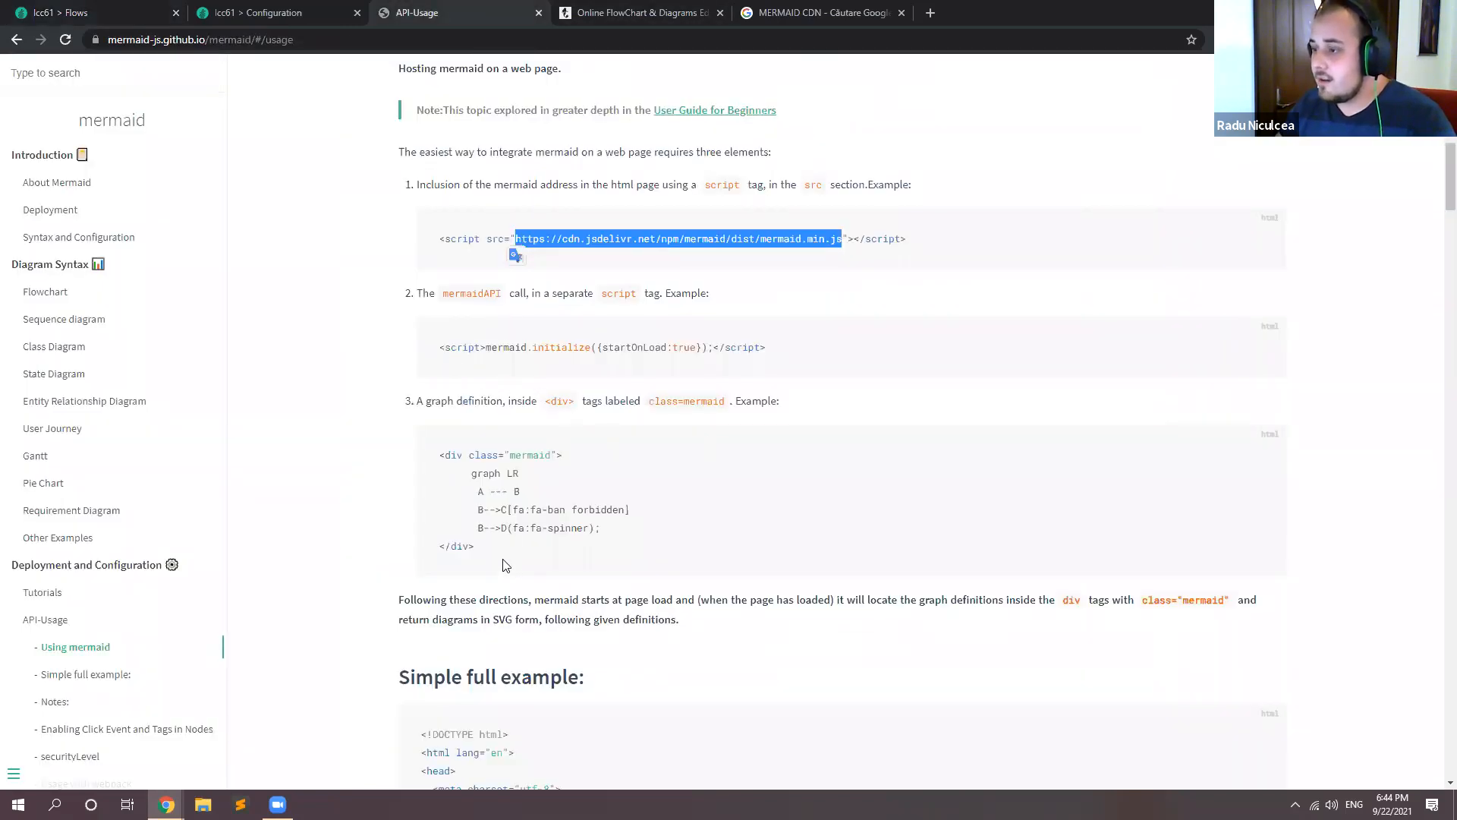
{"action": "left_click_drag", "start_coordinate": [482, 558], "coordinate": [440, 462]}
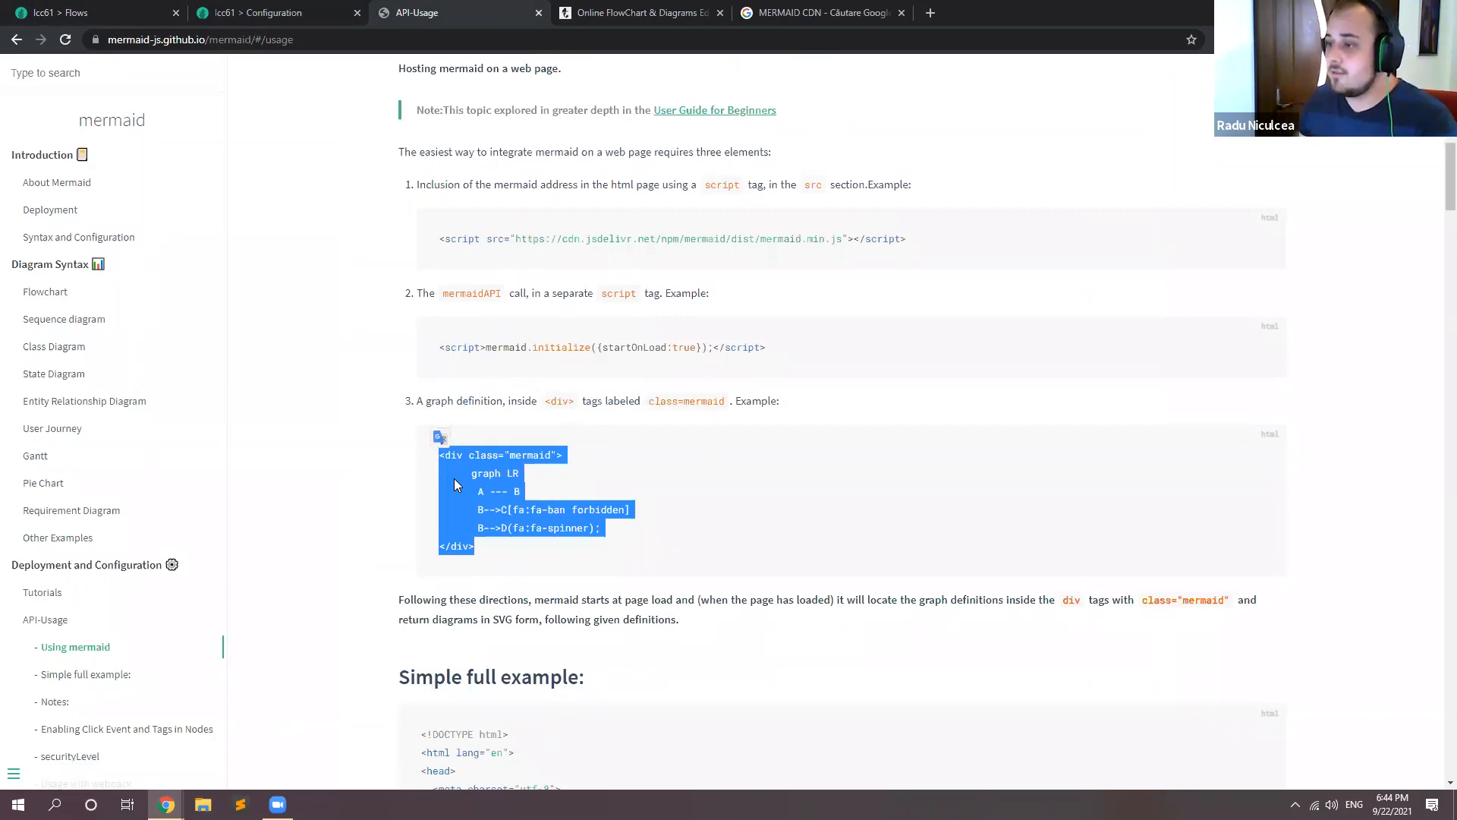
{"action": "left_click_drag", "start_coordinate": [478, 491], "coordinate": [620, 527]}
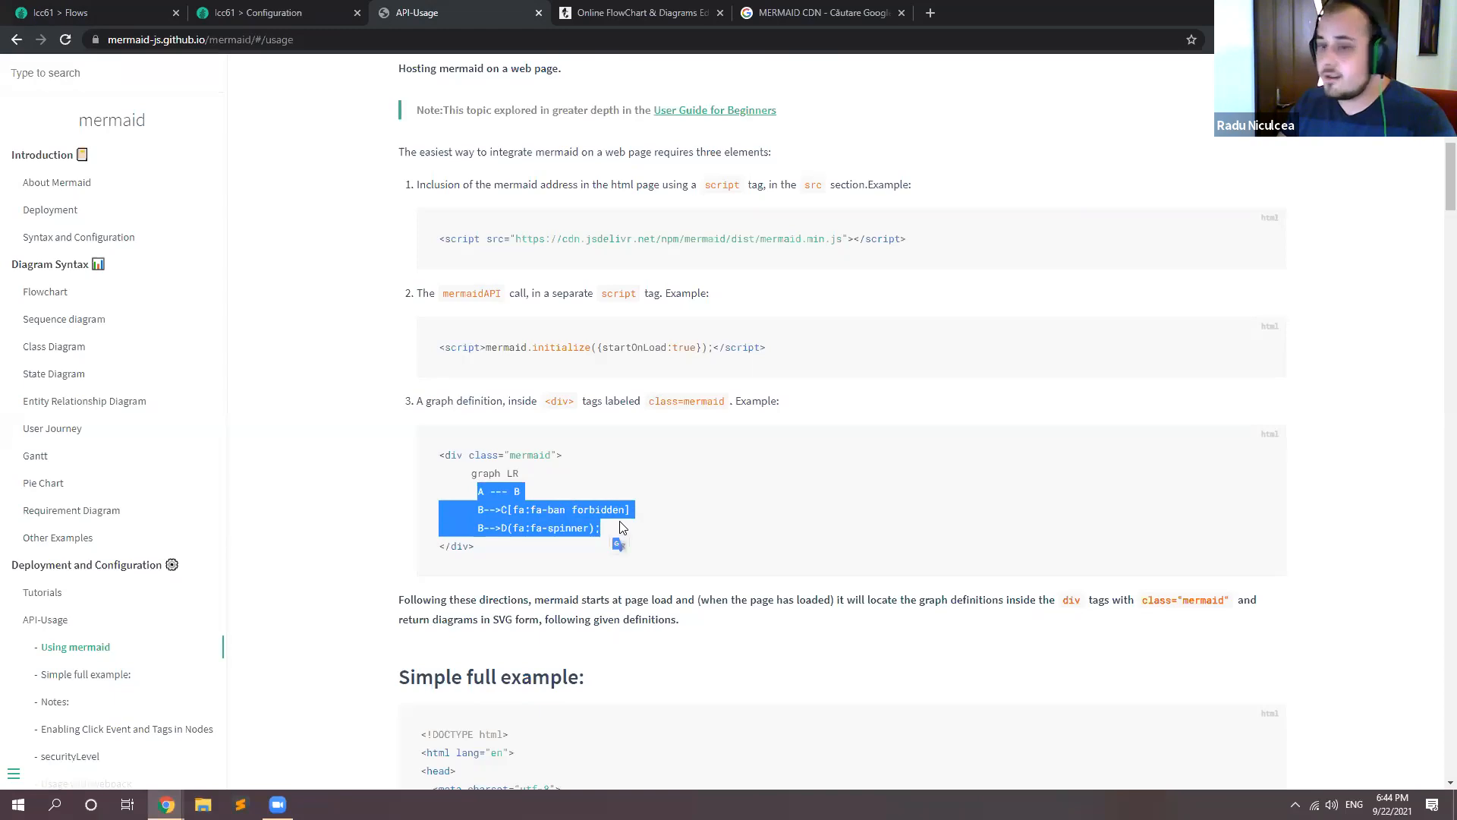
{"action": "left_click_drag", "start_coordinate": [508, 548], "coordinate": [437, 450]}
{"action": "key", "text": "ctrl+c"}
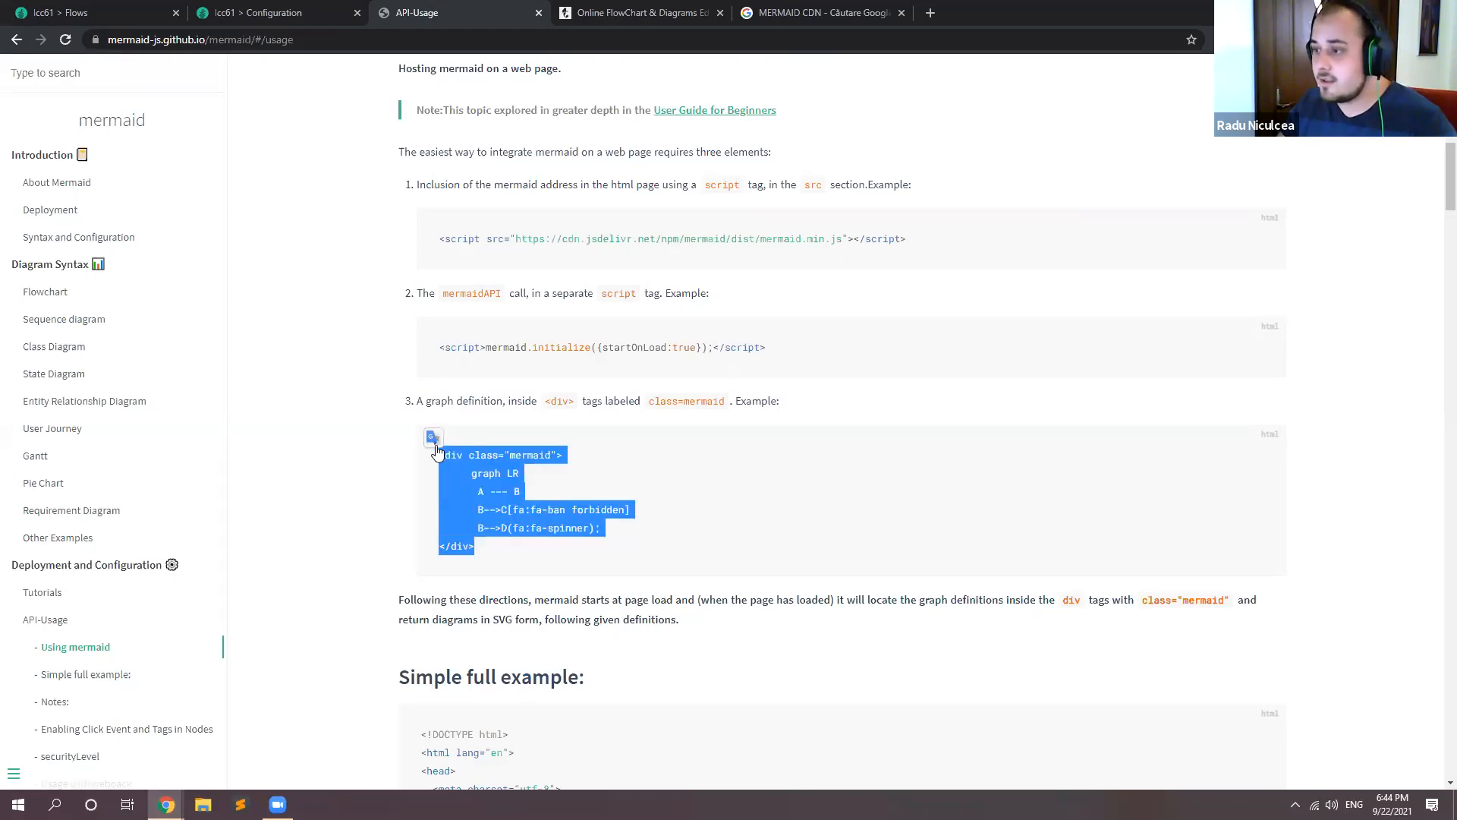
{"action": "key", "text": "ctrl+shift+Tab"}
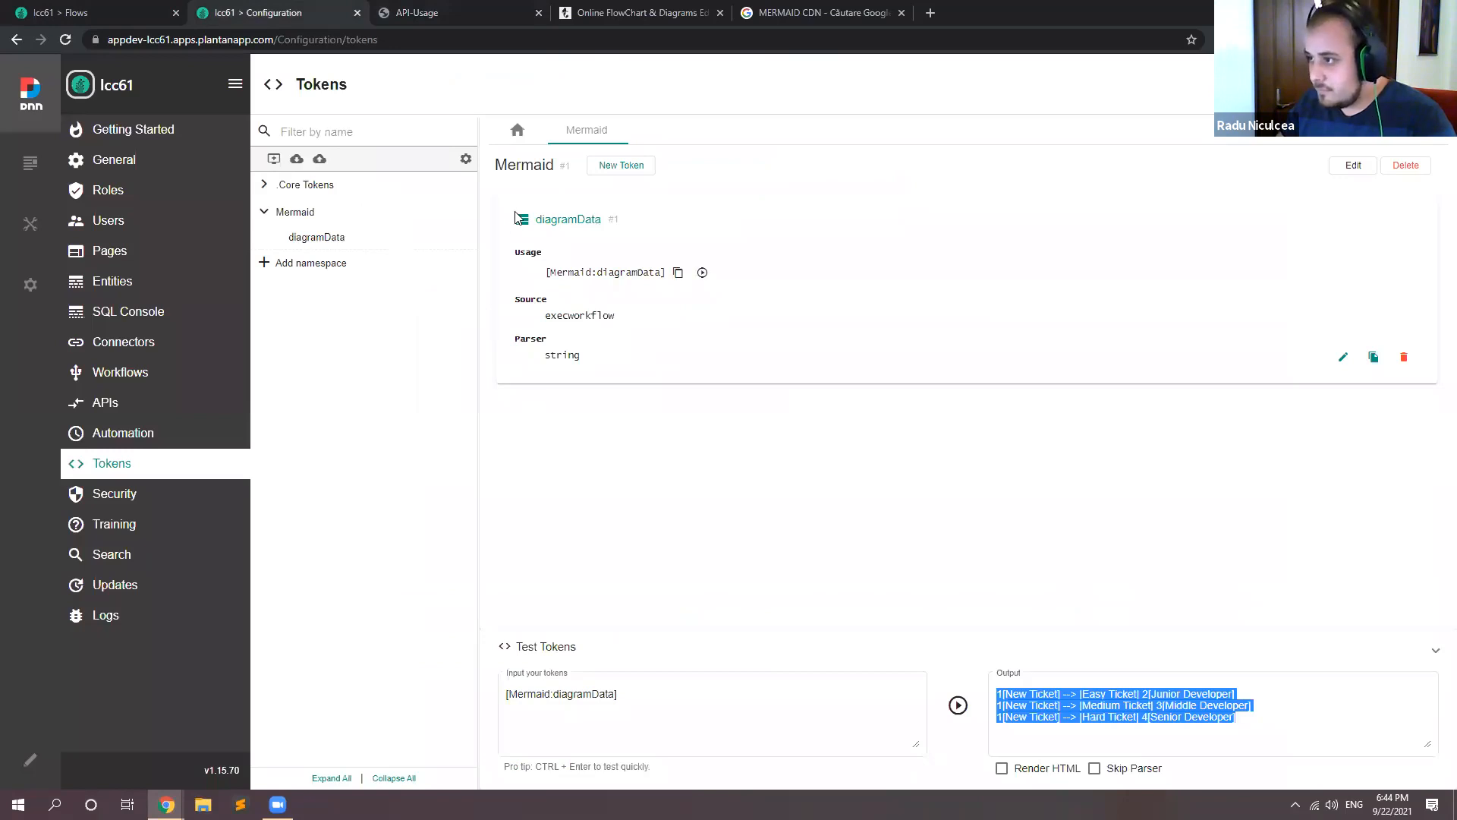
{"action": "key", "text": "ctrl+shift+Tab"}
Step: Add a Static Text field to the Diagram form and paste the copied mermaid div into its Content
{"action": "left_click", "coordinate": [416, 396]}
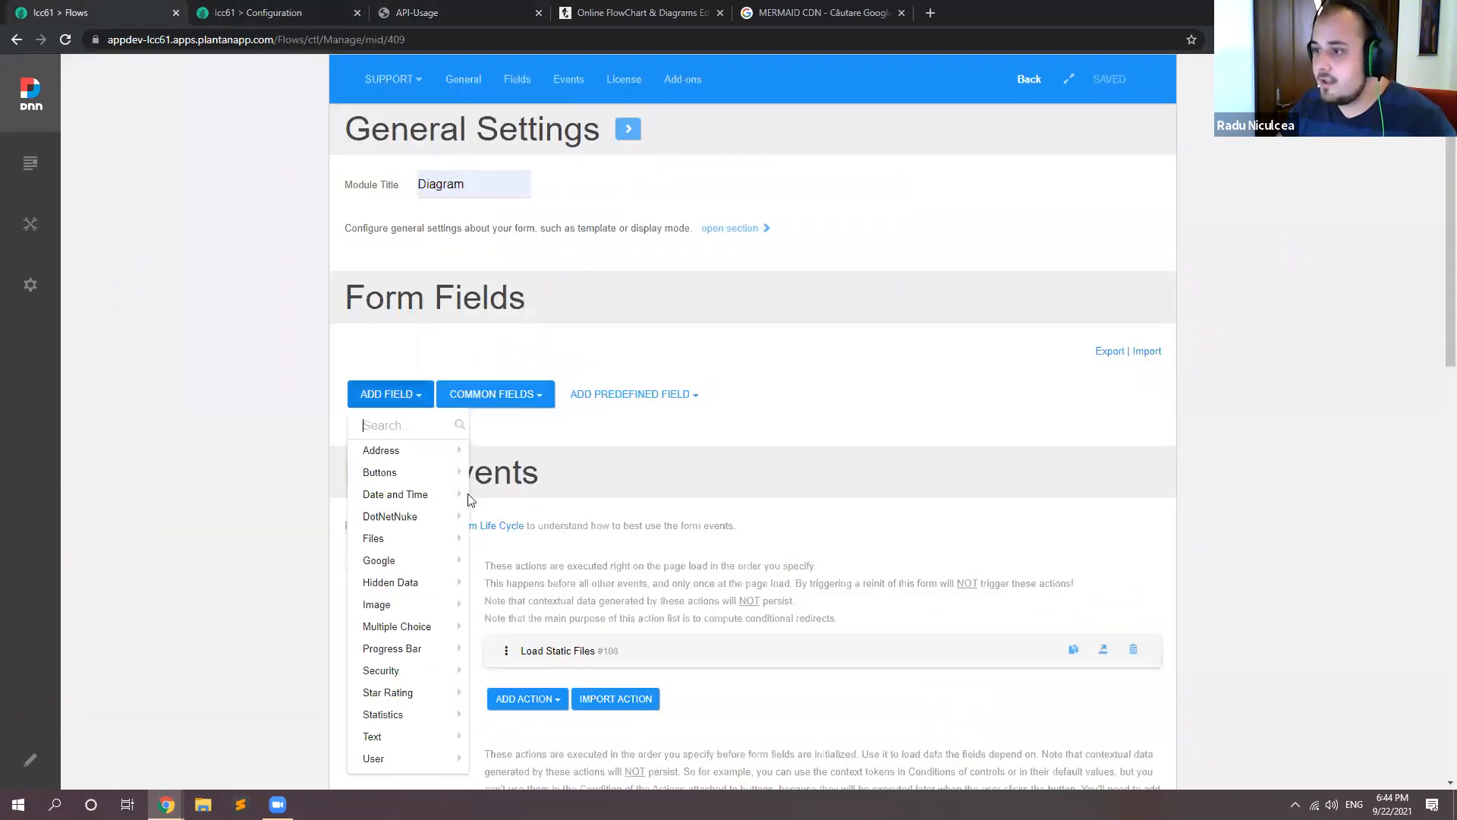
{"action": "mouse_move", "coordinate": [469, 495]}
{"action": "type", "text": "Stat"}
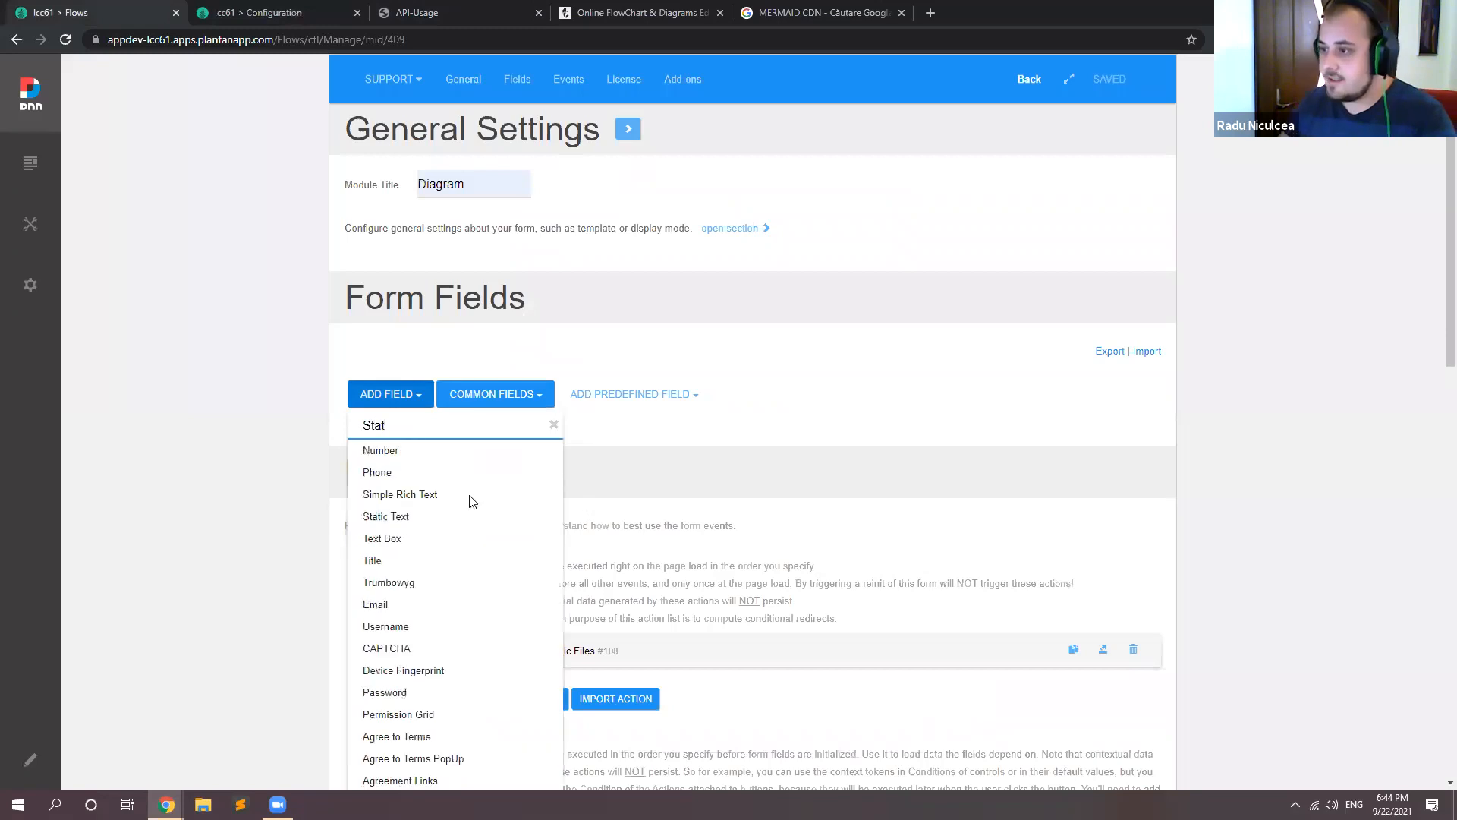
{"action": "left_click", "coordinate": [458, 453]}
{"action": "scroll", "coordinate": [464, 454], "scroll_direction": "down", "scroll_amount": 7}
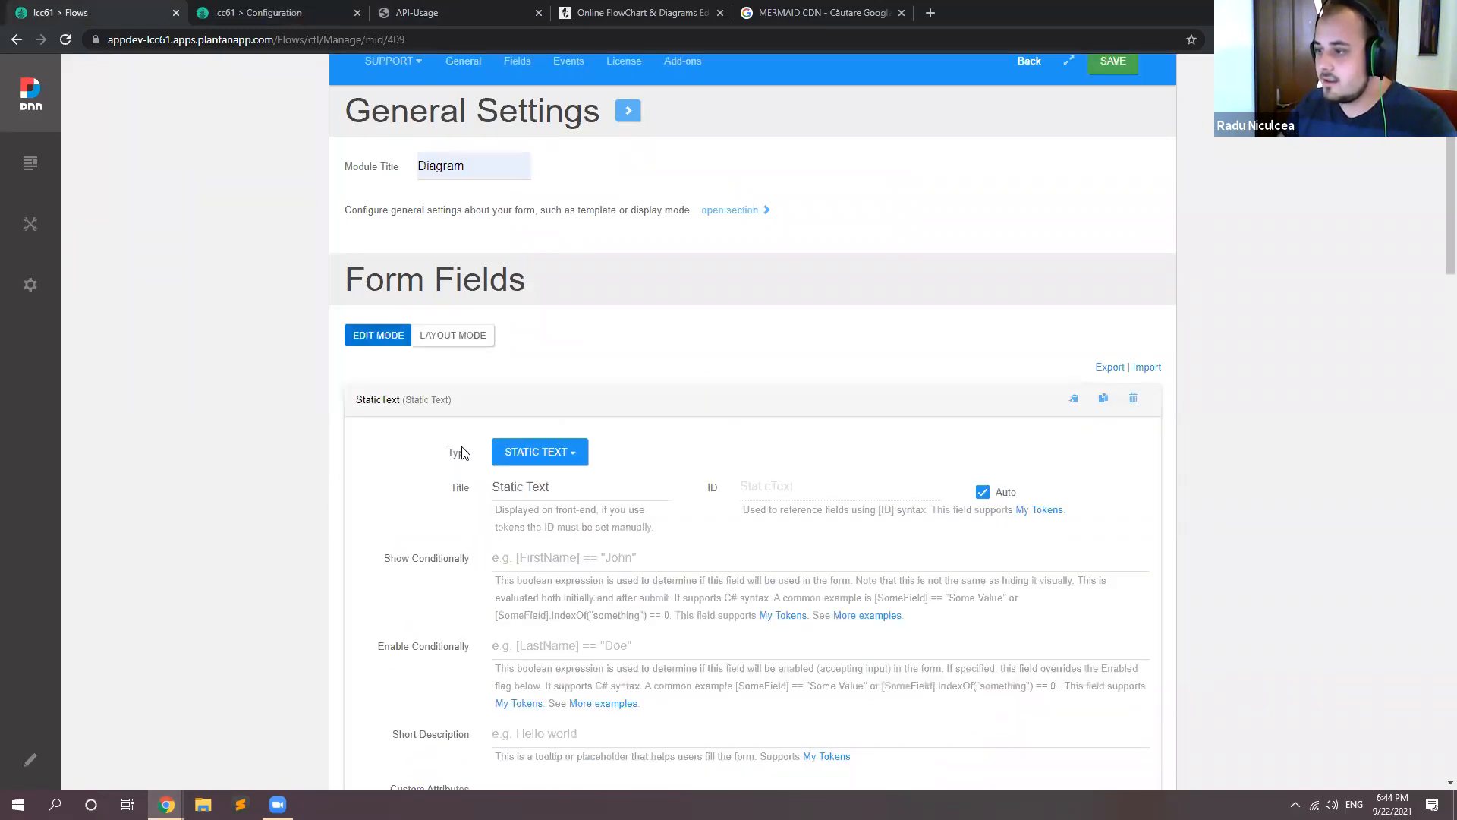
{"action": "left_click", "coordinate": [605, 490]}
{"action": "key", "text": "ctrl+v"}
Step: Set the Static Text field's title to dg
{"action": "scroll", "coordinate": [531, 500], "scroll_direction": "up", "scroll_amount": 4}
{"action": "left_click_drag", "start_coordinate": [554, 278], "coordinate": [276, 309]}
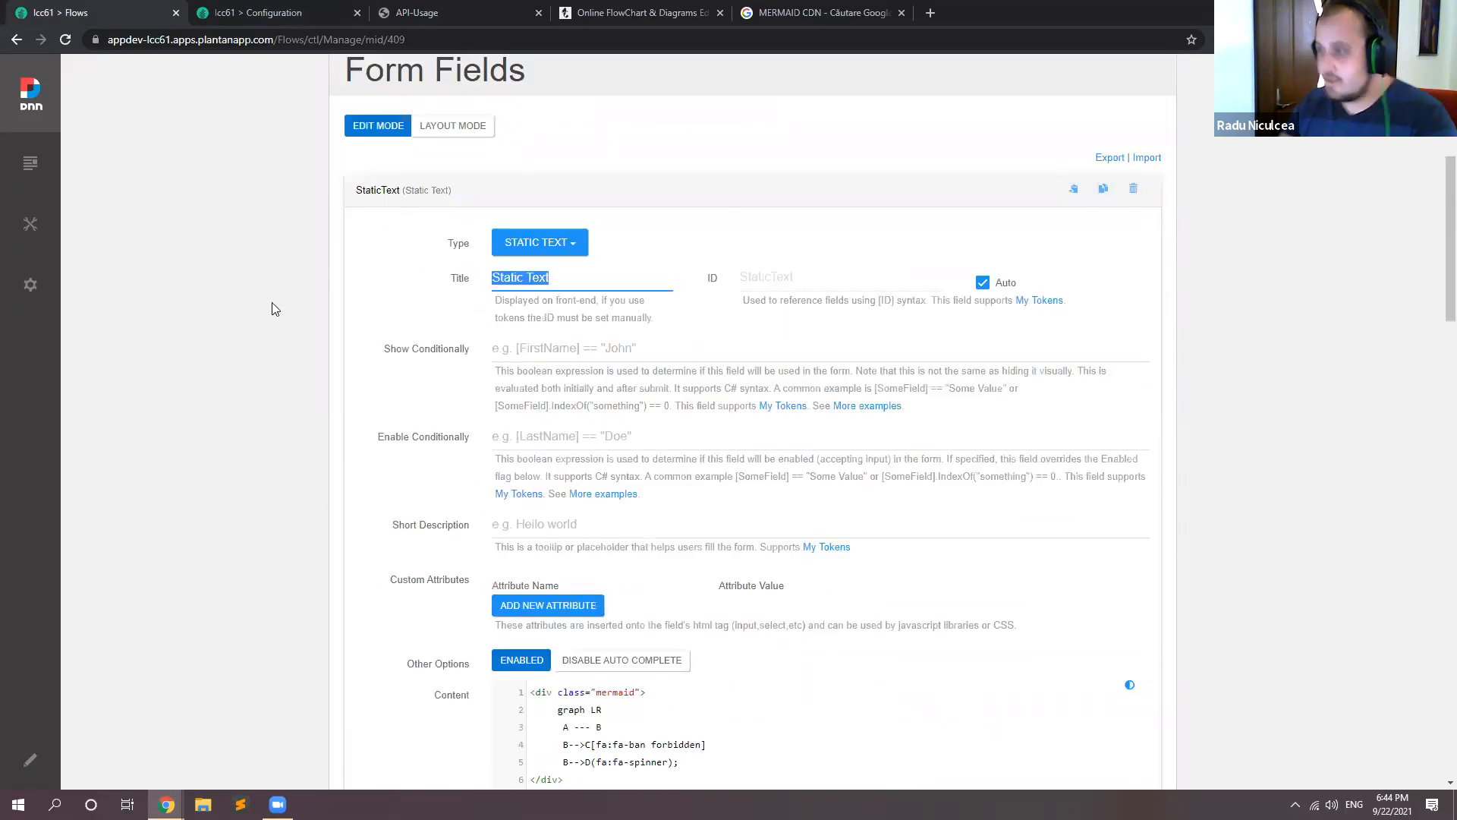
{"action": "key", "text": "BackSpace"}
{"action": "type", "text": "dg"}
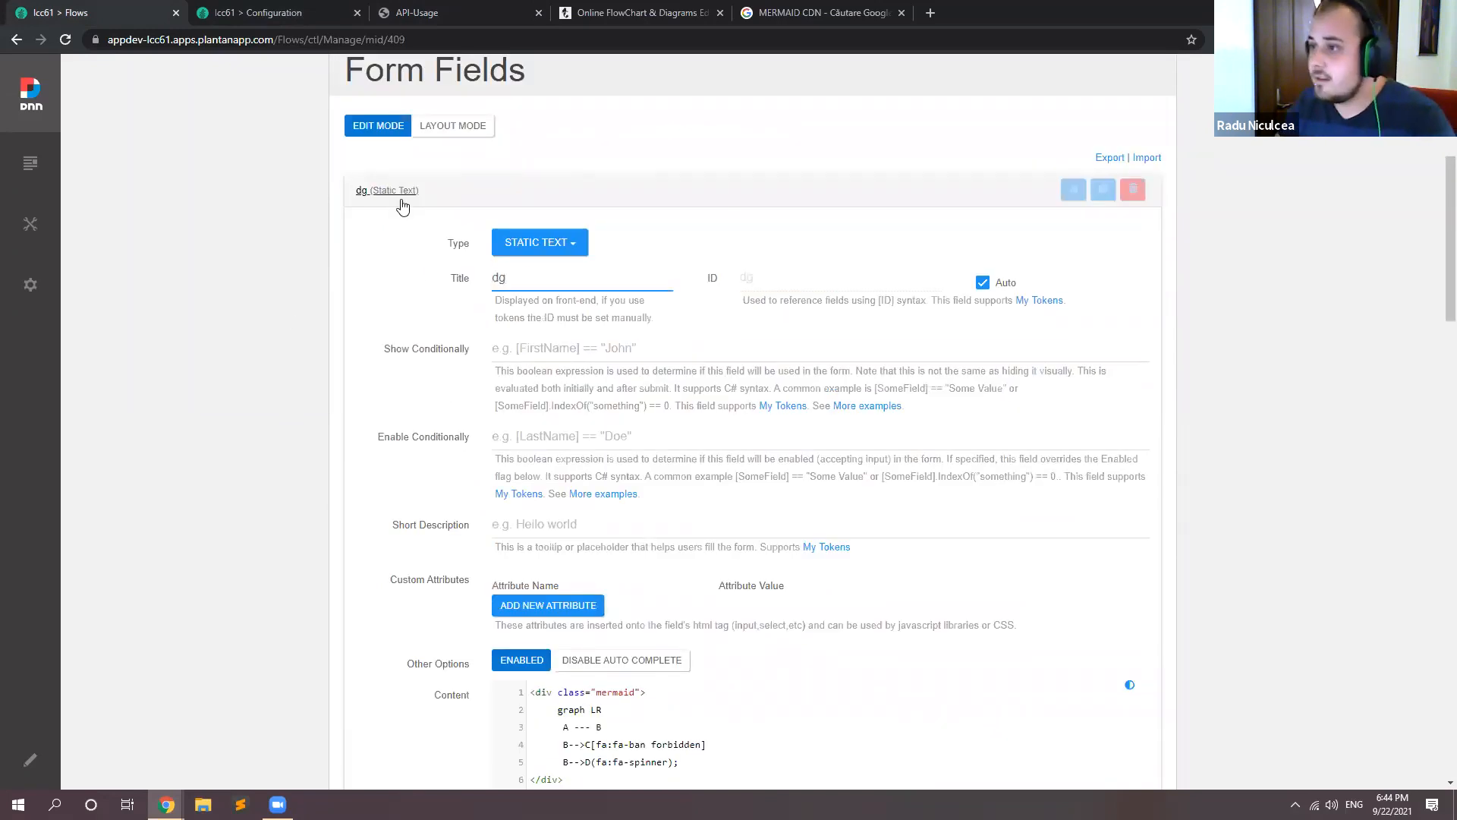
{"action": "scroll", "coordinate": [397, 205], "scroll_direction": "up", "scroll_amount": 2}
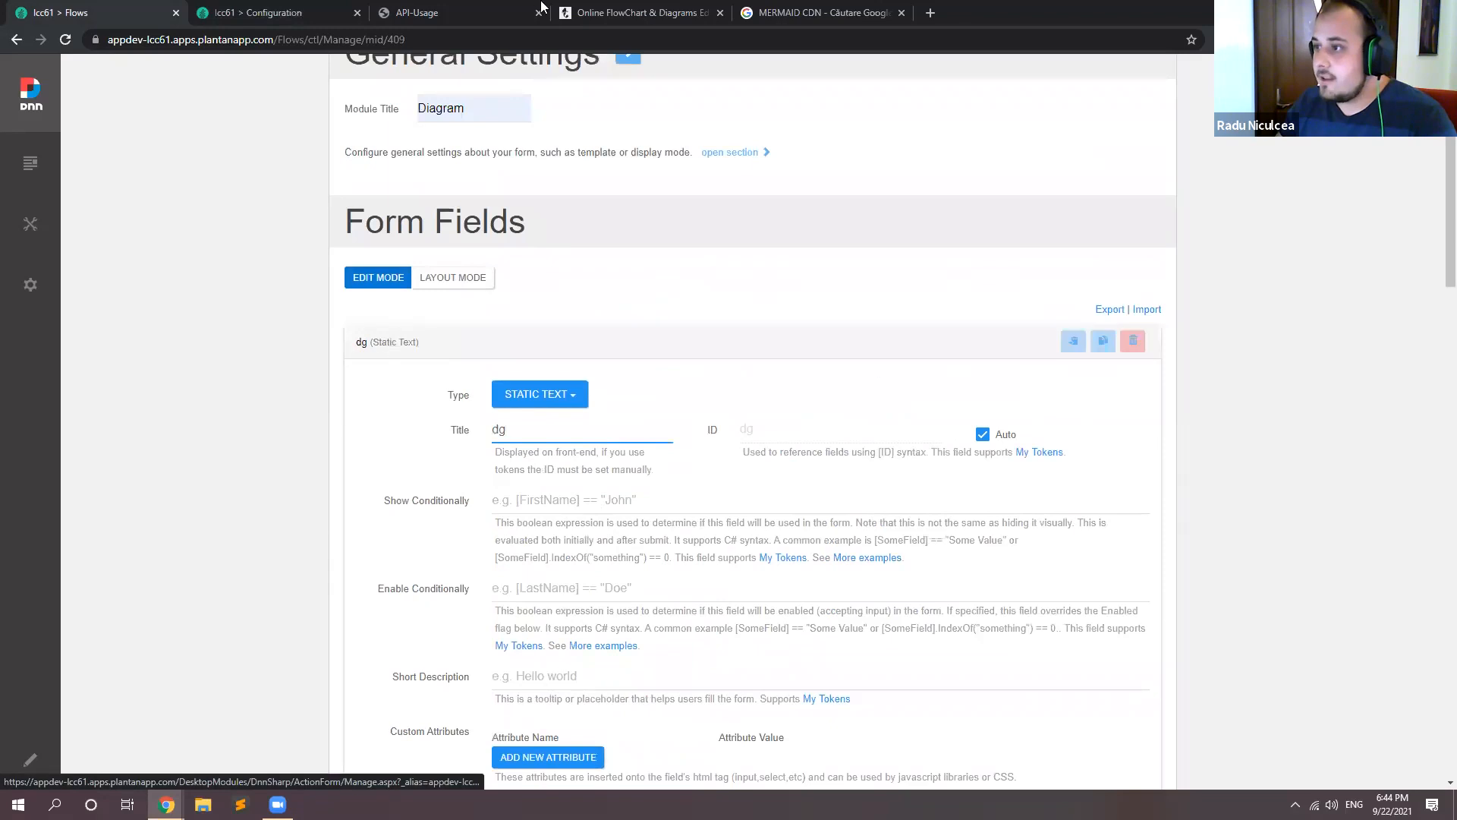
Step: Look up the mermaid.initialize script example on the Mermaid API-Usage page
{"action": "left_click", "coordinate": [489, 11]}
{"action": "left_click", "coordinate": [715, 345]}
{"action": "left_click_drag", "start_coordinate": [767, 347], "coordinate": [445, 350]}
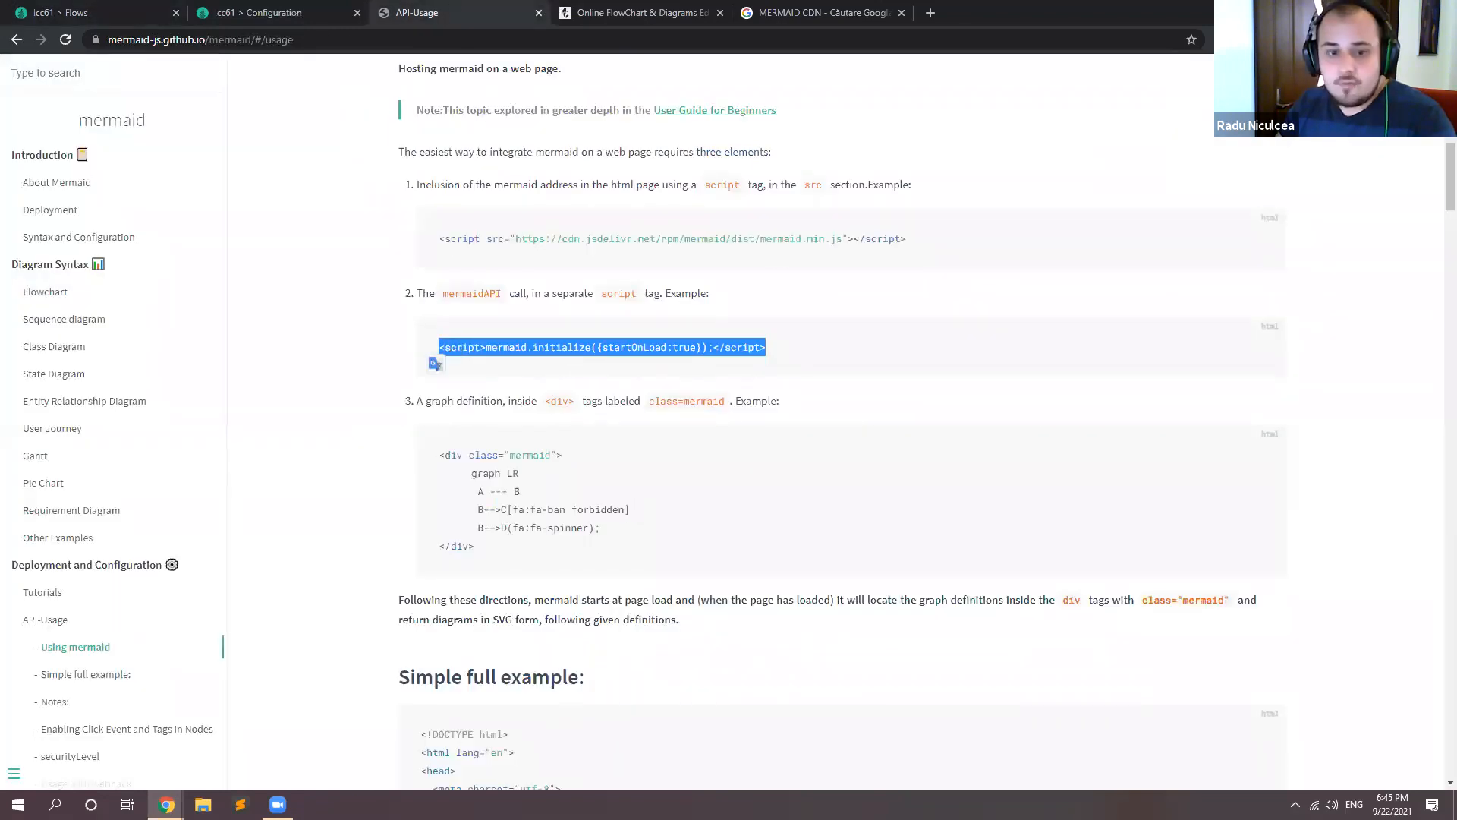
{"action": "key", "text": "alt+Tab"}
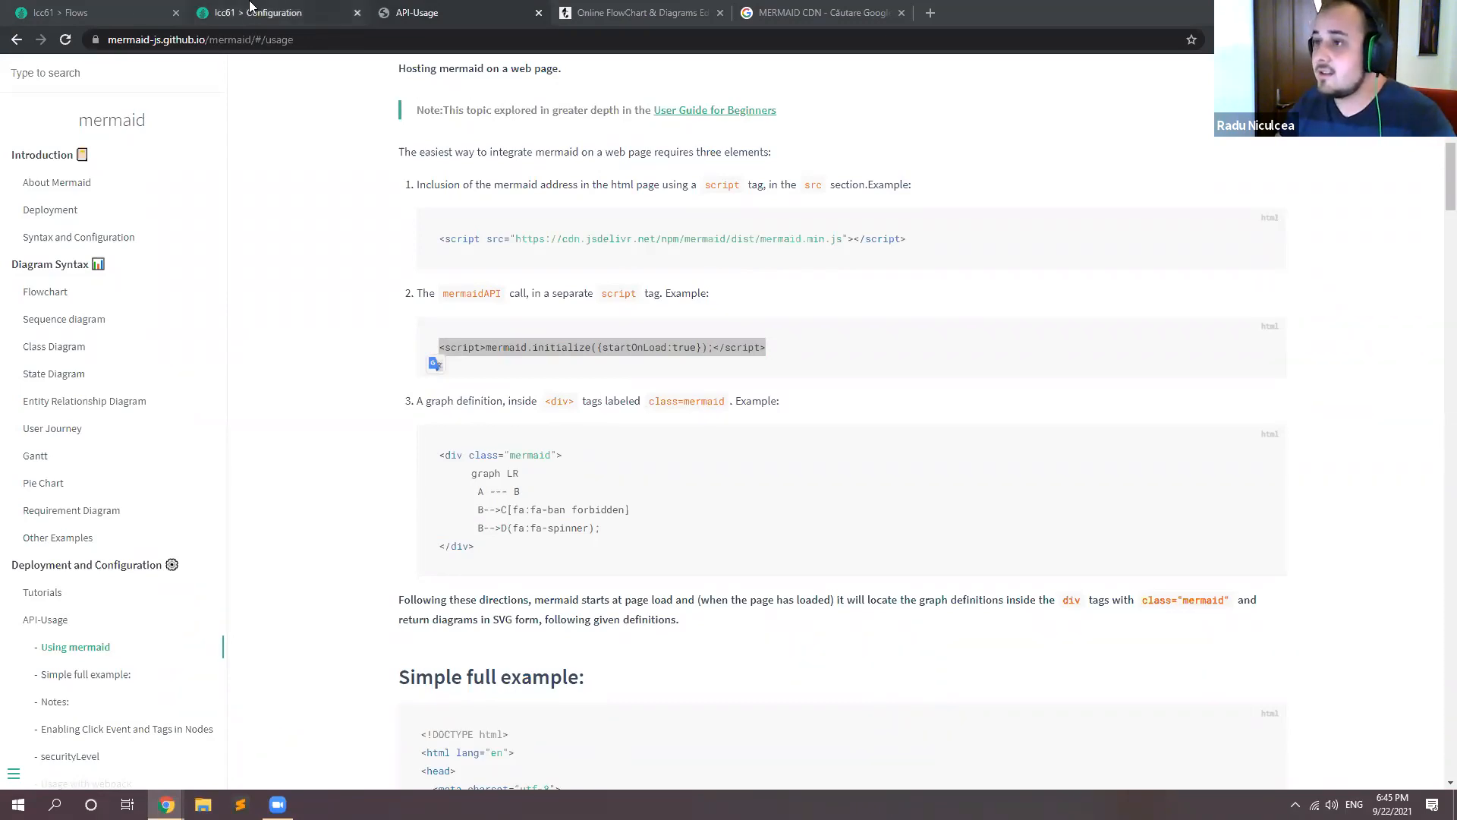
Step: Paste below the mermaid div a script calling mermaid.mermaidAPI.initialize with securityLevel 'loose' inside a 500 ms setTimeout, aligning its opening tag
{"action": "left_click", "coordinate": [139, 12]}
{"action": "scroll", "coordinate": [614, 429], "scroll_direction": "down", "scroll_amount": 8}
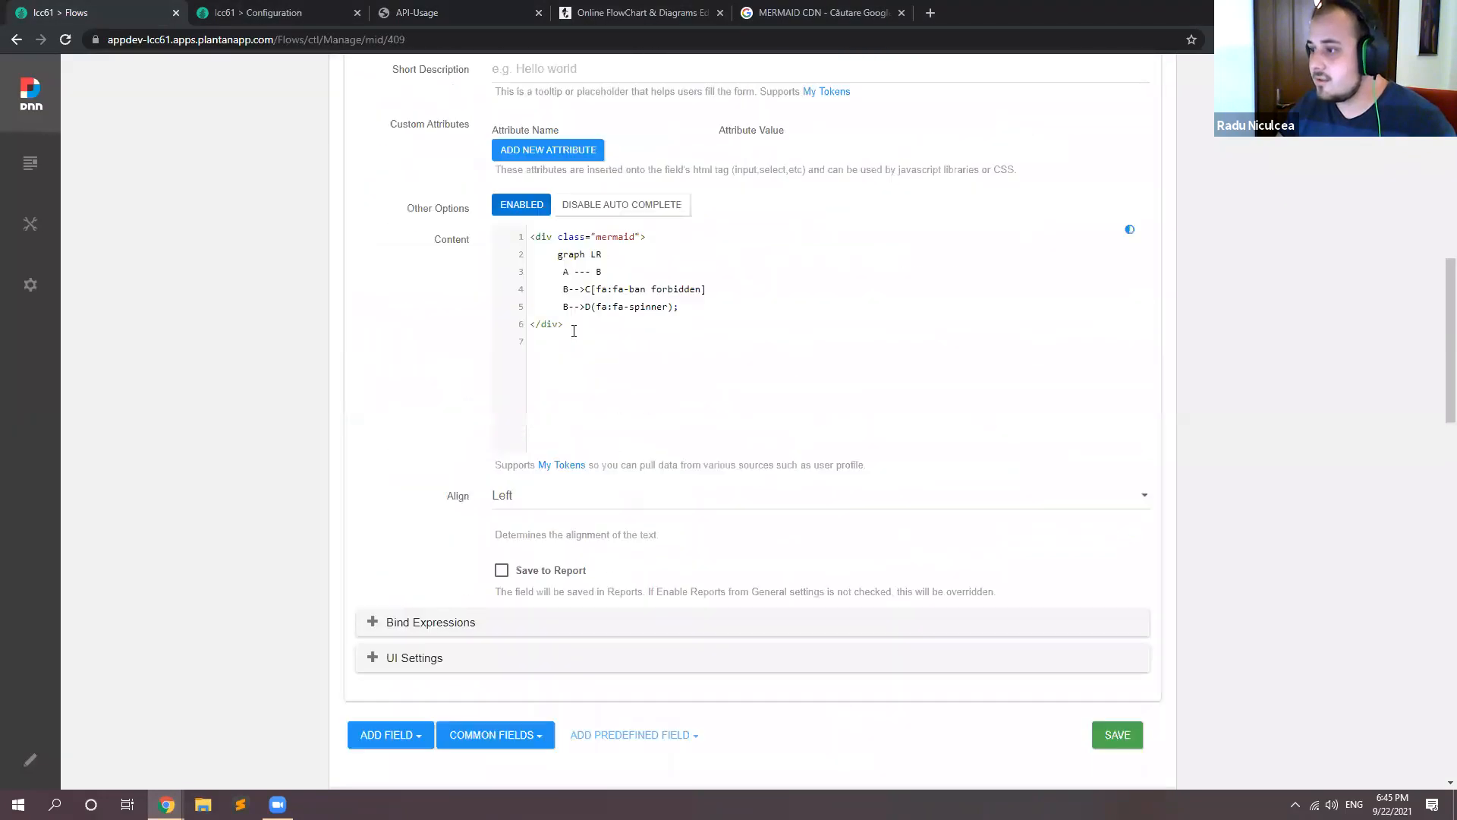
{"action": "type", "text": "<script>    setTimeout(function(){      mermaid.mermaidAPI.initialize({        securityLevel: 'loose'      });    },500)  </script>"}
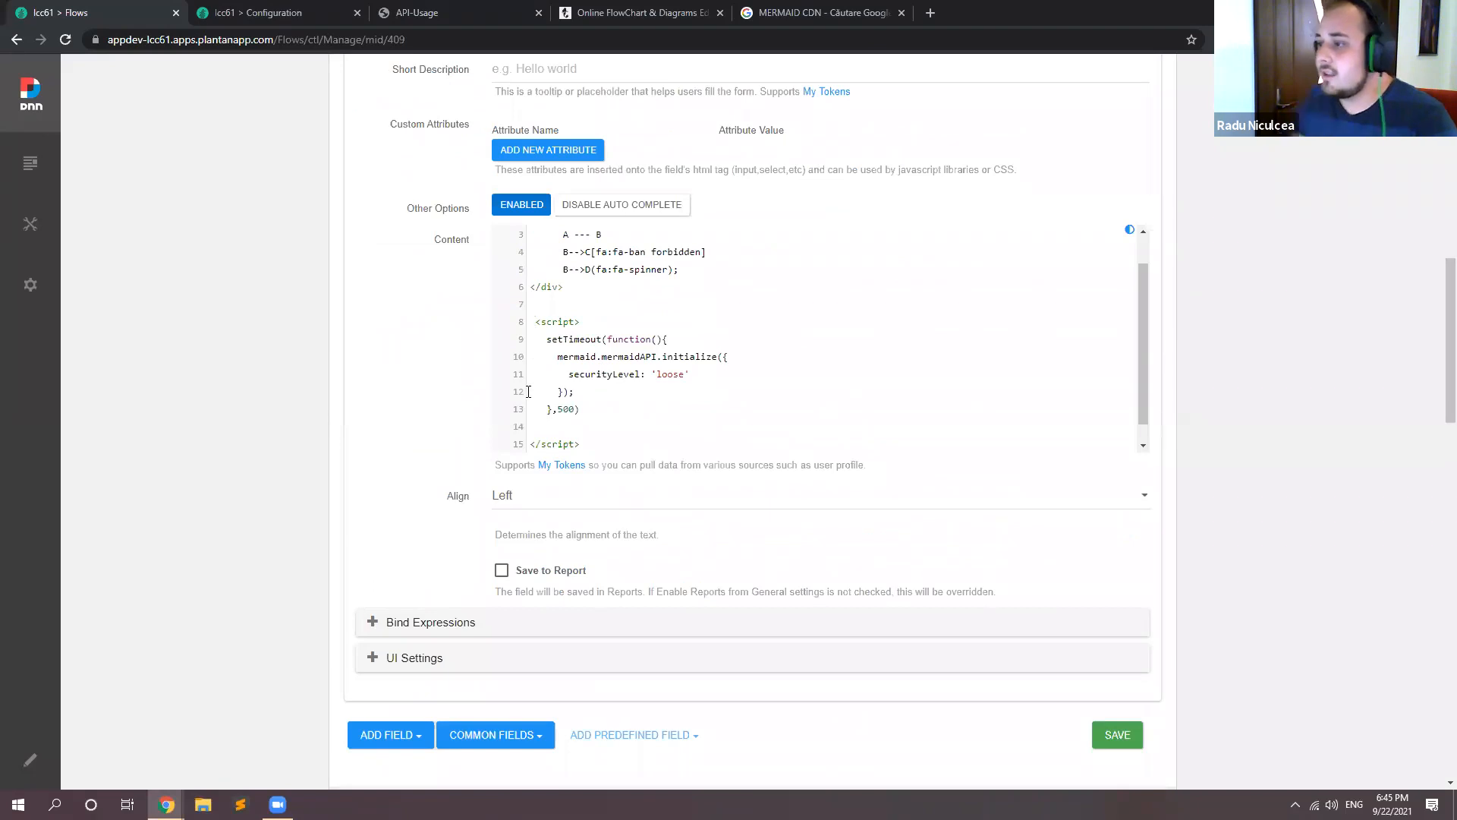
{"action": "key", "text": "BackSpace"}
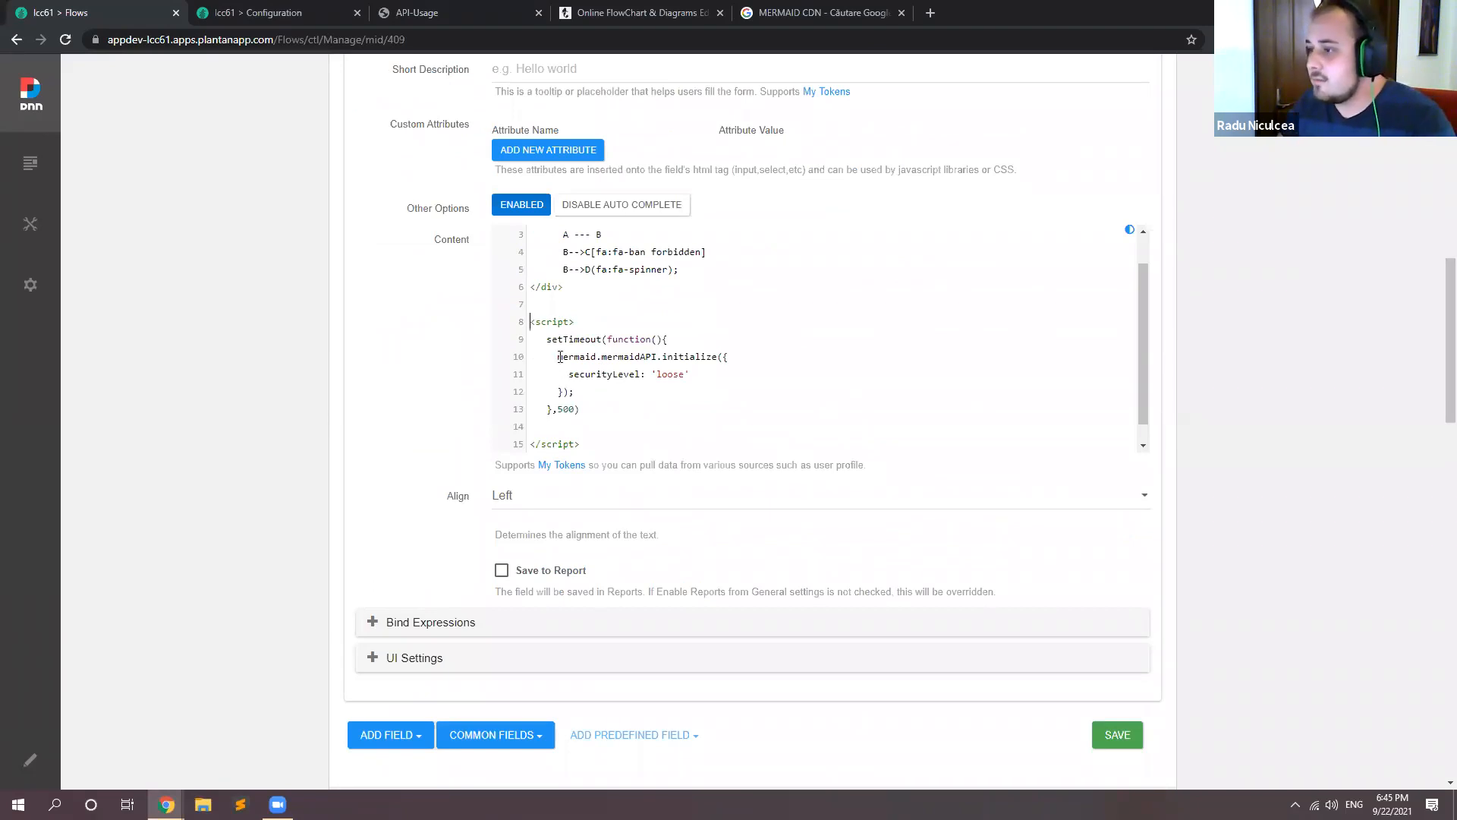
Step: Review the initialize call and remove the empty line before the closing script tag in the dg field's Content
{"action": "left_click_drag", "start_coordinate": [560, 356], "coordinate": [599, 375]}
{"action": "left_click", "coordinate": [619, 357]}
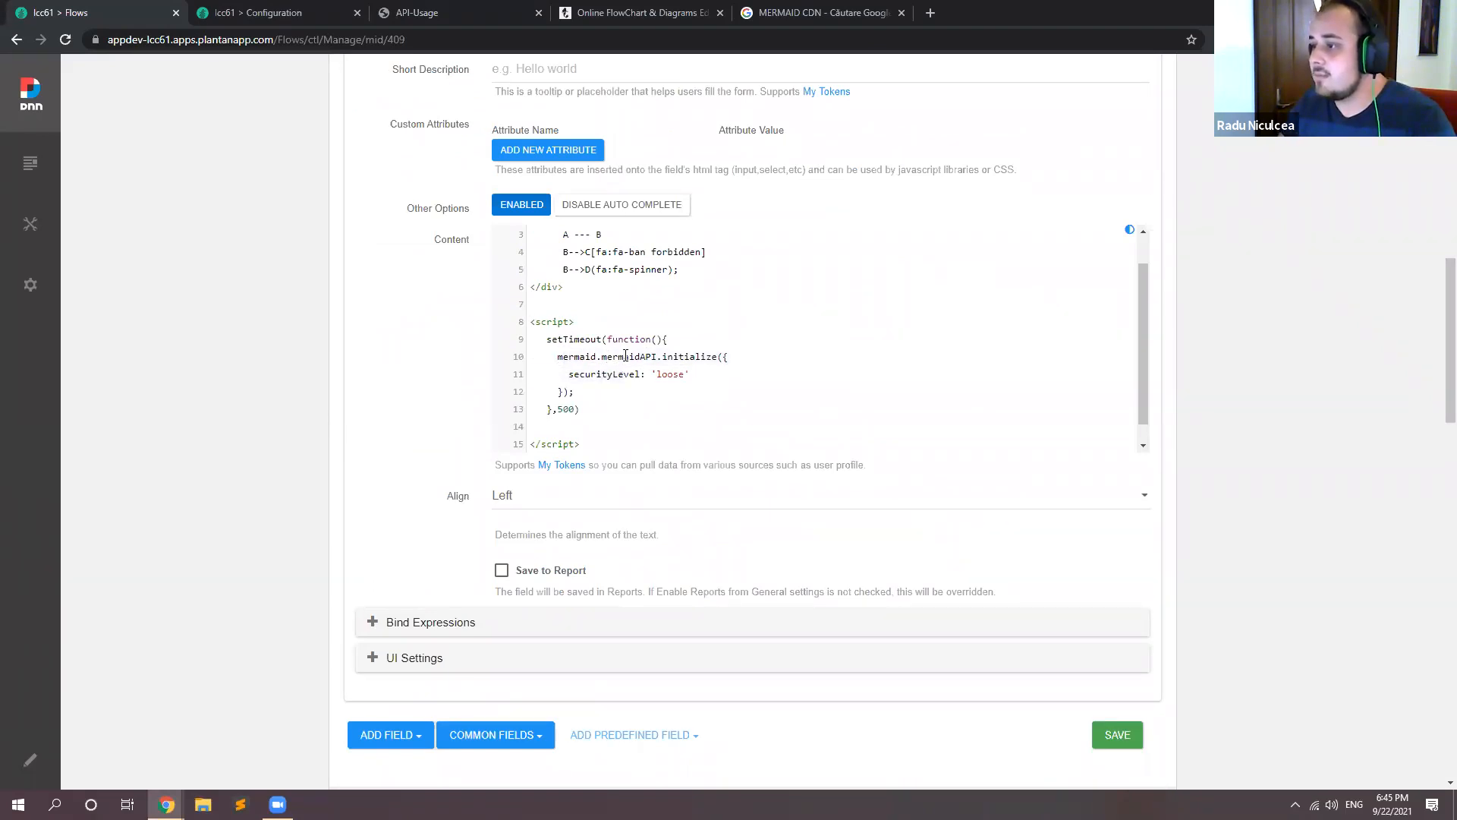
{"action": "double_click", "coordinate": [692, 356]}
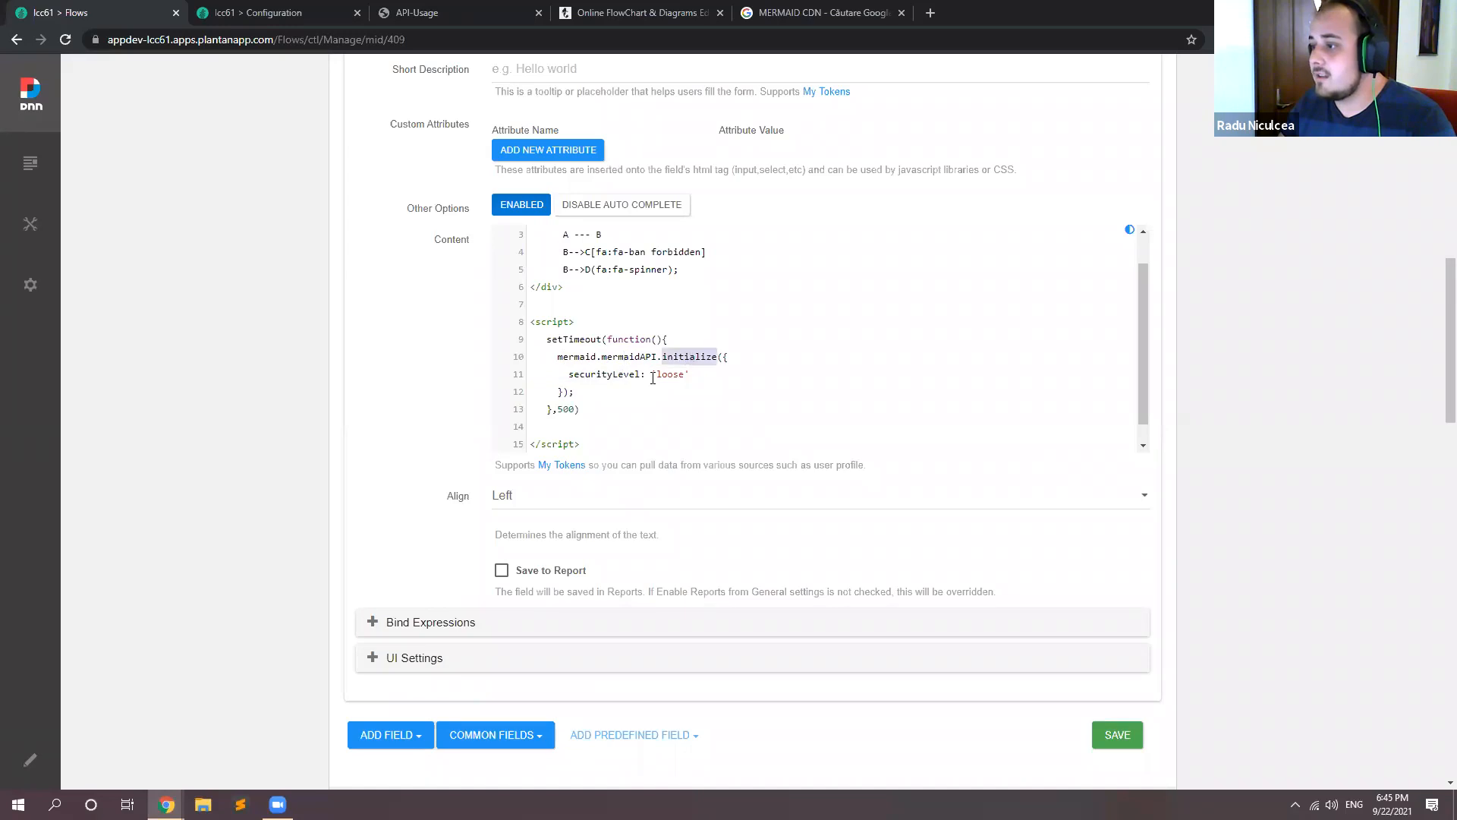
{"action": "double_click", "coordinate": [602, 373]}
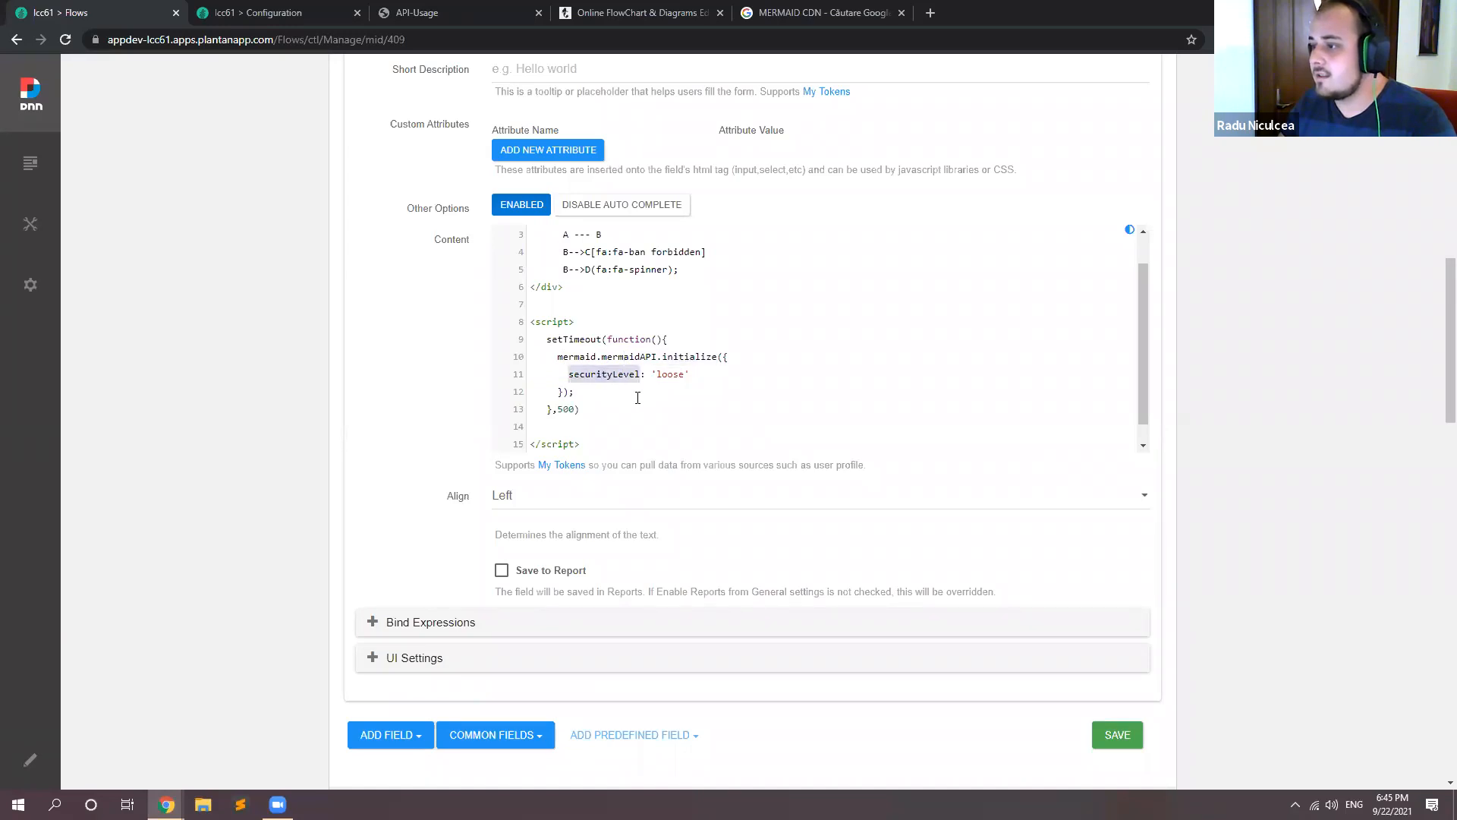
{"action": "left_click", "coordinate": [550, 426]}
{"action": "key", "text": "BackSpace"}
{"action": "scroll", "coordinate": [680, 400], "scroll_direction": "up", "scroll_amount": 1}
{"action": "scroll", "coordinate": [591, 274], "scroll_direction": "down", "scroll_amount": 1}
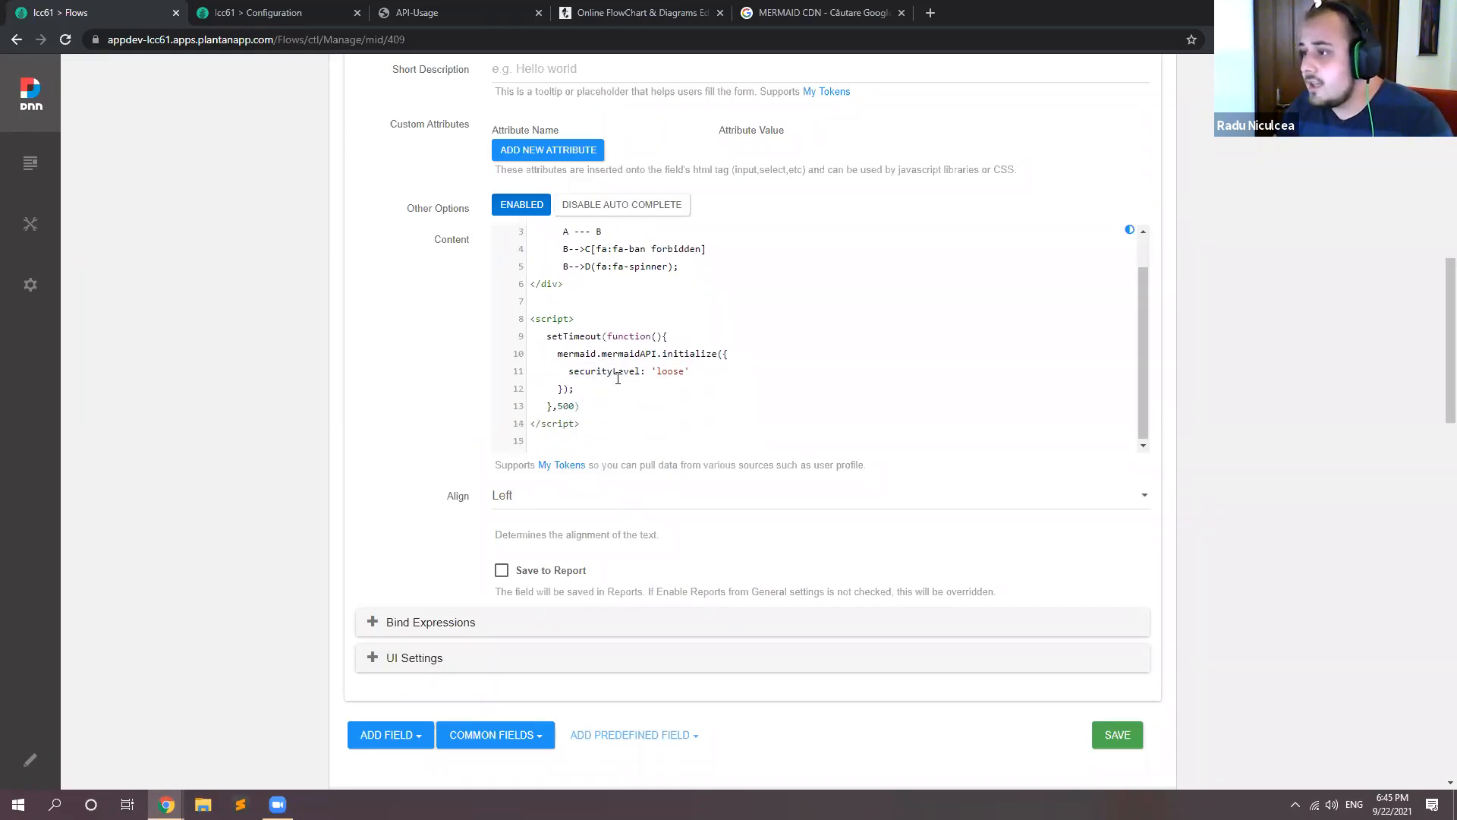
Step: Save the Diagram form, then return to the Flows page and reload it to render the sample graph
{"action": "scroll", "coordinate": [661, 332], "scroll_direction": "up", "scroll_amount": 1}
{"action": "left_click_drag", "start_coordinate": [686, 308], "coordinate": [562, 273]}
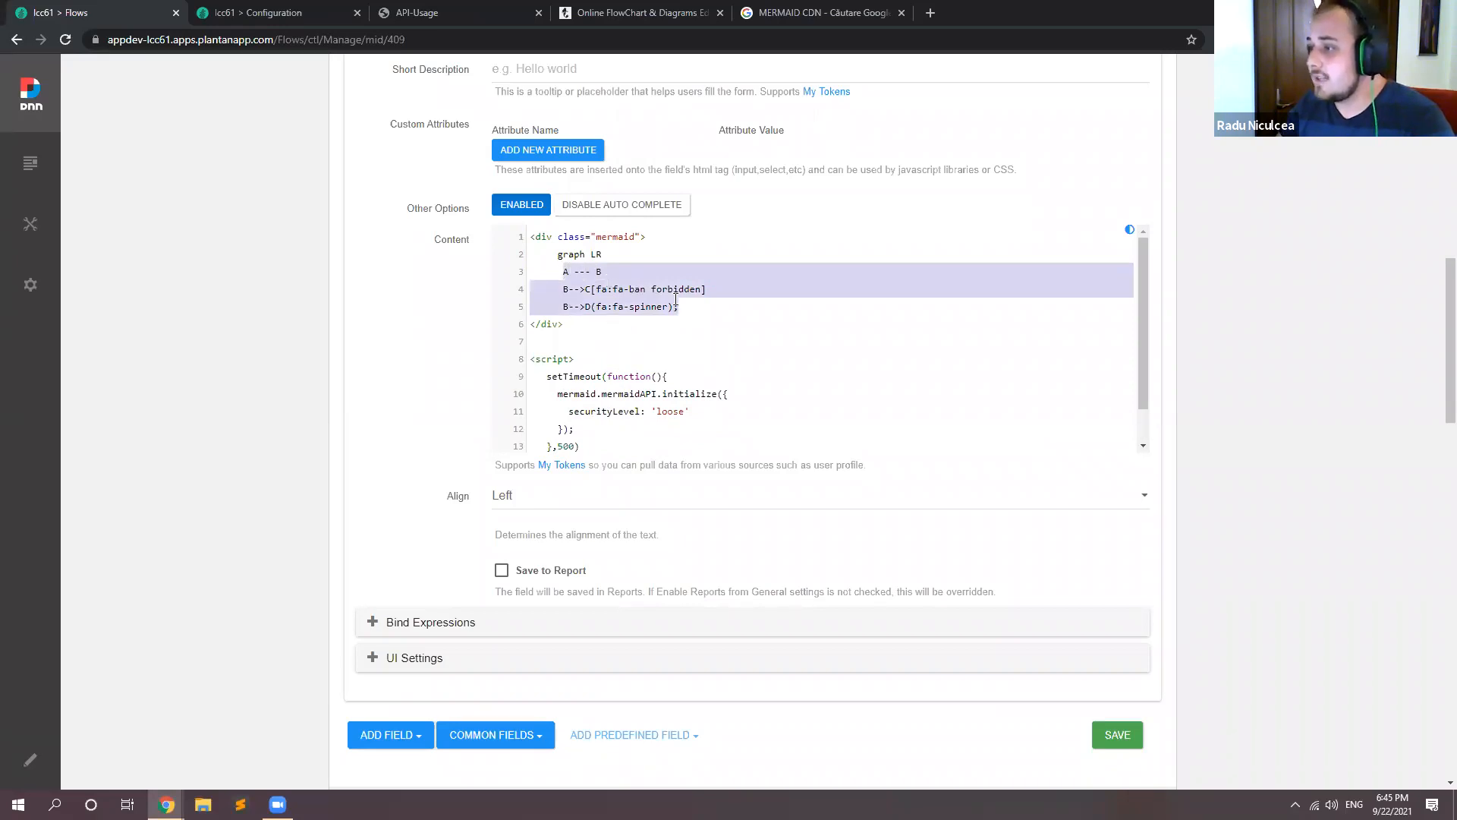
{"action": "left_click", "coordinate": [1117, 740]}
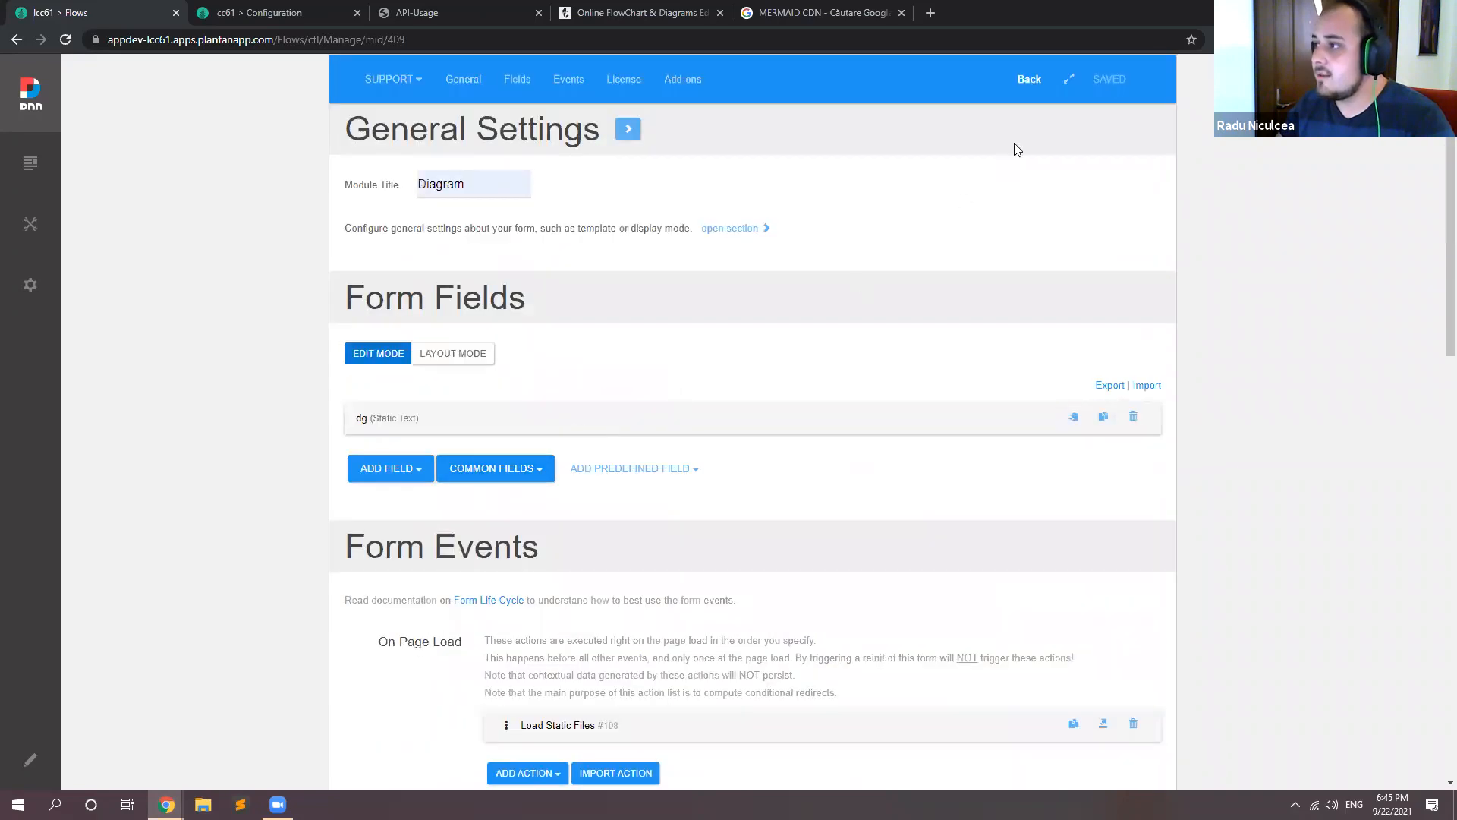
{"action": "left_click", "coordinate": [1029, 79]}
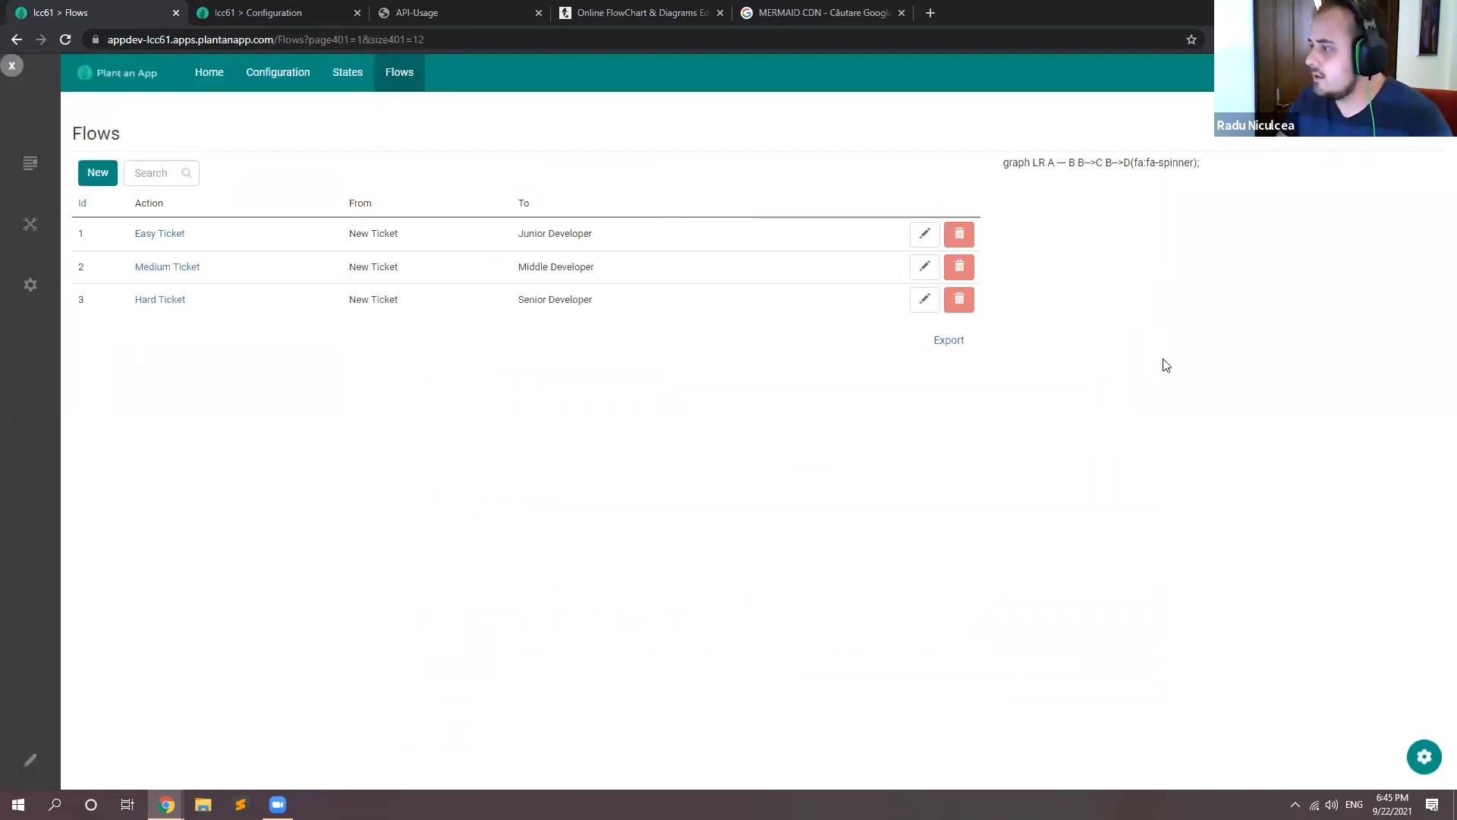
{"action": "key", "text": "F5"}
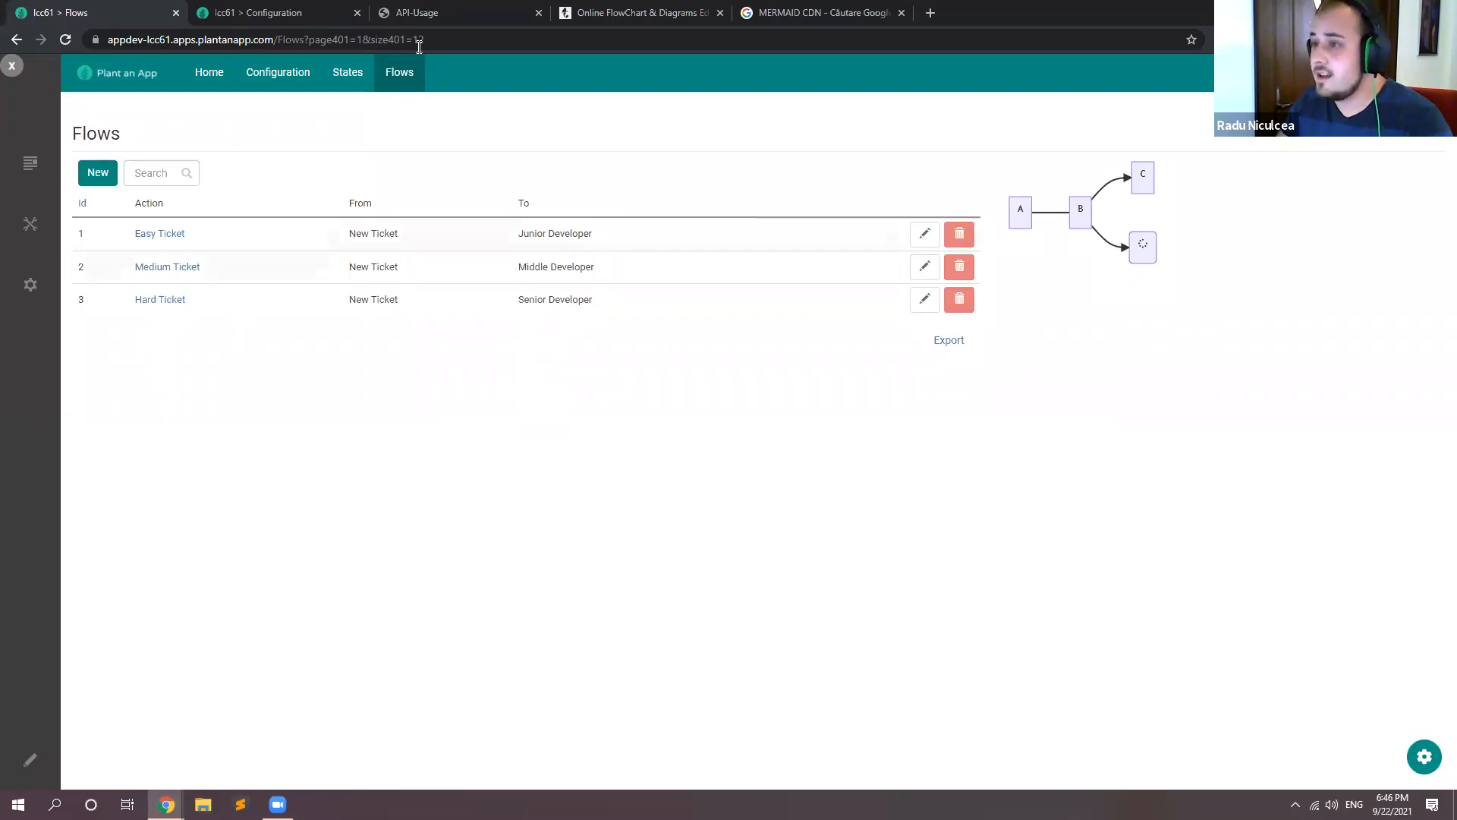
Step: Reopen the Diagram form's settings from the Flows page, dismiss the VPN prompt and expand the dg field
{"action": "left_click", "coordinate": [1424, 757]}
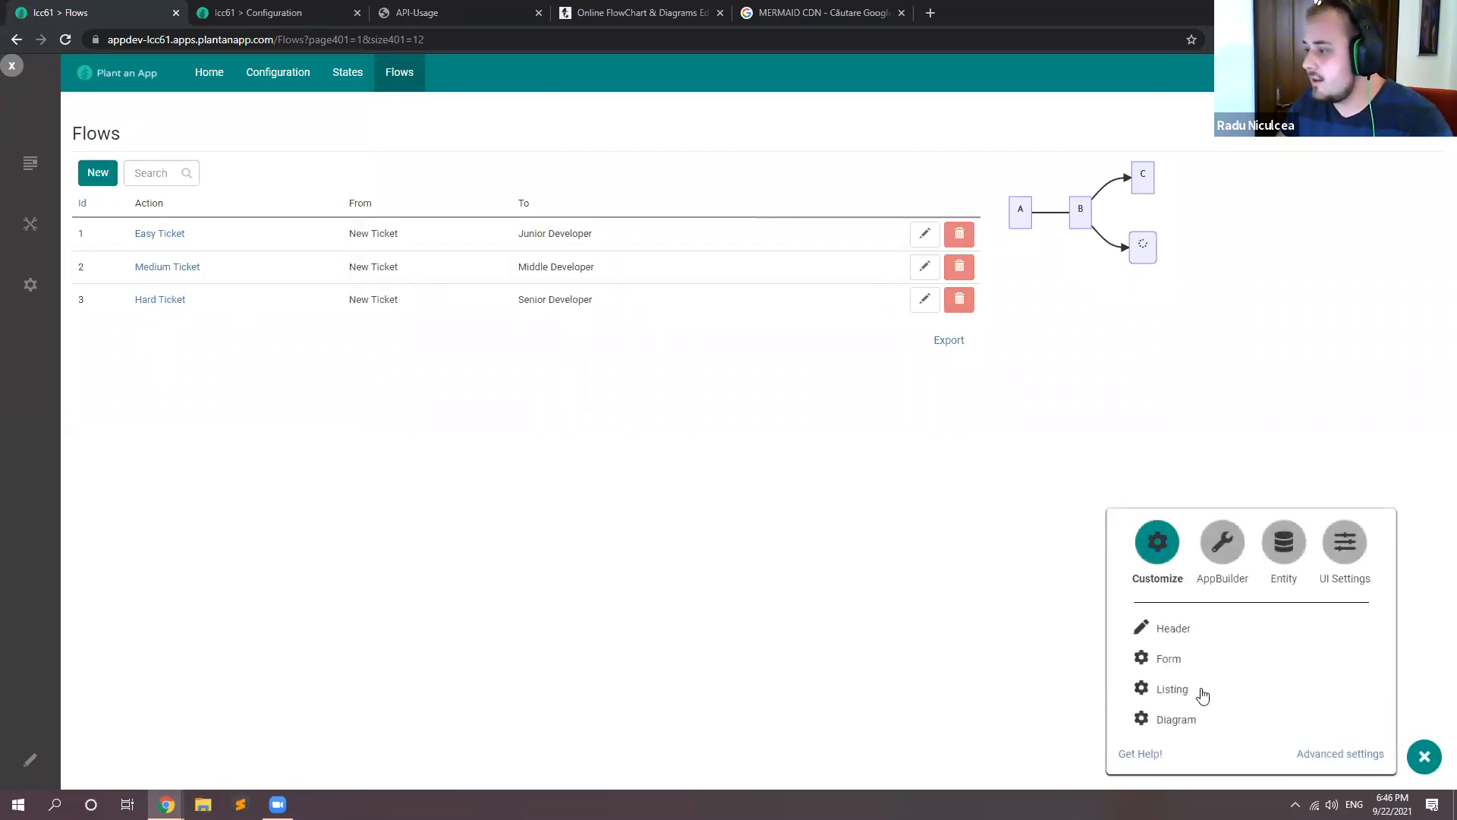
{"action": "left_click", "coordinate": [1179, 718]}
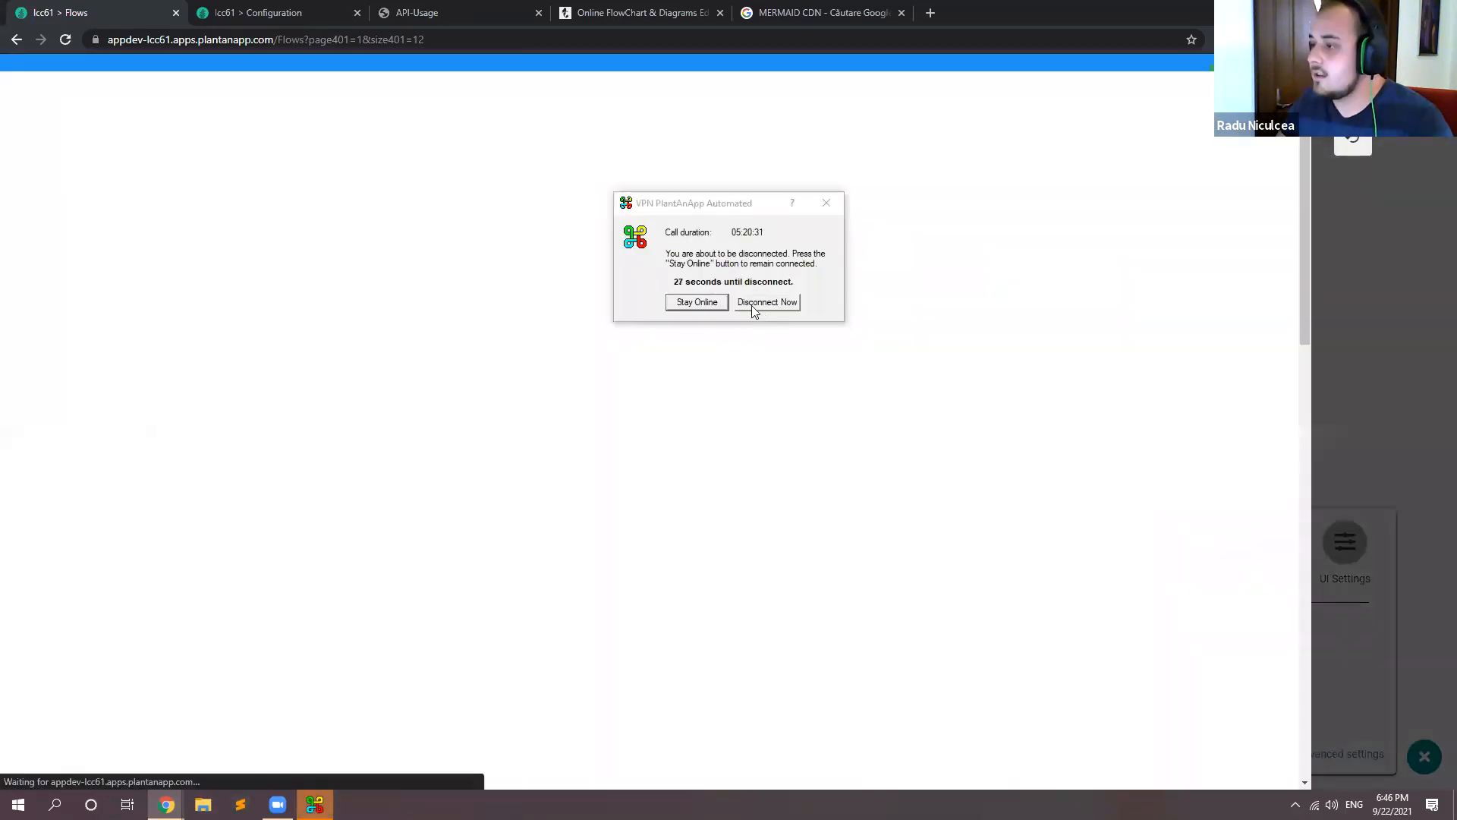
{"action": "left_click", "coordinate": [749, 305]}
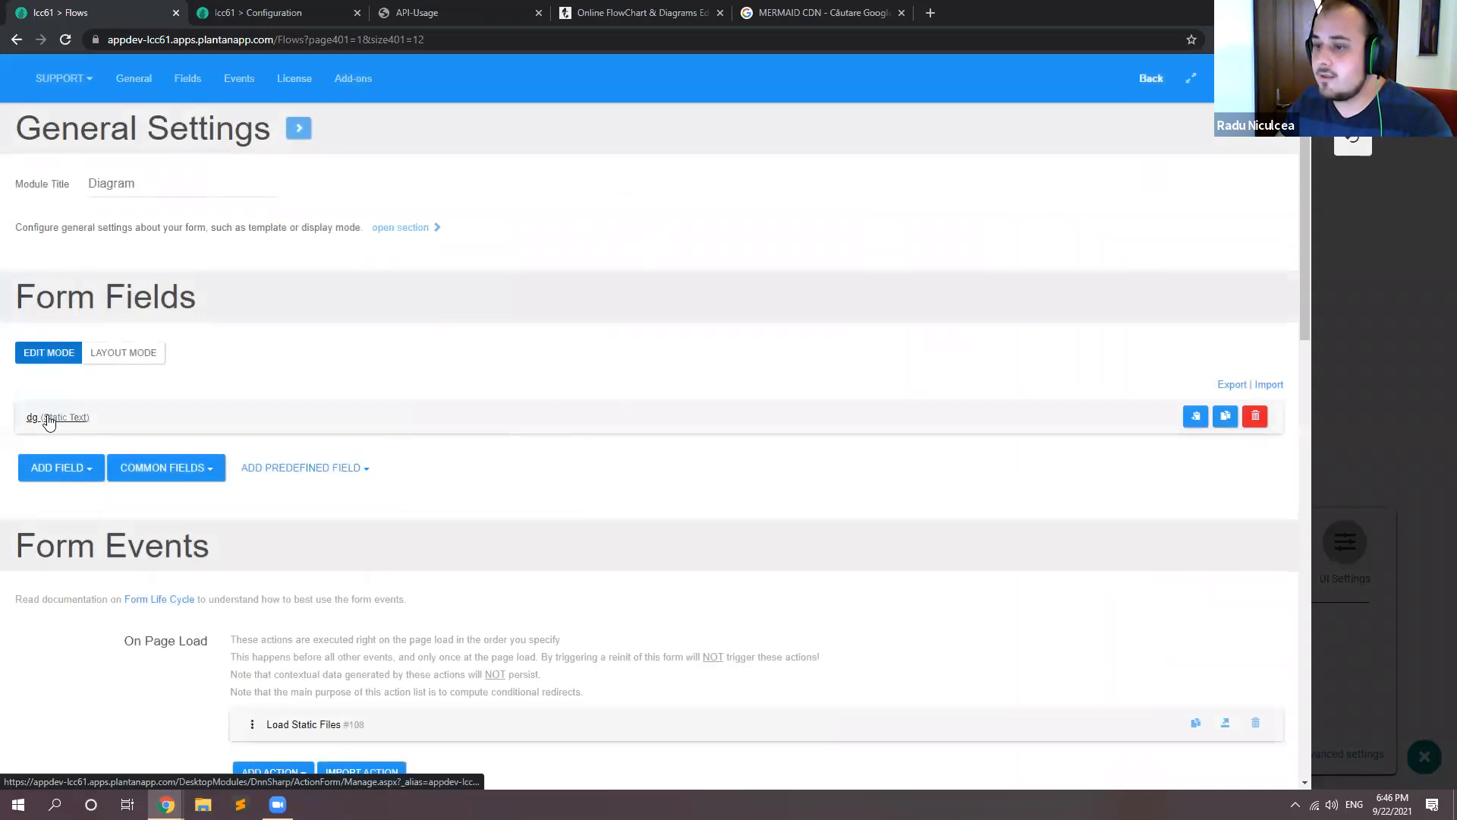
{"action": "left_click", "coordinate": [34, 418]}
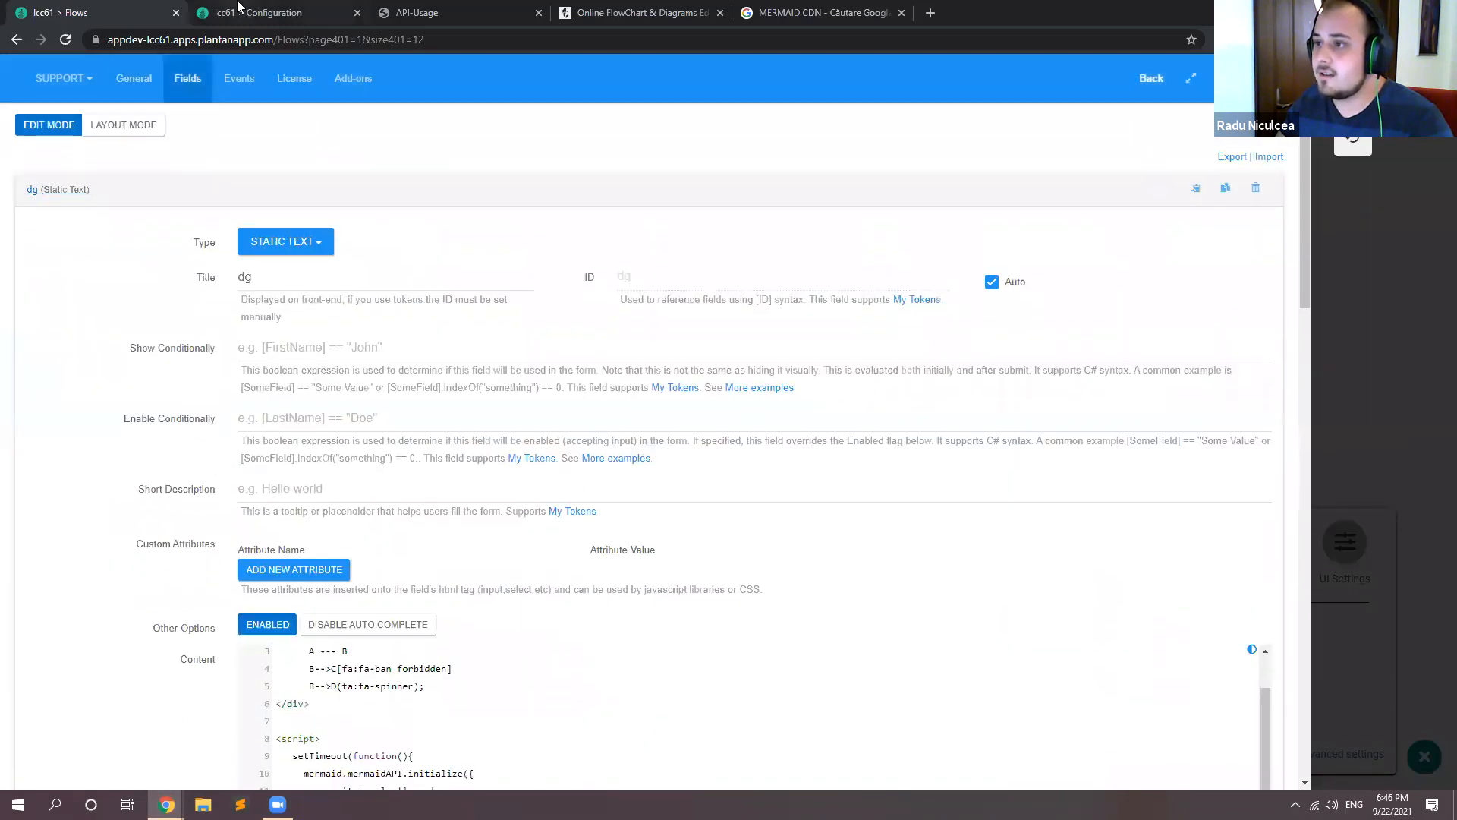
Step: Copy the [Mermaid:diagramData] token from the token test input on the Tokens configuration page
{"action": "left_click", "coordinate": [240, 9]}
{"action": "left_click_drag", "start_coordinate": [664, 695], "coordinate": [488, 703]}
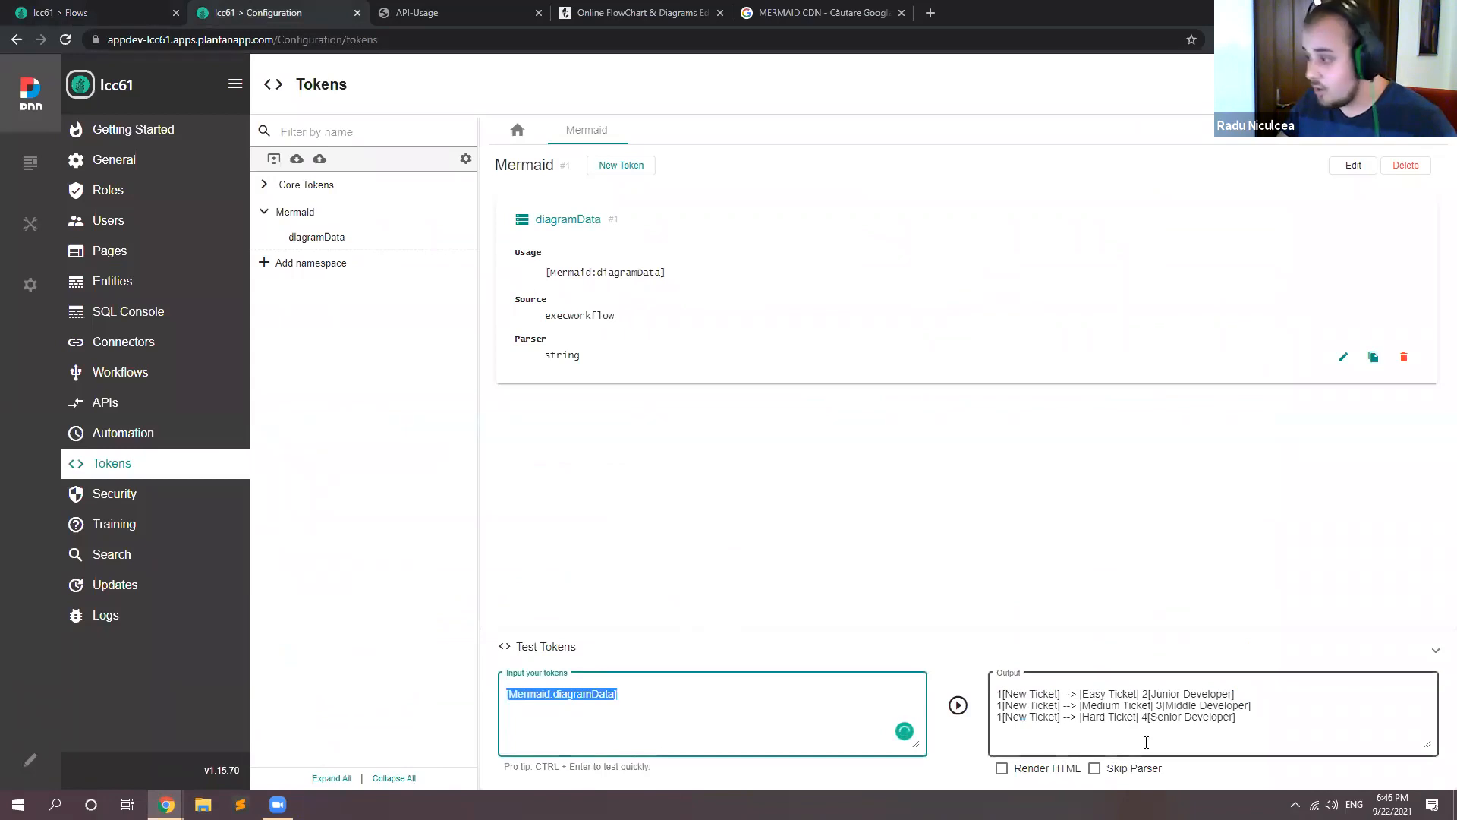
{"action": "left_click_drag", "start_coordinate": [1239, 718], "coordinate": [932, 713]}
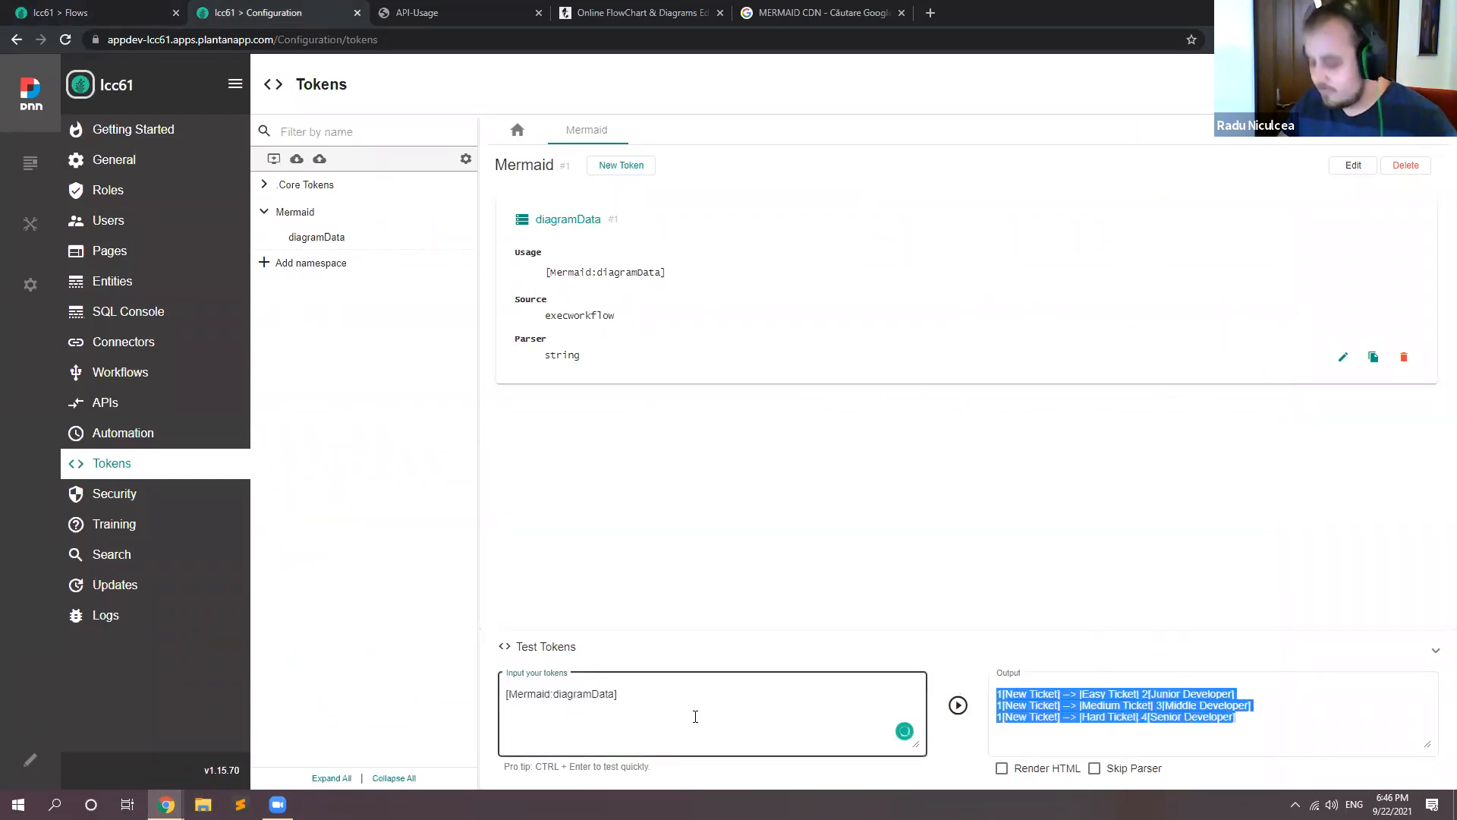
{"action": "left_click_drag", "start_coordinate": [630, 696], "coordinate": [439, 676]}
{"action": "key", "text": "ctrl+c"}
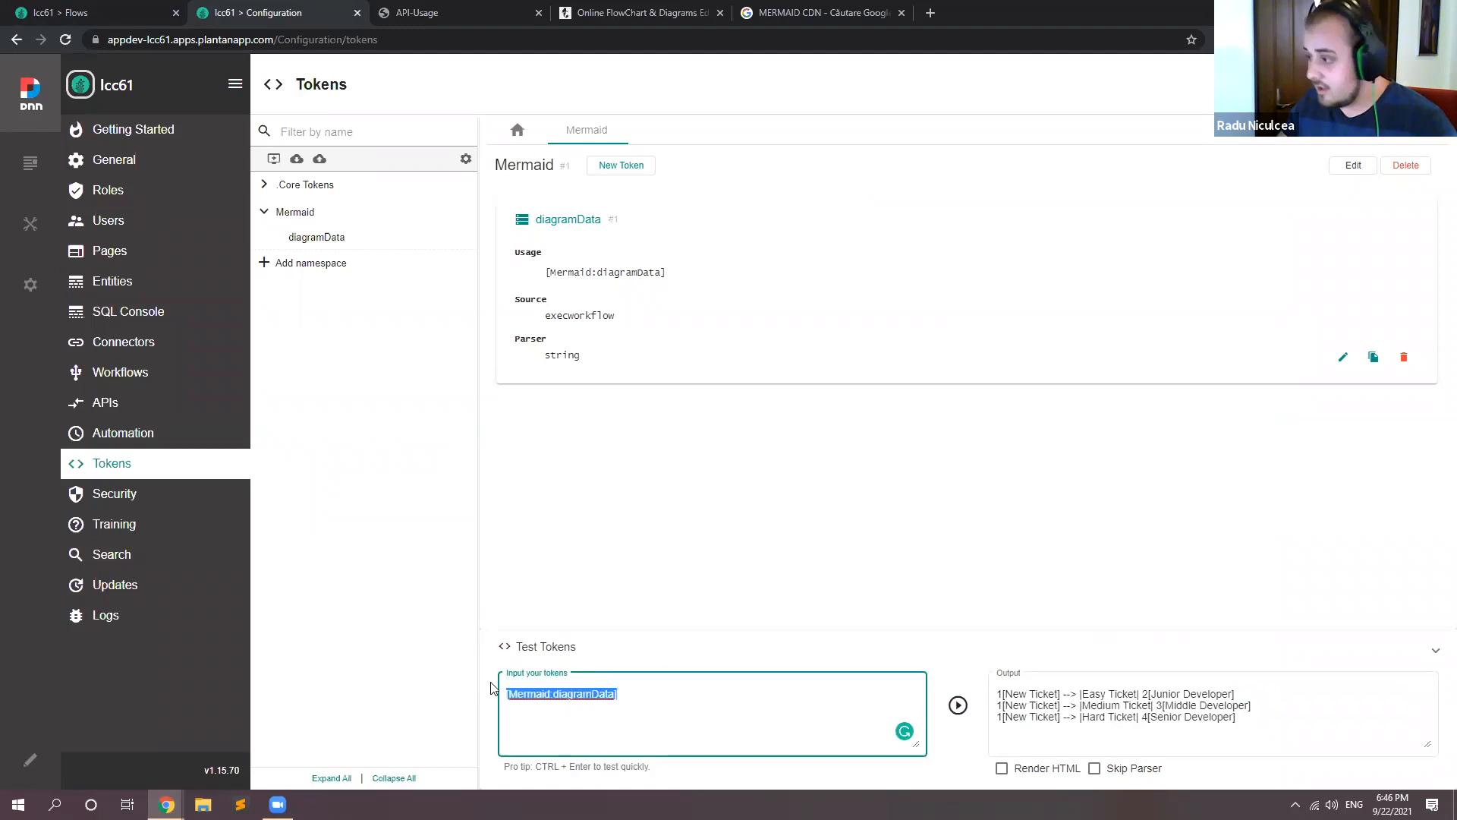
Step: Replace the three sample node lines under graph LR in the dg field's Content with [Mermaid:diagramData] and adjust its indentation
{"action": "left_click", "coordinate": [76, 11]}
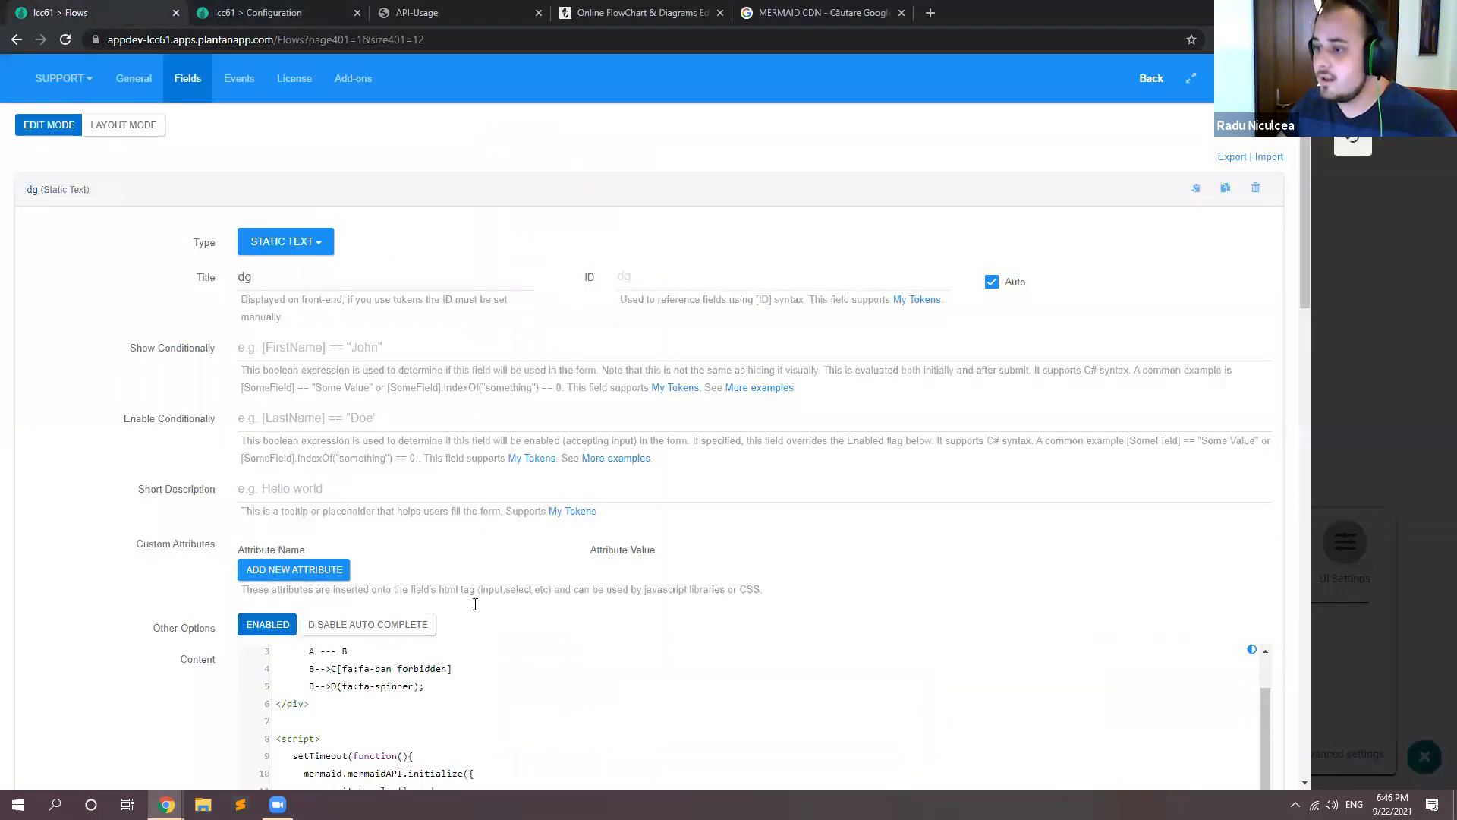
{"action": "scroll", "coordinate": [487, 607], "scroll_direction": "down", "scroll_amount": 2}
{"action": "scroll", "coordinate": [448, 591], "scroll_direction": "up", "scroll_amount": 1}
{"action": "left_click_drag", "start_coordinate": [432, 586], "coordinate": [270, 548]}
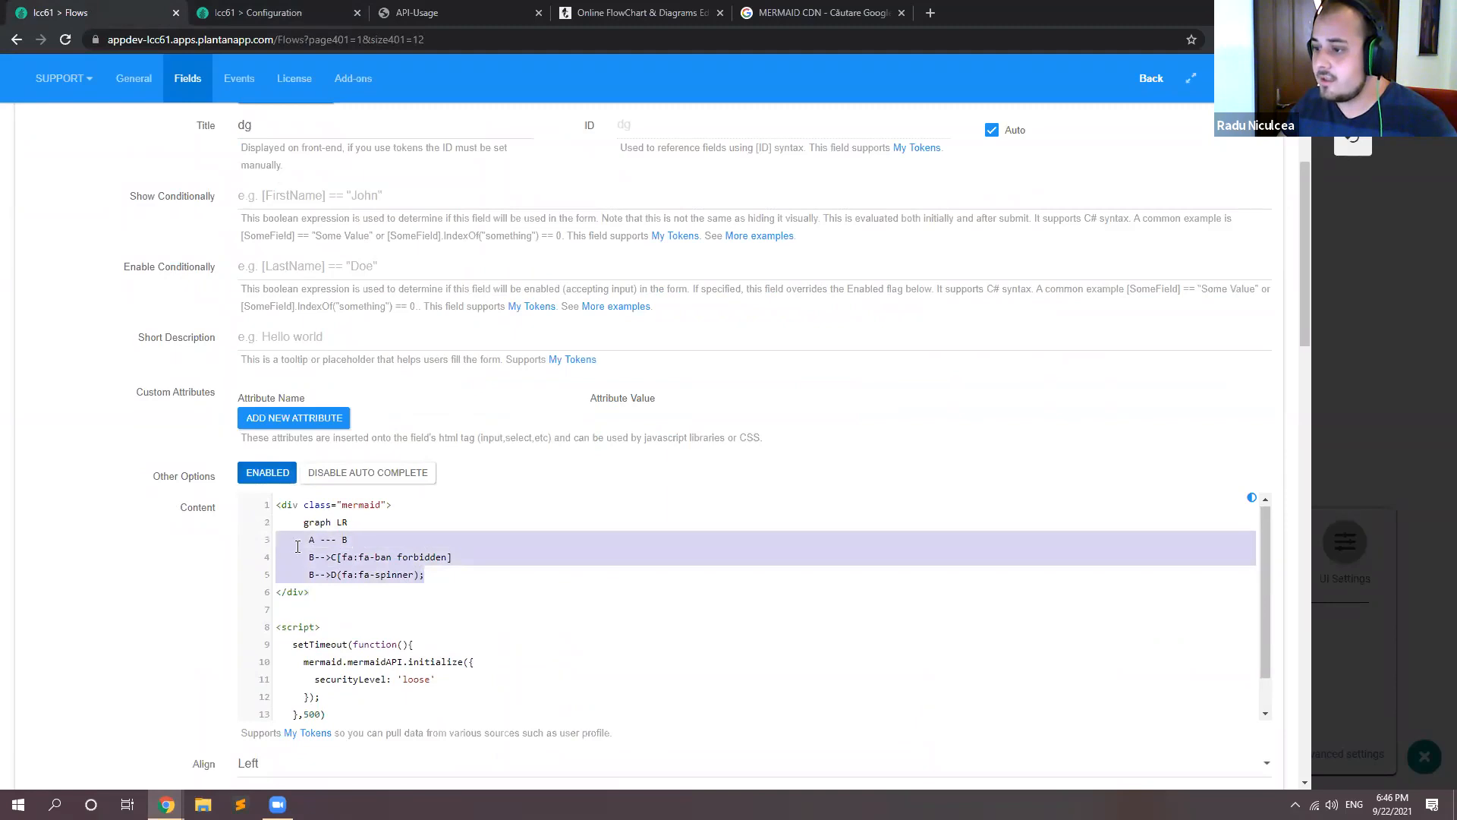
{"action": "key", "text": "ctrl+v"}
{"action": "key", "text": "Tab"}
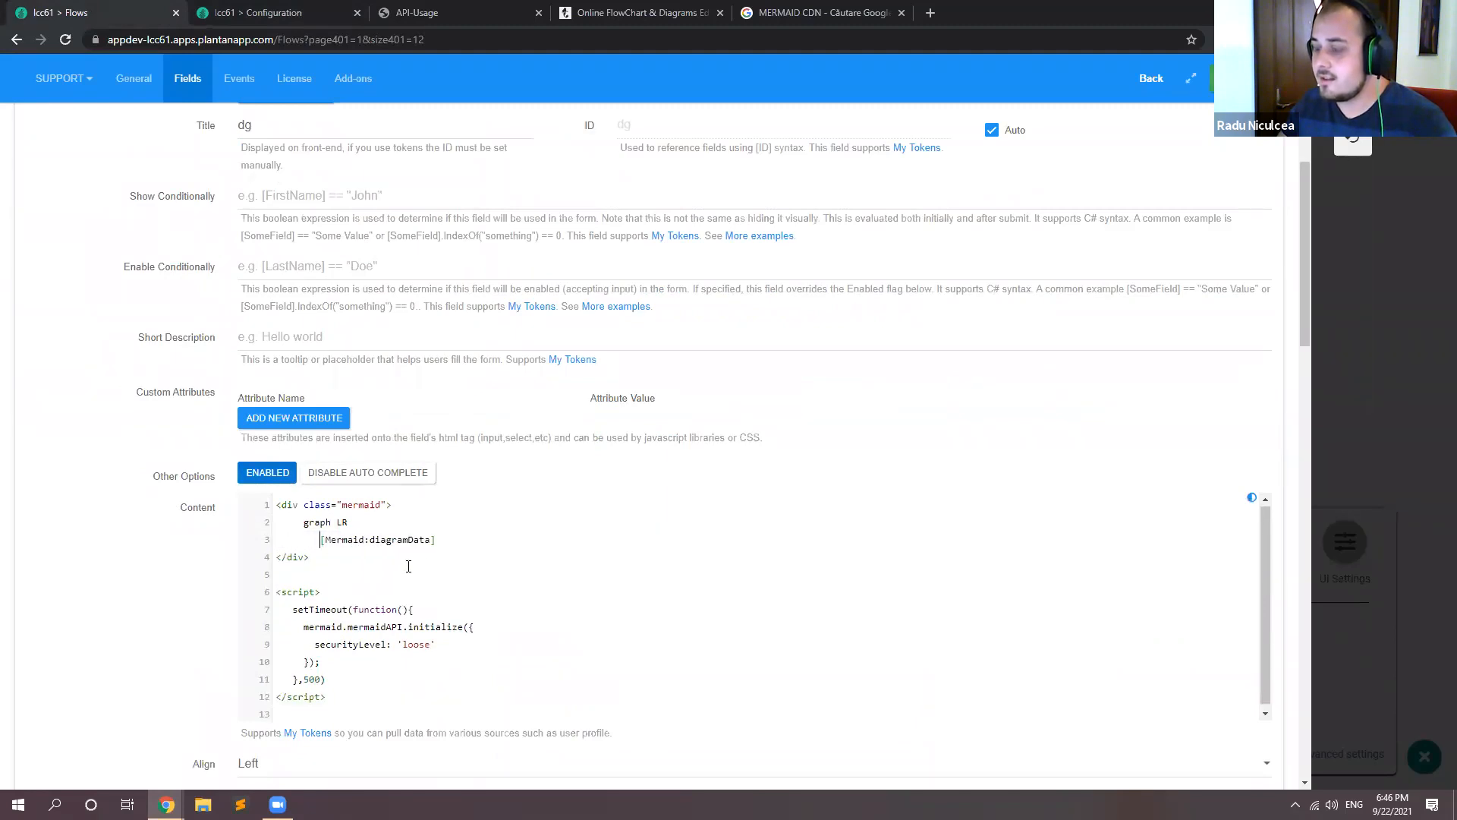
{"action": "key", "text": "shift+Tab"}
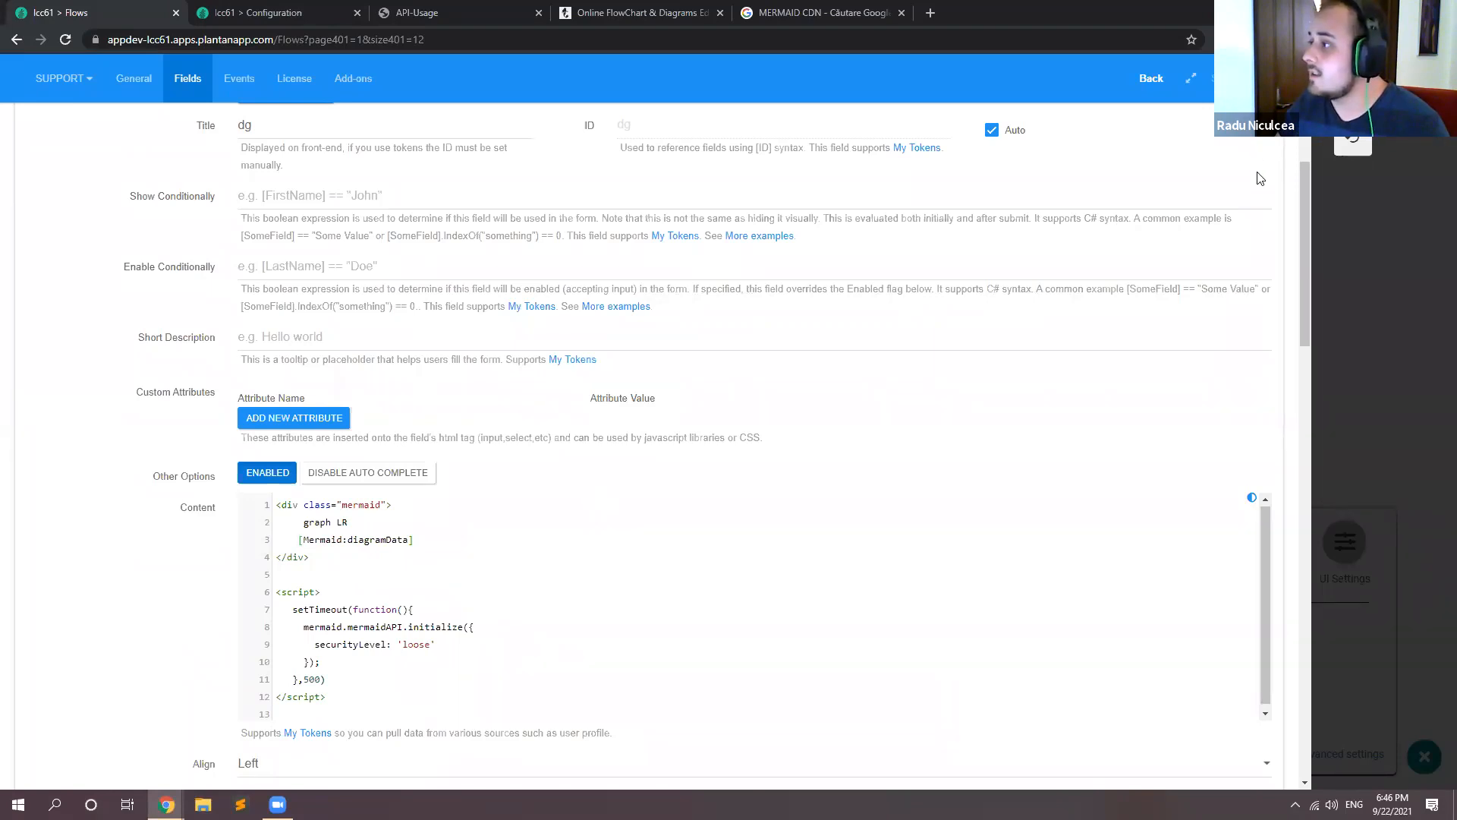
Step: Leave the Diagram form's settings and reload the Flows page to render the diagram from the [Mermaid:diagramData] token
{"action": "scroll", "coordinate": [1260, 179], "scroll_direction": "up", "scroll_amount": 5}
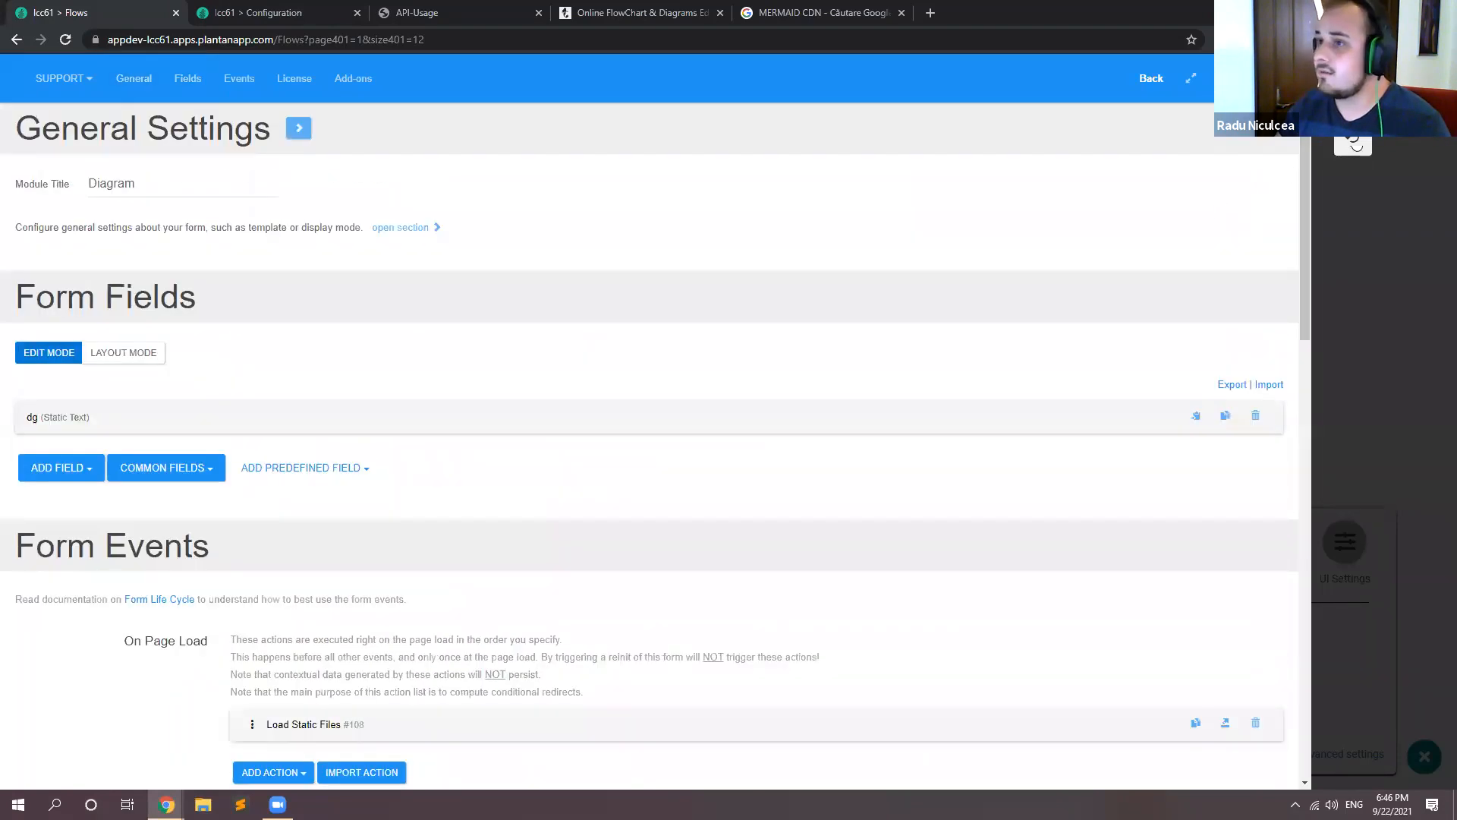
{"action": "left_click", "coordinate": [1353, 144]}
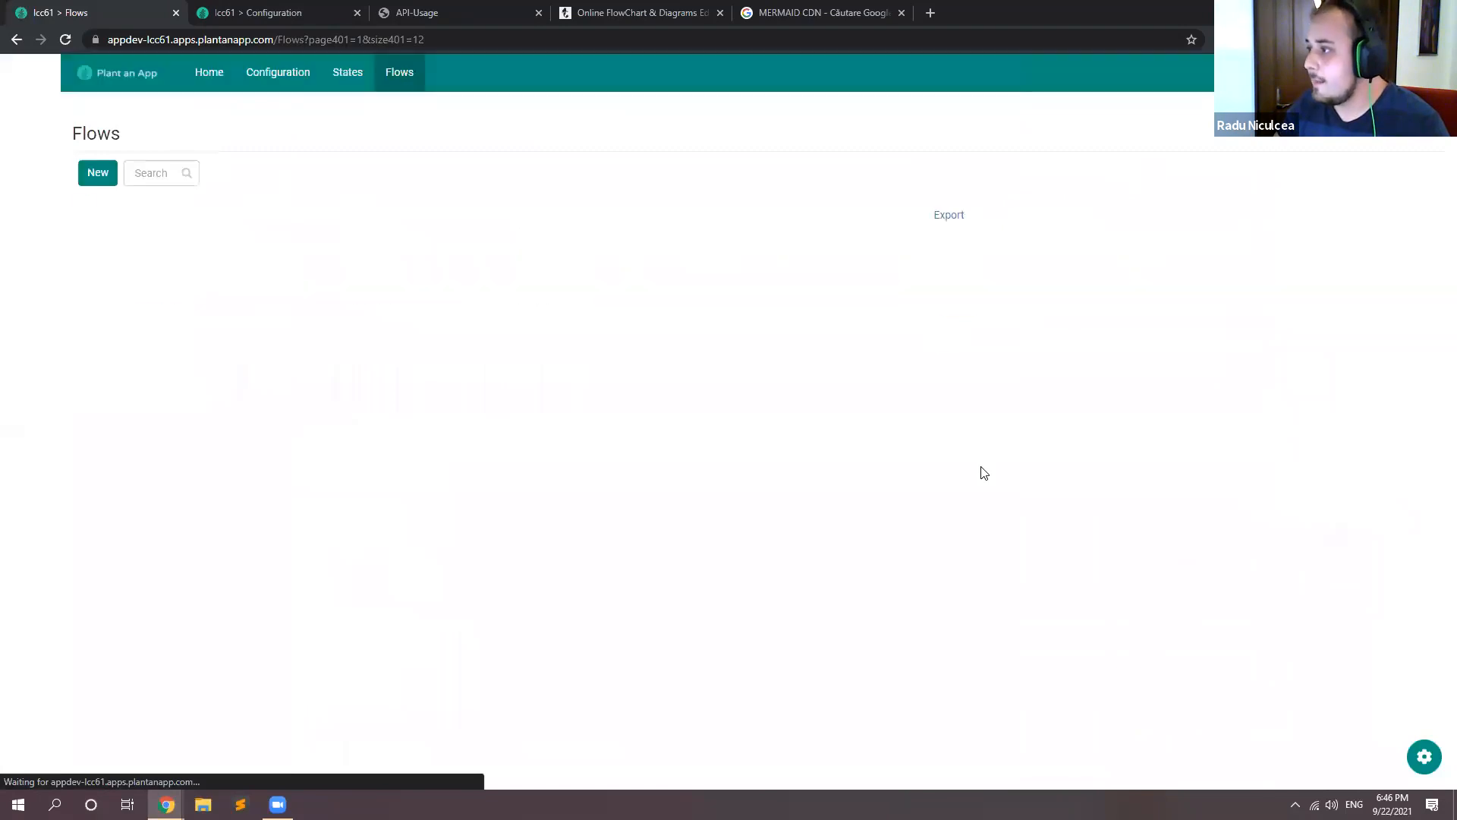
{"action": "key", "text": "F5"}
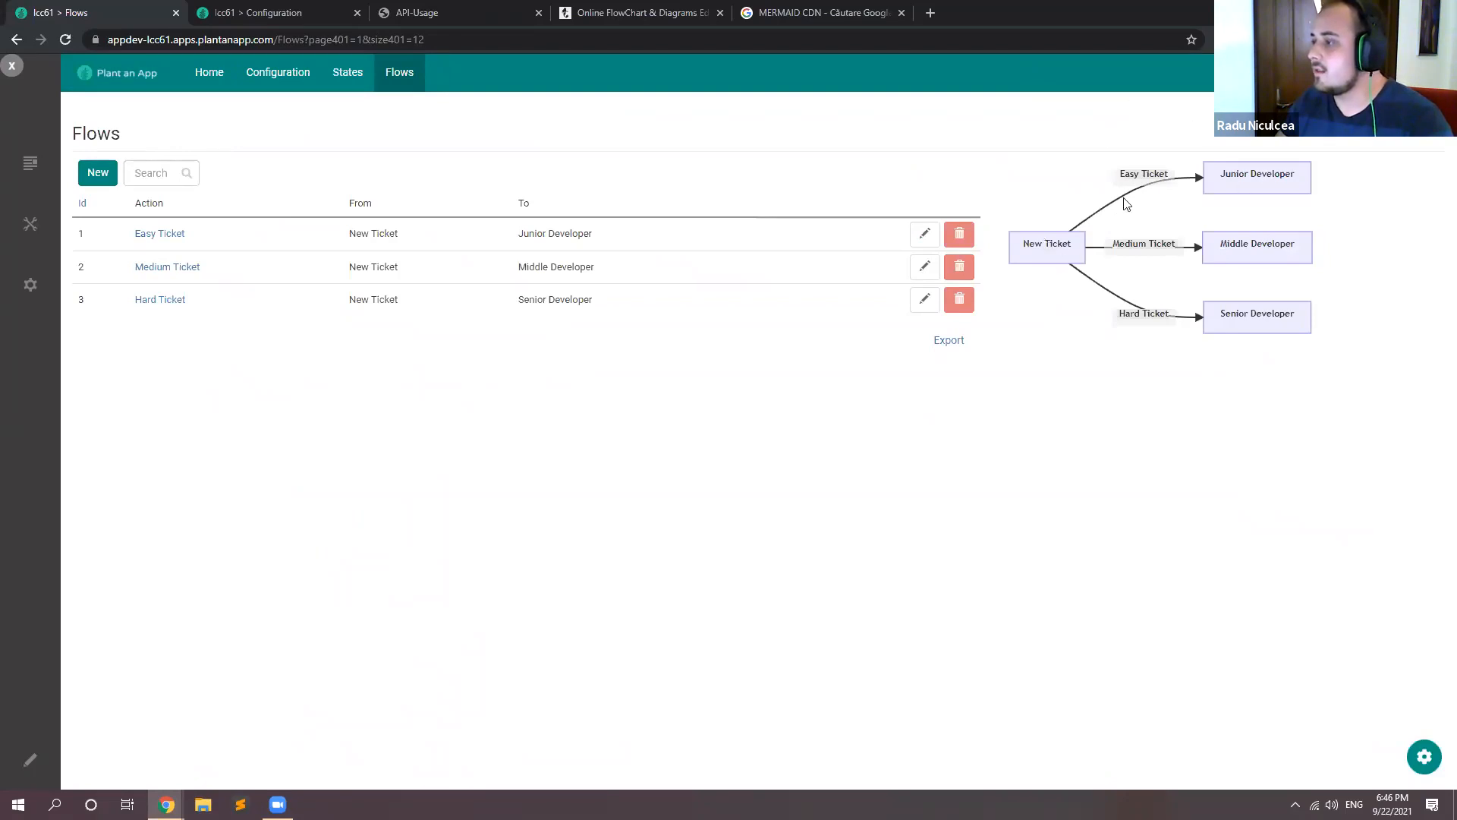
Step: Switch to the Mermaid Live Editor, try the graph direction LR in the code and restore it to TD
{"action": "left_click", "coordinate": [683, 12]}
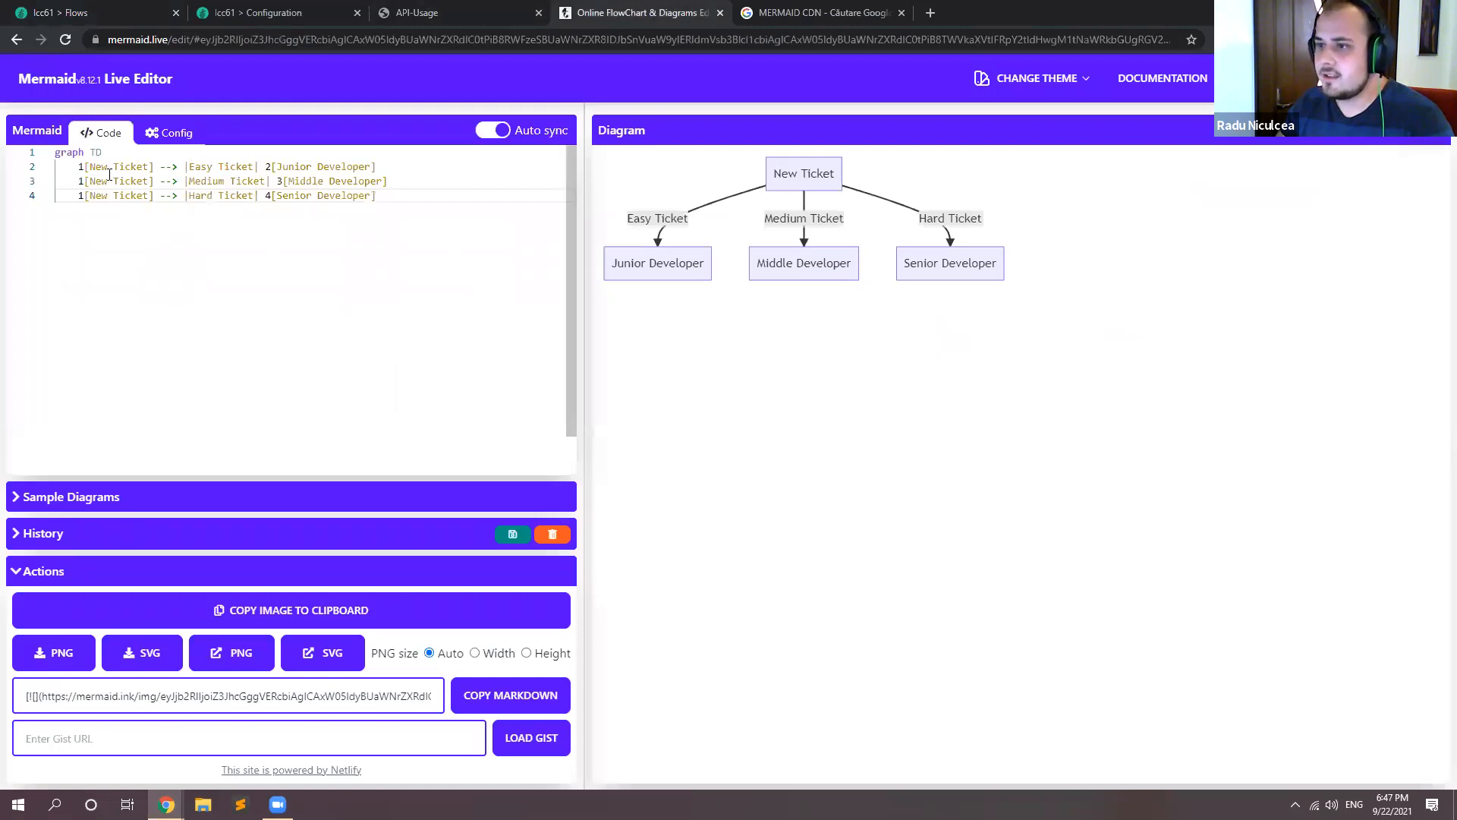
{"action": "double_click", "coordinate": [97, 152]}
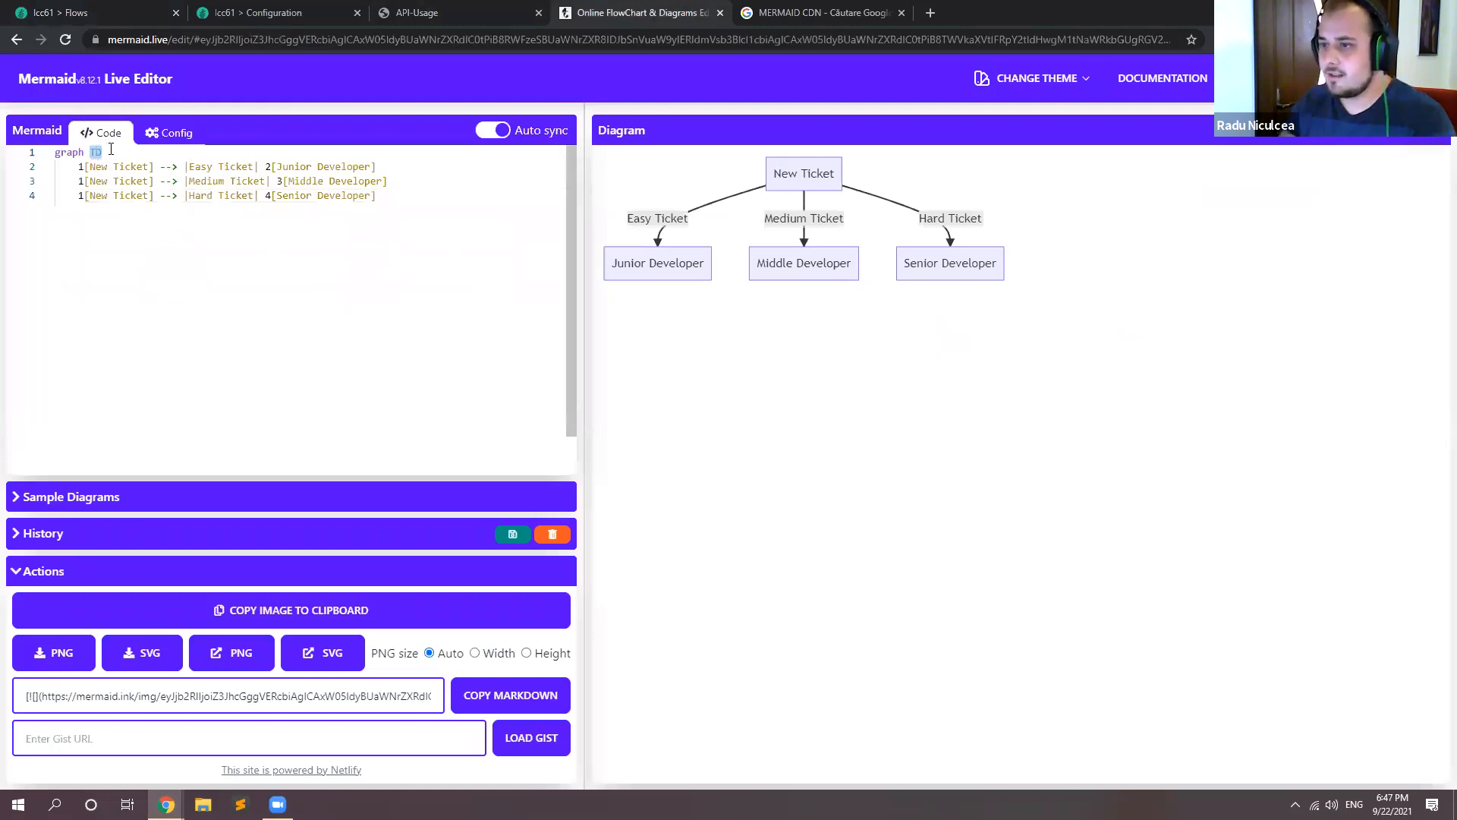
{"action": "type", "text": "LR"}
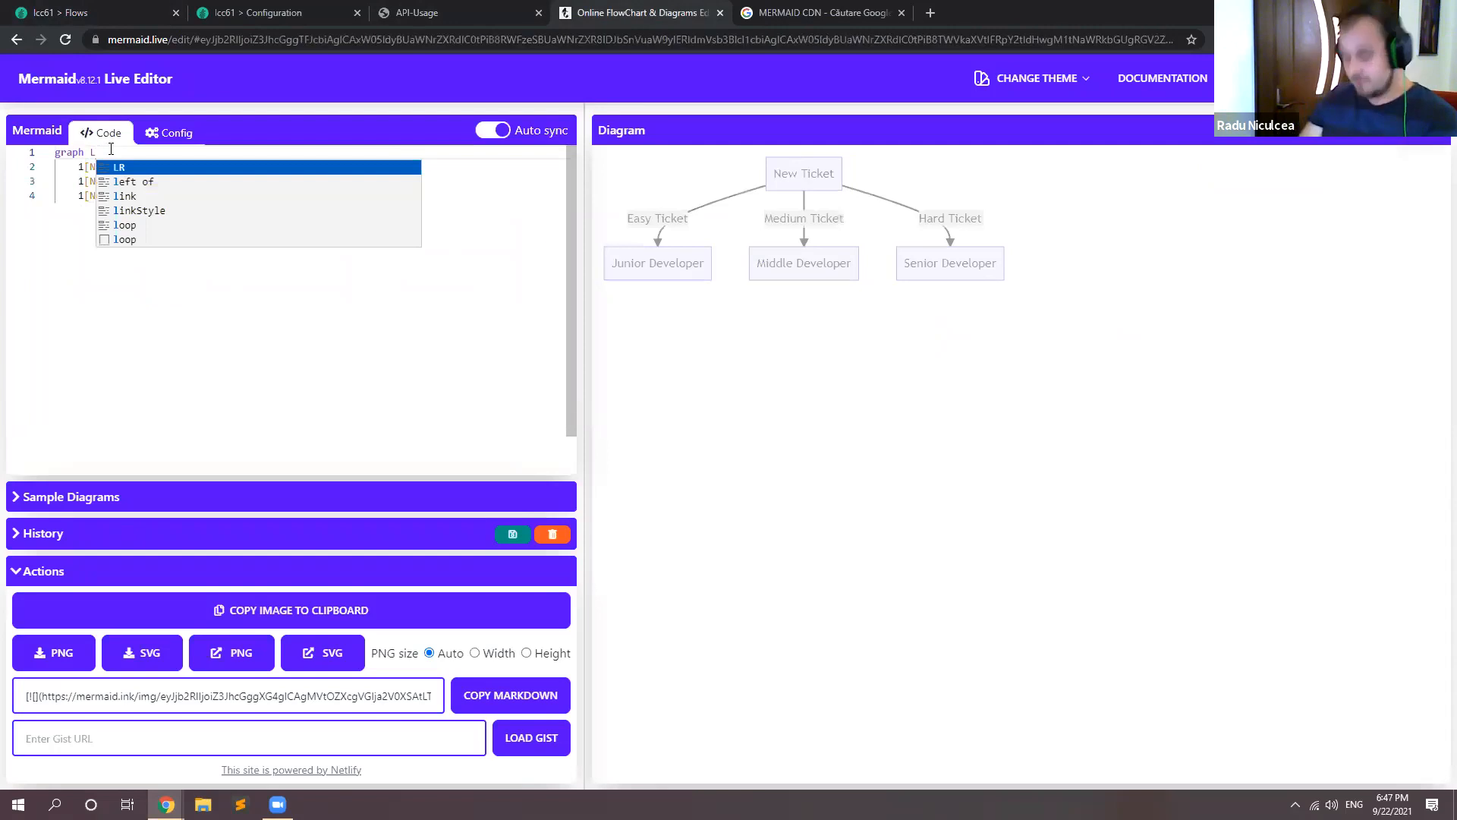
{"action": "key", "text": "BackSpace"}
{"action": "key", "text": "BackSpace"}
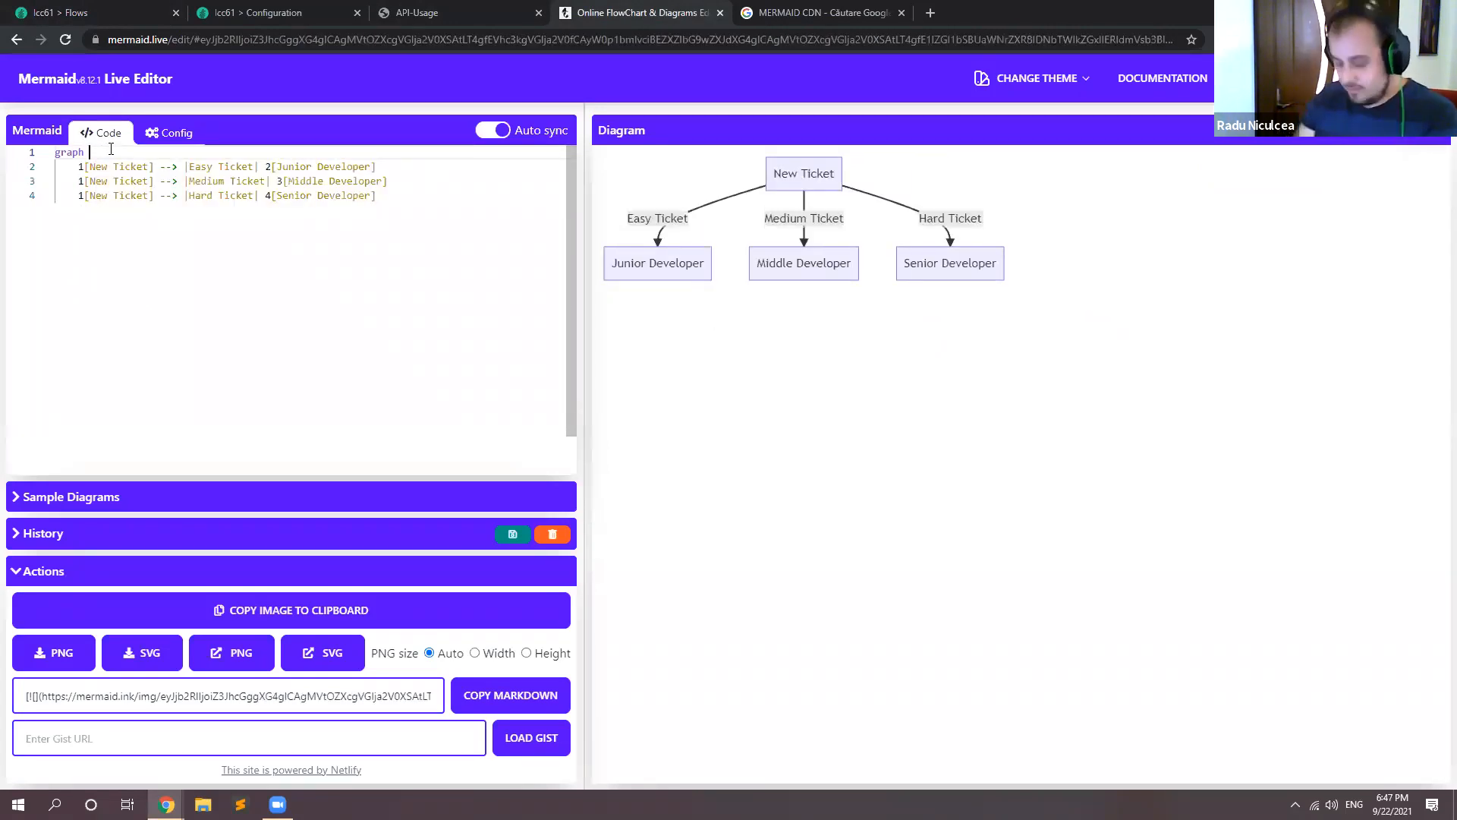
{"action": "type", "text": "TD"}
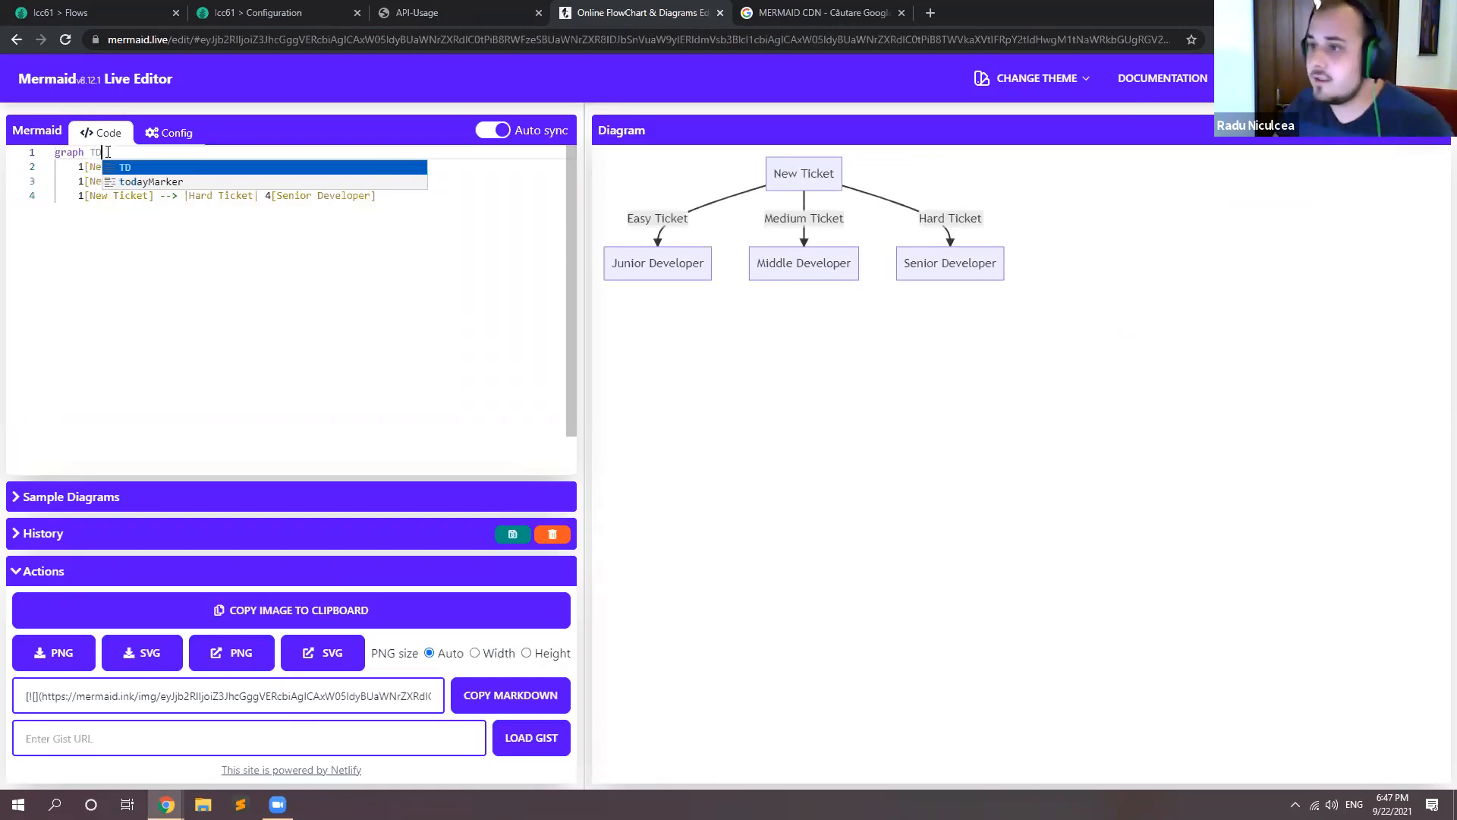
{"action": "key", "text": "Escape"}
Step: Reopen the Diagram form's settings from the Flows page and set the graph direction in the dg field's Content to TD
{"action": "left_click", "coordinate": [383, 9]}
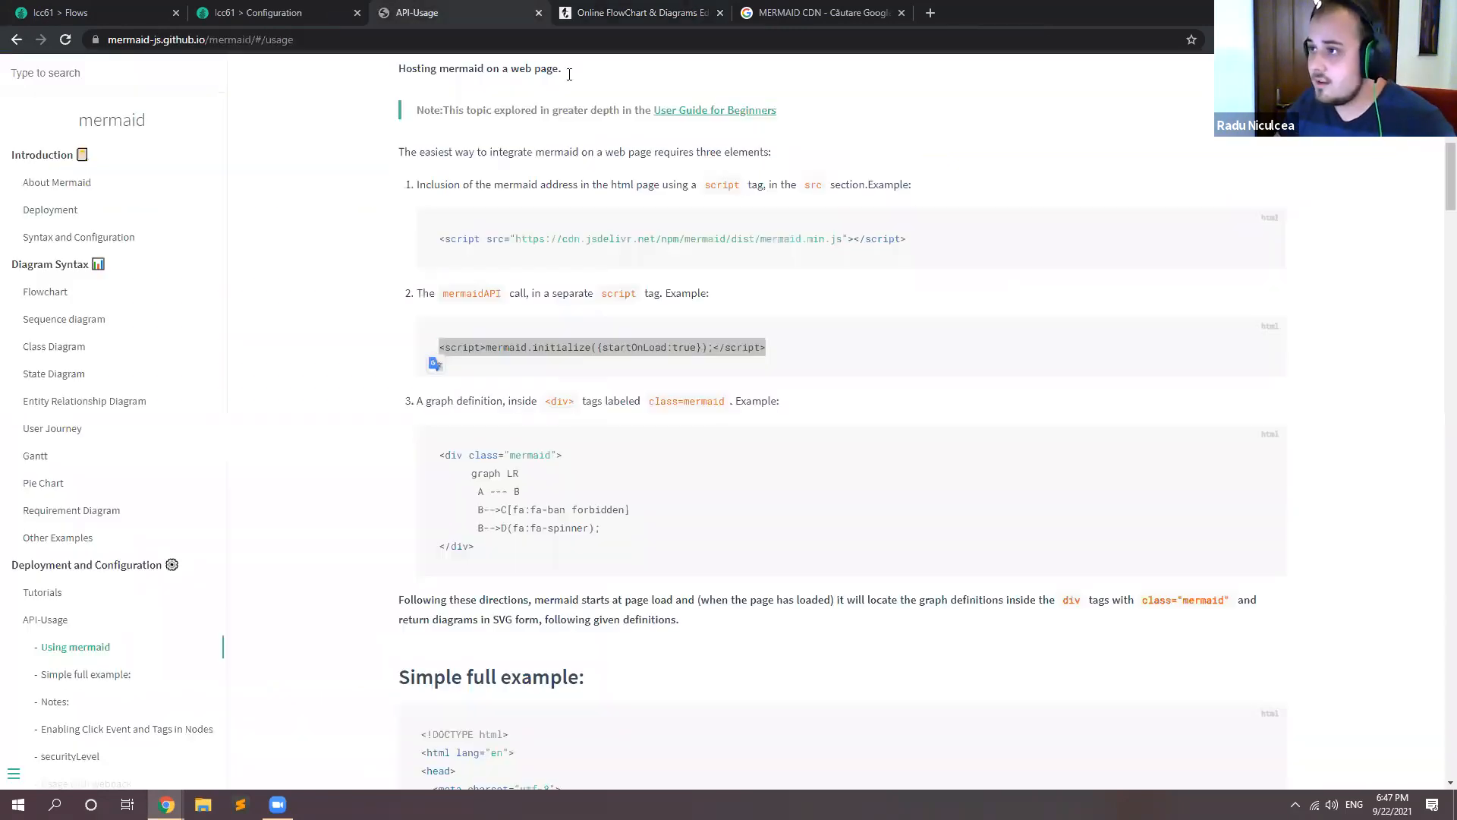
{"action": "left_click", "coordinate": [262, 9]}
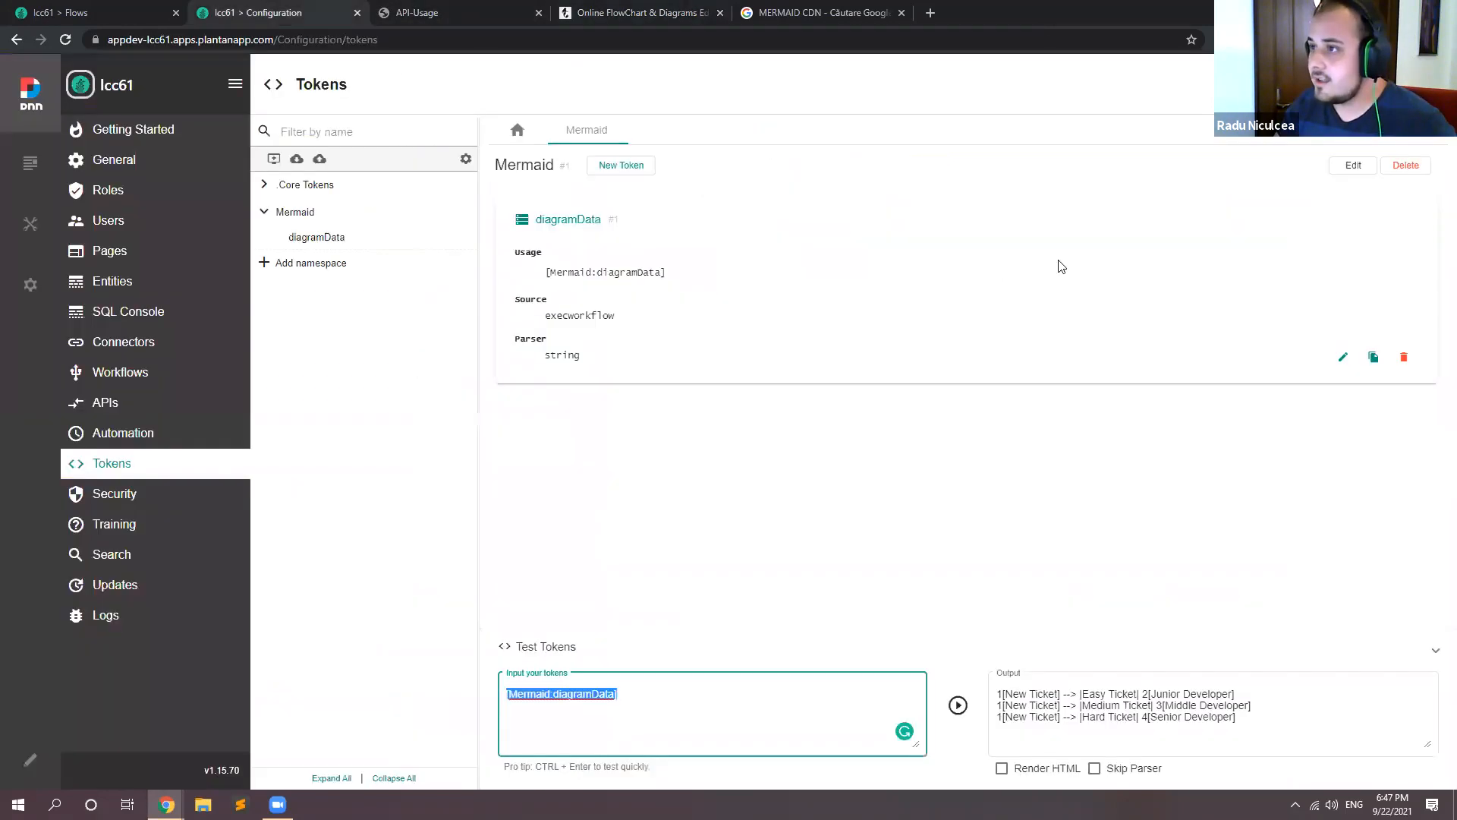
{"action": "left_click", "coordinate": [104, 10]}
{"action": "left_click", "coordinate": [1419, 761]}
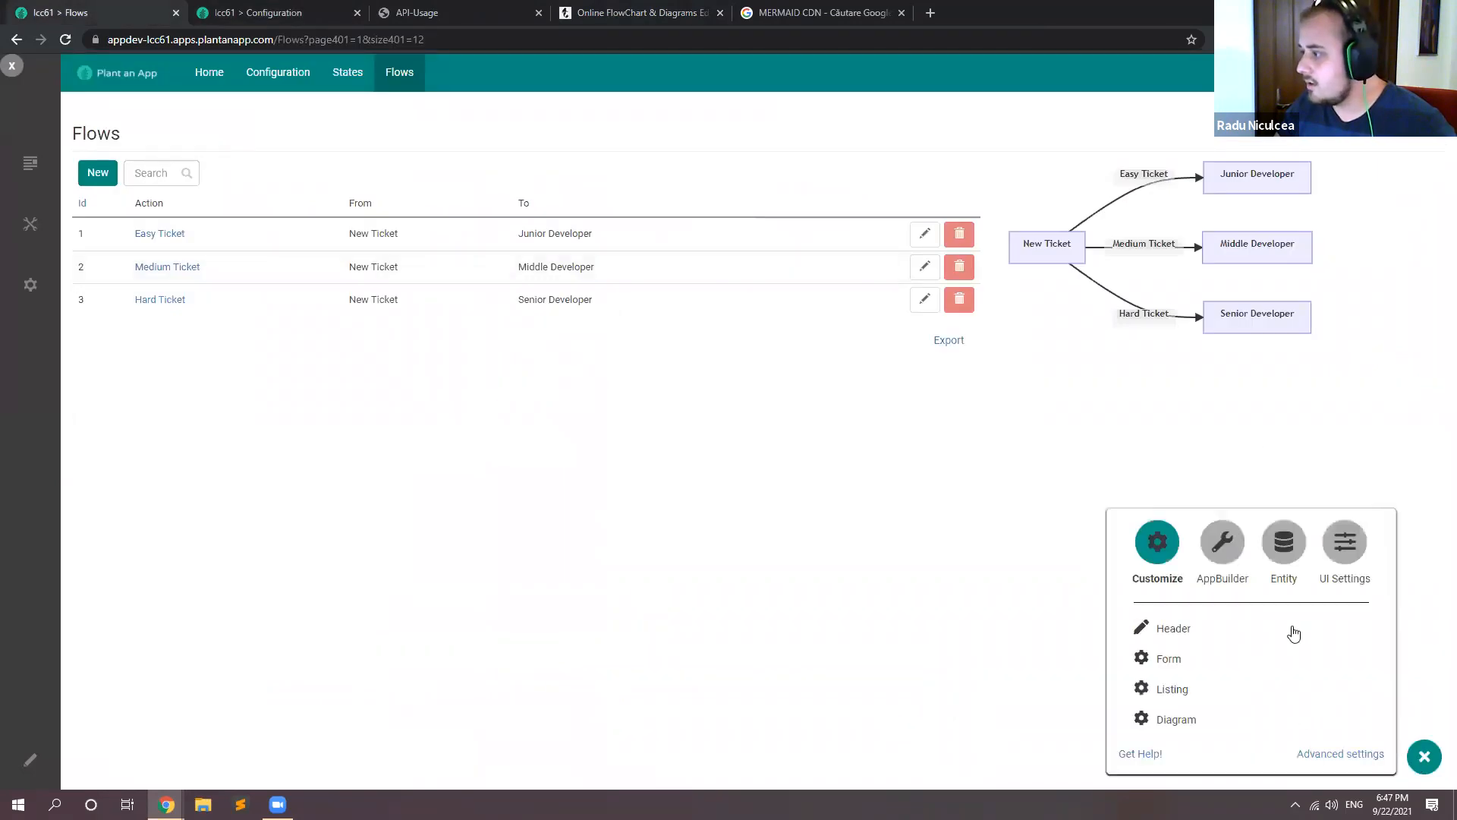
{"action": "left_click", "coordinate": [1188, 717]}
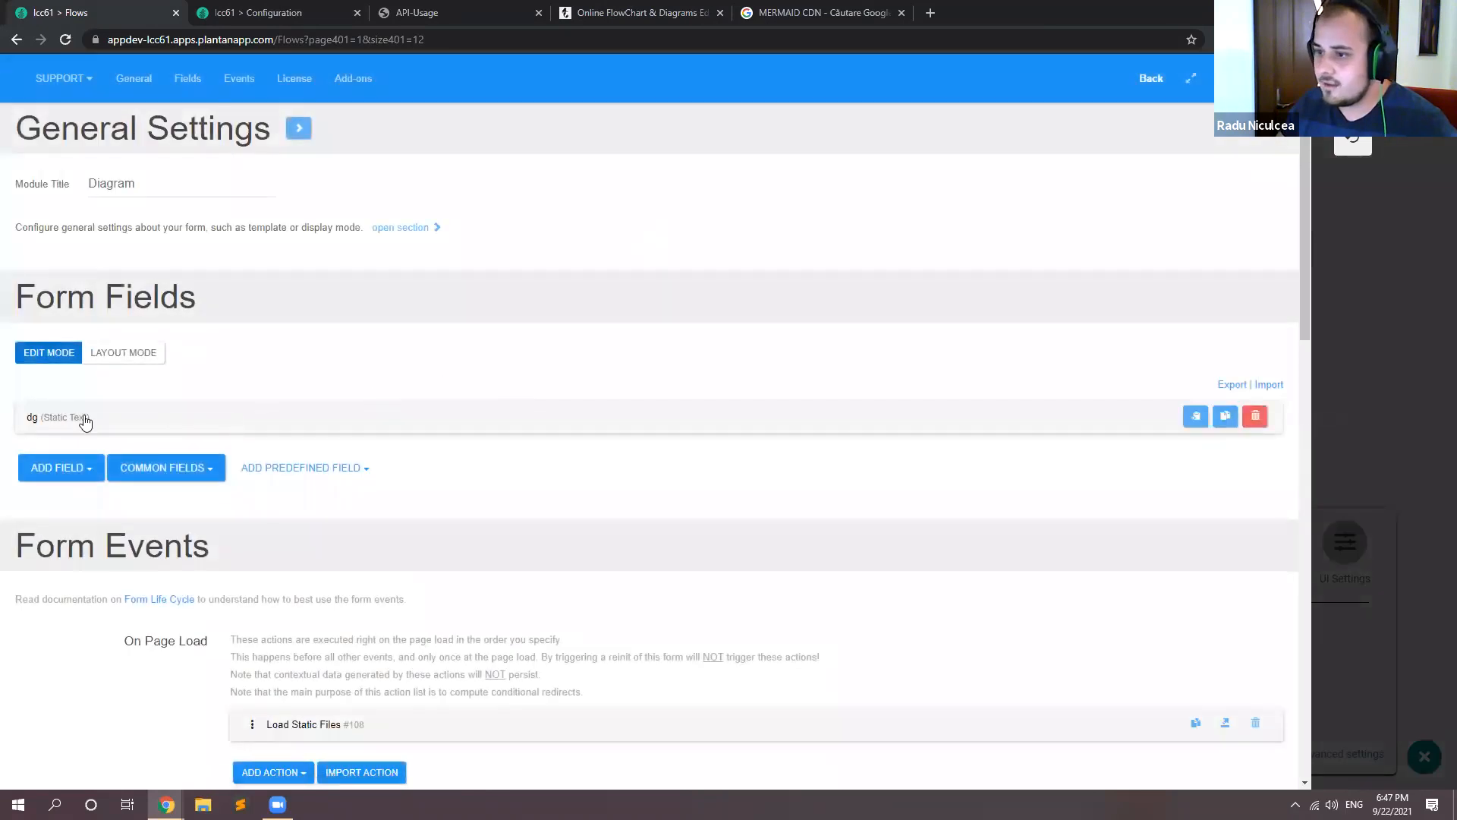
{"action": "left_click", "coordinate": [82, 420]}
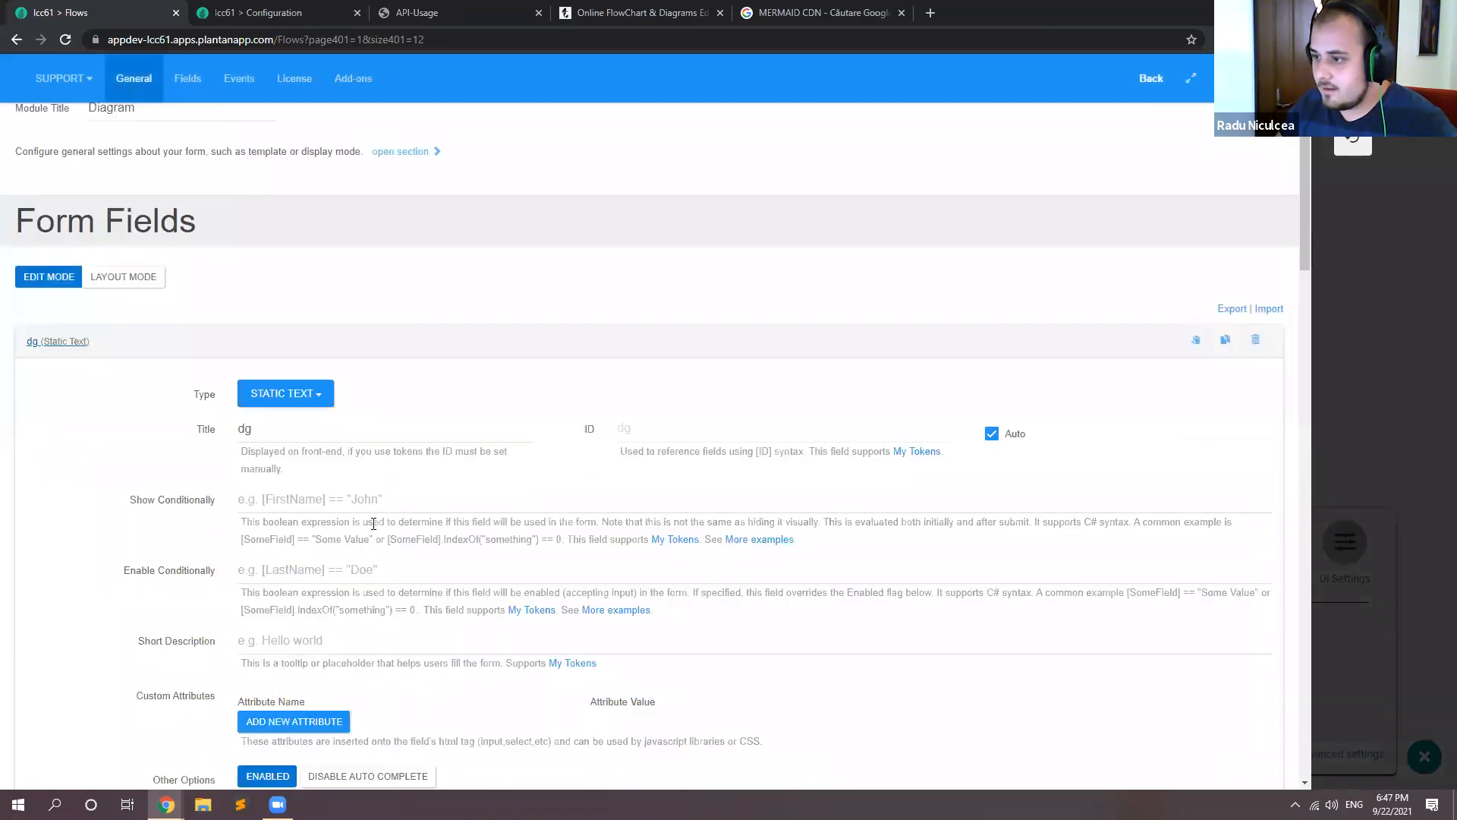
{"action": "scroll", "coordinate": [302, 421], "scroll_direction": "down", "scroll_amount": 2}
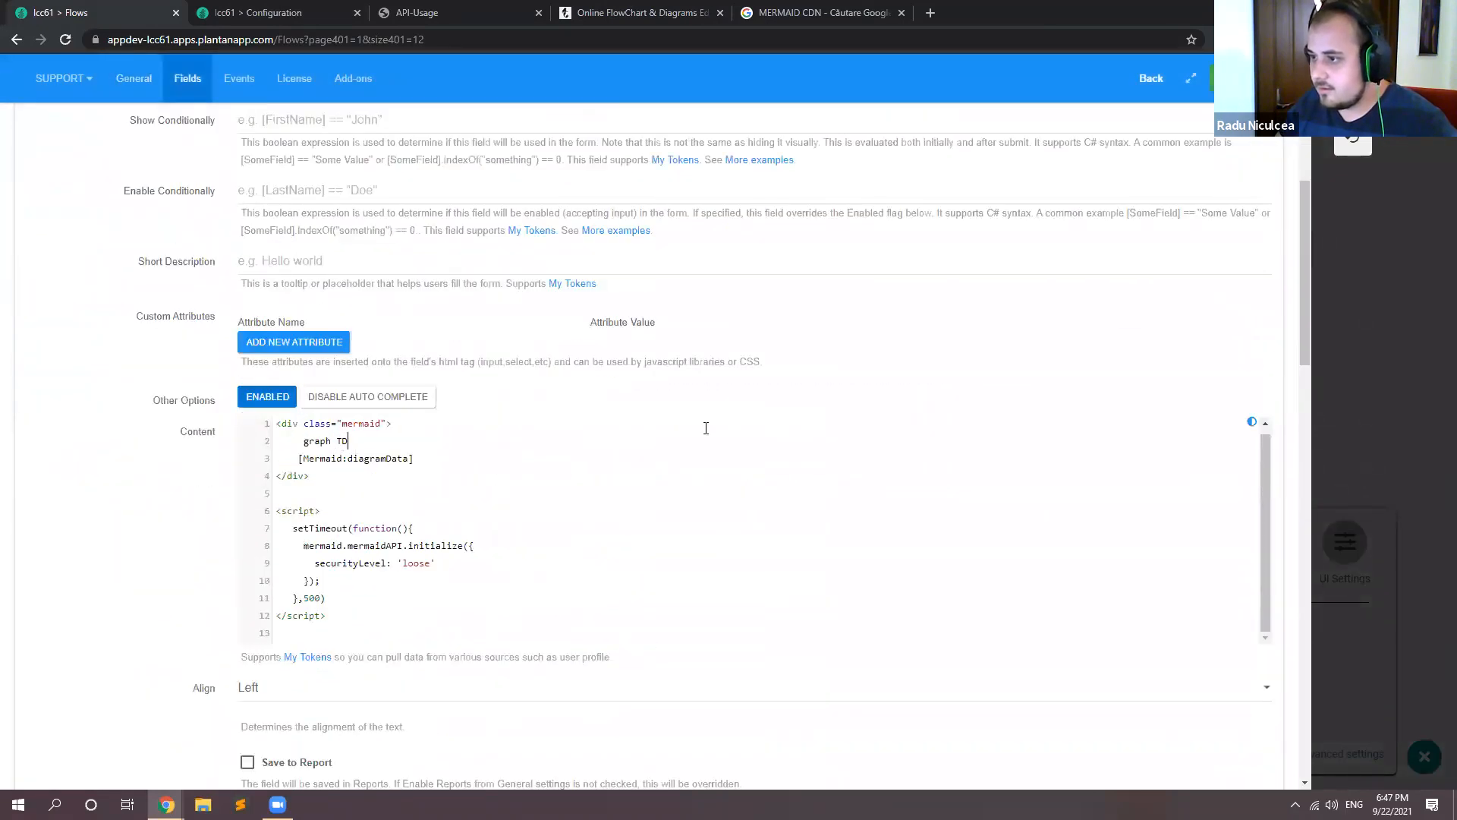
Step: Save the Diagram form's changed dg field and return to the Flows page
{"action": "scroll", "coordinate": [1130, 331], "scroll_direction": "up", "scroll_amount": 5}
{"action": "left_click", "coordinate": [1136, 322]}
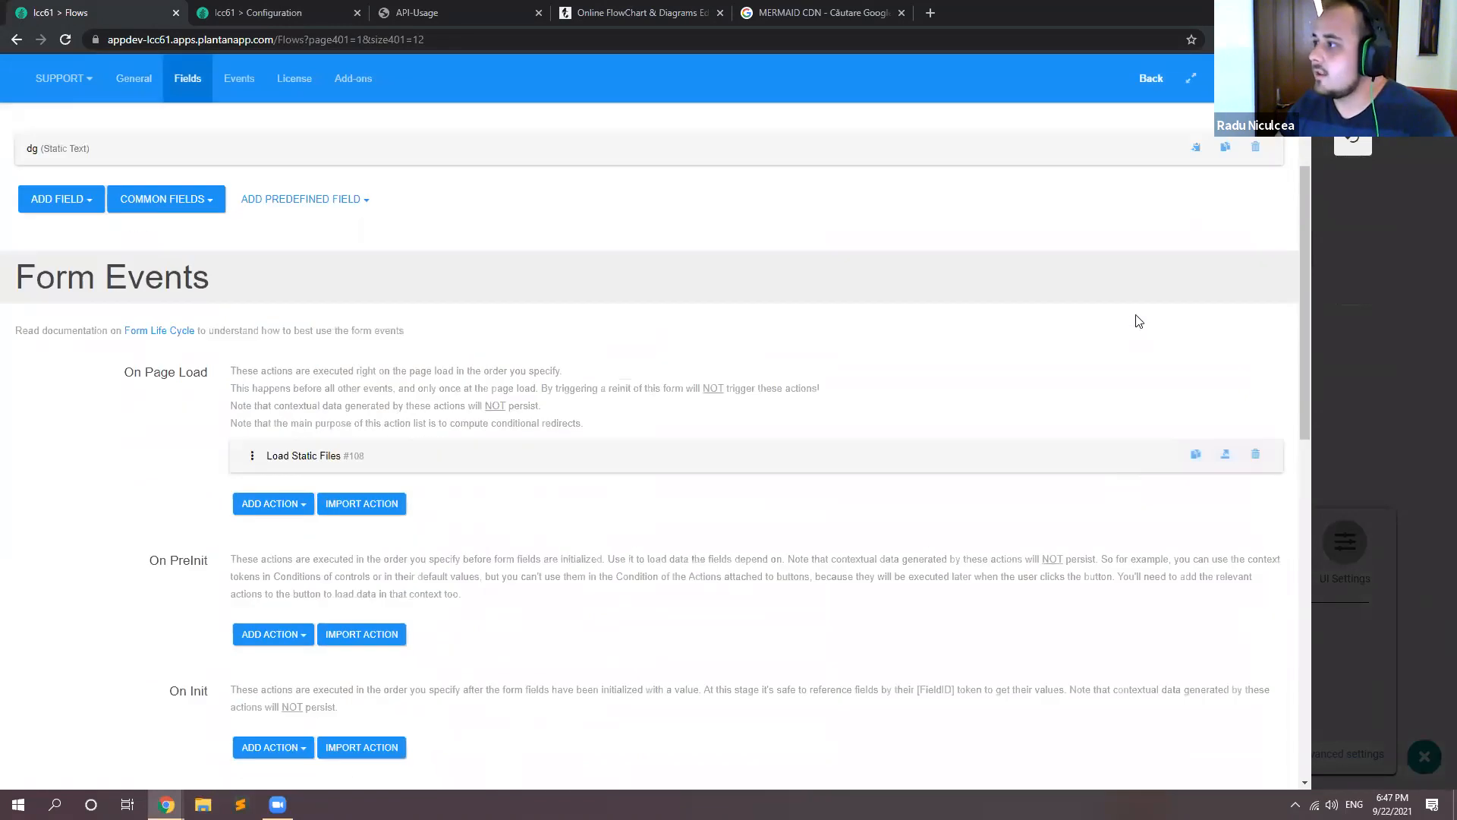
{"action": "scroll", "coordinate": [1139, 321], "scroll_direction": "up", "scroll_amount": 4}
{"action": "left_click", "coordinate": [1353, 131]}
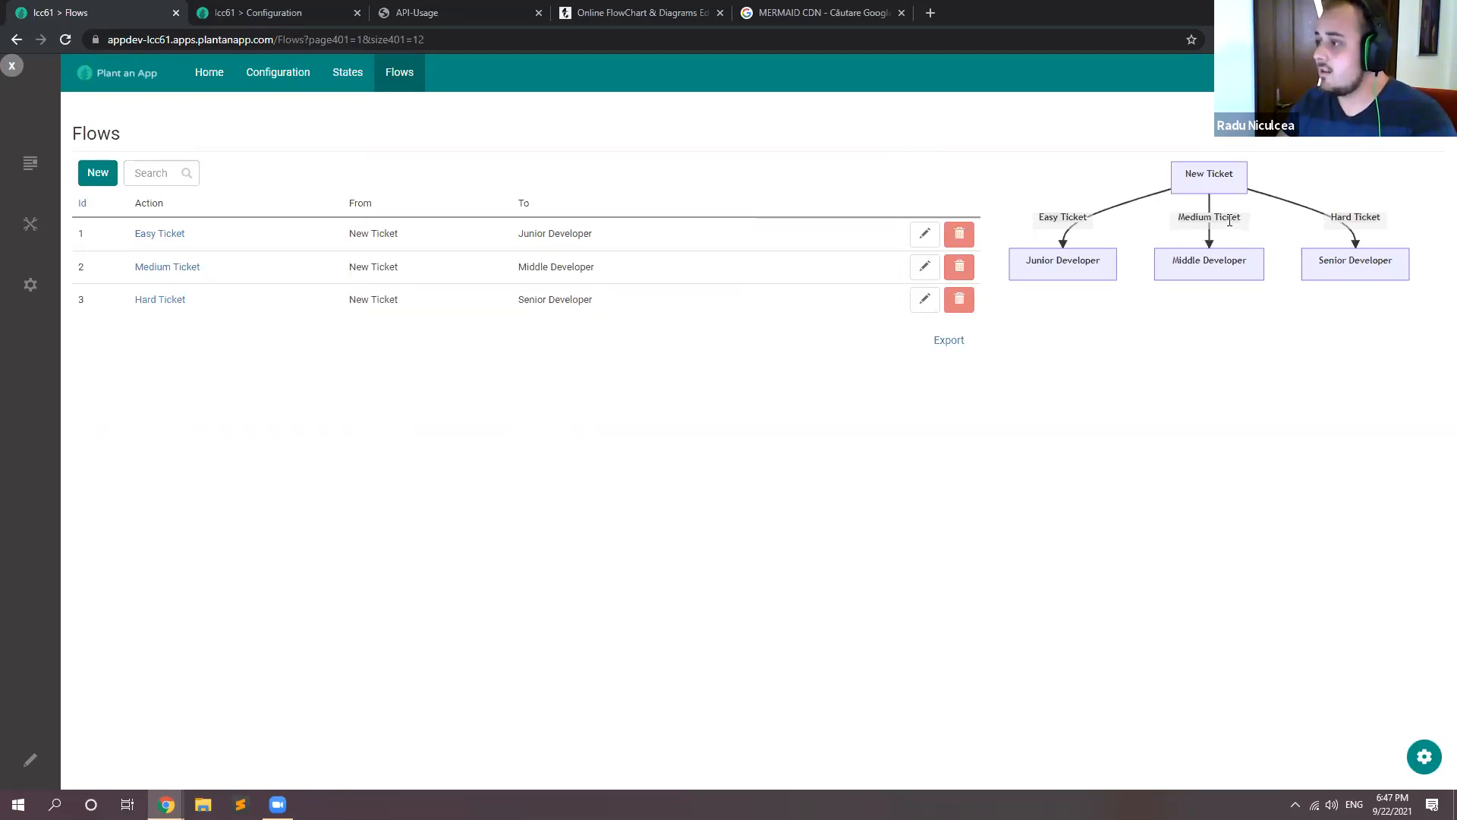
Step: Open the Form module's settings and add an Initialize Action Form And Continue Execution action to the Add button's On Click Handler
{"action": "left_click", "coordinate": [1424, 756]}
{"action": "left_click", "coordinate": [1169, 658]}
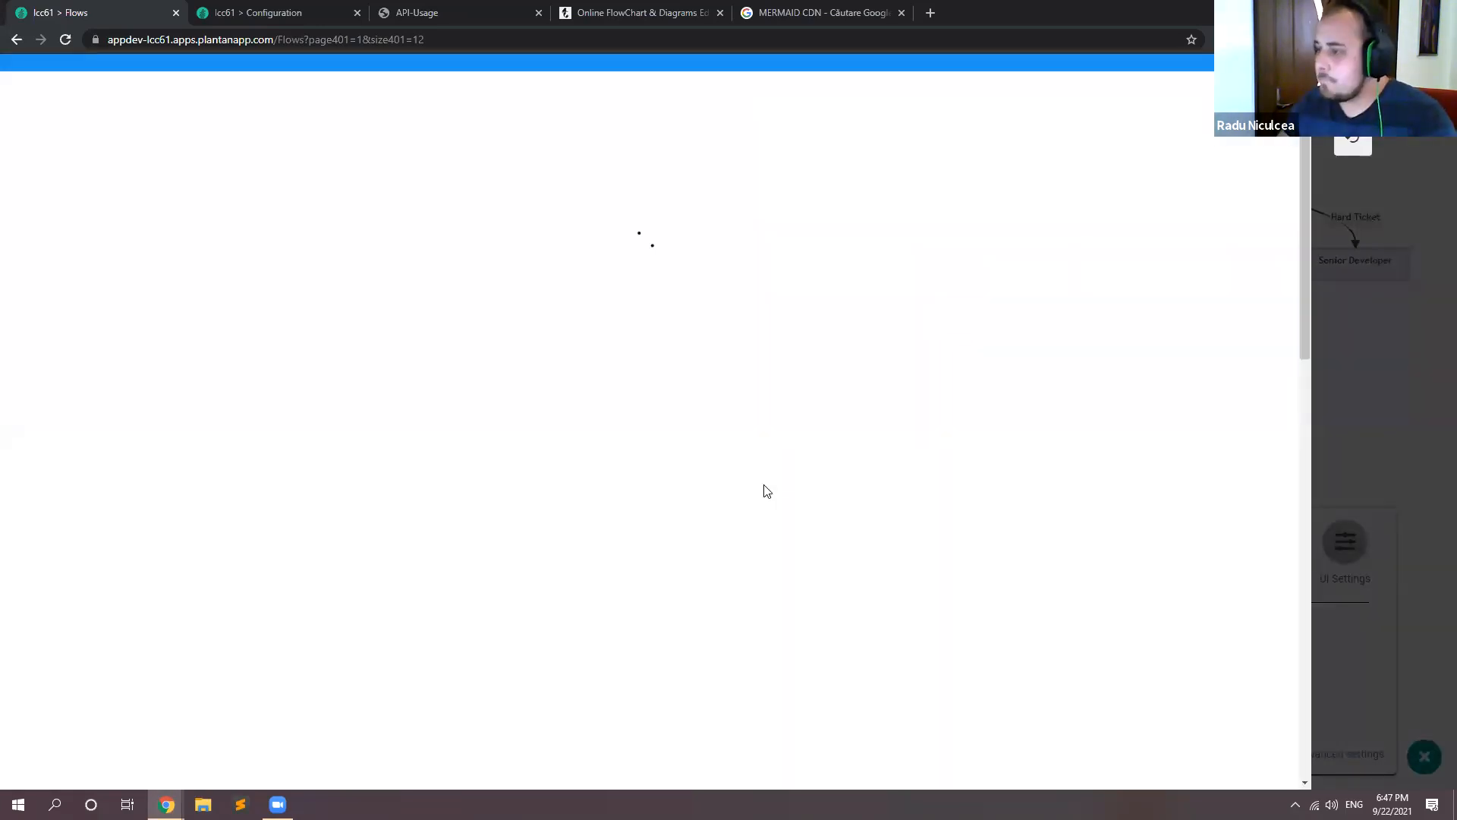
{"action": "scroll", "coordinate": [98, 456], "scroll_direction": "down", "scroll_amount": 2}
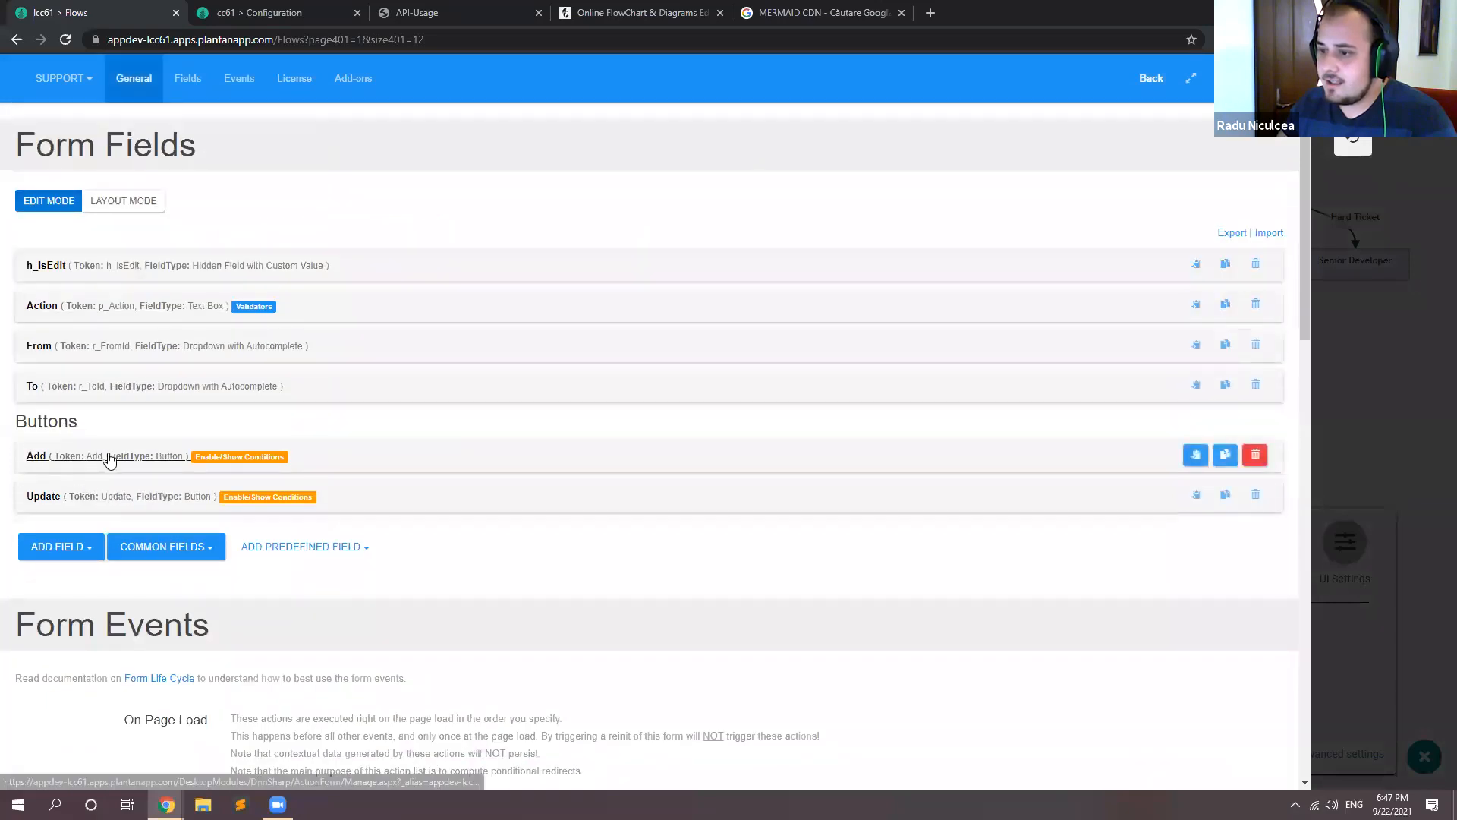
{"action": "left_click", "coordinate": [109, 457]}
{"action": "scroll", "coordinate": [273, 417], "scroll_direction": "down", "scroll_amount": 10}
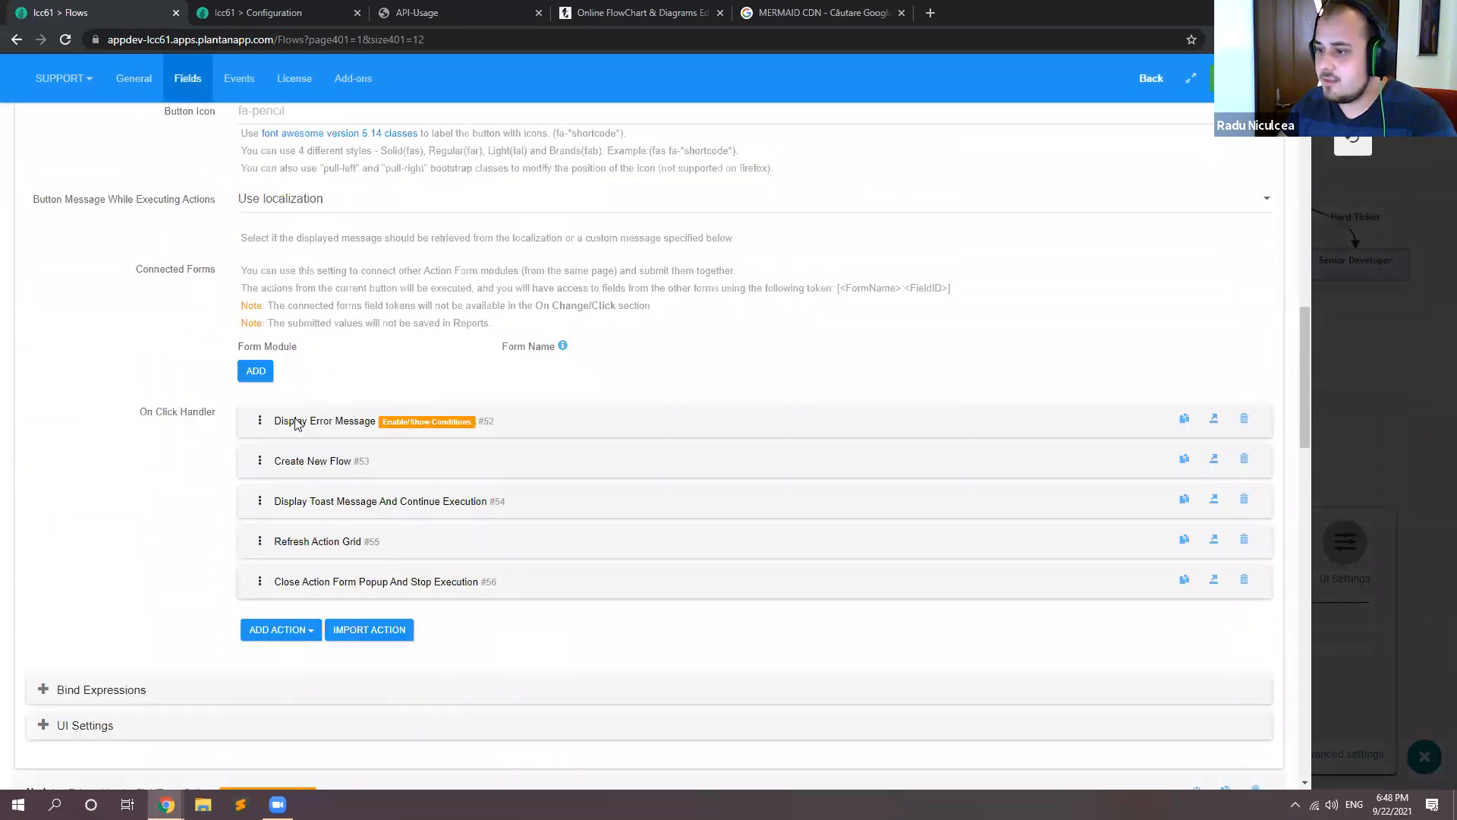
{"action": "scroll", "coordinate": [296, 455], "scroll_direction": "down", "scroll_amount": 2}
{"action": "left_click", "coordinate": [312, 516]}
{"action": "type", "text": "ini"}
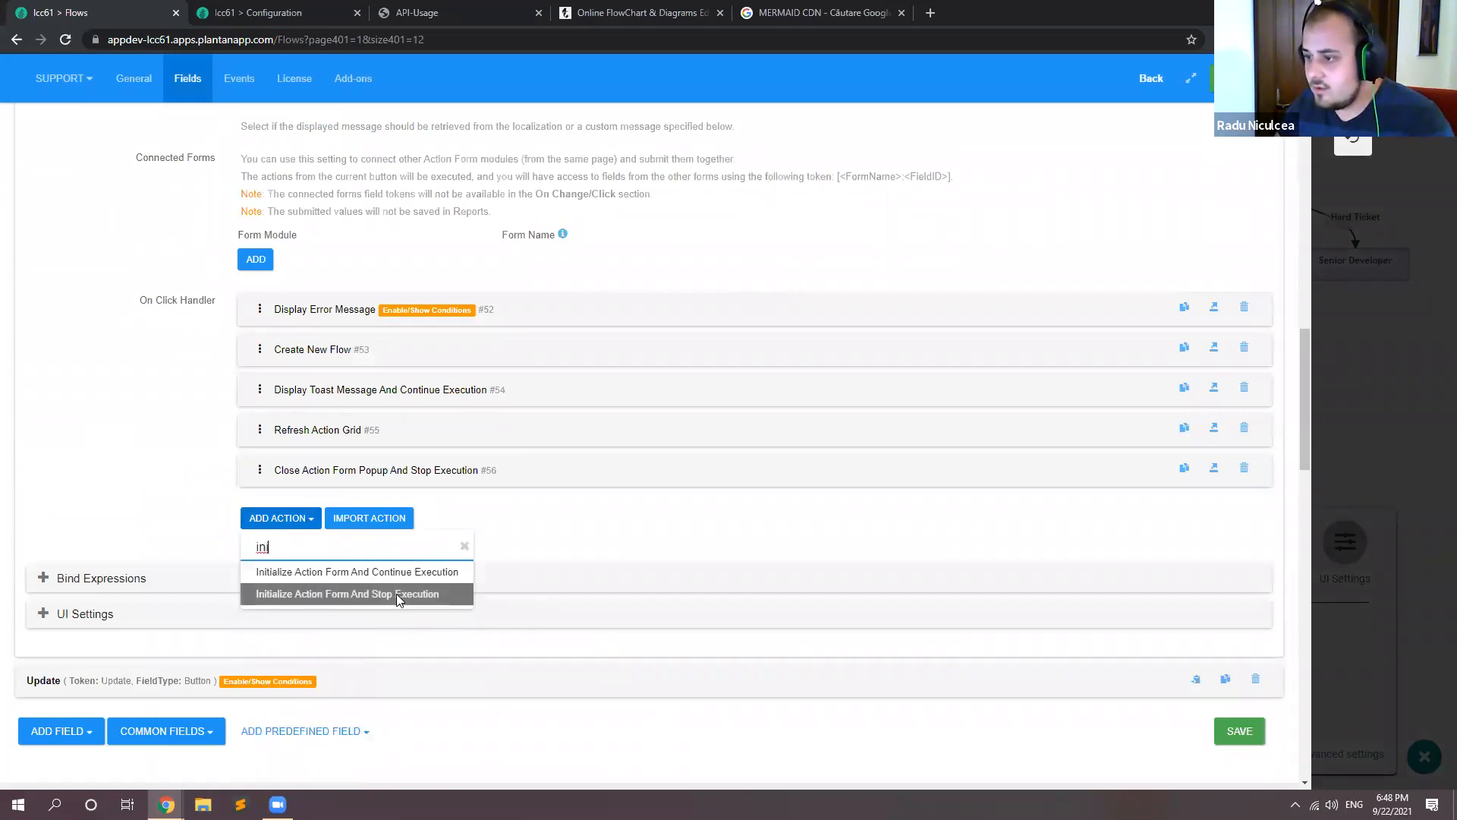
{"action": "left_click", "coordinate": [394, 569]}
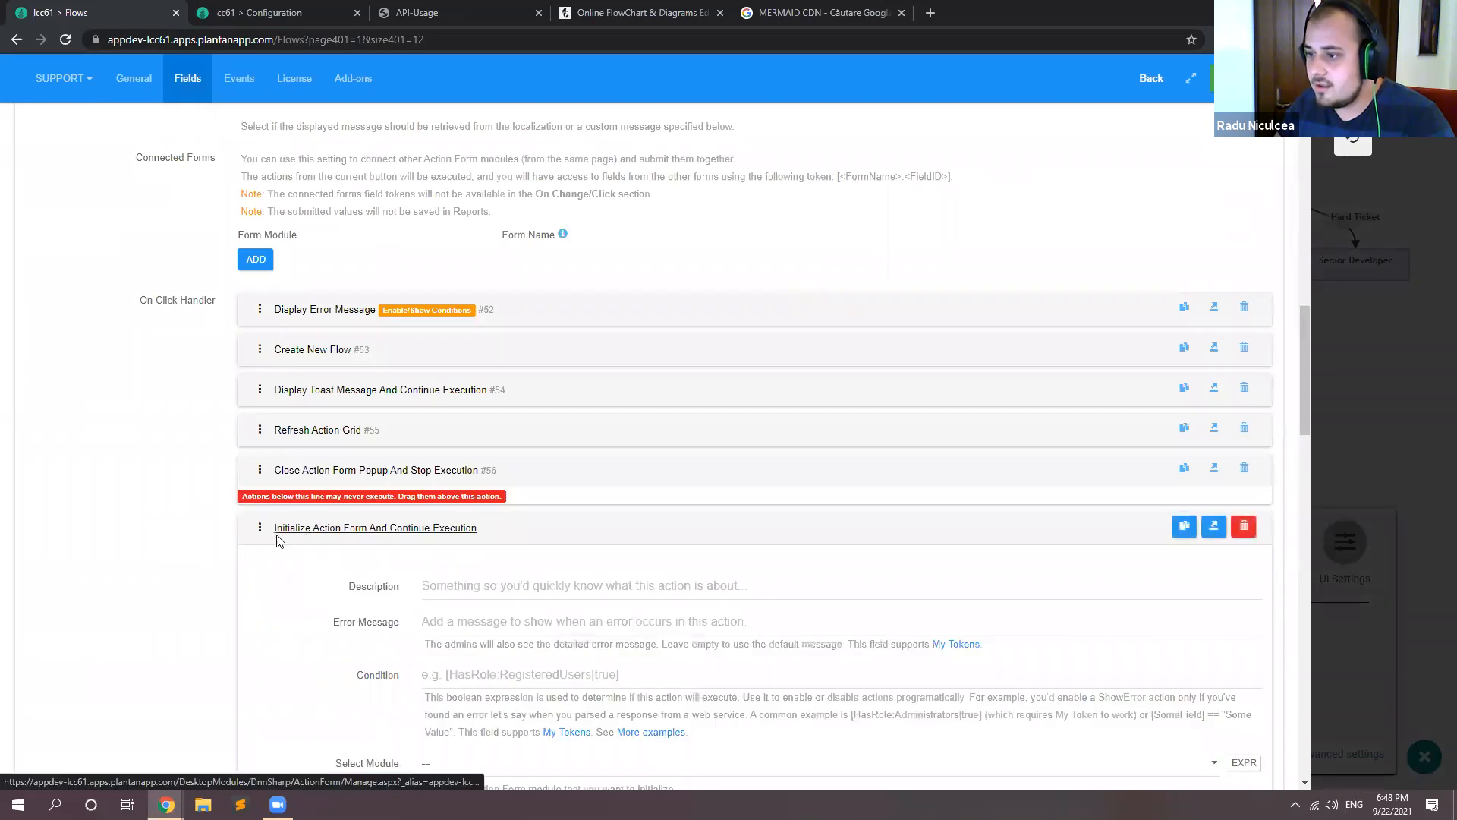
Step: Collapse the new initialize action and move it directly above Refresh Action Grid in the Add button's On Click Handler
{"action": "left_click", "coordinate": [276, 534]}
{"action": "left_click_drag", "start_coordinate": [254, 529], "coordinate": [258, 425]}
{"action": "left_click", "coordinate": [246, 529]}
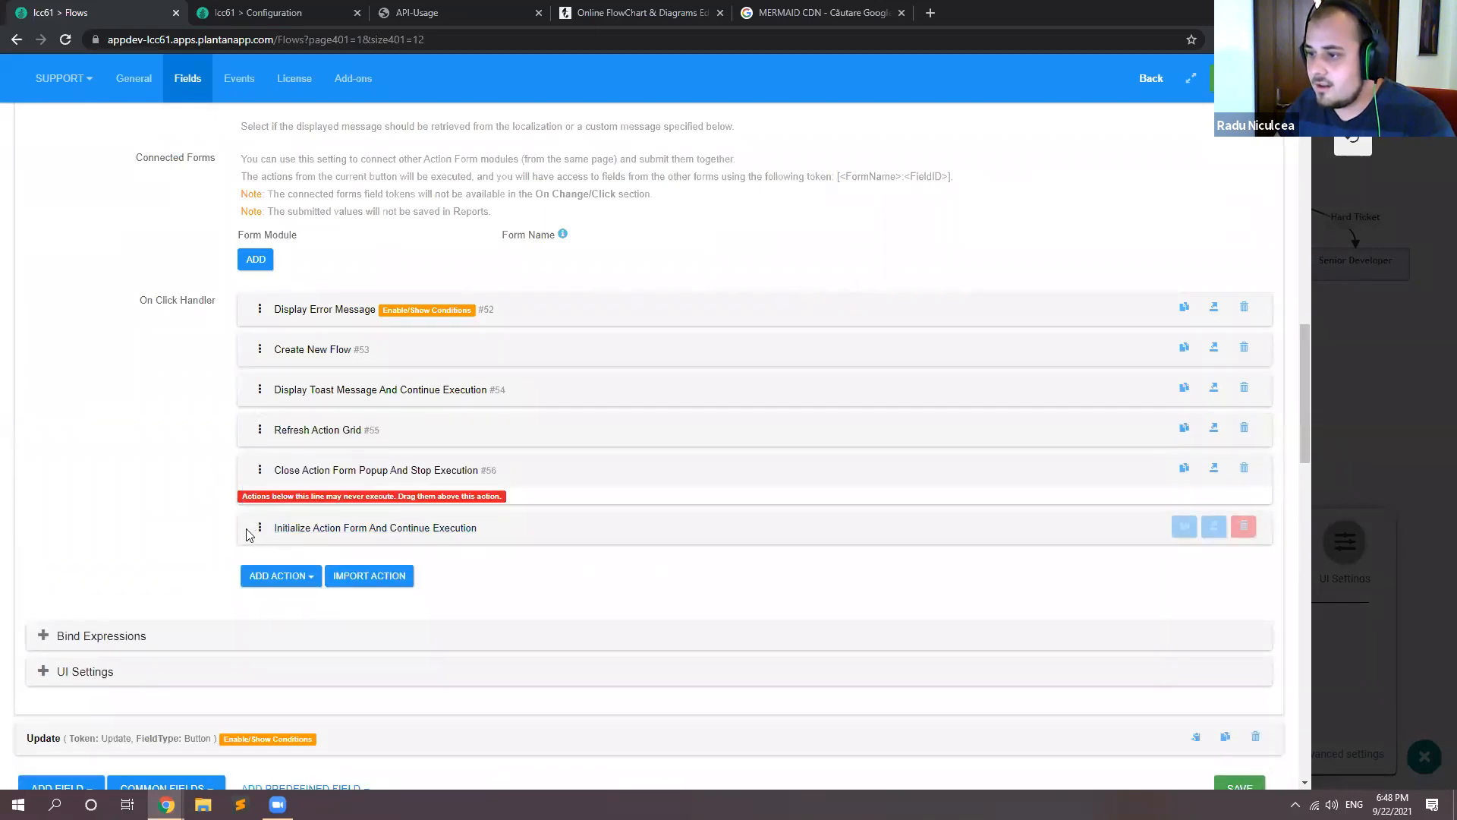
{"action": "left_click_drag", "start_coordinate": [257, 529], "coordinate": [257, 426]}
Step: Set the Add button's Initialize Action Form action to initialize the Diagram (#409) module, and collapse the action
{"action": "left_click", "coordinate": [303, 428]}
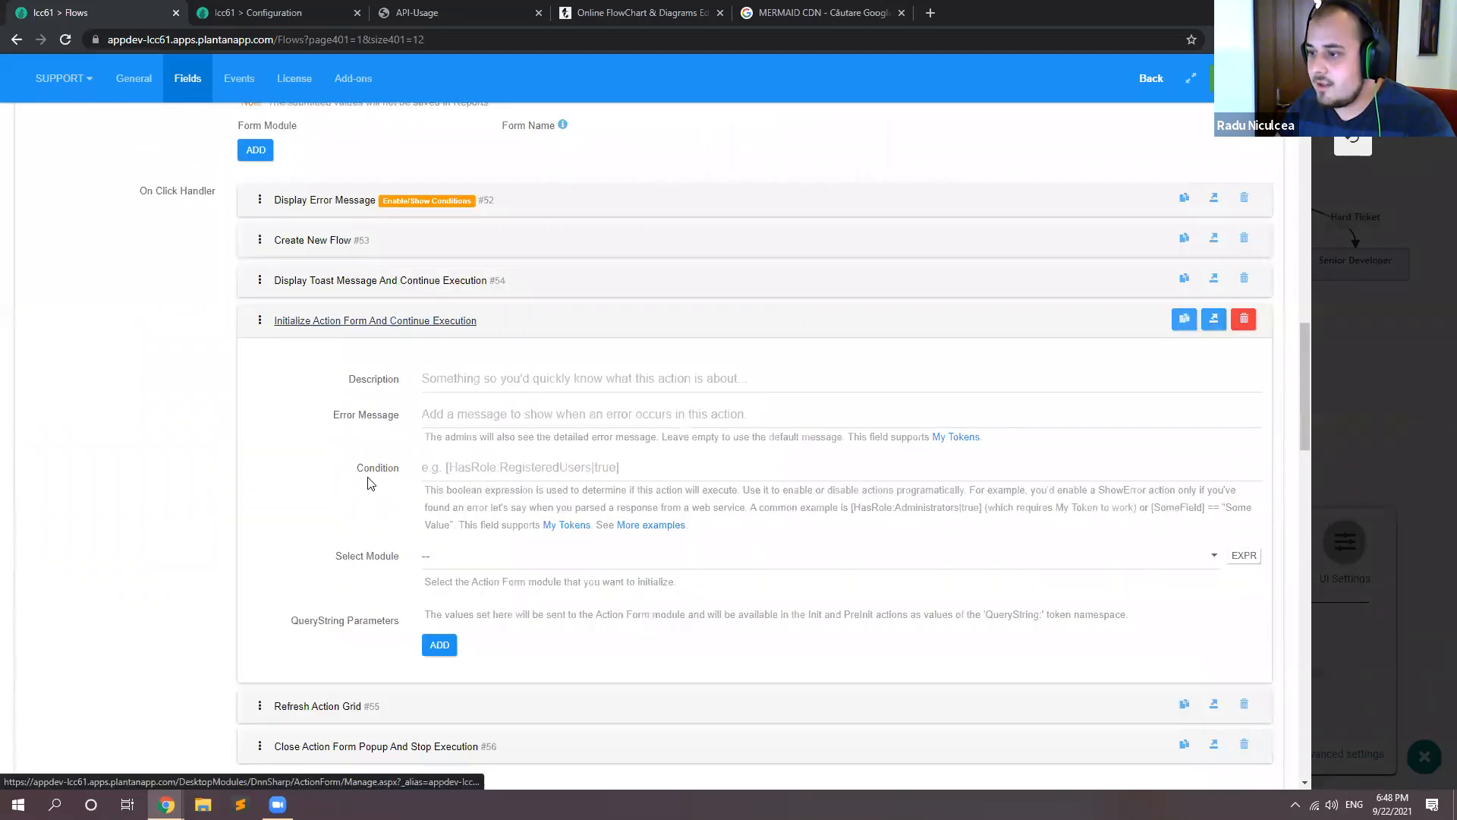
{"action": "scroll", "coordinate": [367, 484], "scroll_direction": "down", "scroll_amount": 3}
{"action": "left_click", "coordinate": [494, 361]}
{"action": "left_click", "coordinate": [475, 414]}
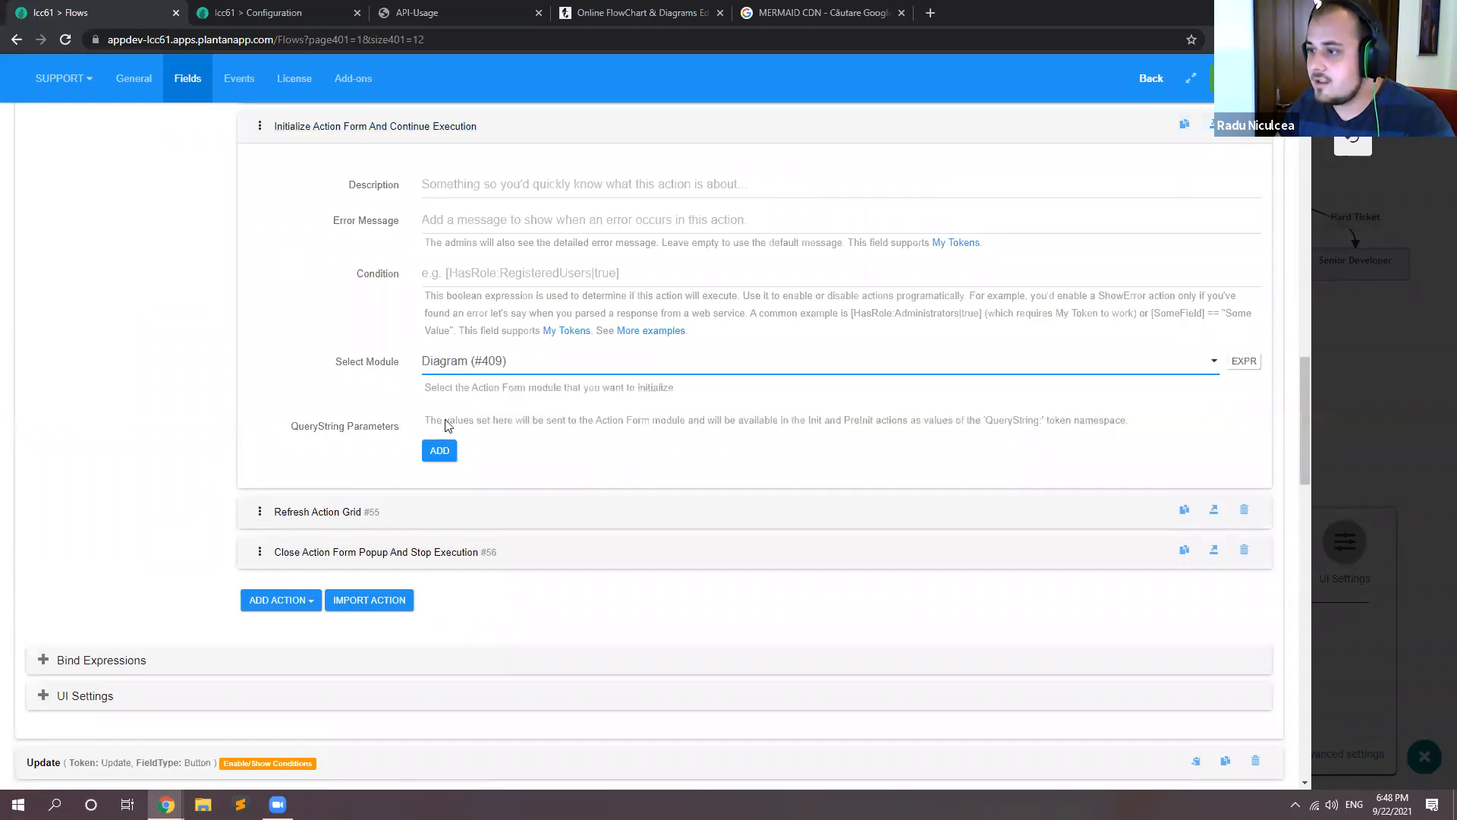
{"action": "scroll", "coordinate": [485, 421], "scroll_direction": "up", "scroll_amount": 3}
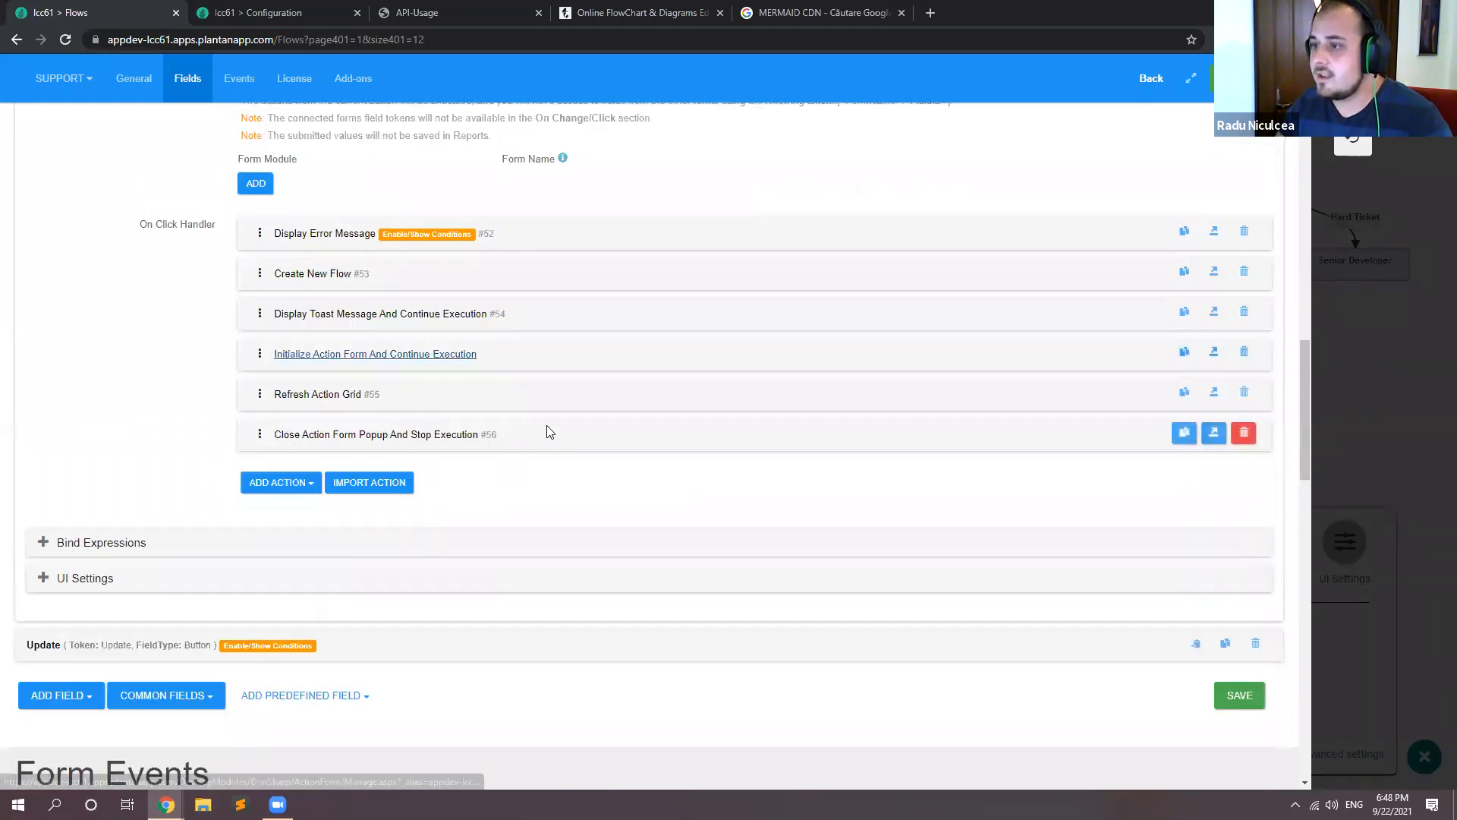
Step: Export the Add button's Initialize Action Form action, copy its JSON and close the export dialog
{"action": "scroll", "coordinate": [182, 342], "scroll_direction": "up", "scroll_amount": 4}
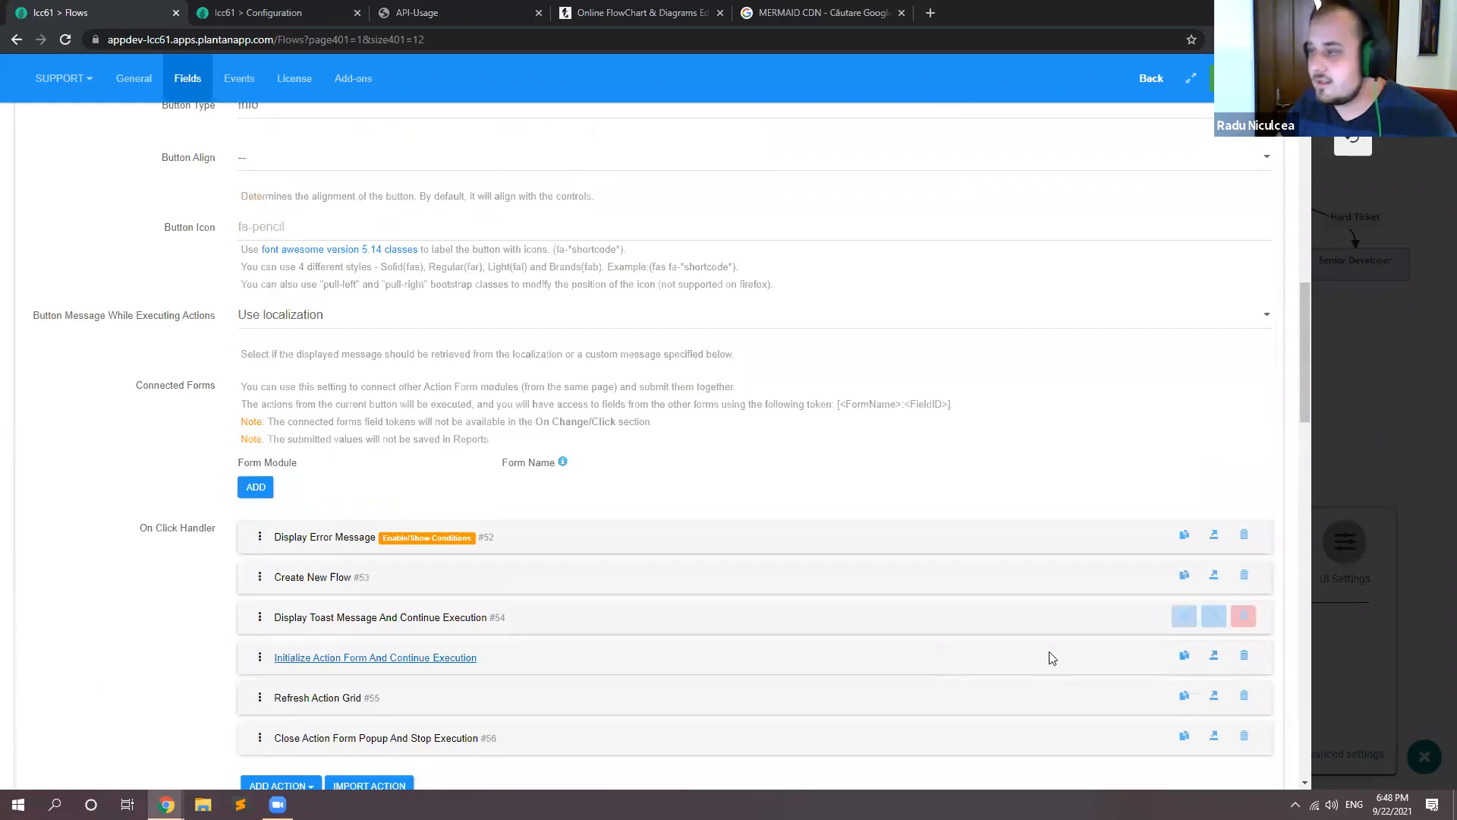
{"action": "left_click", "coordinate": [1214, 655]}
{"action": "left_click", "coordinate": [968, 540]}
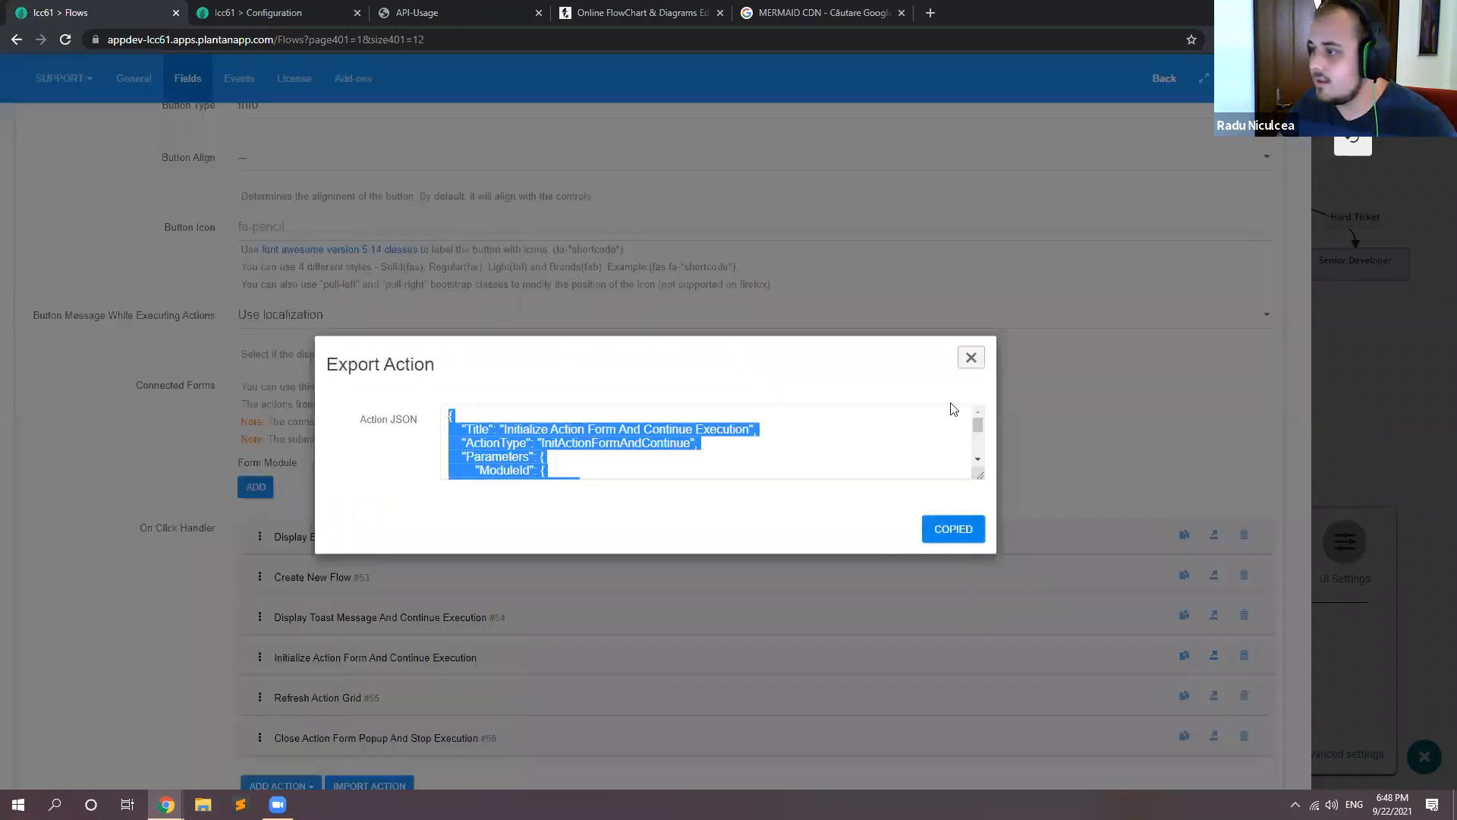
{"action": "left_click", "coordinate": [970, 357]}
Step: Import the copied action JSON into the Update button's On Click Handler and place the action directly above Refresh Action Grid
{"action": "scroll", "coordinate": [99, 282], "scroll_direction": "up", "scroll_amount": 5}
{"action": "scroll", "coordinate": [96, 282], "scroll_direction": "up", "scroll_amount": 5}
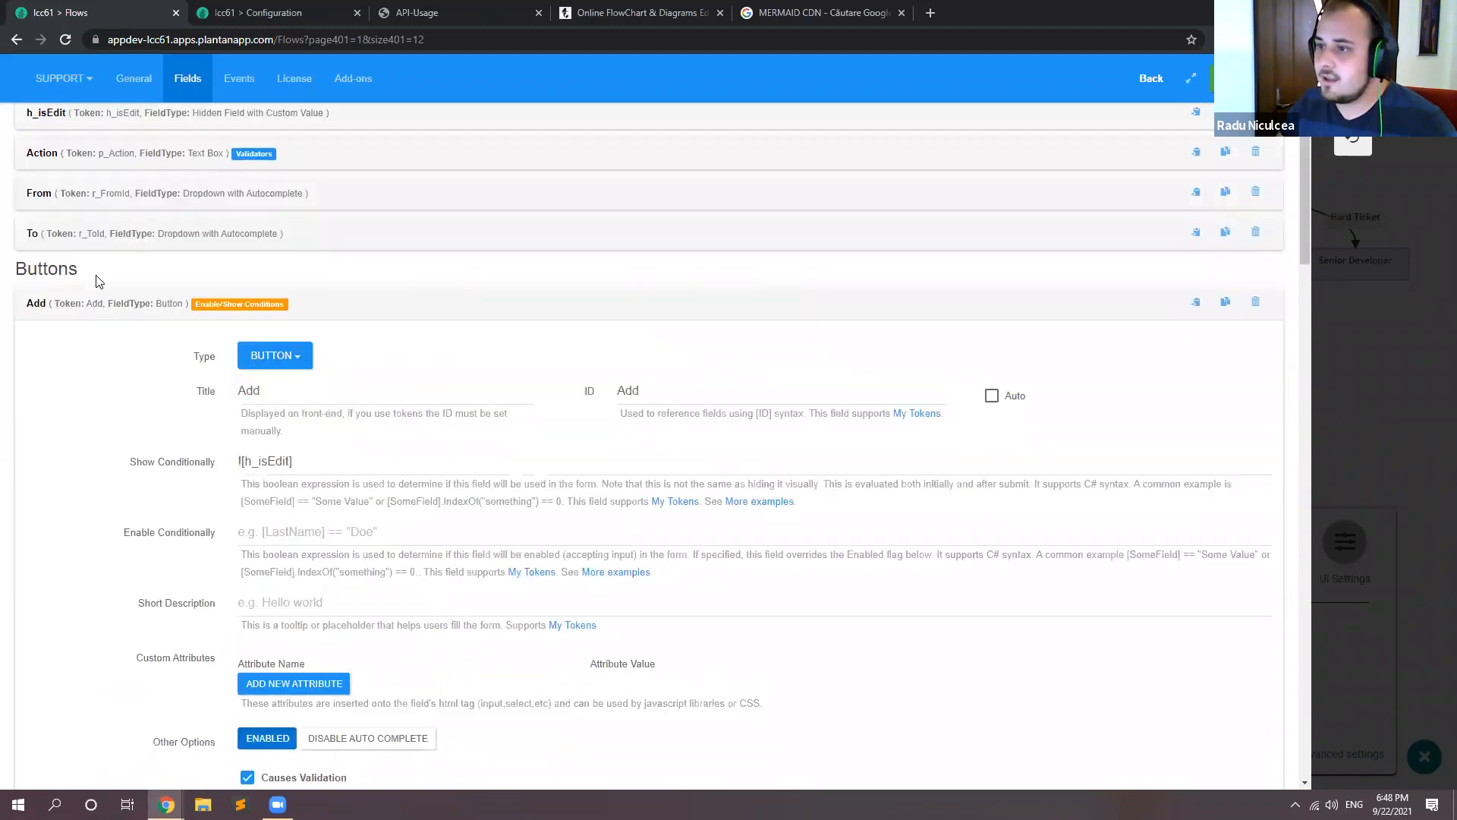
{"action": "left_click", "coordinate": [101, 305]}
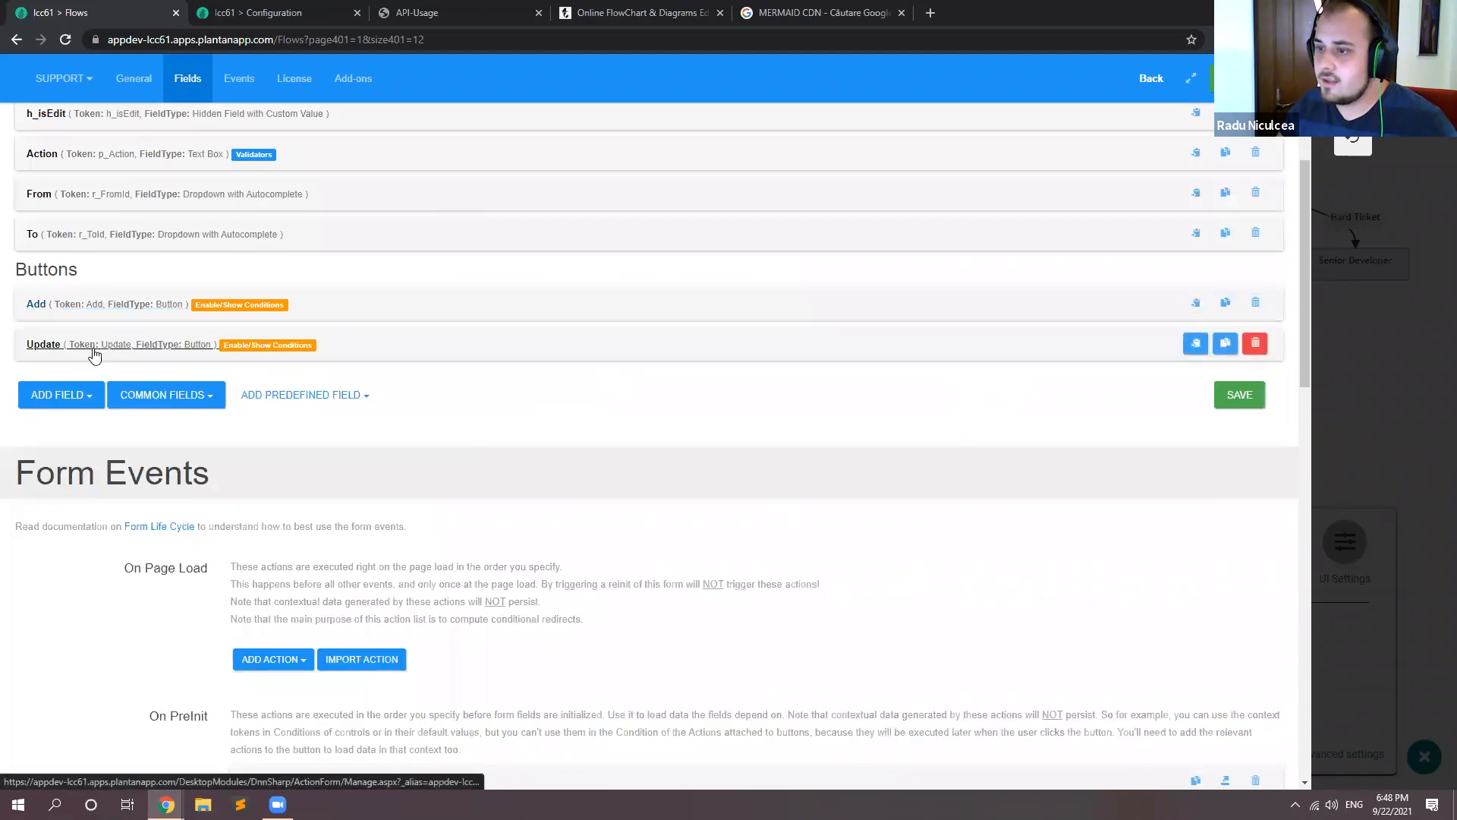
{"action": "left_click", "coordinate": [94, 354]}
{"action": "scroll", "coordinate": [260, 437], "scroll_direction": "down", "scroll_amount": 10}
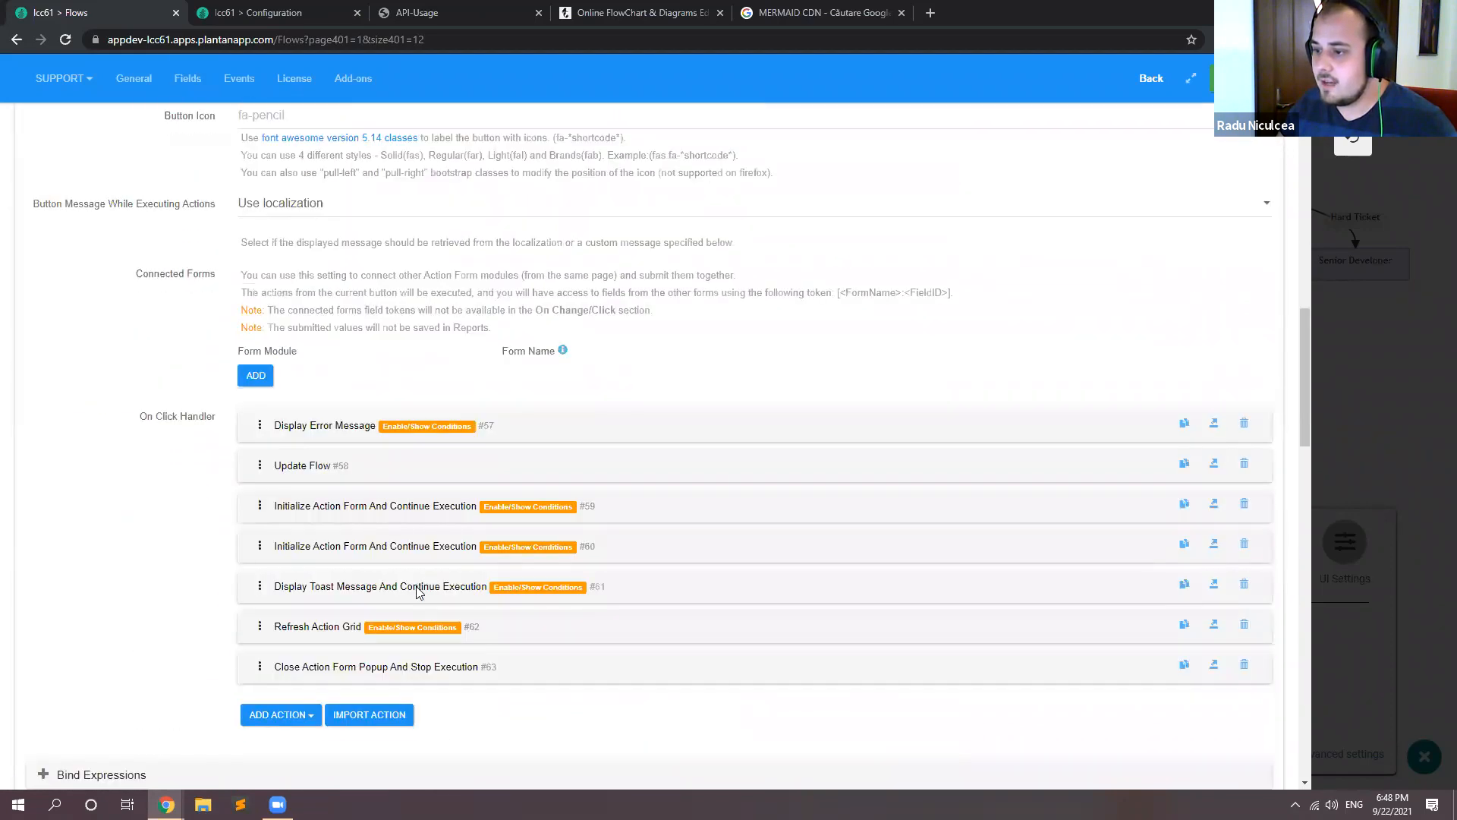
{"action": "left_click", "coordinate": [378, 720]}
{"action": "key", "text": "ctrl+v"}
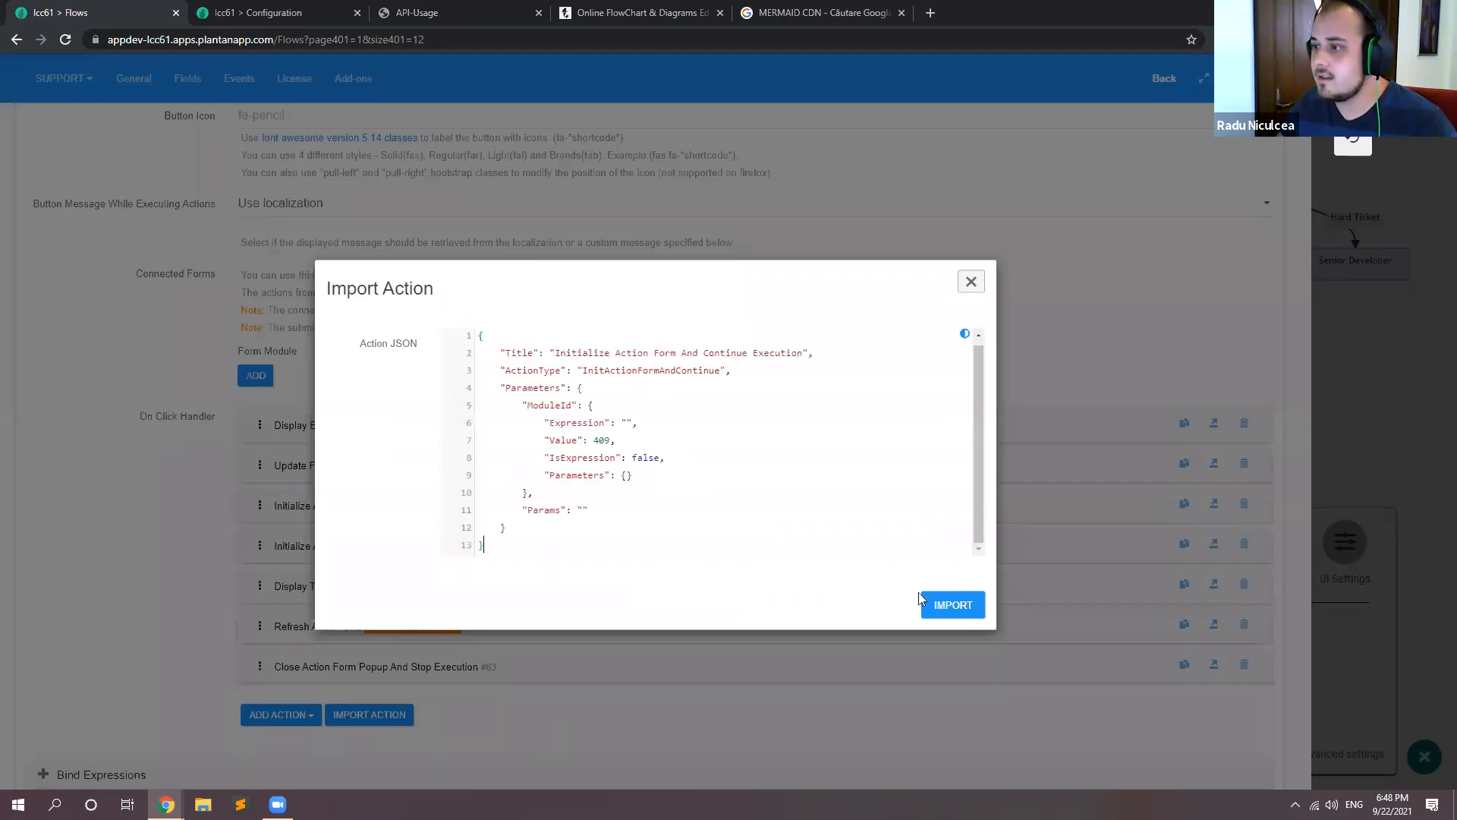
{"action": "left_click", "coordinate": [958, 607]}
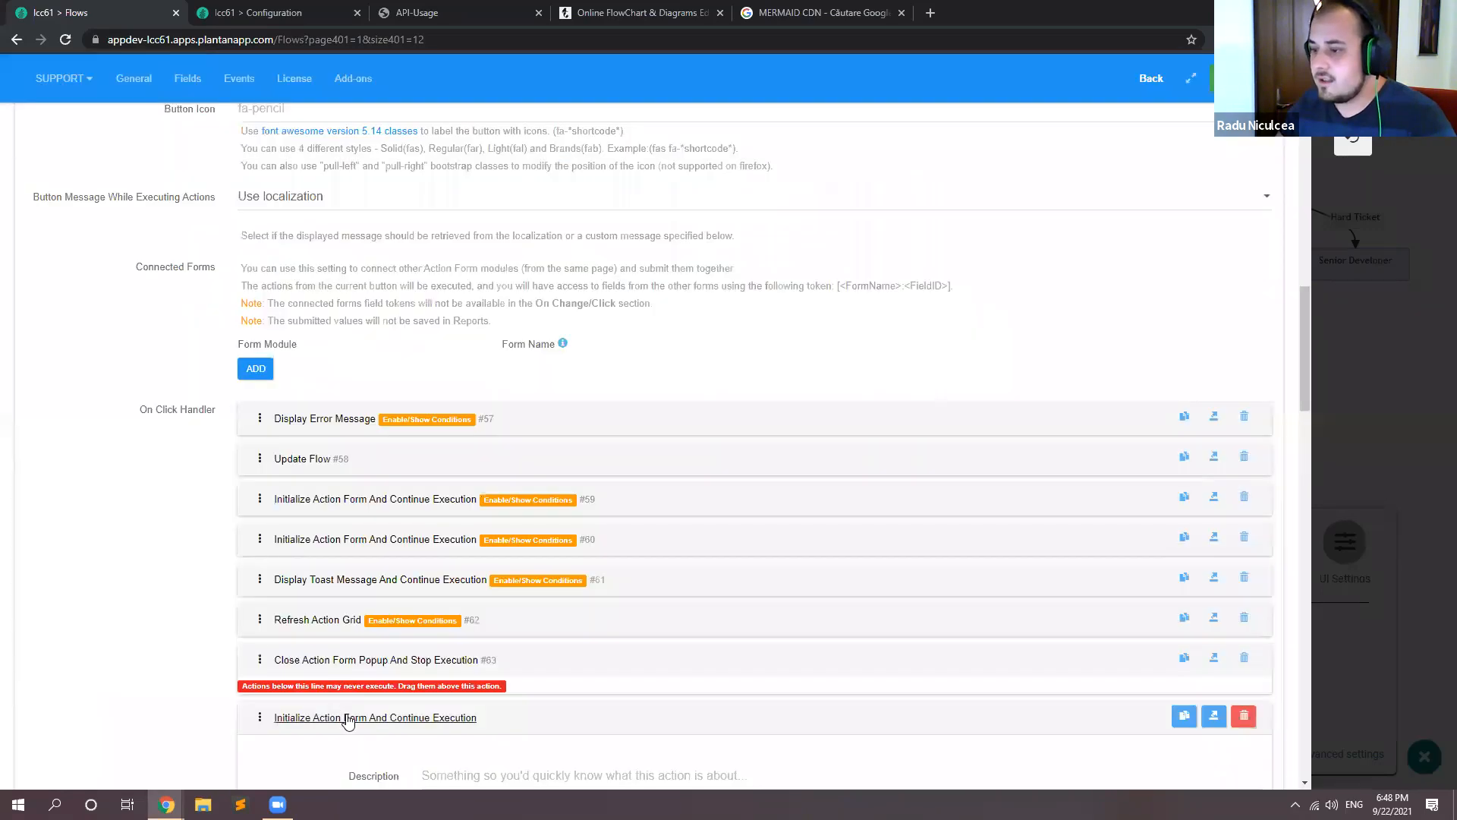
{"action": "left_click_drag", "start_coordinate": [261, 717], "coordinate": [275, 611]}
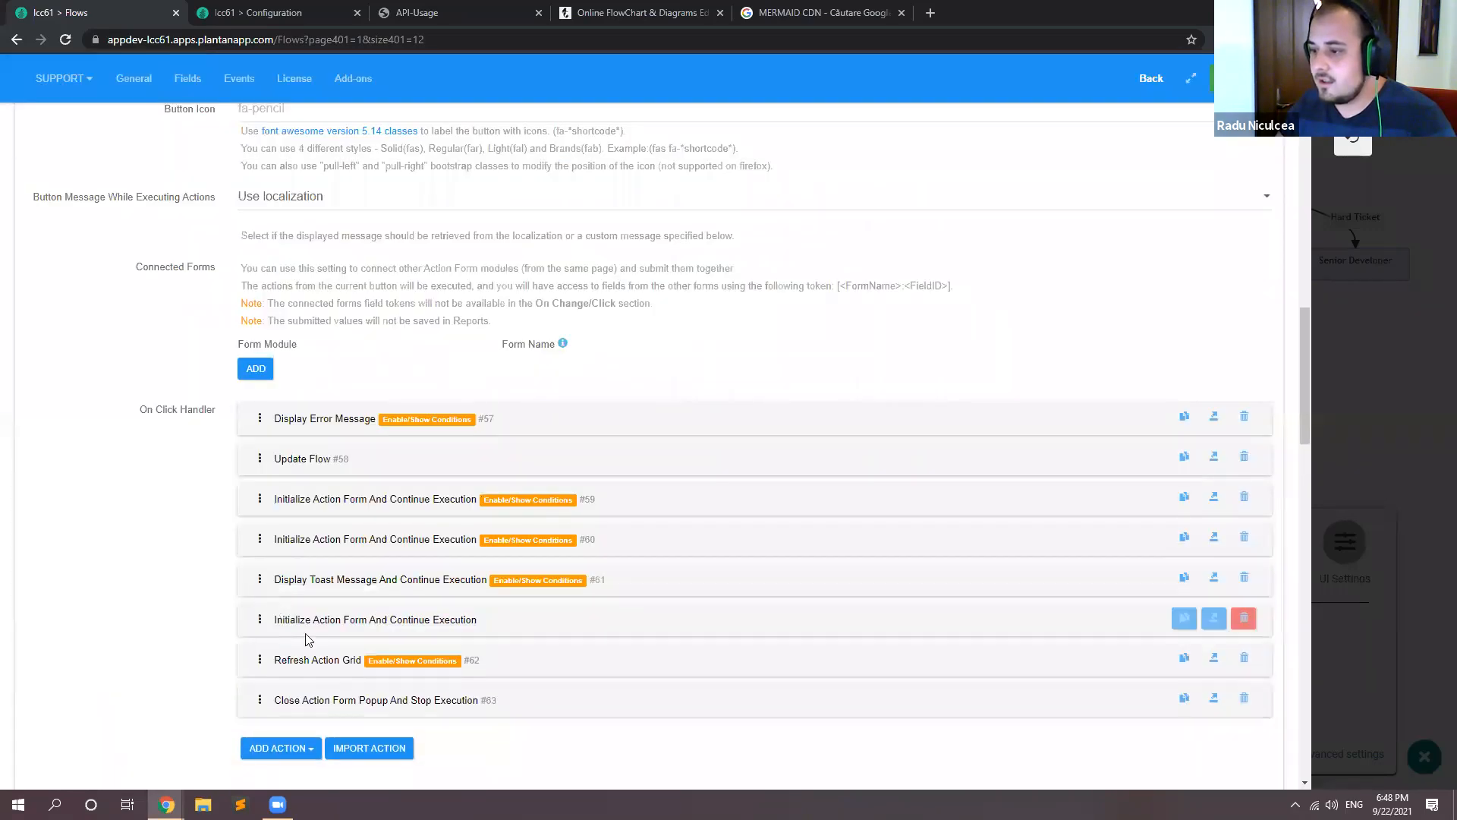
Step: Copy the Refresh Action Grid condition ![QueryString:detailPage=false] to the Update button's new Initialize Action Form action, save, and return to the Flows page
{"action": "left_click", "coordinate": [331, 666]}
{"action": "scroll", "coordinate": [331, 665], "scroll_direction": "down", "scroll_amount": 4}
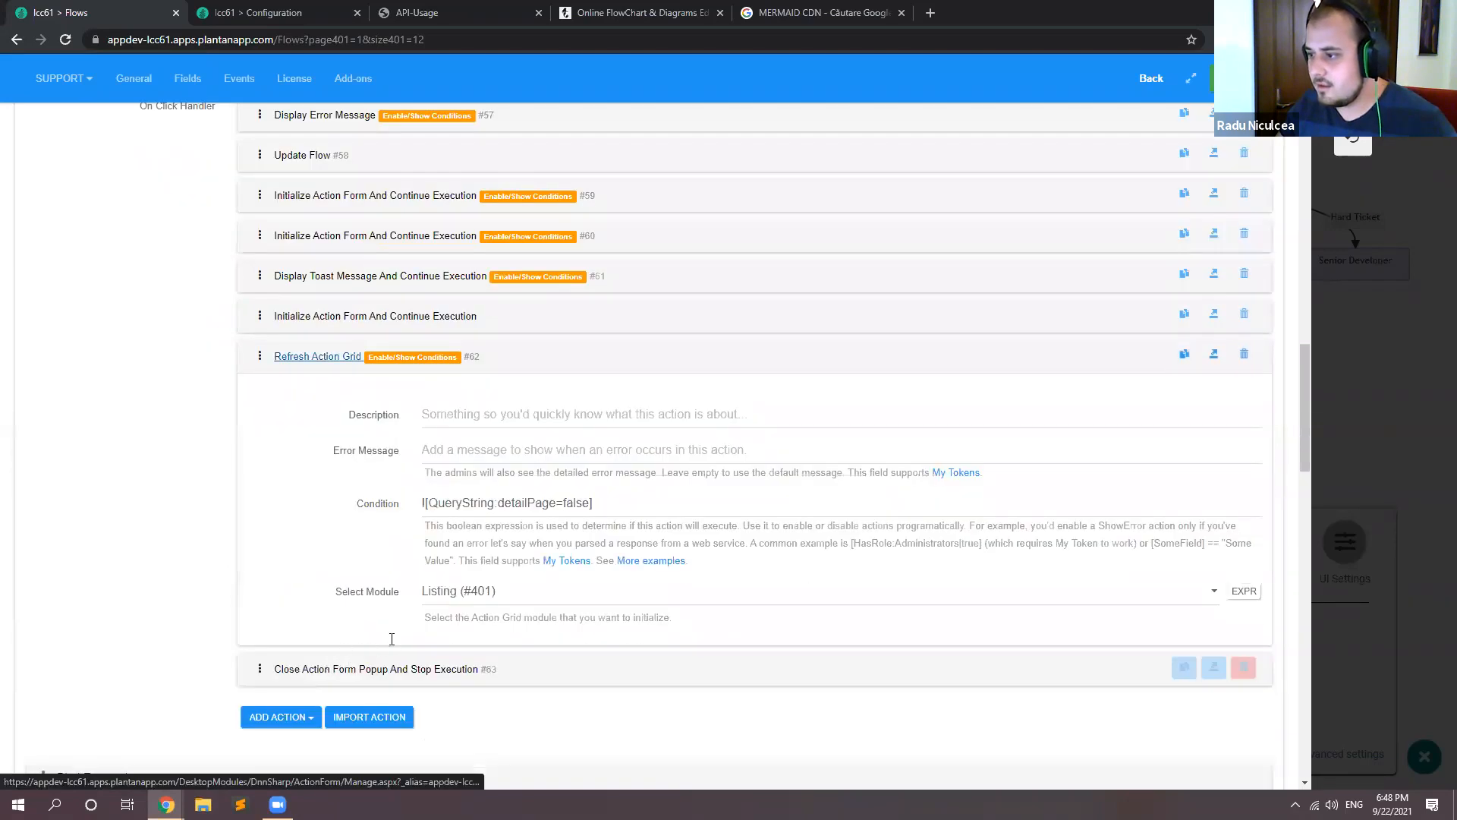
{"action": "triple_click", "coordinate": [641, 509]}
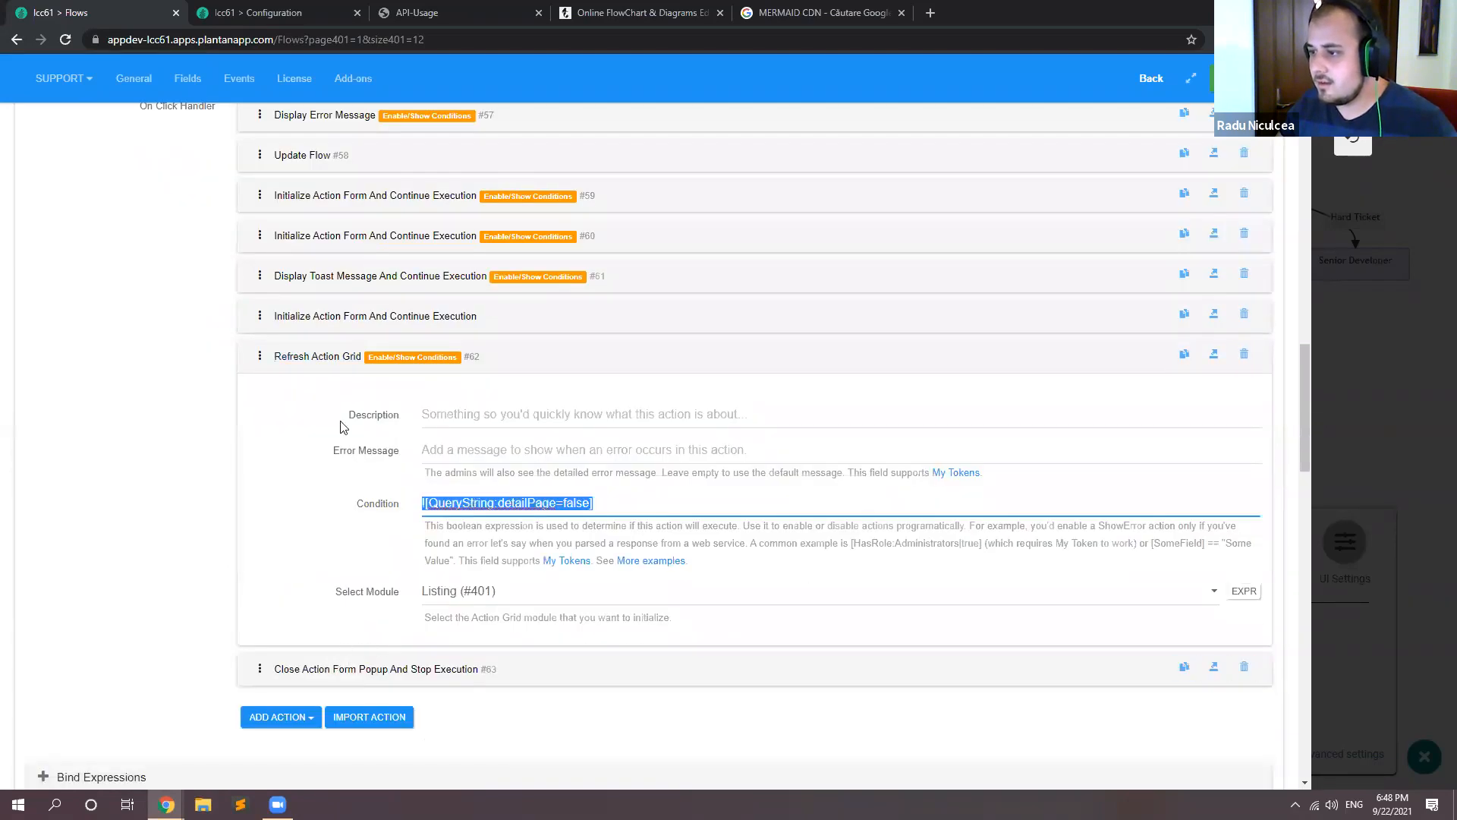
{"action": "left_click", "coordinate": [348, 357]}
{"action": "left_click", "coordinate": [378, 317]}
{"action": "left_click", "coordinate": [479, 462]}
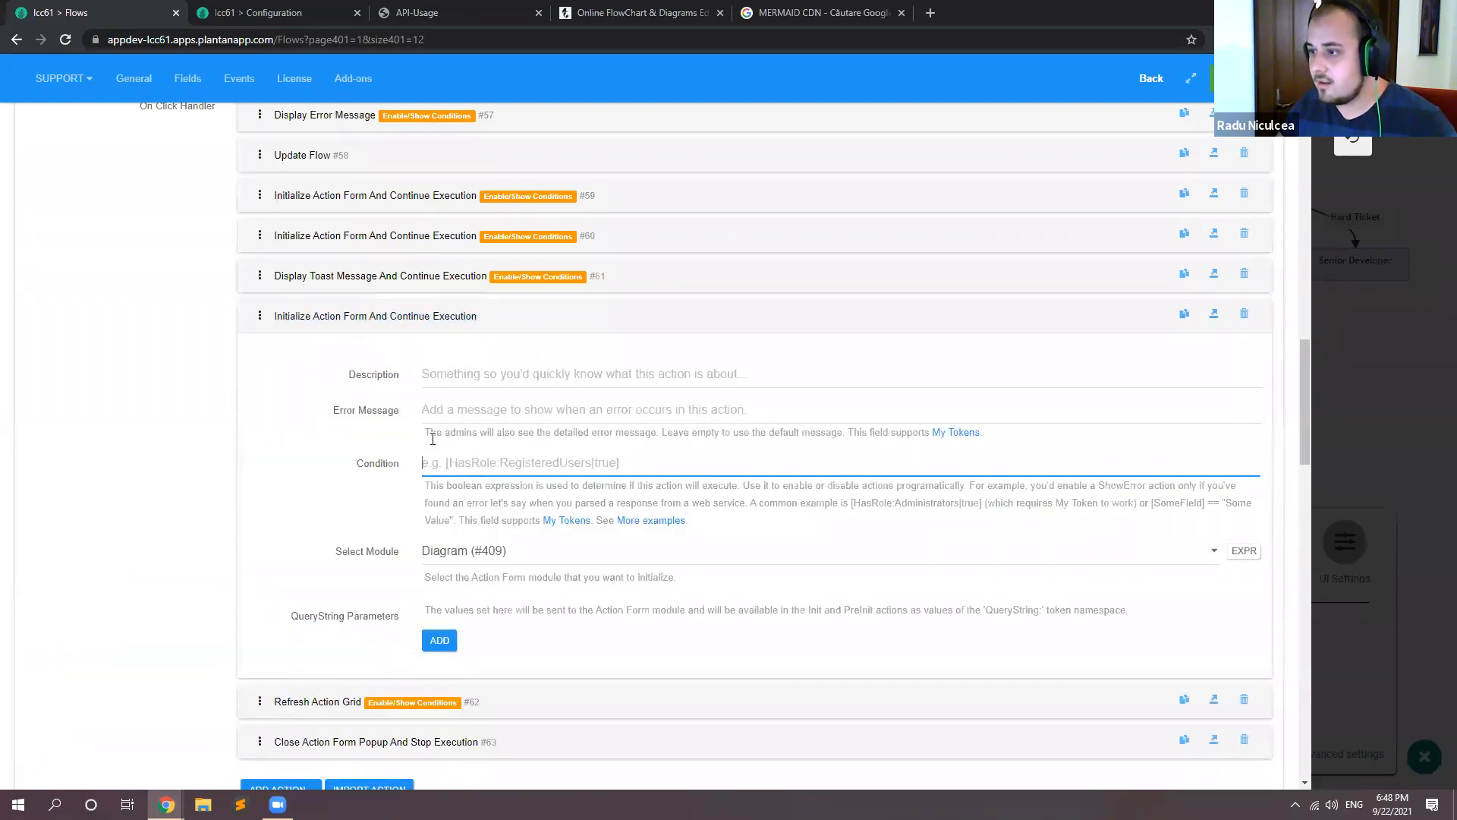
{"action": "key", "text": "ctrl+v"}
{"action": "left_click", "coordinate": [390, 315]}
{"action": "scroll", "coordinate": [722, 494], "scroll_direction": "up", "scroll_amount": 3}
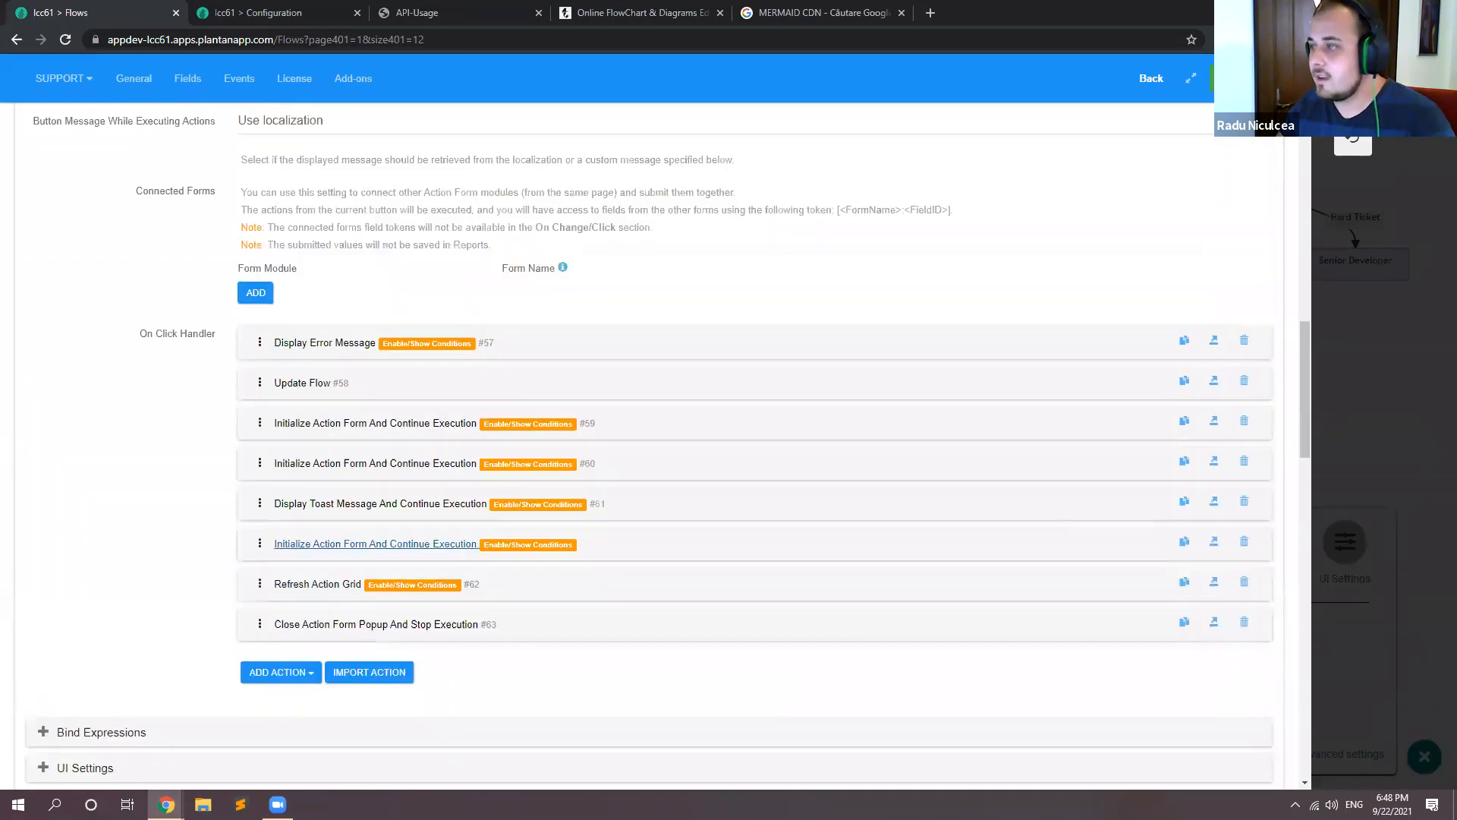
{"action": "left_click", "coordinate": [1243, 78]}
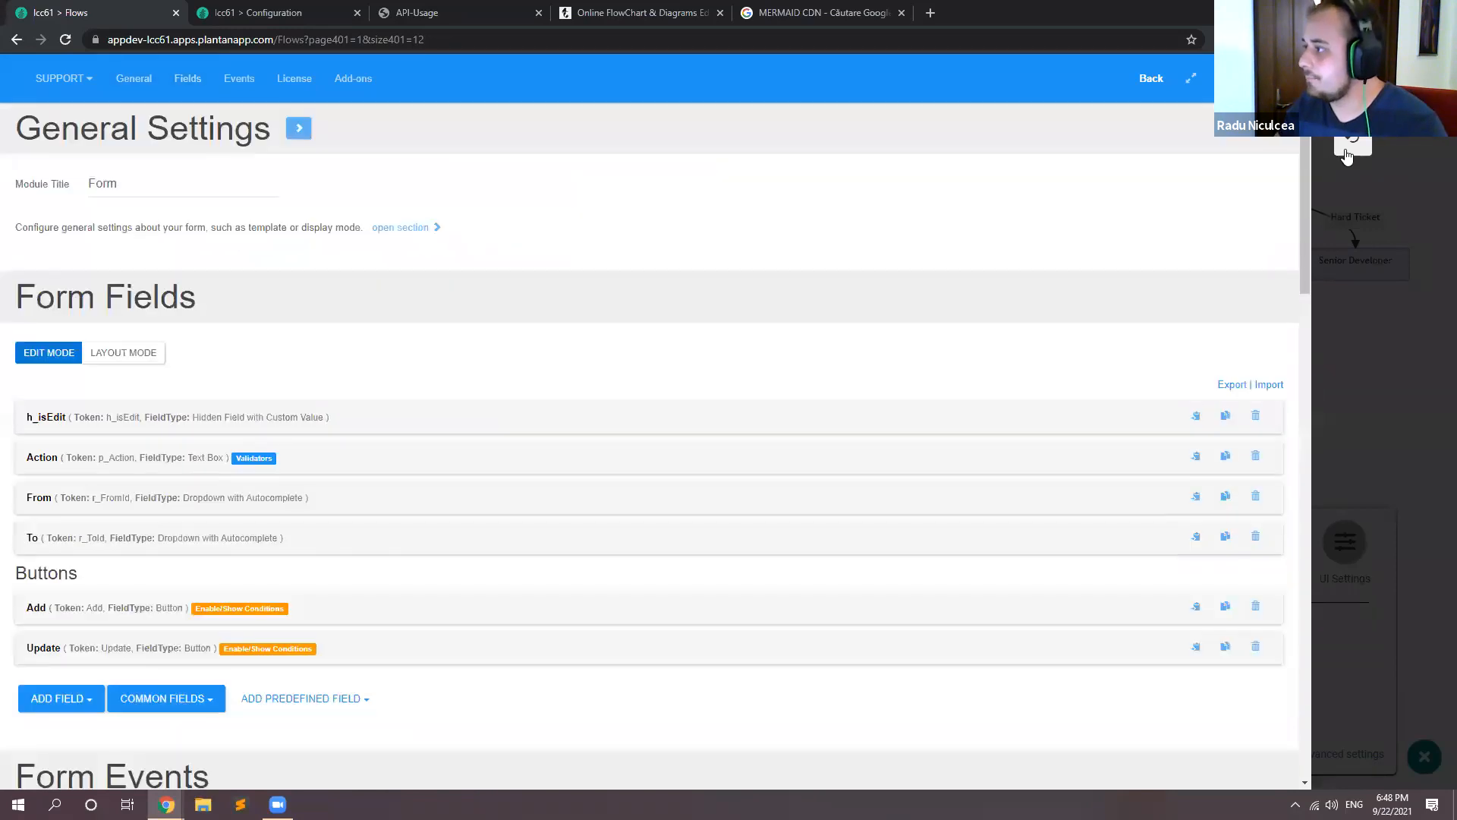
{"action": "left_click", "coordinate": [1351, 150]}
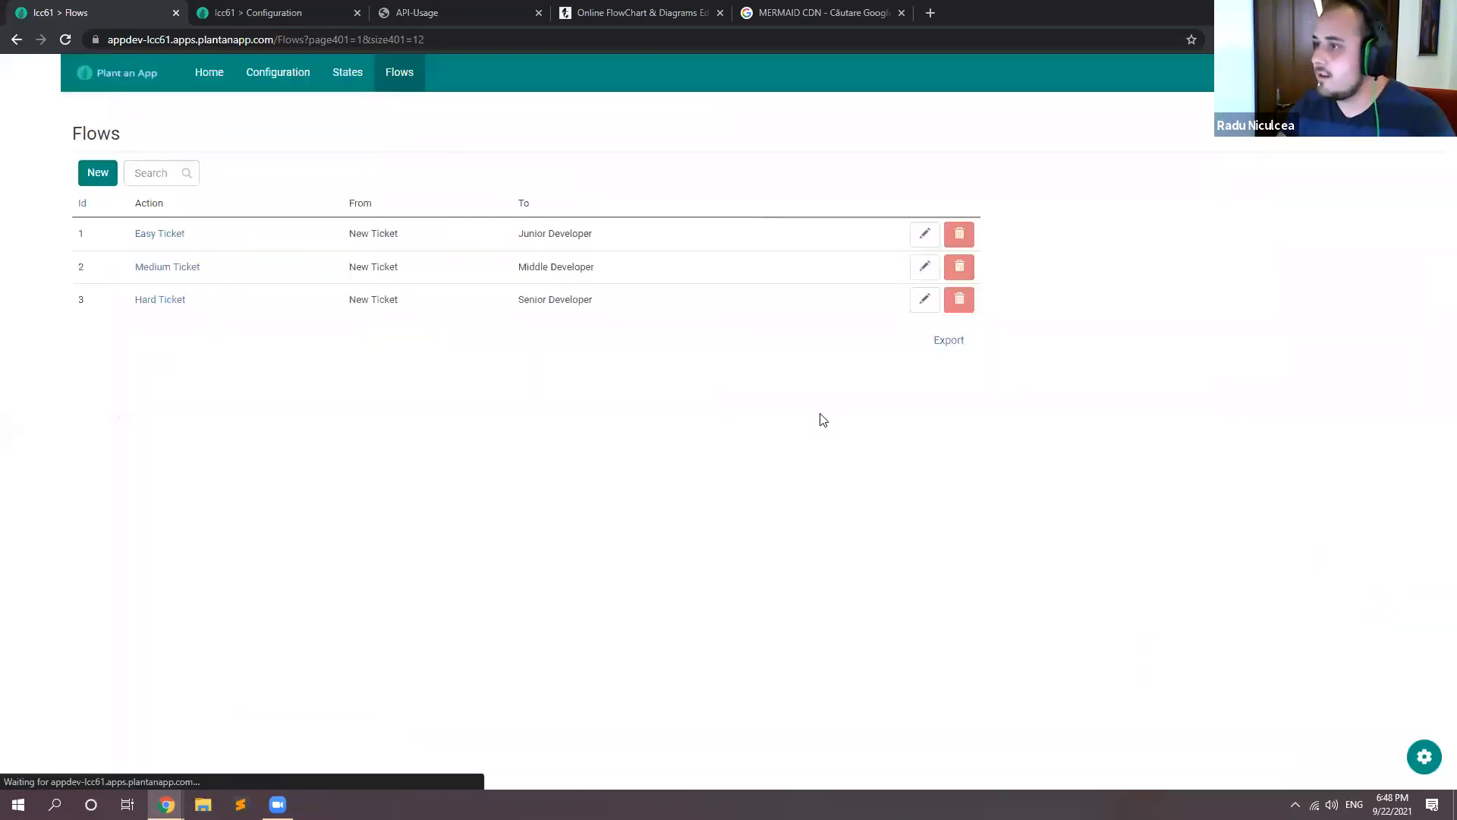
Step: Open the States page in a separate tab, check the available states, and return to the Flows page
{"action": "middle_click", "coordinate": [341, 75]}
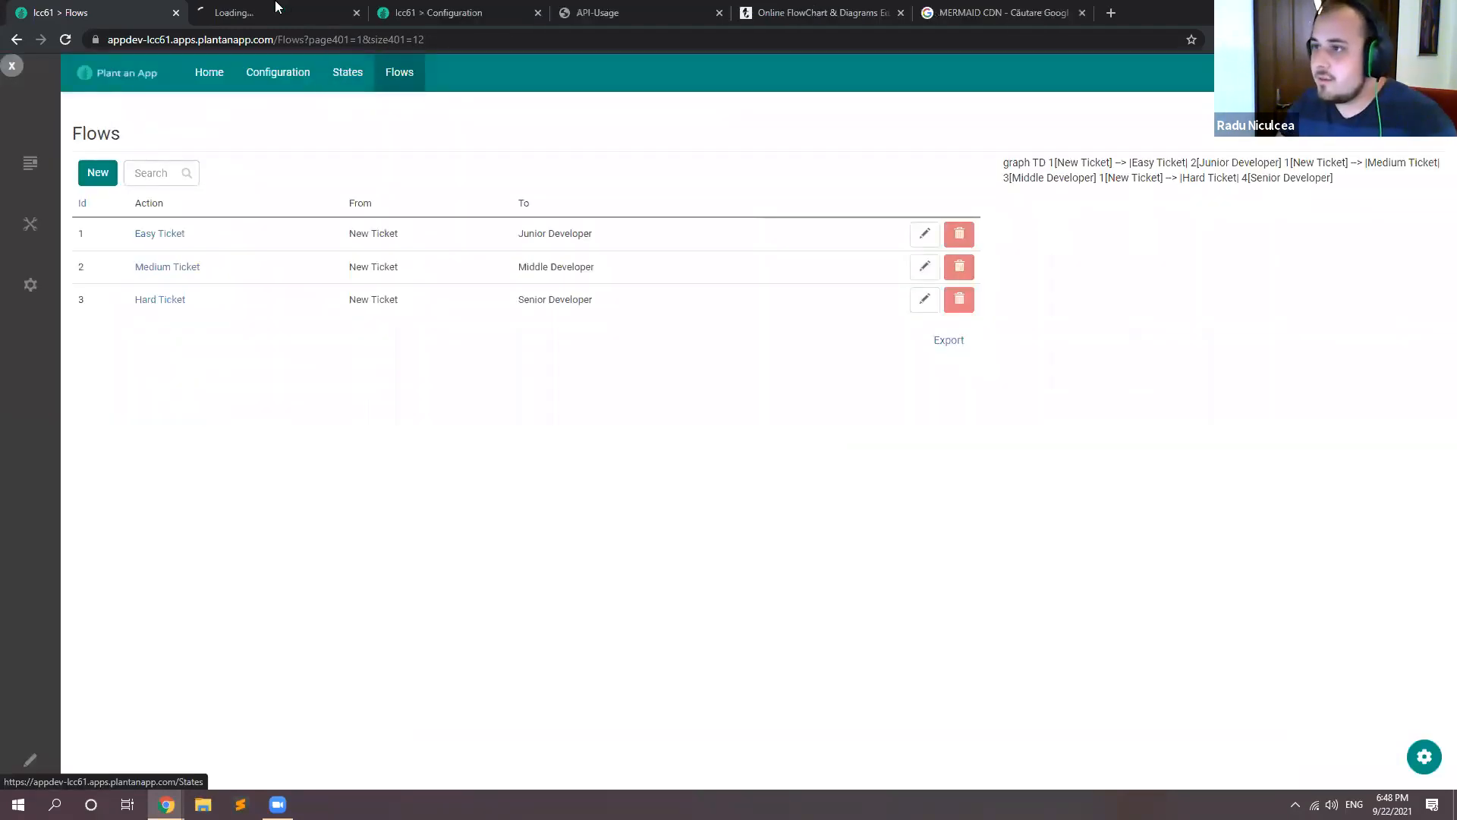
{"action": "left_click", "coordinate": [275, 9]}
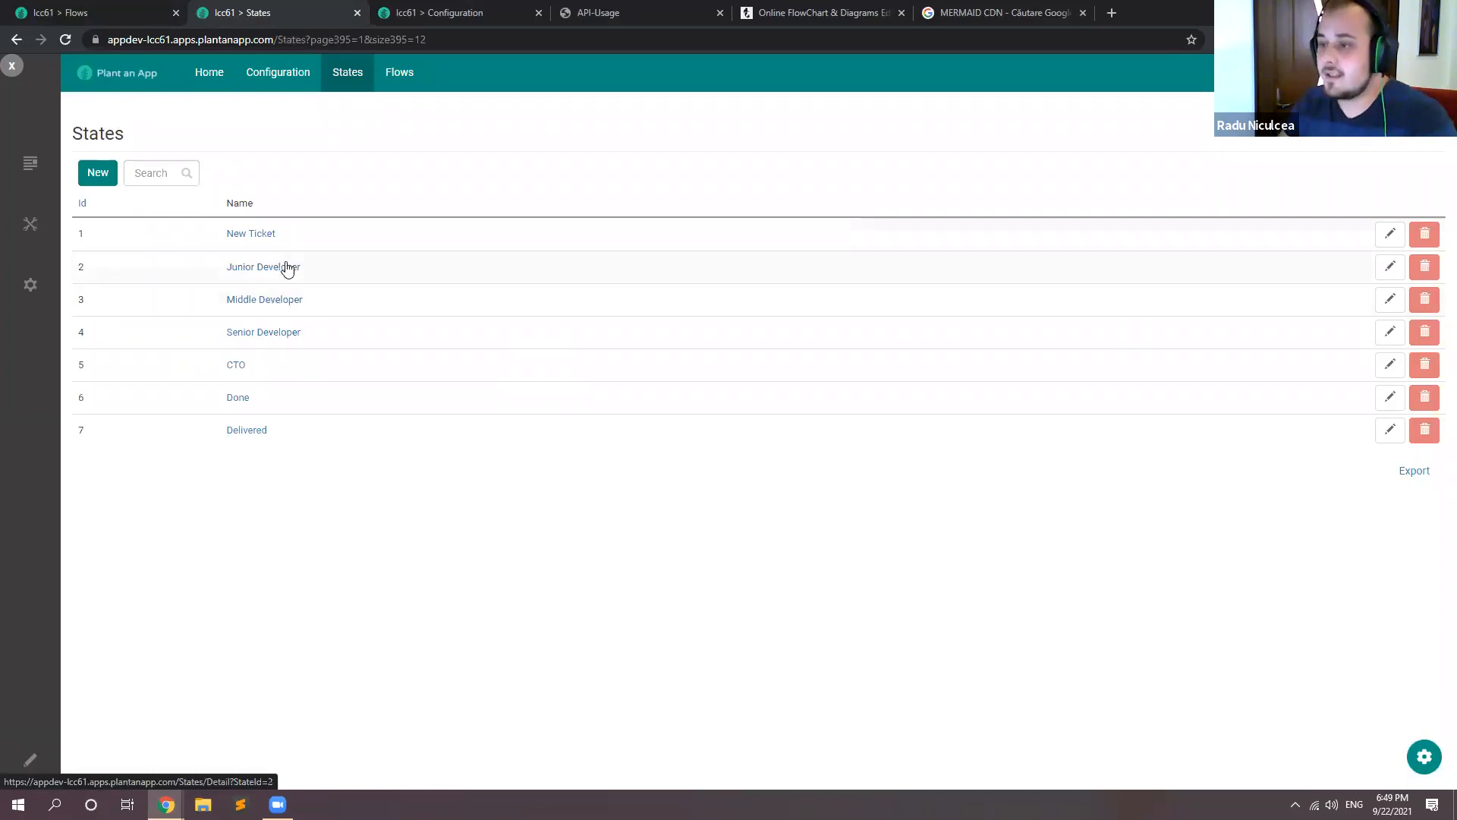
{"action": "left_click", "coordinate": [139, 9]}
Step: Add a flow with action Escalate from Junior Developer to Middle Developer, and reload the page
{"action": "left_click", "coordinate": [98, 172]}
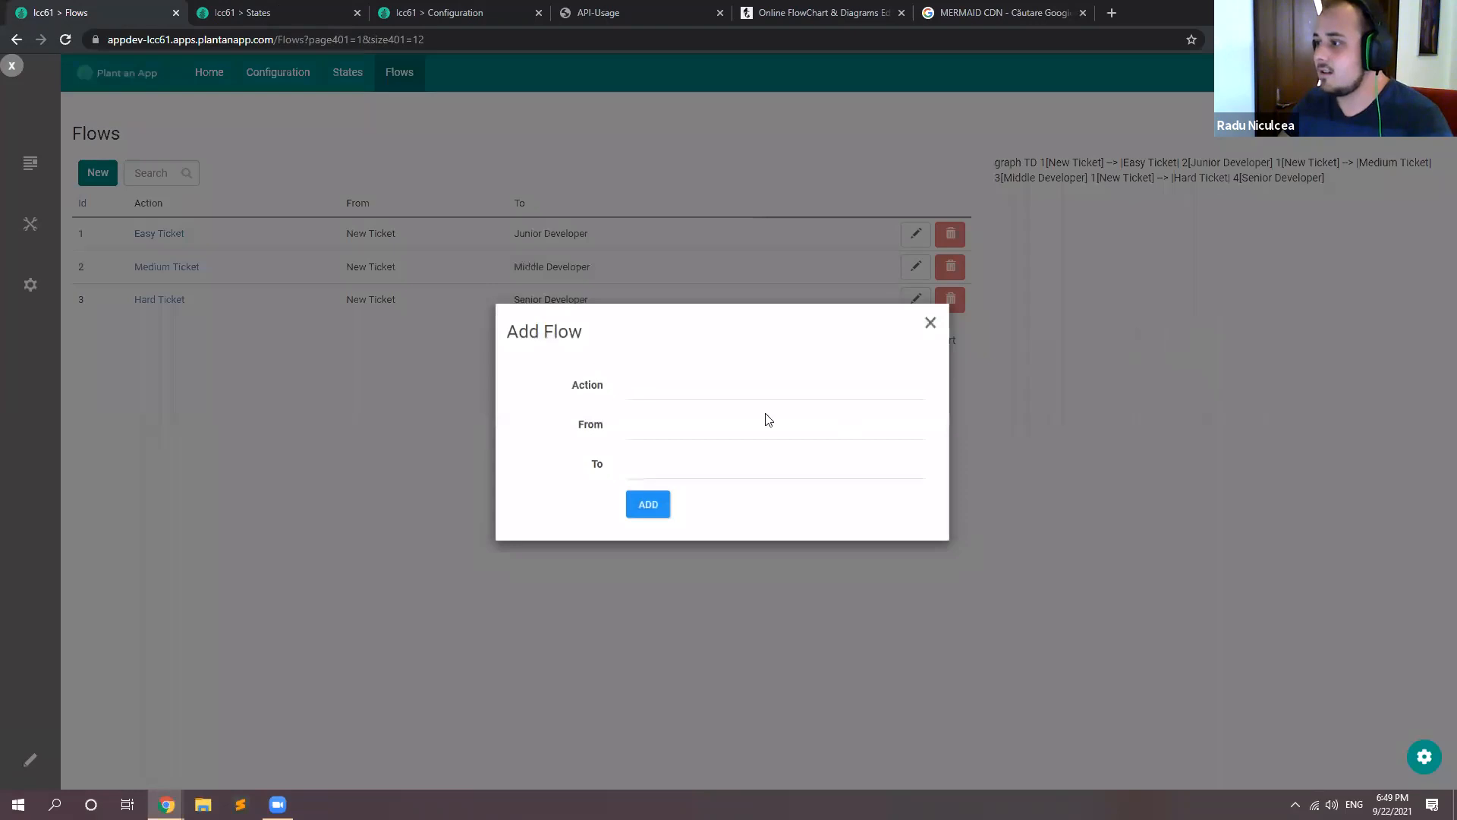
{"action": "left_click", "coordinate": [700, 390]}
{"action": "type", "text": "Escal"}
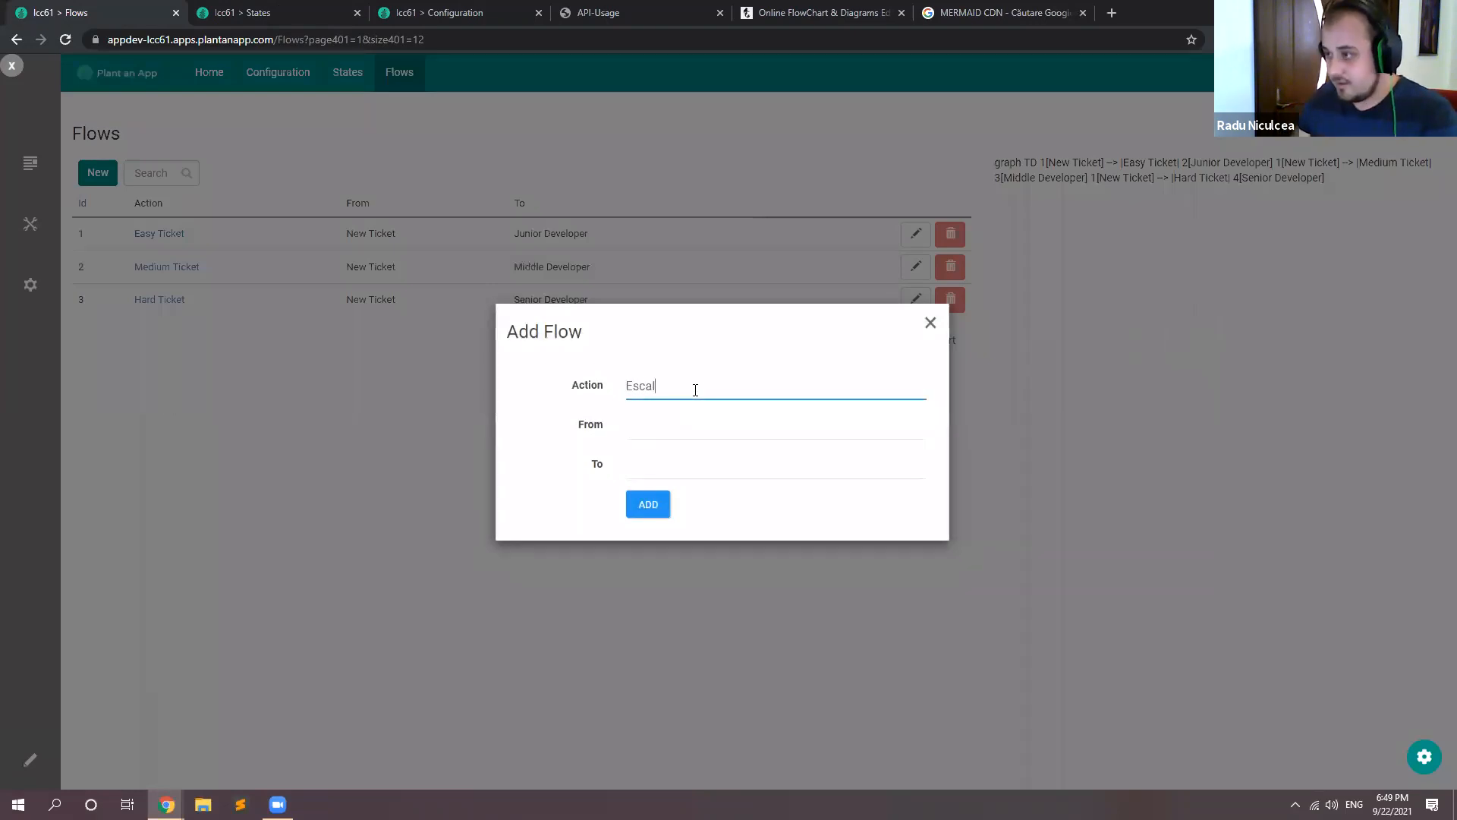
{"action": "type", "text": "ate"}
{"action": "right_click", "coordinate": [660, 391]}
{"action": "left_click", "coordinate": [664, 419]}
{"action": "left_click", "coordinate": [664, 419]}
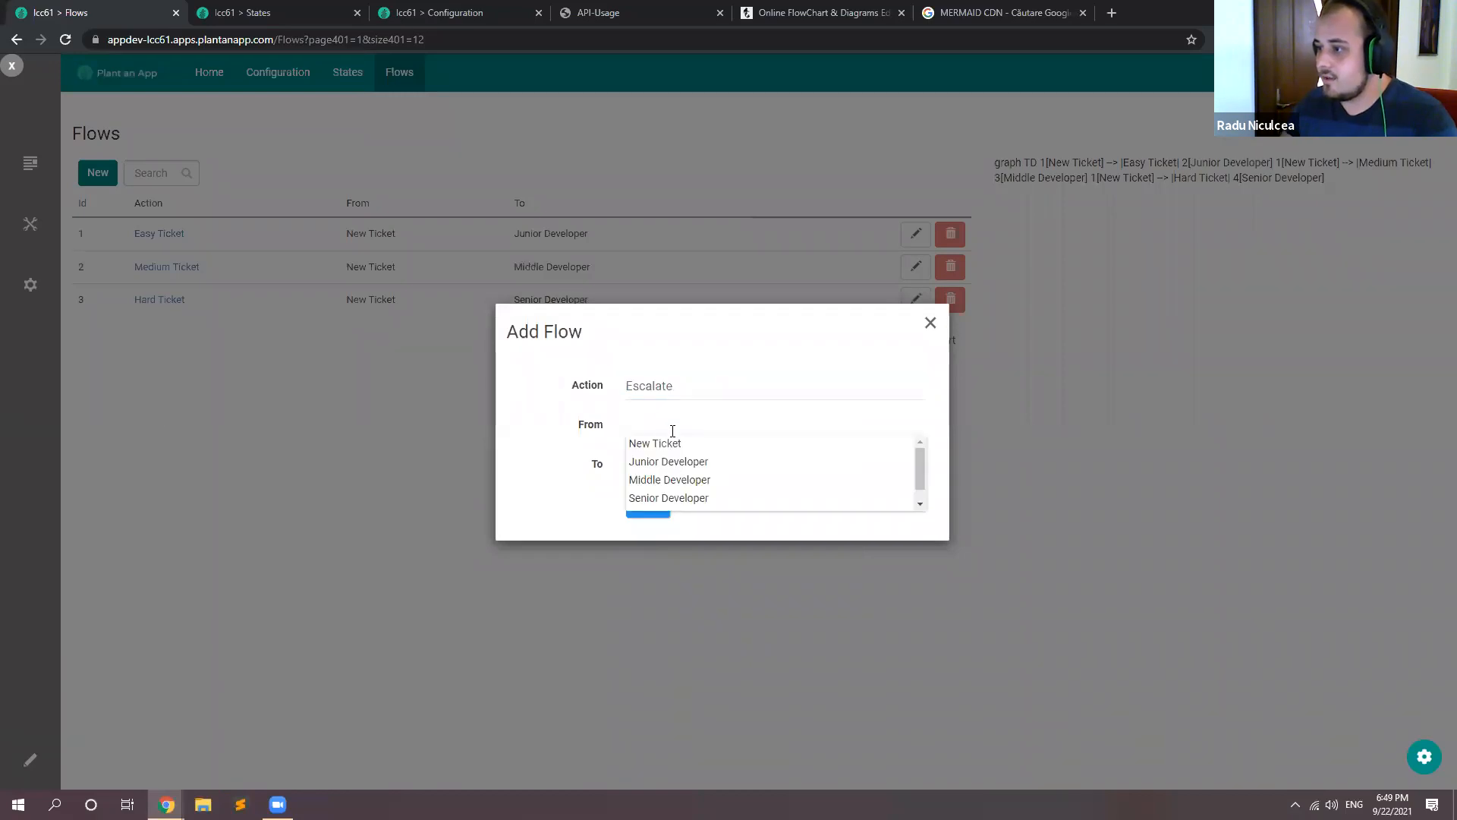
{"action": "left_click", "coordinate": [668, 461]}
{"action": "left_click", "coordinate": [669, 463]}
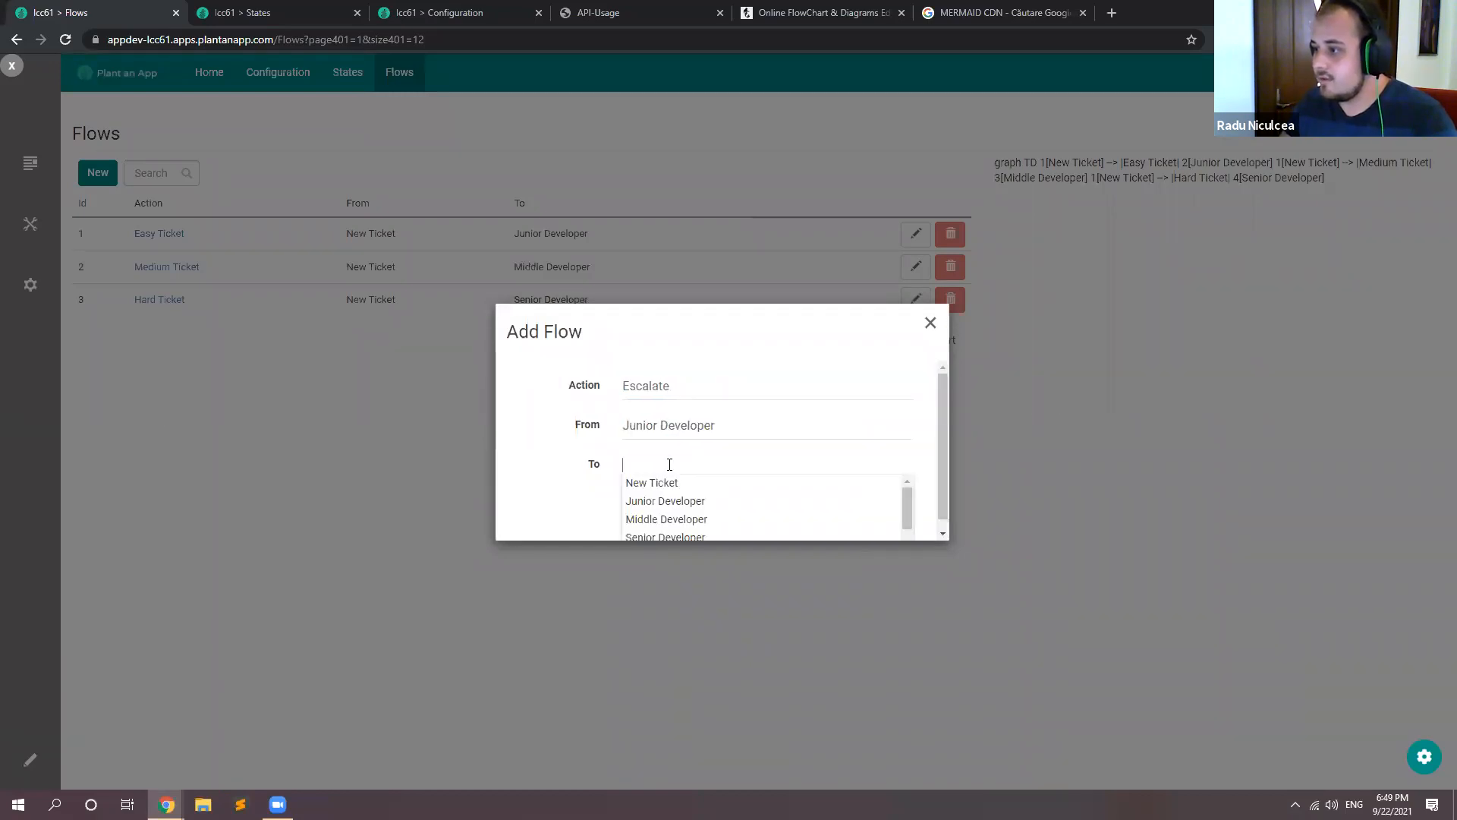
{"action": "left_click", "coordinate": [657, 521]}
{"action": "left_click", "coordinate": [653, 505]}
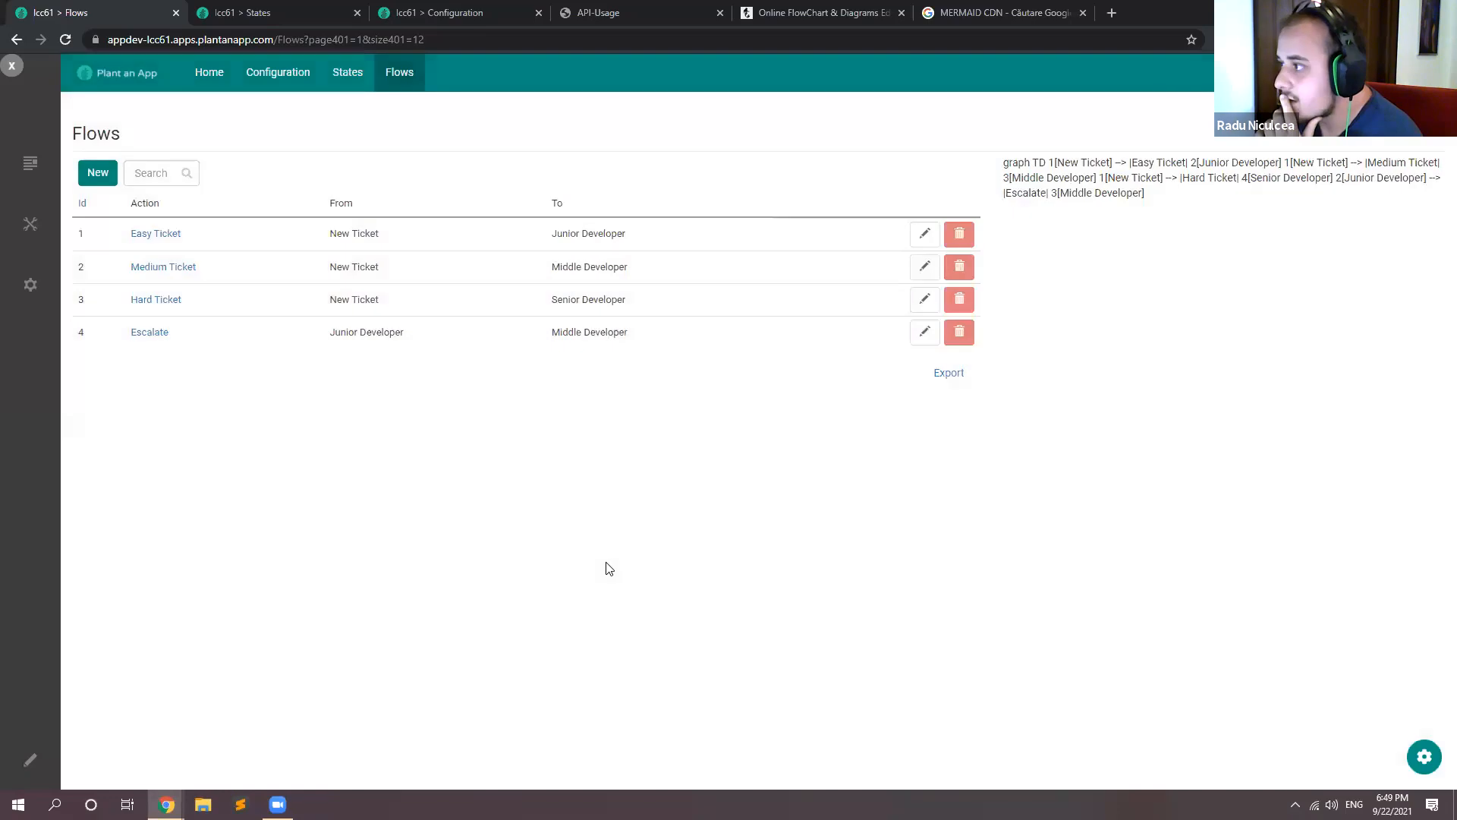
{"action": "key", "text": "F5"}
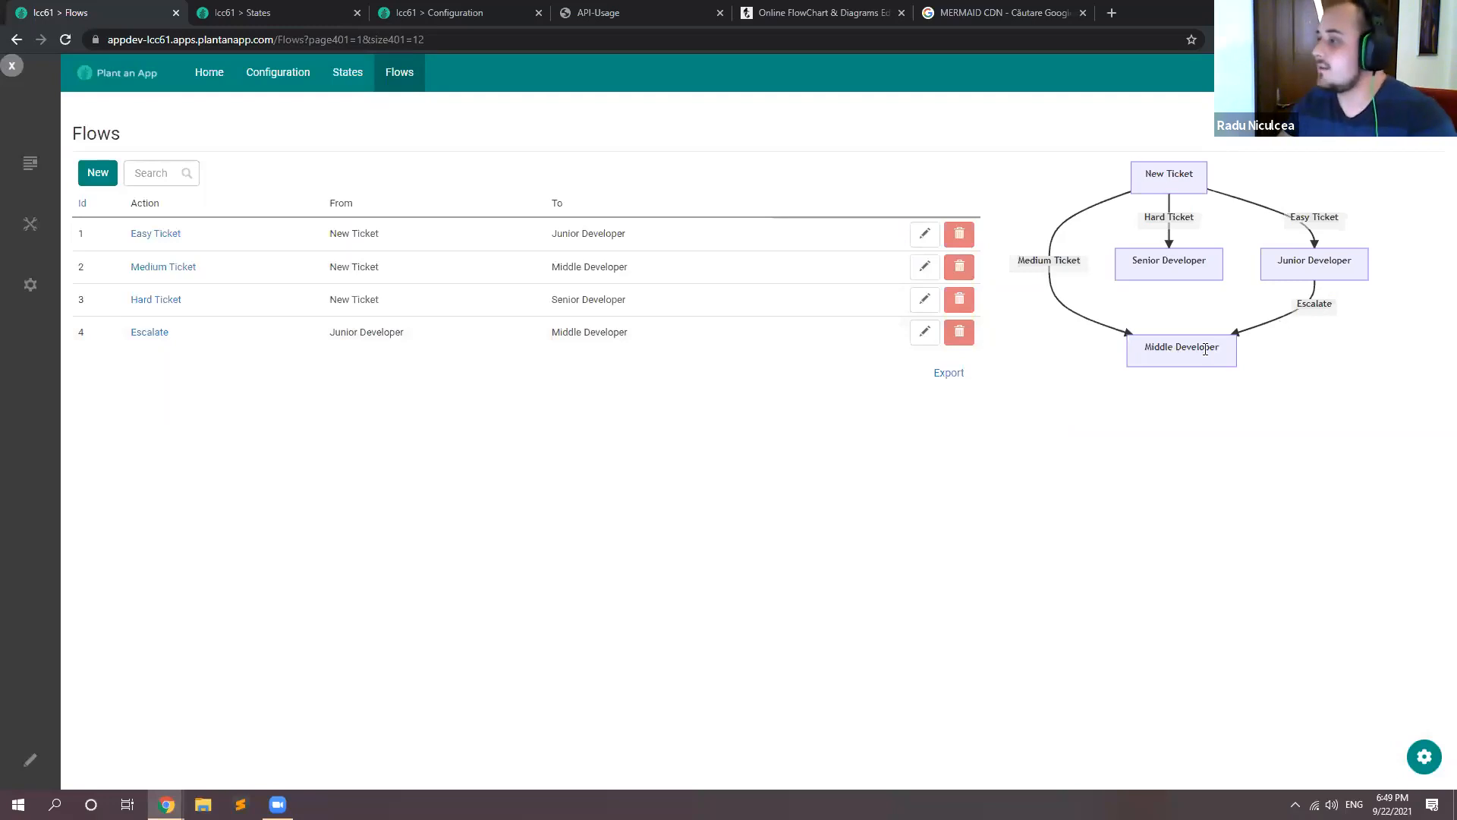
Step: Add a flow with action Escalate from Middle Developer to Senior Developer, and reload the page
{"action": "left_click", "coordinate": [98, 173]}
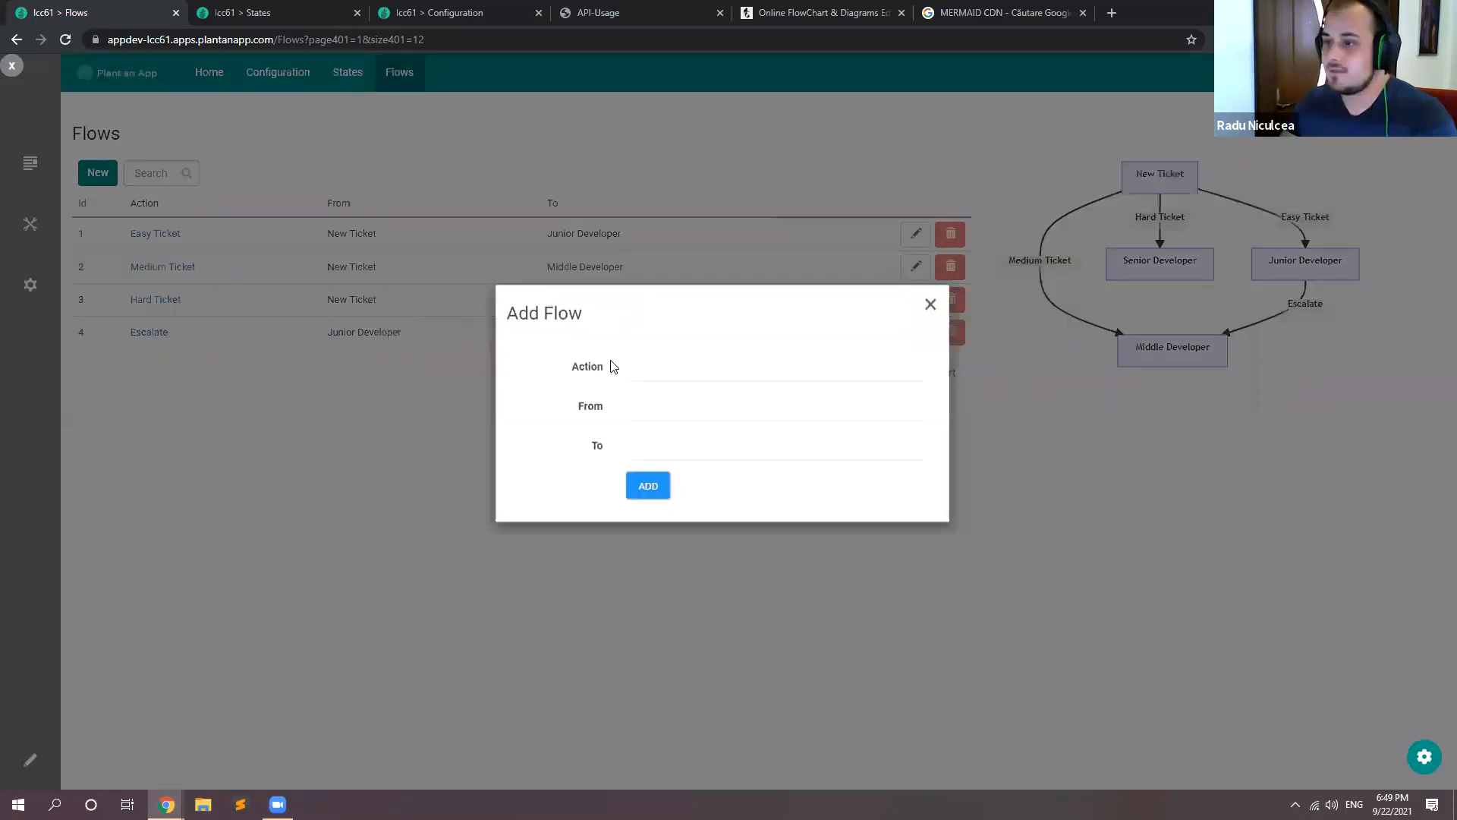
{"action": "left_click", "coordinate": [657, 386]}
{"action": "type", "text": "Esca"}
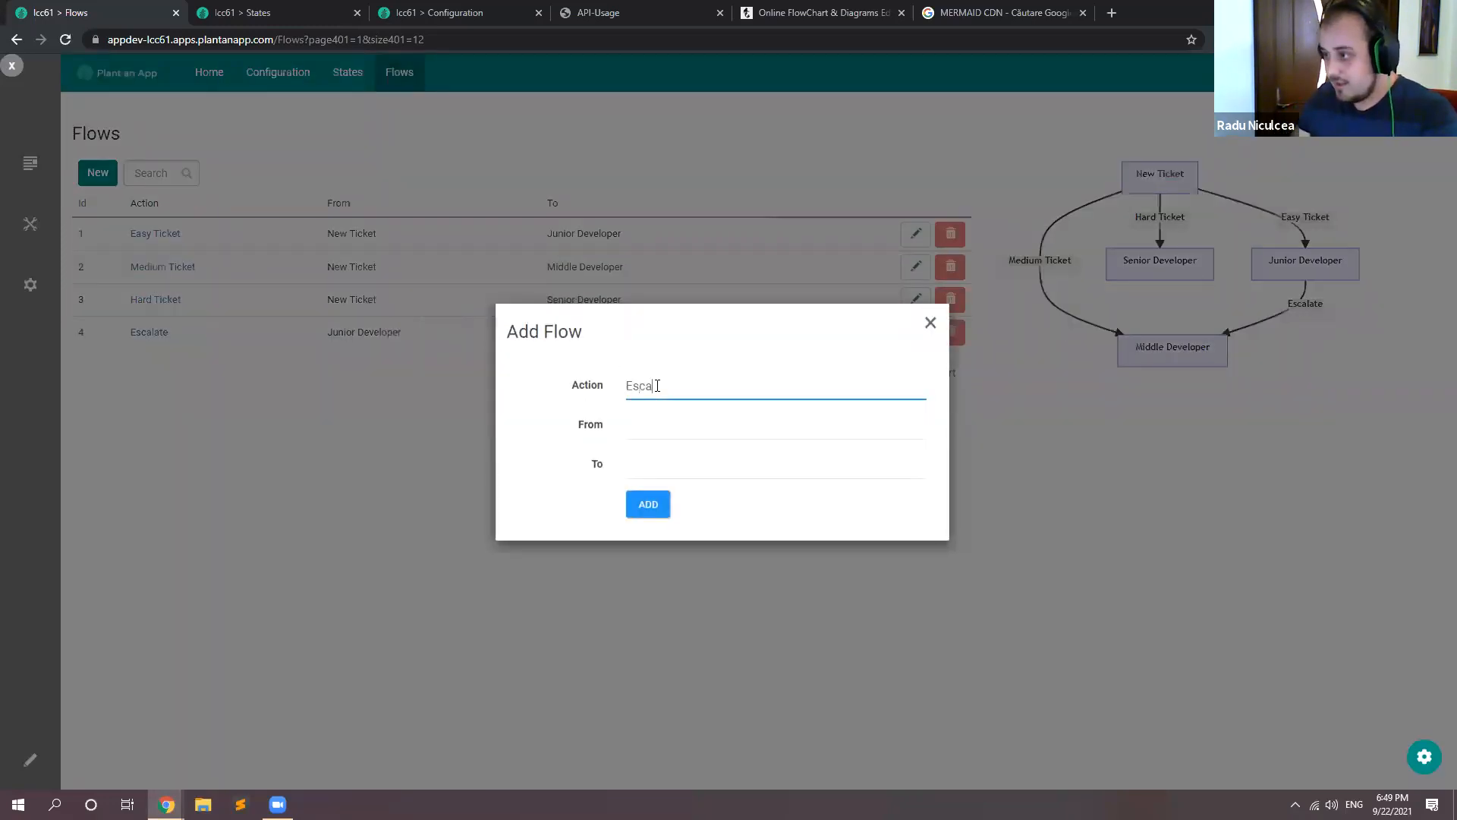
{"action": "type", "text": "late"}
{"action": "right_click", "coordinate": [638, 386]}
{"action": "left_click", "coordinate": [657, 412]}
{"action": "left_click", "coordinate": [653, 416]}
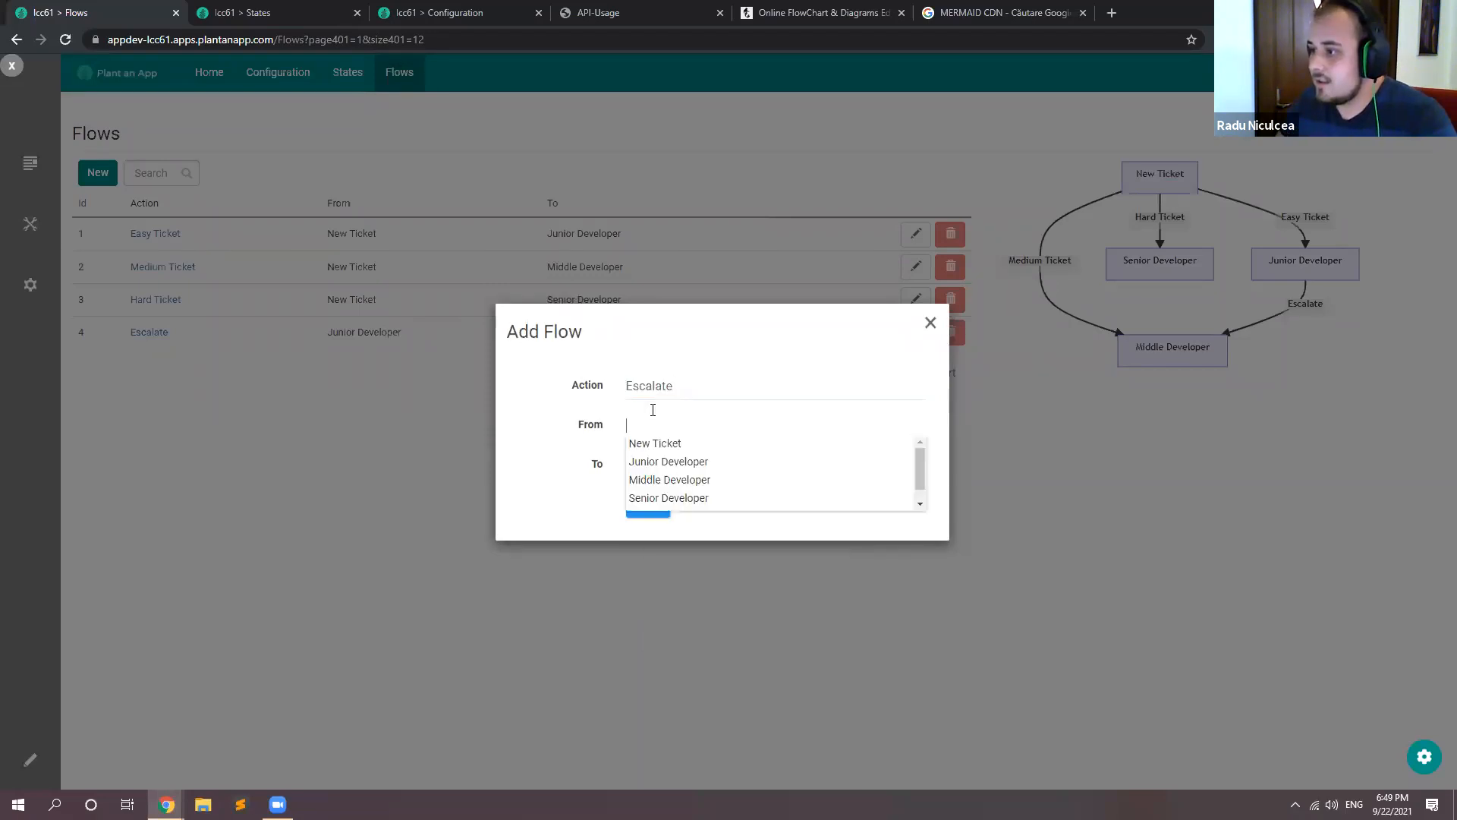
{"action": "left_click", "coordinate": [669, 479]}
{"action": "left_click", "coordinate": [670, 464]}
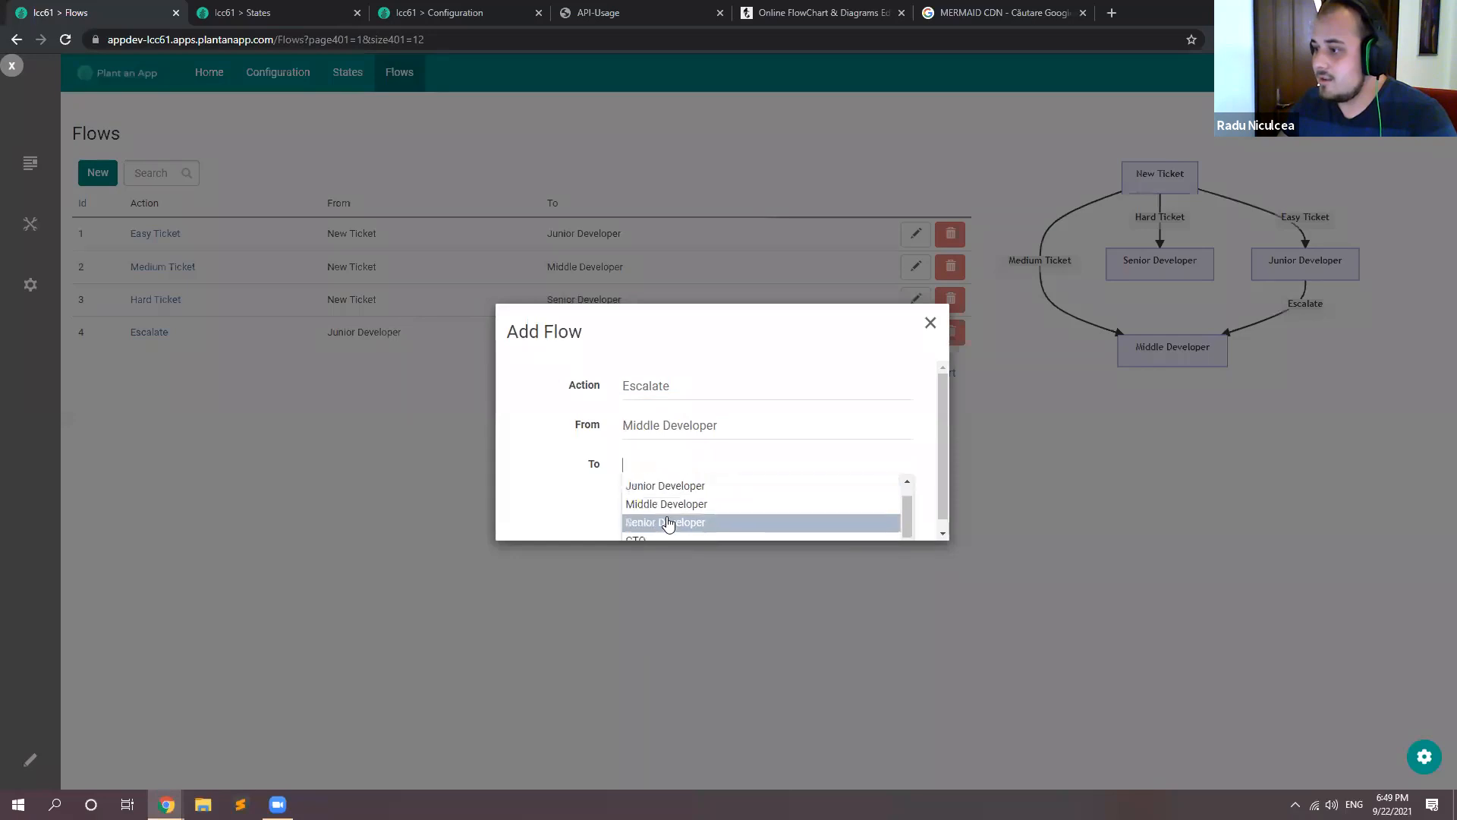
{"action": "left_click", "coordinate": [666, 522]}
{"action": "left_click", "coordinate": [665, 504]}
{"action": "key", "text": "F5"}
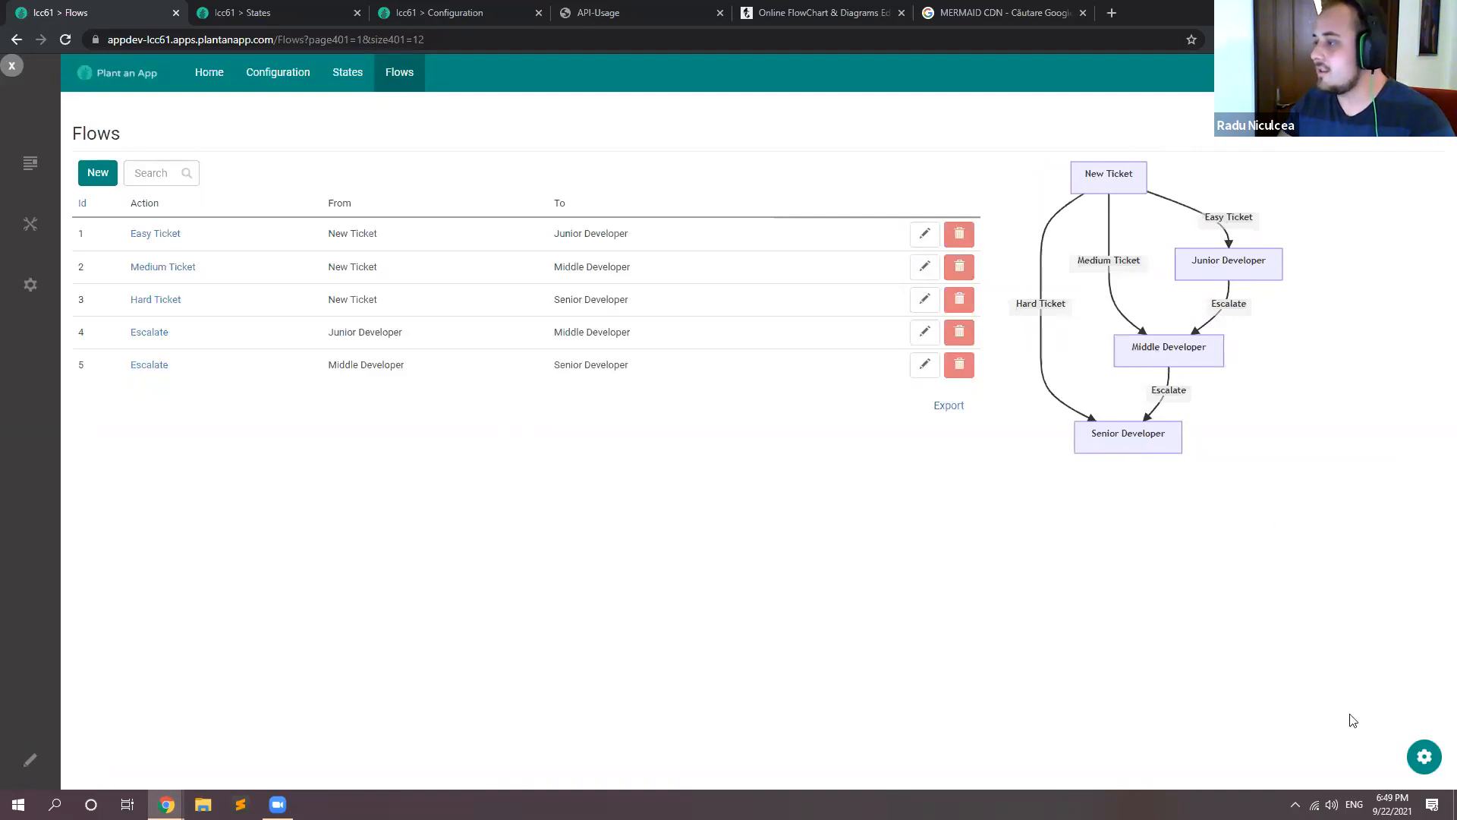
{"action": "left_click", "coordinate": [1423, 758]}
{"action": "left_click", "coordinate": [1178, 662]}
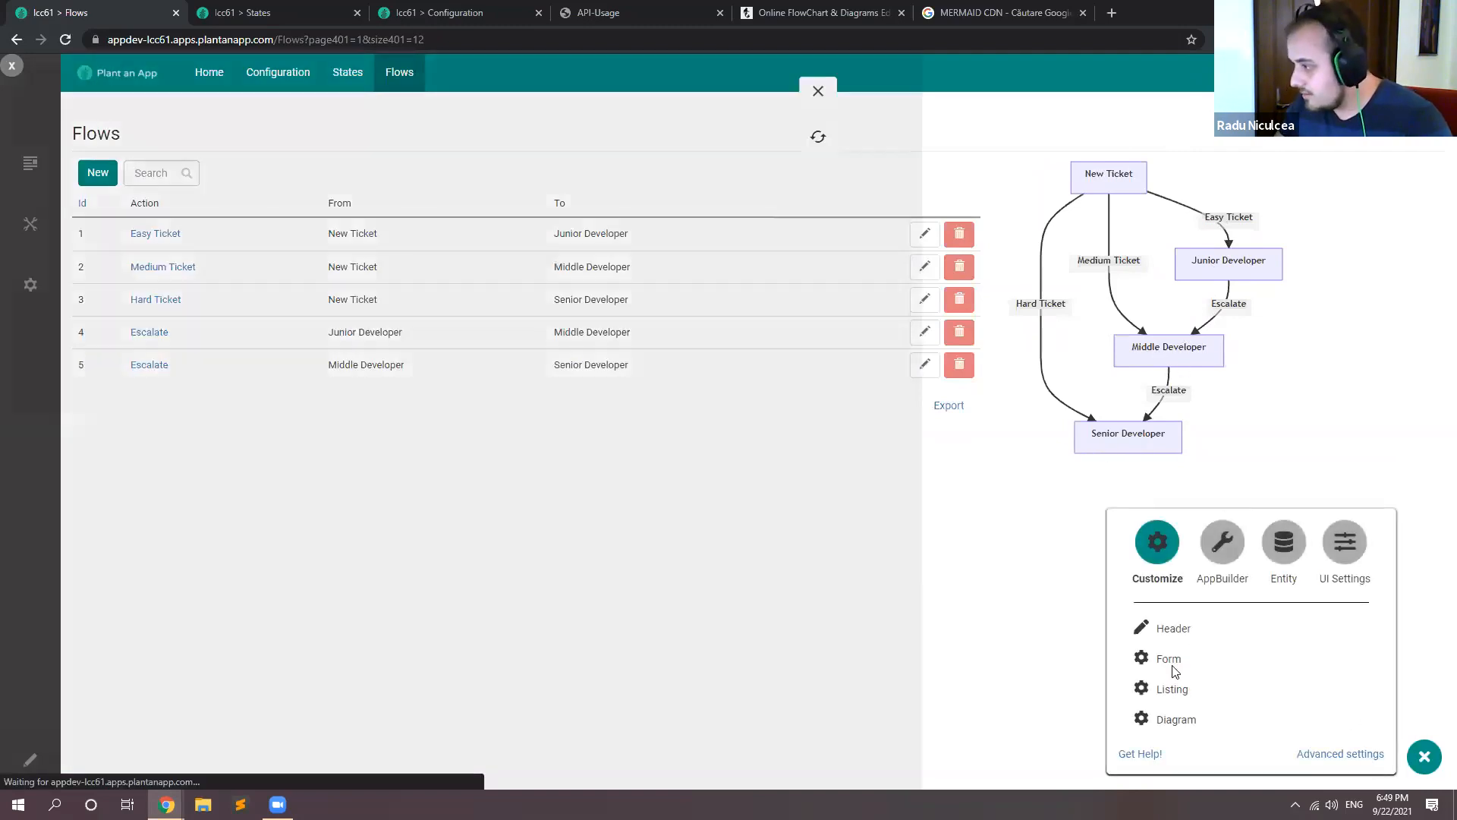
{"action": "scroll", "coordinate": [149, 462], "scroll_direction": "down", "scroll_amount": 2}
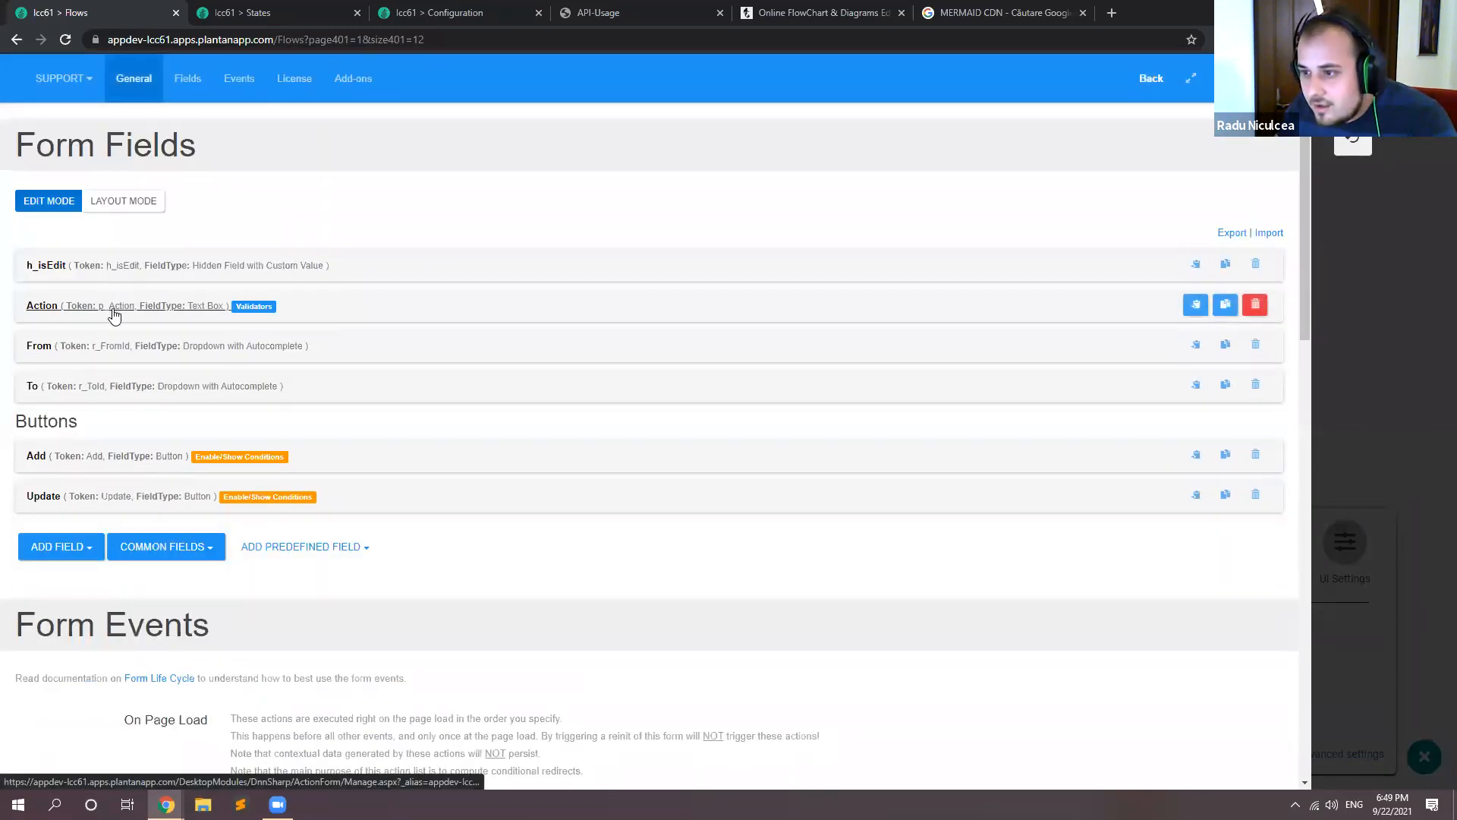
{"action": "left_click", "coordinate": [1416, 665]}
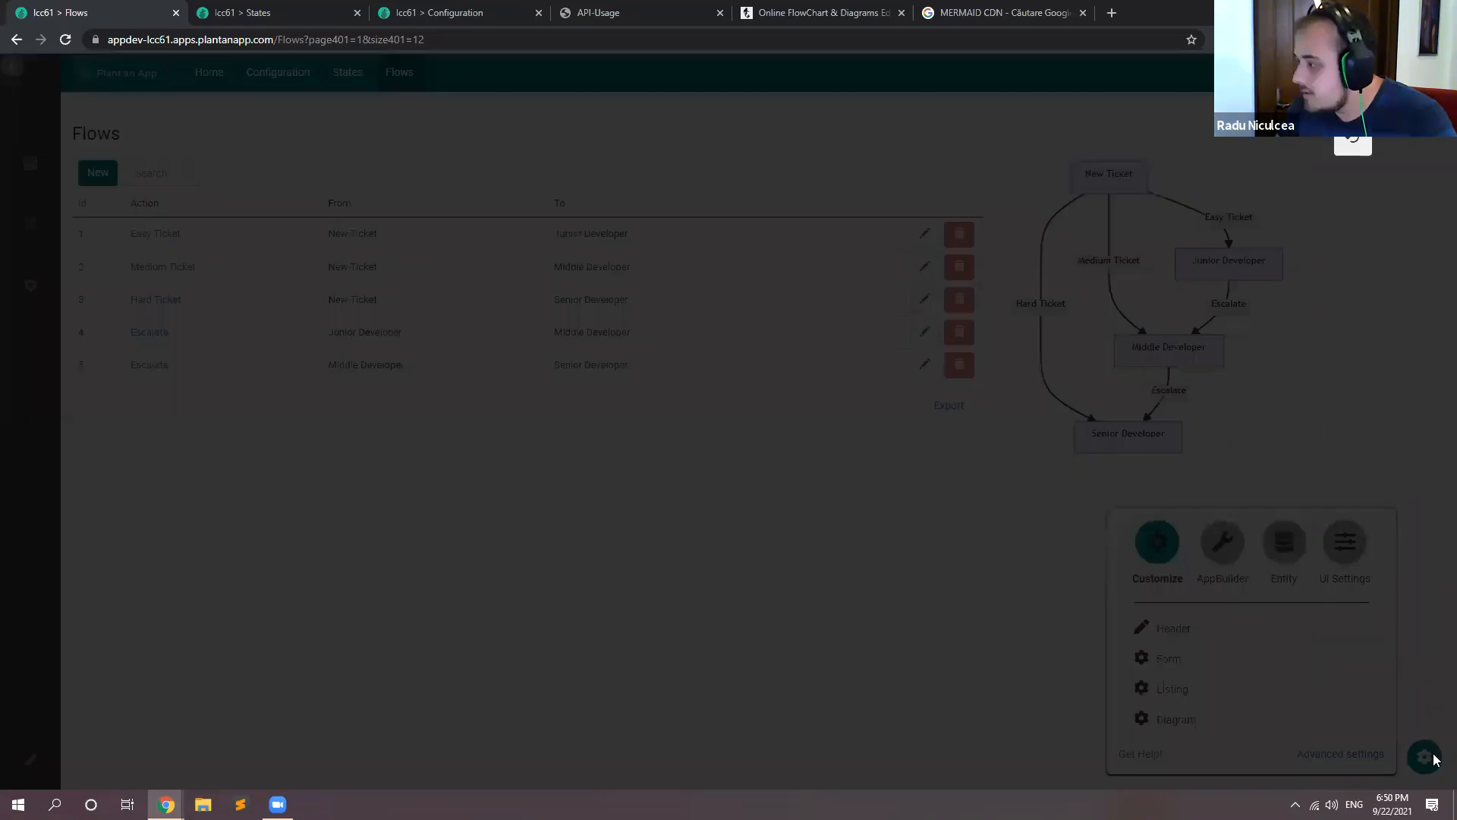
Step: Set the setTimeout delay in the content of the Diagram module's dg static text field to 1000, and leave the module settings
{"action": "left_click", "coordinate": [1177, 720]}
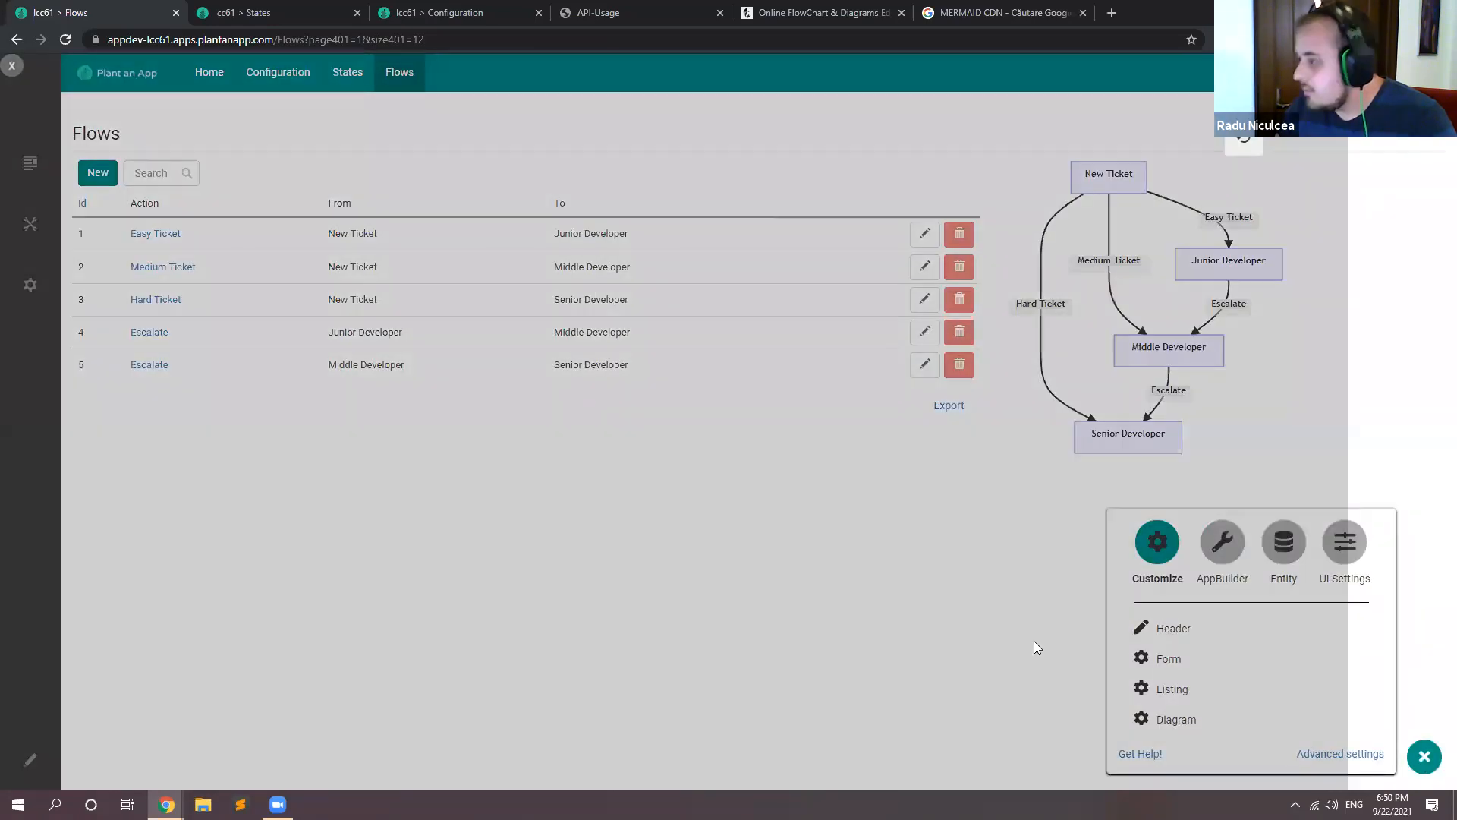
{"action": "scroll", "coordinate": [240, 347], "scroll_direction": "down", "scroll_amount": 2}
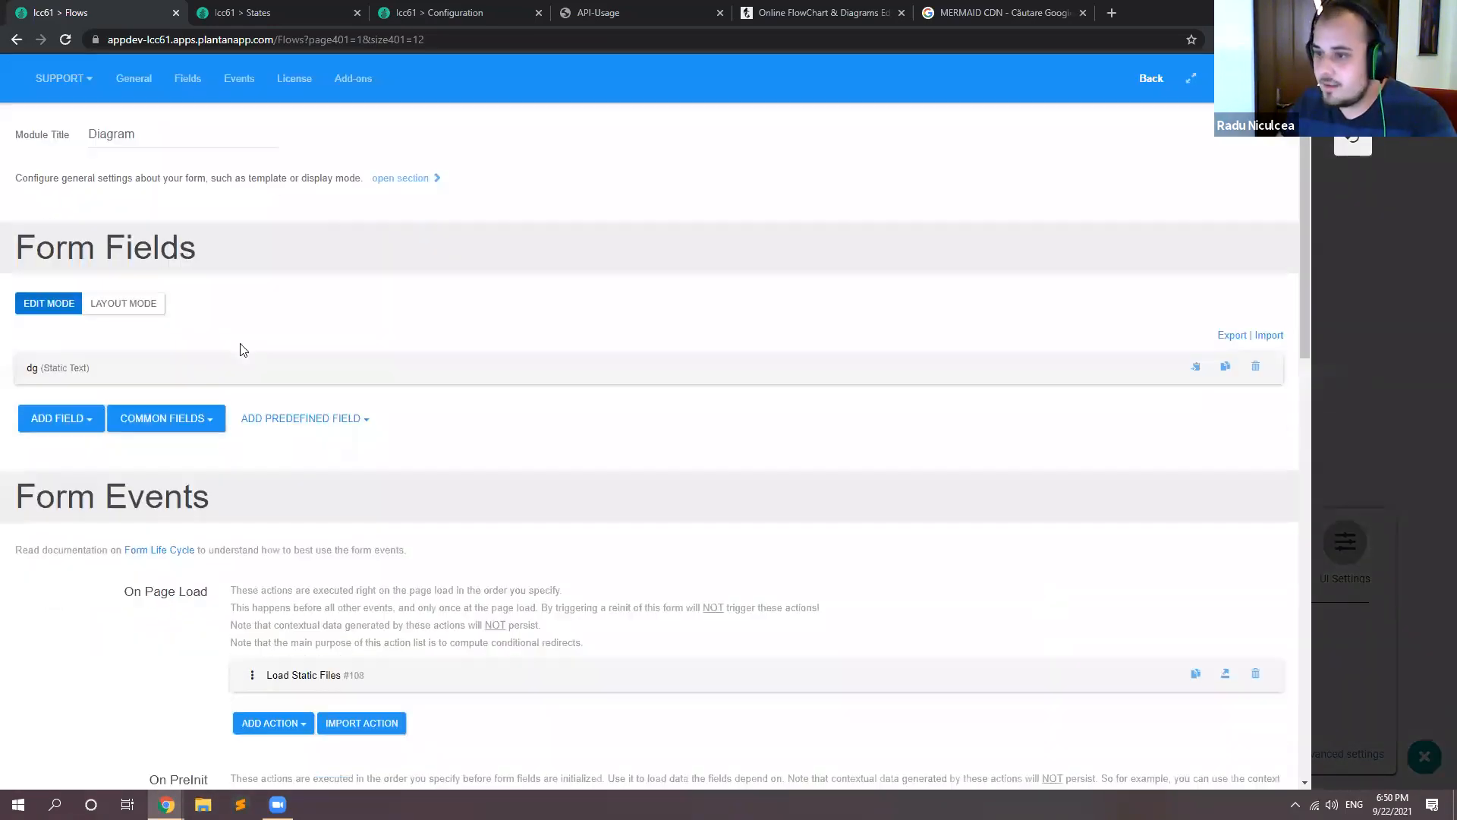
{"action": "left_click", "coordinate": [65, 268]}
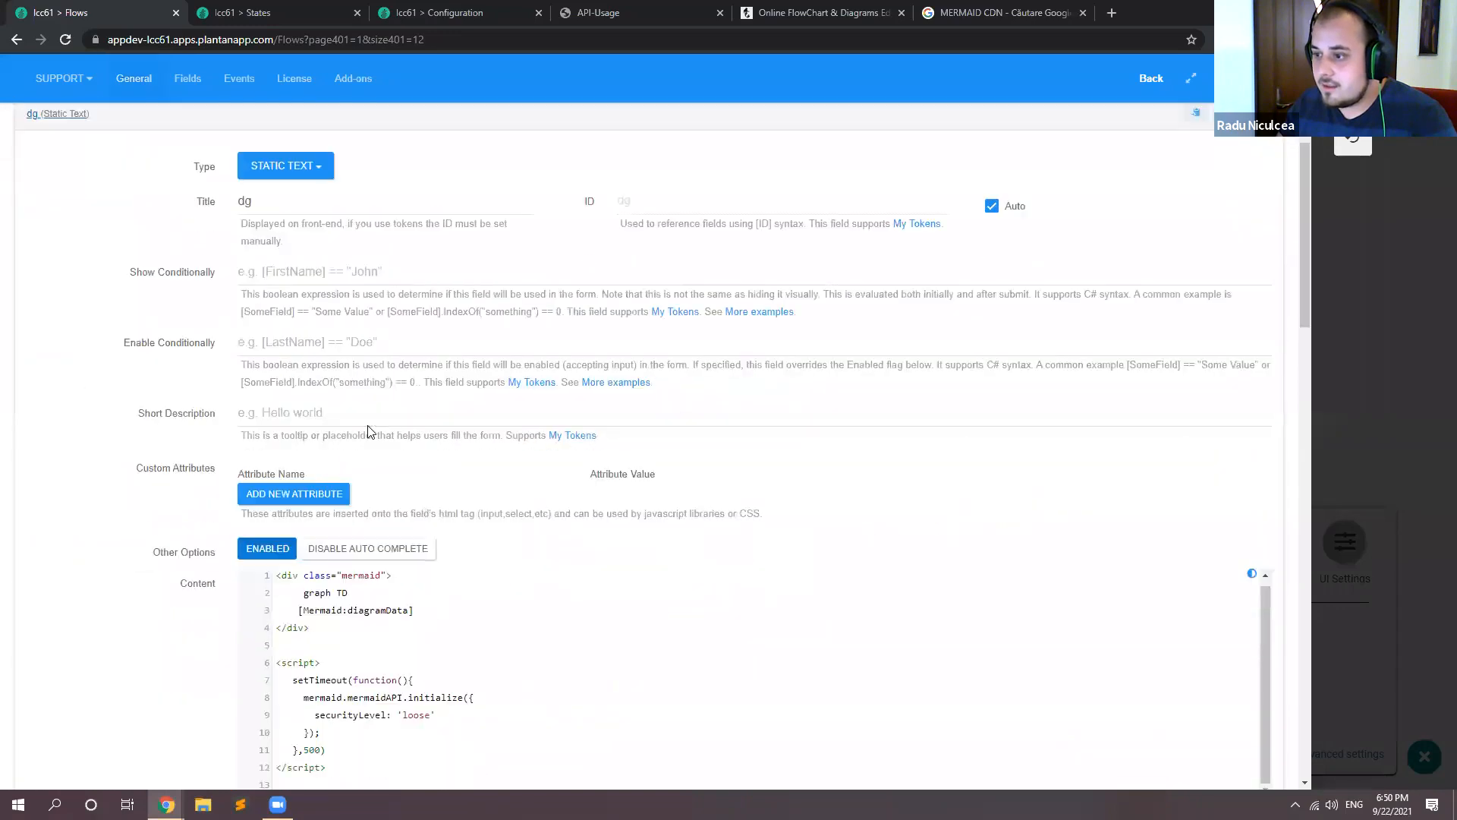
{"action": "scroll", "coordinate": [344, 426], "scroll_direction": "down", "scroll_amount": 4}
{"action": "double_click", "coordinate": [311, 447]}
{"action": "type", "text": "0"}
{"action": "type", "text": "000"}
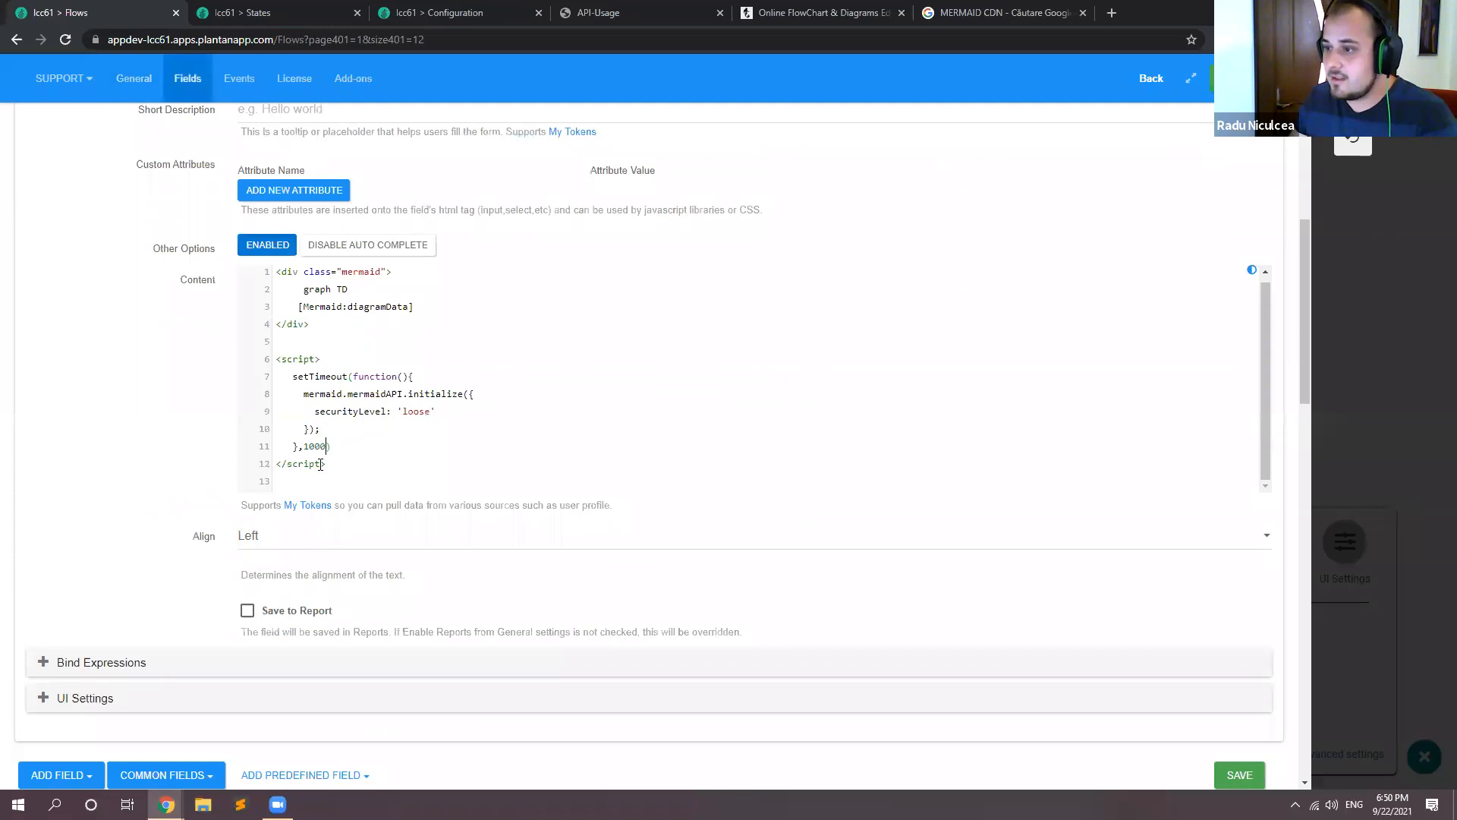
{"action": "left_click", "coordinate": [1344, 148]}
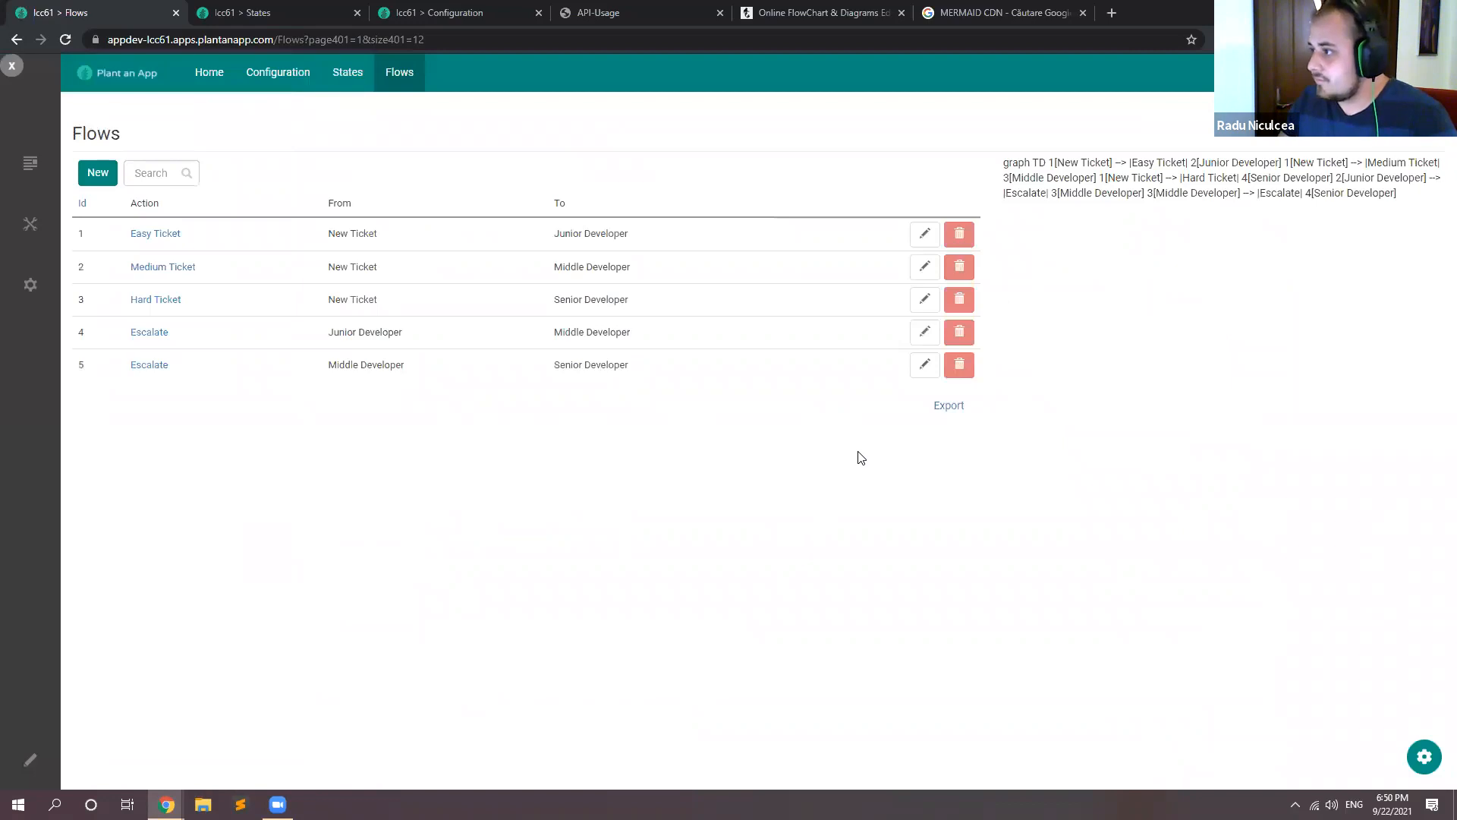
Step: Reload the Flows page and start a new flow with Fixed as its action
{"action": "key", "text": "F5"}
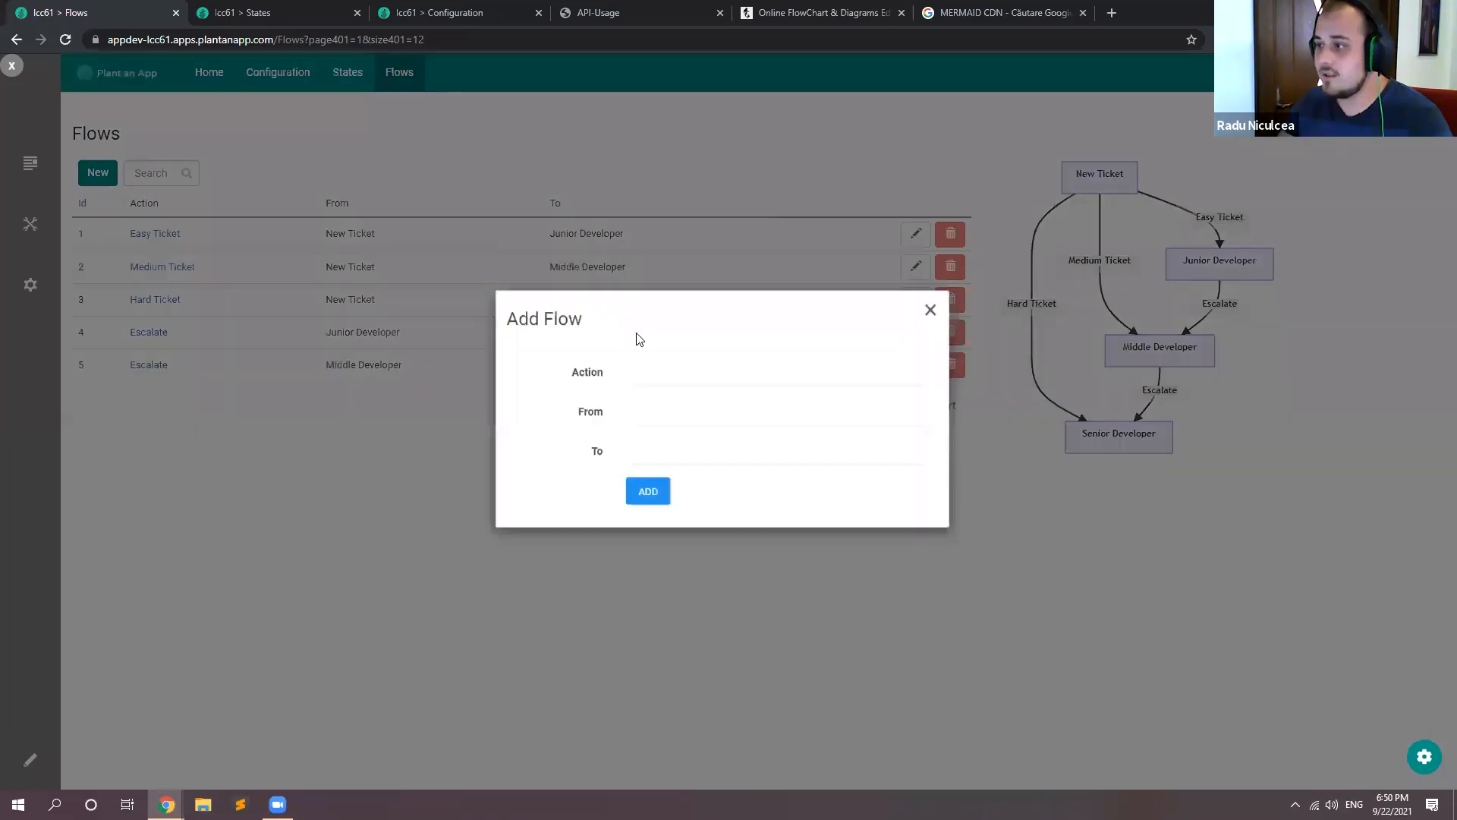
{"action": "left_click", "coordinate": [666, 389]}
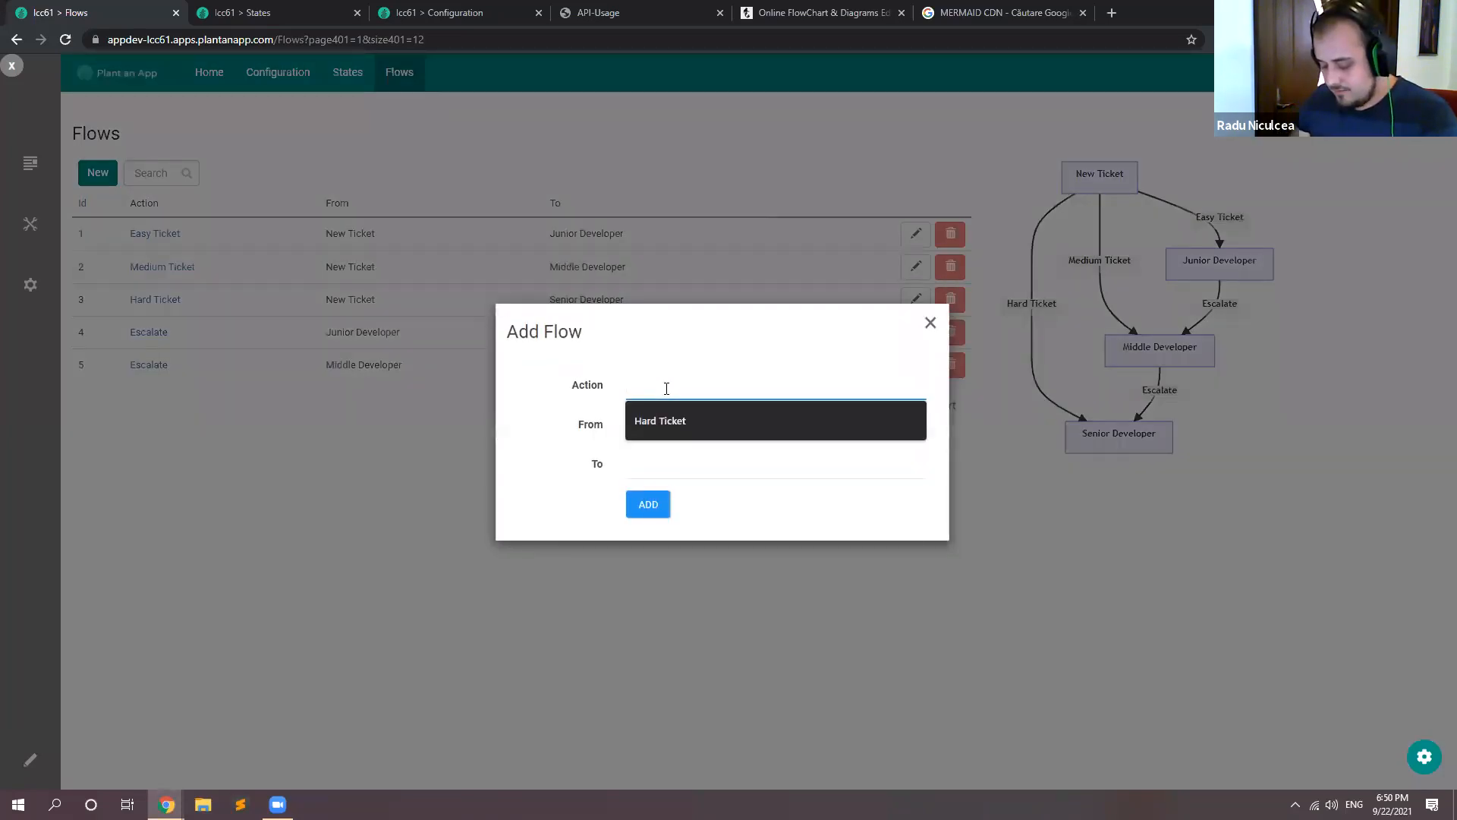
{"action": "type", "text": "Fixed"}
{"action": "left_click", "coordinate": [666, 422]}
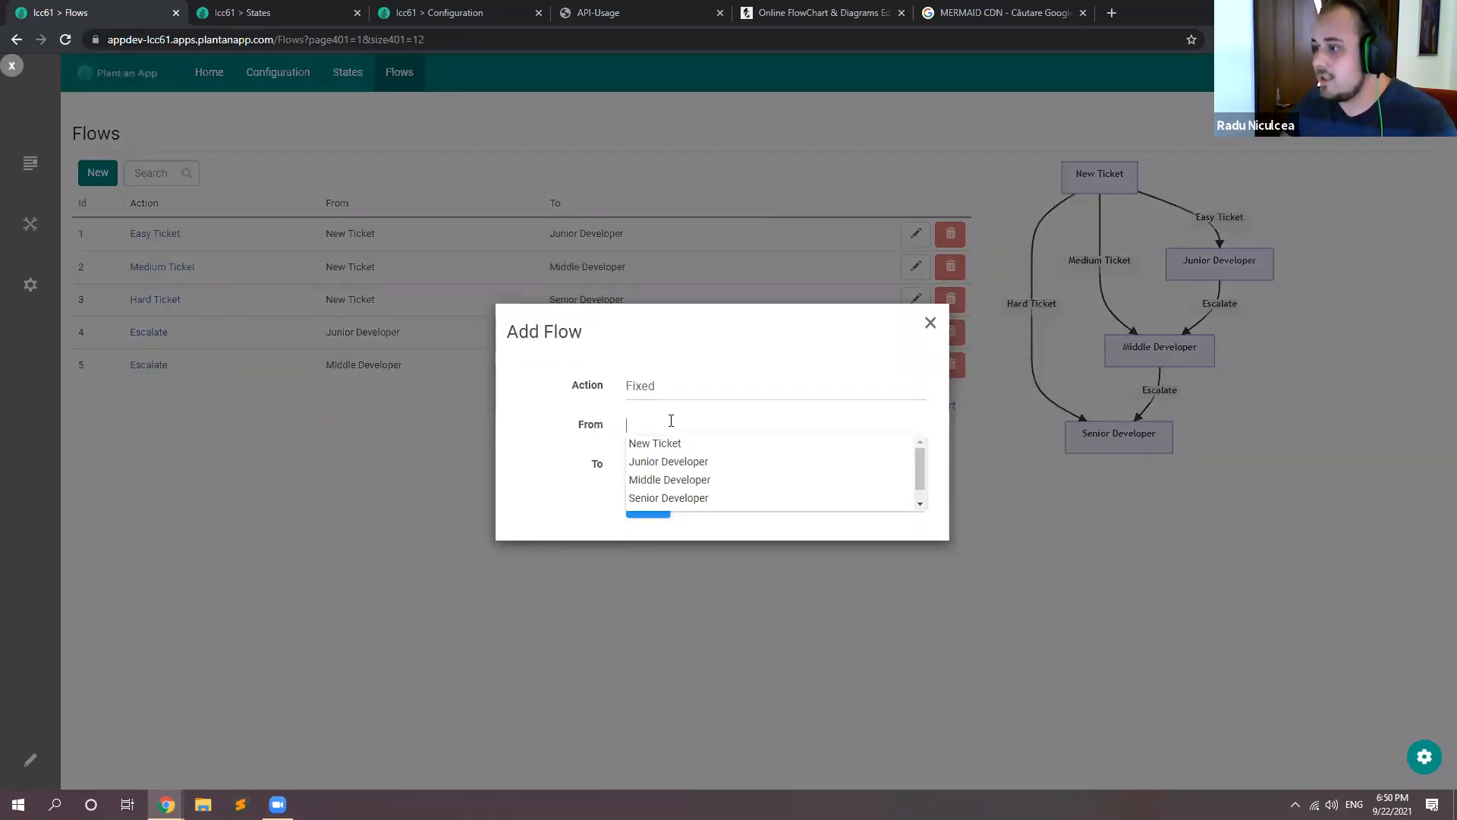
{"action": "type", "text": "done"}
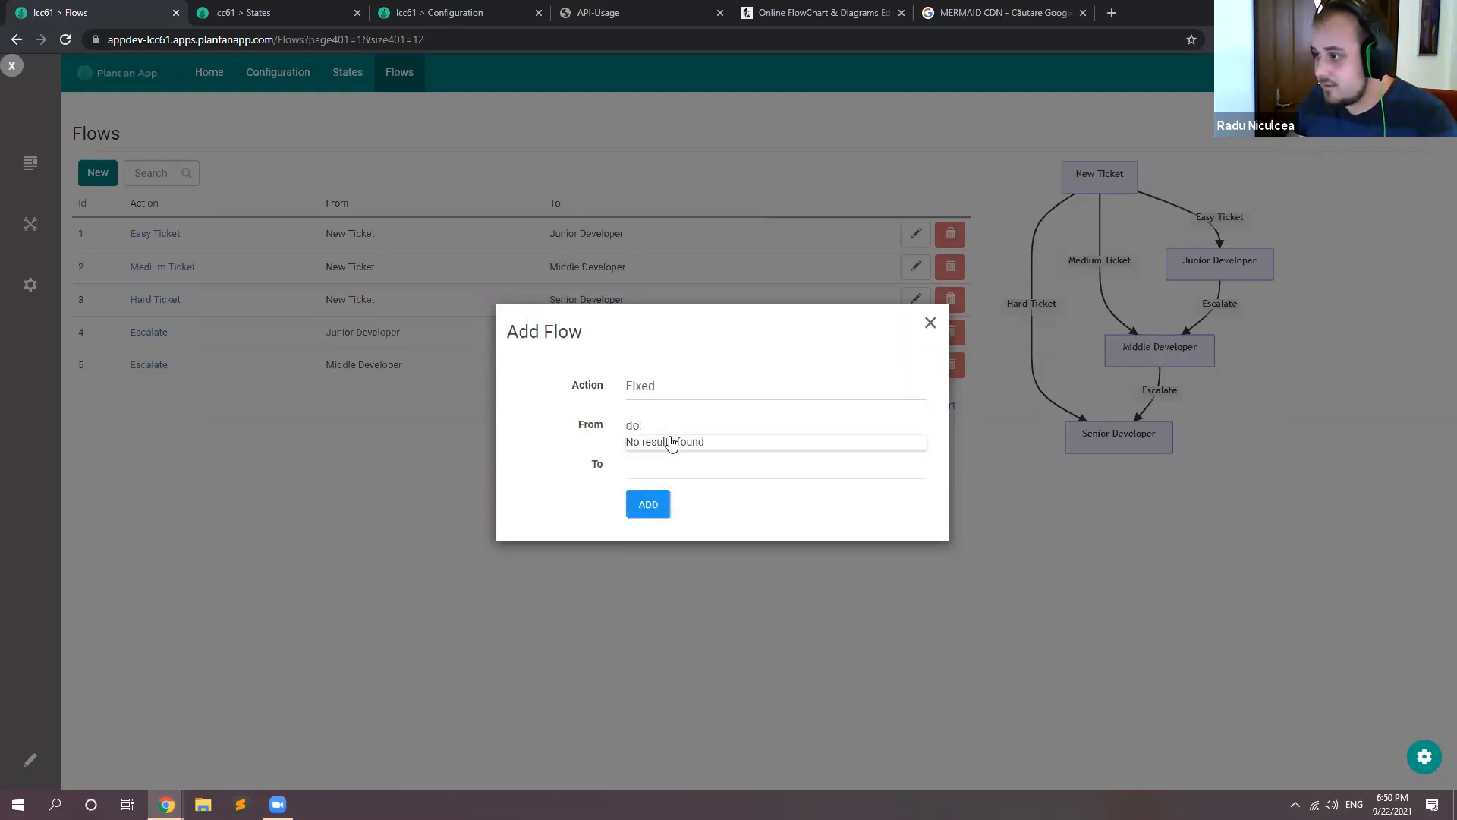
{"action": "left_click", "coordinate": [671, 444]}
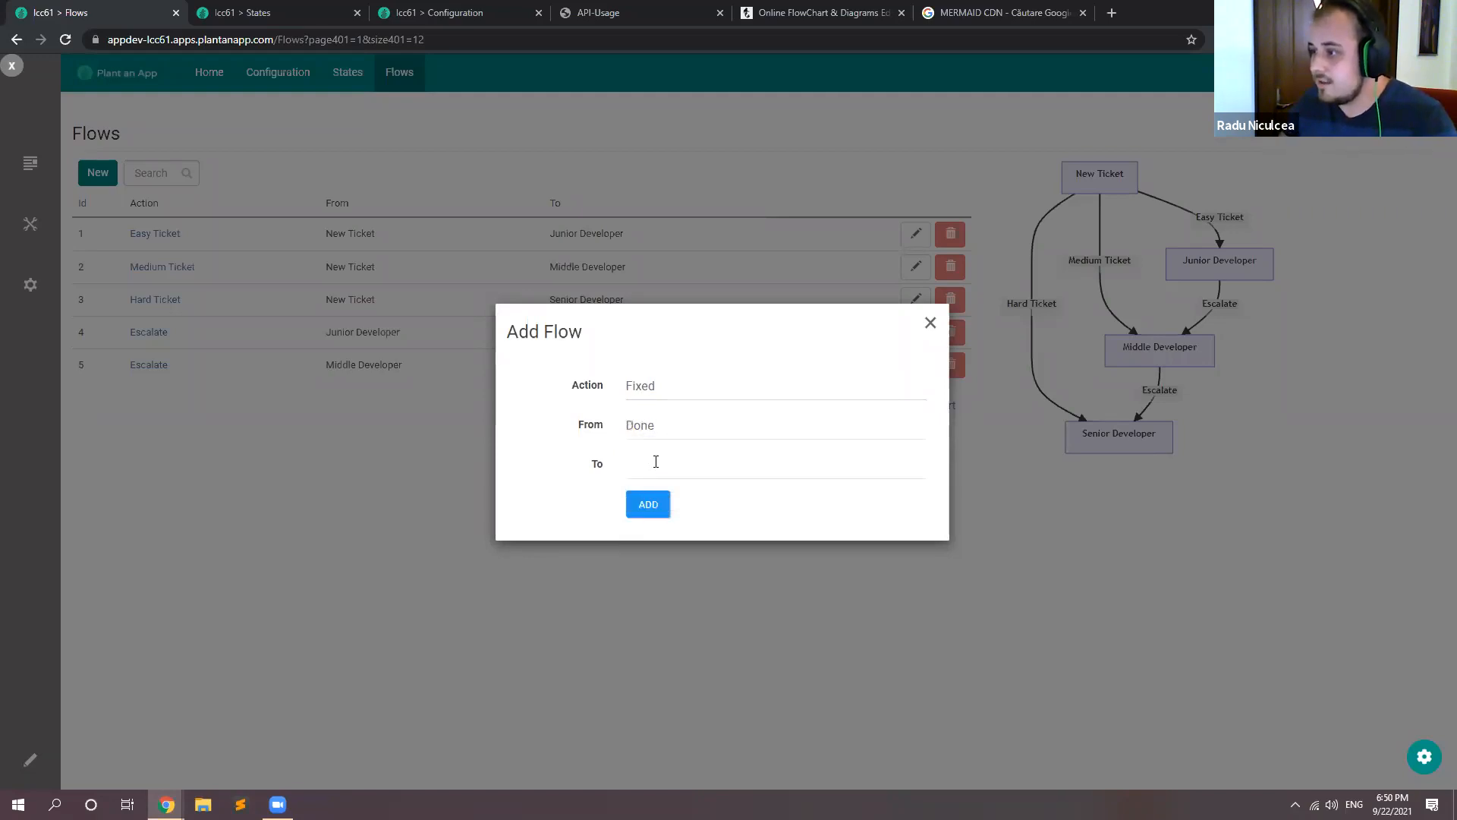
{"action": "left_click", "coordinate": [656, 462]}
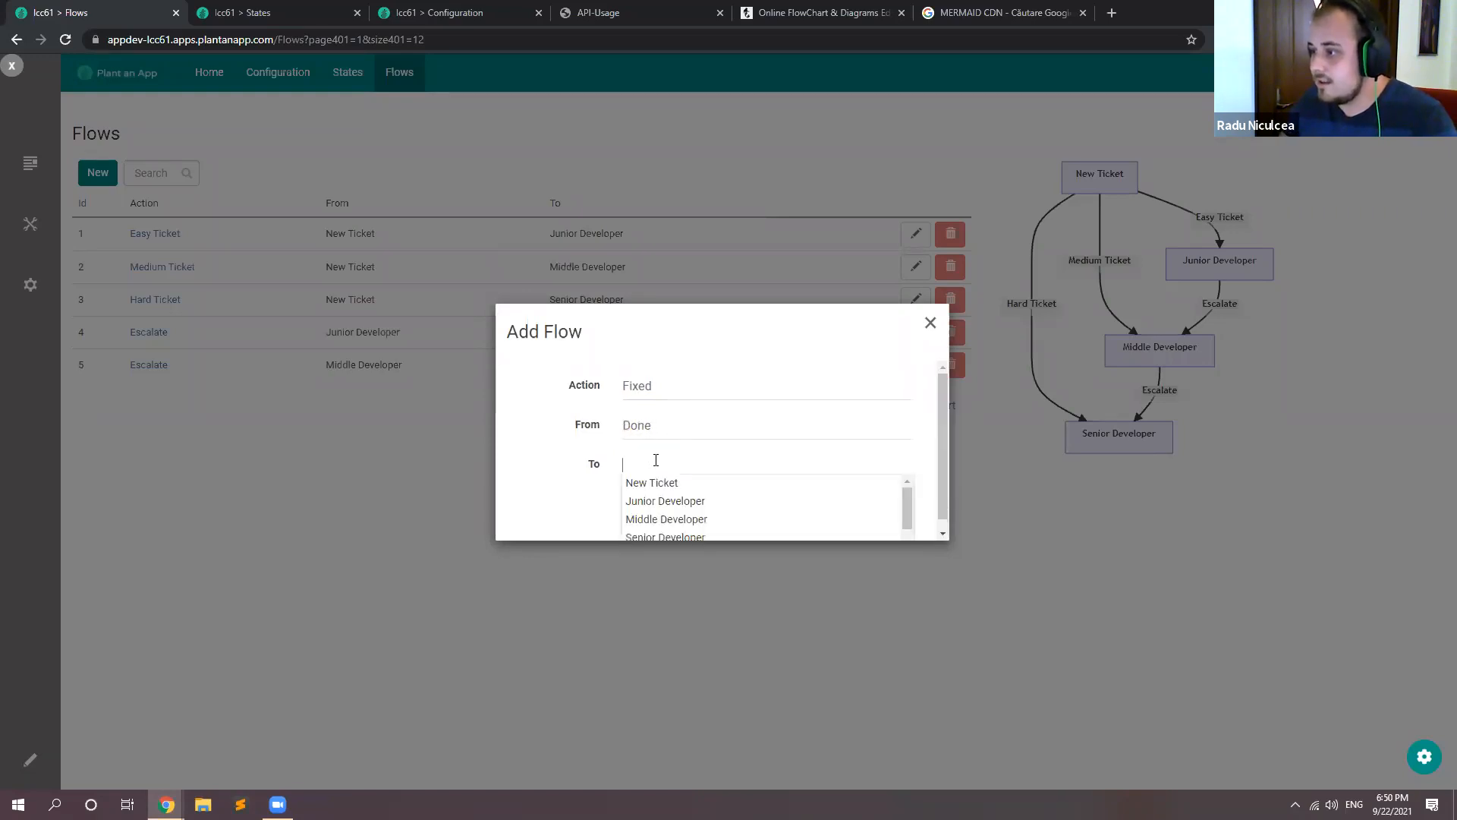
Step: Set the new Fixed flow to go from Junior Developer to Done, and add it
{"action": "left_click", "coordinate": [680, 411]}
{"action": "key", "text": "ctrl+a"}
{"action": "key", "text": "BackSpace"}
{"action": "type", "text": "ju"}
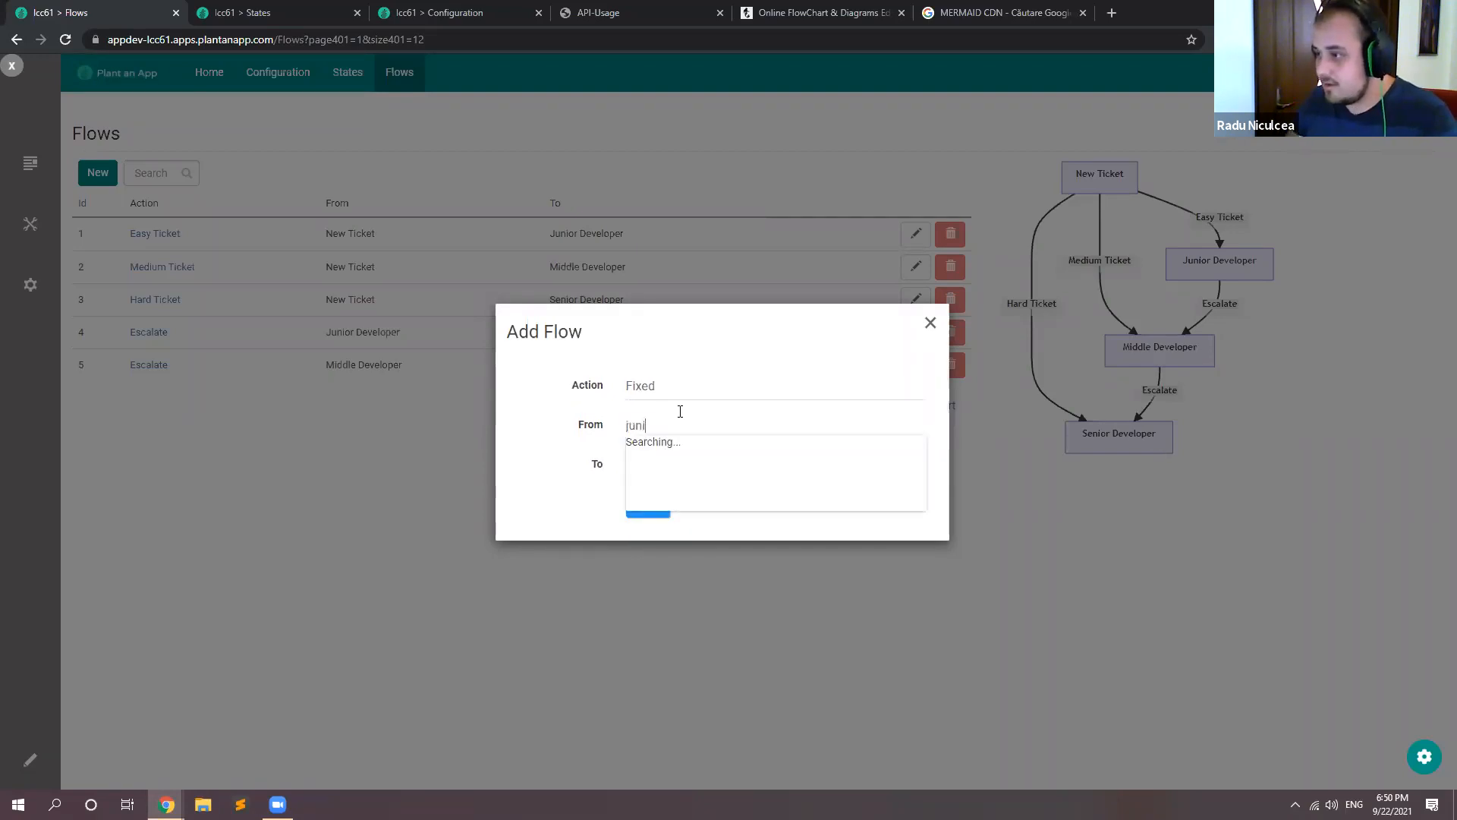
{"action": "left_click", "coordinate": [667, 442]}
{"action": "left_click", "coordinate": [668, 464]}
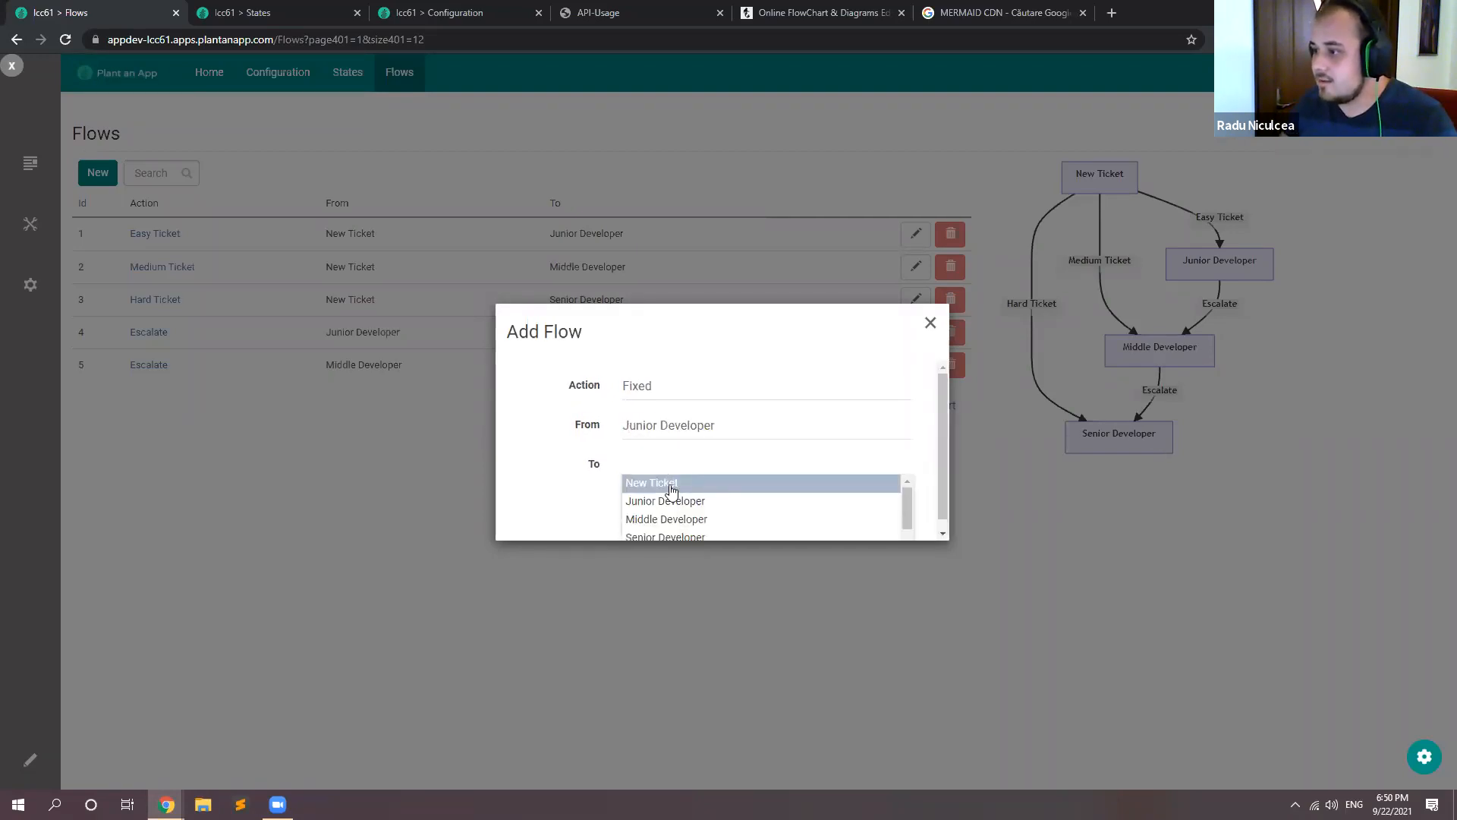
{"action": "type", "text": "done"}
{"action": "left_click", "coordinate": [669, 486]}
{"action": "left_click", "coordinate": [668, 501]}
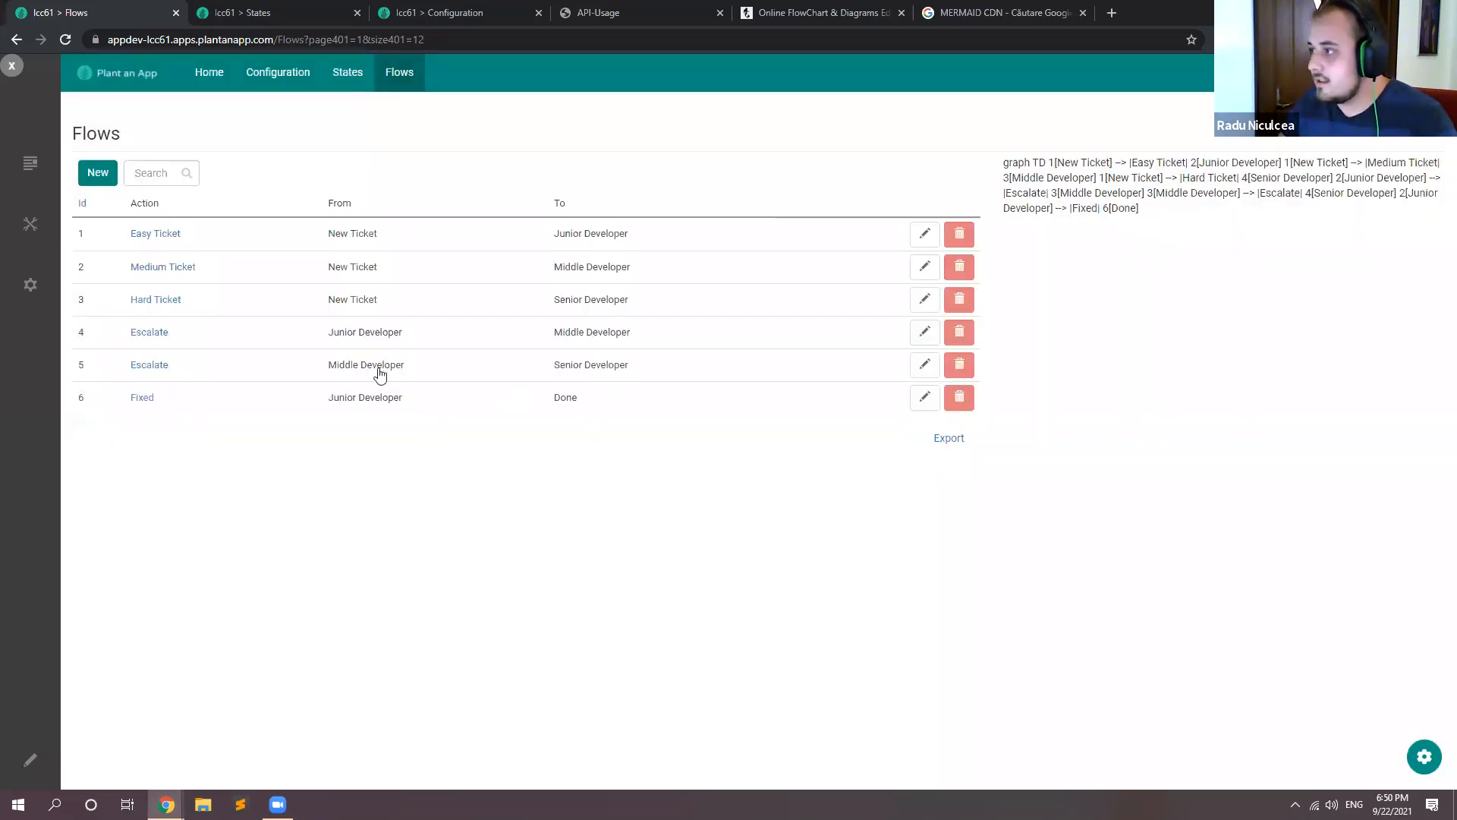
Step: Add a flow with action Fixed from Middle Developer to Done
{"action": "left_click", "coordinate": [97, 173]}
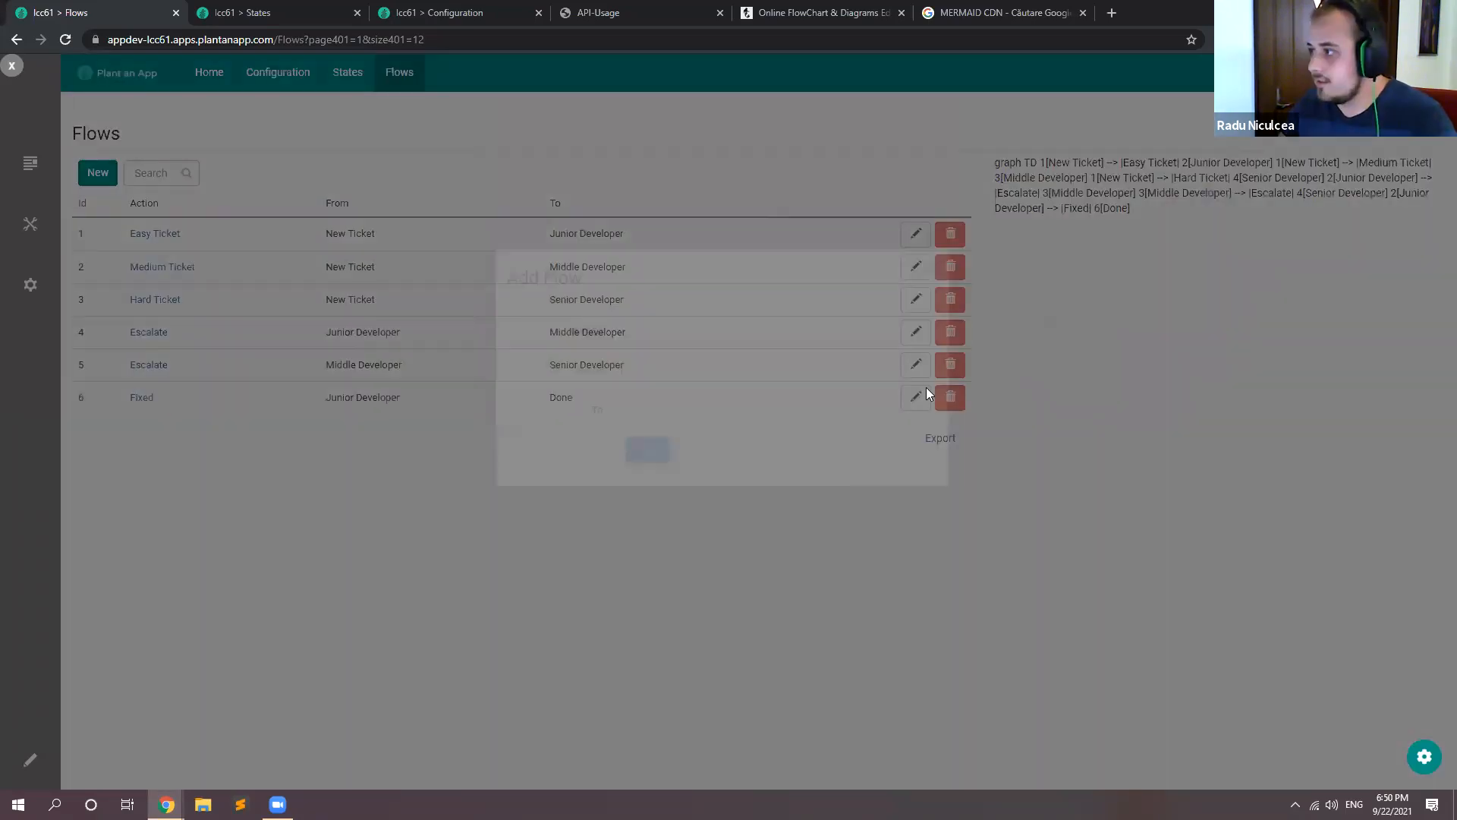
{"action": "left_click", "coordinate": [651, 377]}
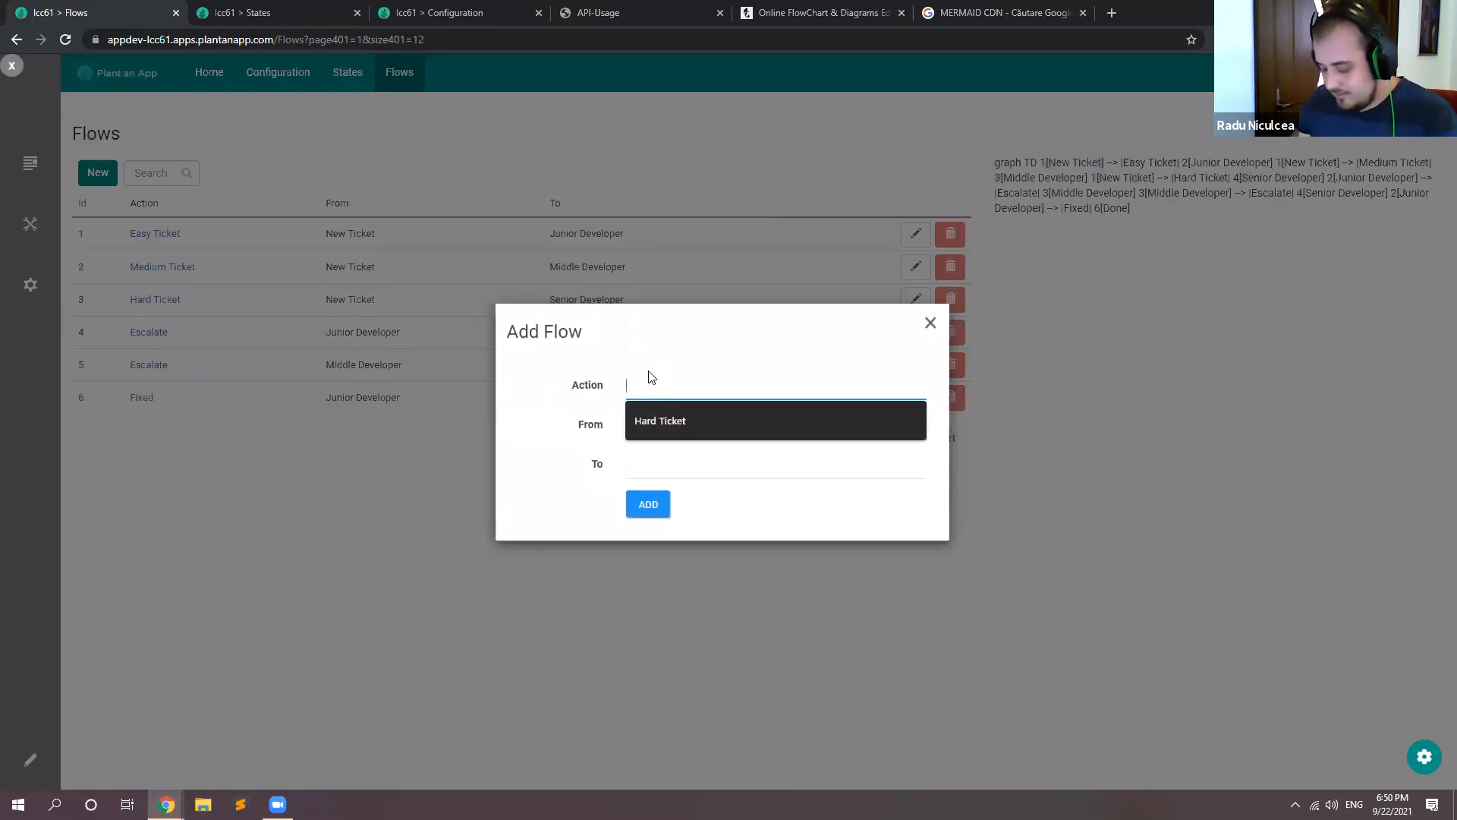
{"action": "type", "text": "Fixe"}
{"action": "left_click", "coordinate": [668, 416]}
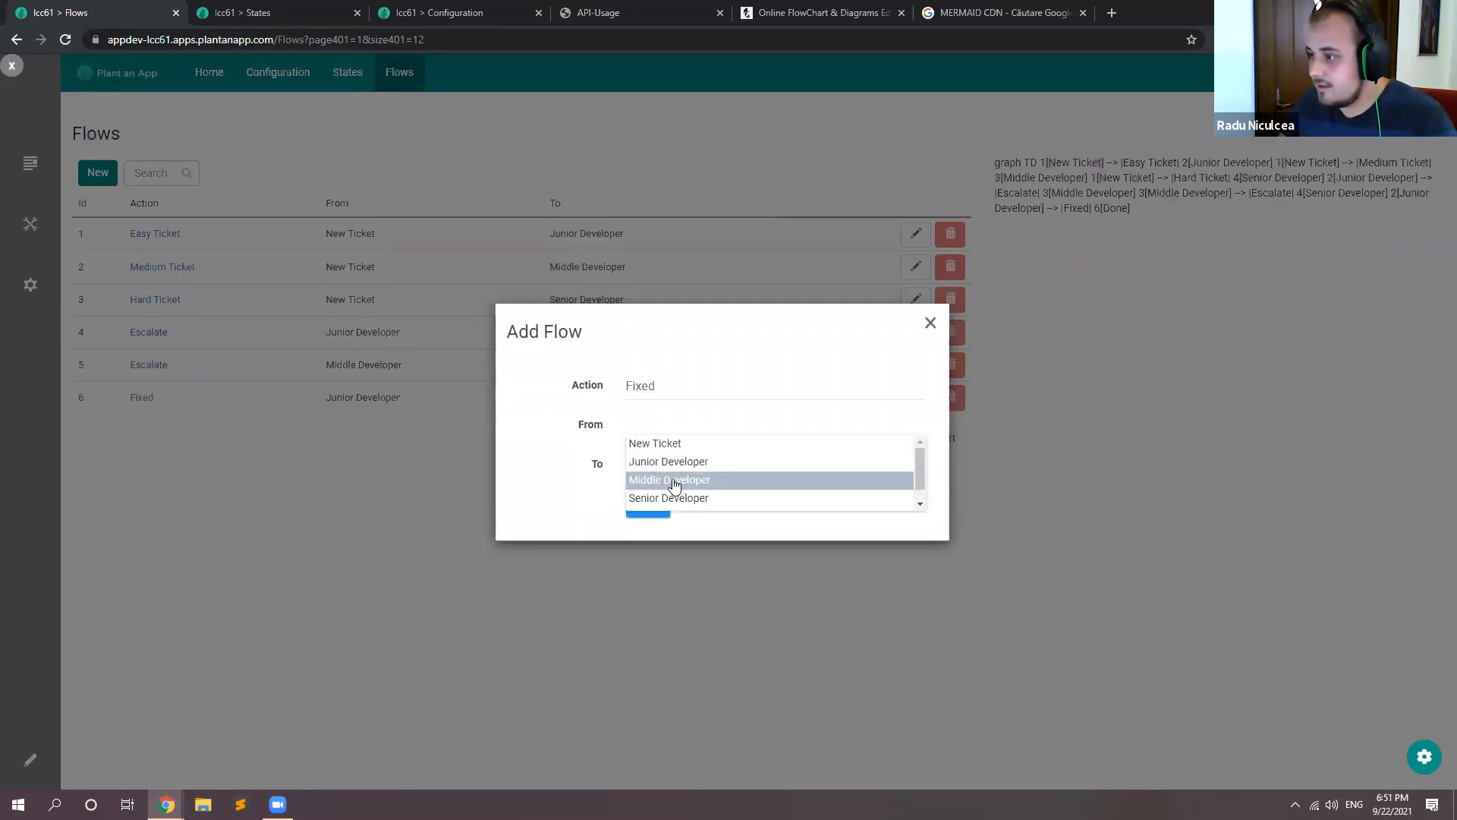
{"action": "left_click", "coordinate": [668, 479]}
{"action": "left_click", "coordinate": [668, 467]}
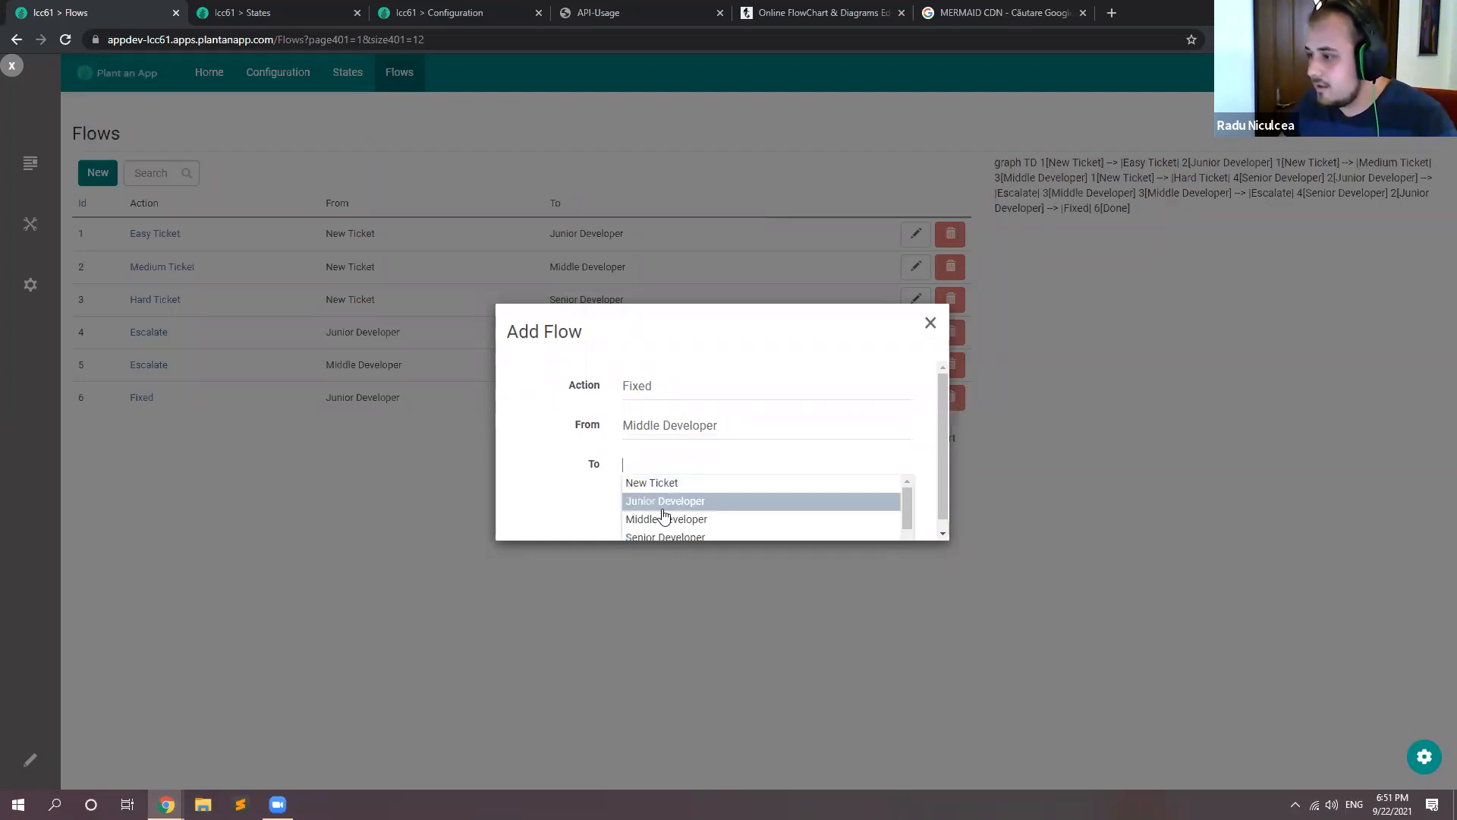
{"action": "type", "text": "done"}
{"action": "left_click", "coordinate": [676, 493]}
{"action": "left_click", "coordinate": [651, 504]}
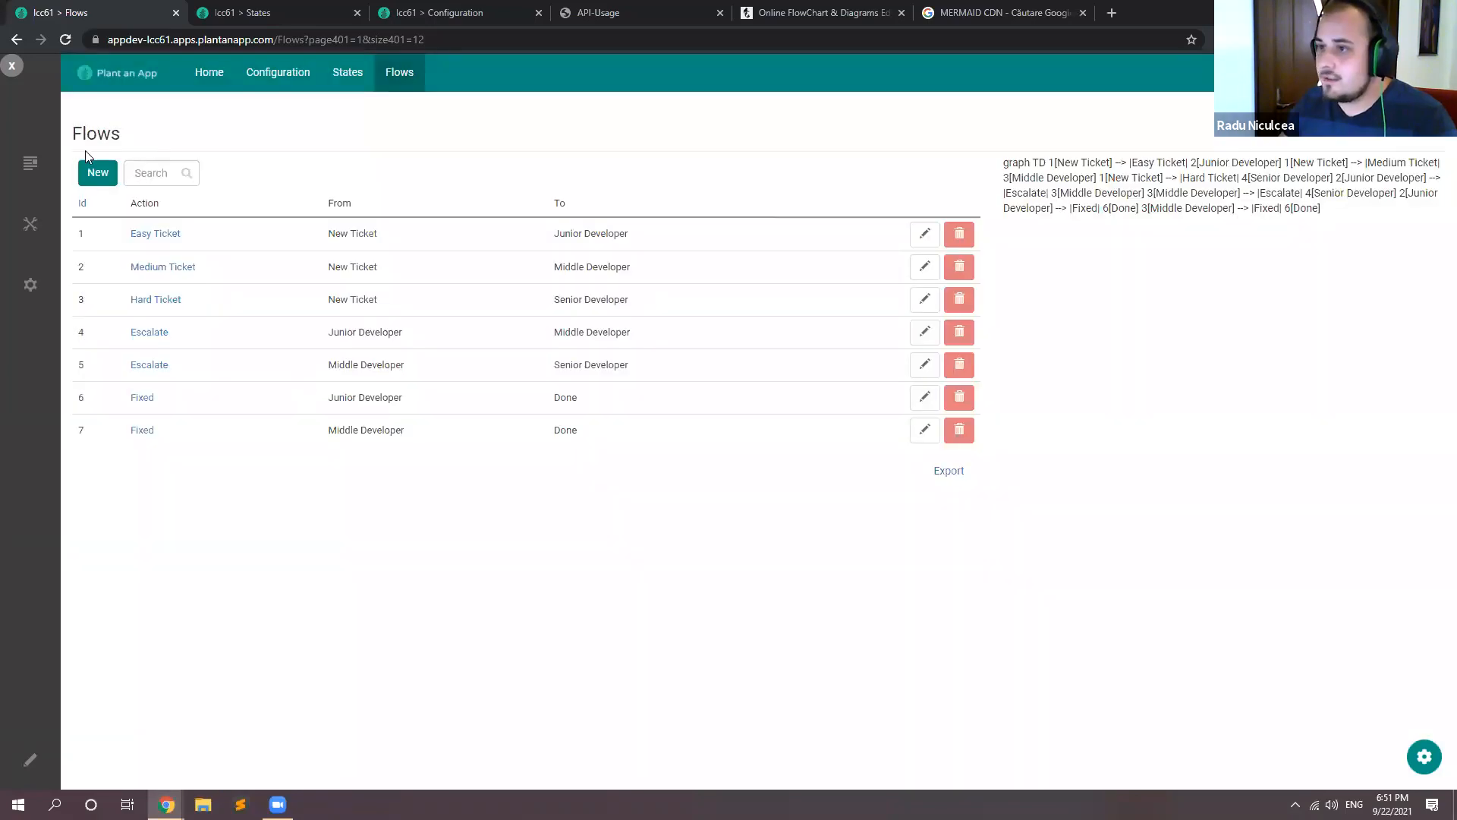
Step: Add a flow with action Fixed from Senior Developer to Done
{"action": "left_click", "coordinate": [98, 173]}
{"action": "left_click", "coordinate": [663, 384]}
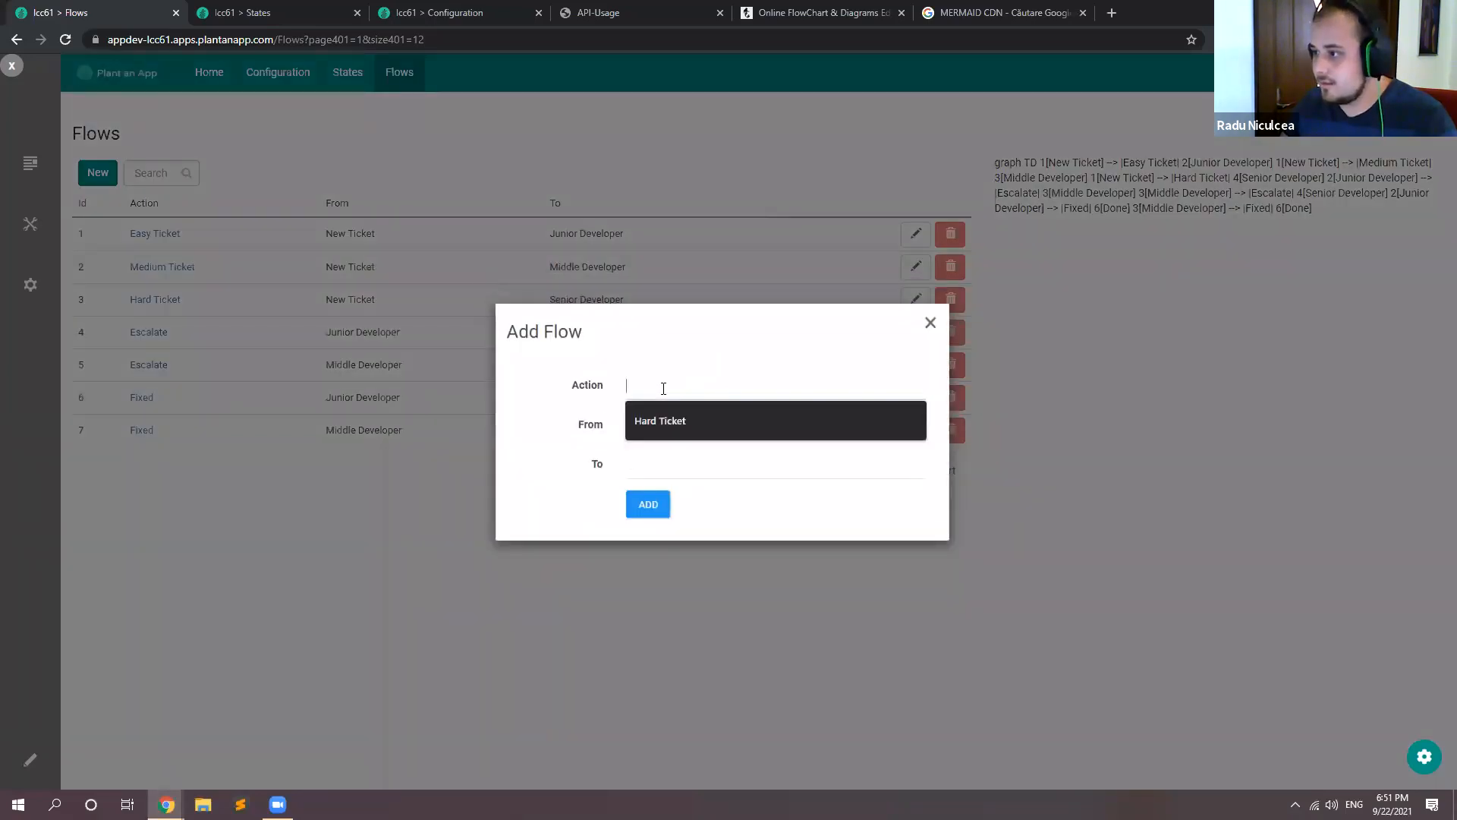
{"action": "type", "text": "Fi"}
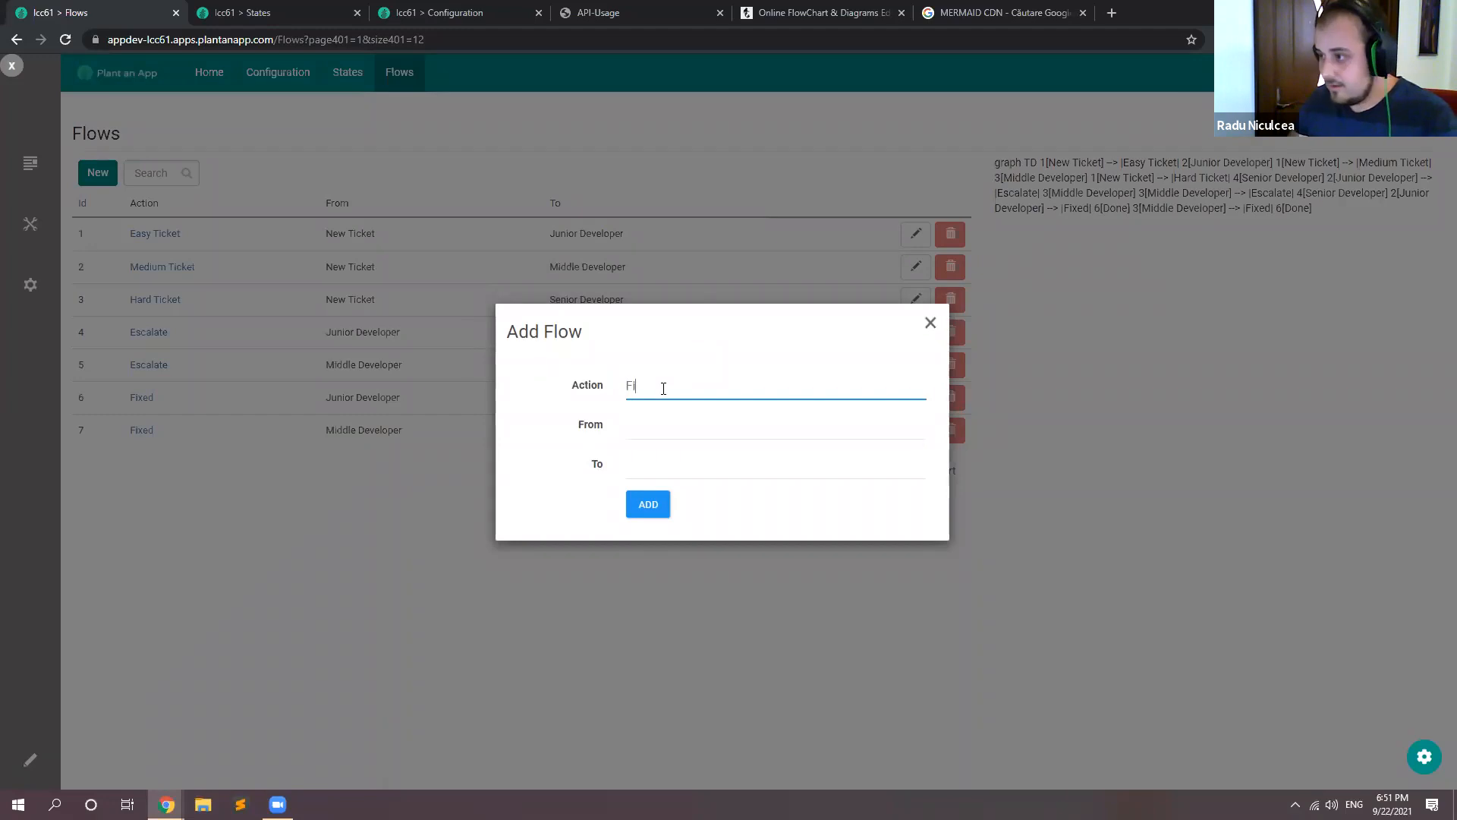
{"action": "left_click", "coordinate": [656, 427]}
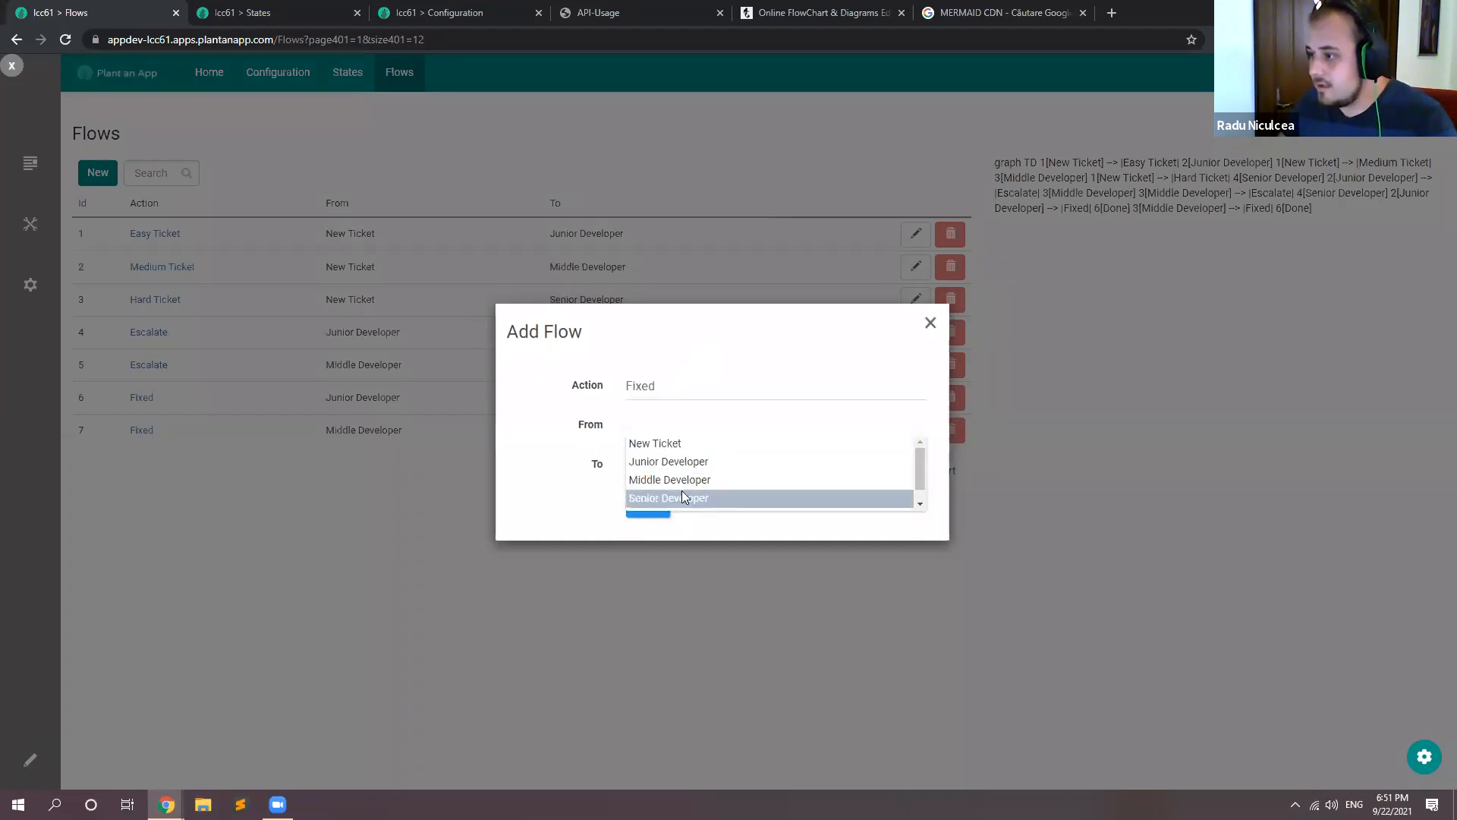
{"action": "left_click", "coordinate": [680, 493]}
{"action": "left_click", "coordinate": [673, 463]}
{"action": "type", "text": "Do"}
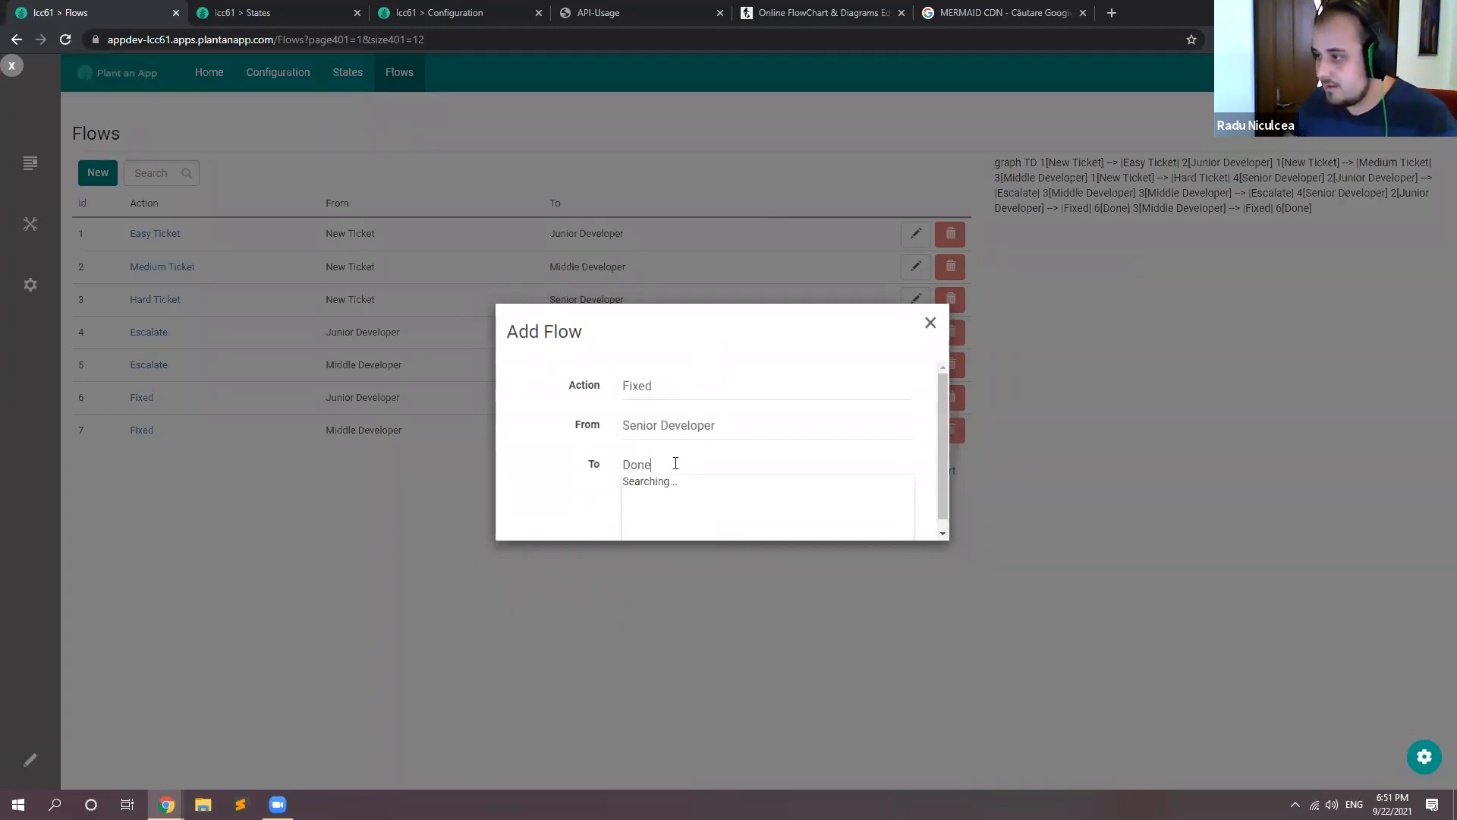
{"action": "type", "text": "ne"}
{"action": "key", "text": "Return"}
{"action": "left_click", "coordinate": [659, 503]}
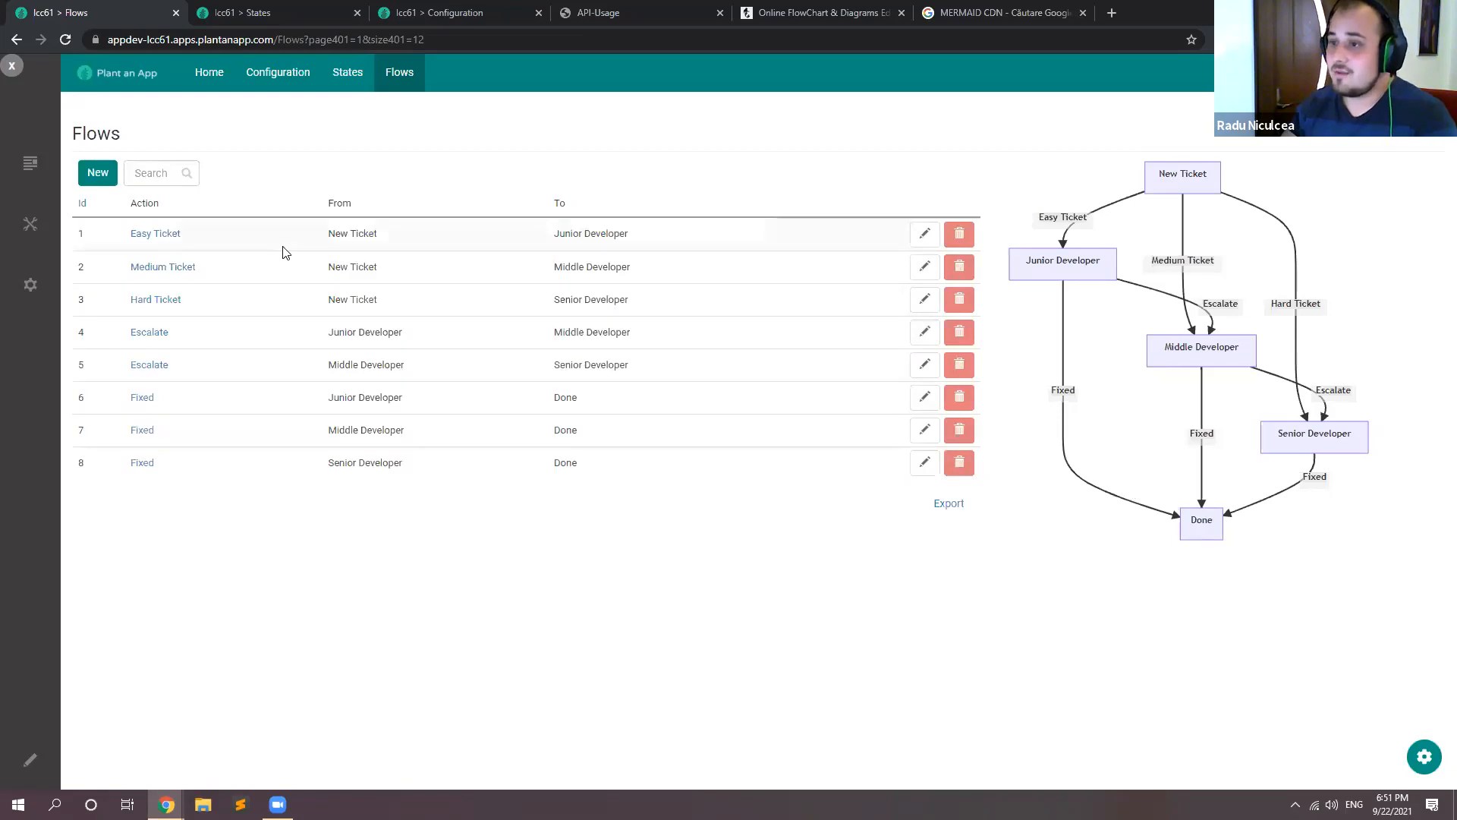
Step: Add a flow with action Code Review from Done to CTO
{"action": "left_click", "coordinate": [98, 173]}
{"action": "left_click", "coordinate": [671, 395]}
{"action": "type", "text": "Code"}
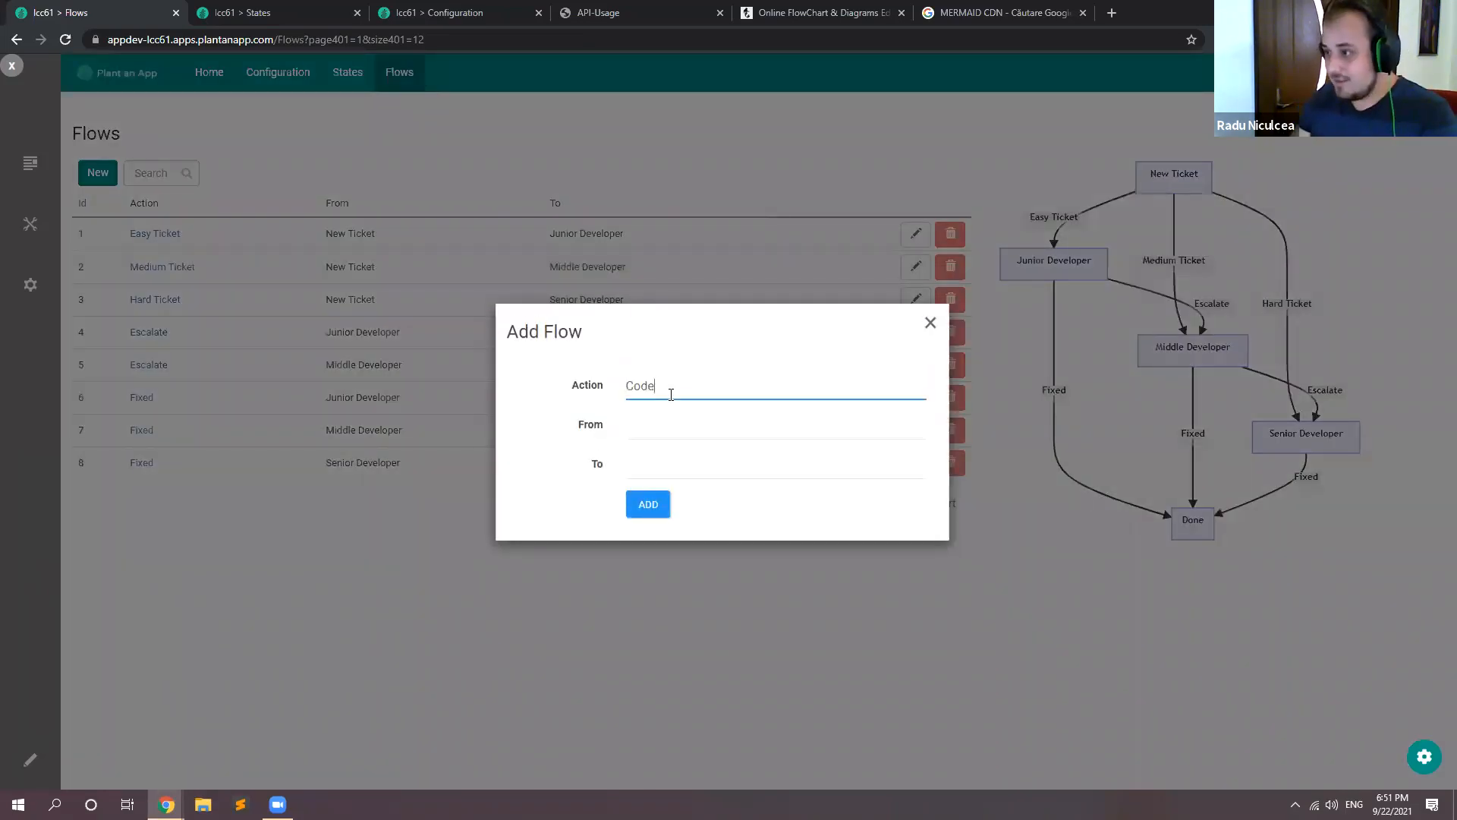
{"action": "type", "text": " Review"}
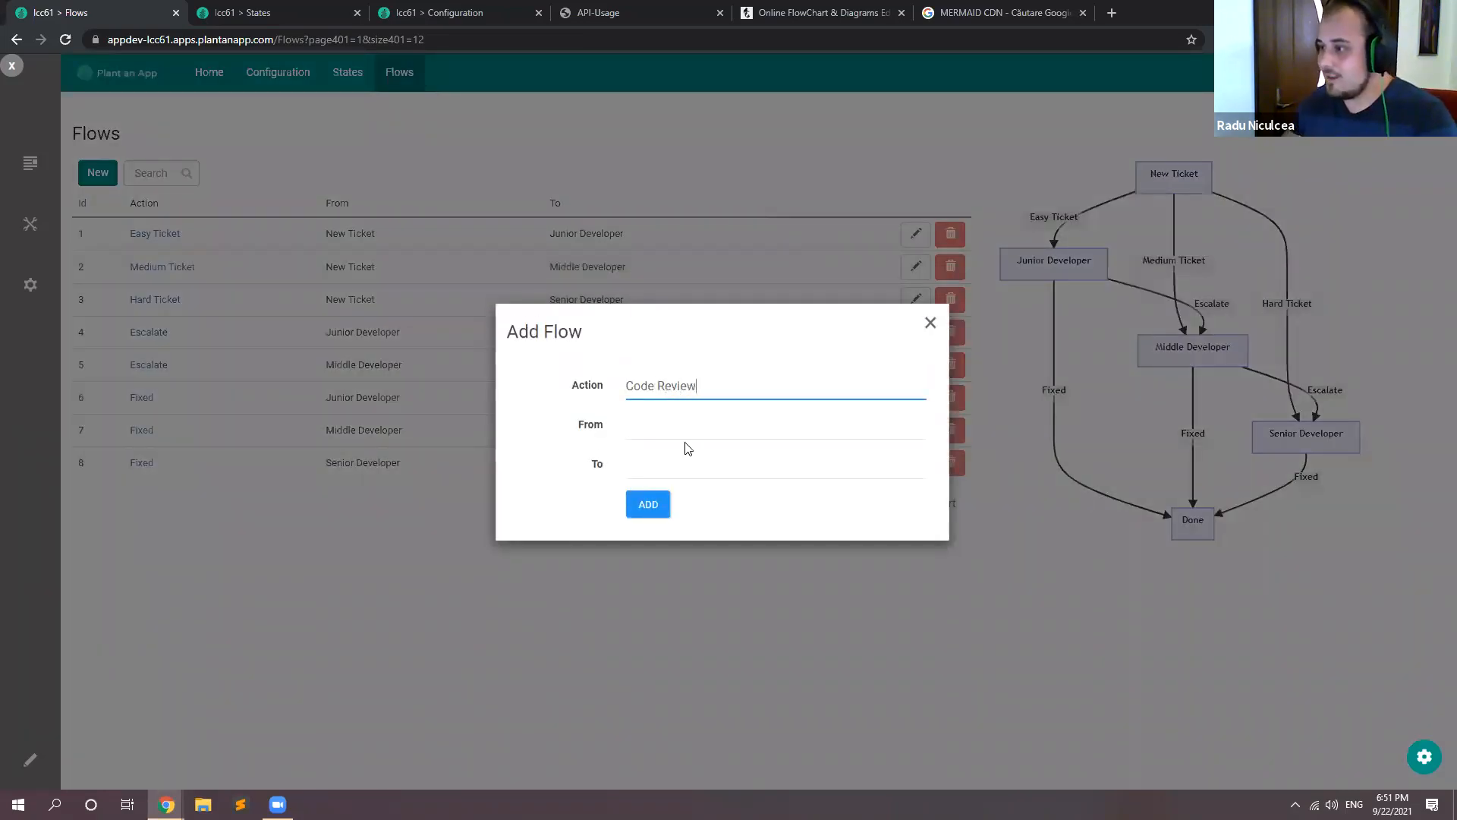
{"action": "left_click", "coordinate": [682, 426]}
{"action": "type", "text": "Done"}
{"action": "left_click", "coordinate": [680, 444]}
{"action": "left_click", "coordinate": [661, 465]}
{"action": "type", "text": "C"}
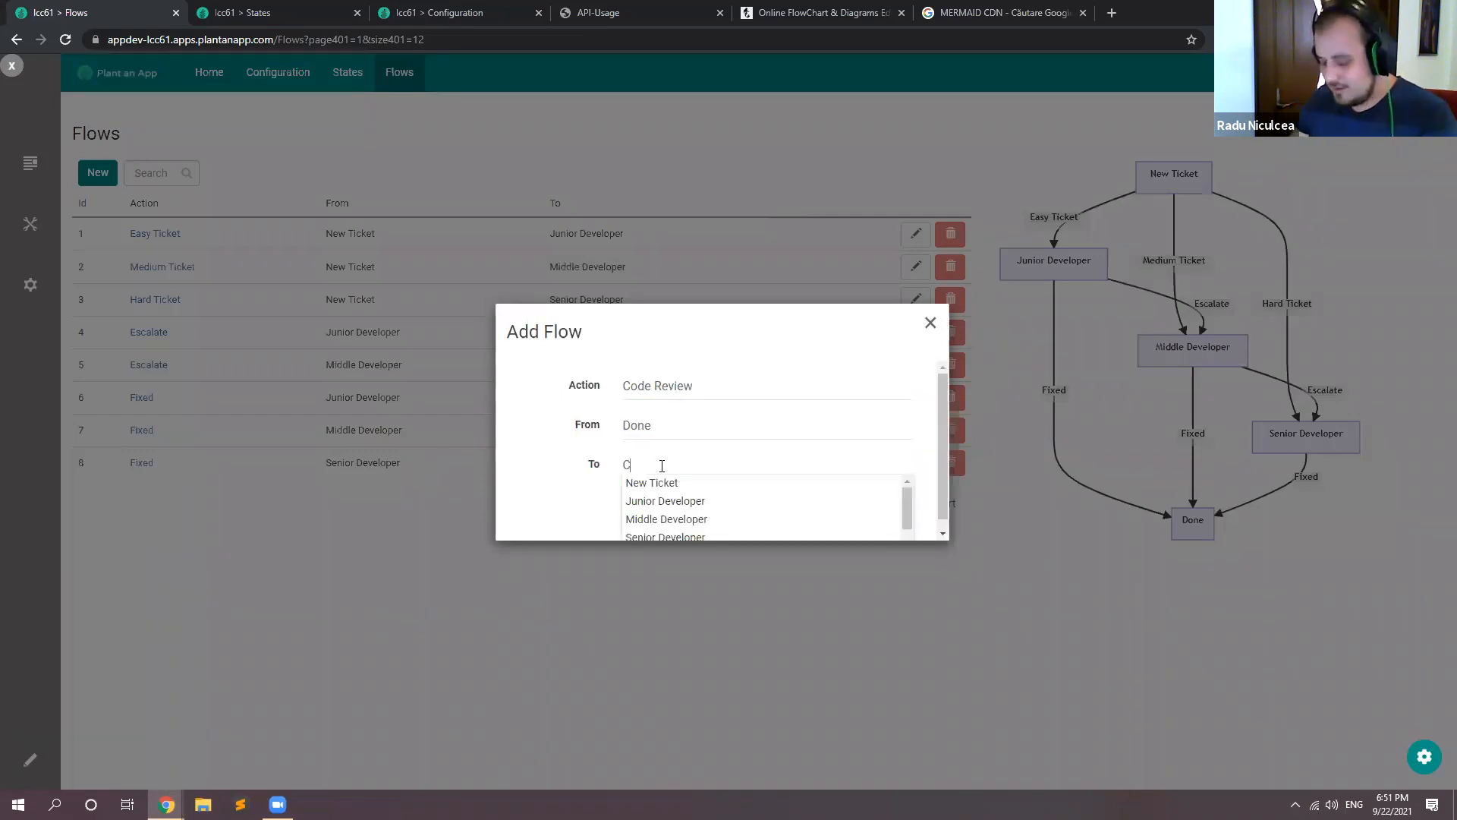
{"action": "type", "text": "TO"}
{"action": "left_click", "coordinate": [653, 508]}
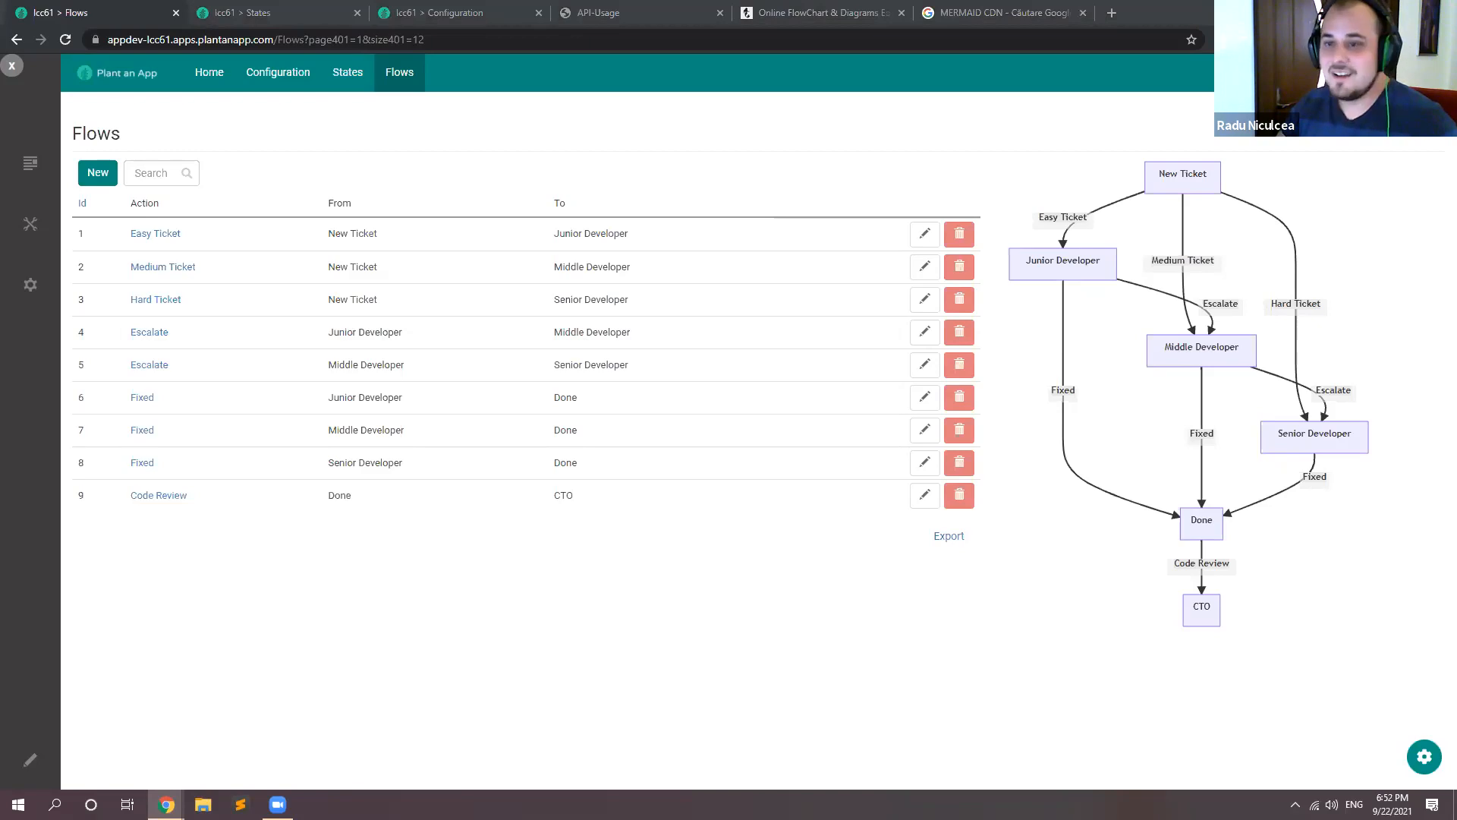
Step: Open the settings of the Diagram module on the Flows page
{"action": "left_click", "coordinate": [1424, 756]}
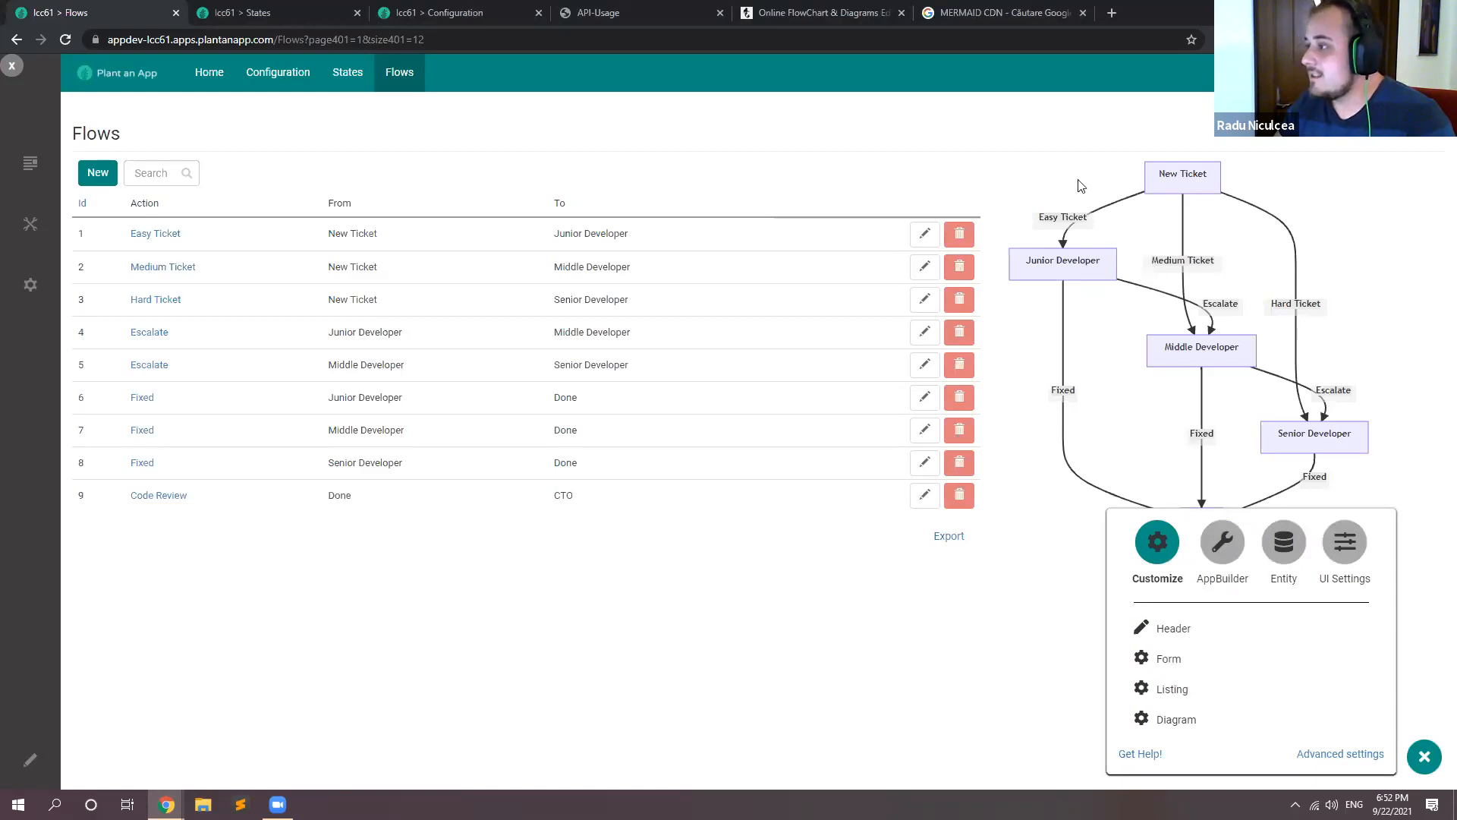
{"action": "left_click_drag", "start_coordinate": [1038, 221], "coordinate": [1306, 379]}
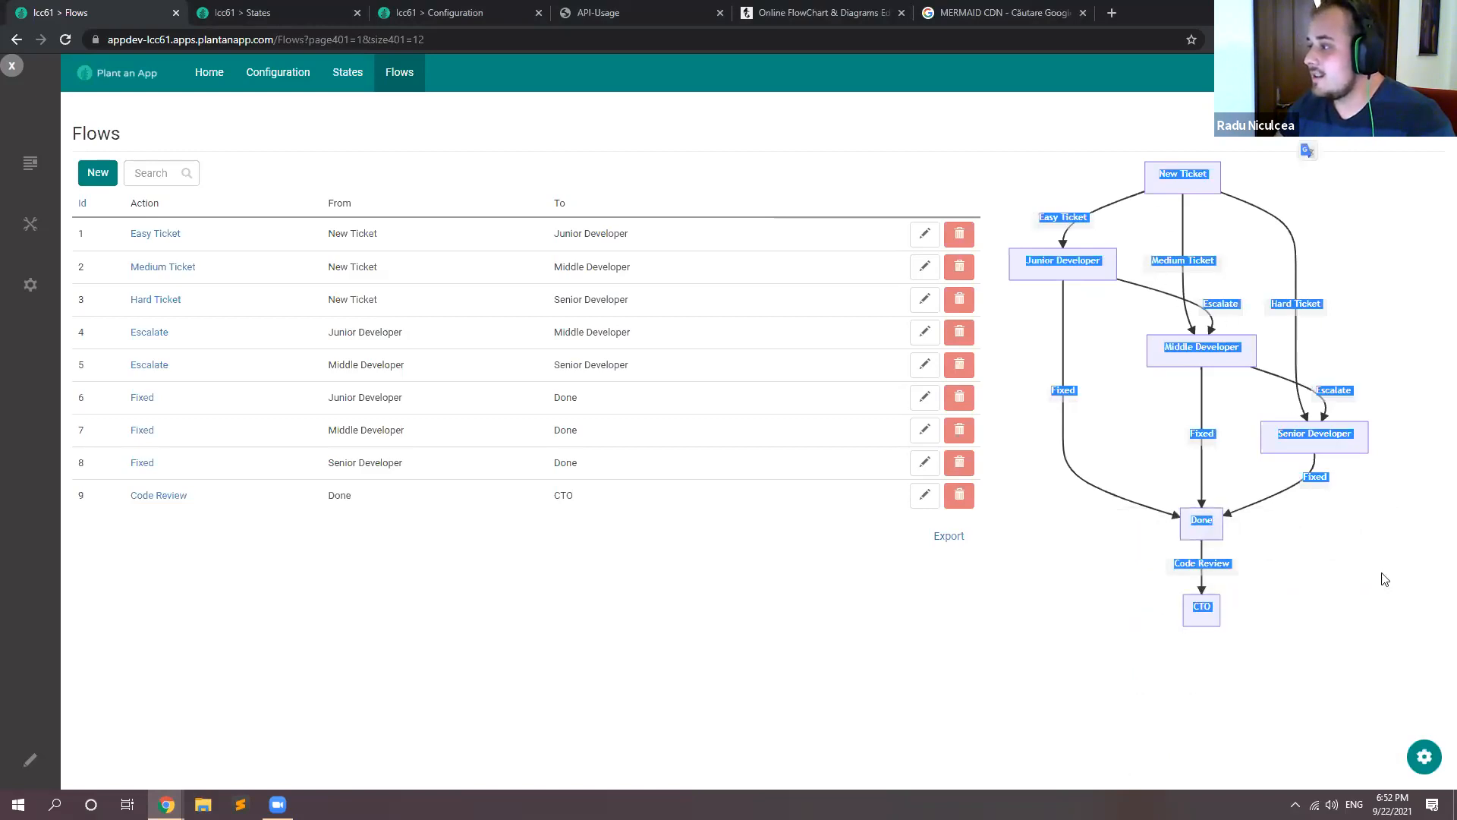
{"action": "left_click", "coordinate": [1421, 753]}
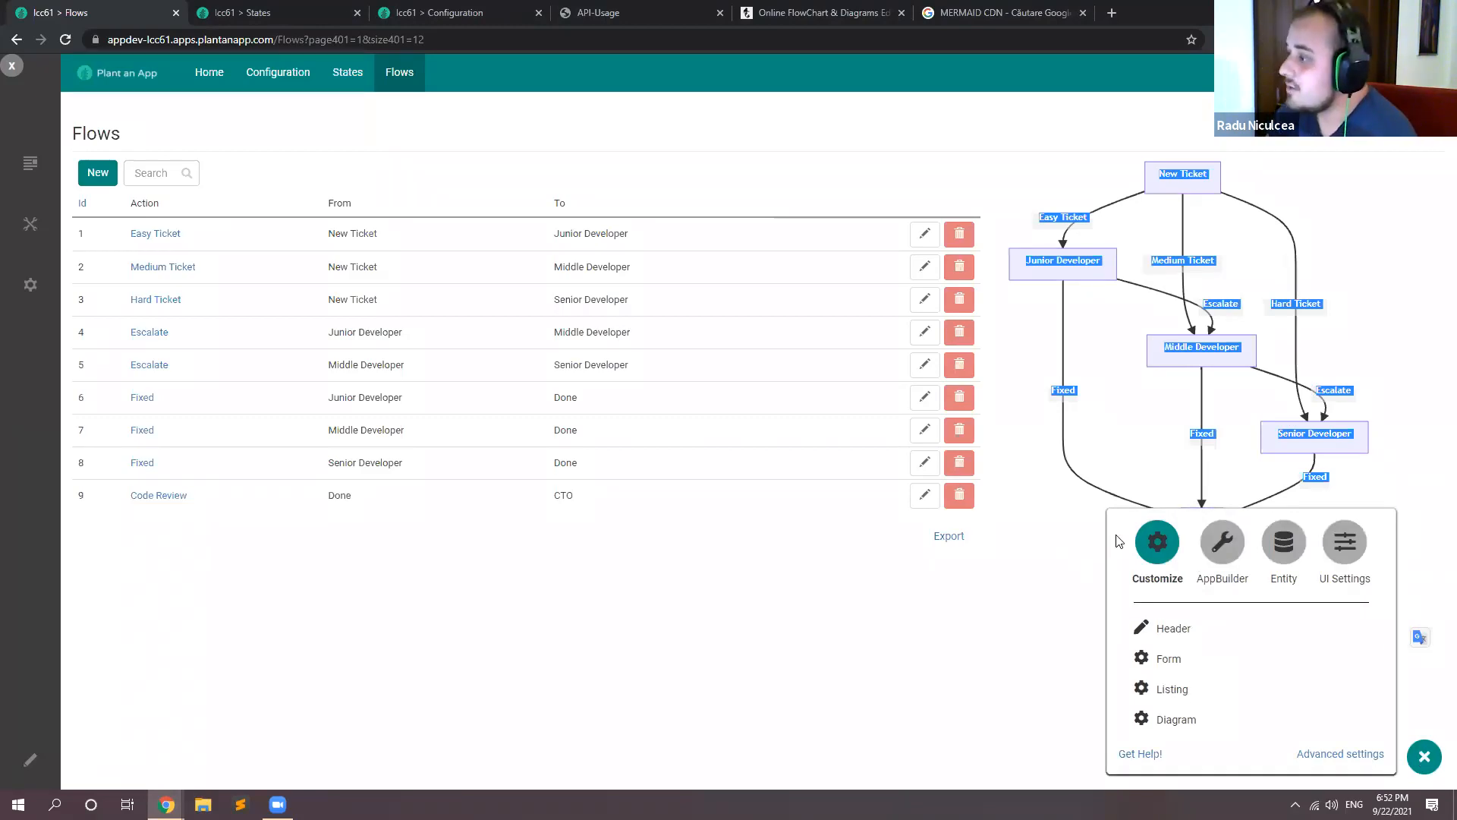
{"action": "left_click", "coordinate": [1180, 718]}
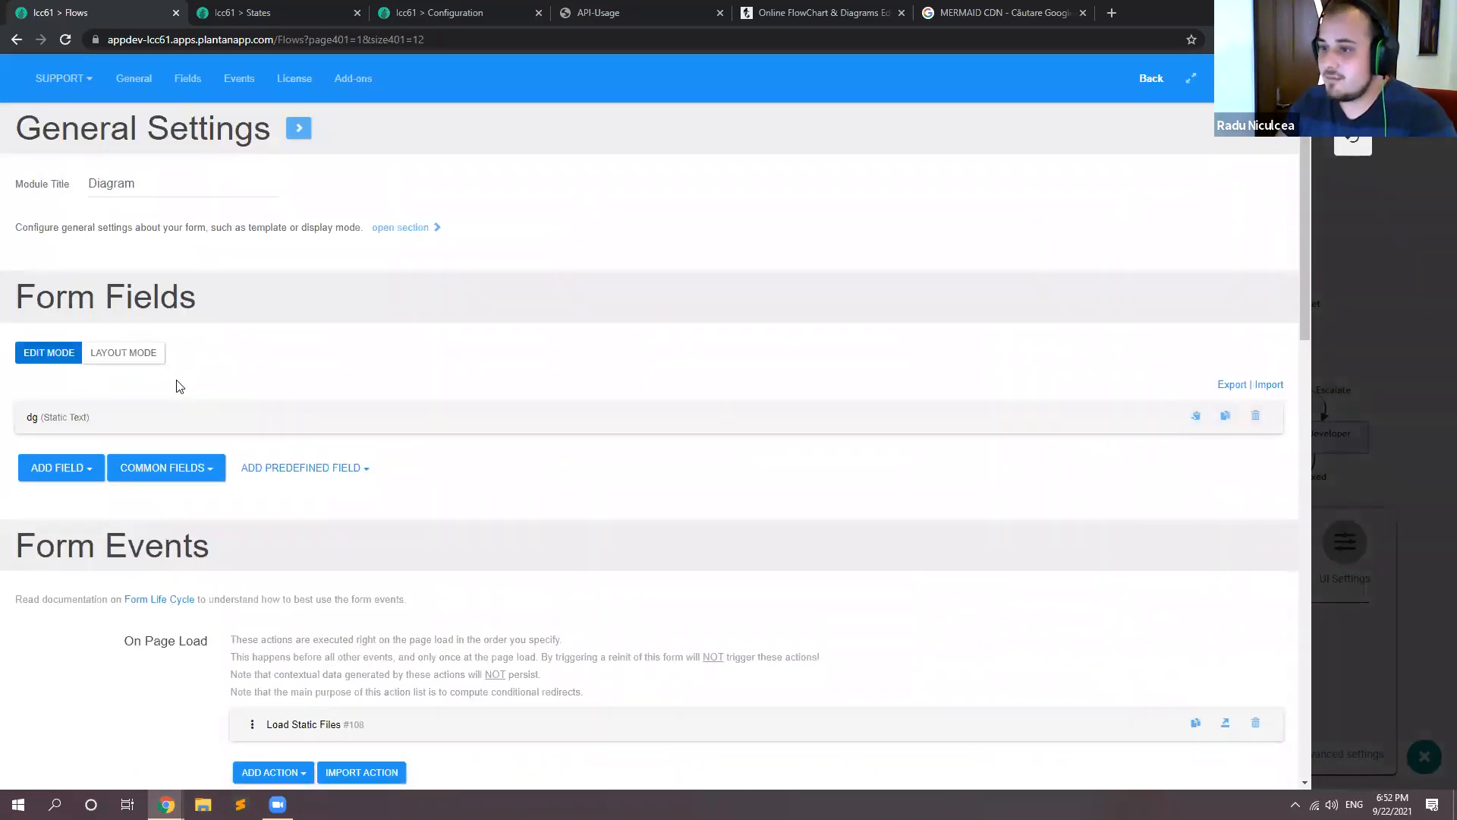
Step: Add a Button field titled Export SVG to the Diagram module's form fields
{"action": "scroll", "coordinate": [50, 339], "scroll_direction": "down", "scroll_amount": 2}
{"action": "left_click", "coordinate": [55, 317]}
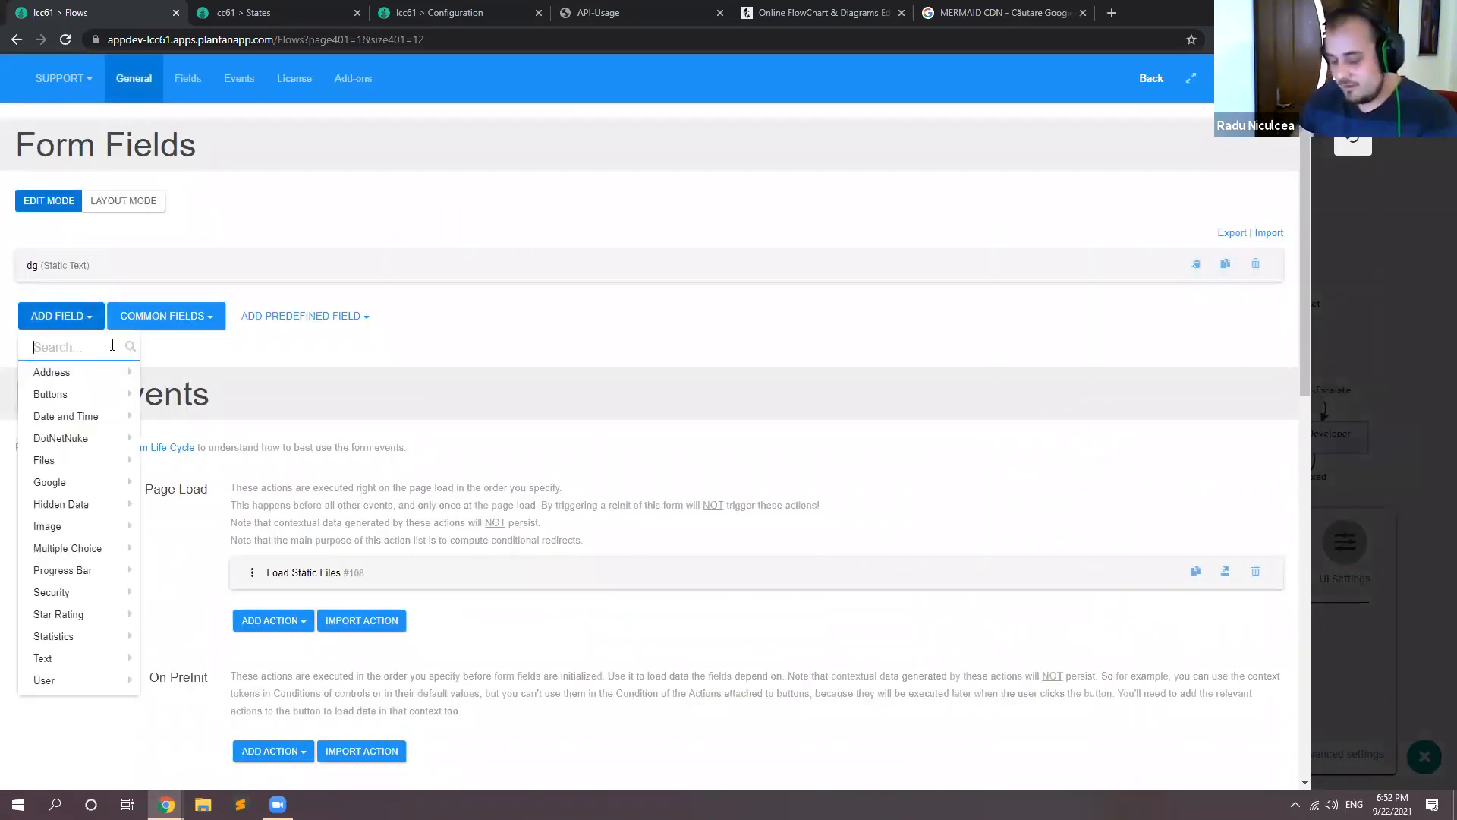
{"action": "type", "text": "But"}
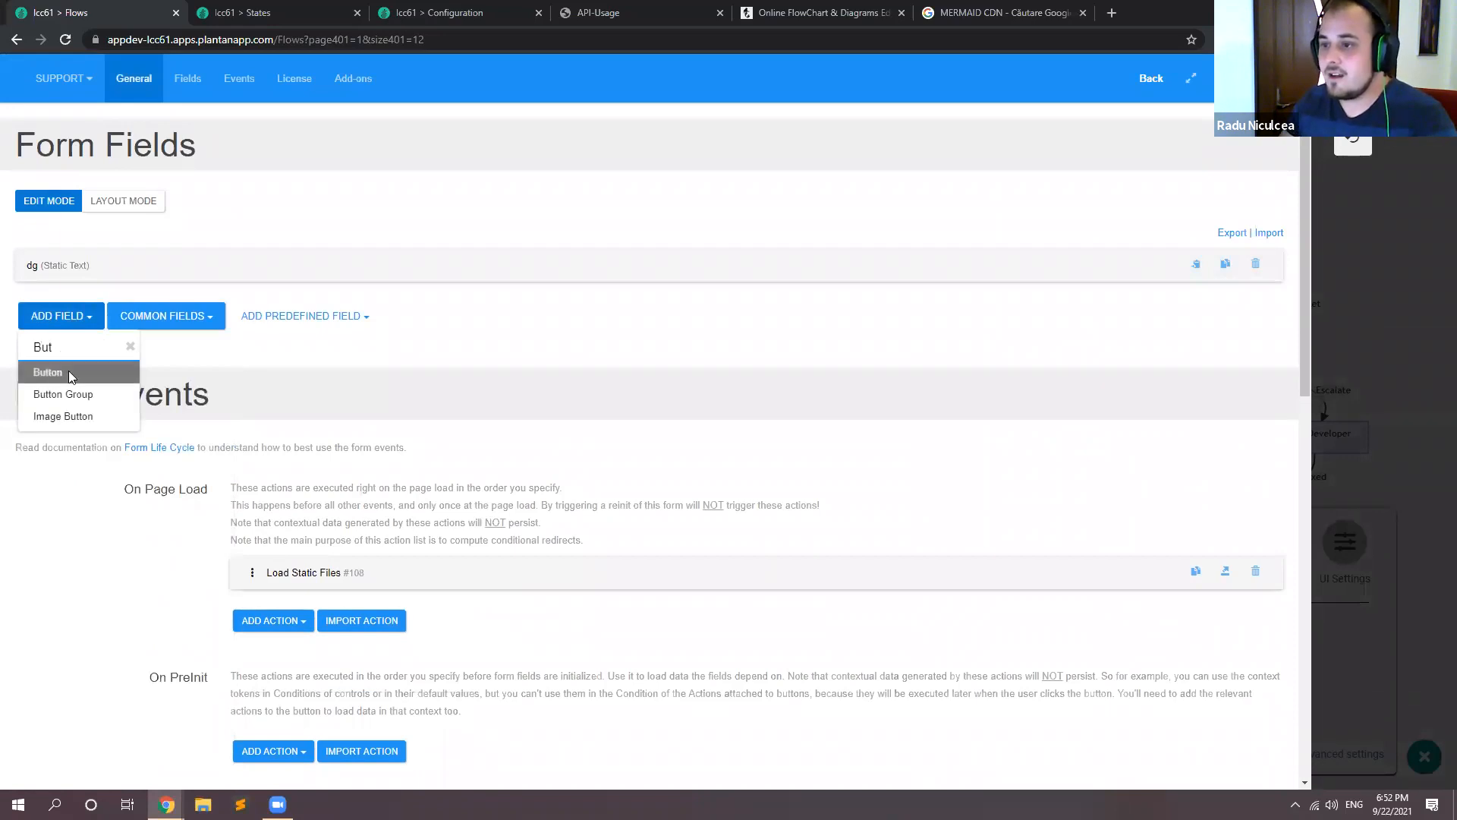
{"action": "left_click", "coordinate": [68, 371]}
{"action": "double_click", "coordinate": [360, 430]}
{"action": "type", "text": "Exp"}
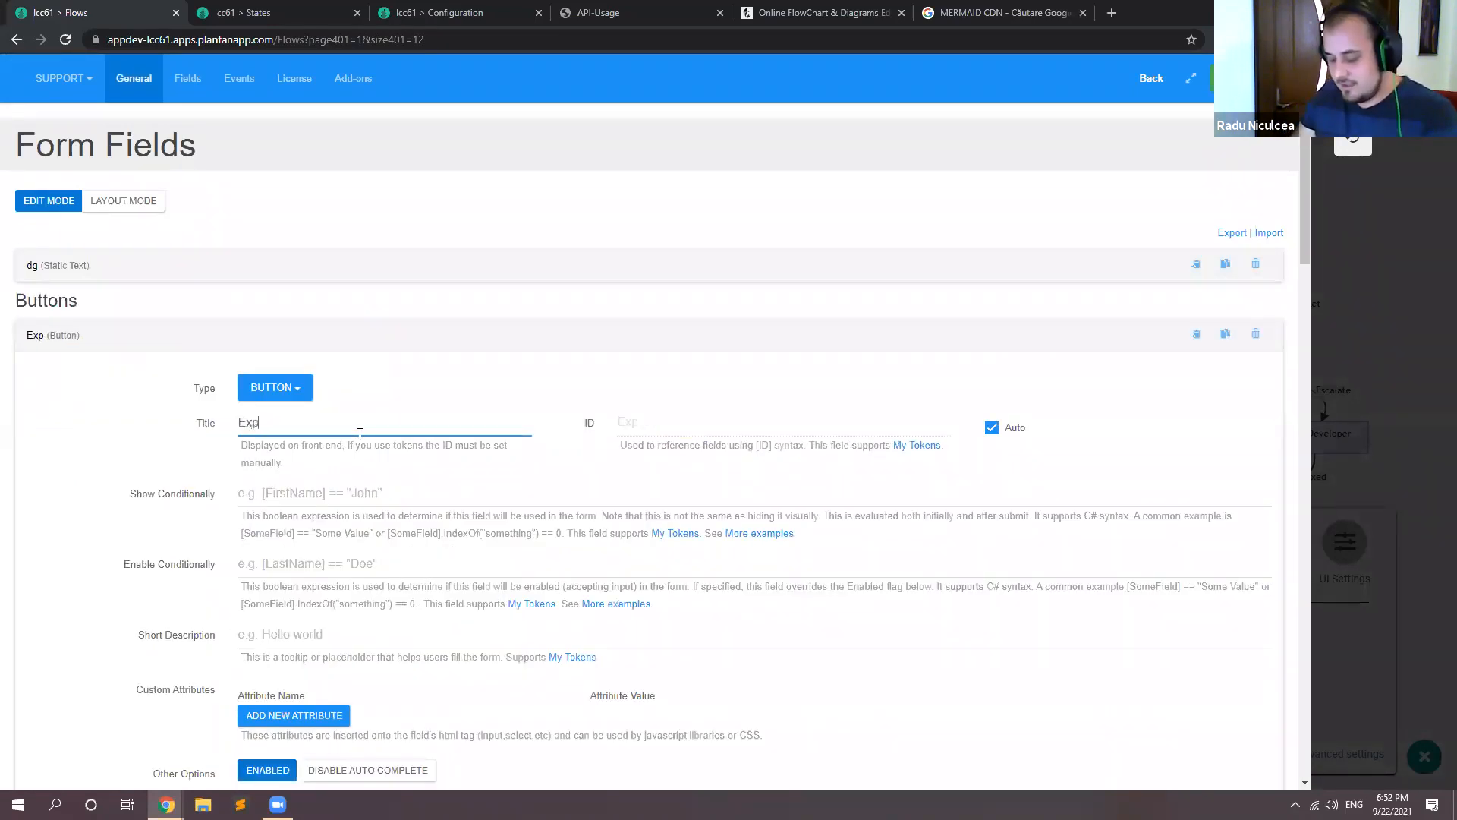
{"action": "type", "text": "ort CSV"}
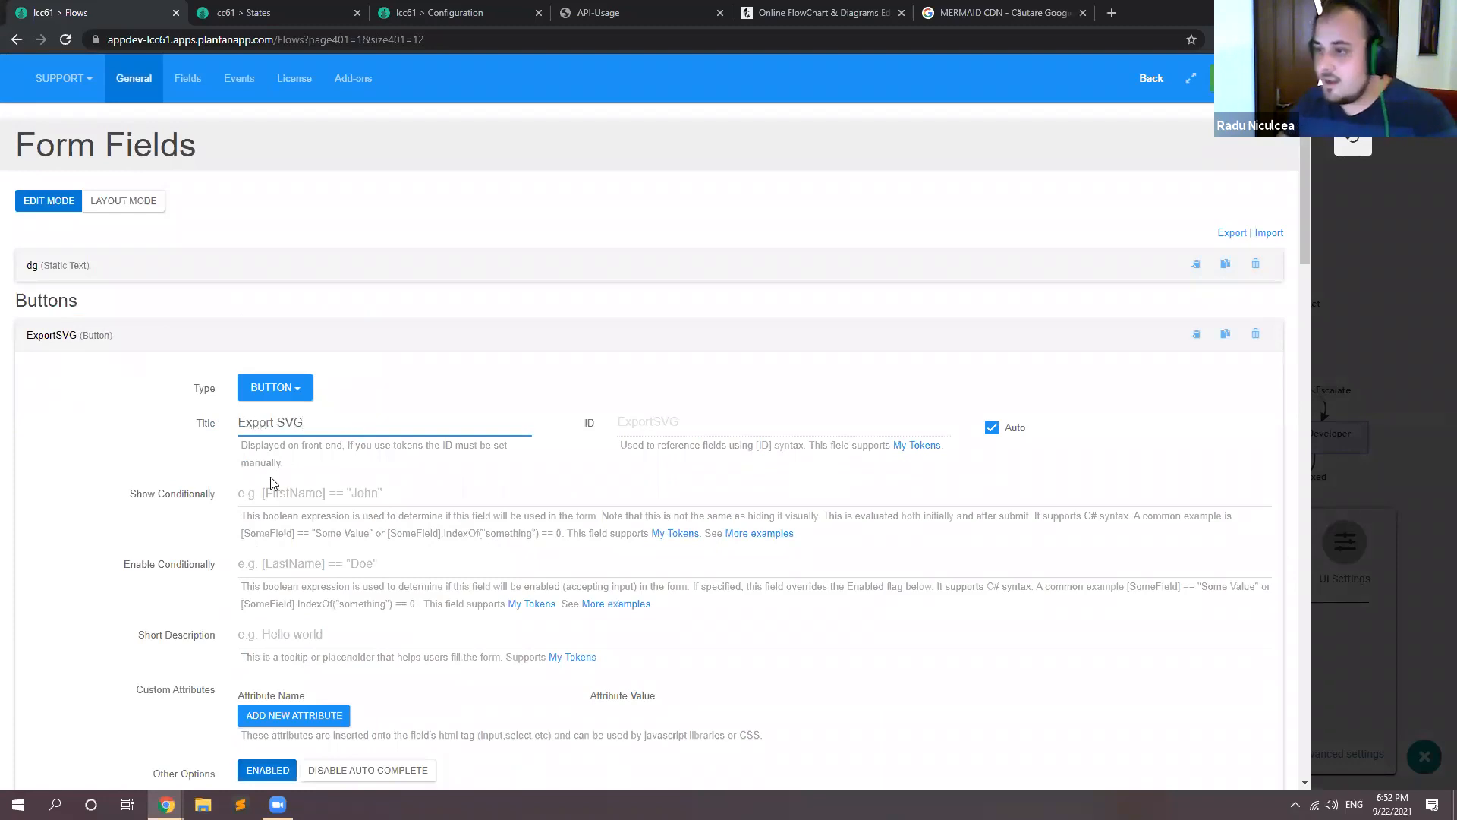
Step: Paste the JavaScript that downloads the Mermaid diagram as newesttree.svg into the Export SVG button's On Change/Click bind expression
{"action": "scroll", "coordinate": [119, 526], "scroll_direction": "down", "scroll_amount": 5}
{"action": "scroll", "coordinate": [119, 526], "scroll_direction": "down", "scroll_amount": 5}
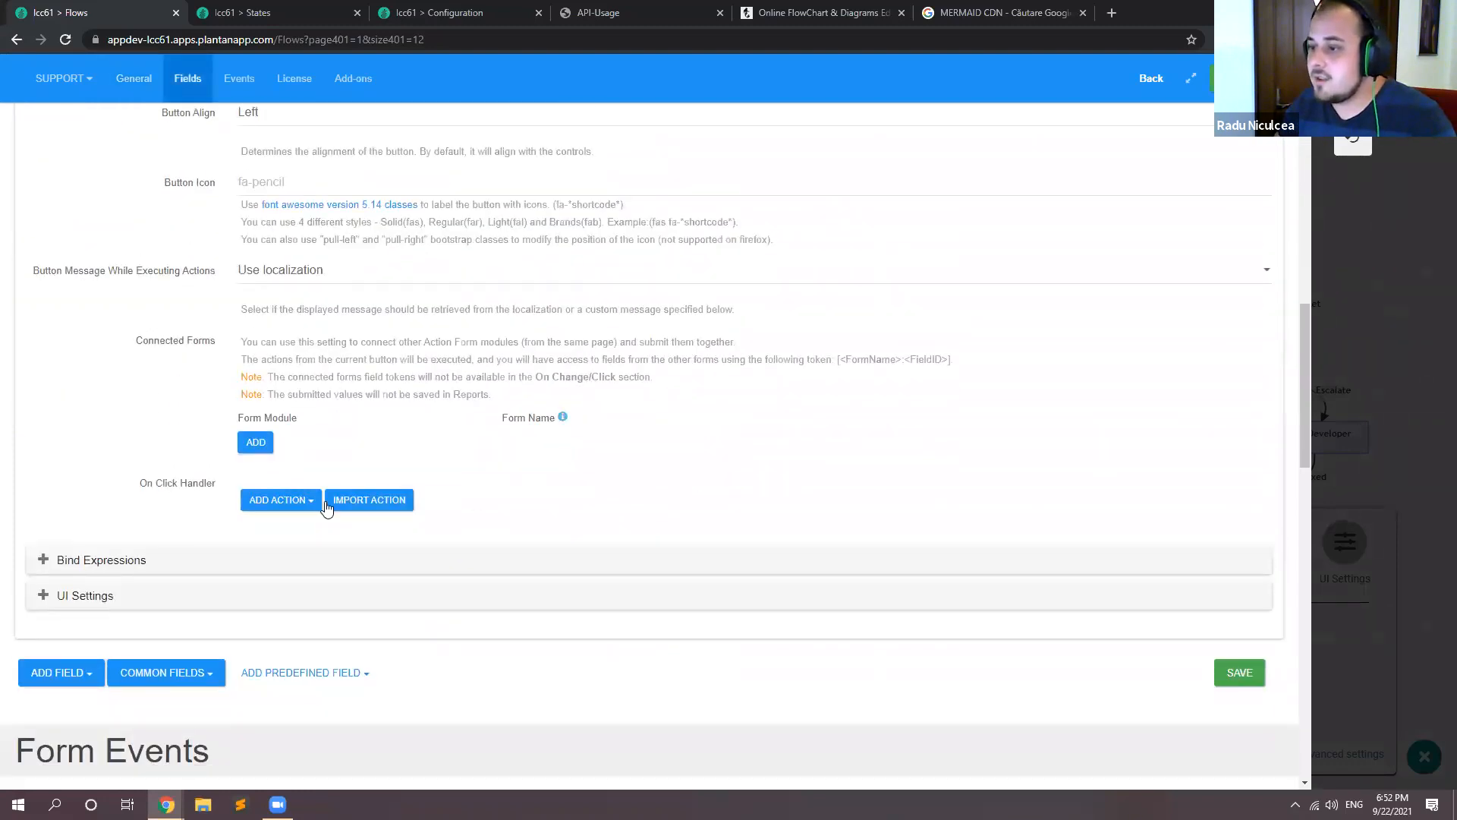
{"action": "scroll", "coordinate": [133, 470], "scroll_direction": "down", "scroll_amount": 2}
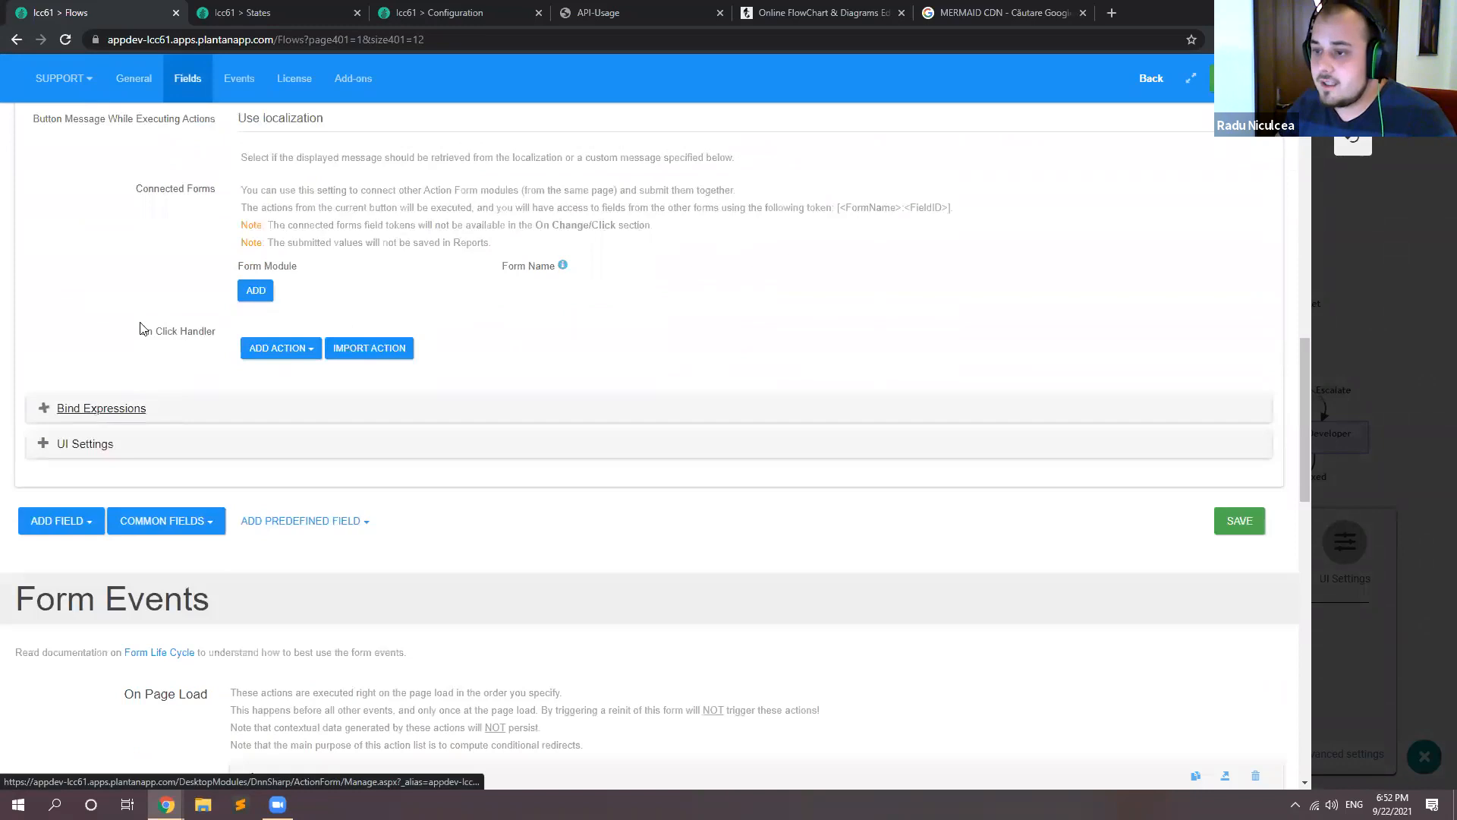
{"action": "left_click", "coordinate": [101, 408]}
{"action": "scroll", "coordinate": [141, 328], "scroll_direction": "down", "scroll_amount": 4}
{"action": "left_click", "coordinate": [296, 508]}
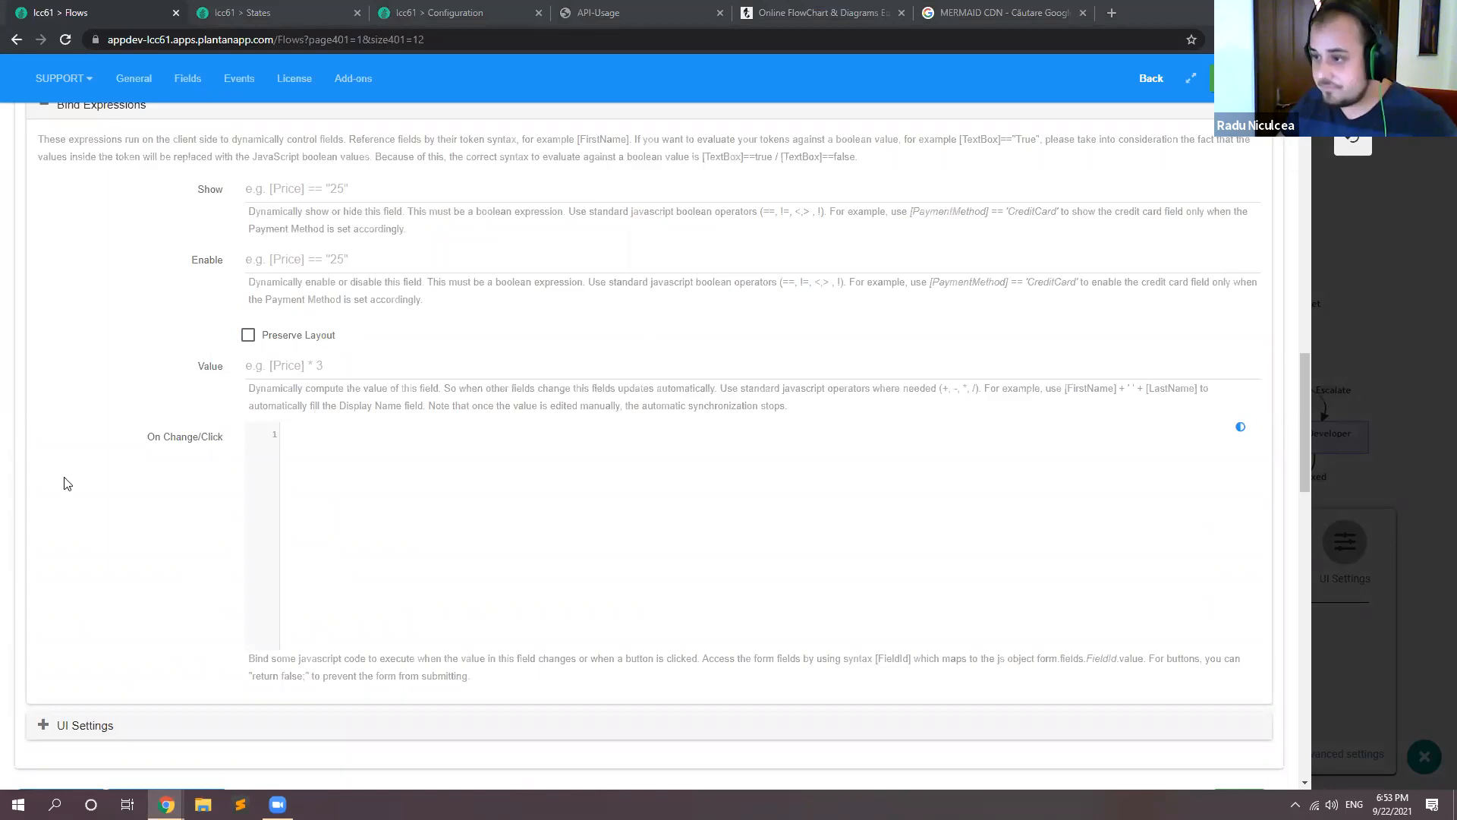
{"action": "key", "text": "ctrl+v"}
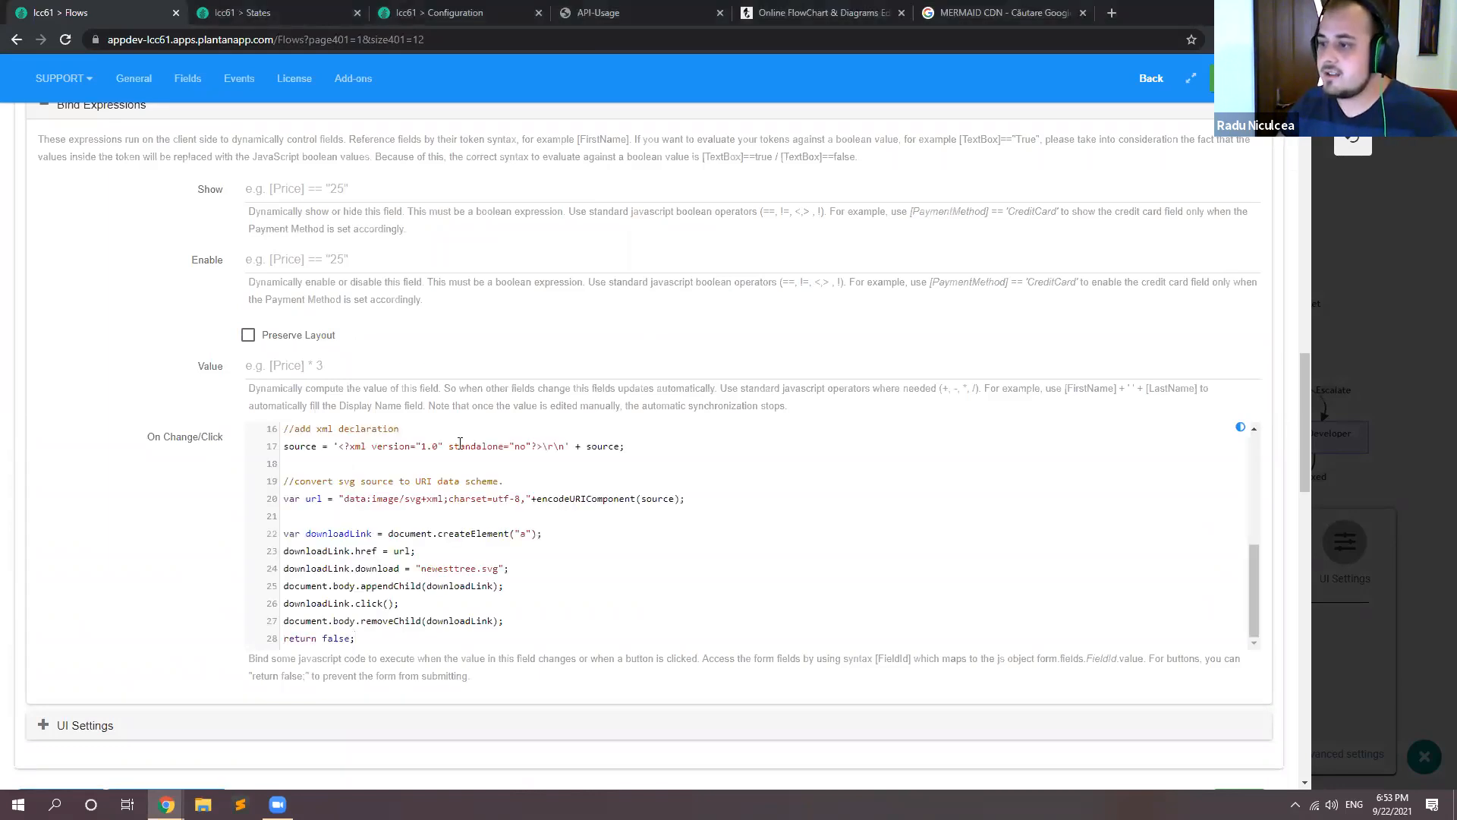
Step: Review the Export SVG button's whole On Change/Click script, enlarging the code editor to full size, and return to the button's settings
{"action": "scroll", "coordinate": [503, 498], "scroll_direction": "up", "scroll_amount": 5}
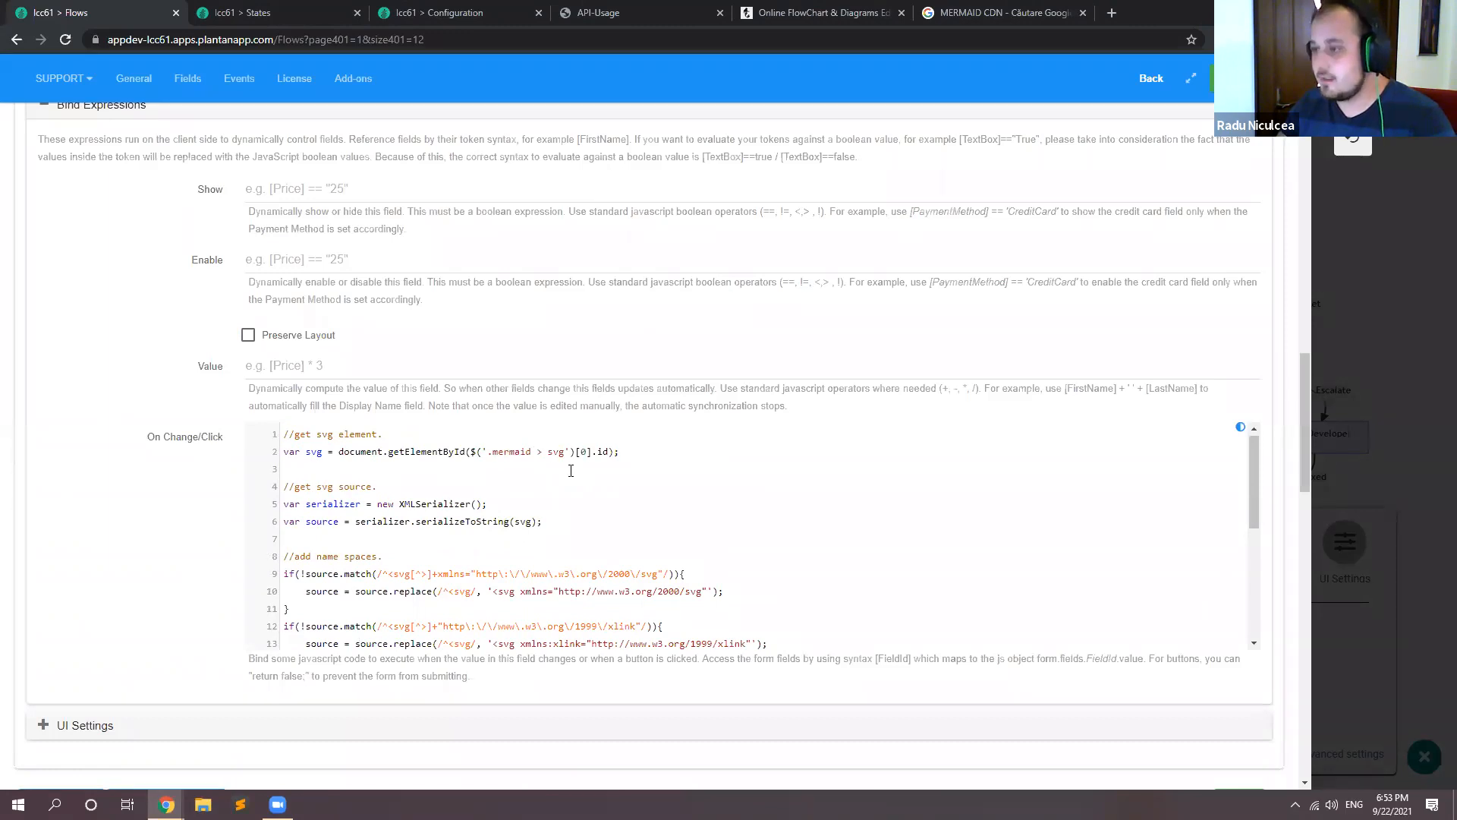
{"action": "scroll", "coordinate": [447, 516], "scroll_direction": "down", "scroll_amount": 2}
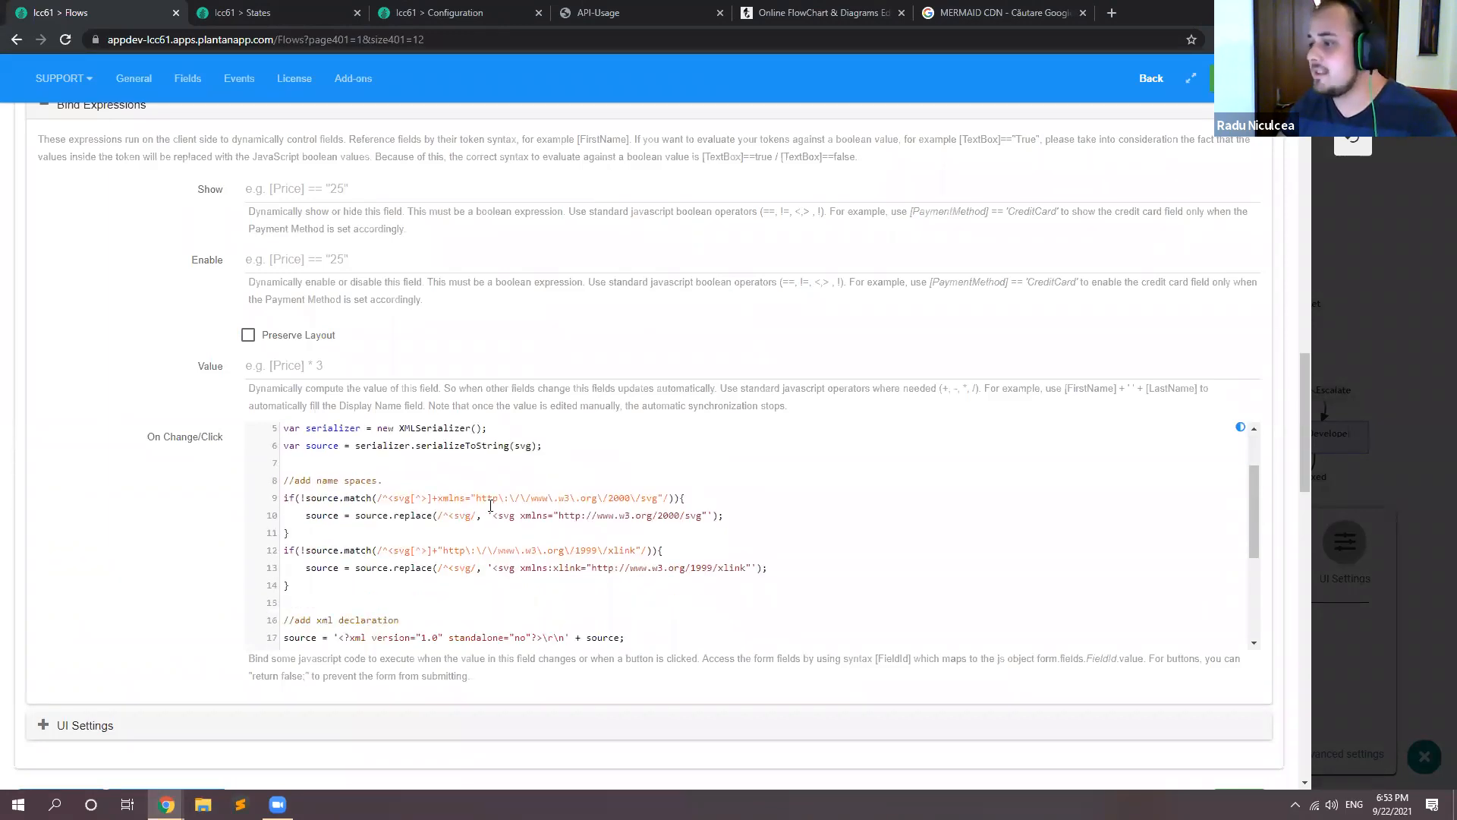
{"action": "scroll", "coordinate": [491, 505], "scroll_direction": "down", "scroll_amount": 5}
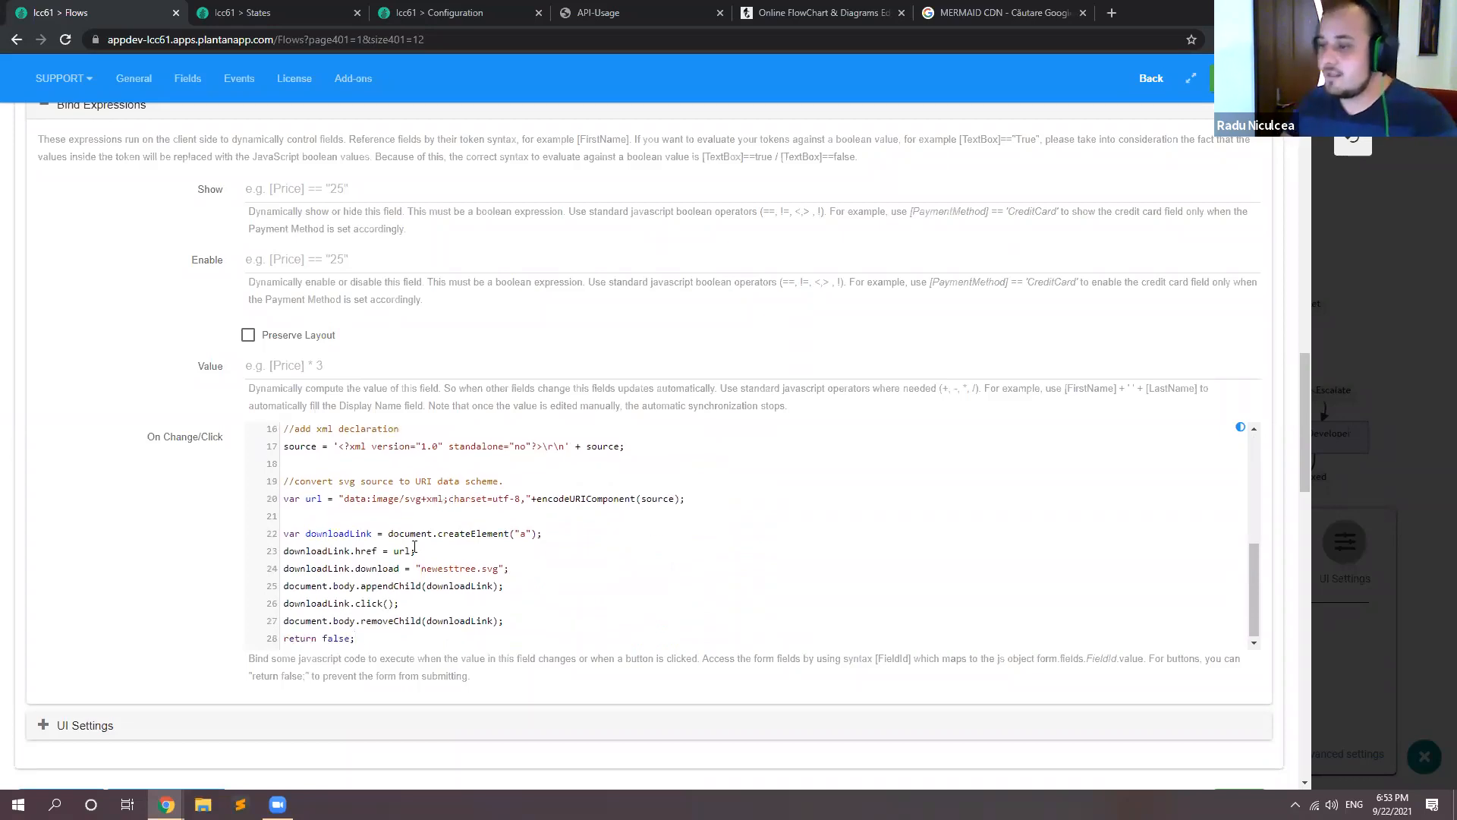
{"action": "left_click", "coordinate": [502, 550]}
{"action": "key", "text": "F11"}
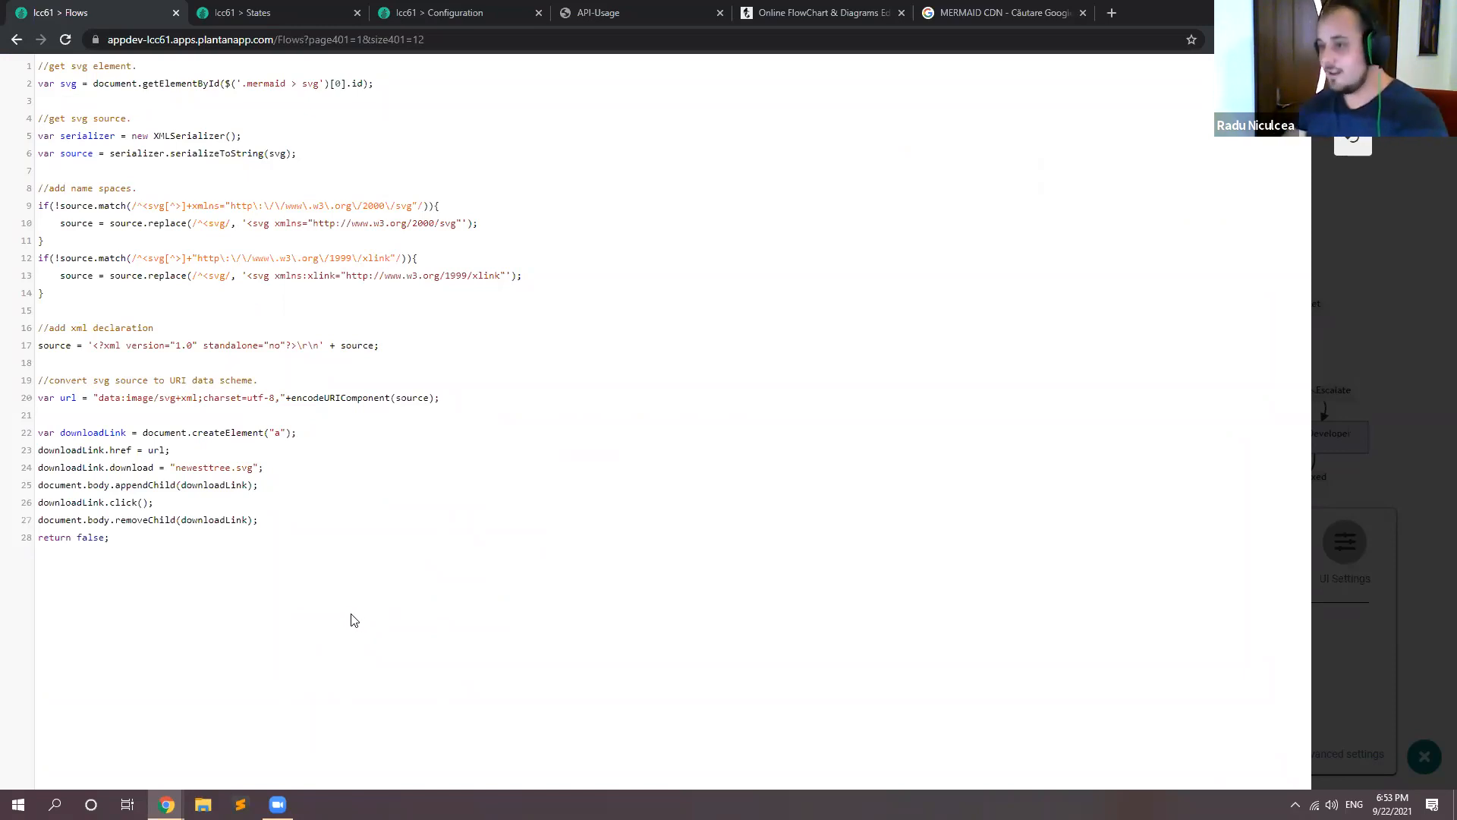
{"action": "key", "text": "Escape"}
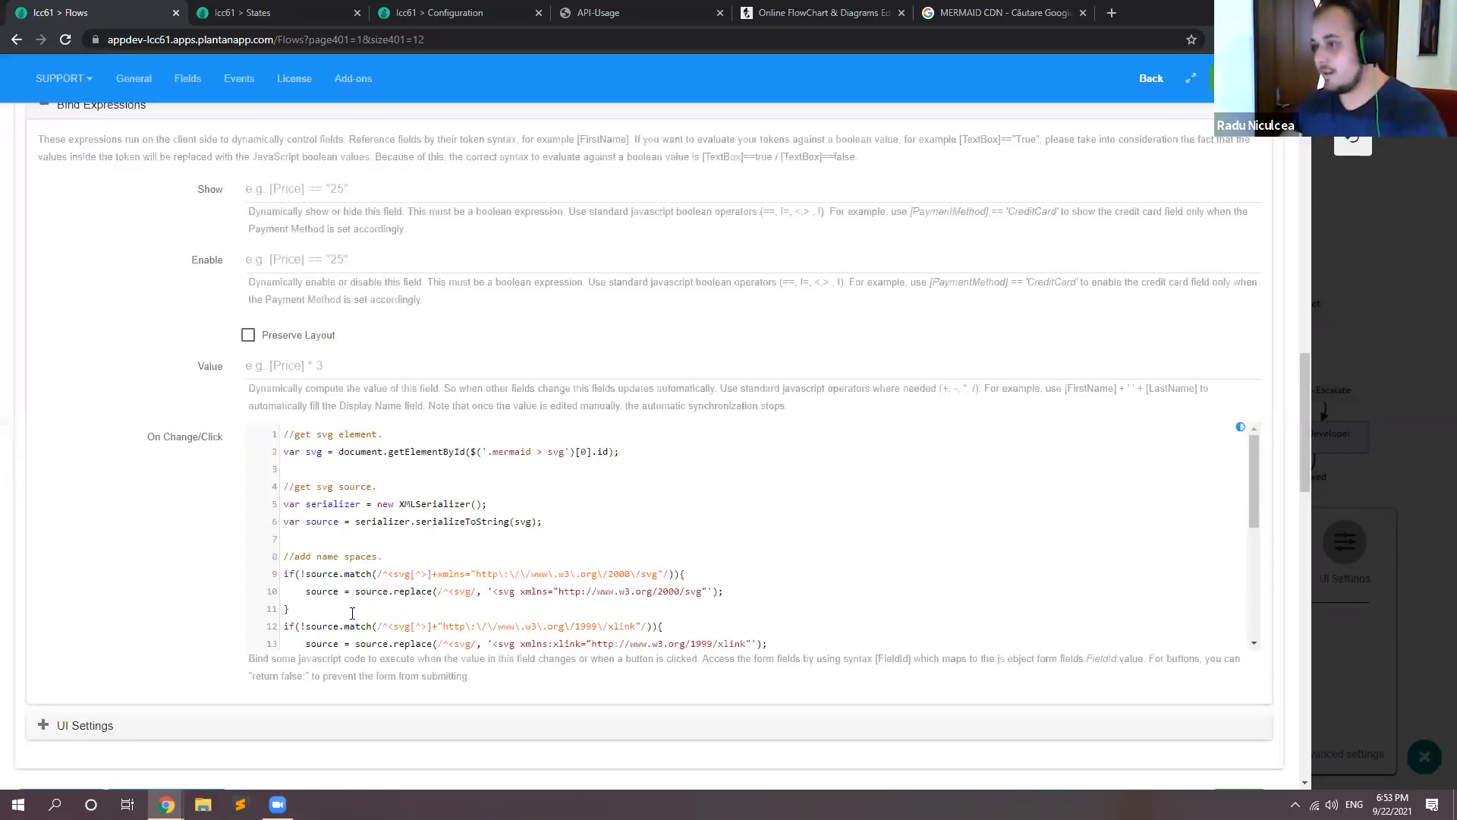
{"action": "scroll", "coordinate": [458, 408], "scroll_direction": "up", "scroll_amount": 5}
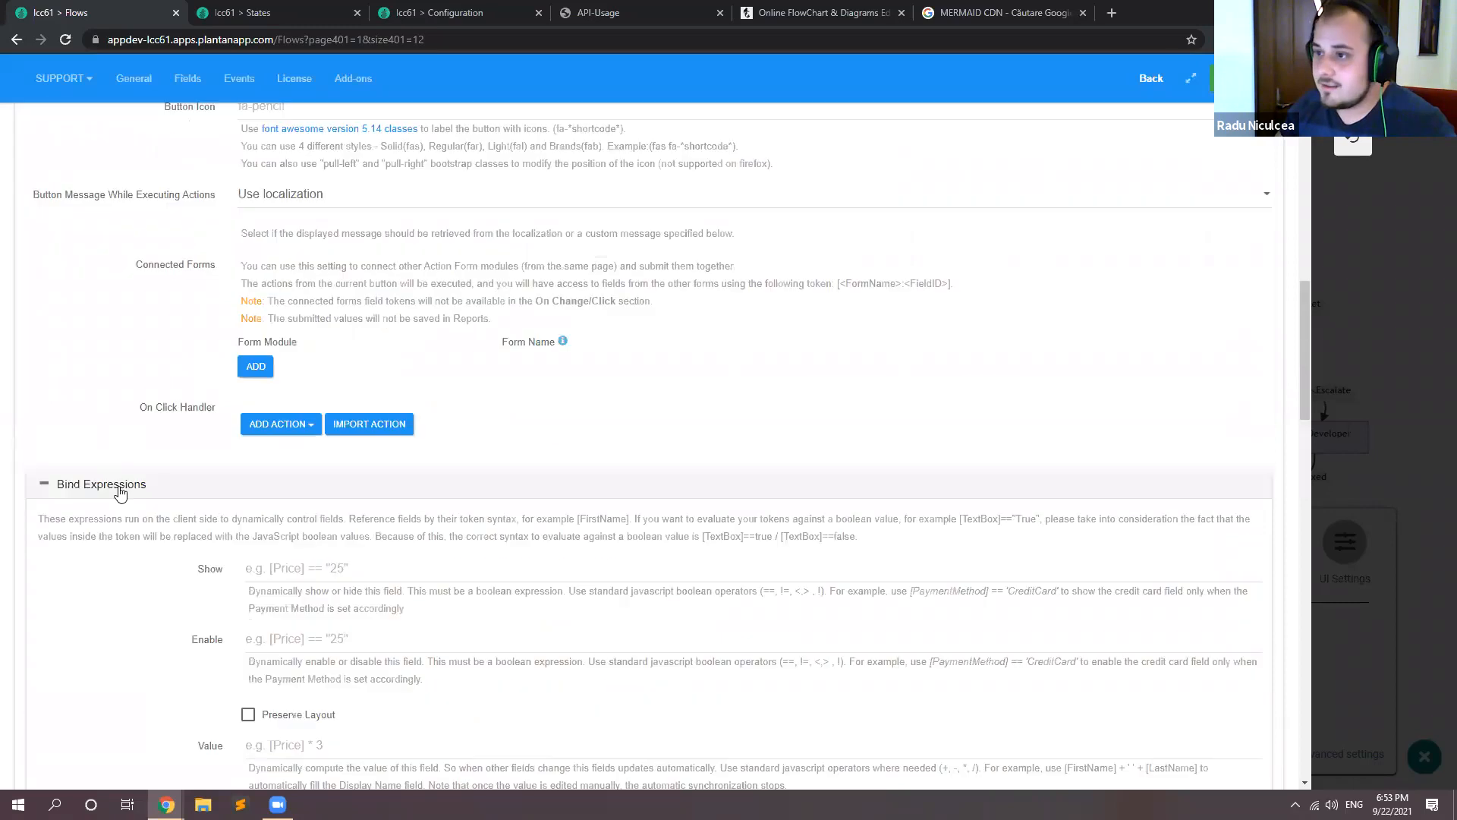
Step: Set the Export SVG button's type to Success and its alignment to Center
{"action": "scroll", "coordinate": [225, 443], "scroll_direction": "up", "scroll_amount": 5}
{"action": "left_click", "coordinate": [286, 370]}
{"action": "left_click", "coordinate": [280, 434]}
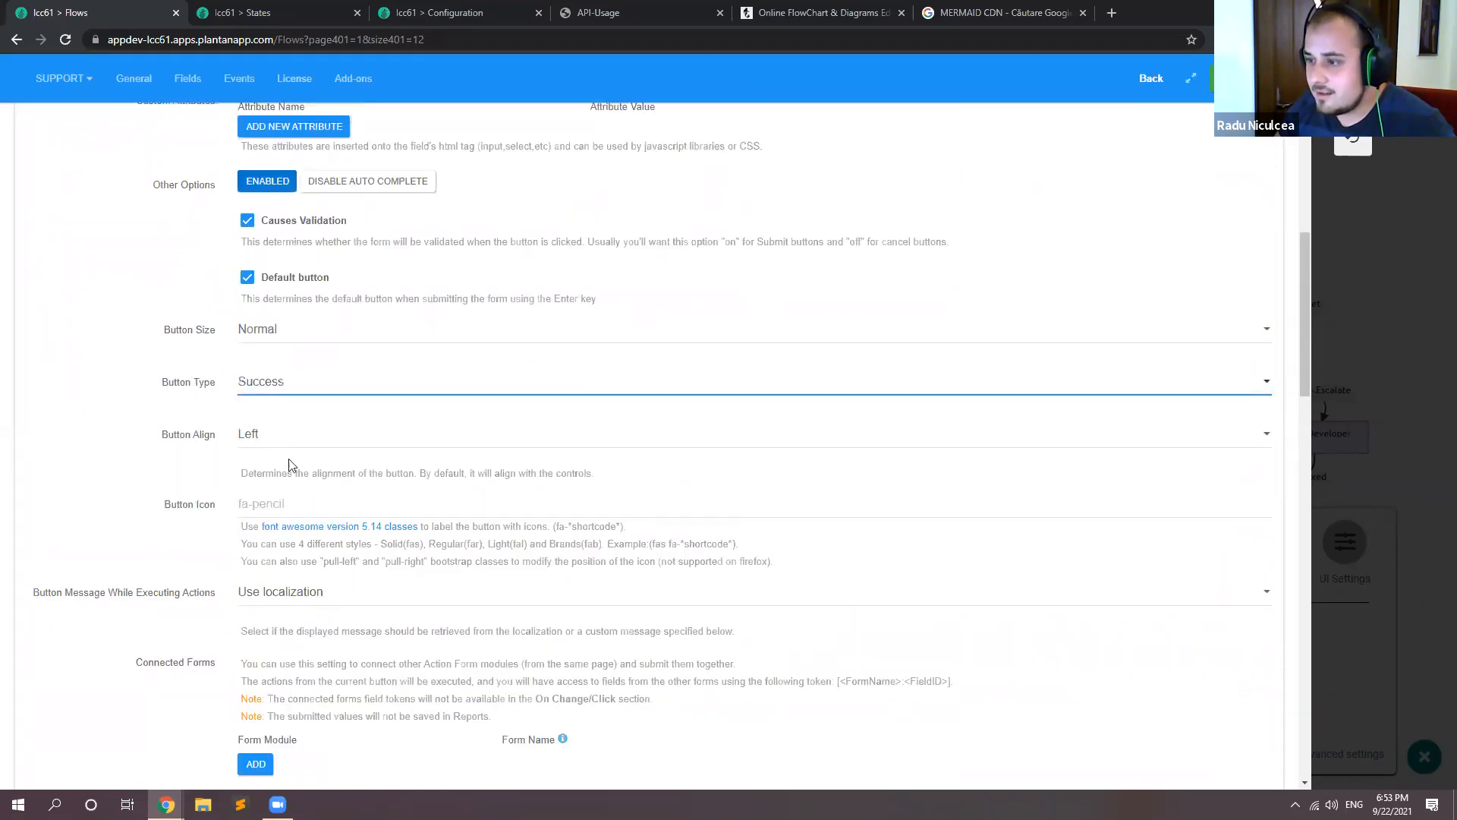
{"action": "scroll", "coordinate": [286, 465], "scroll_direction": "up", "scroll_amount": 2}
{"action": "left_click", "coordinate": [276, 569]}
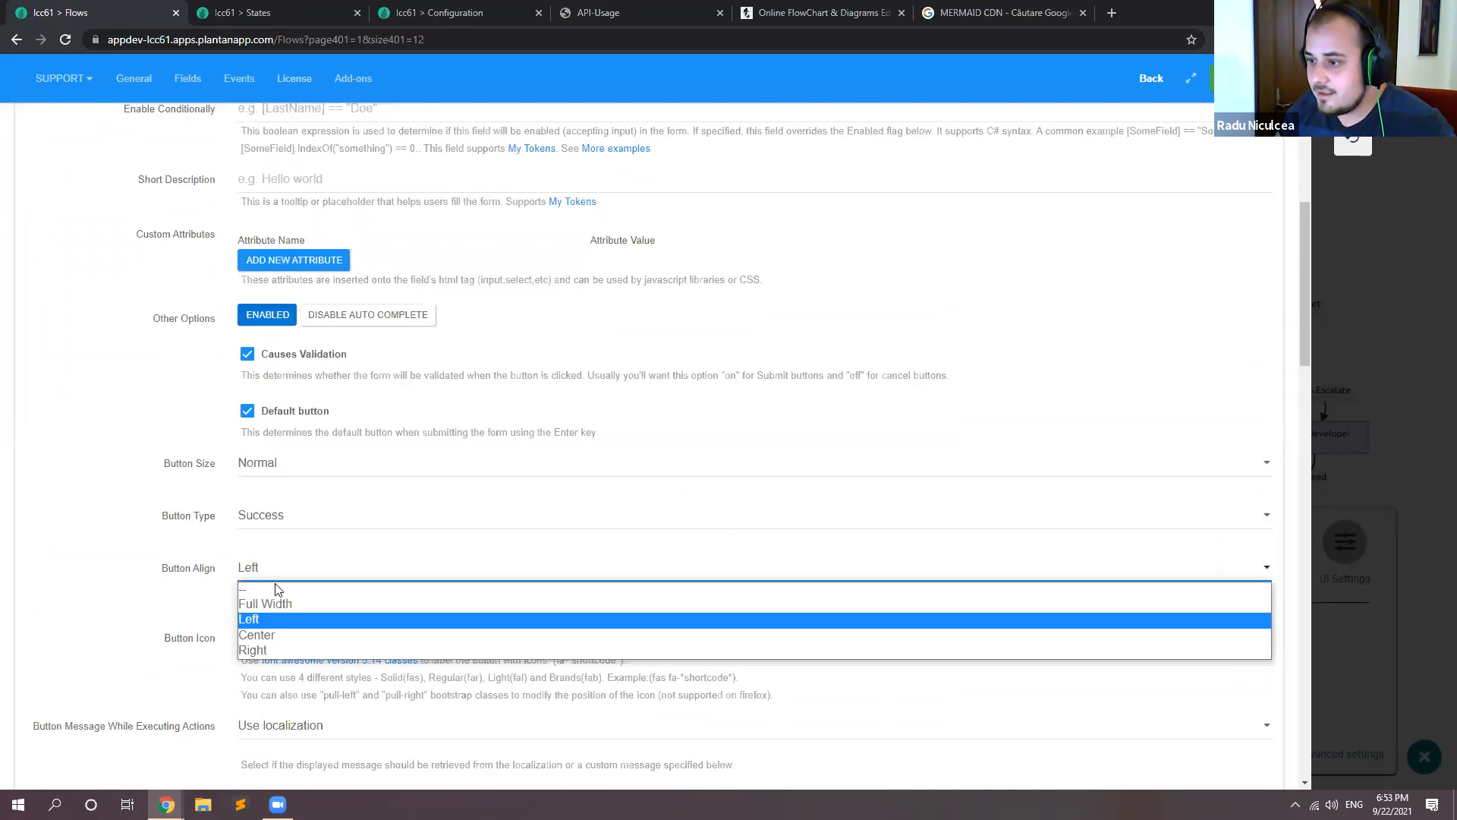
{"action": "left_click", "coordinate": [274, 635]}
{"action": "scroll", "coordinate": [162, 417], "scroll_direction": "up", "scroll_amount": 5}
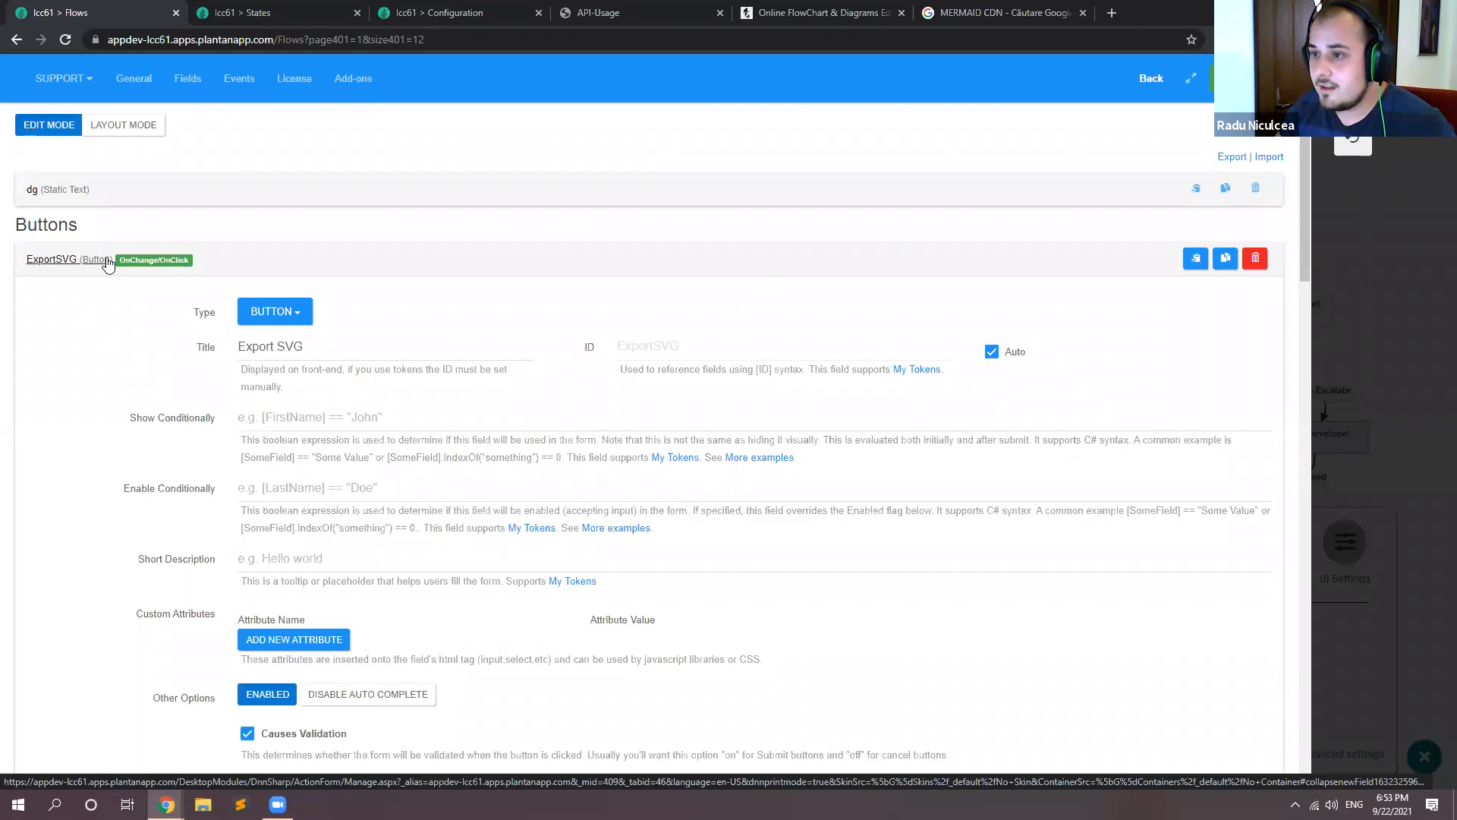
Step: Extend the ExportSVG field to size 12/12 in the form layout, and save and close the Diagram module's settings
{"action": "left_click", "coordinate": [119, 126]}
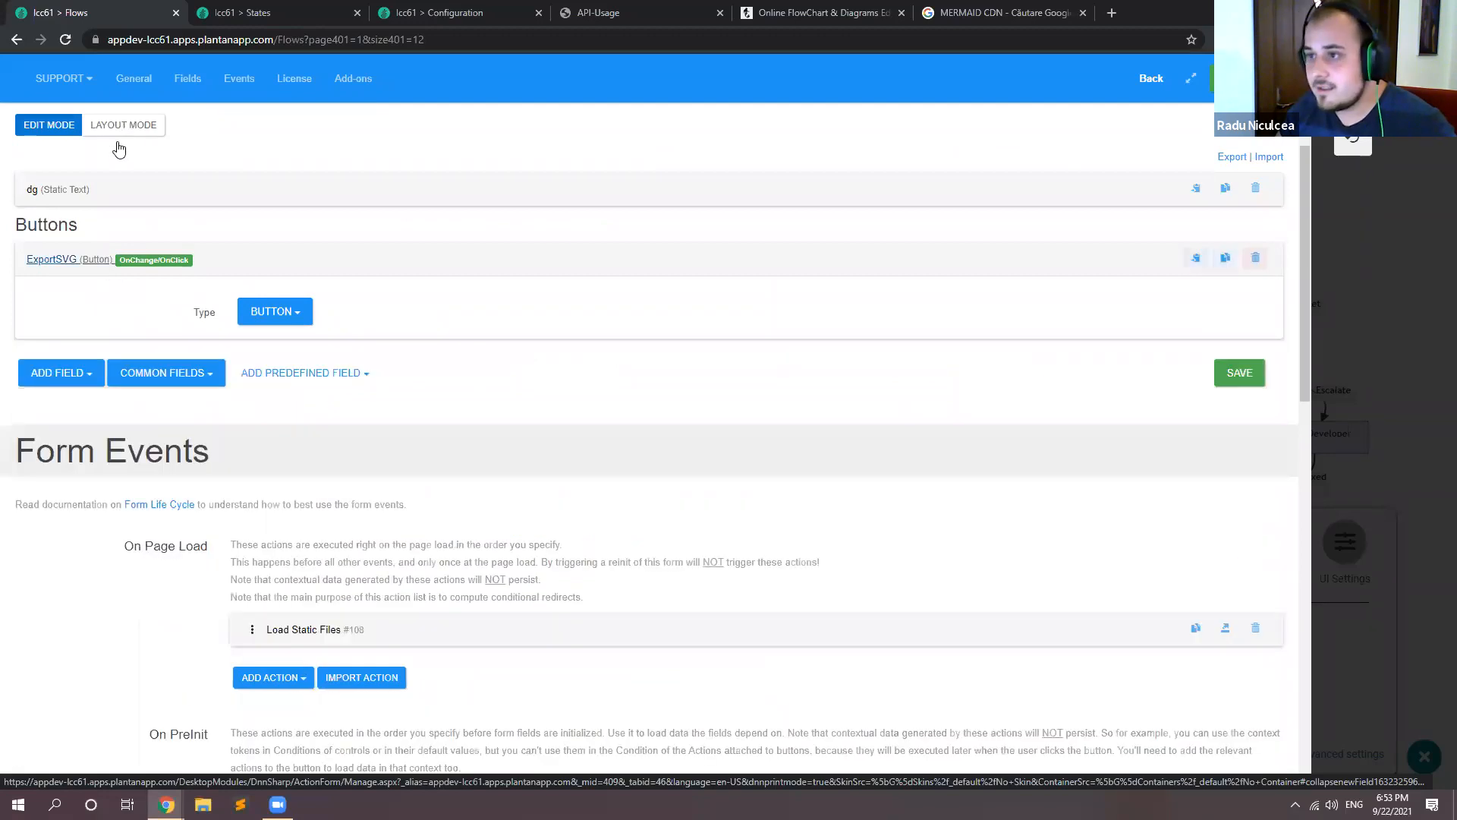
{"action": "left_click_drag", "start_coordinate": [330, 291], "coordinate": [42, 292]}
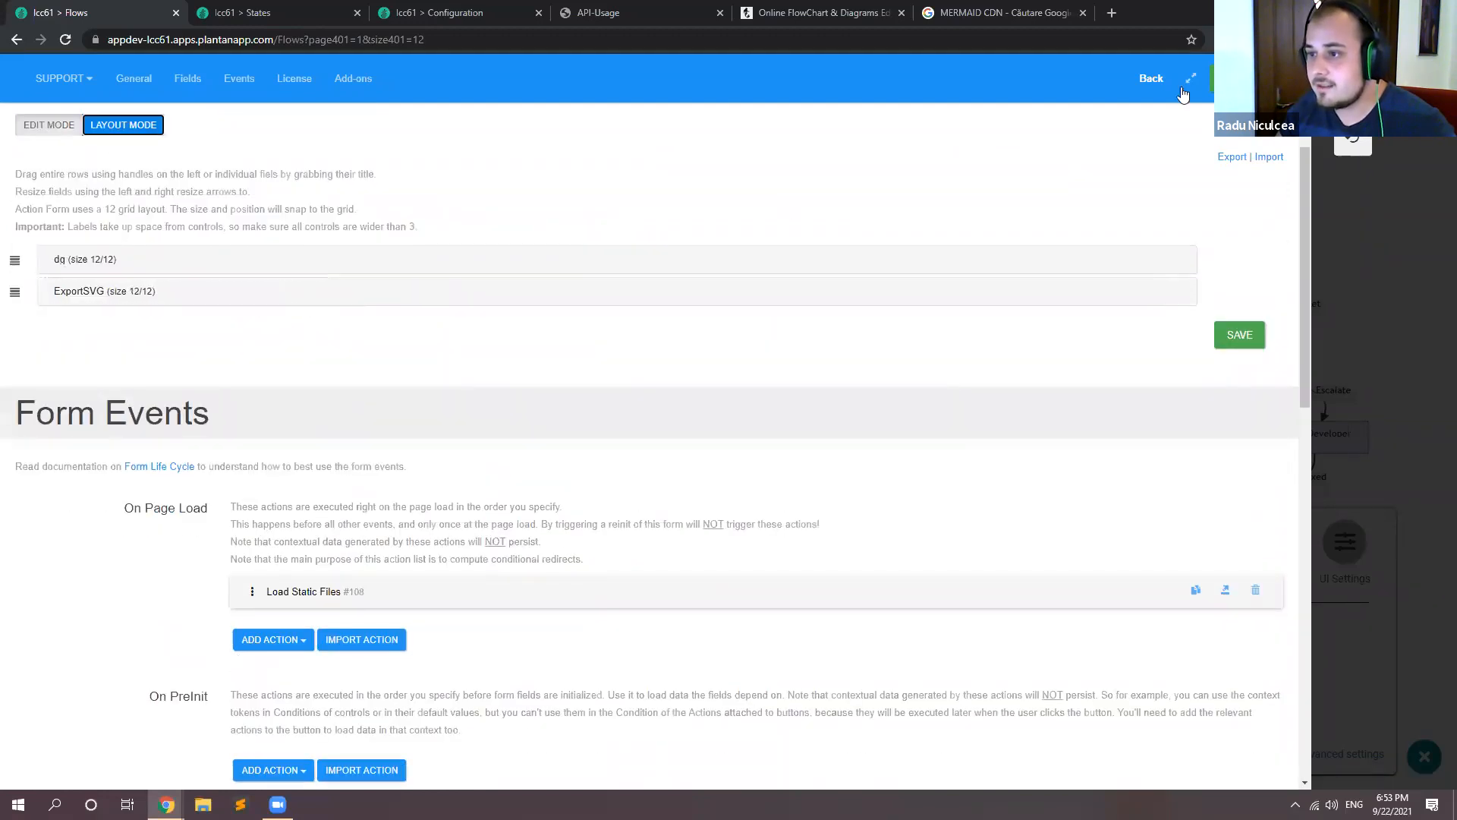
{"action": "left_click", "coordinate": [1239, 335]}
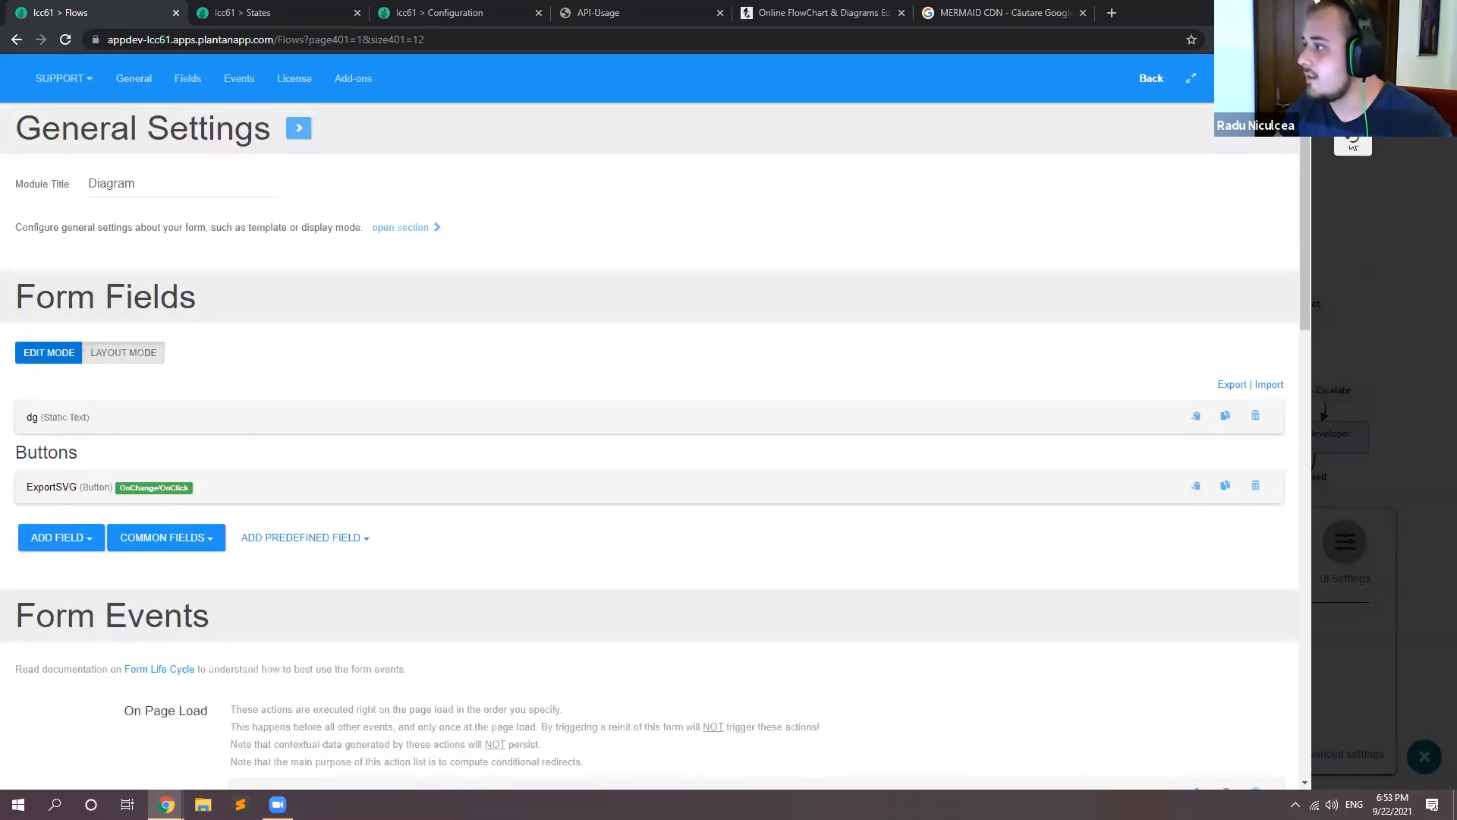
{"action": "left_click", "coordinate": [1350, 147]}
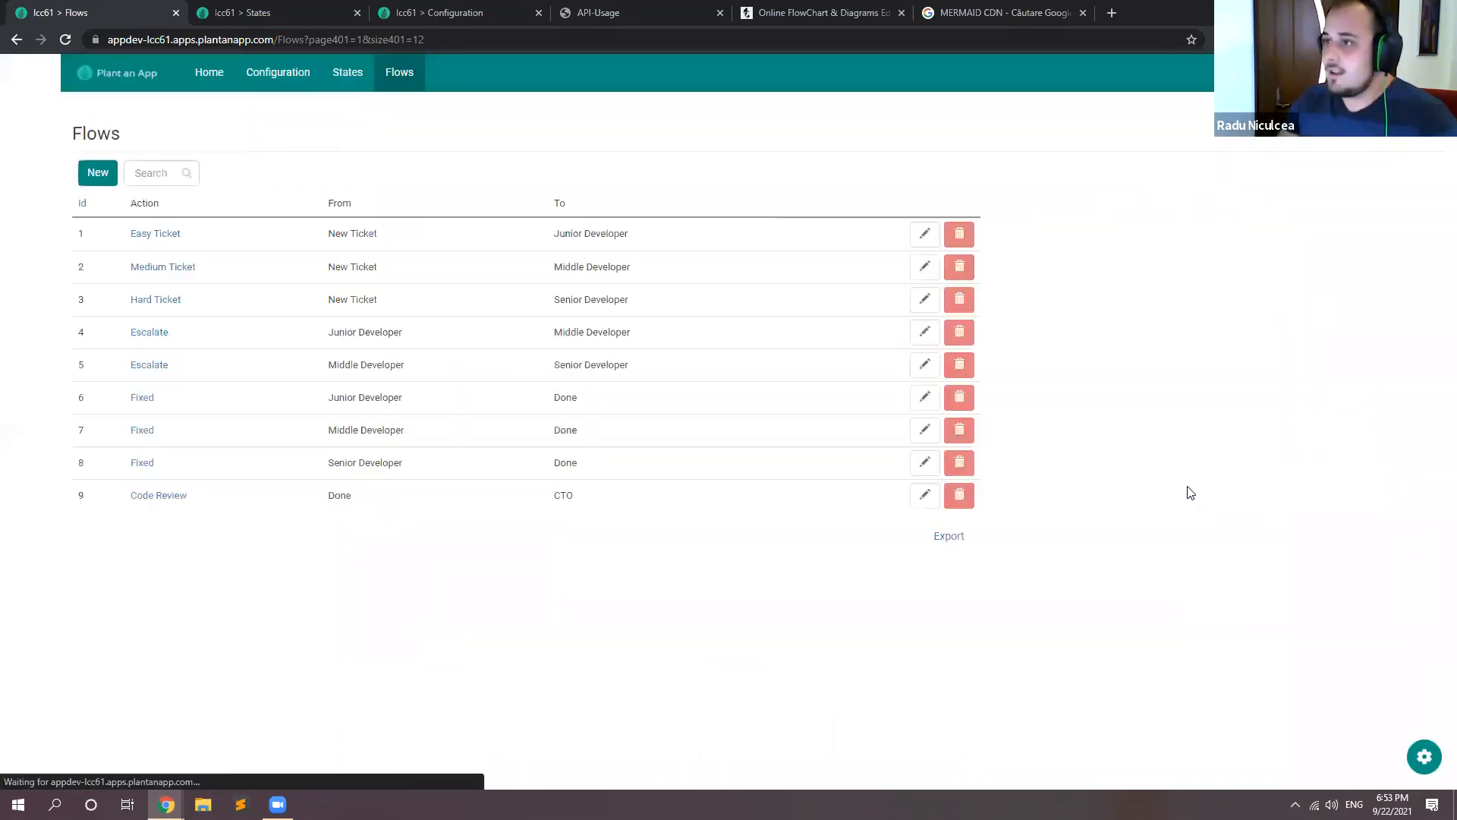
Step: Reload the Flows page and test Export SVG, viewing the downloaded diagram file and closing it again
{"action": "key", "text": "F5"}
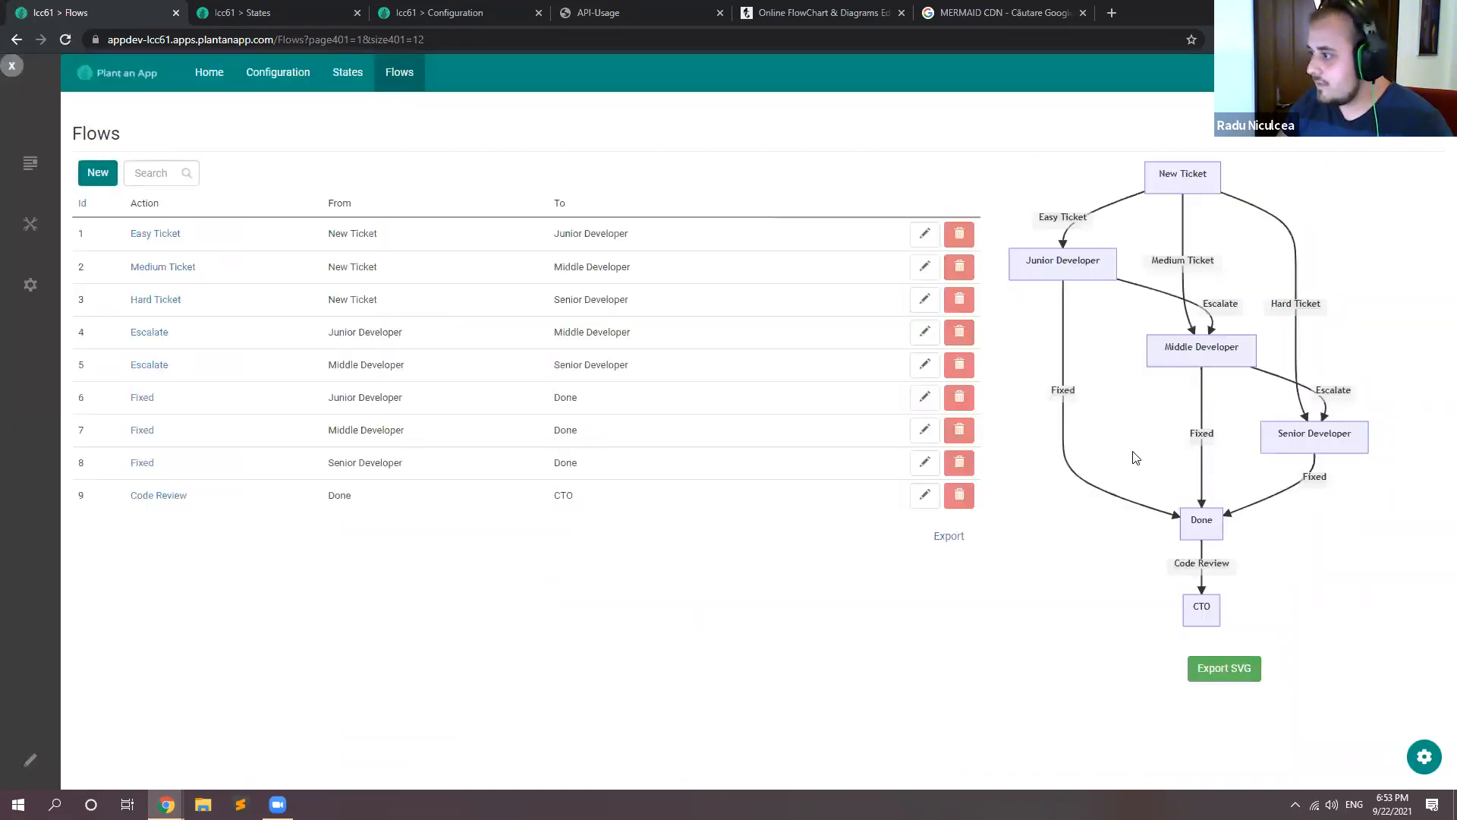
{"action": "left_click", "coordinate": [1218, 670]}
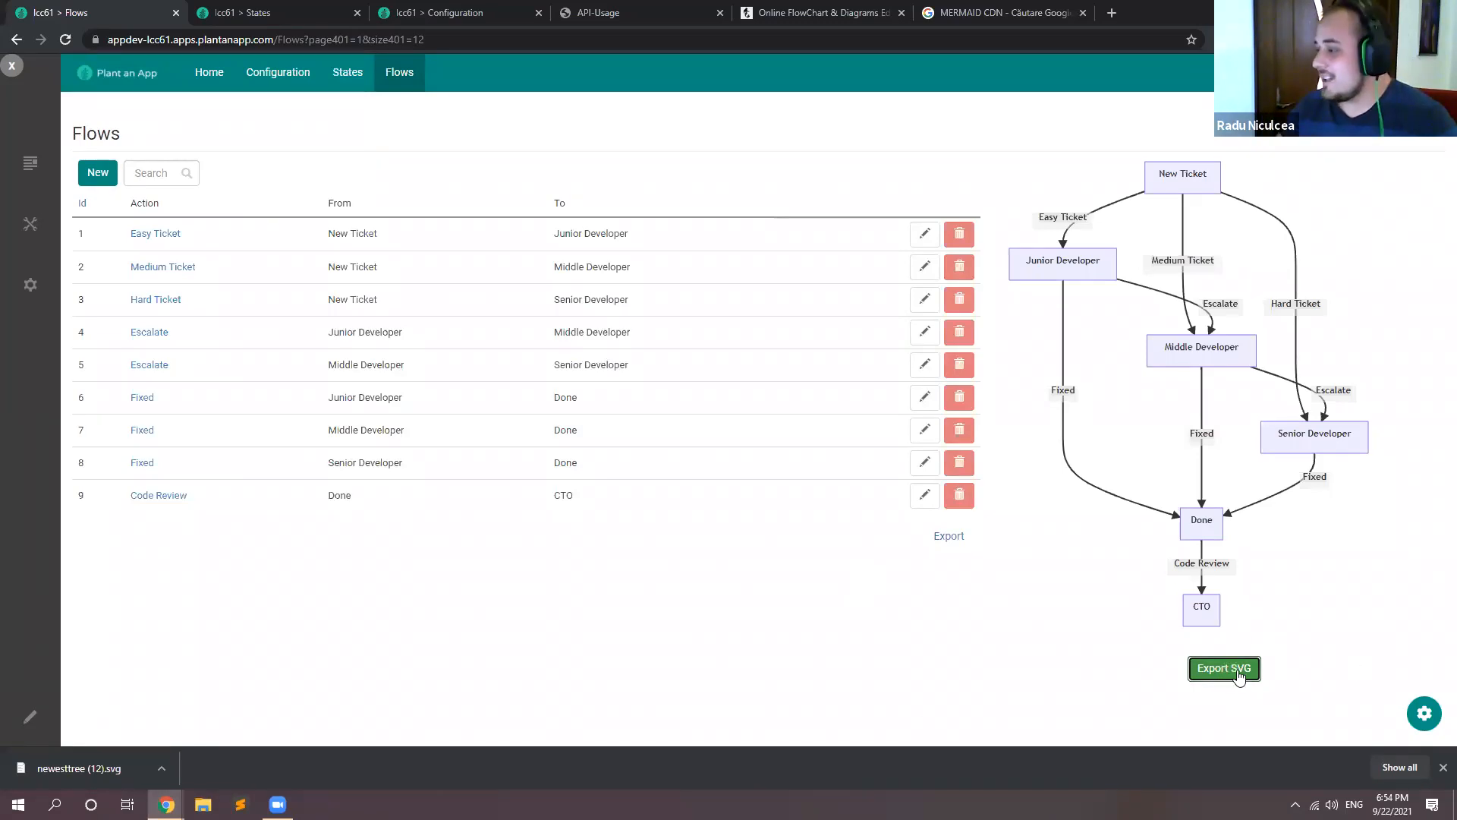
{"action": "left_click", "coordinate": [15, 763]}
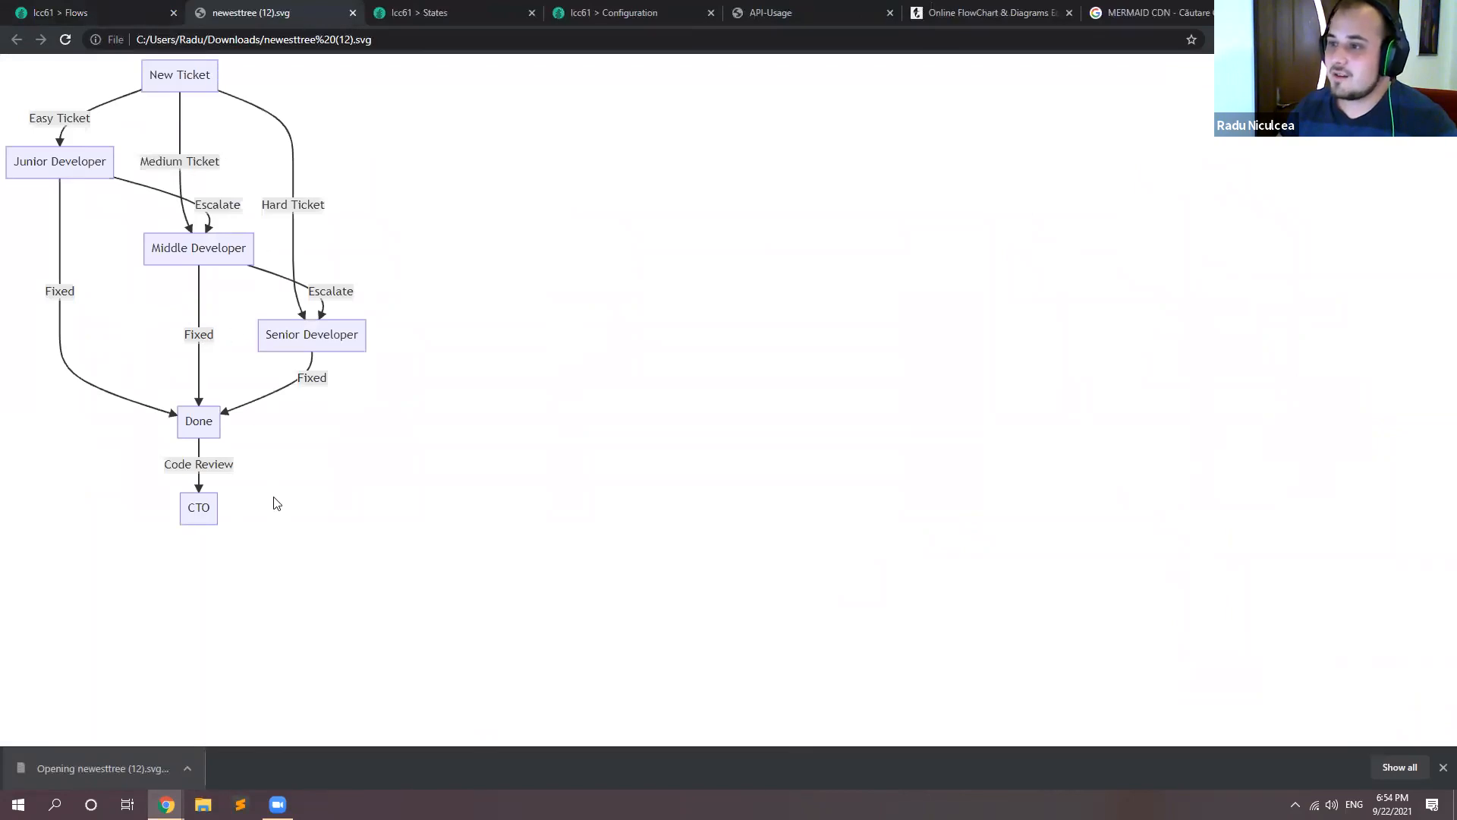
{"action": "key", "text": "ctrl+a"}
{"action": "left_click", "coordinate": [374, 57]}
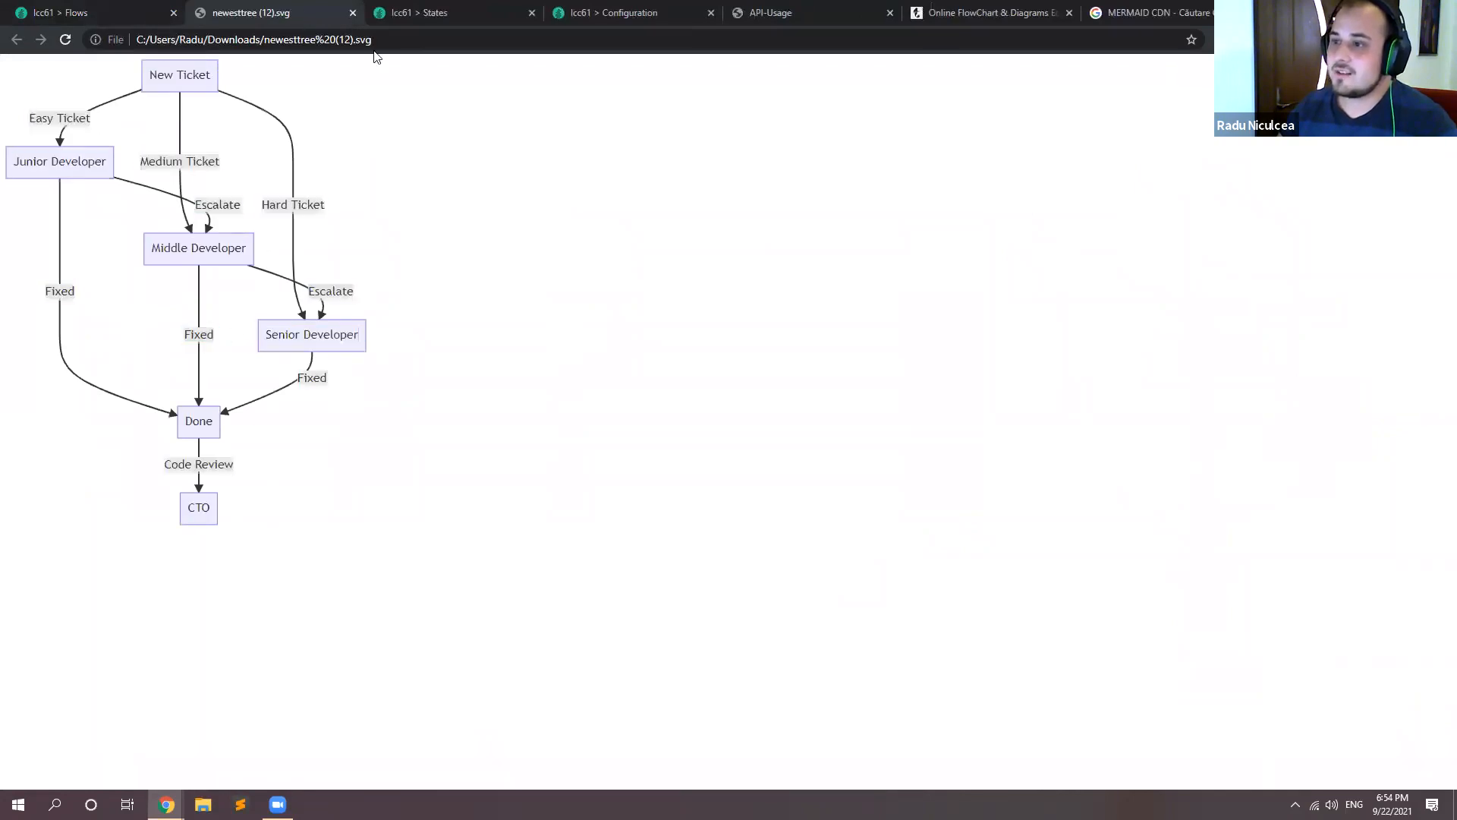
{"action": "left_click", "coordinate": [352, 13]}
{"action": "left_click", "coordinate": [813, 702]}
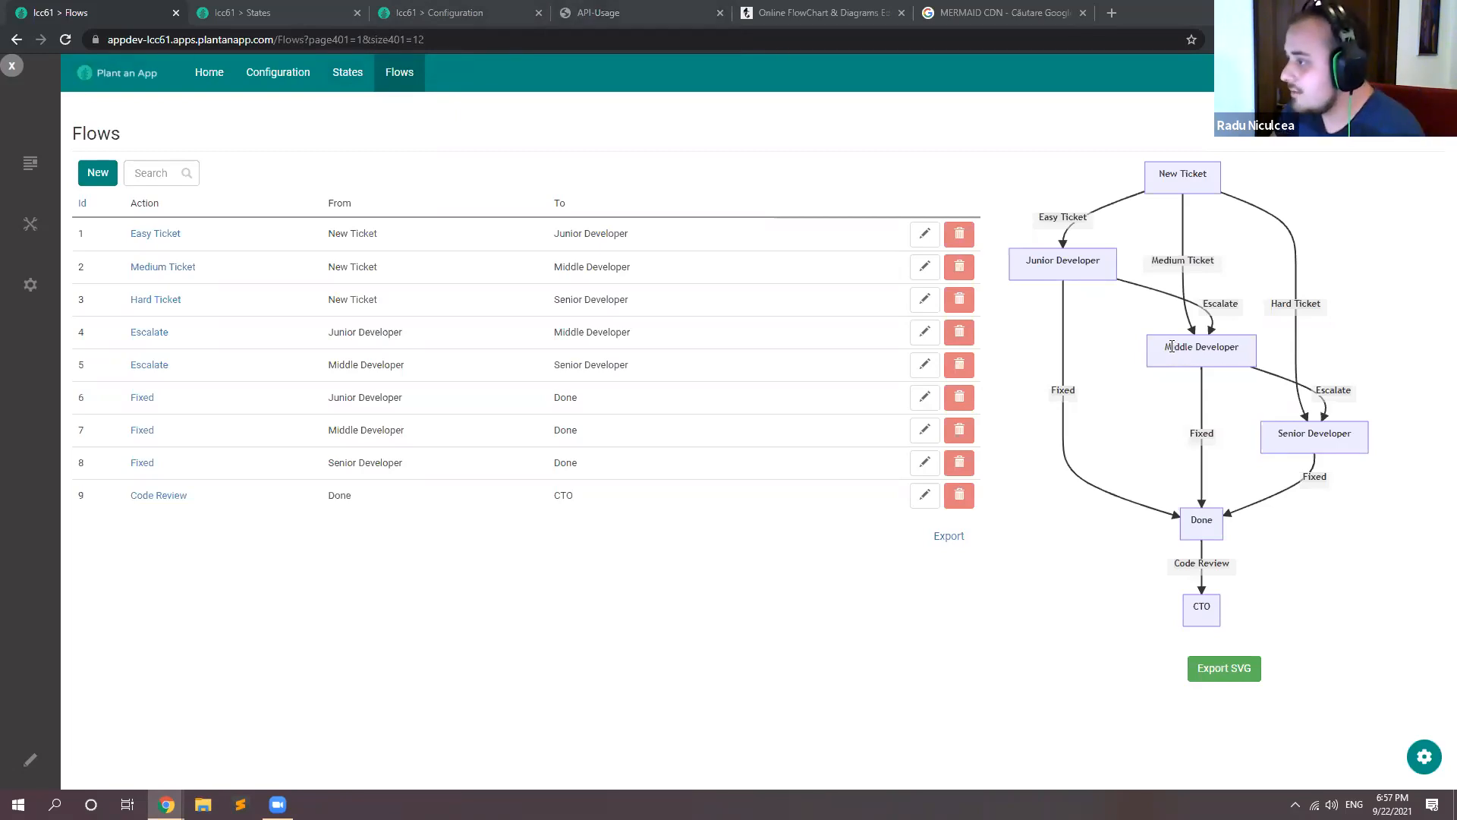
{"action": "left_click_drag", "start_coordinate": [1166, 347], "coordinate": [1239, 349]}
{"action": "left_click", "coordinate": [1202, 427]}
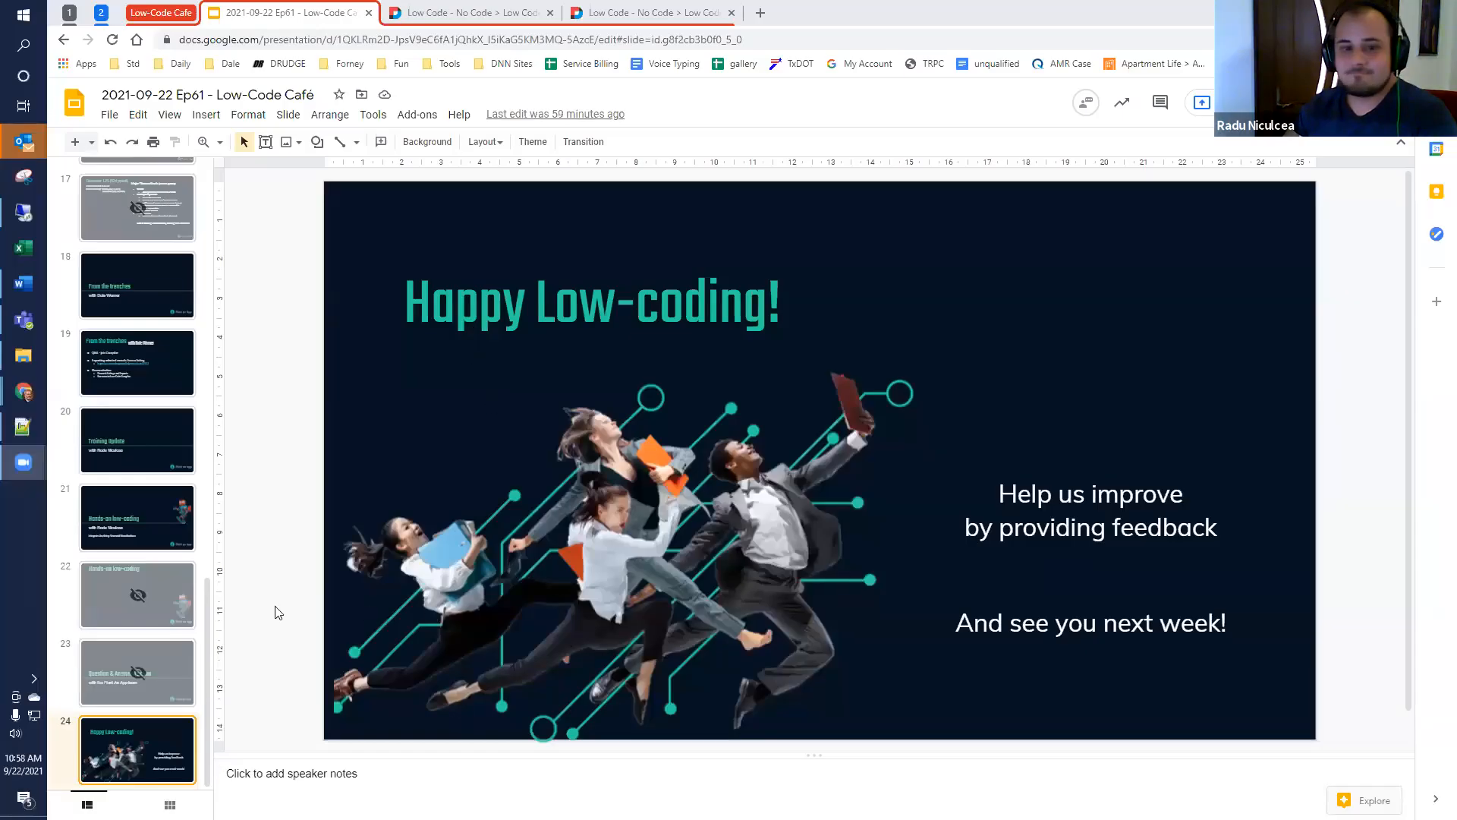
Step: Present the closing "Happy Low-coding!" slide of the Google Slides deck in full screen
{"action": "left_click", "coordinate": [1283, 102]}
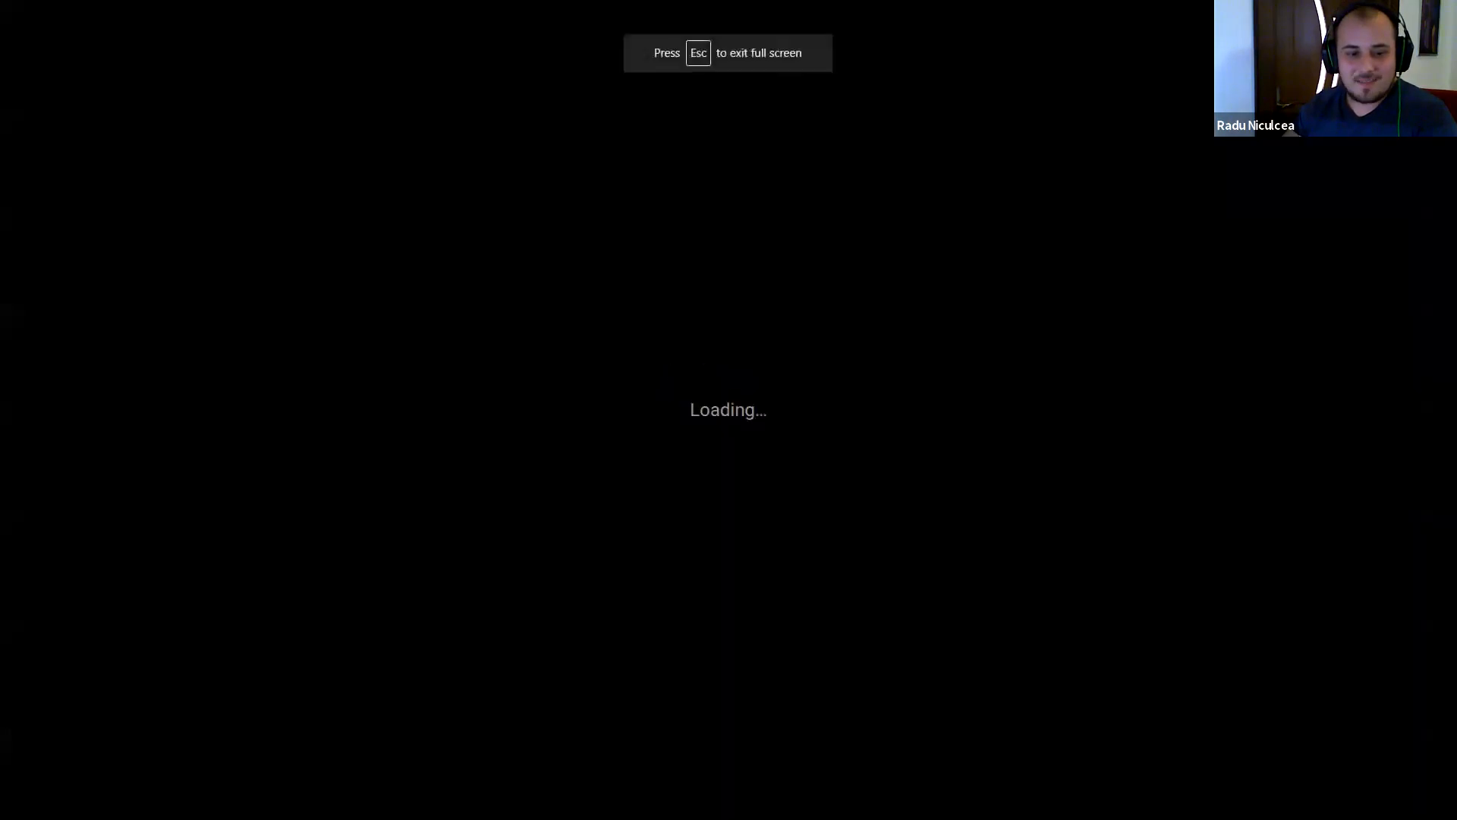